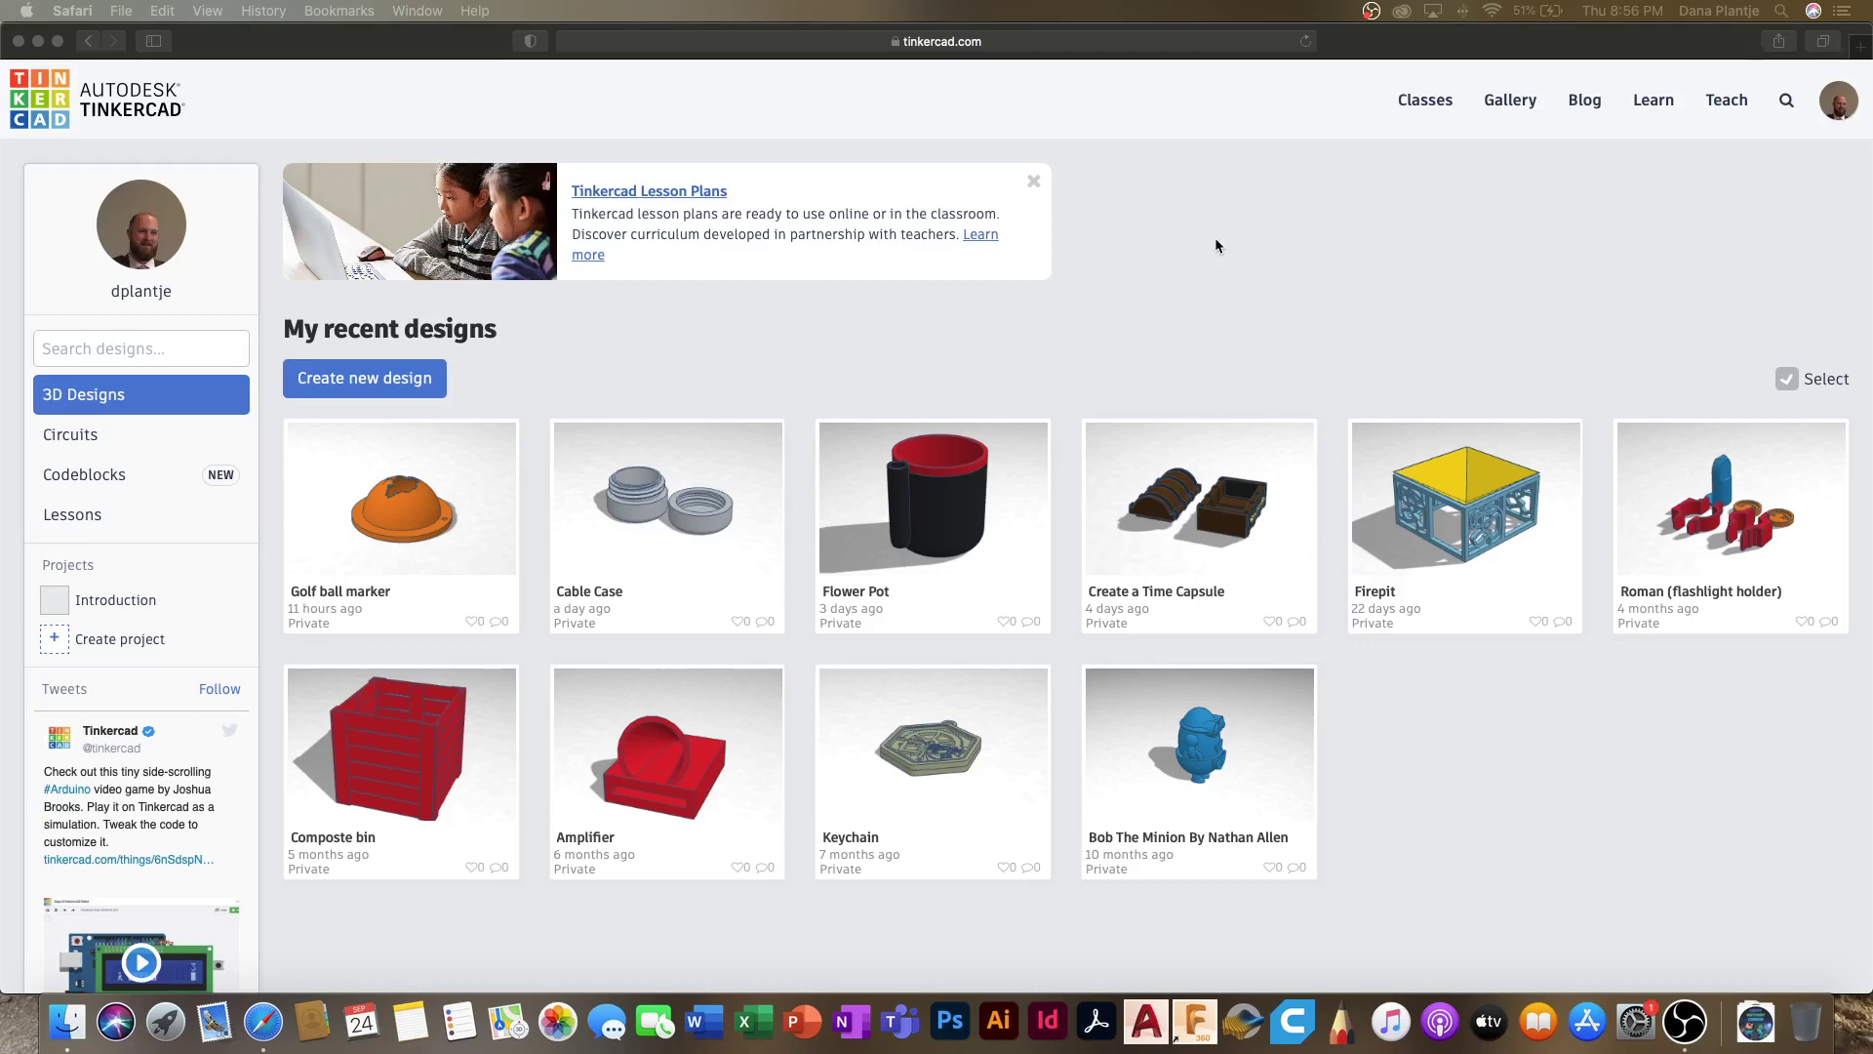
Step: Browse all 3D learning projects and open the "Build a Personal Locking Container" project
left_click(1655, 105)
left_click(1654, 105)
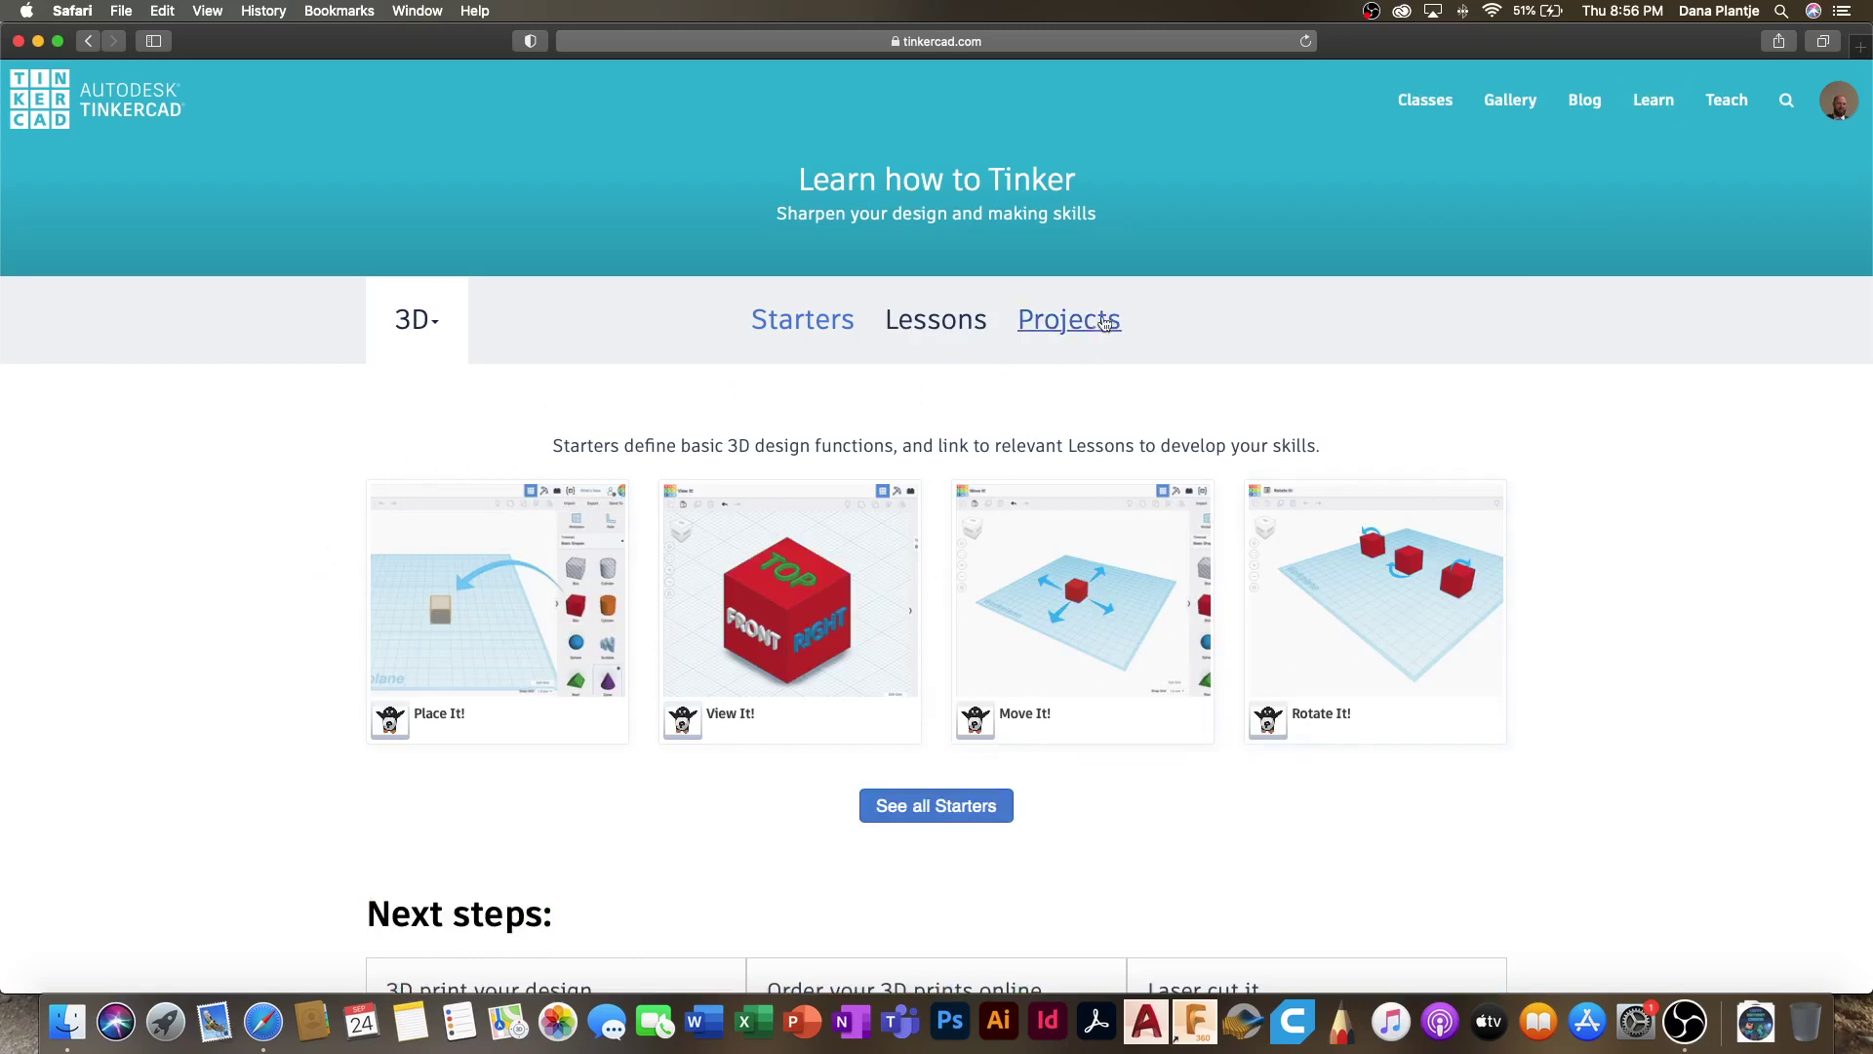
left_click(1092, 326)
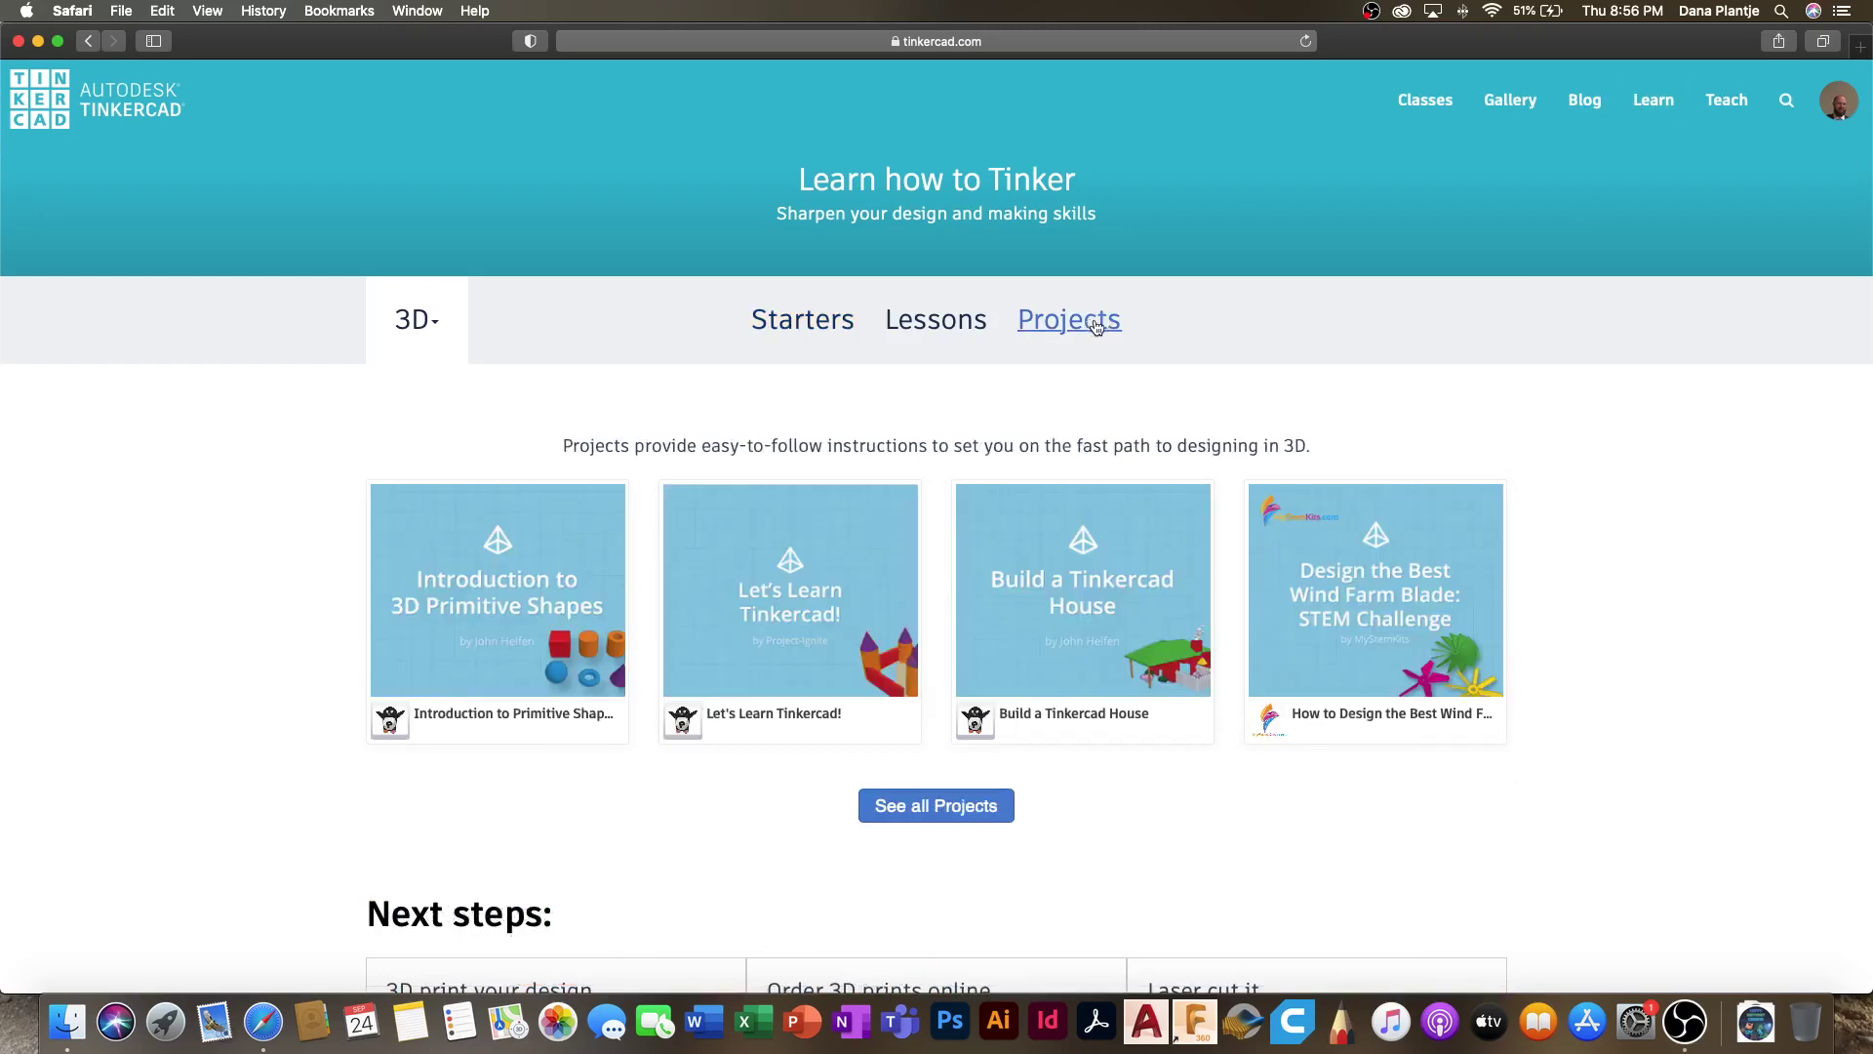
left_click(975, 795)
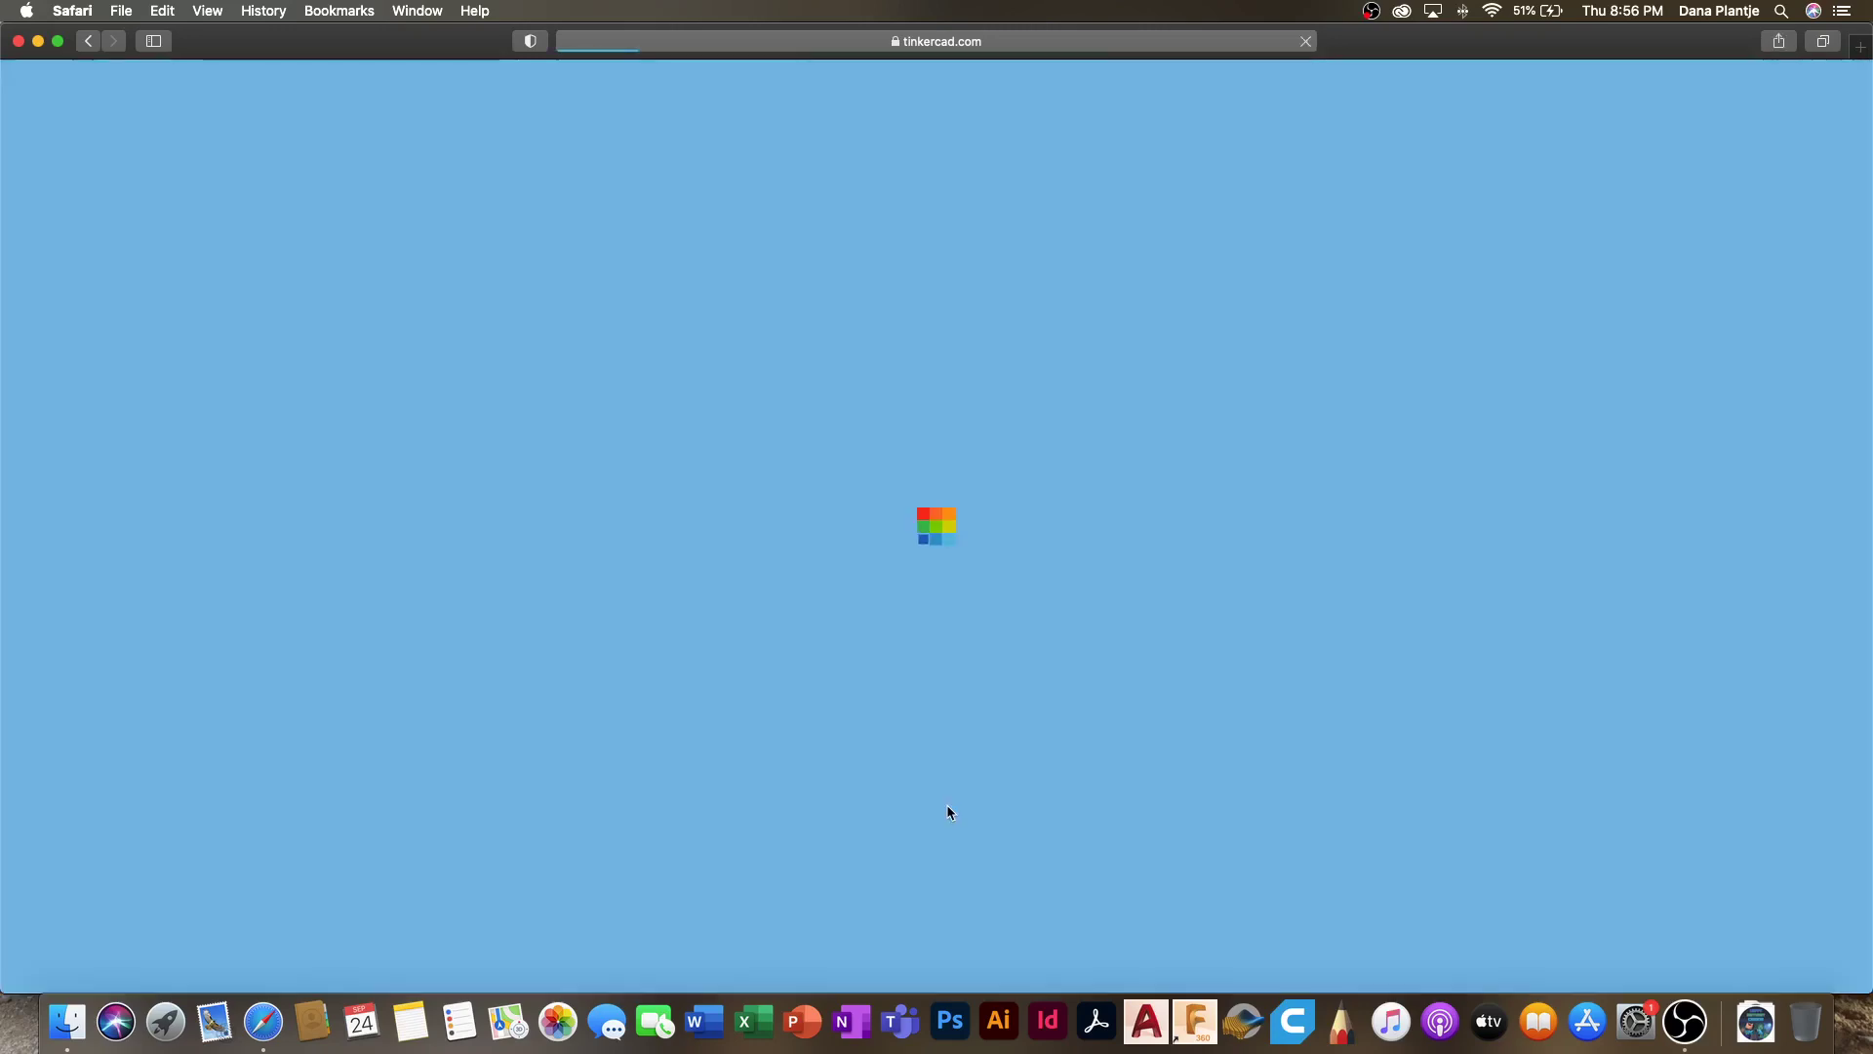
scroll(740, 697, "down", 15)
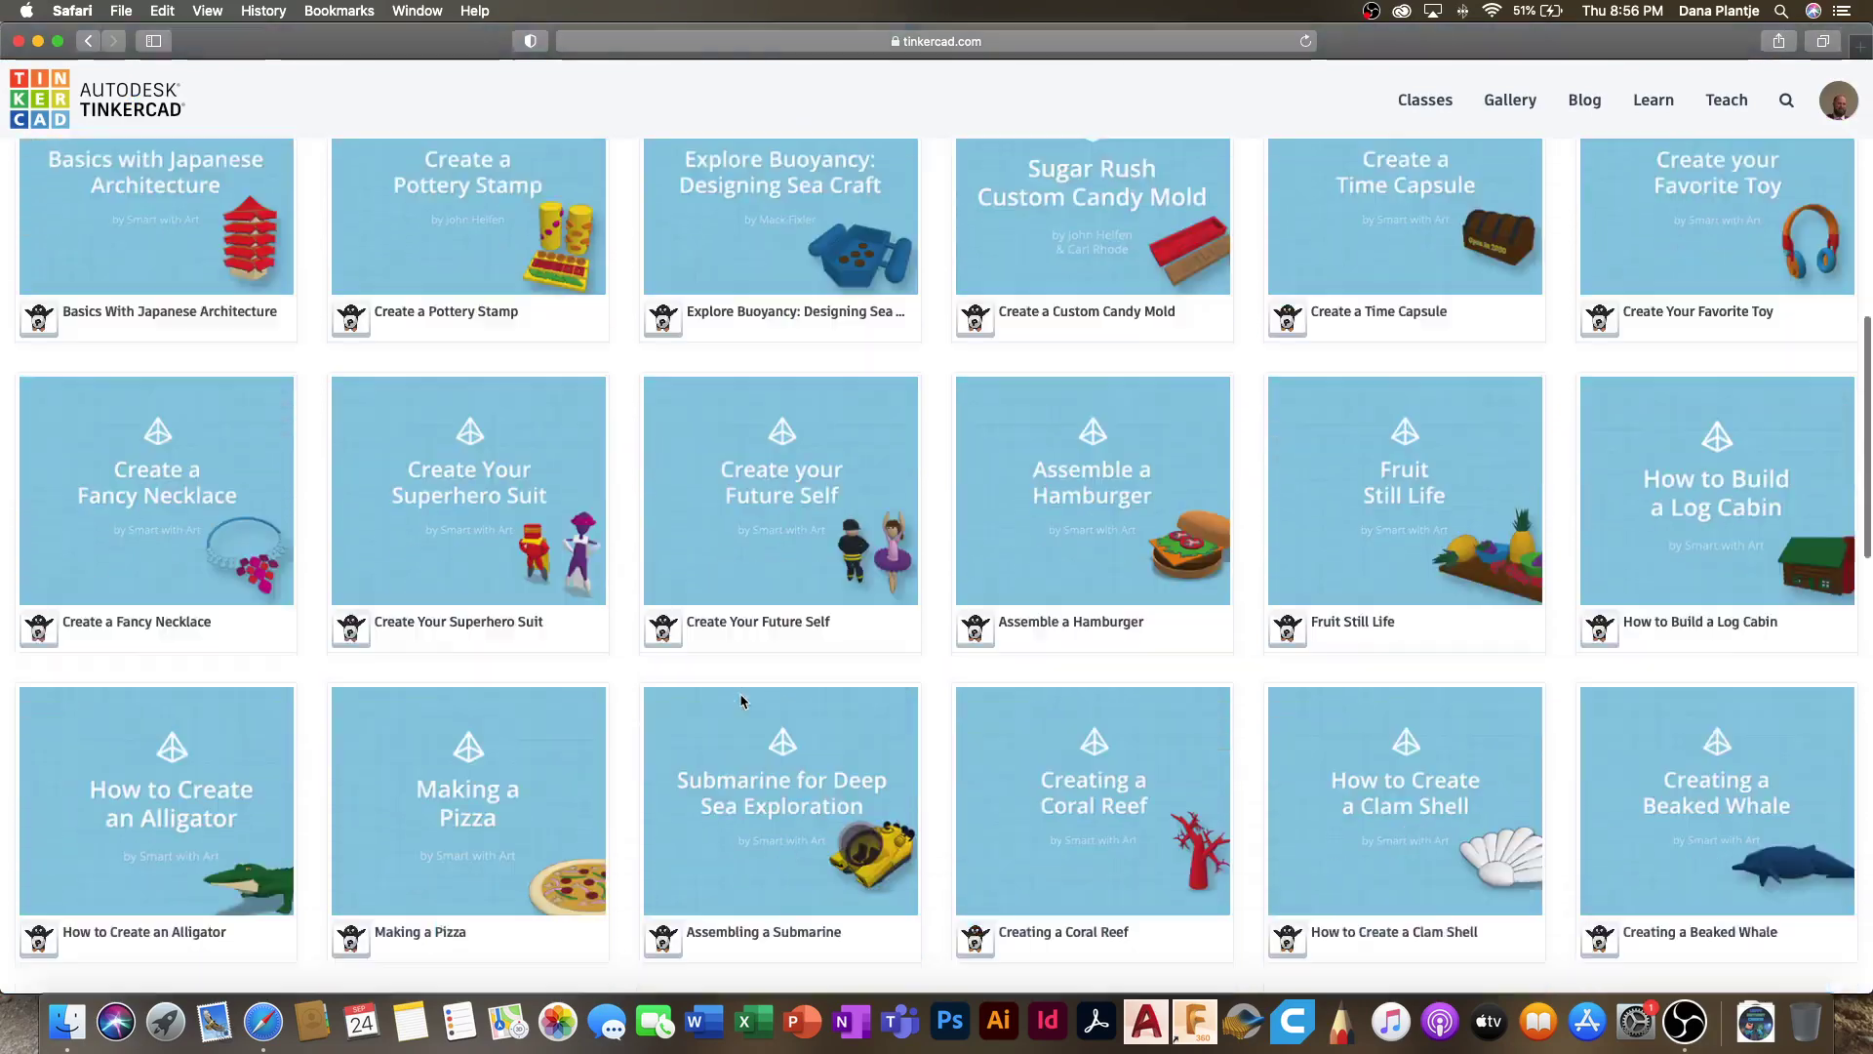
scroll(741, 700, "down", 6)
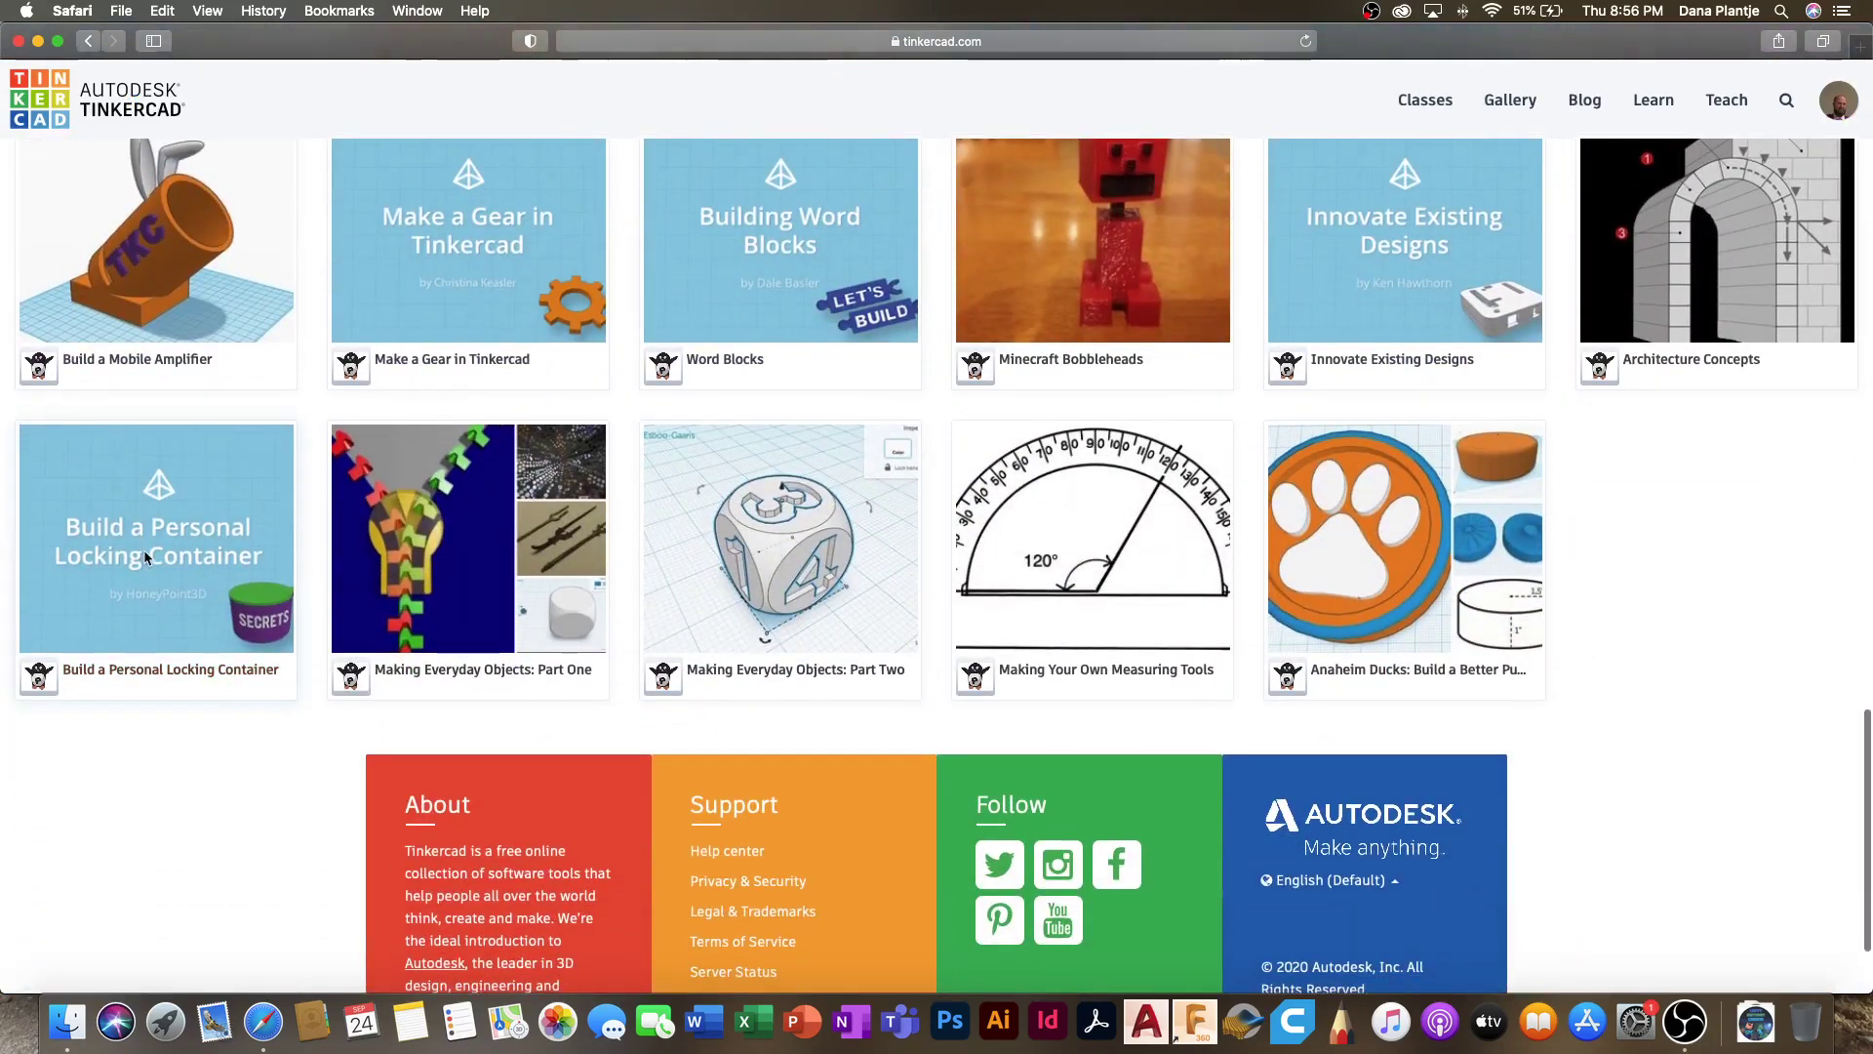
left_click(145, 556)
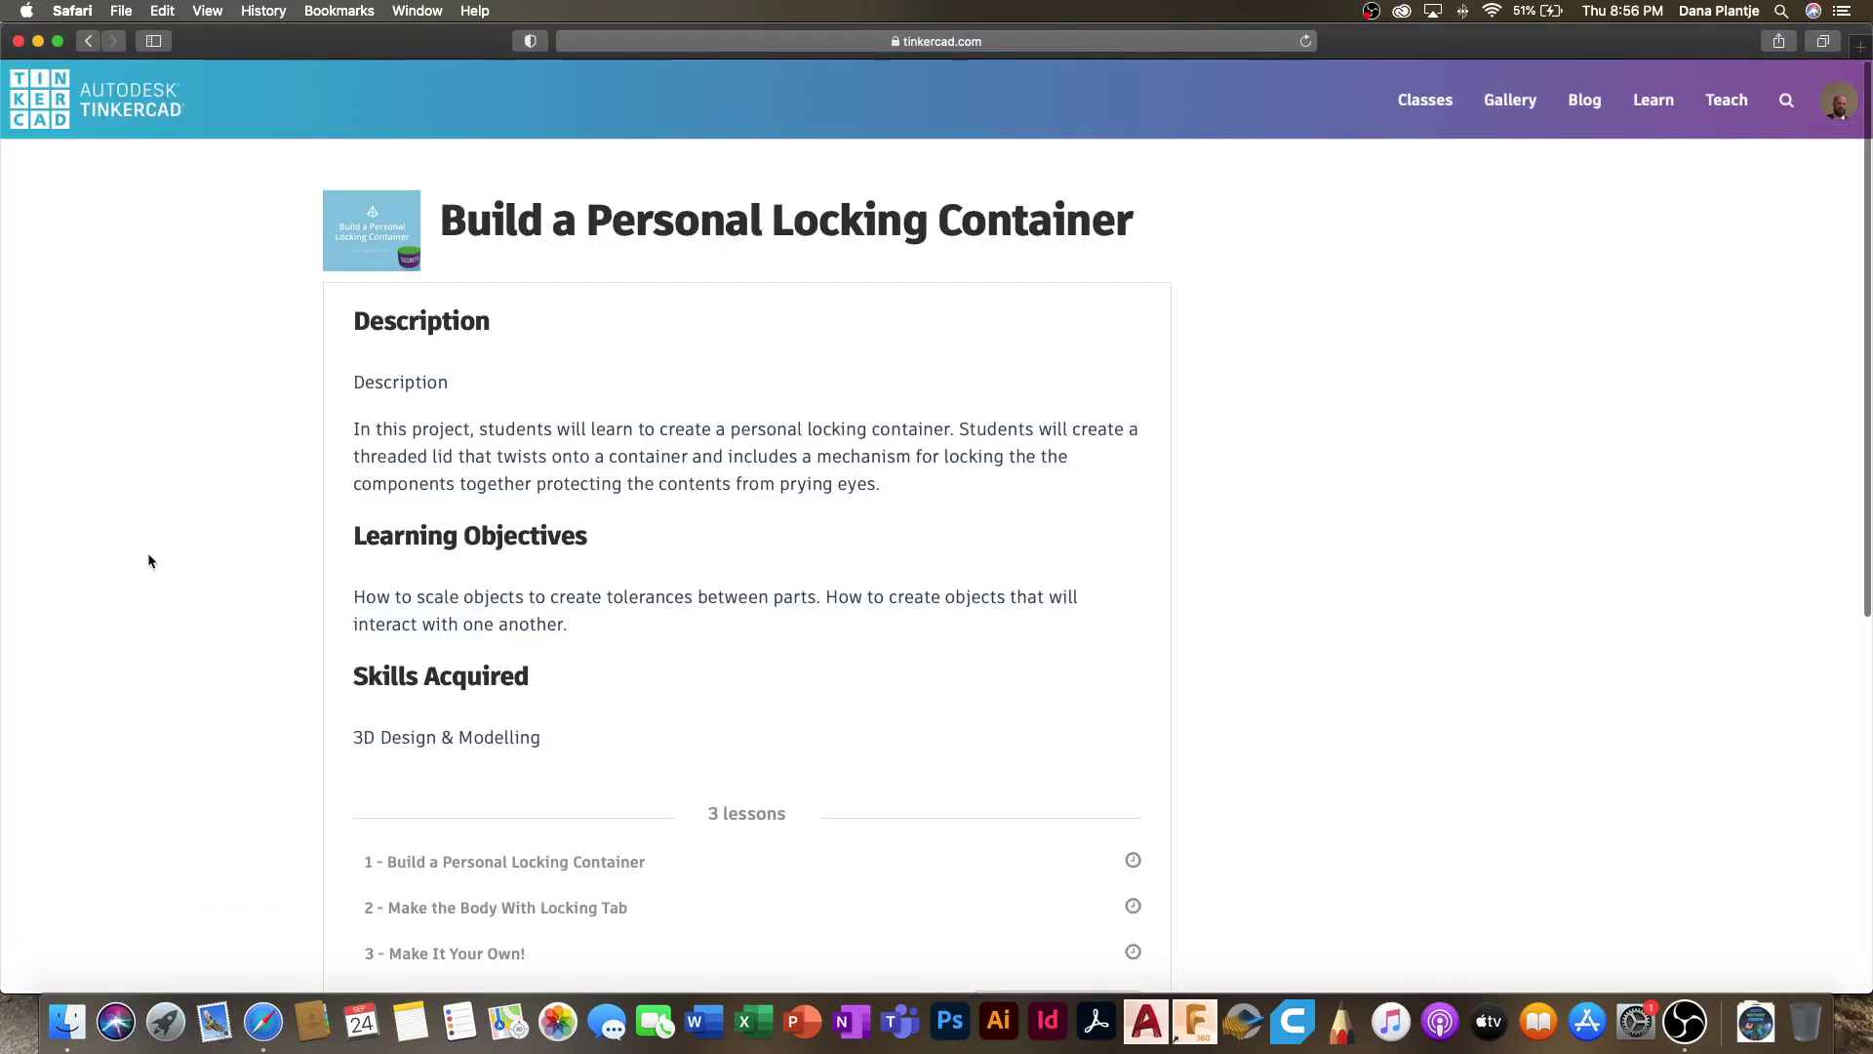
Step: Start lesson 1, "Build a Personal Locking Container", and advance to its second page
scroll(837, 627, "down", 3)
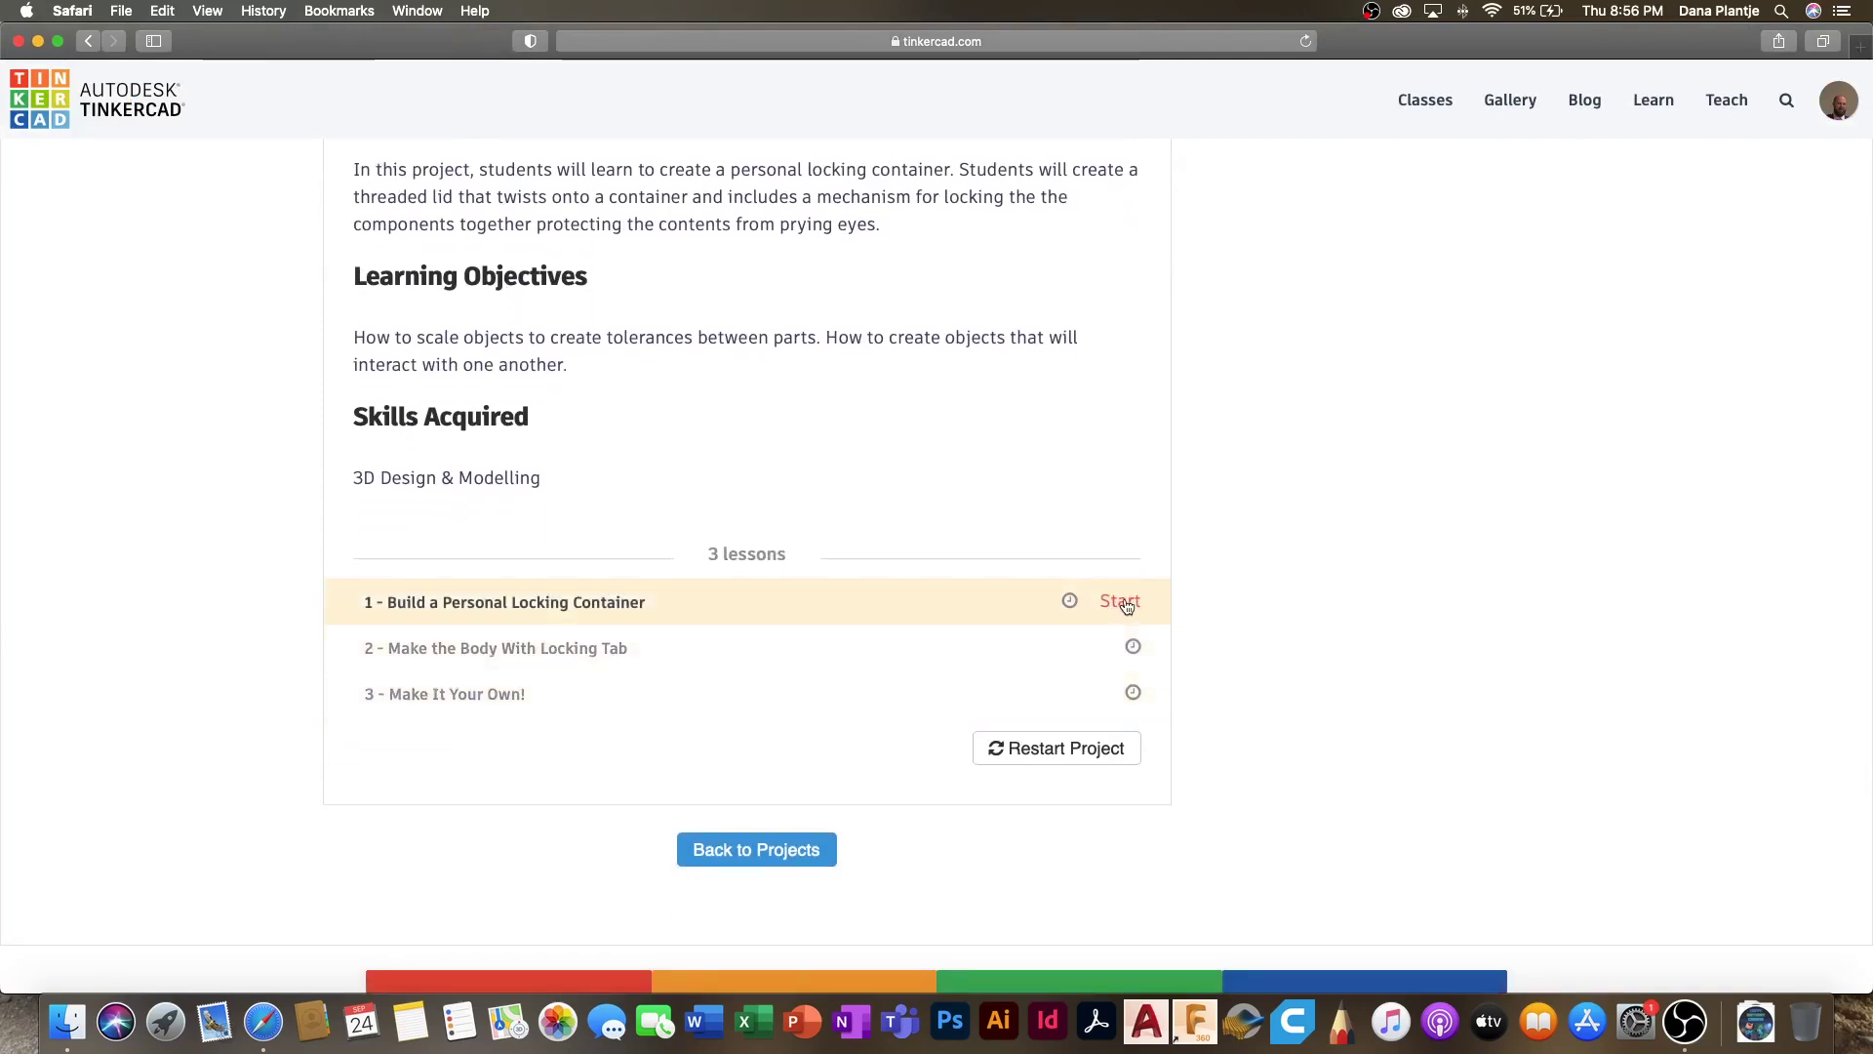
left_click(1120, 602)
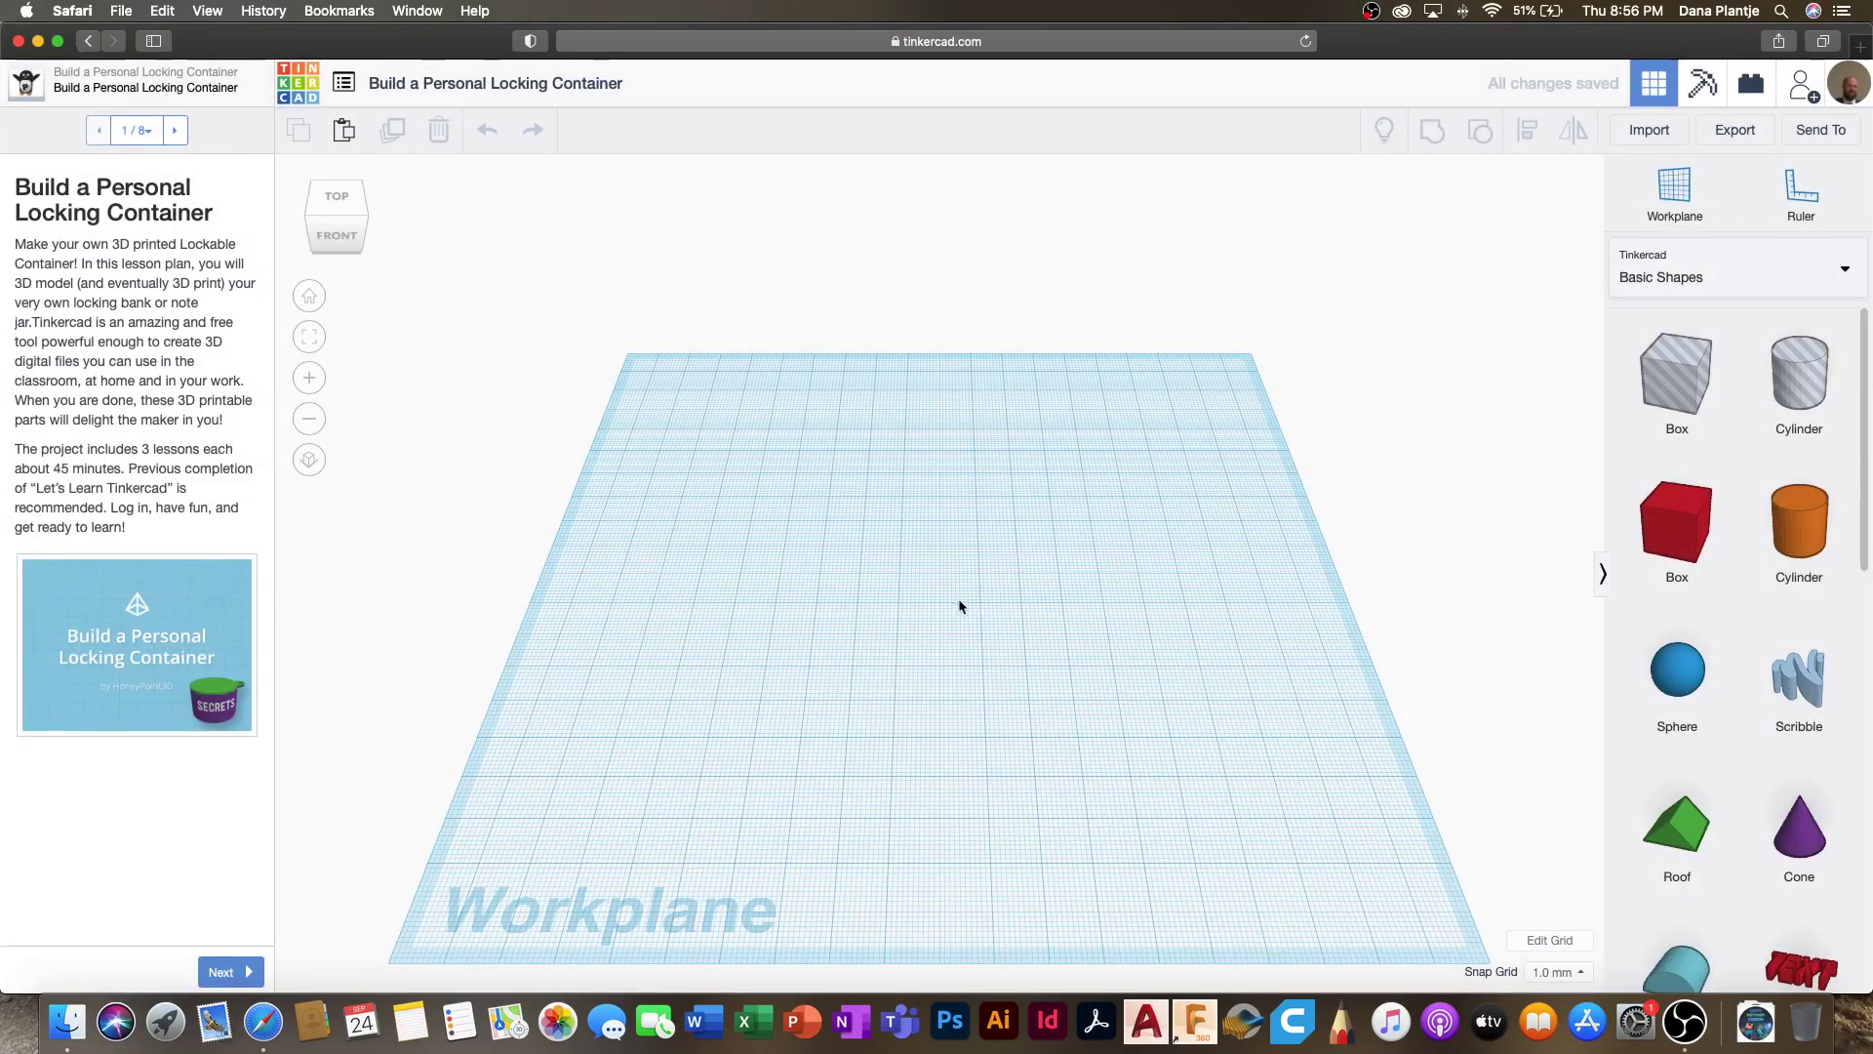
left_click(230, 969)
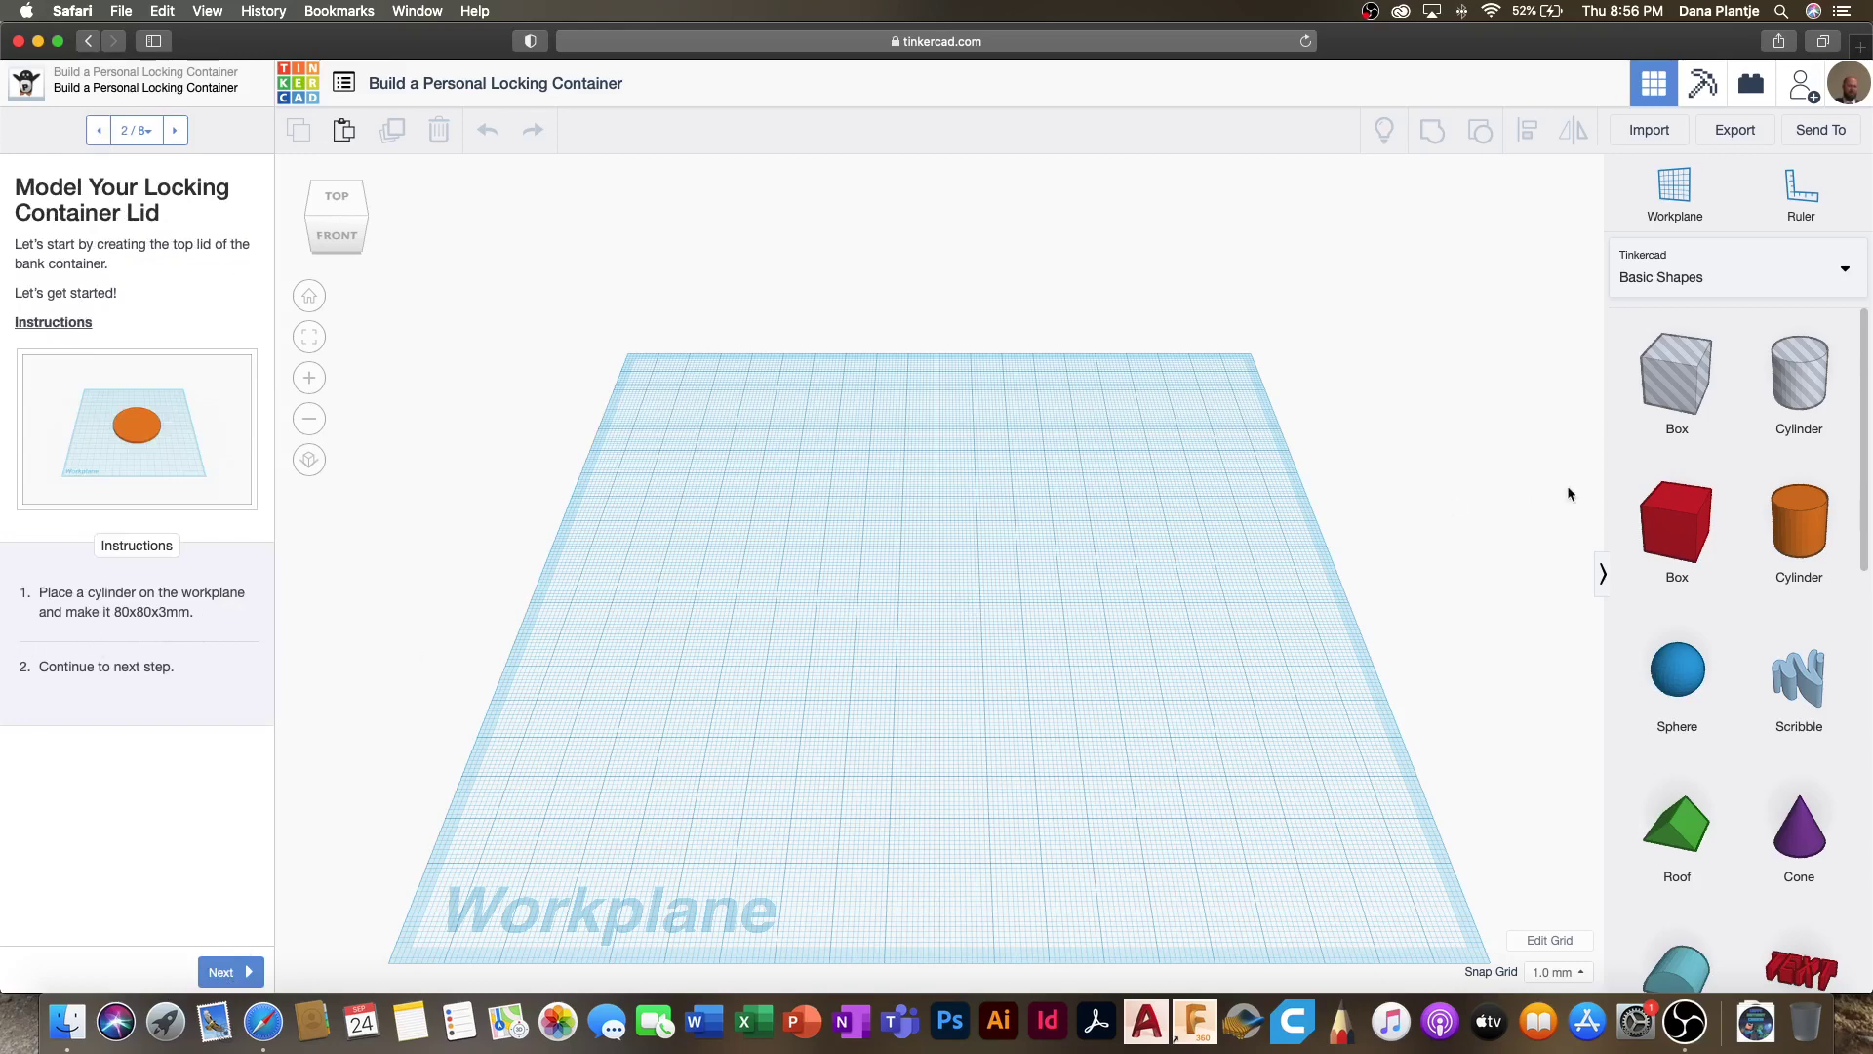
Step: Place a solid cylinder on the workplane and set its width and length to 80 mm each
left_click_drag(1799, 522, 792, 531)
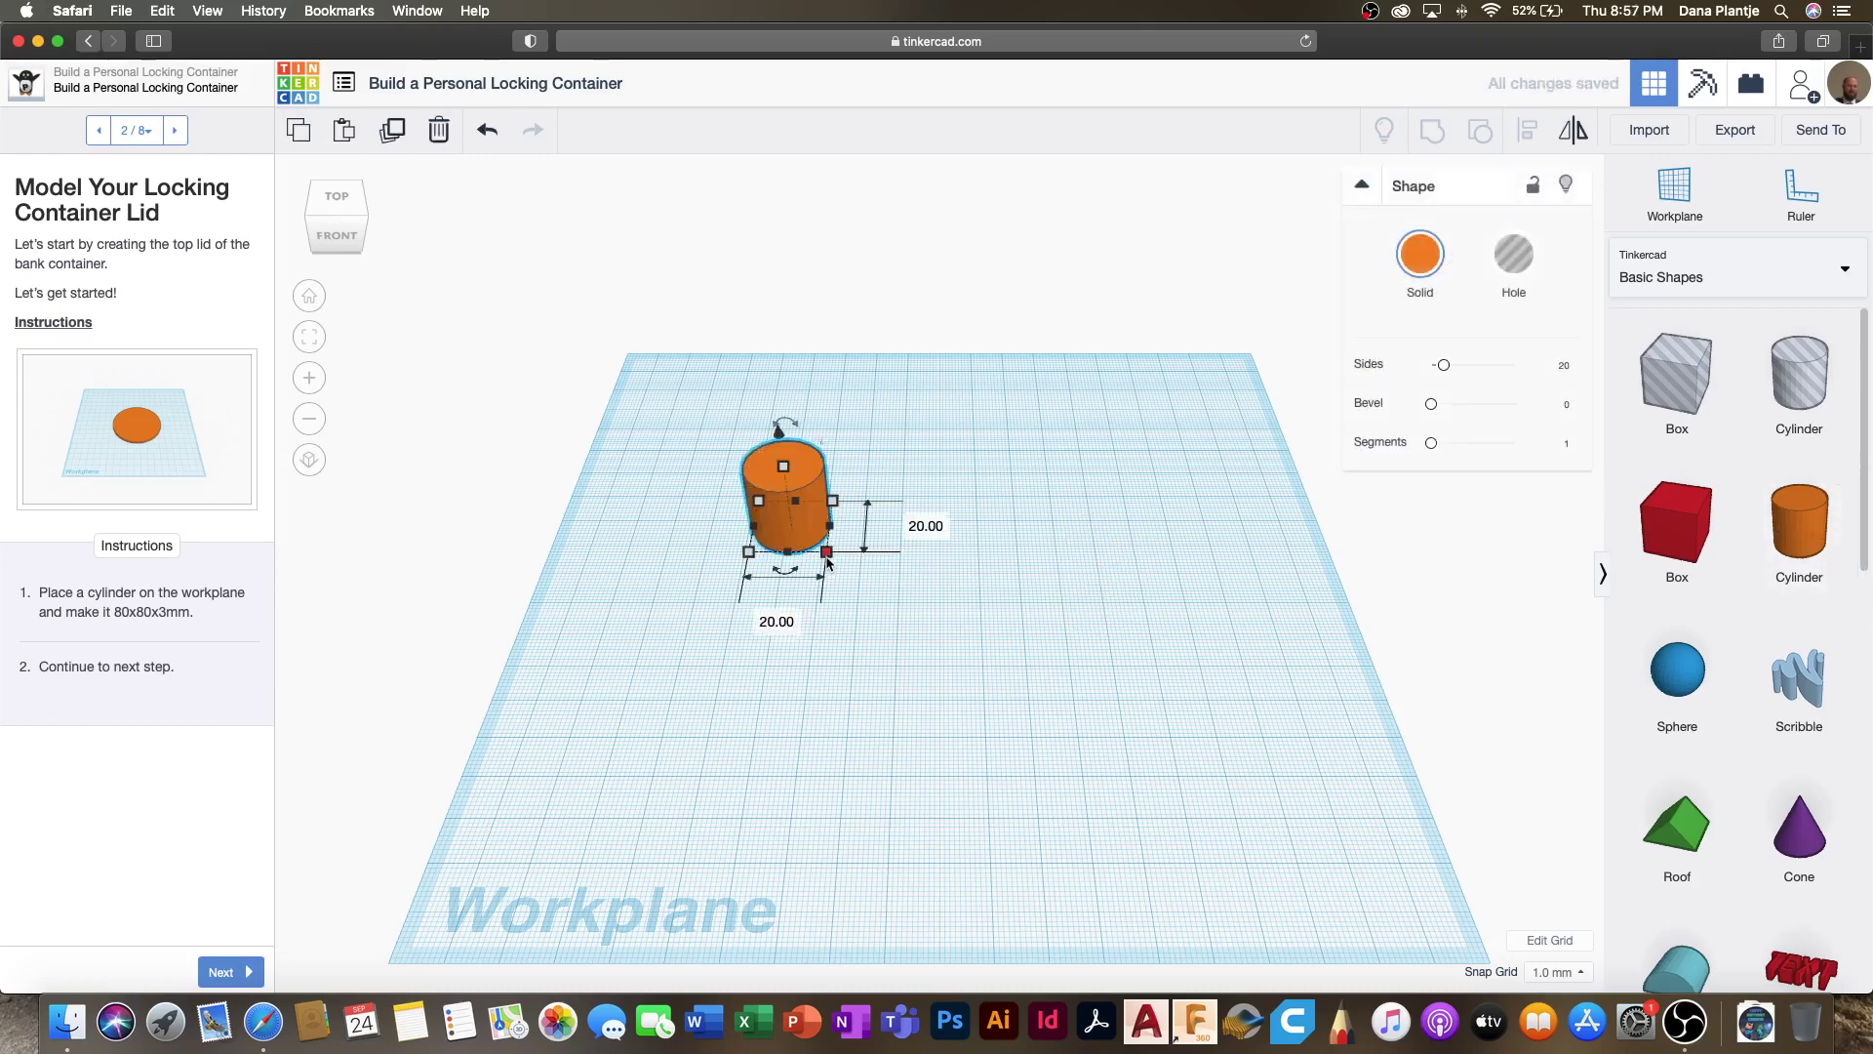
left_click(777, 622)
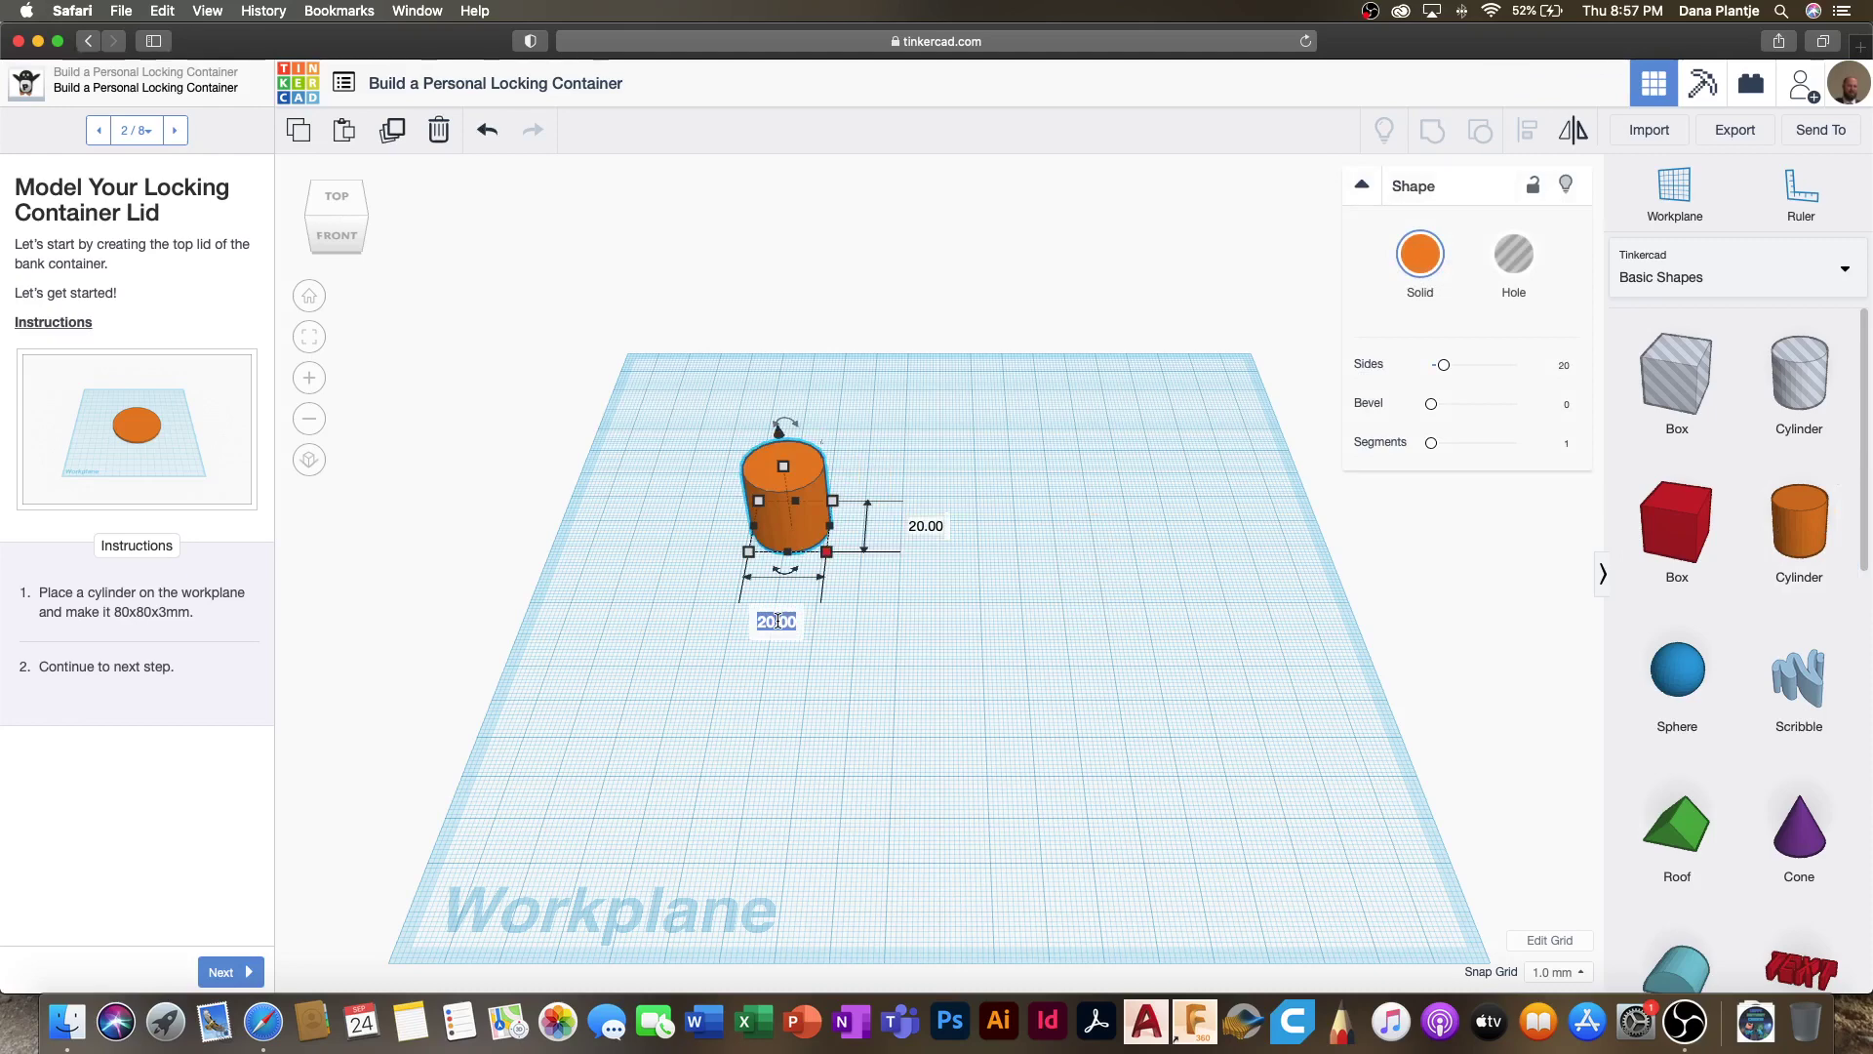
type("80")
key("Return")
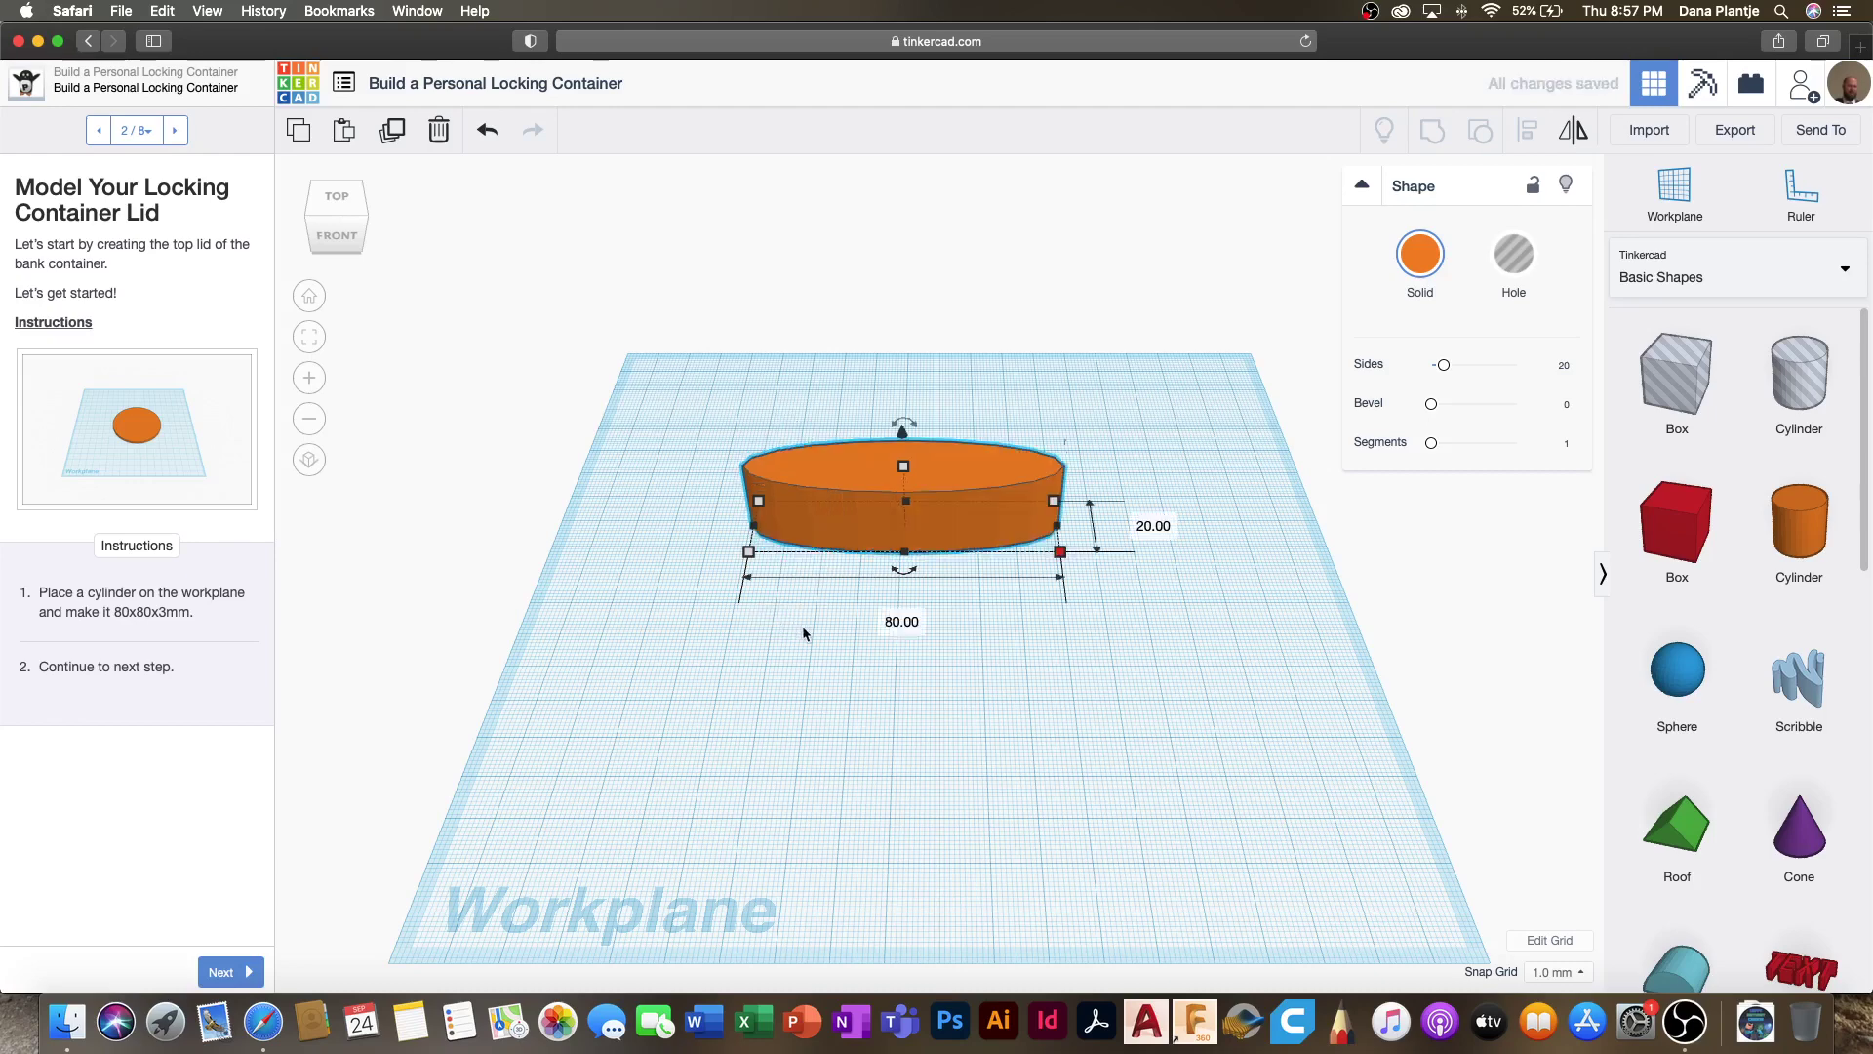
left_click(1153, 524)
type("80")
key("Return")
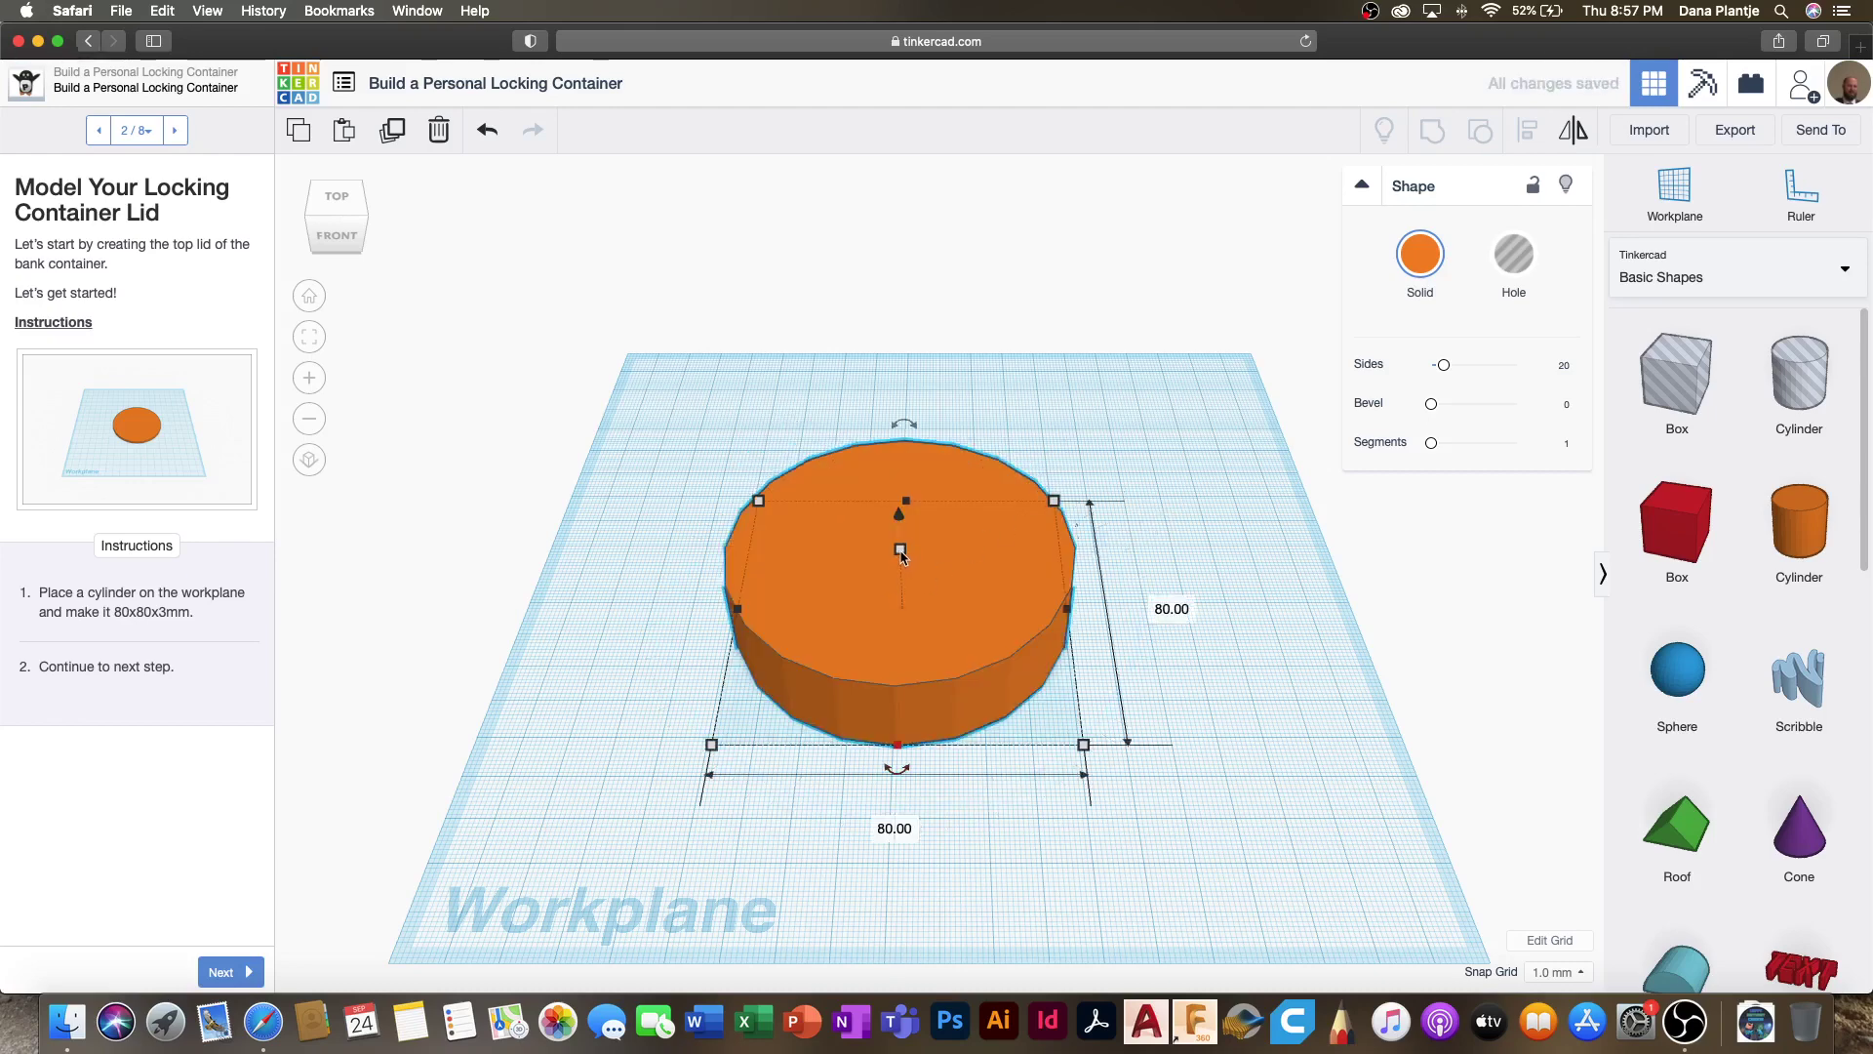
Step: Set the 80 mm cylinder's height to 3 mm to form the lid disc
mouse_move(901, 552)
left_click(988, 583)
type("3")
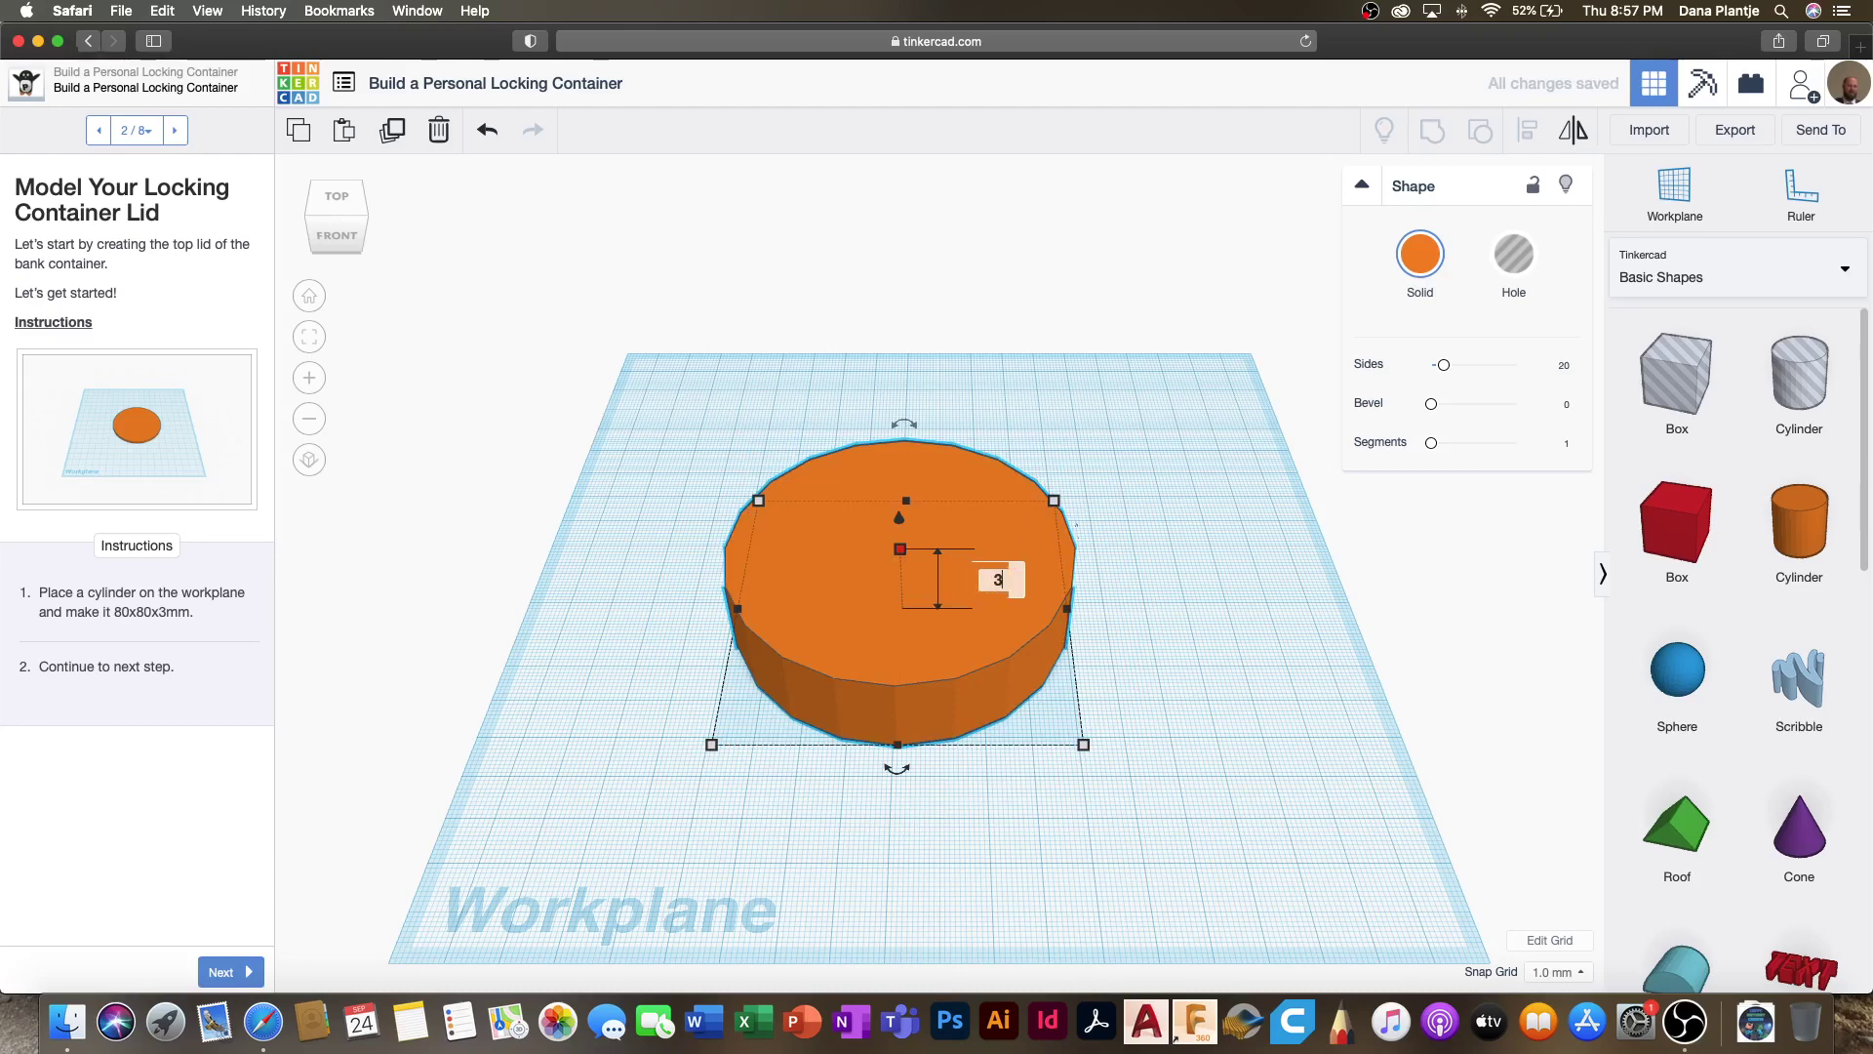
key("Return")
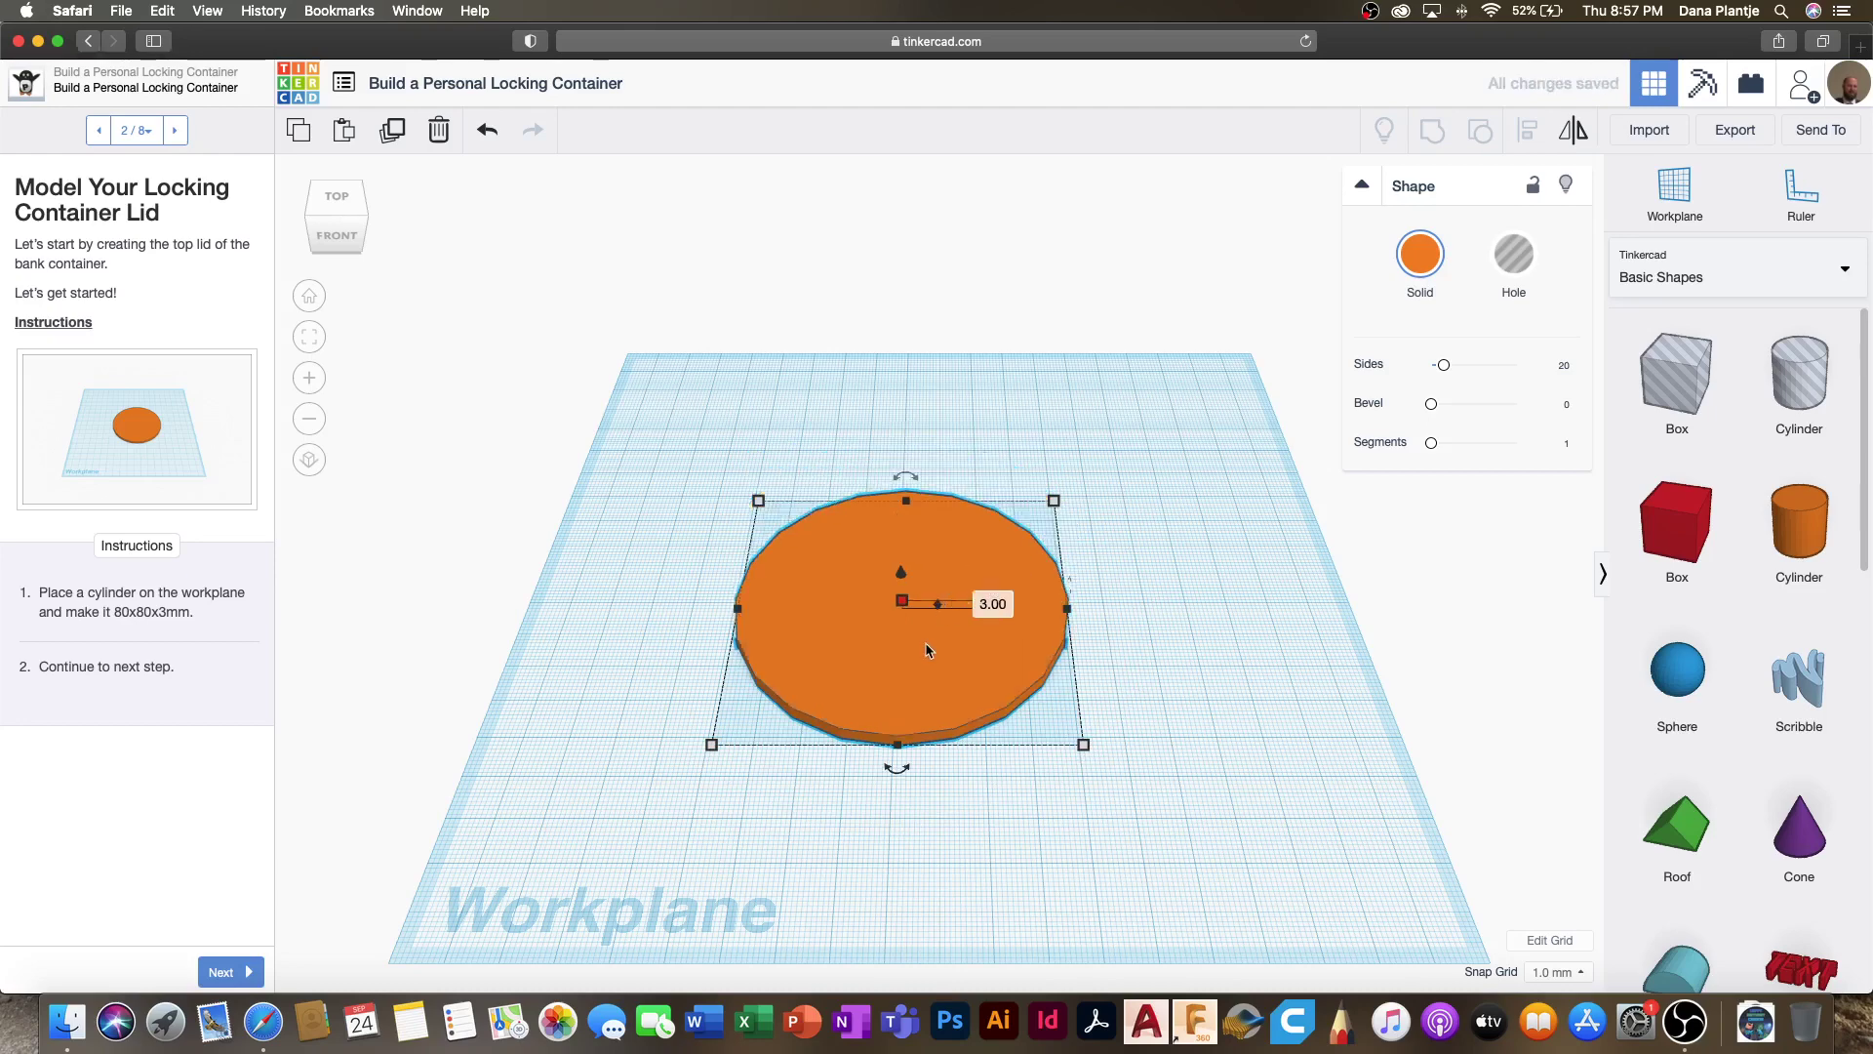
Step: Stretch the lid disc's height to 10 mm, then set the snap grid to 0.5 mm and stretch it to 17 mm
right_click_drag(981, 741, 931, 644)
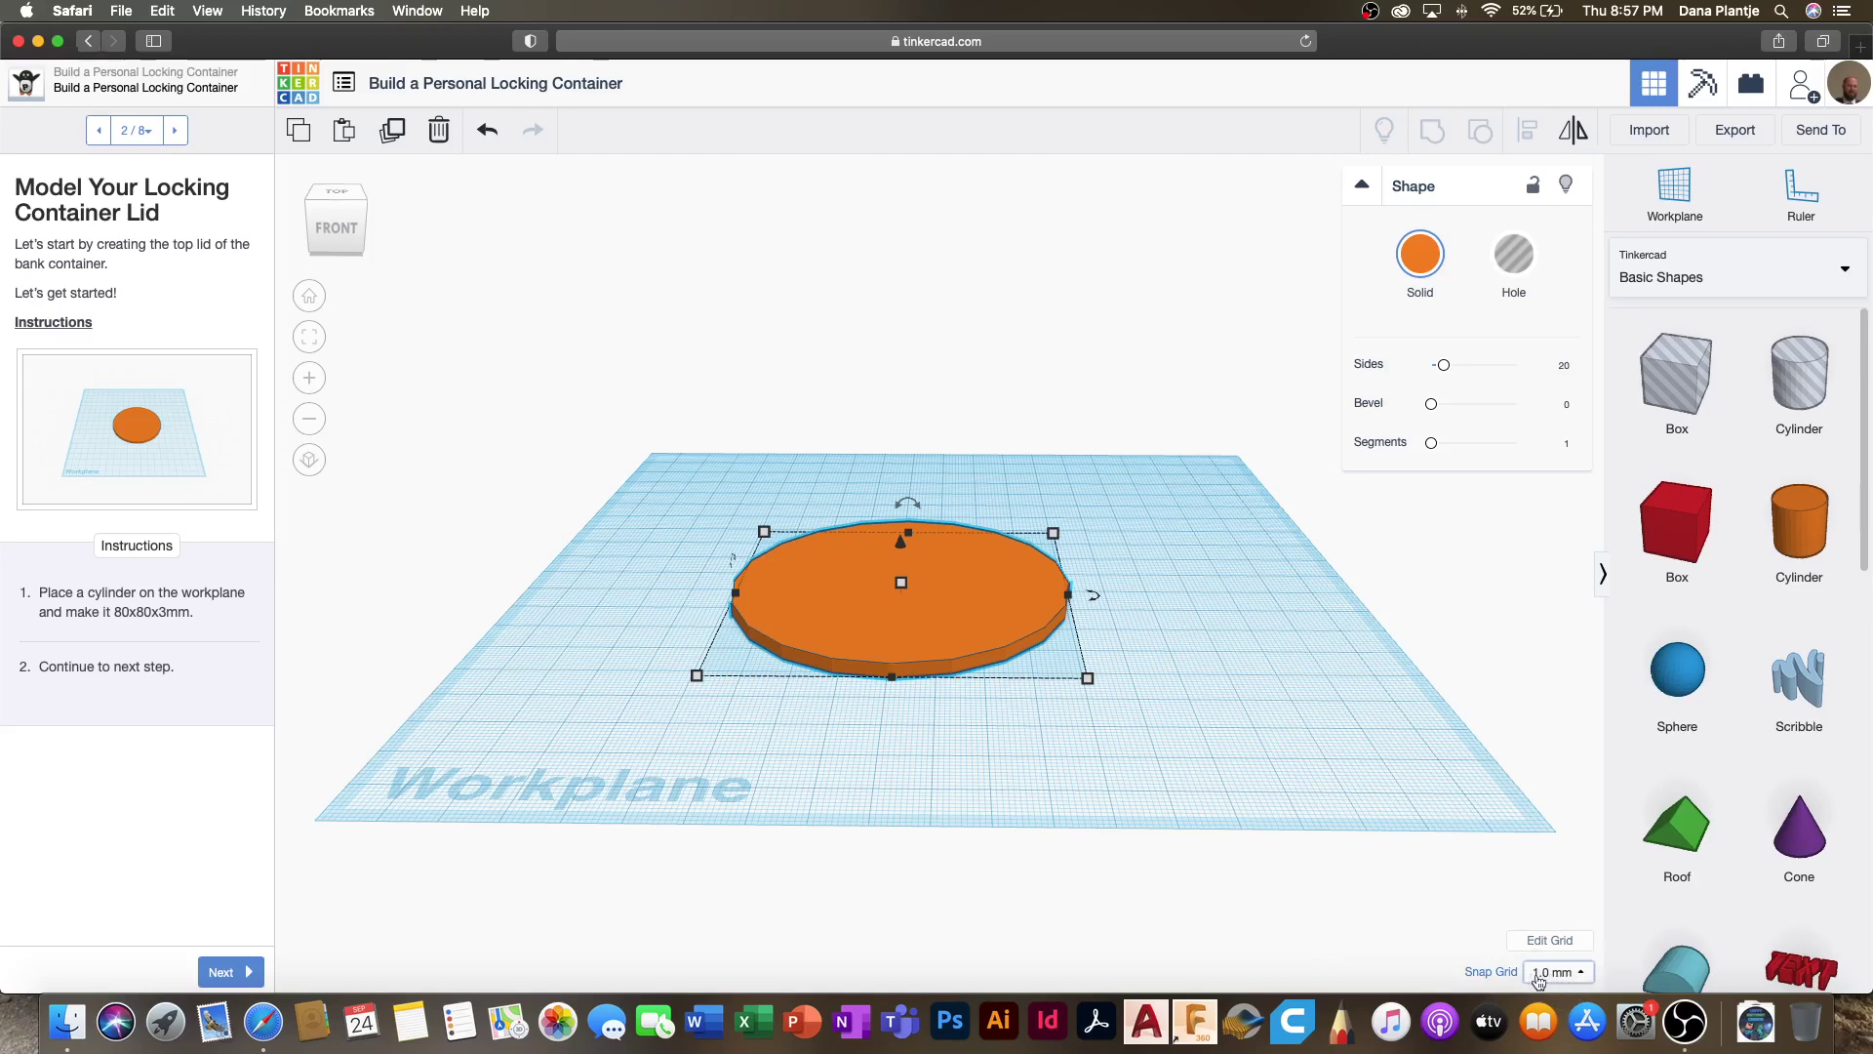
mouse_move(912, 589)
mouse_move(904, 586)
left_mouse_down()
mouse_move(900, 488)
mouse_move(900, 555)
left_mouse_up()
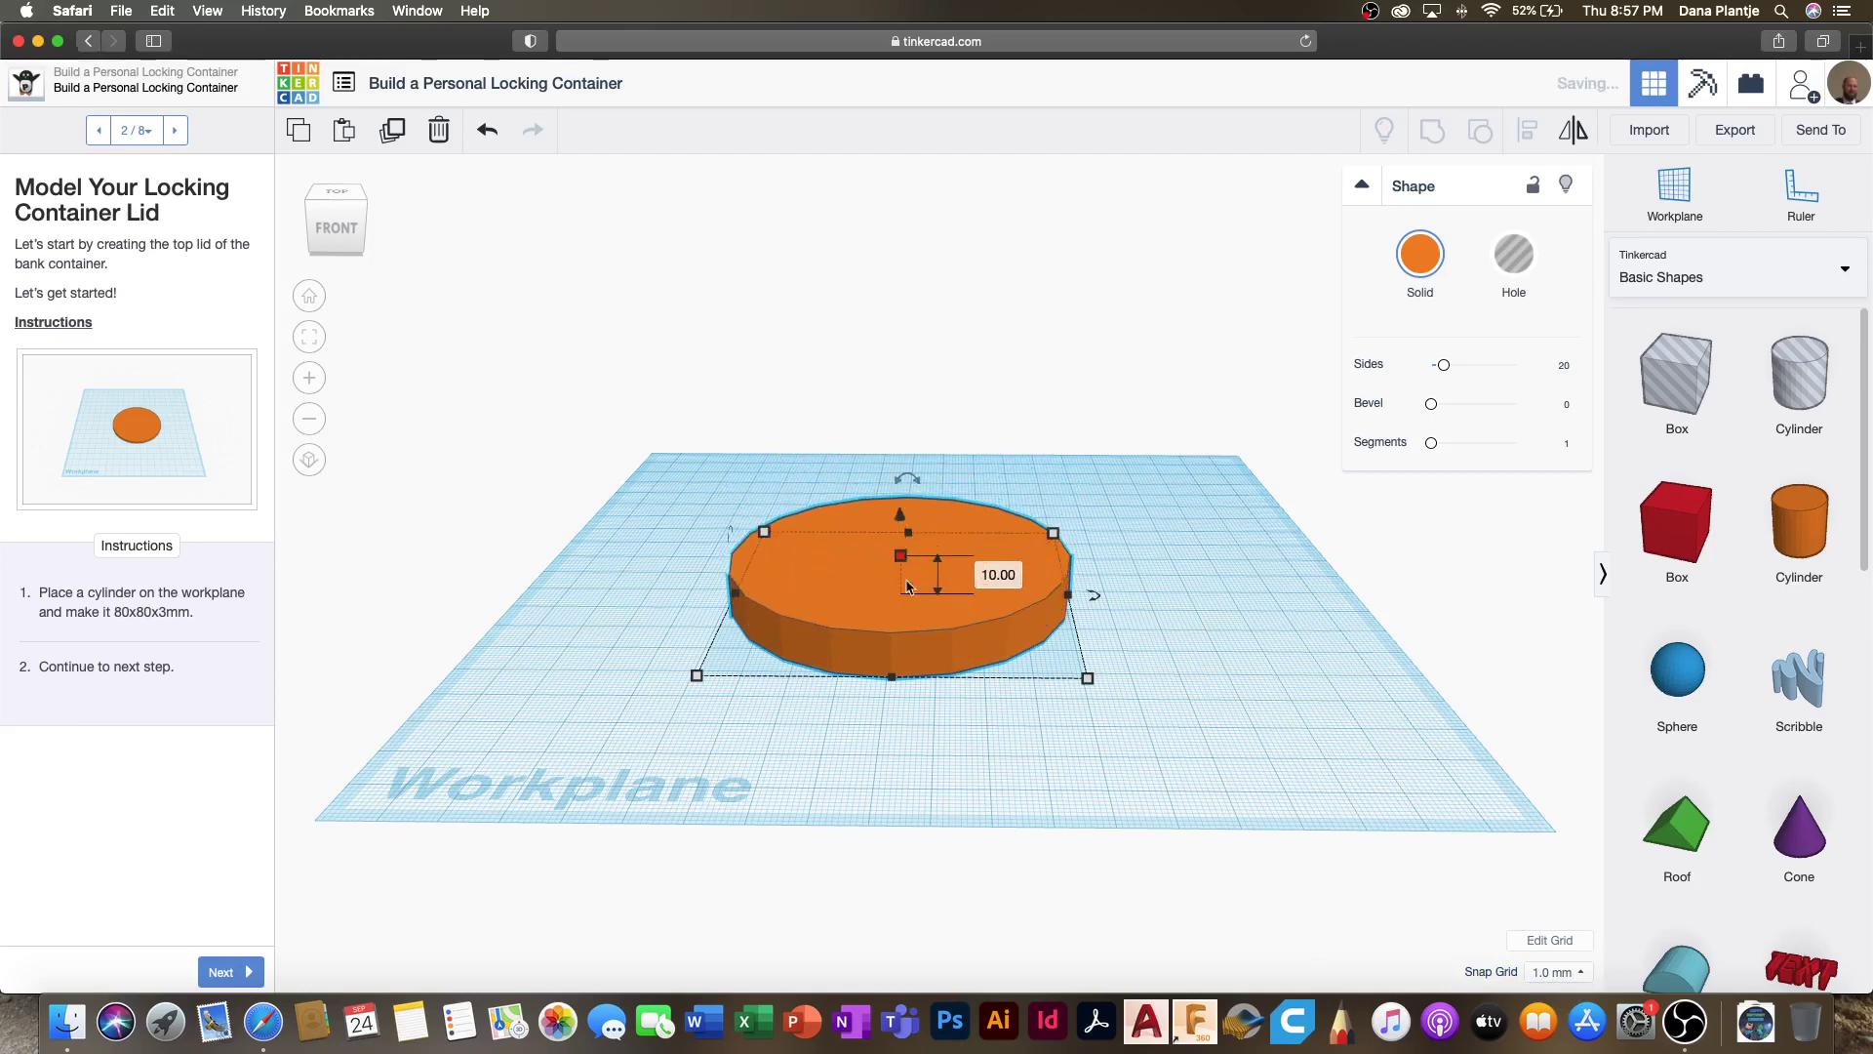
left_click(1558, 971)
left_click(1551, 851)
left_click_drag(900, 561, 899, 527)
Step: Set the snap grid to 1.0 mm and the lid disc's height to 3 mm, and deselect the disc
left_click(1574, 974)
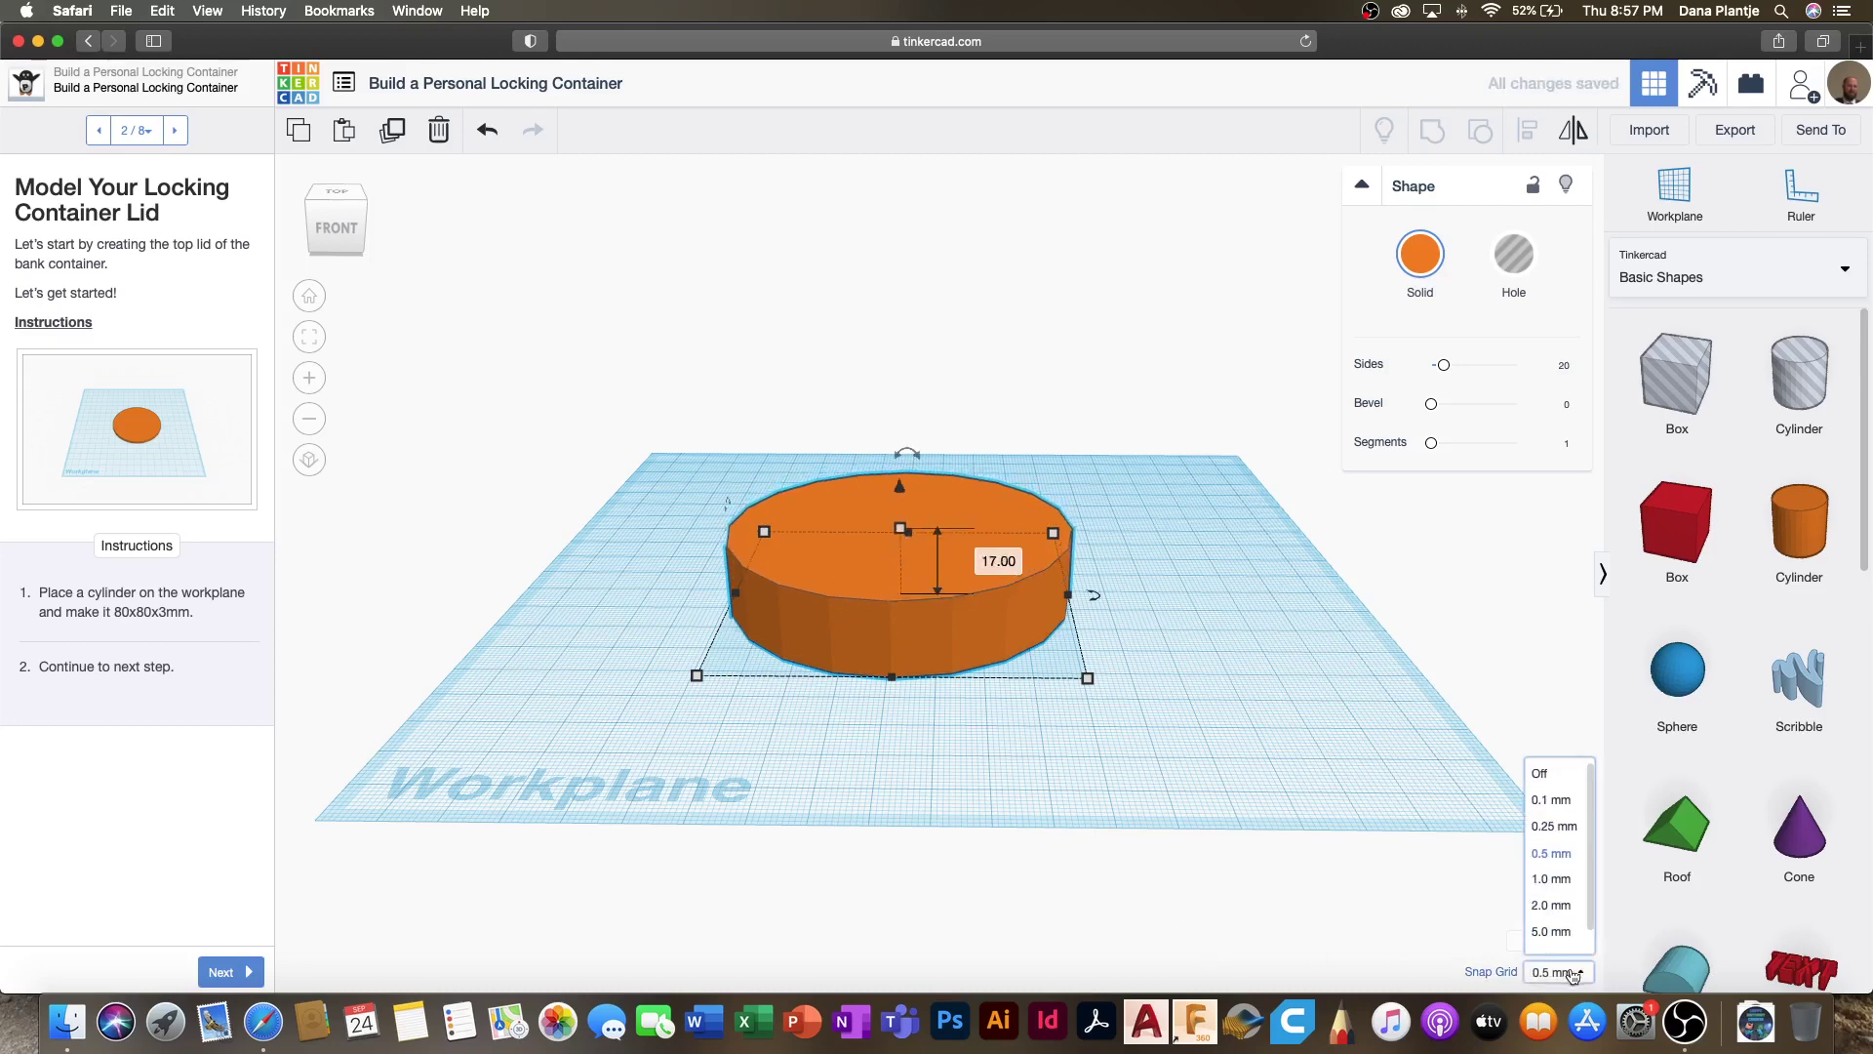
left_click(1562, 879)
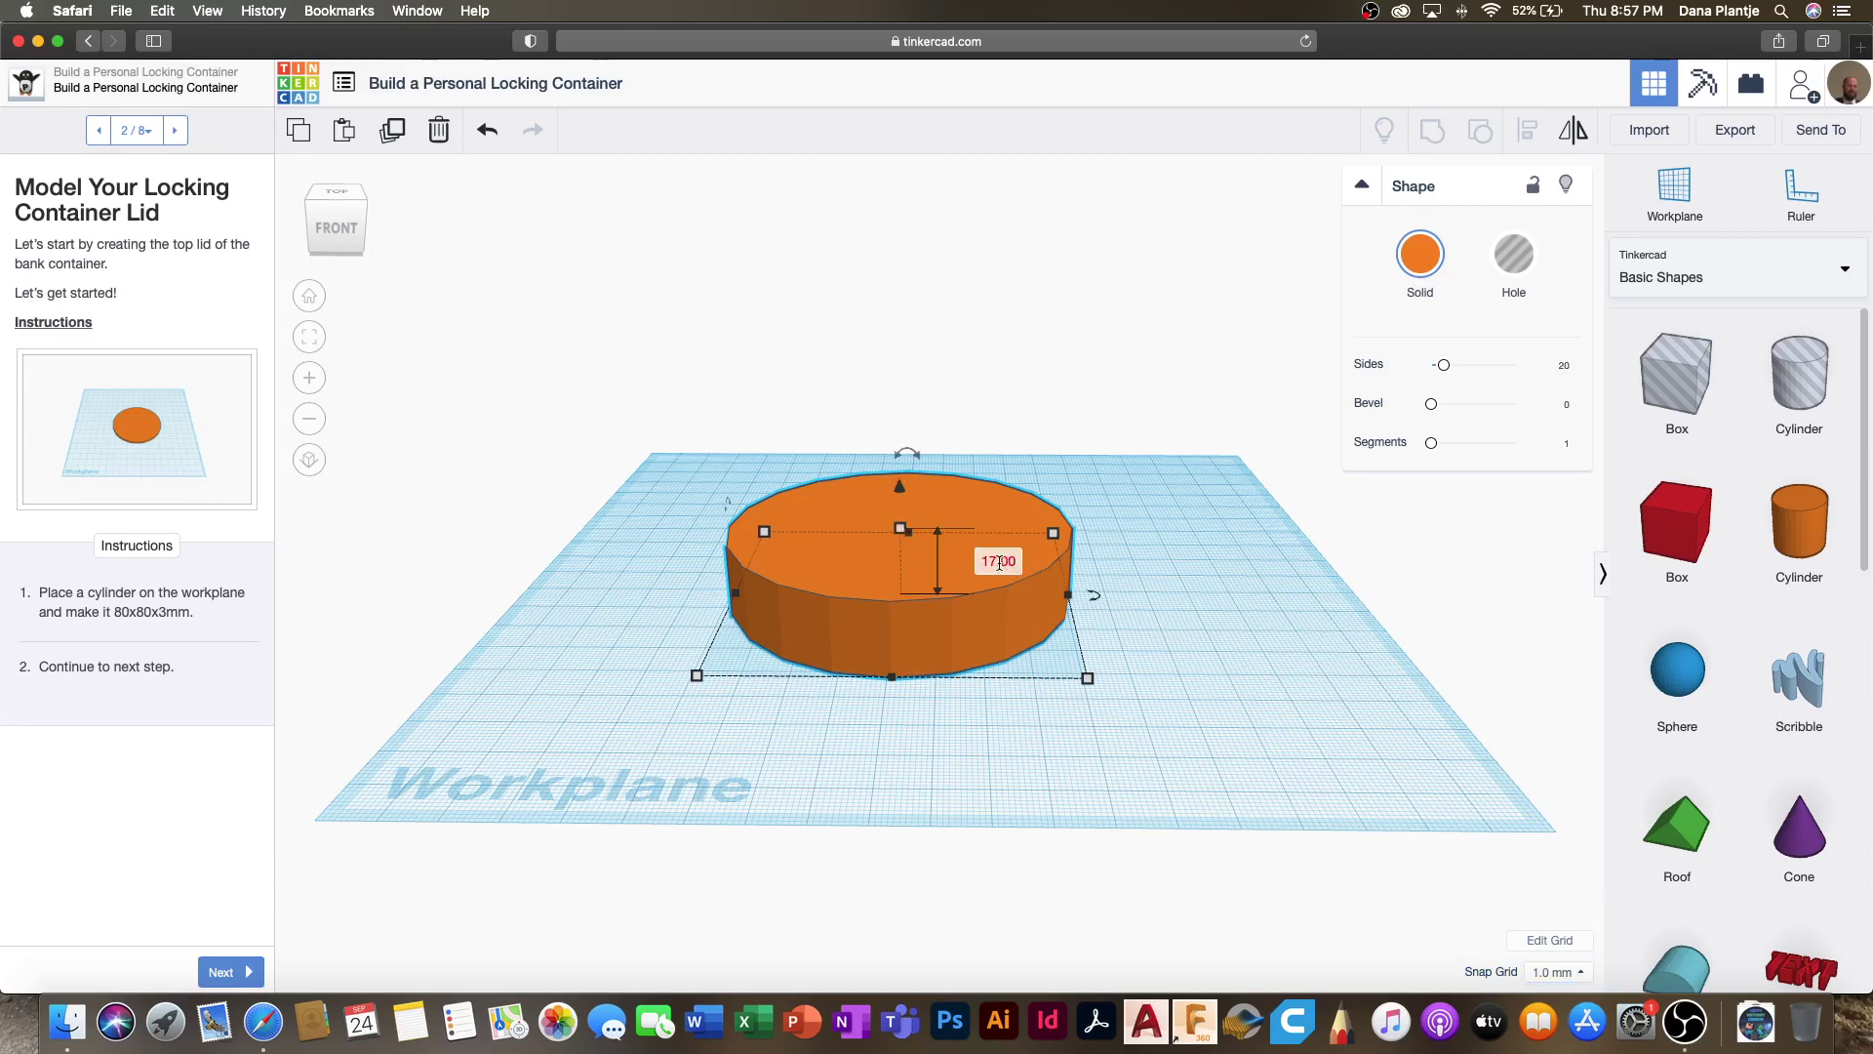
left_click(999, 563)
type("3")
key("Return")
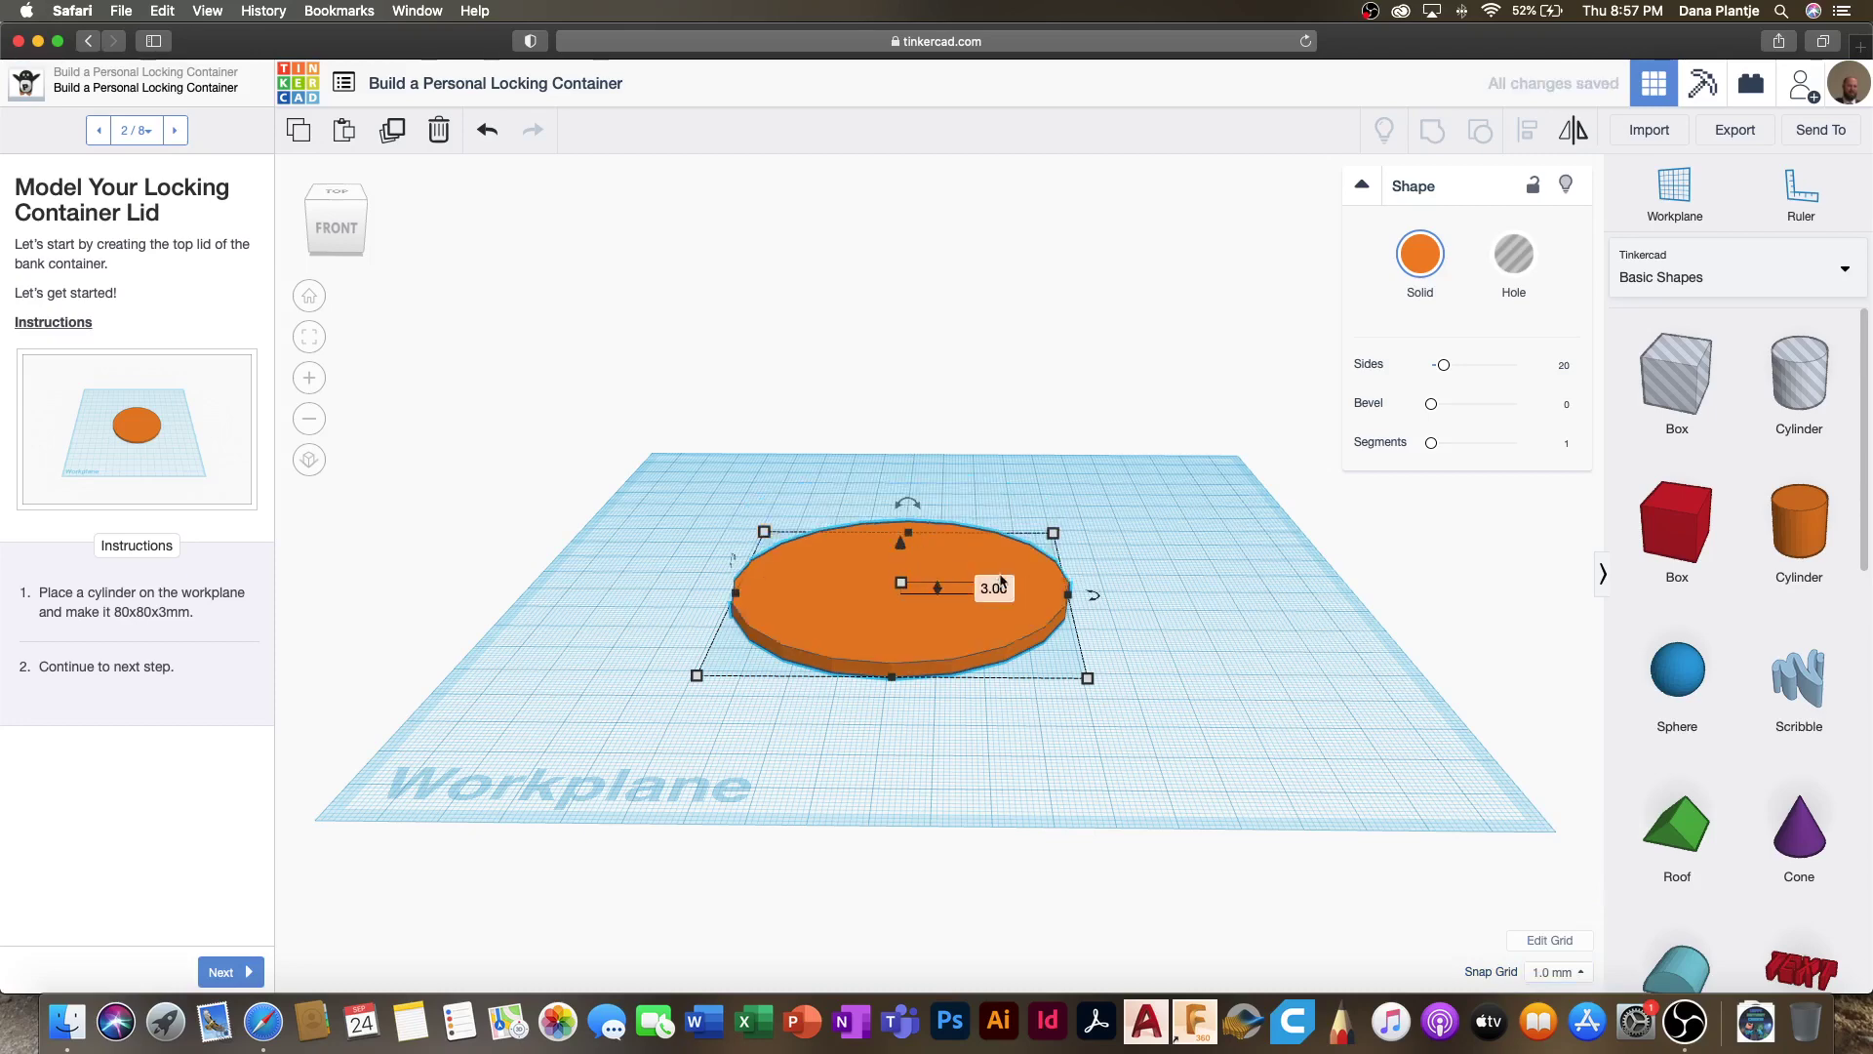
left_click(1163, 675)
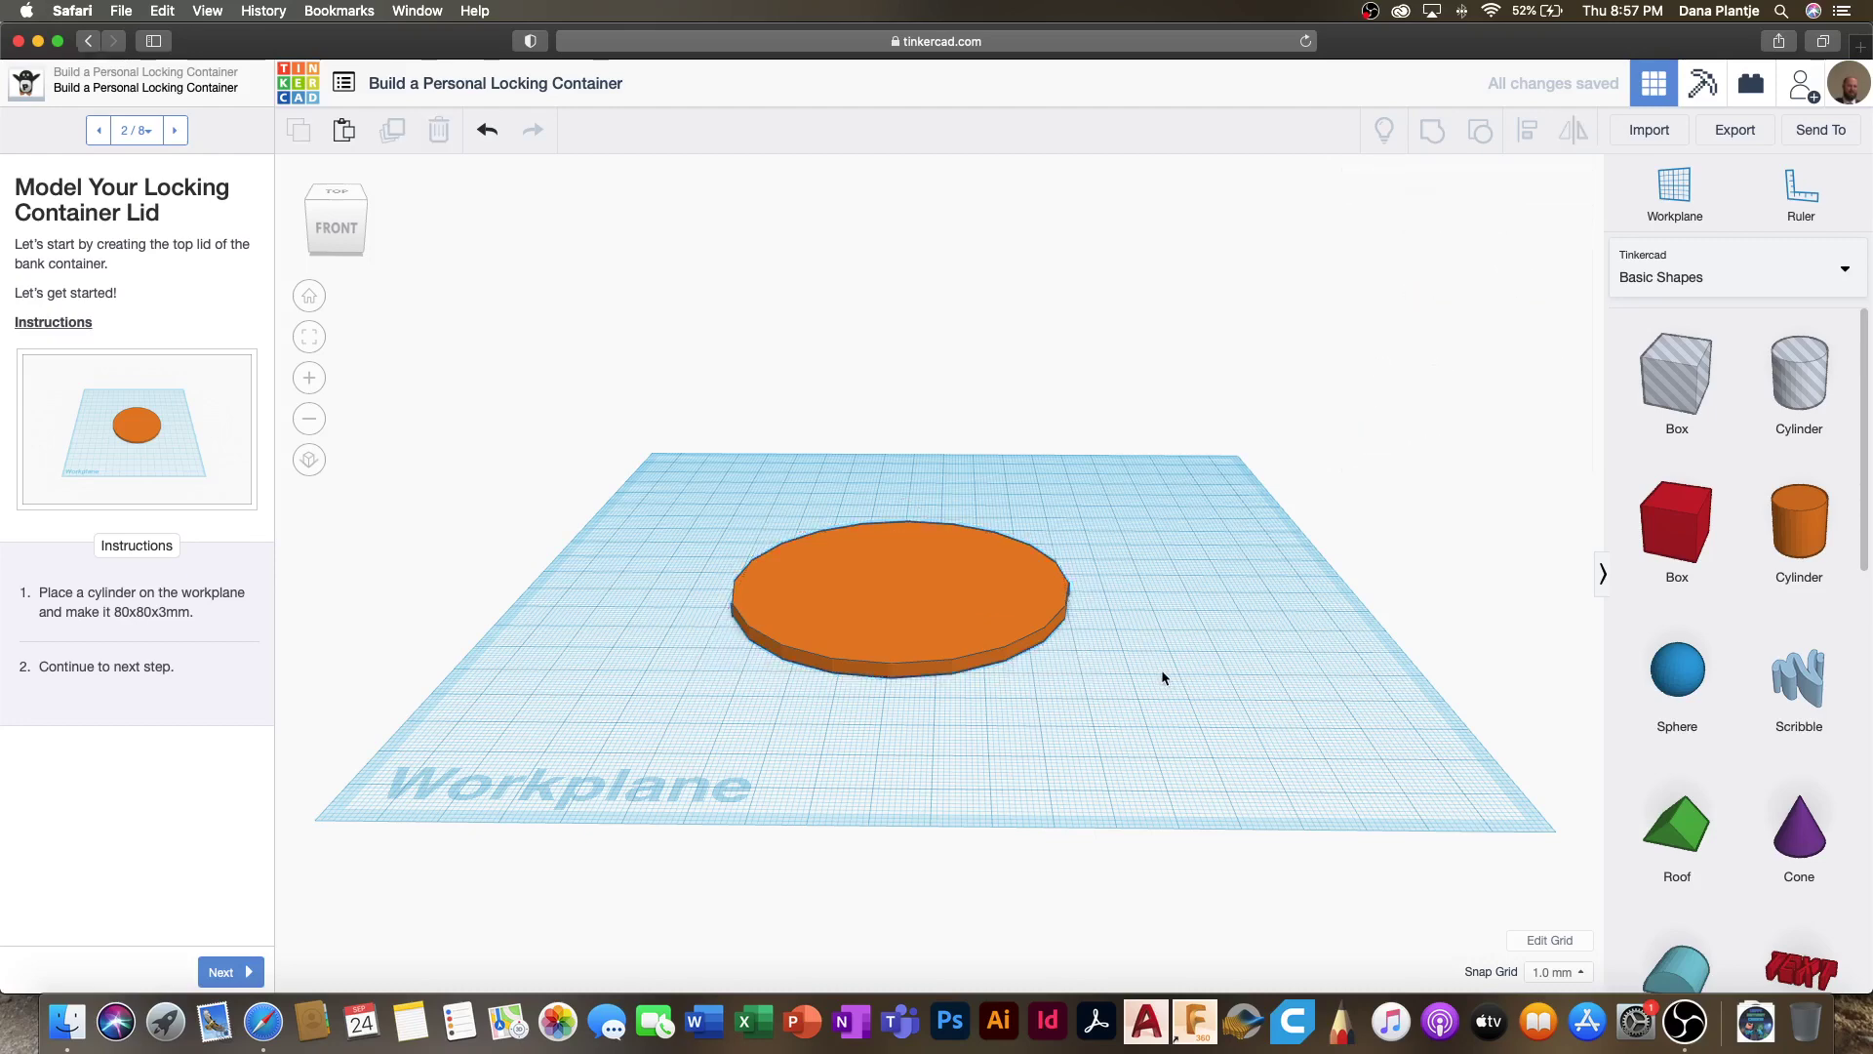
Step: Advance the lesson to page 3 and go through its instructions for the boomerang-shaped extrusion
left_click(224, 971)
scroll(172, 806, "down", 5)
scroll(170, 804, "down", 5)
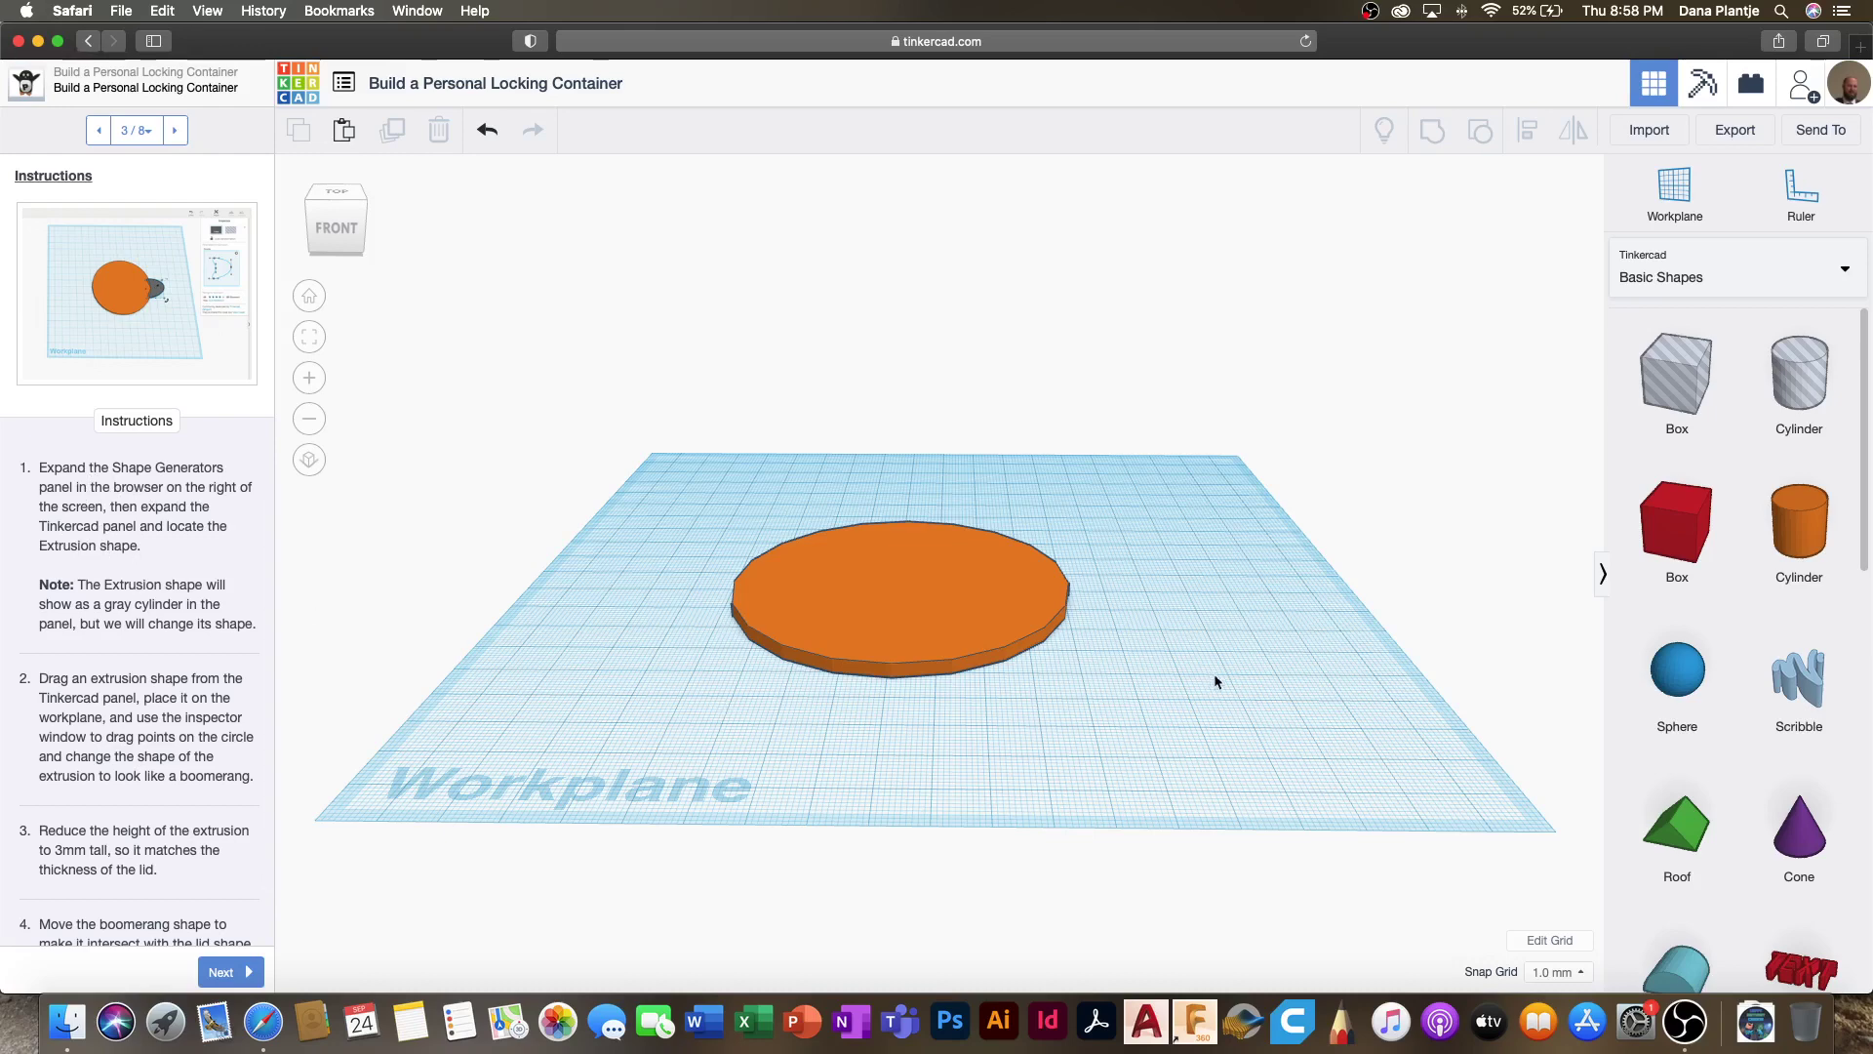
Step: Place an Extrusion from the featured Shape Generators beside the lid disc and pull its profile points toward a boomerang shape
left_click(1737, 275)
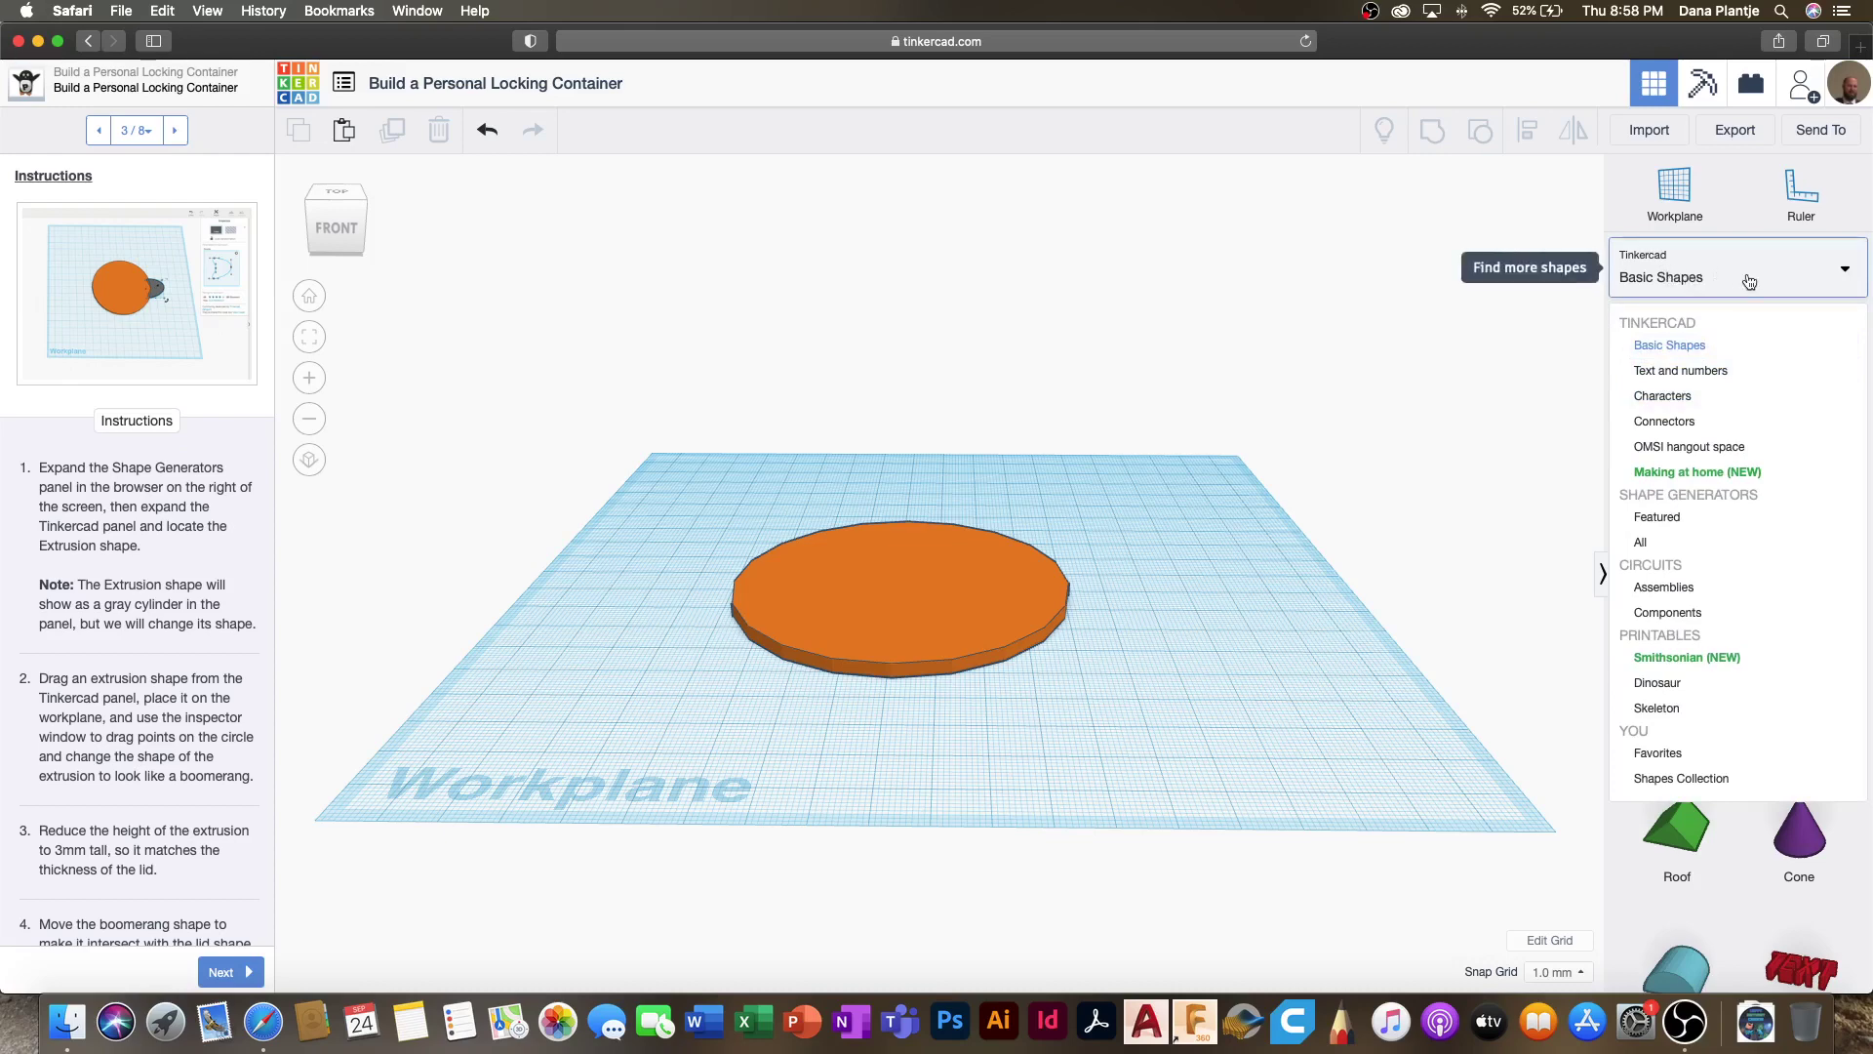
left_click(1661, 520)
left_click_drag(1681, 380, 1156, 694)
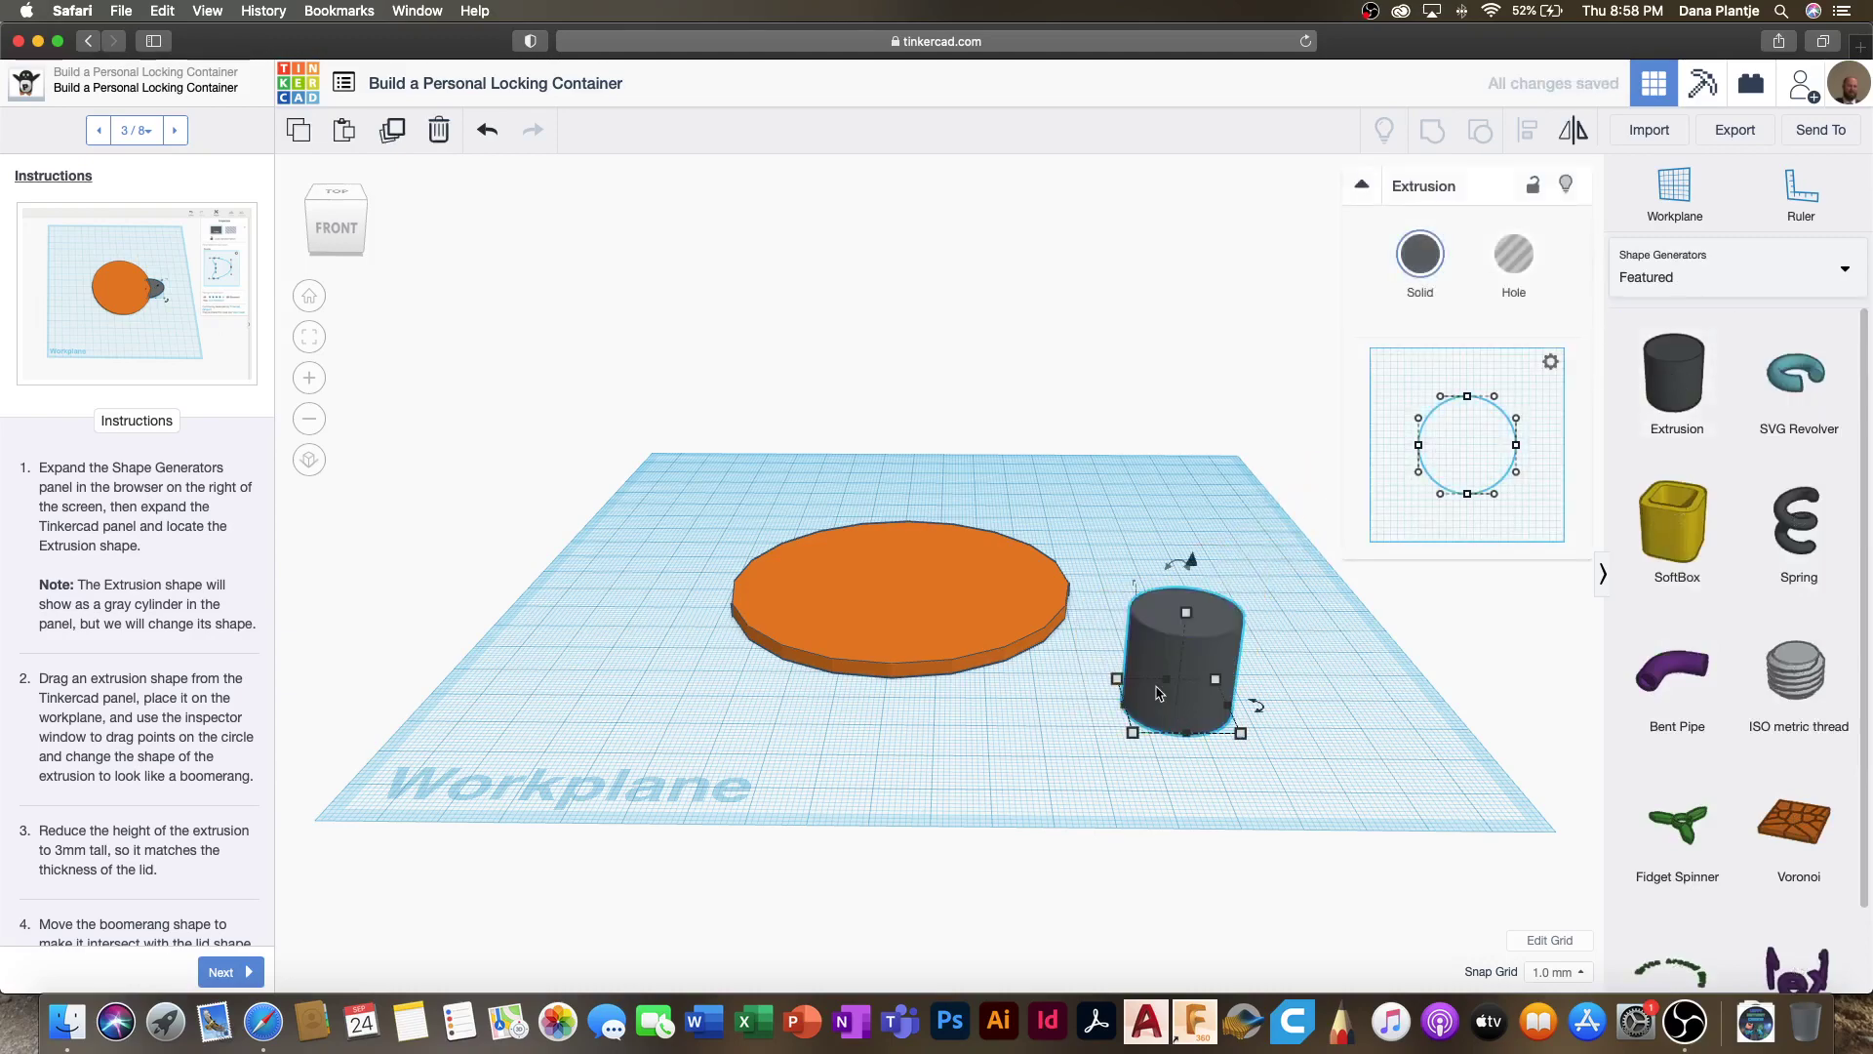
right_click_drag(1096, 713, 1061, 794)
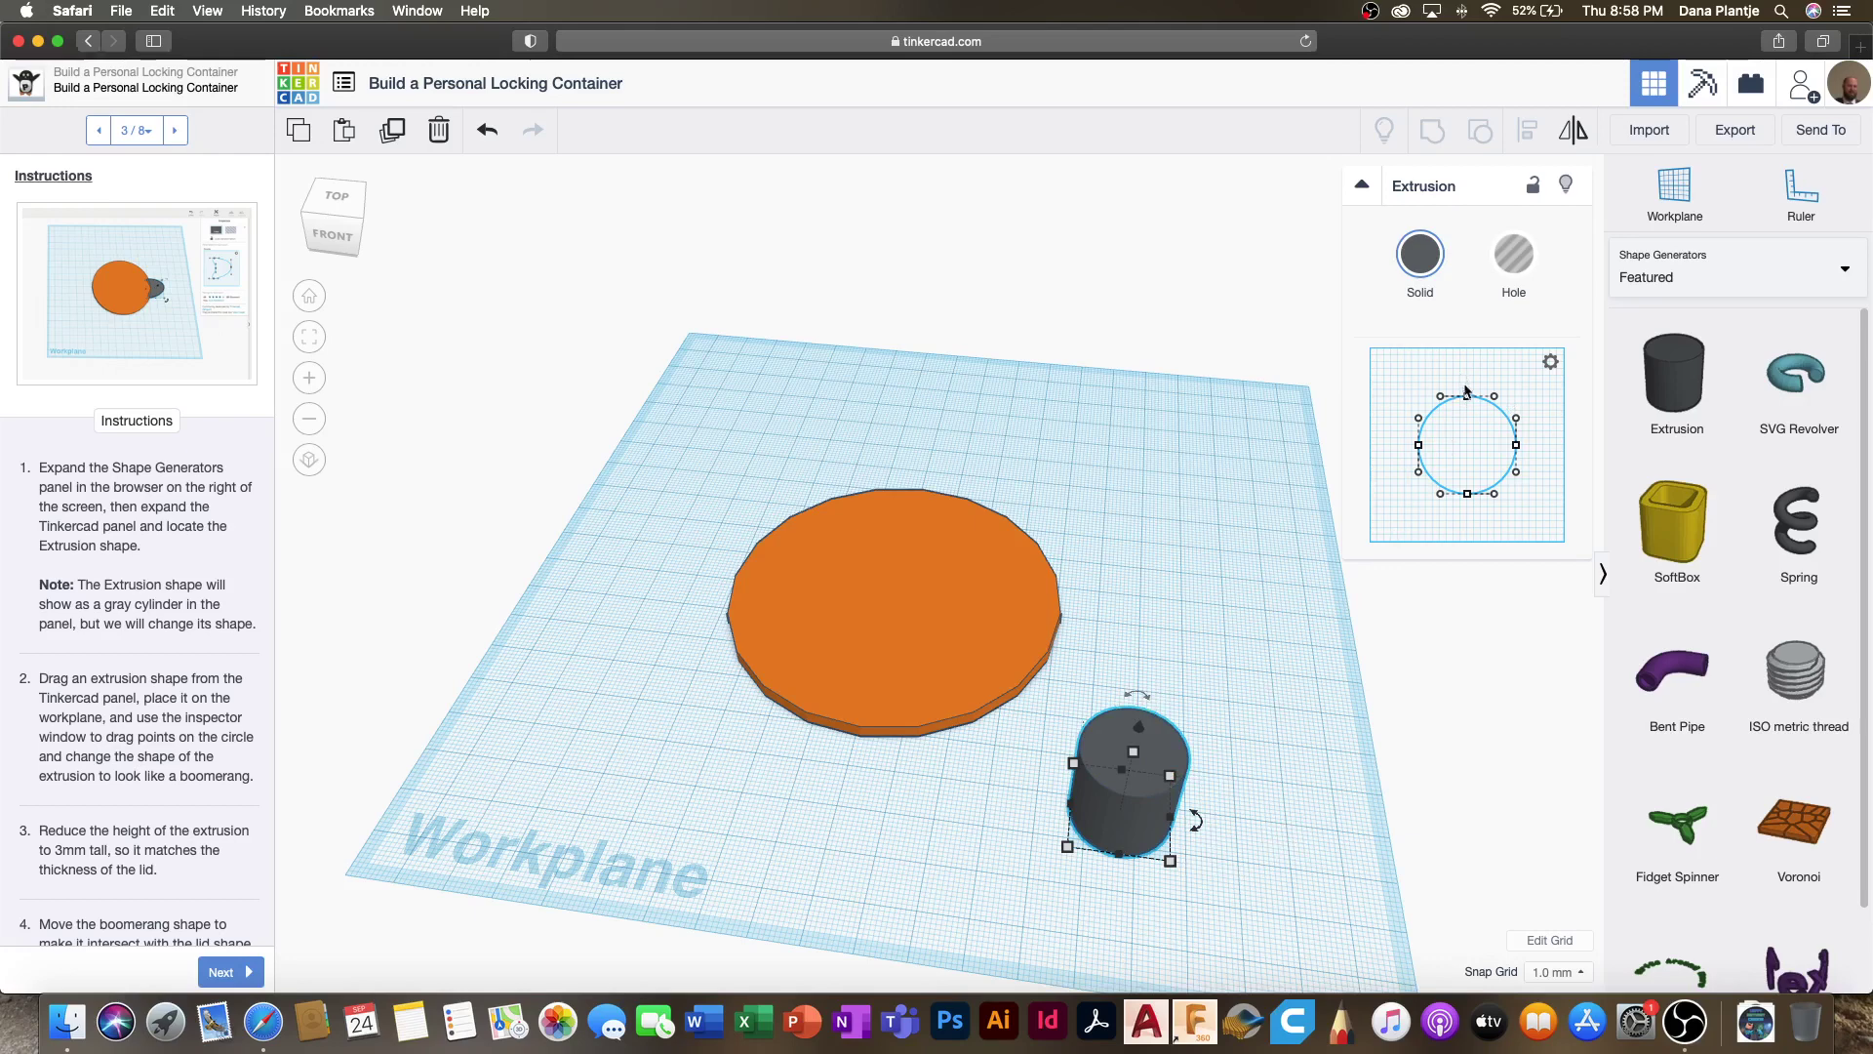
left_click_drag(1468, 400, 1425, 514)
left_click_drag(1420, 449, 1407, 451)
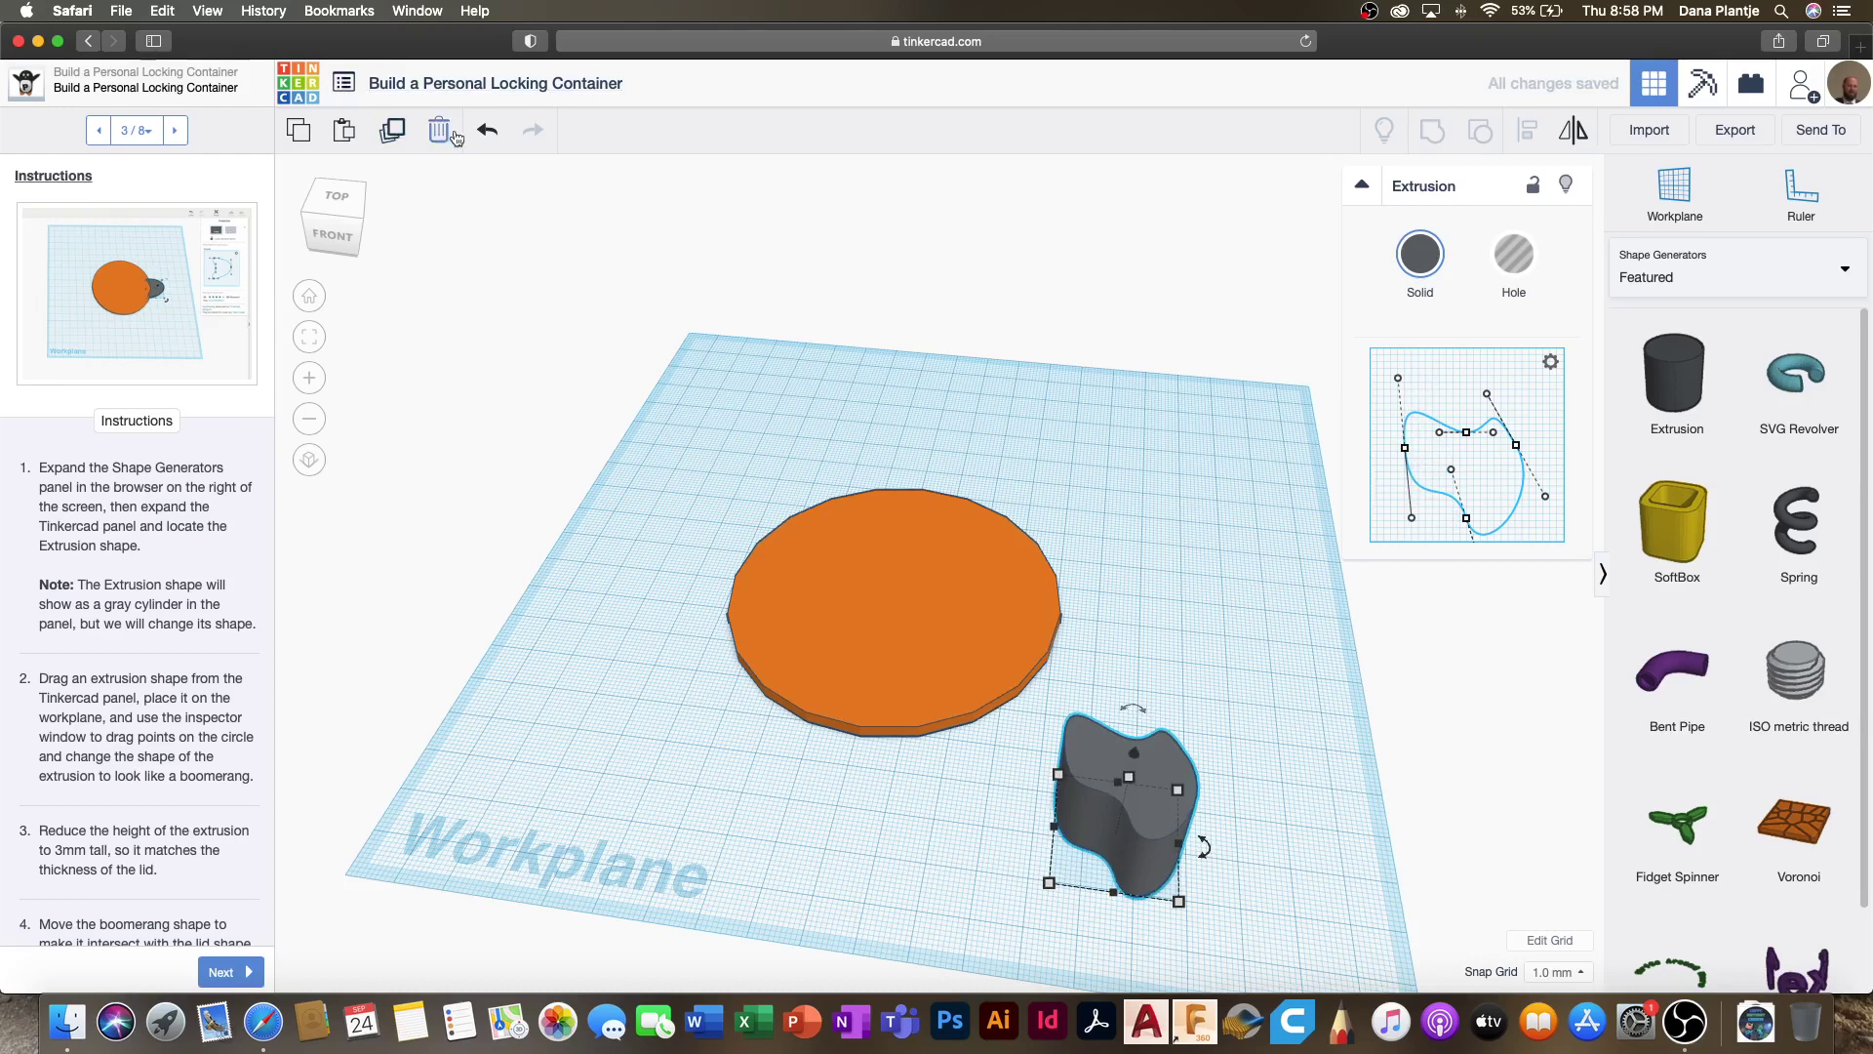
Step: Undo the extrusion's profile edits back to the original circle
left_click(486, 130)
left_click(489, 129)
left_click(489, 128)
left_click(490, 130)
left_click(492, 131)
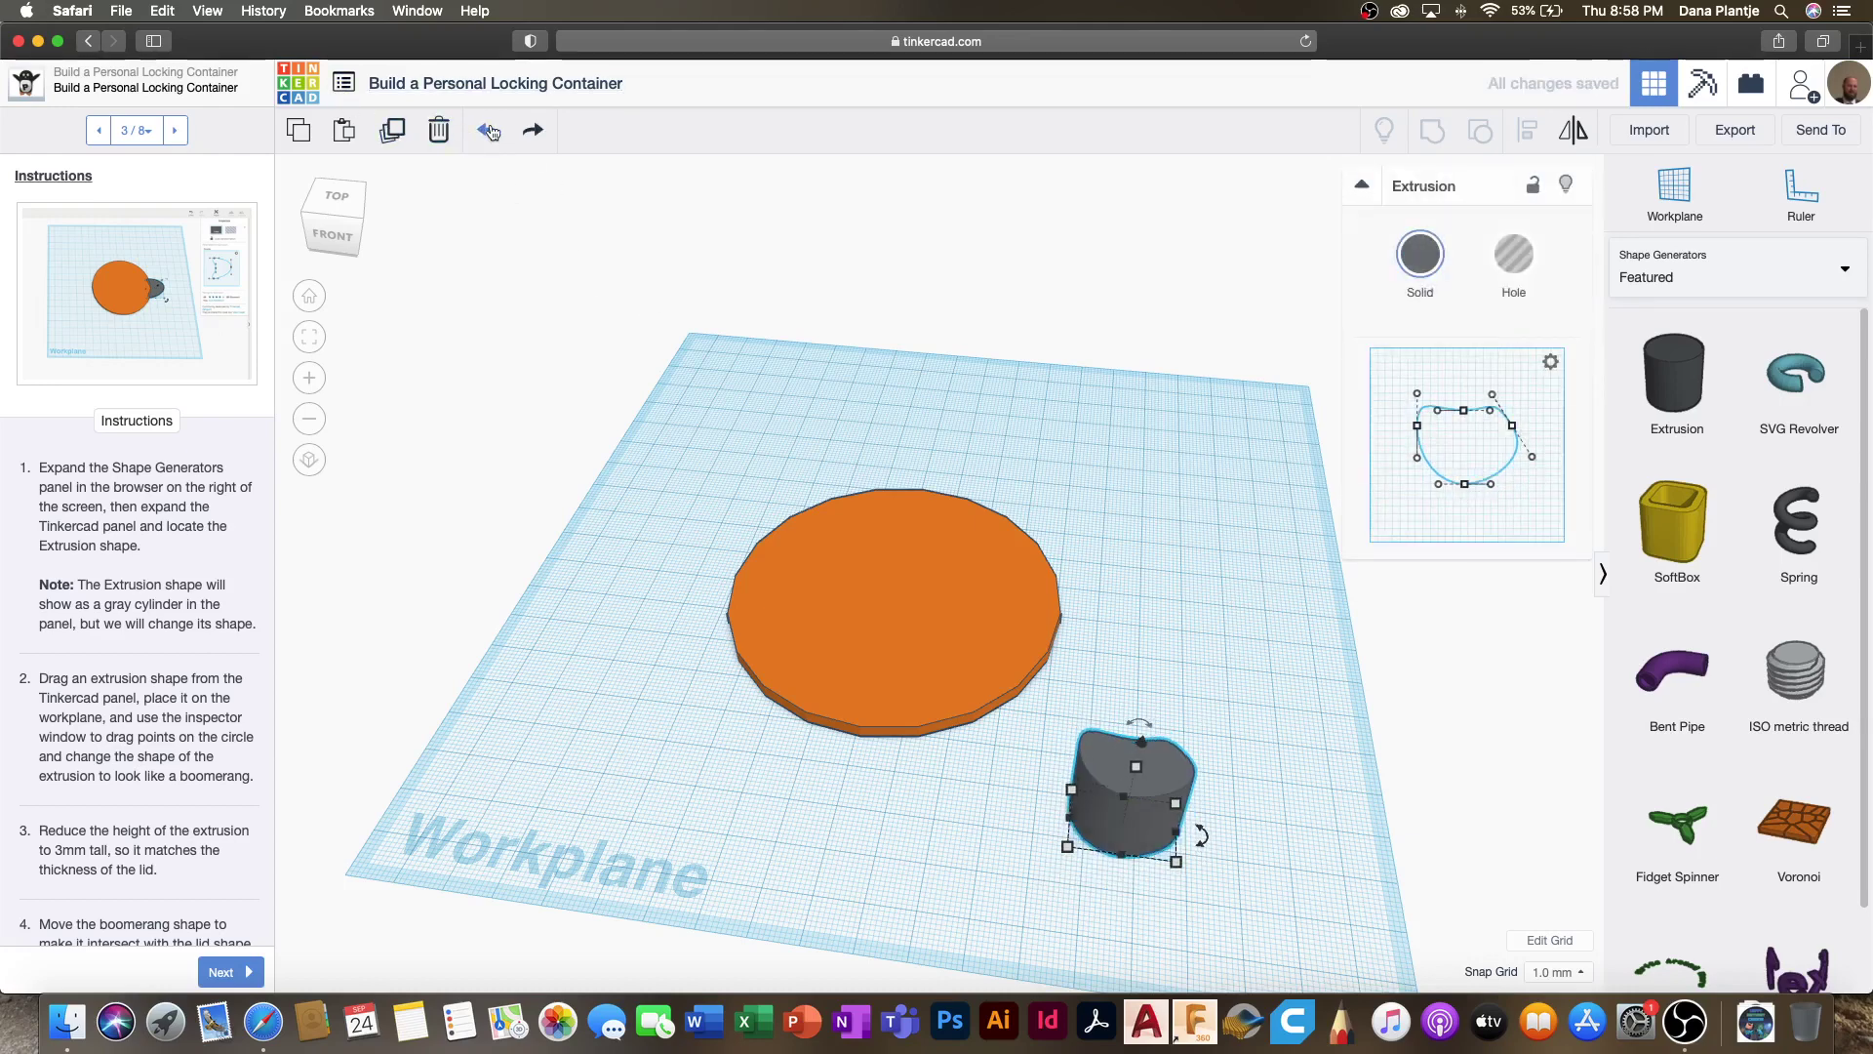
left_click(490, 130)
left_click(490, 130)
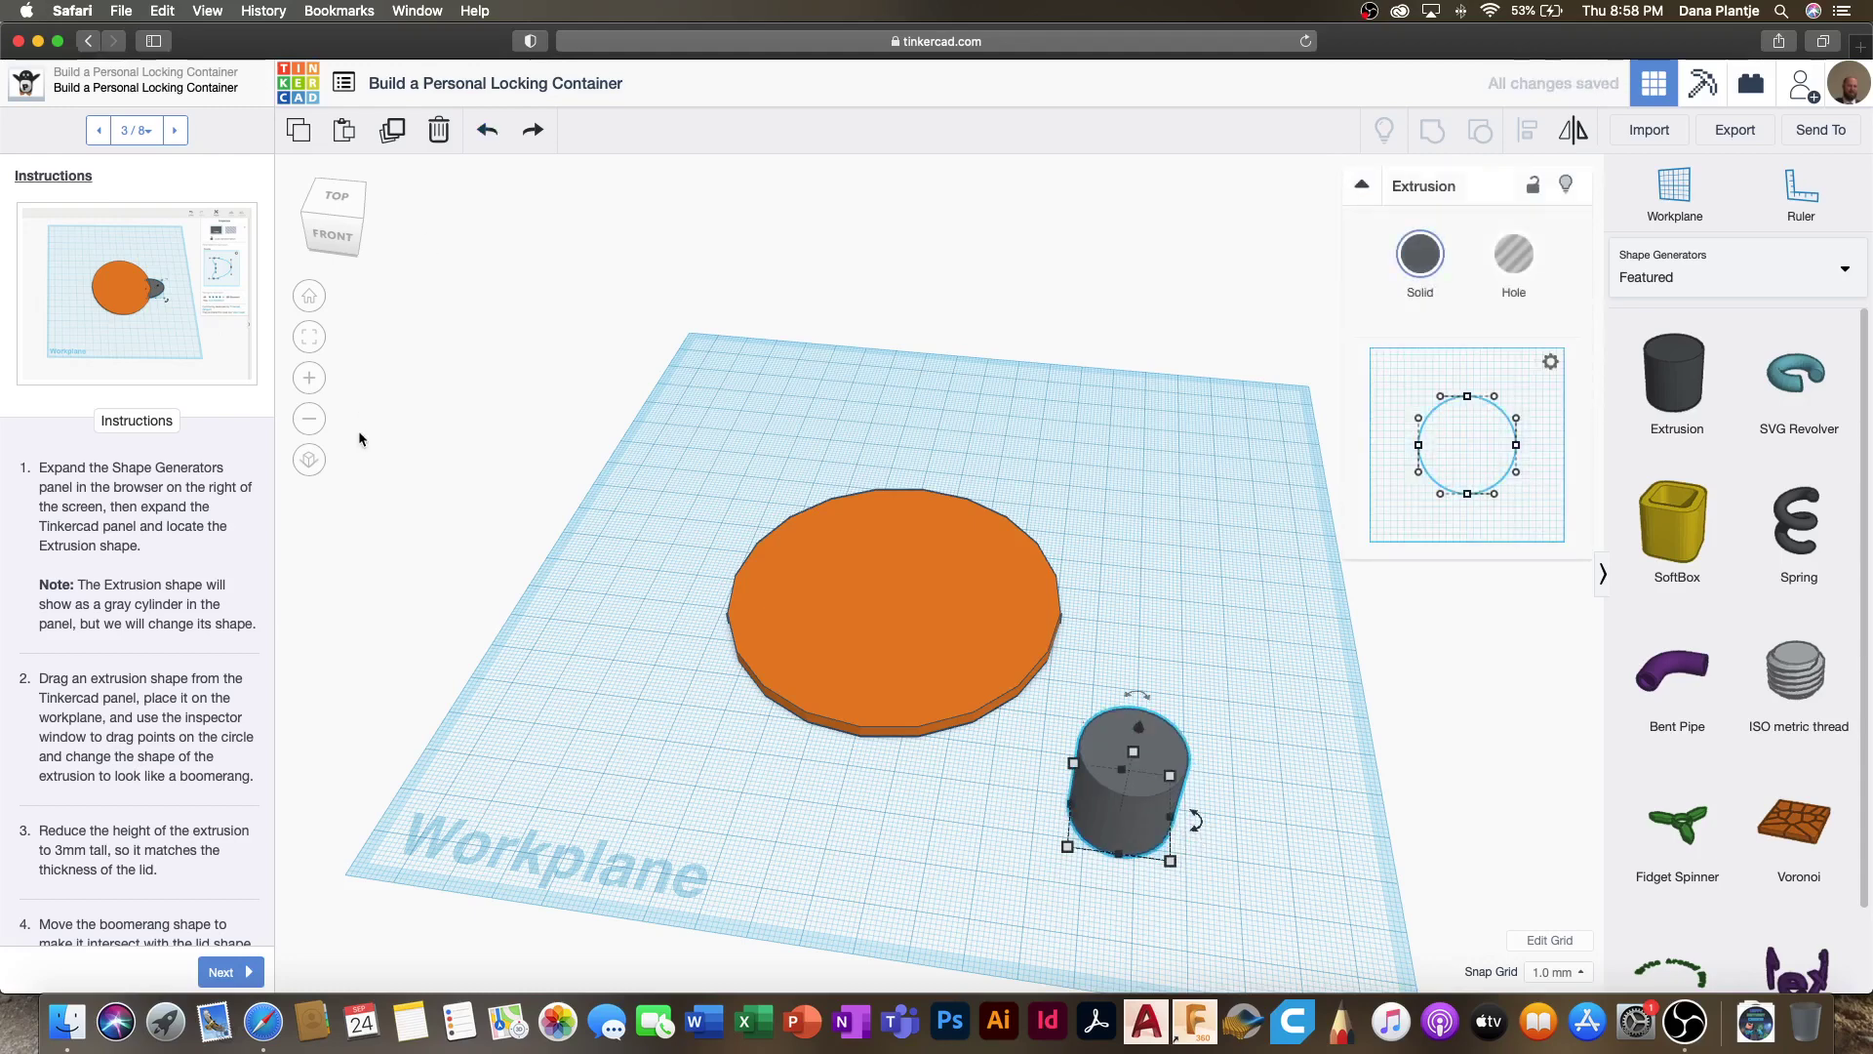
Step: Try pulling the left point of the extrusion's circular profile inward toward a boomerang, and delete the extrusion
scroll(140, 738, "down", 3)
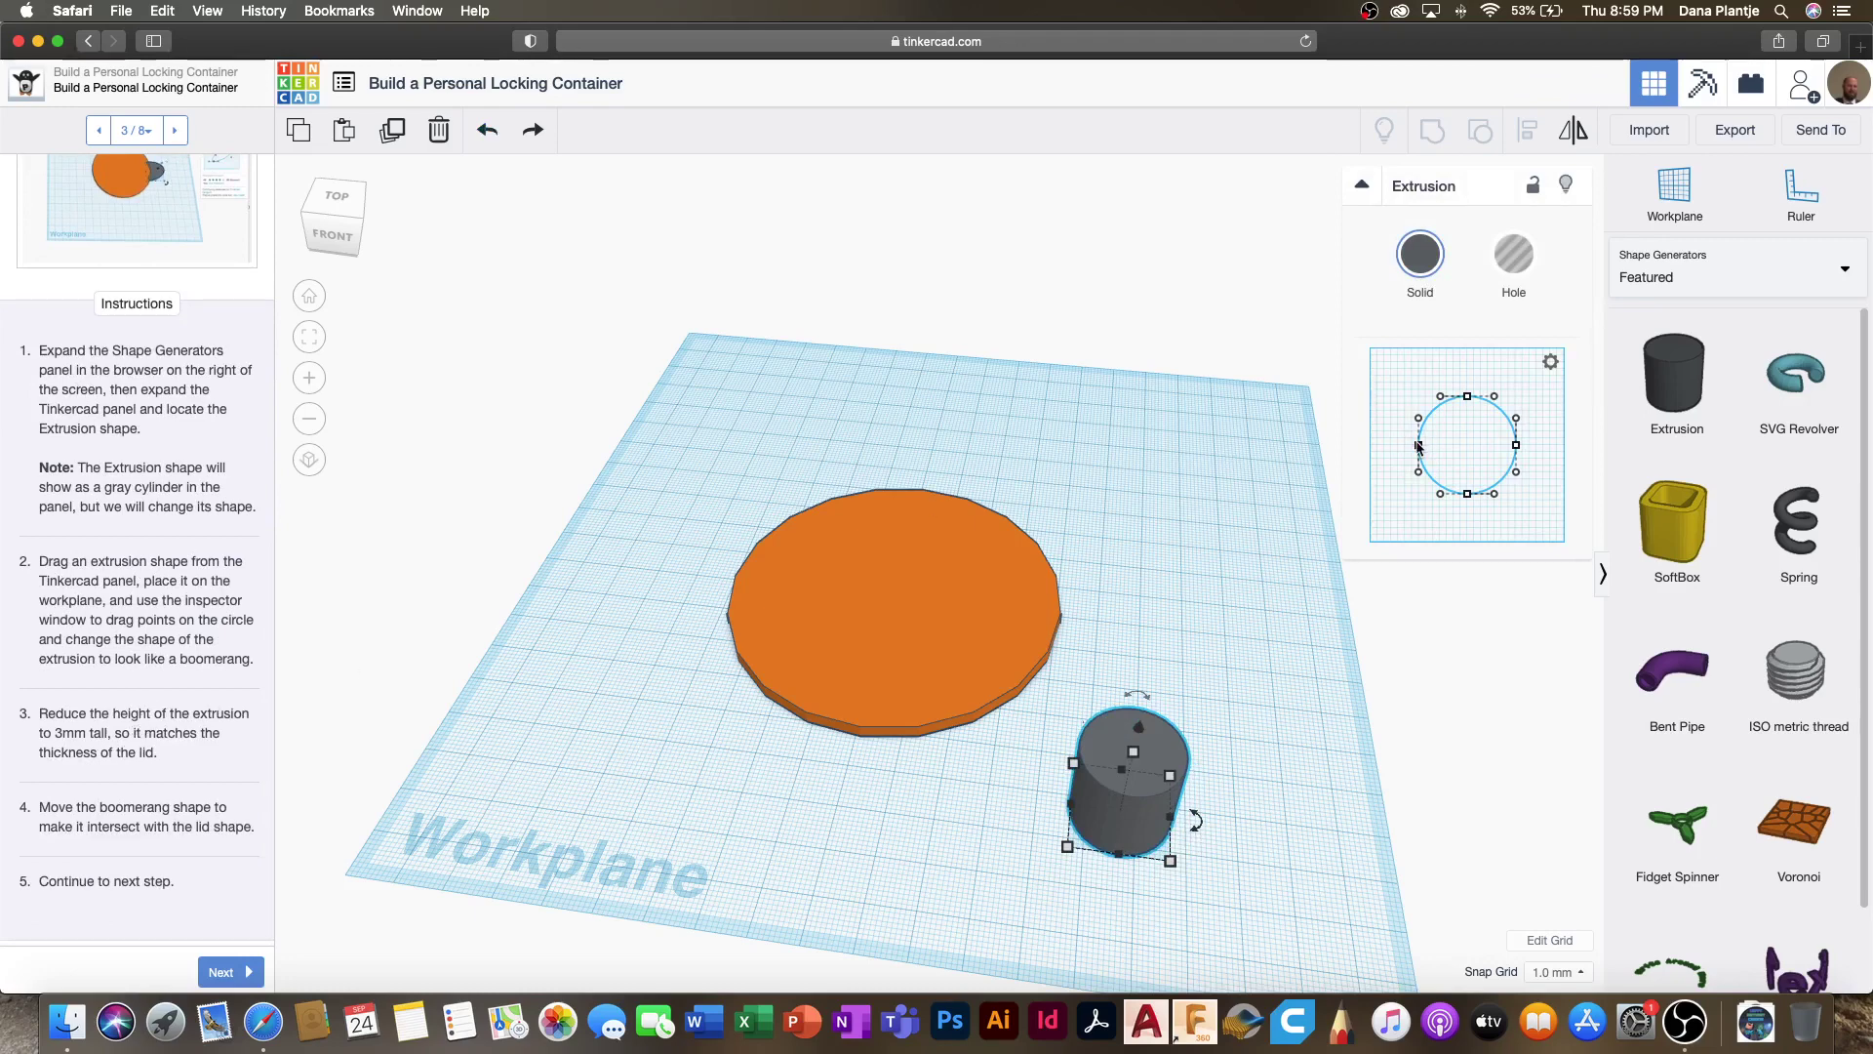
left_click_drag(1419, 447, 1462, 448)
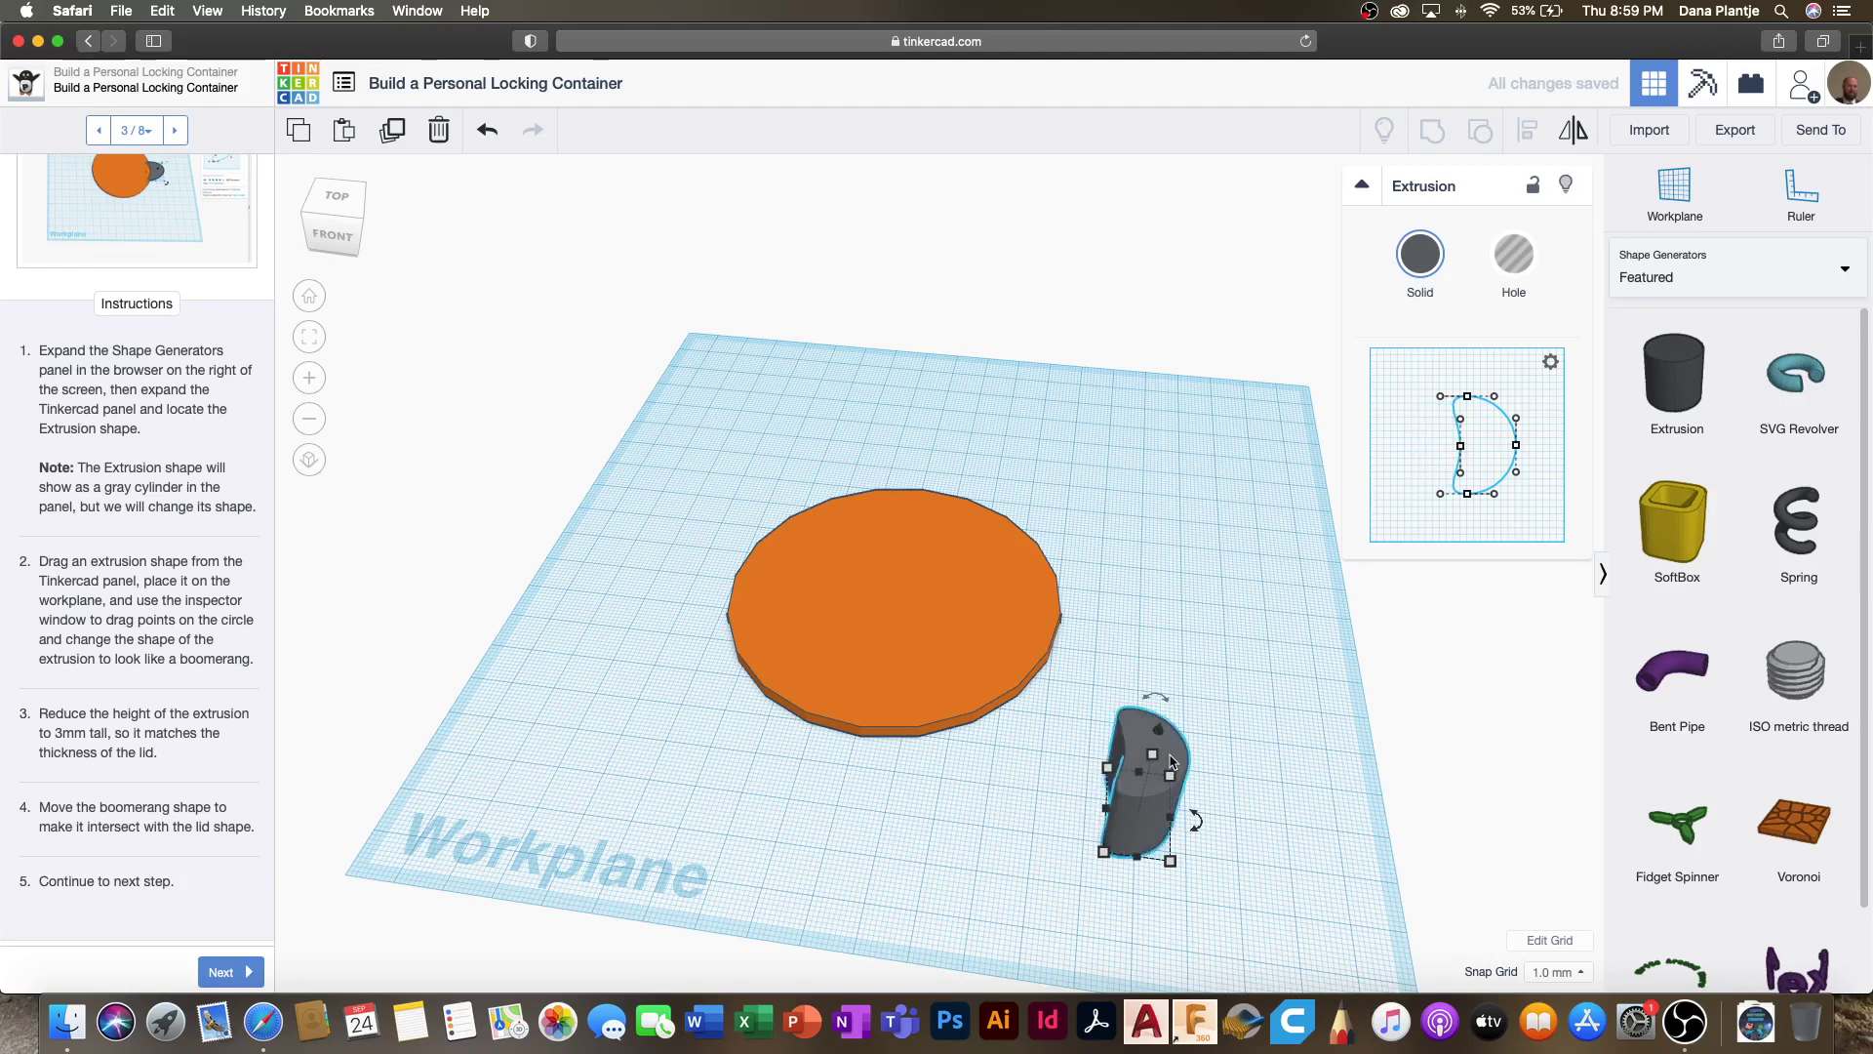
key("Delete")
Step: Switch the shape library to Basic Shapes and place a solid cylinder on the workplane beside the lid disc
left_click(1676, 283)
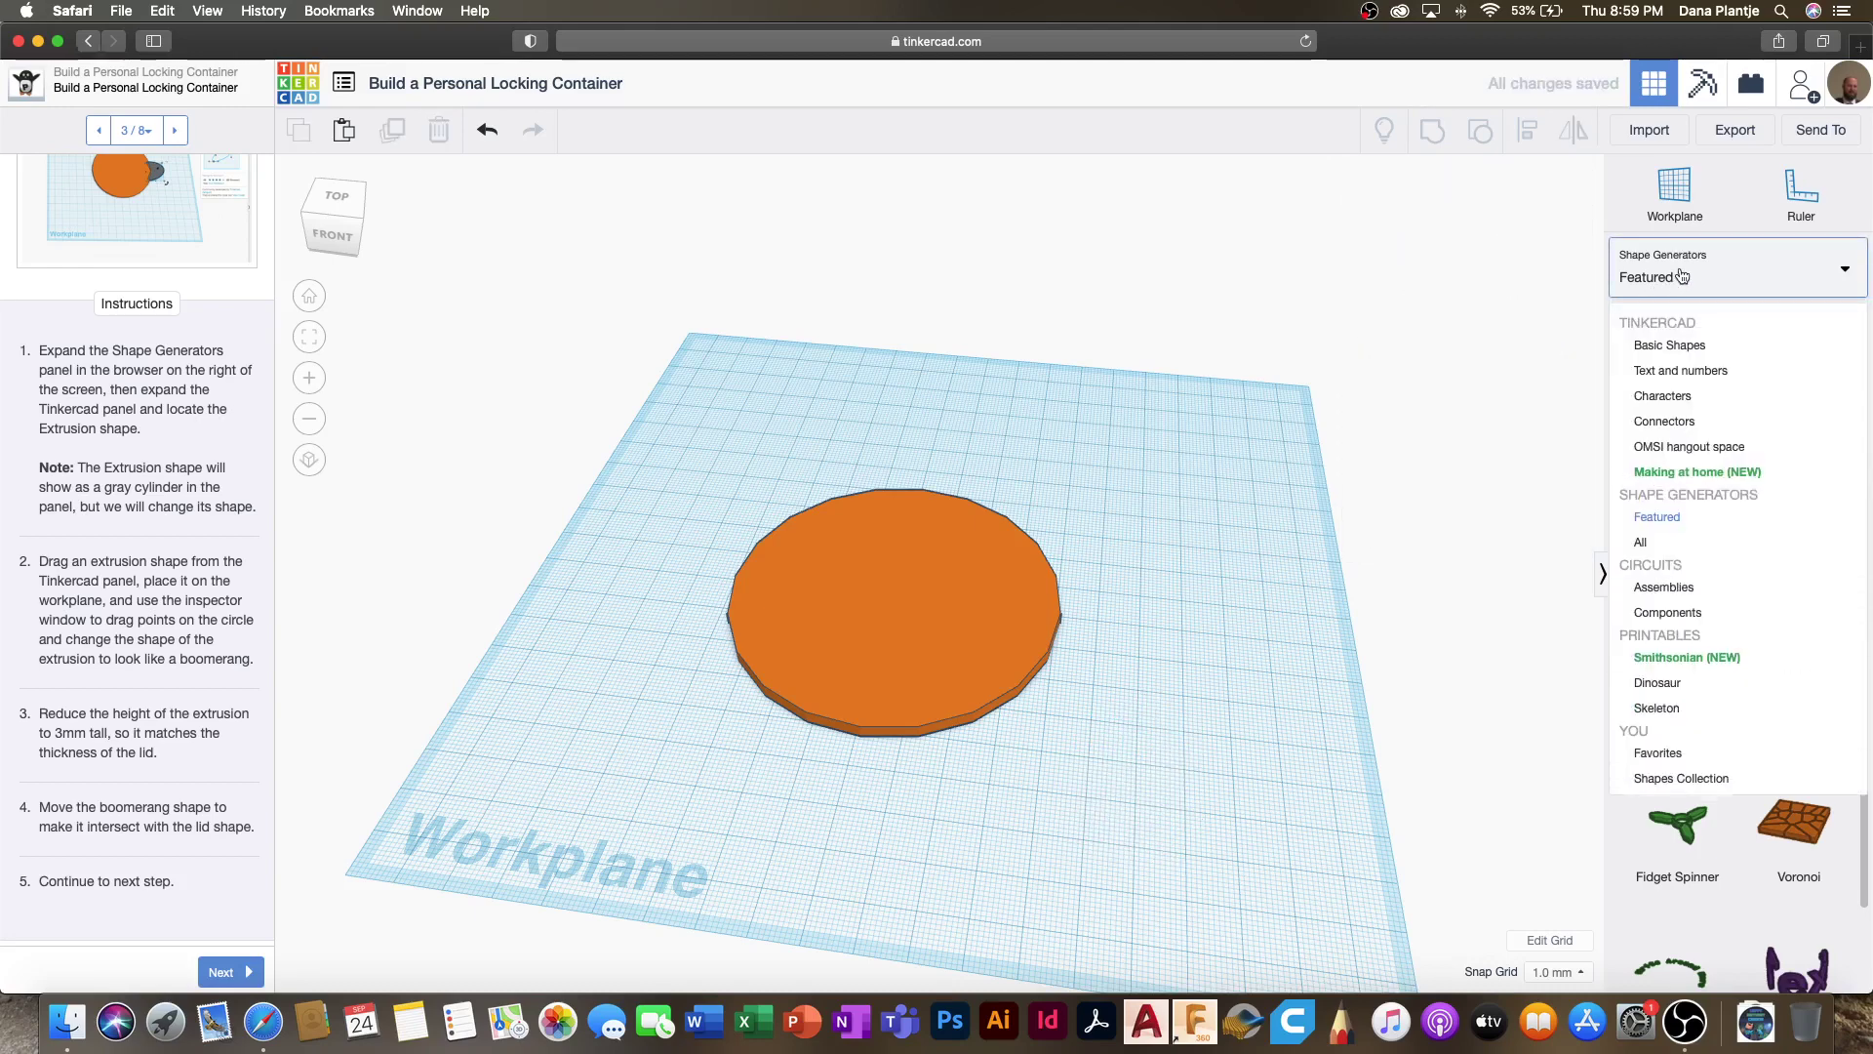
left_click(1669, 345)
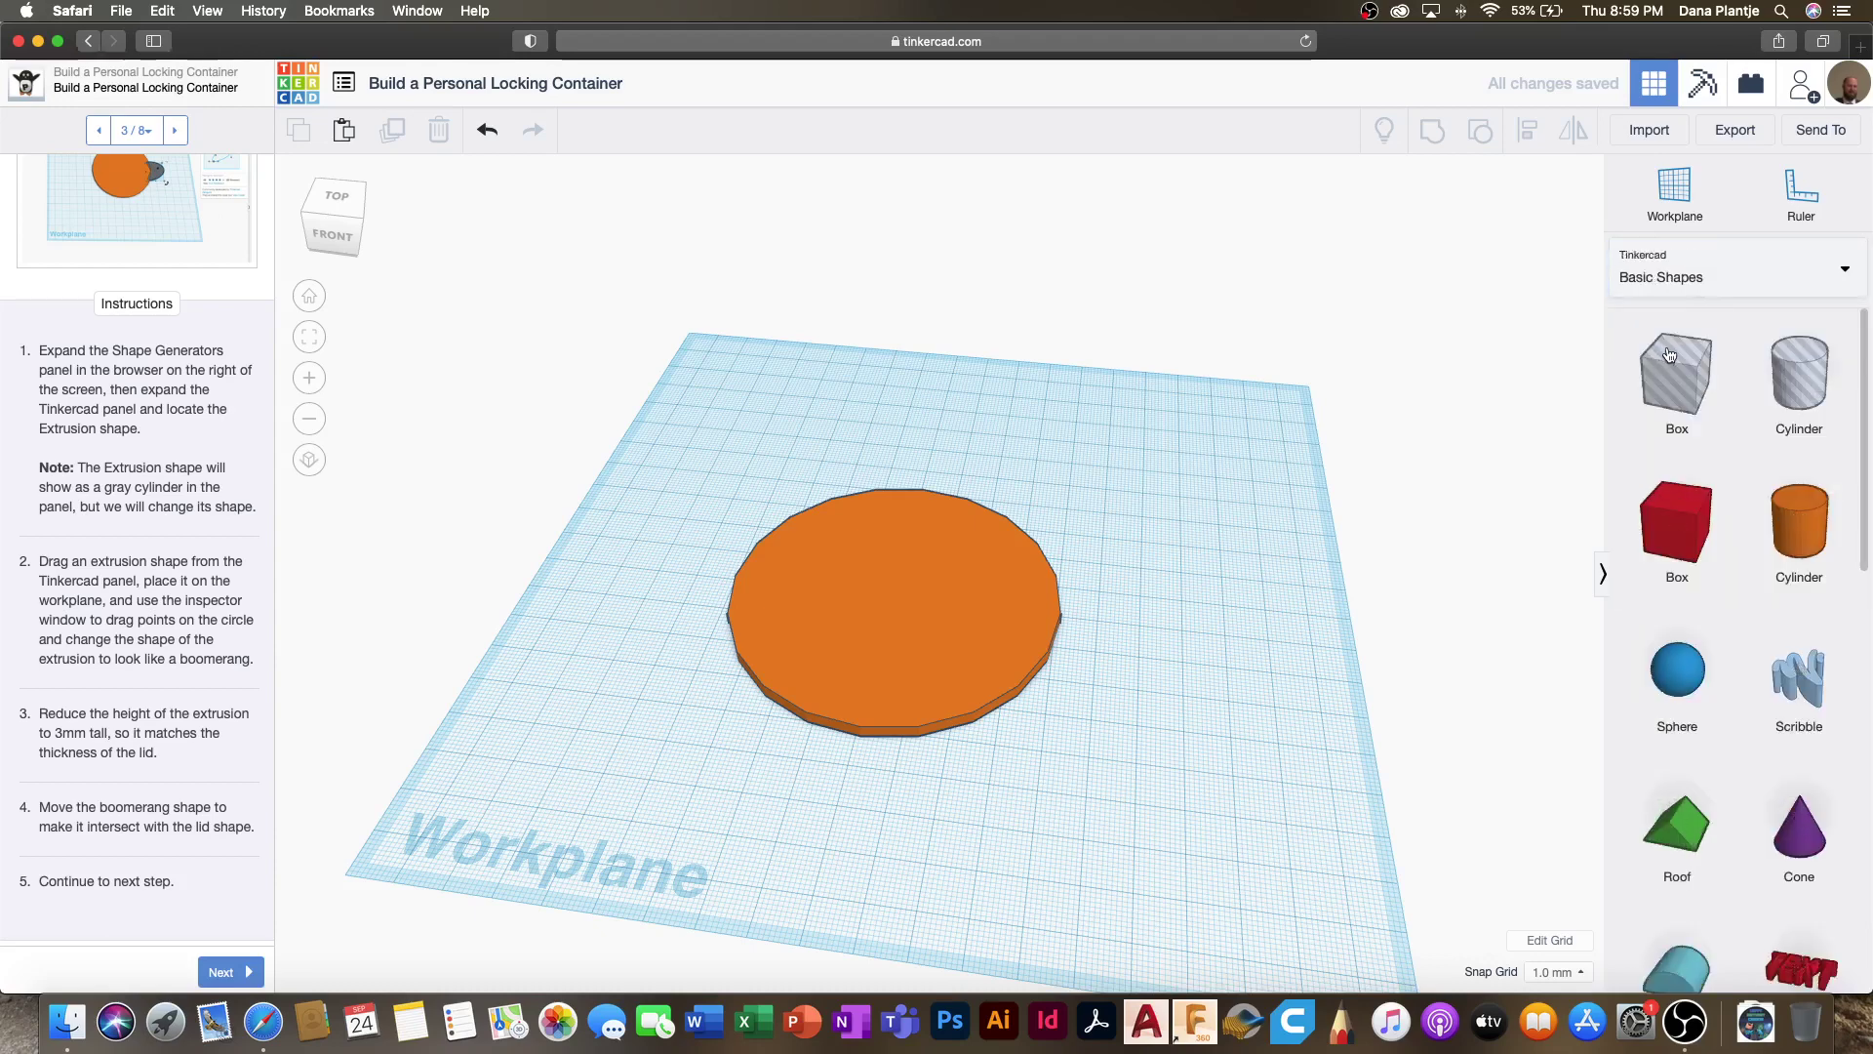
left_click_drag(1795, 527, 1143, 652)
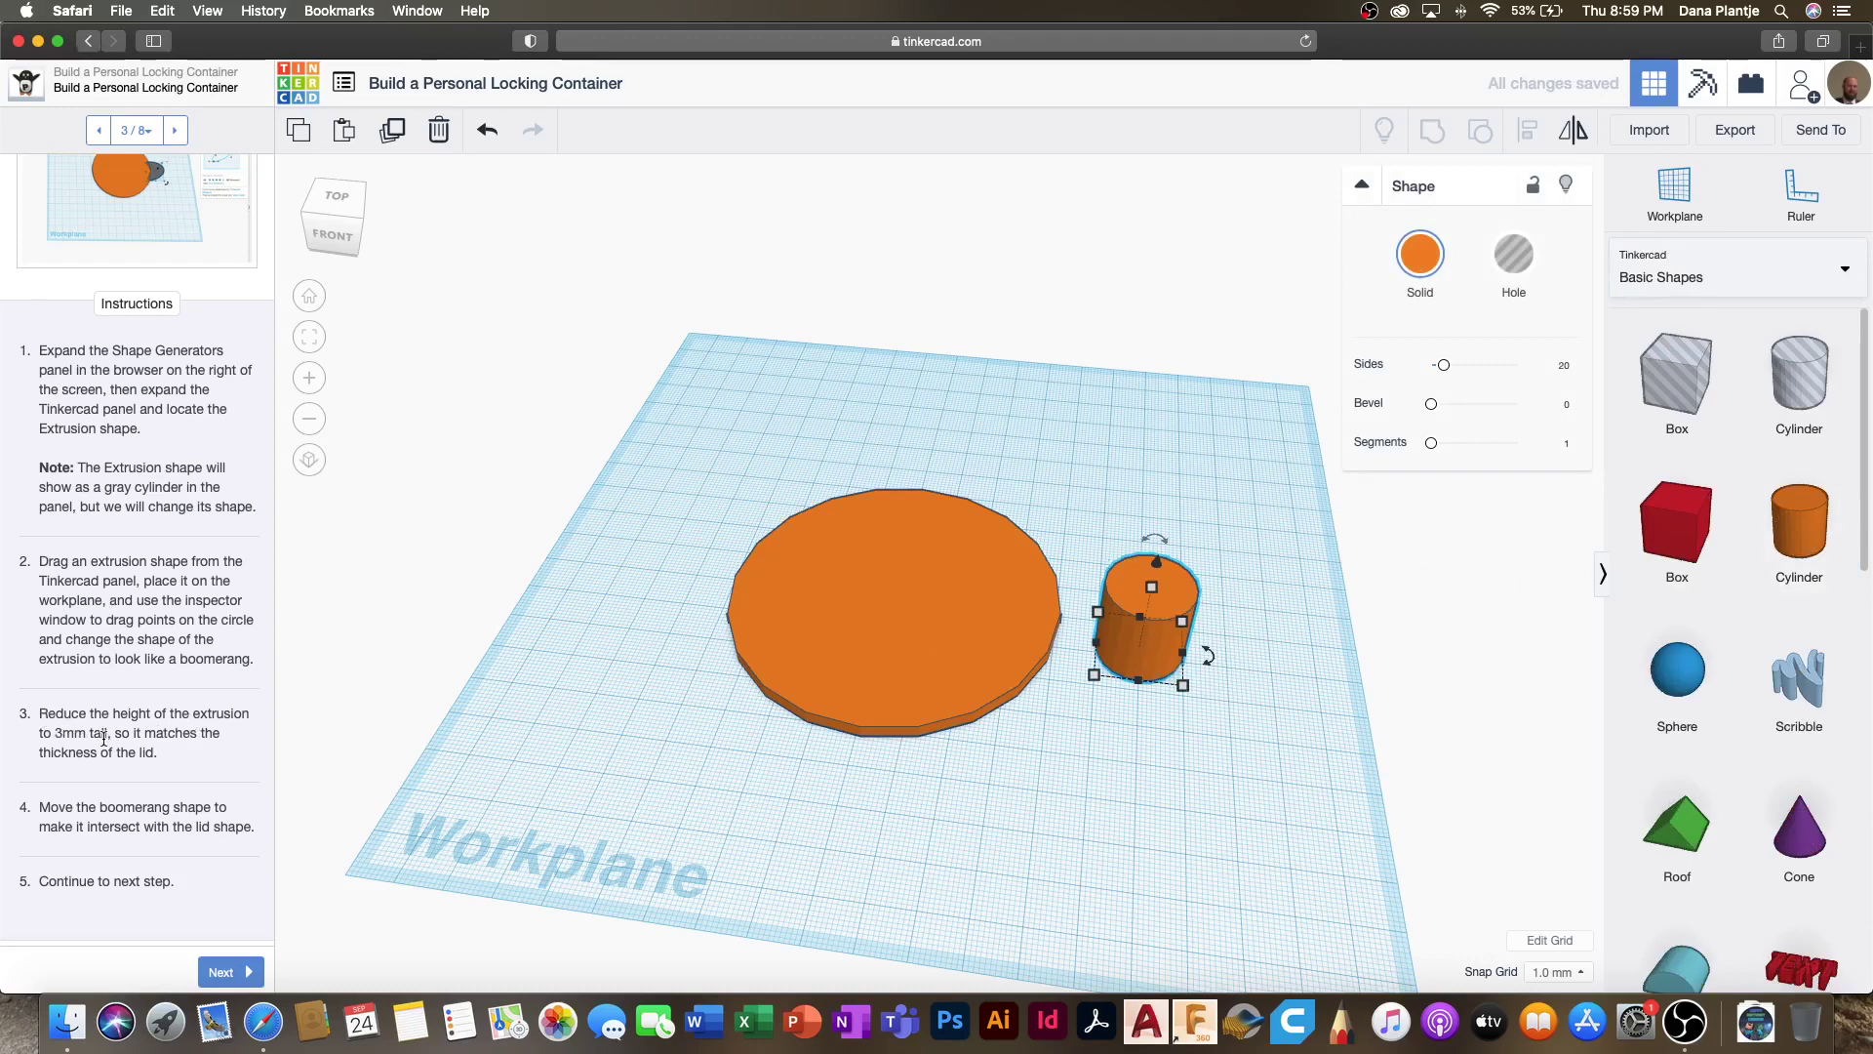
Step: Set the small cylinder's height to 3 mm to match the lid's thickness
left_click(1244, 618)
left_click(1126, 738)
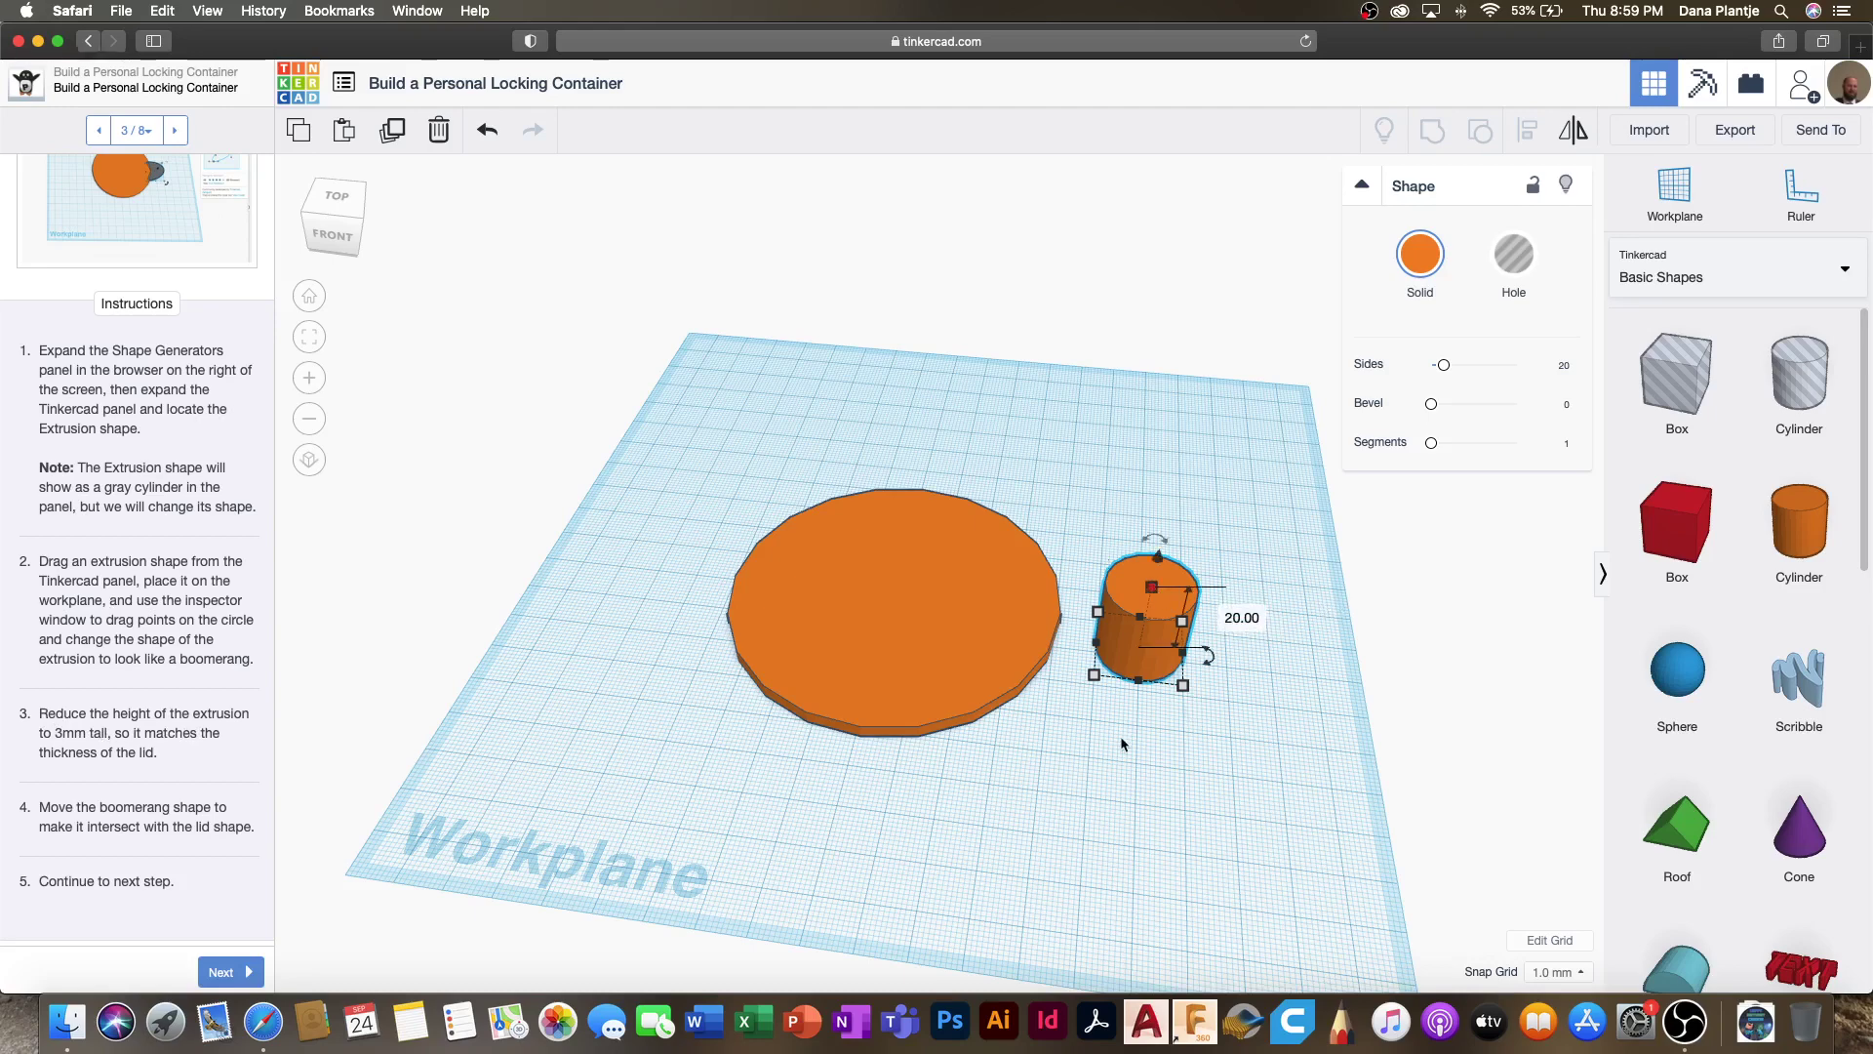
left_click(1243, 613)
type("3")
key("Return")
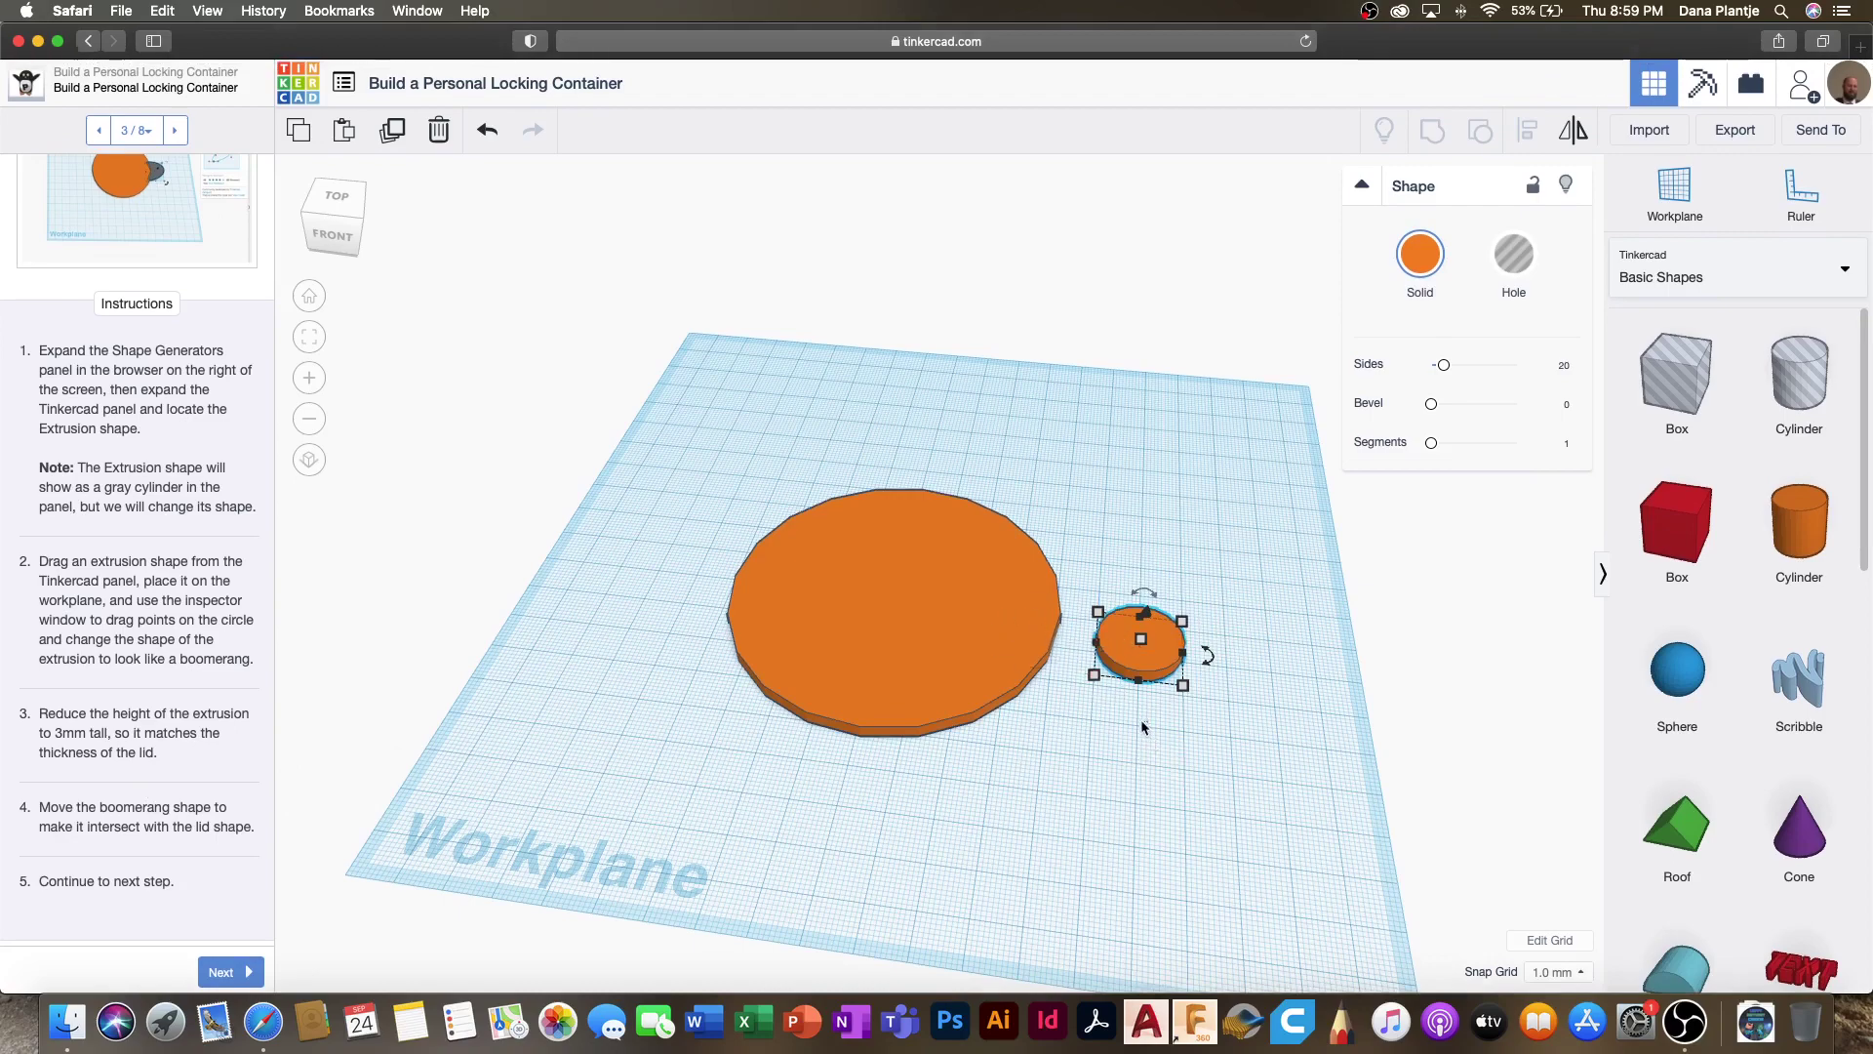
Step: Align the lid disc and the small cylinder, centring them front to back and making their outer side edges flush
left_click(919, 576, "shift")
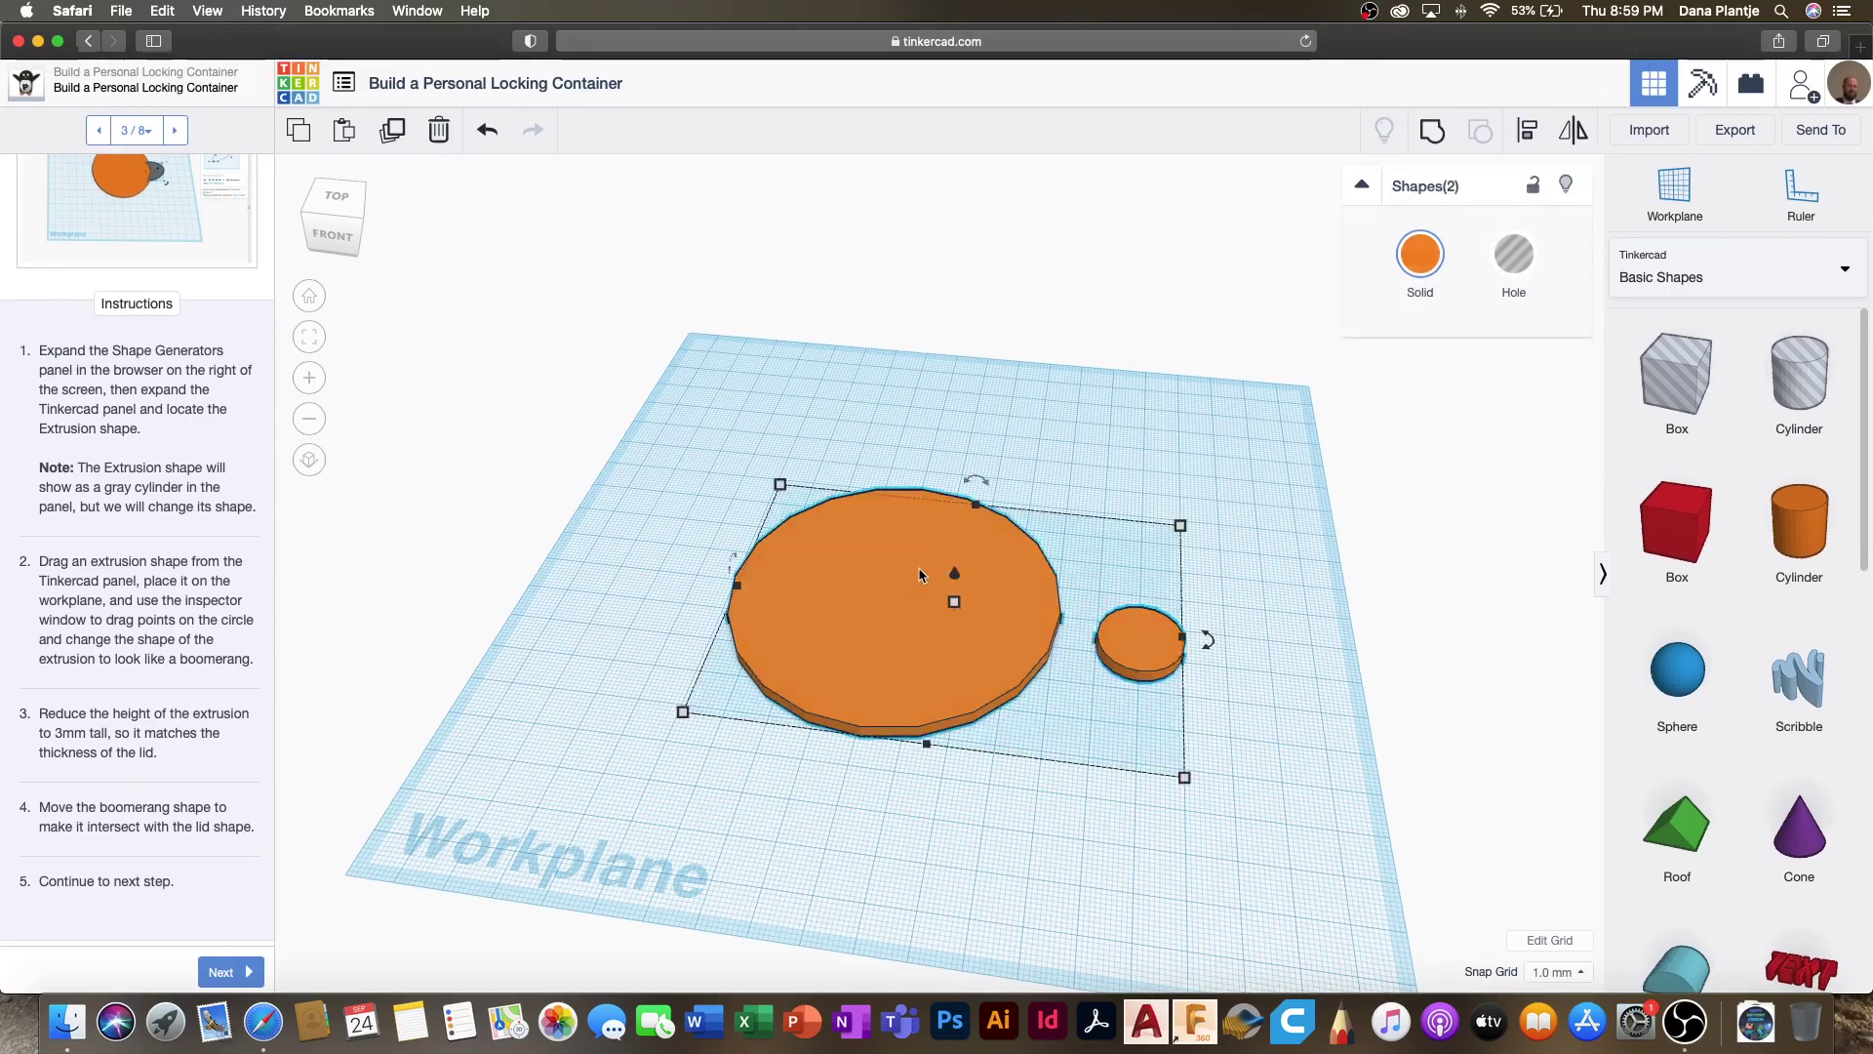
left_click(1515, 136)
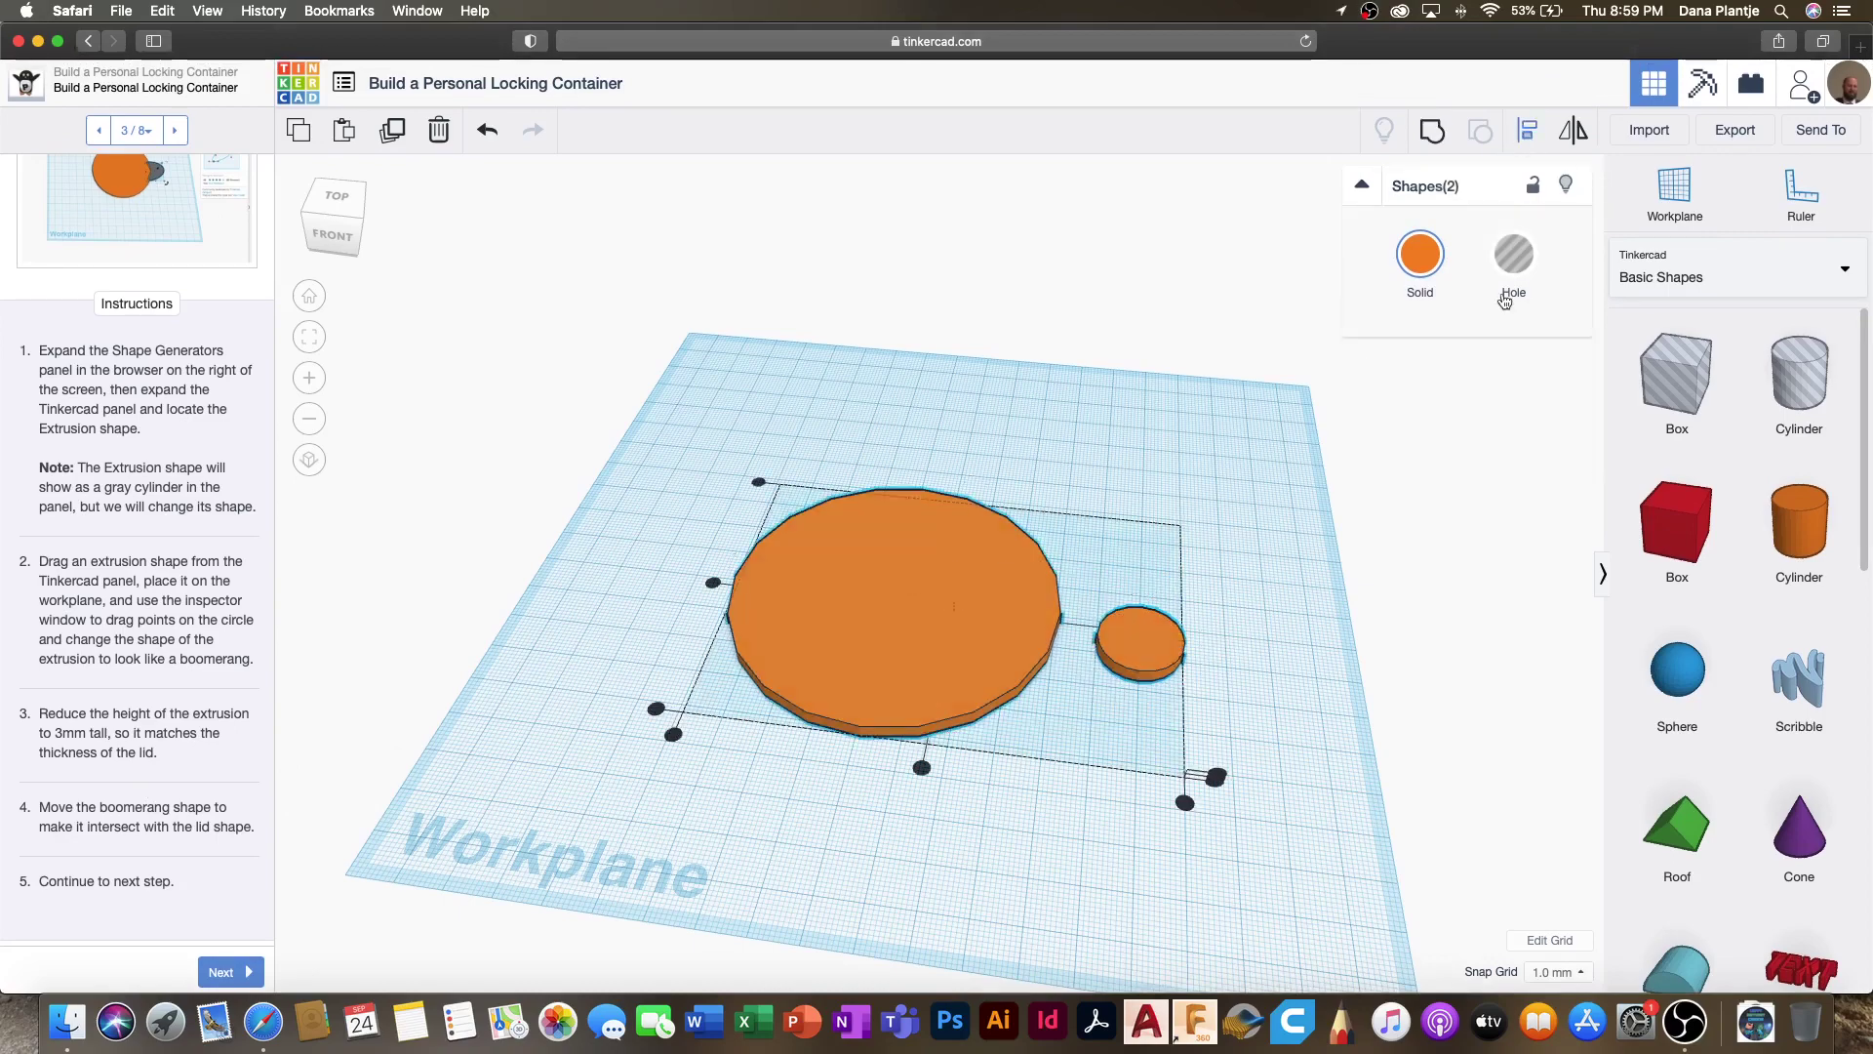
left_click(713, 583)
left_click_drag(1184, 803, 1180, 829)
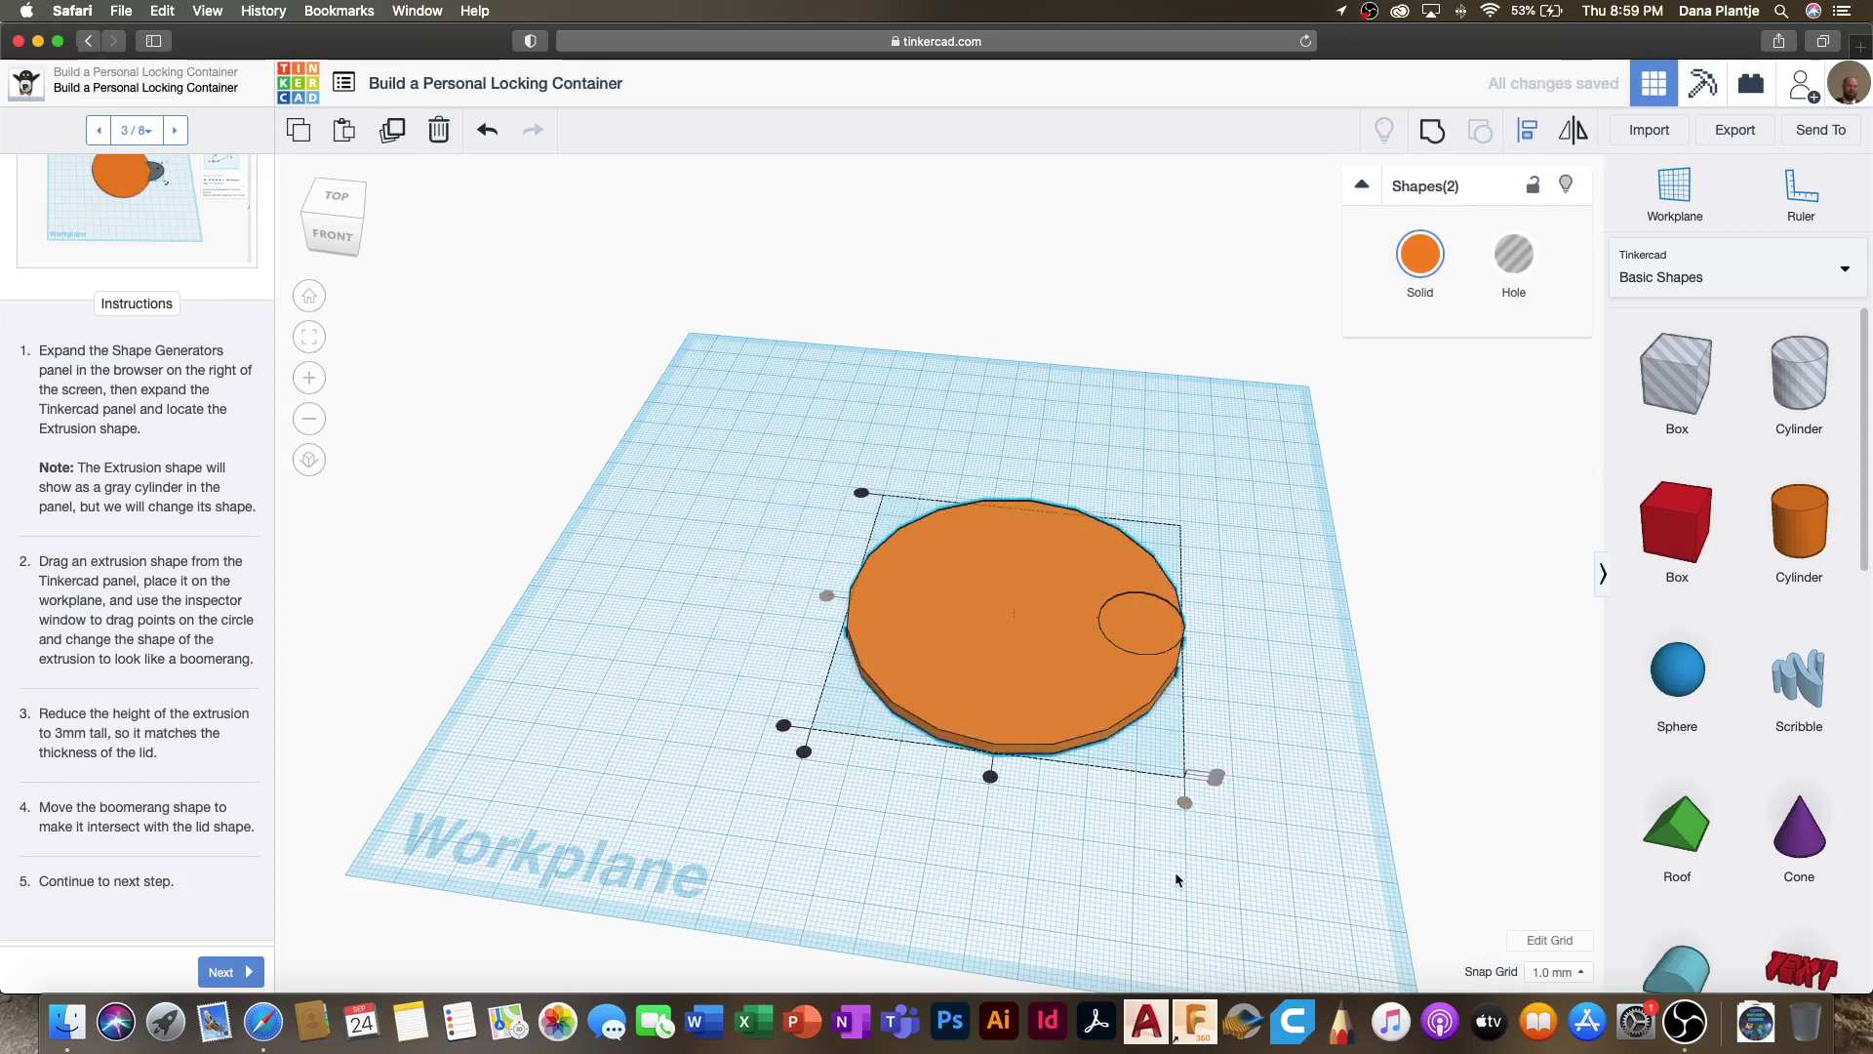
left_click(1207, 898)
Step: Shift the lid disc sideways by -10 mm from the flush position so half of the small cylinder extends past its edge
left_click(1048, 613)
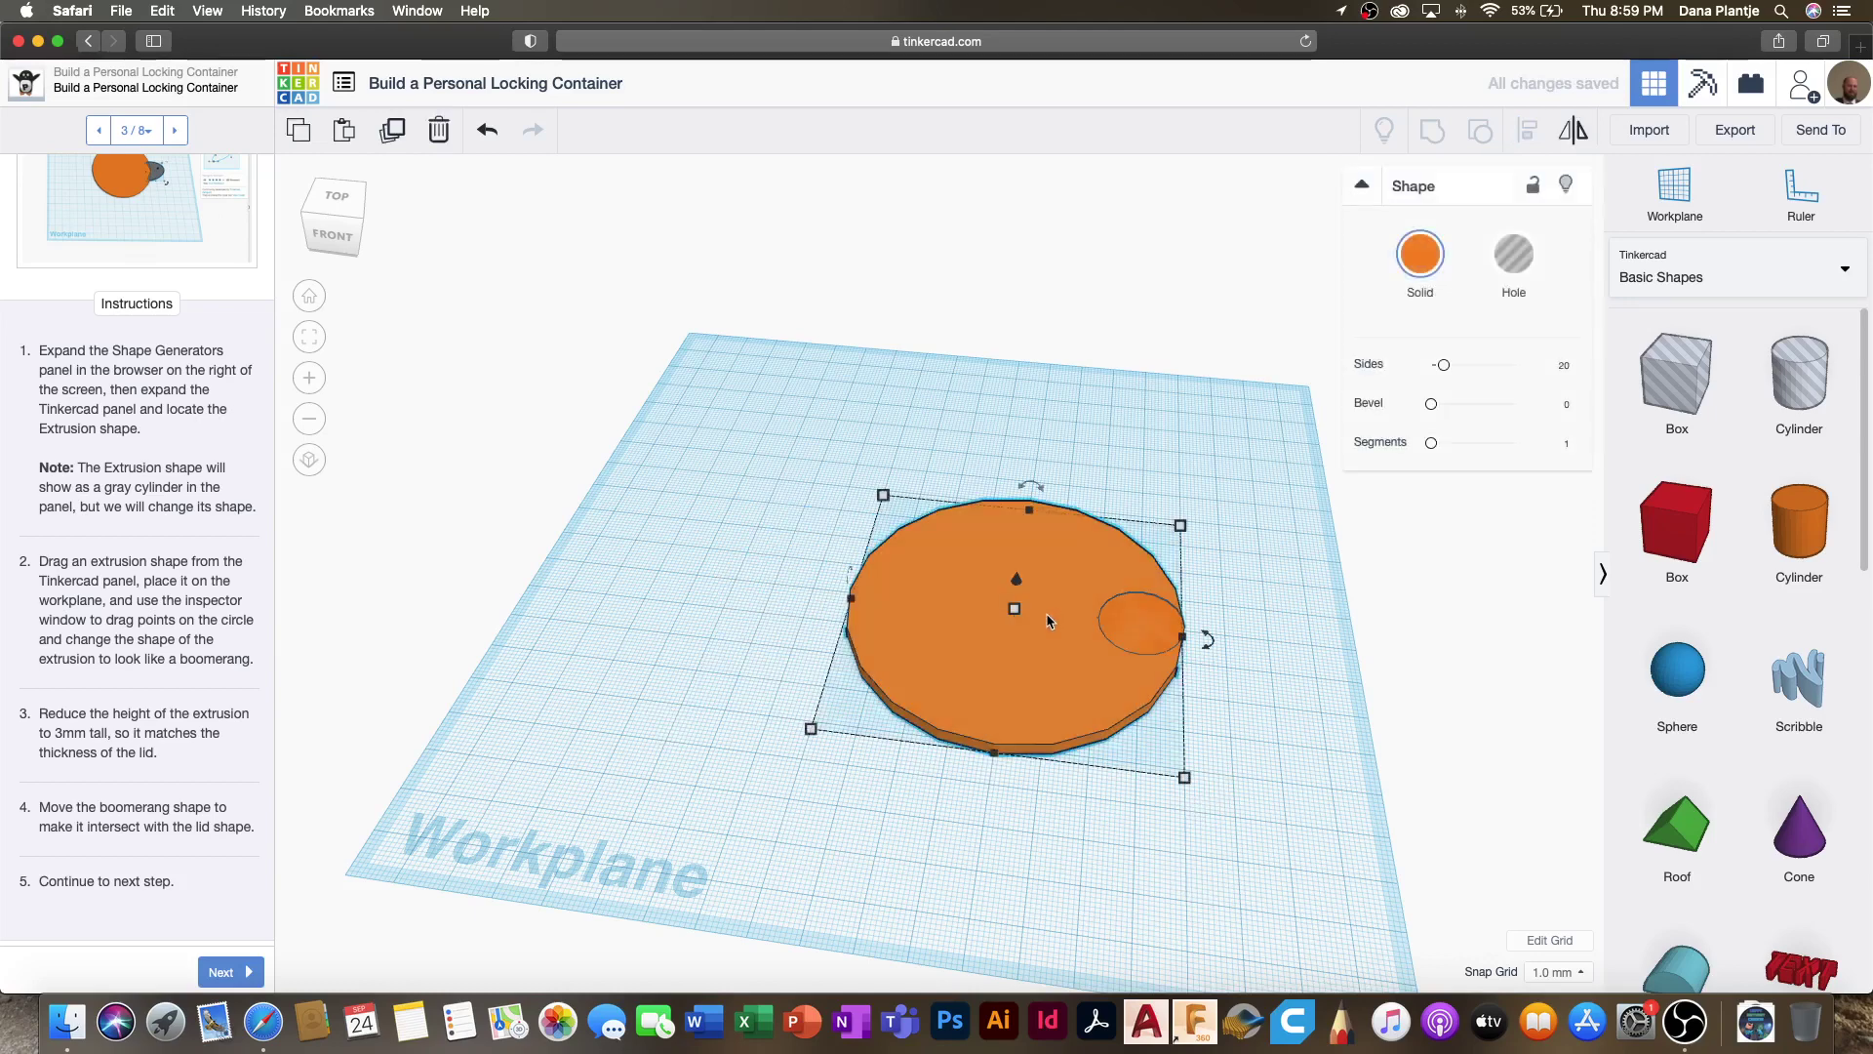
left_click_drag(1048, 615, 1036, 620)
left_click(1175, 819)
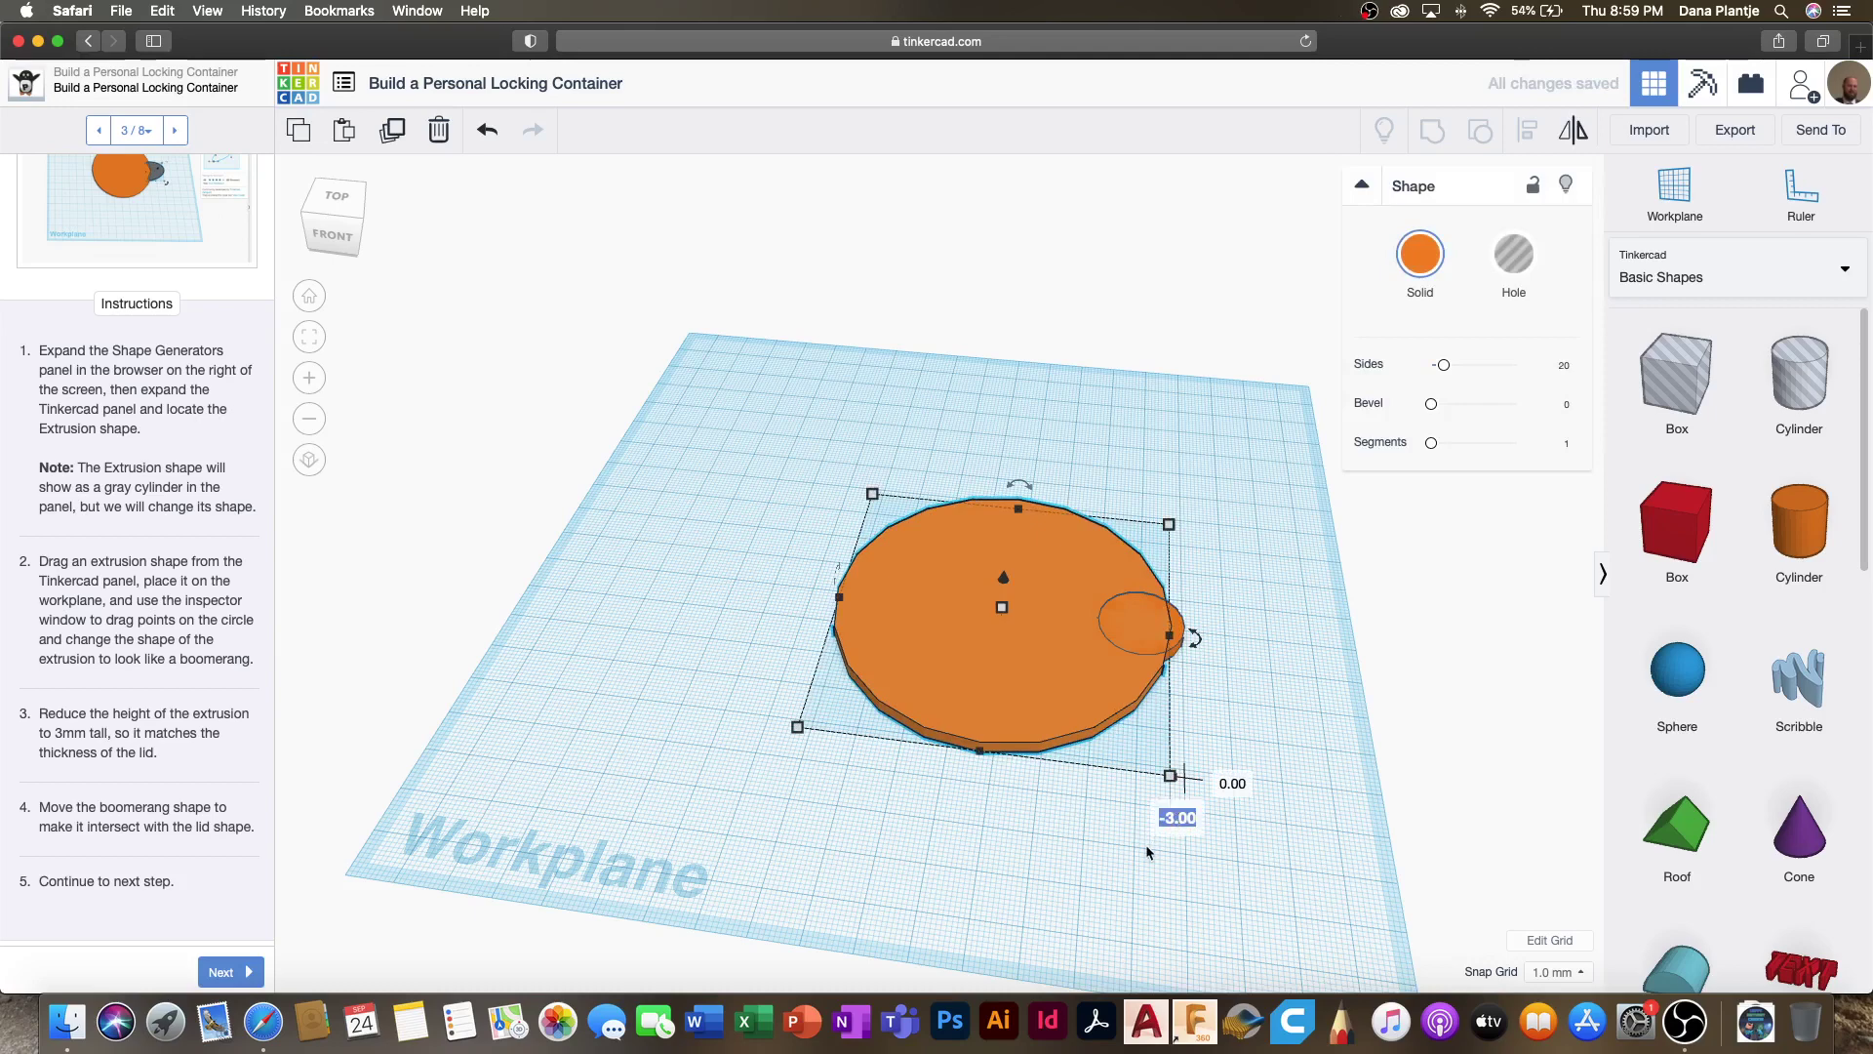
type("10")
key("Return")
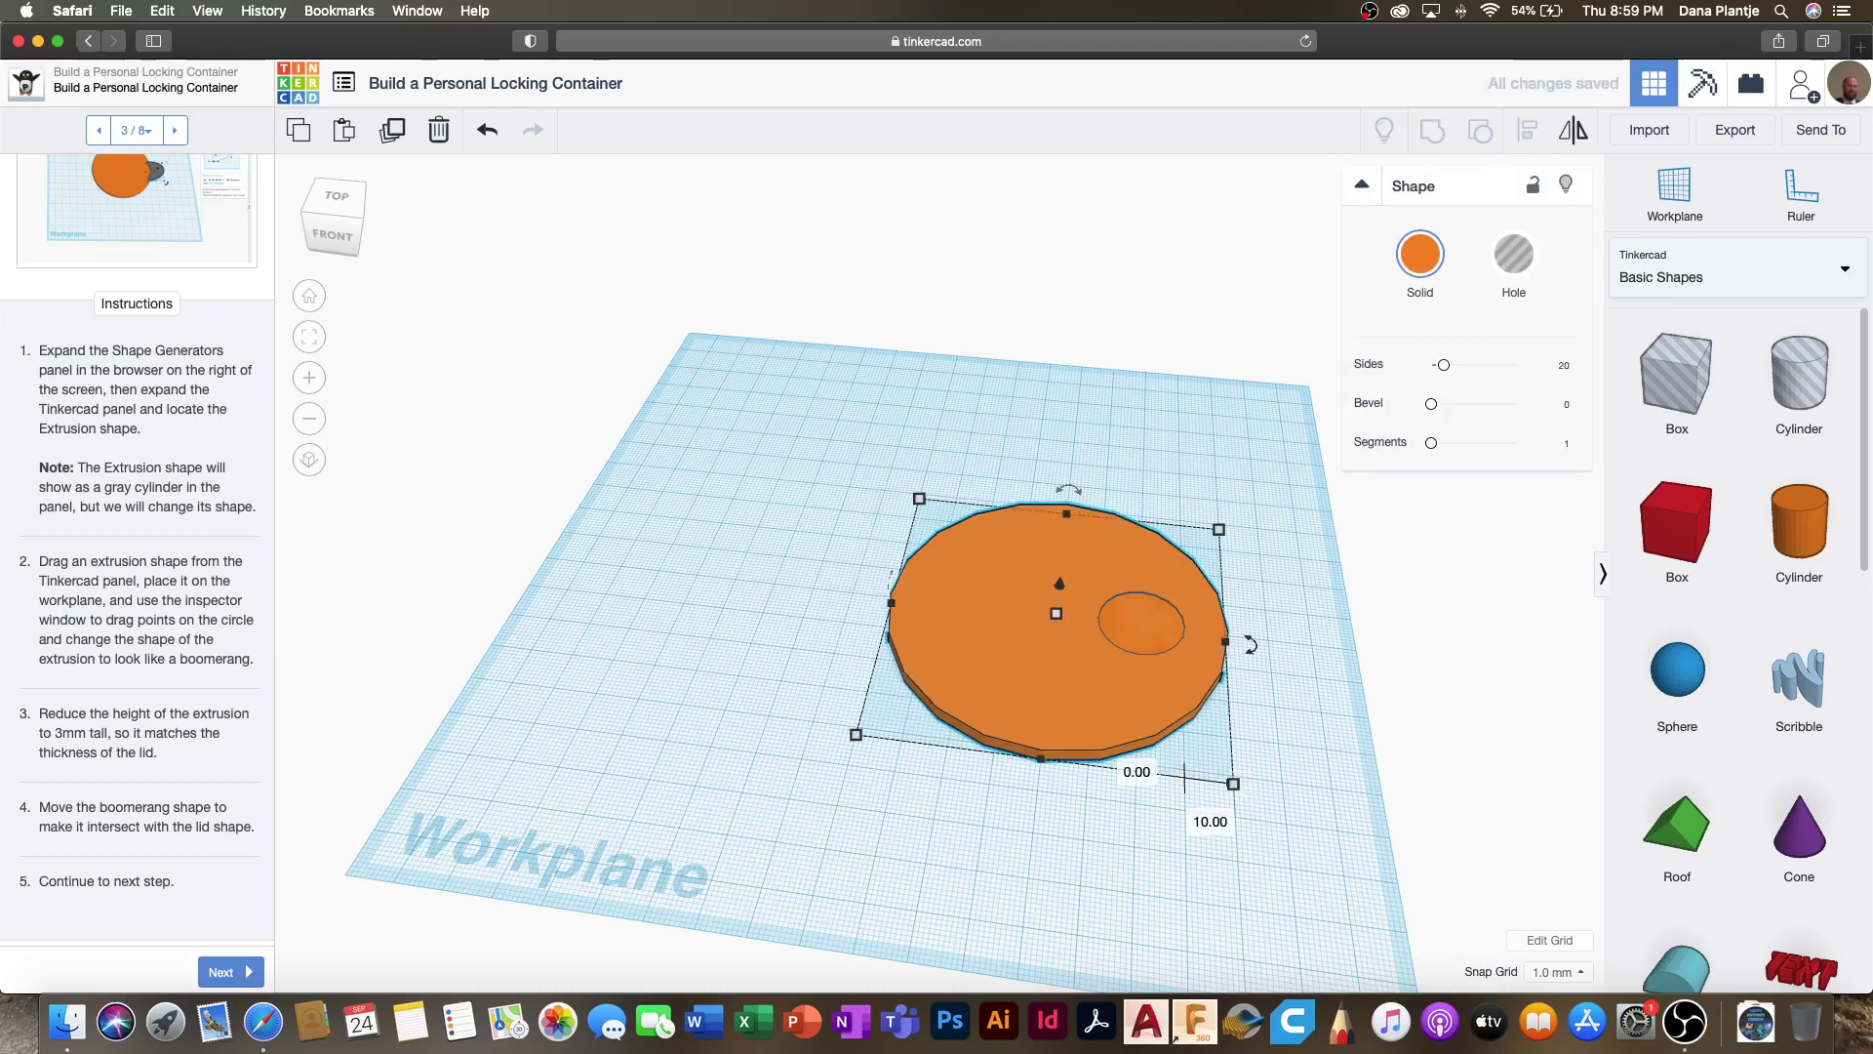
left_click(1200, 824)
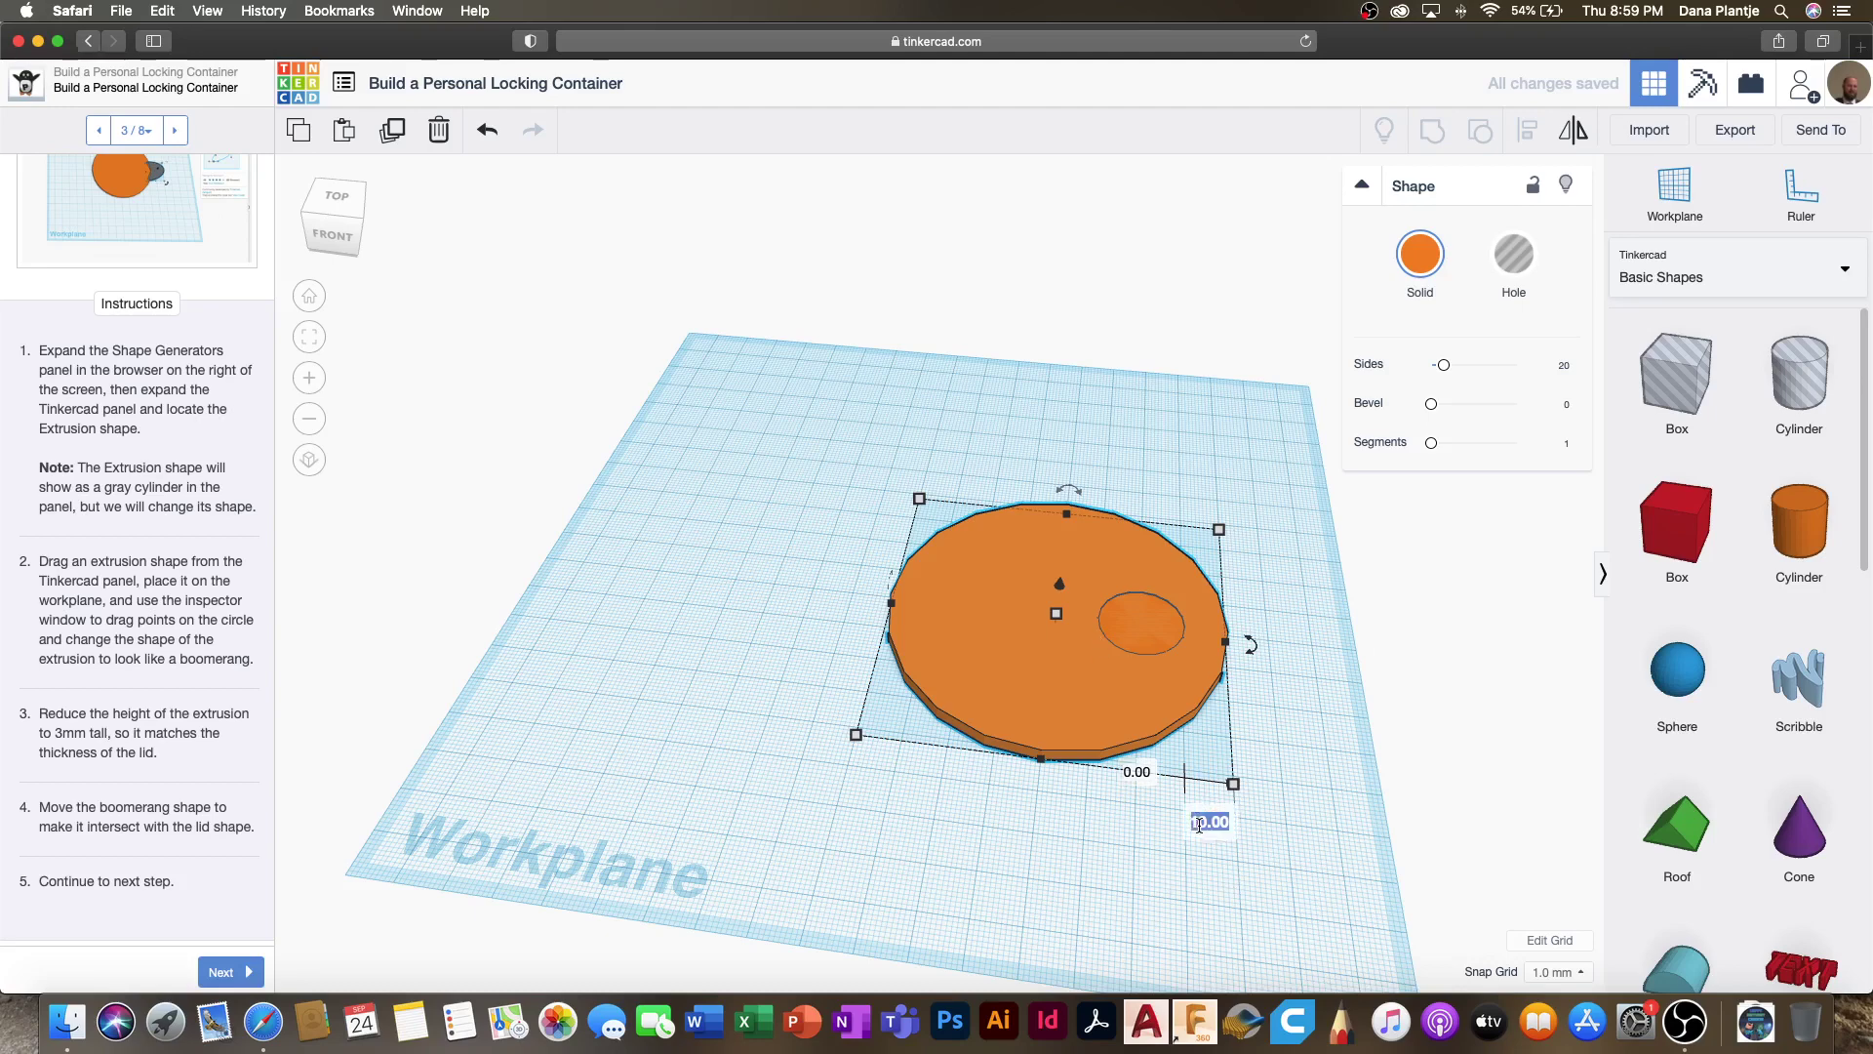
type("-10")
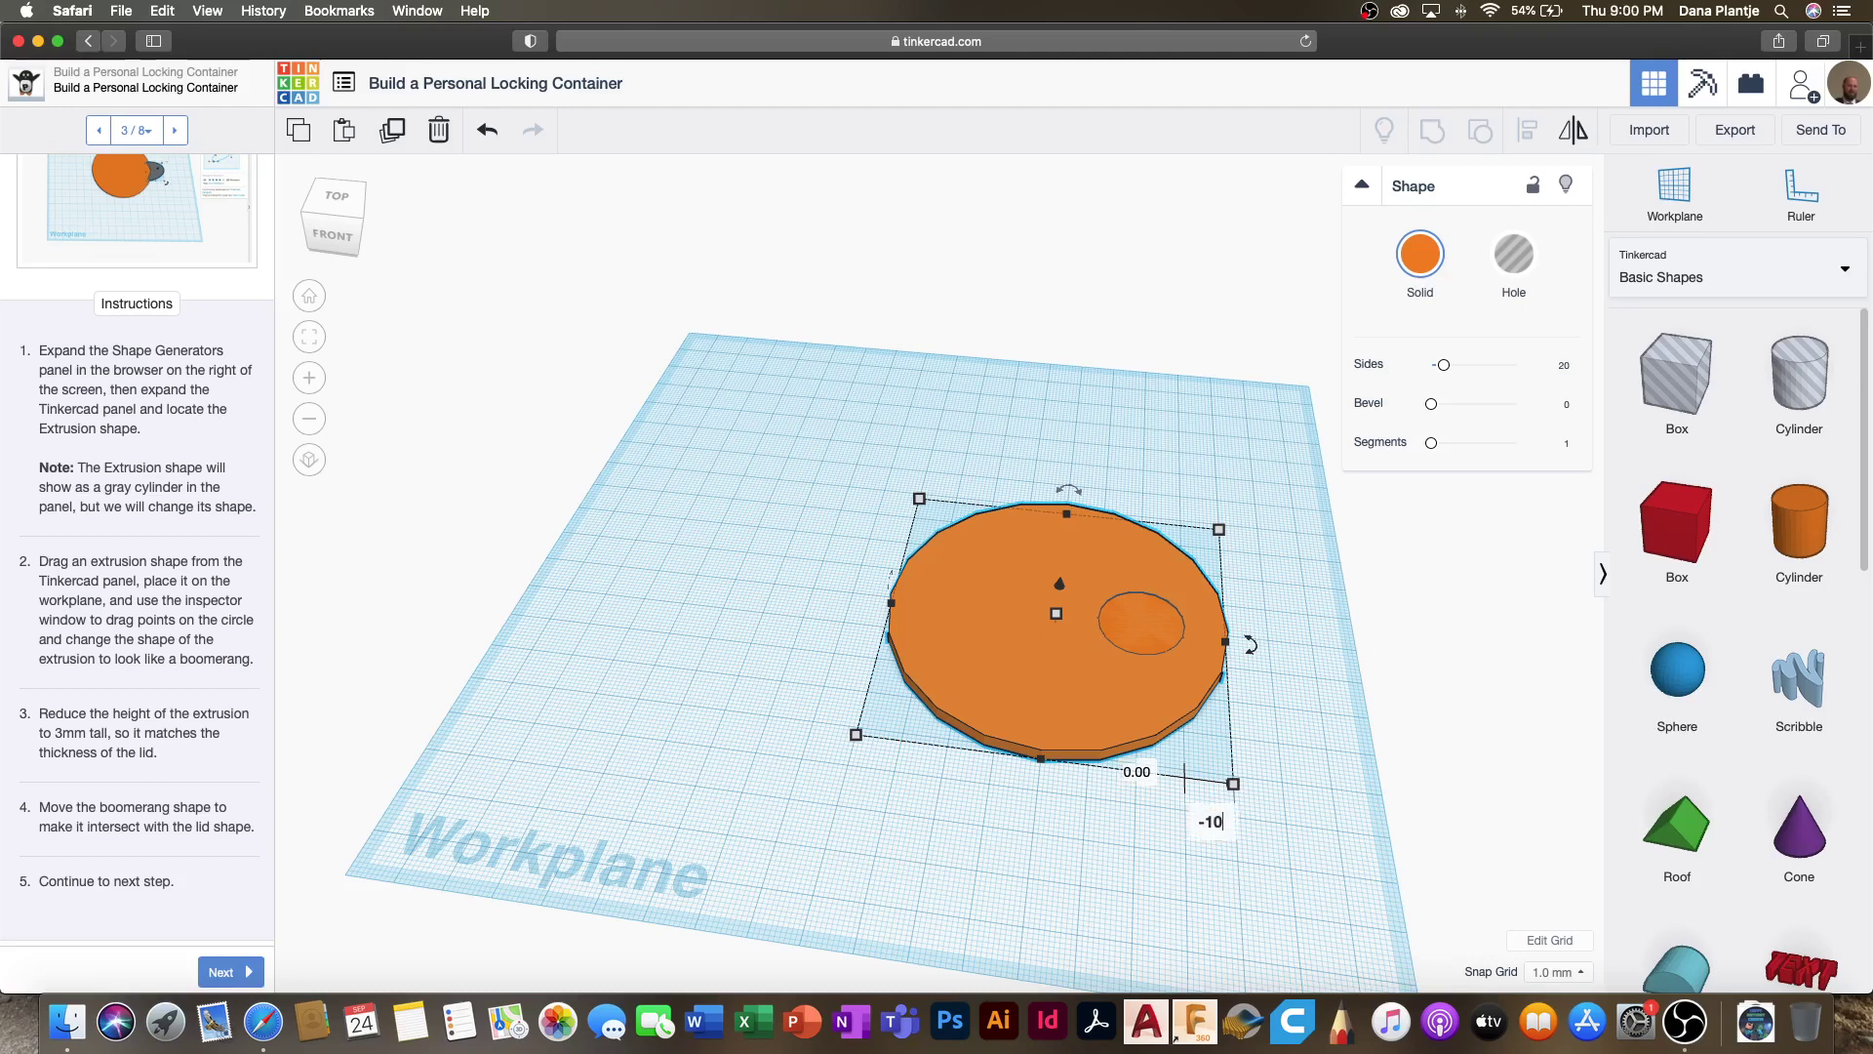
key("Return")
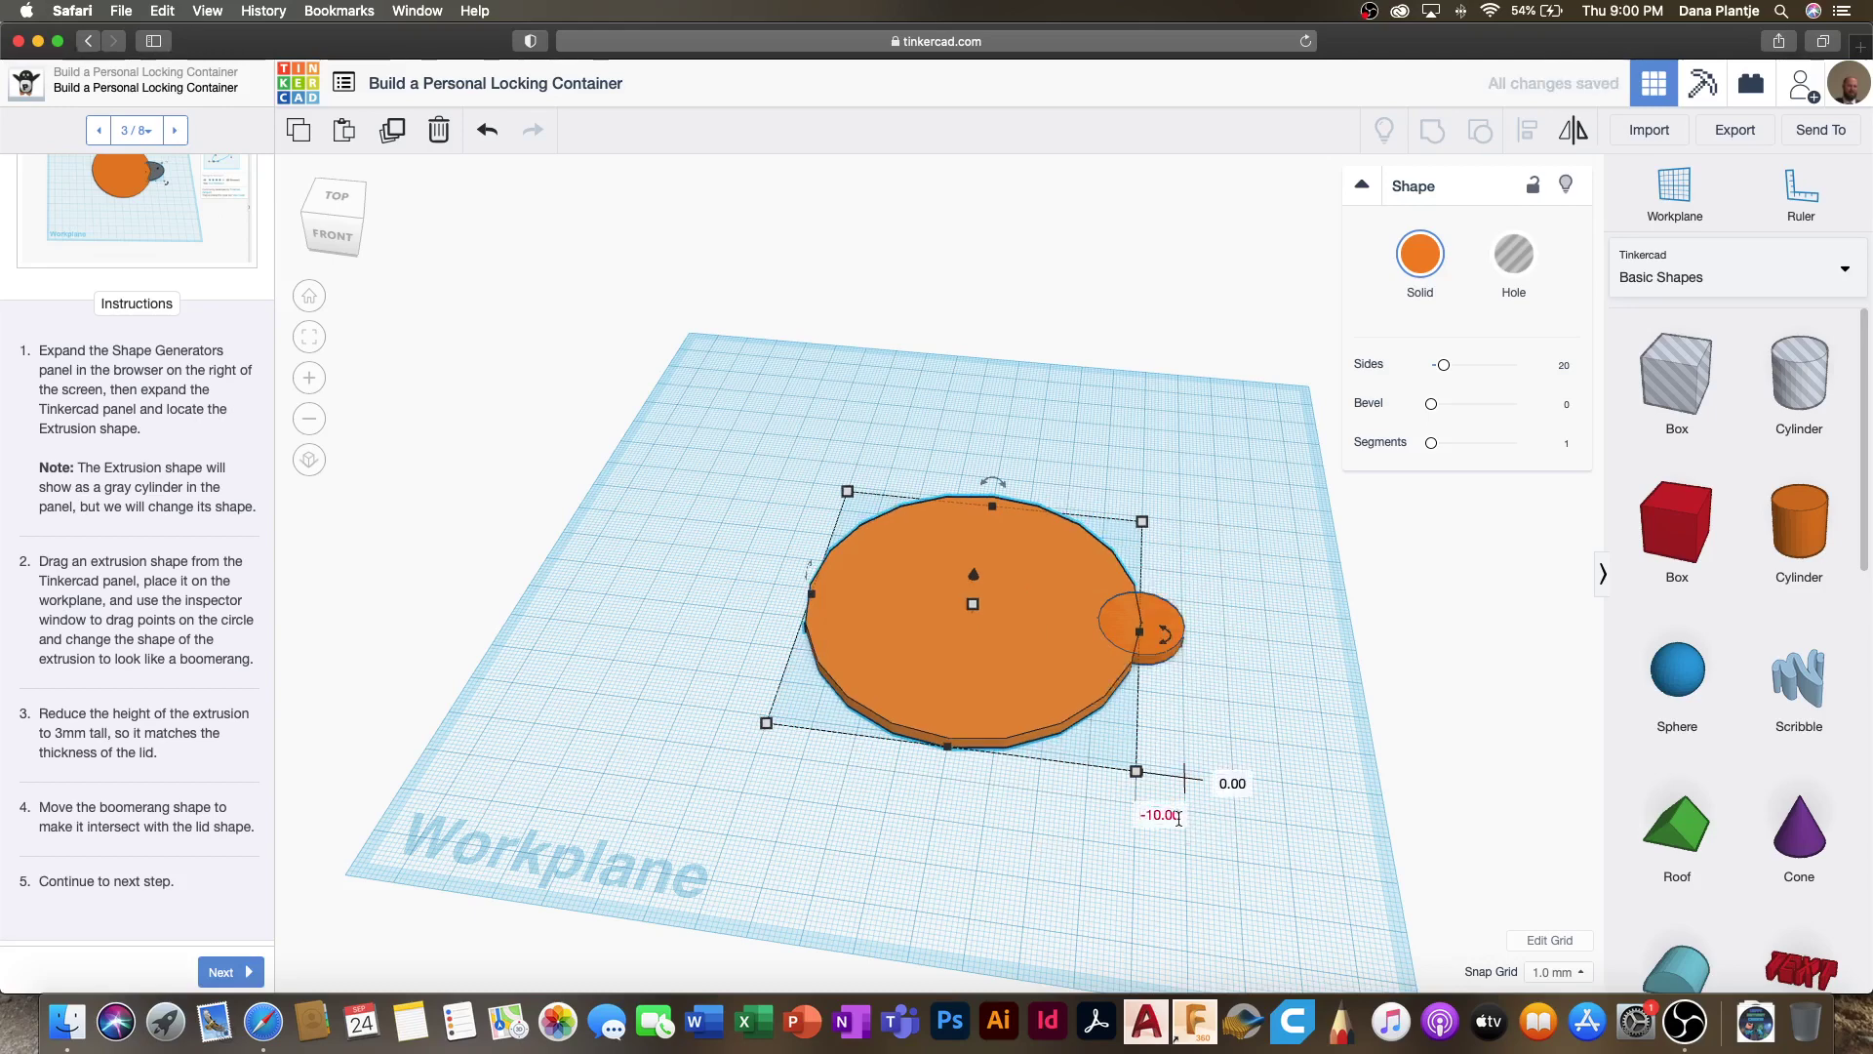
Step: Move the small cylinder 5 mm outward from the lid disc, leaving it intersecting the lid's edge
left_click(1144, 662)
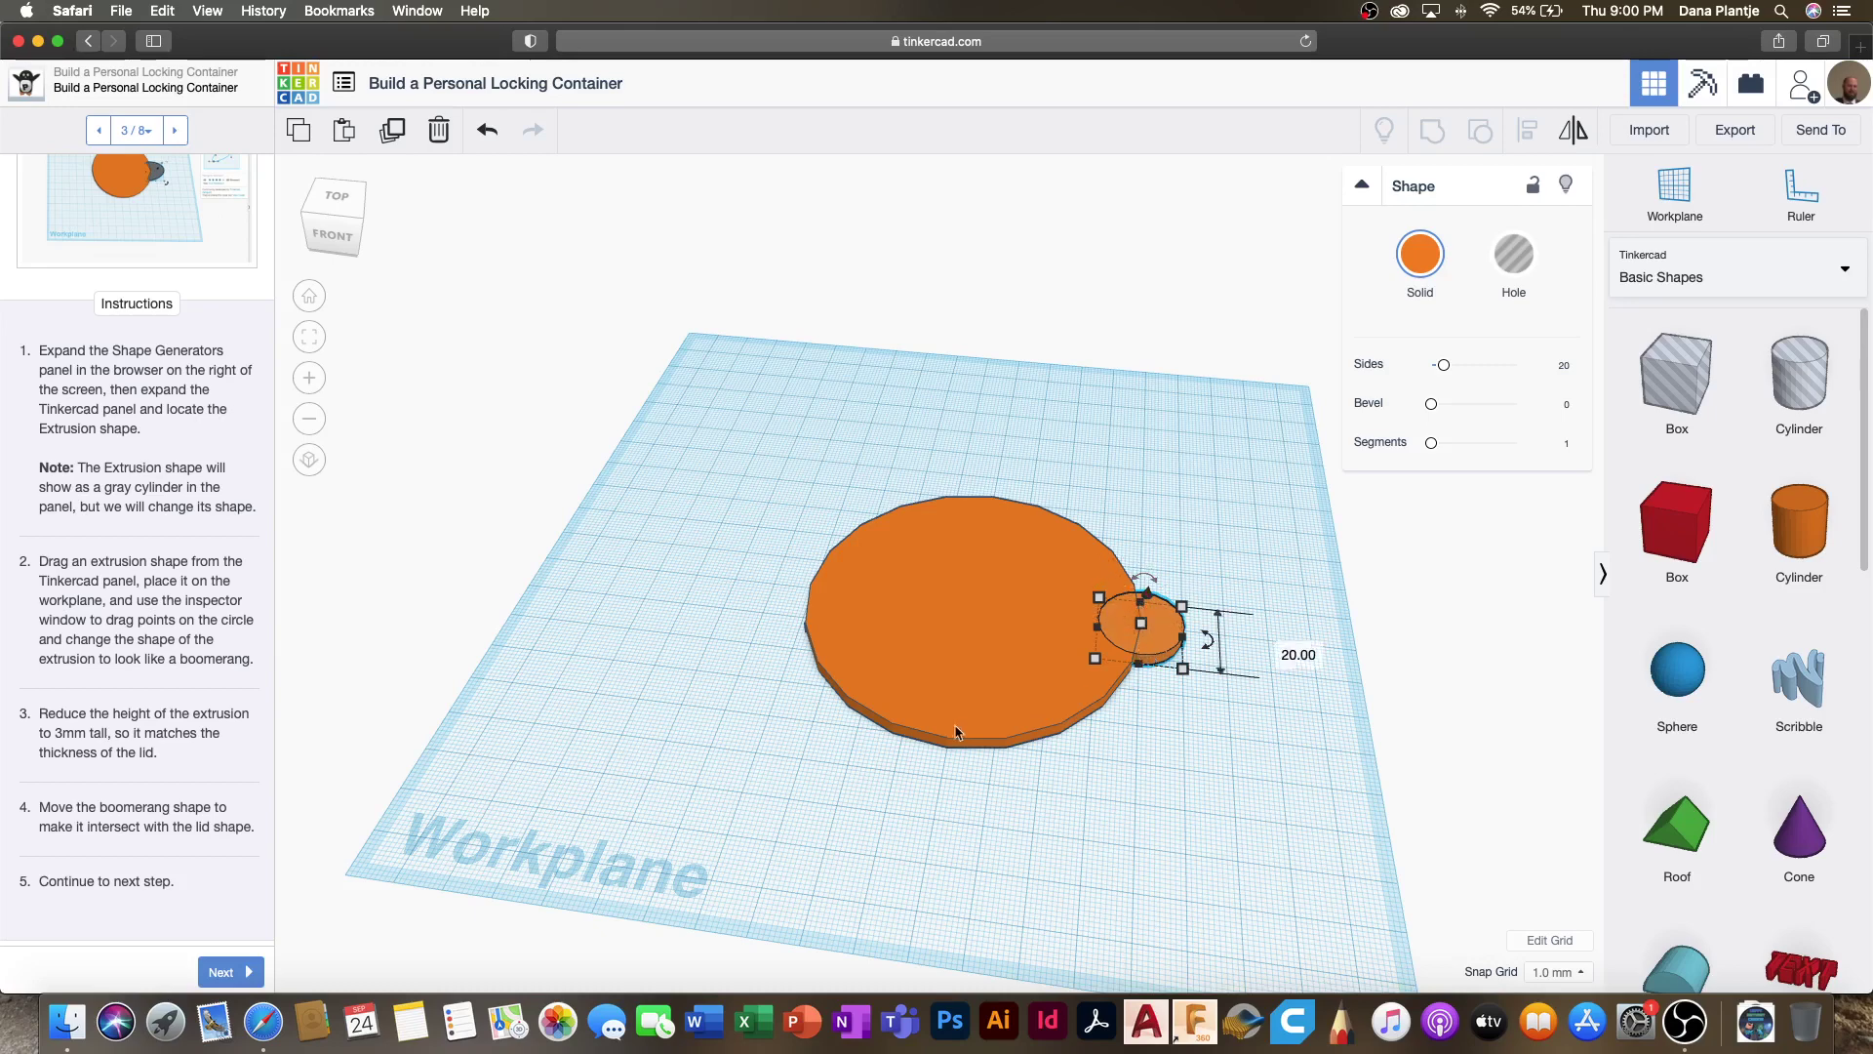
left_click(1155, 742)
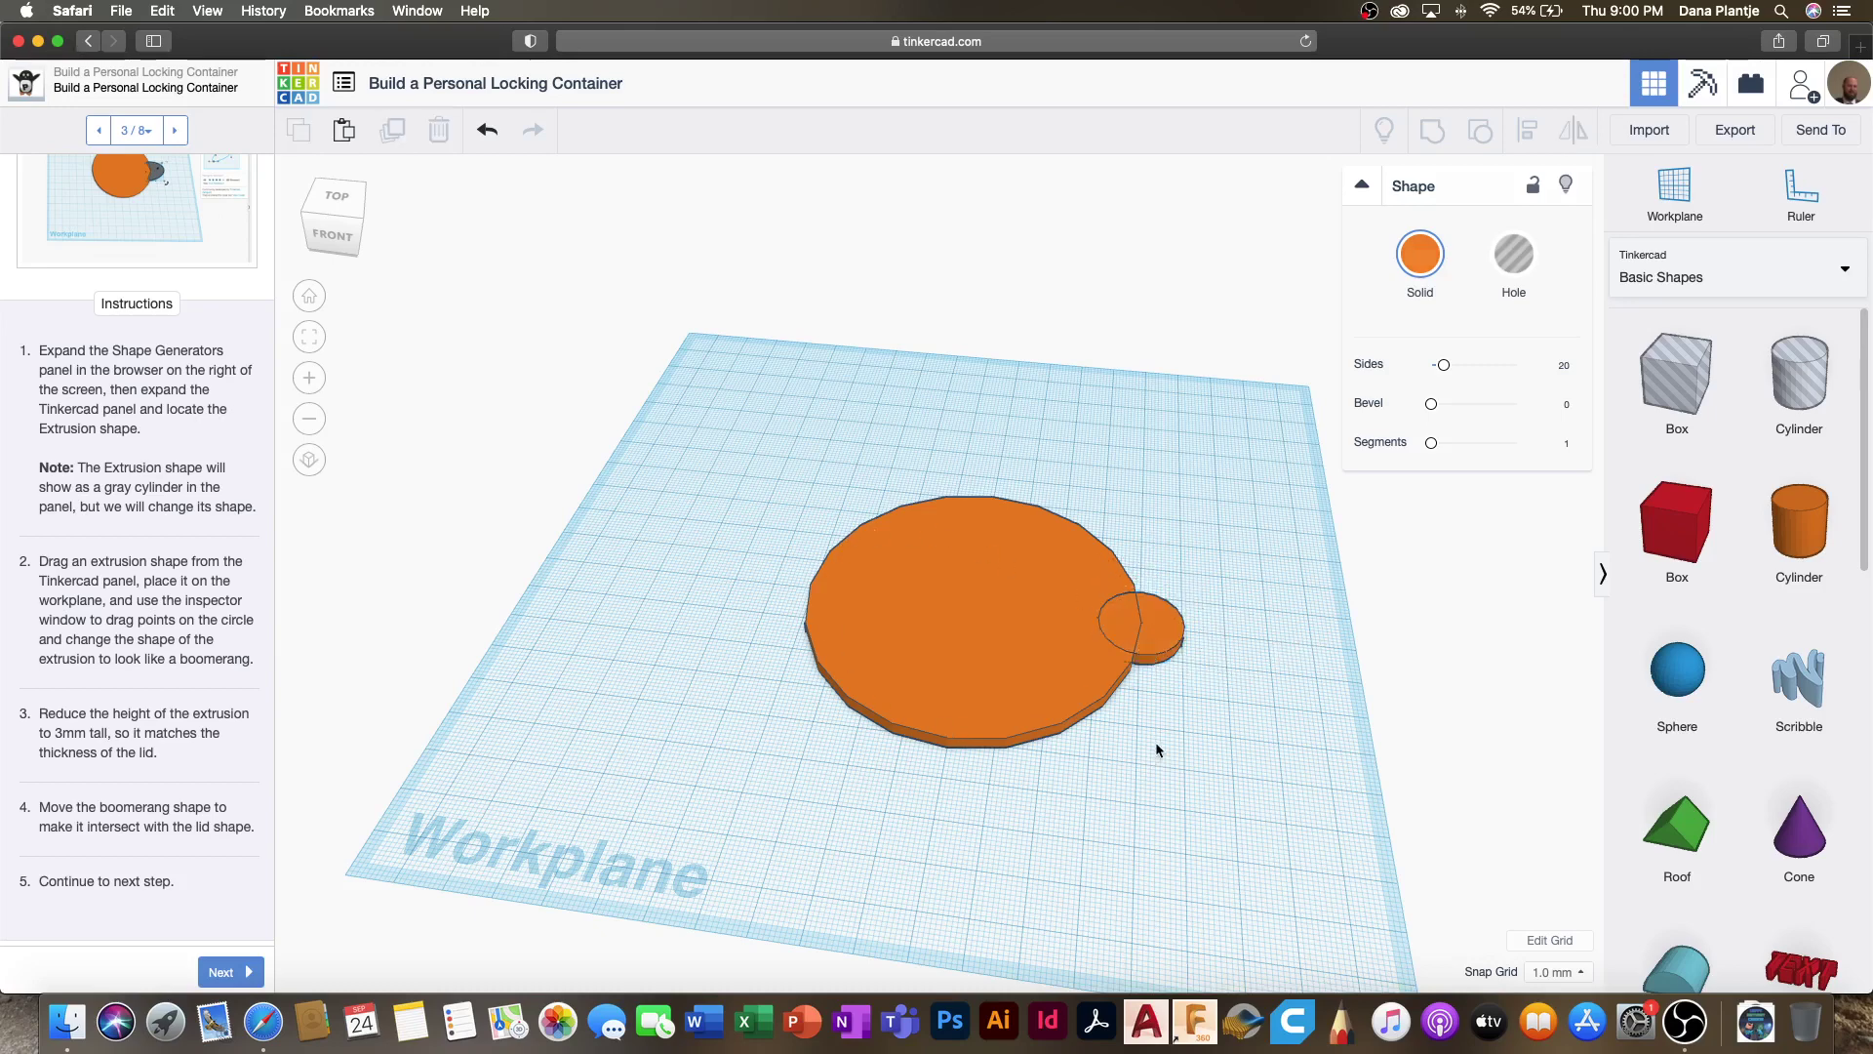
left_click(1161, 642)
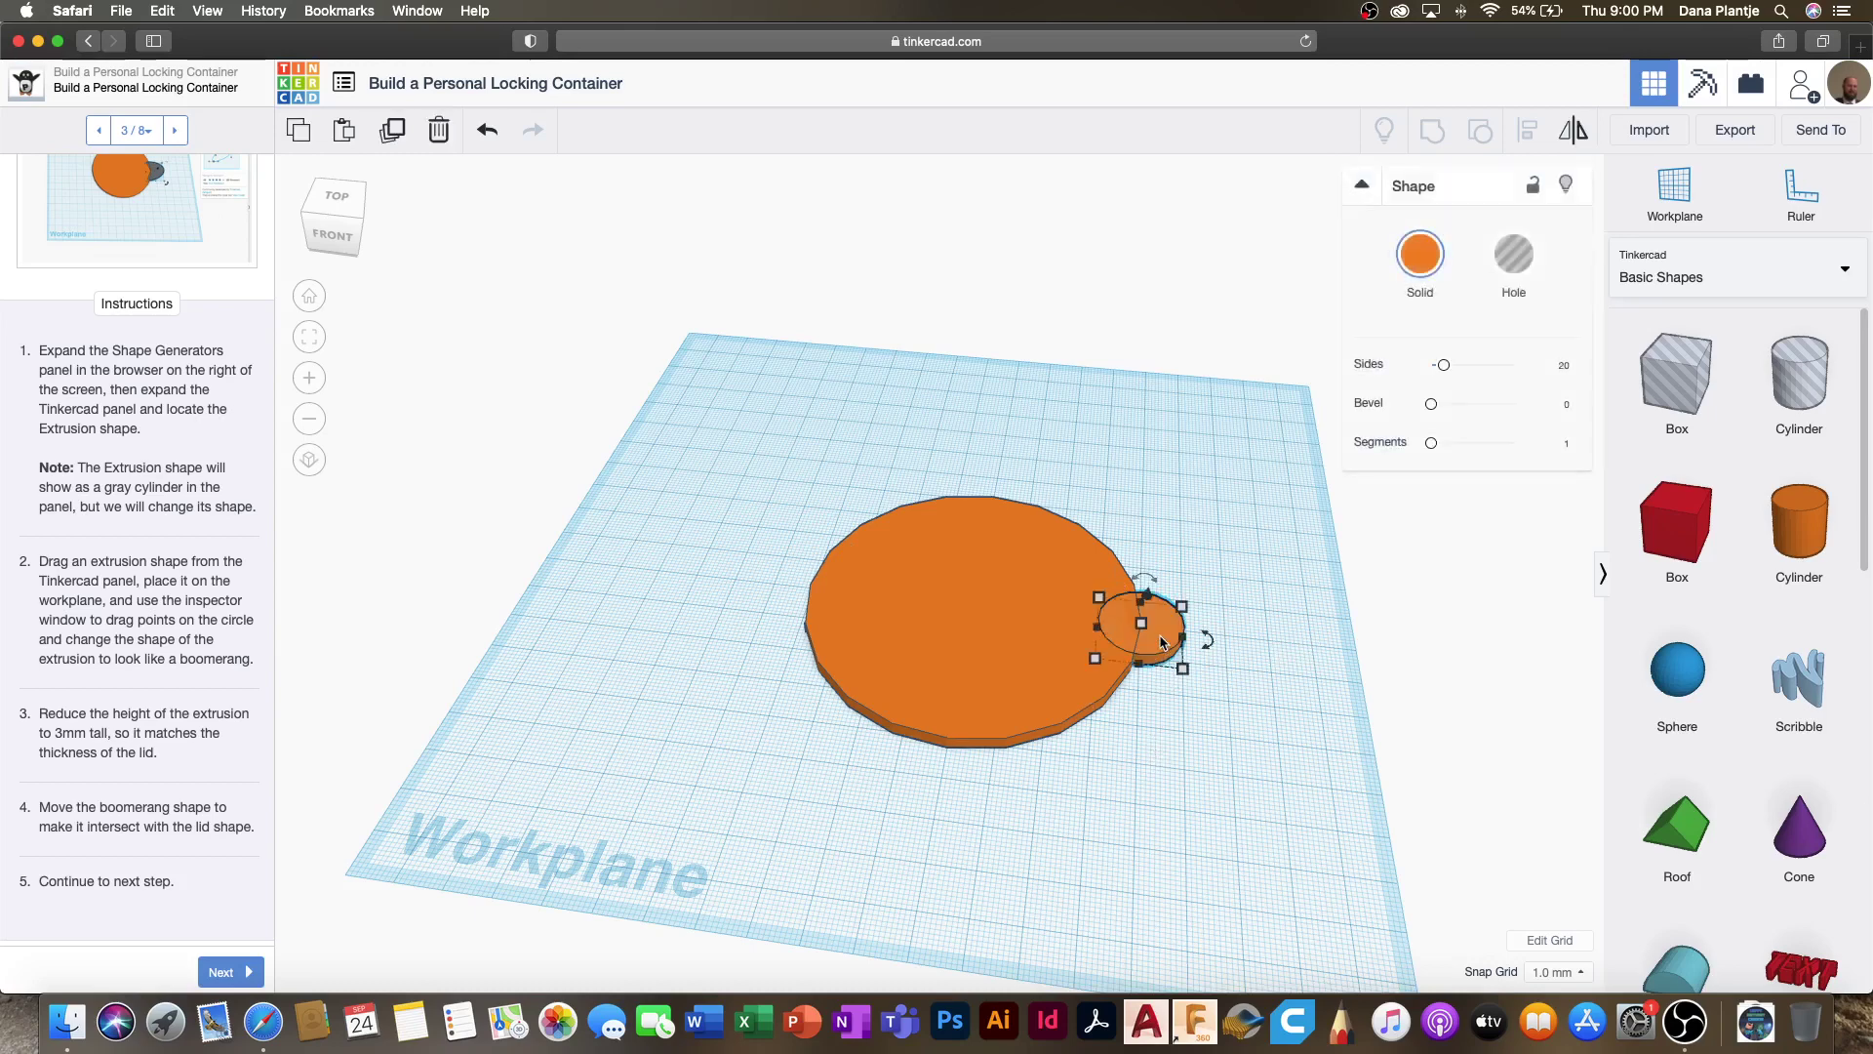
left_click_drag(1164, 643, 1171, 644)
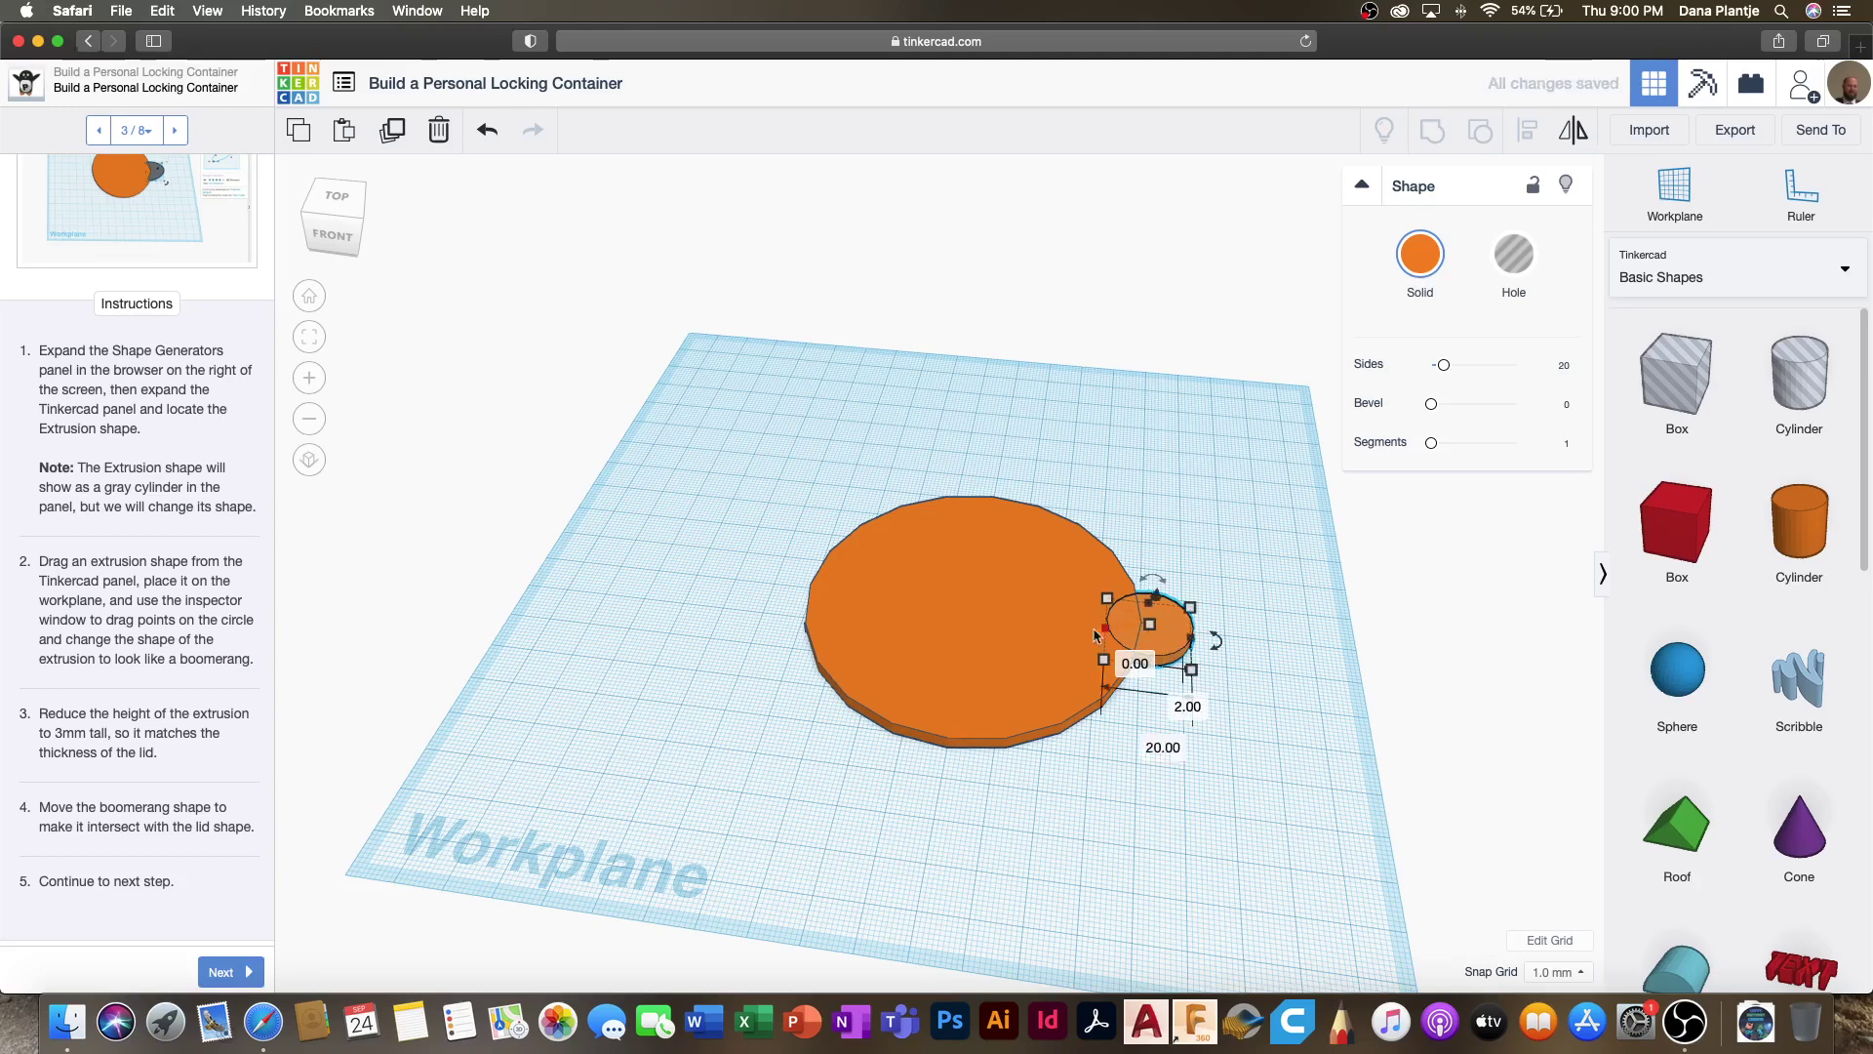
left_click(1182, 707)
type("5")
key("Return")
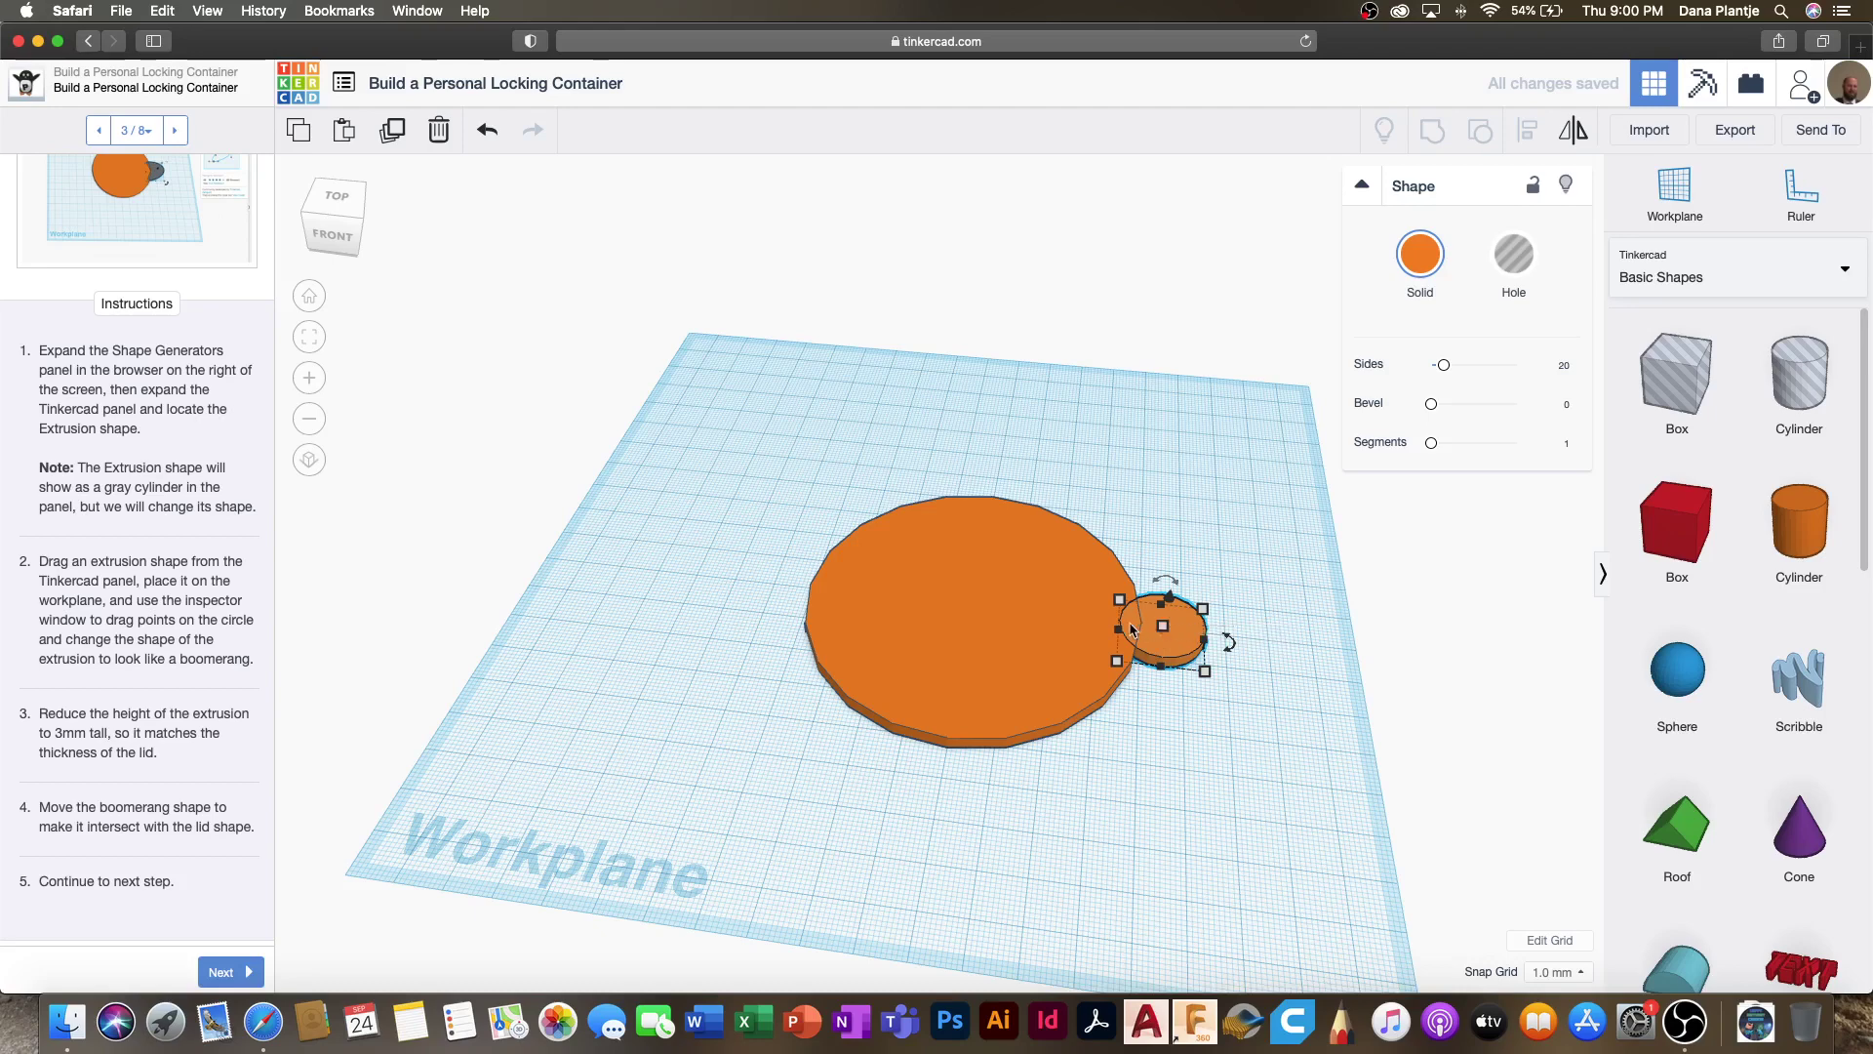
mouse_move(1154, 665)
left_click(1148, 740)
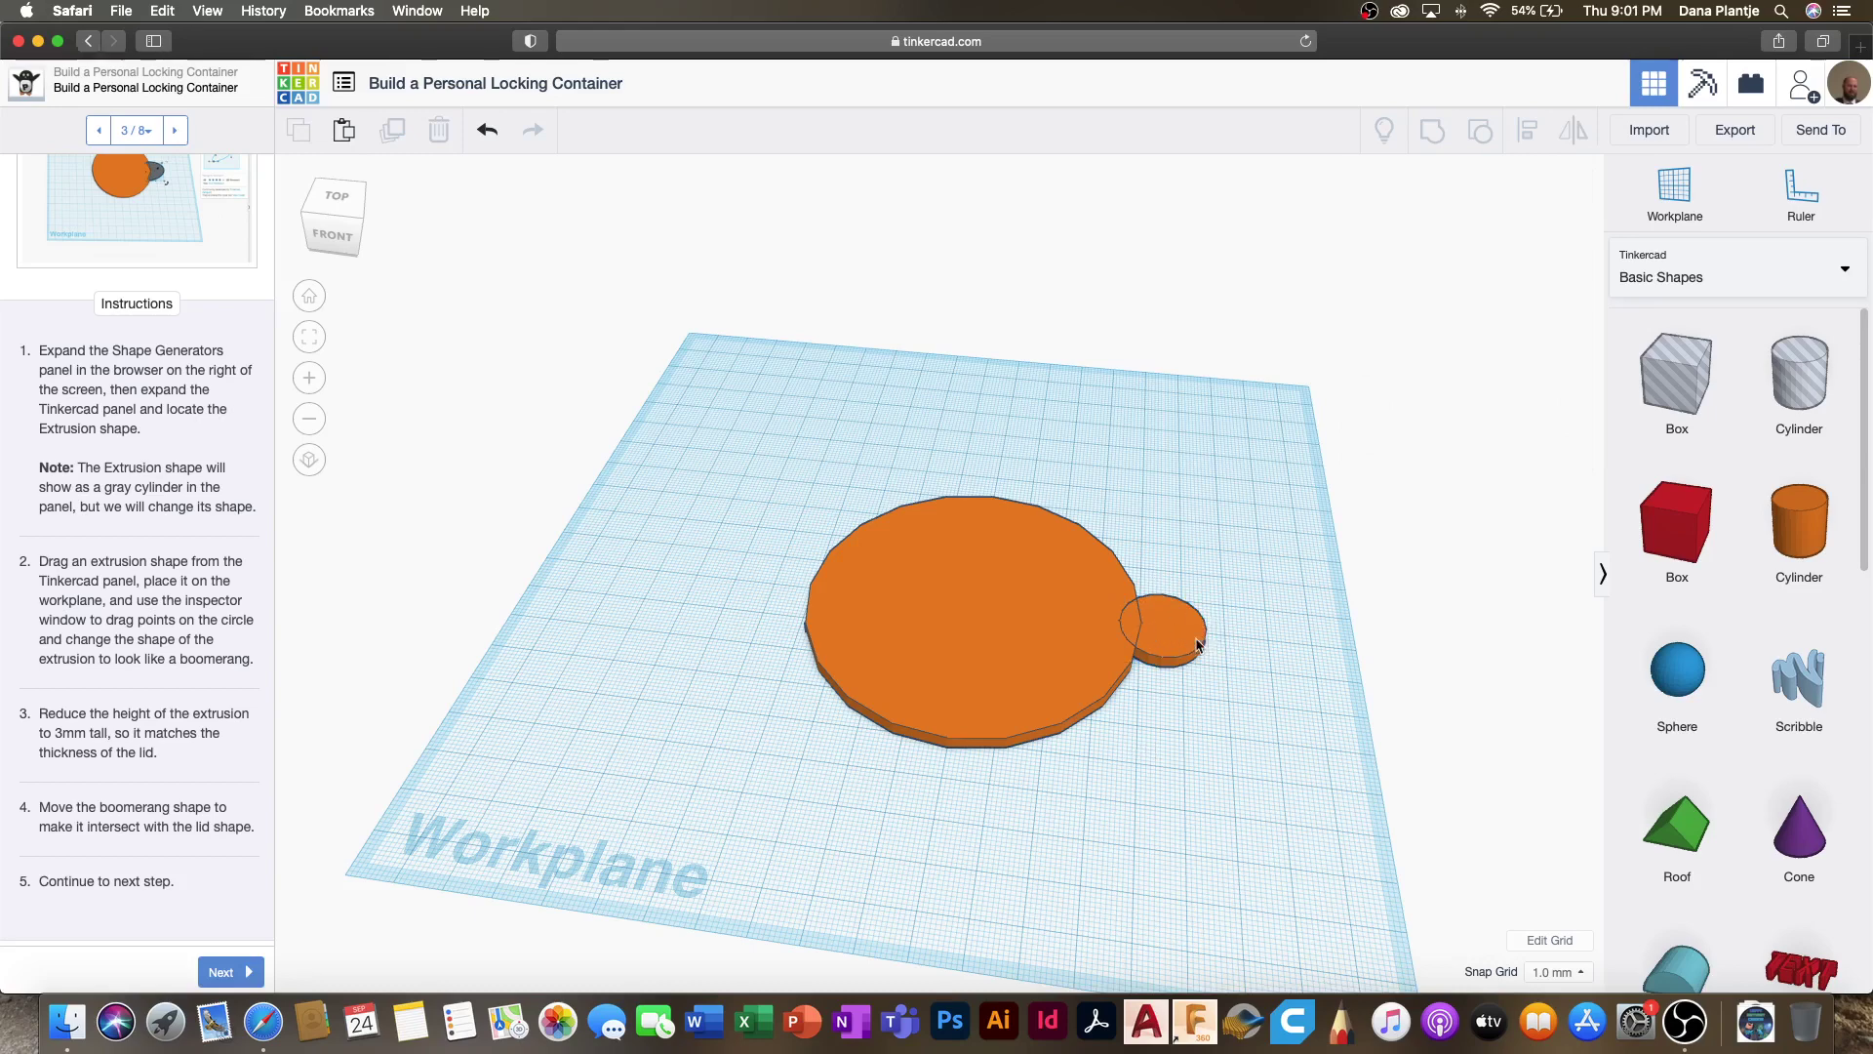
Step: Advance the project instructions to step 4 and switch the shape library to all Shape Generators
left_click(245, 967)
scroll(159, 737, "down", 5)
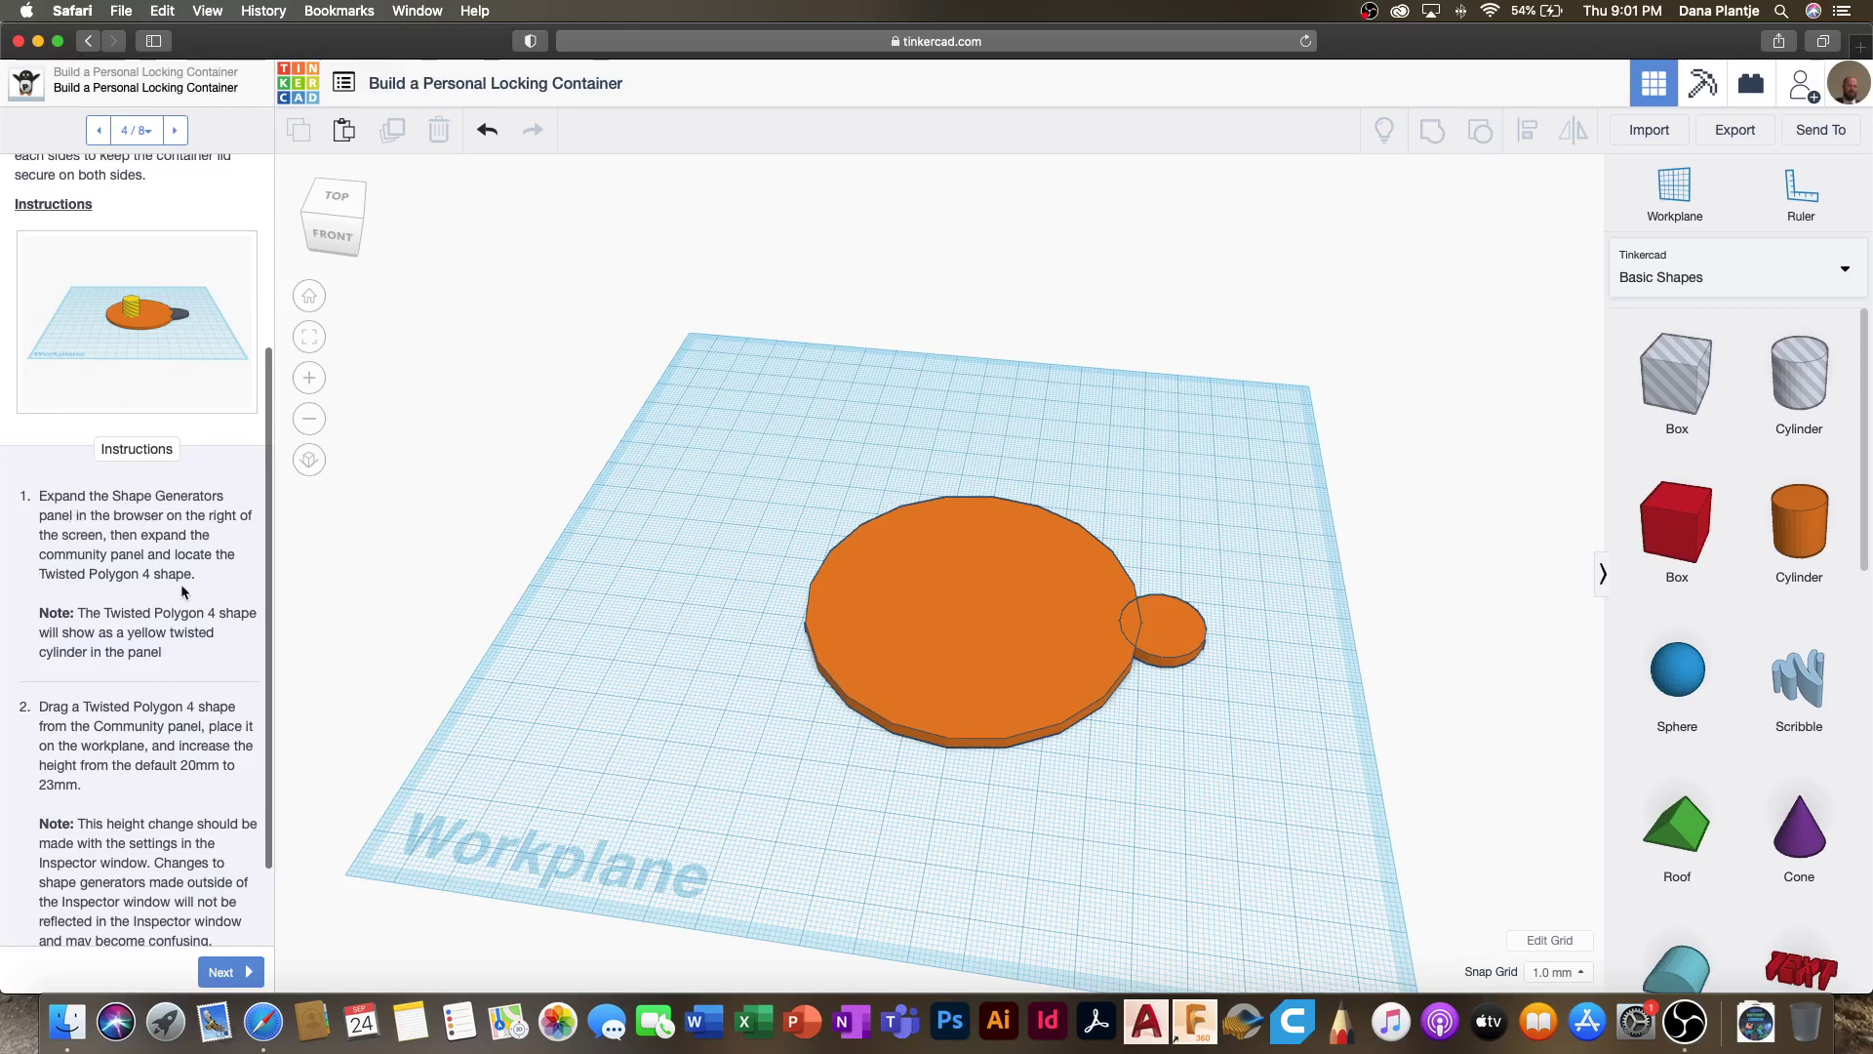
left_click(1647, 293)
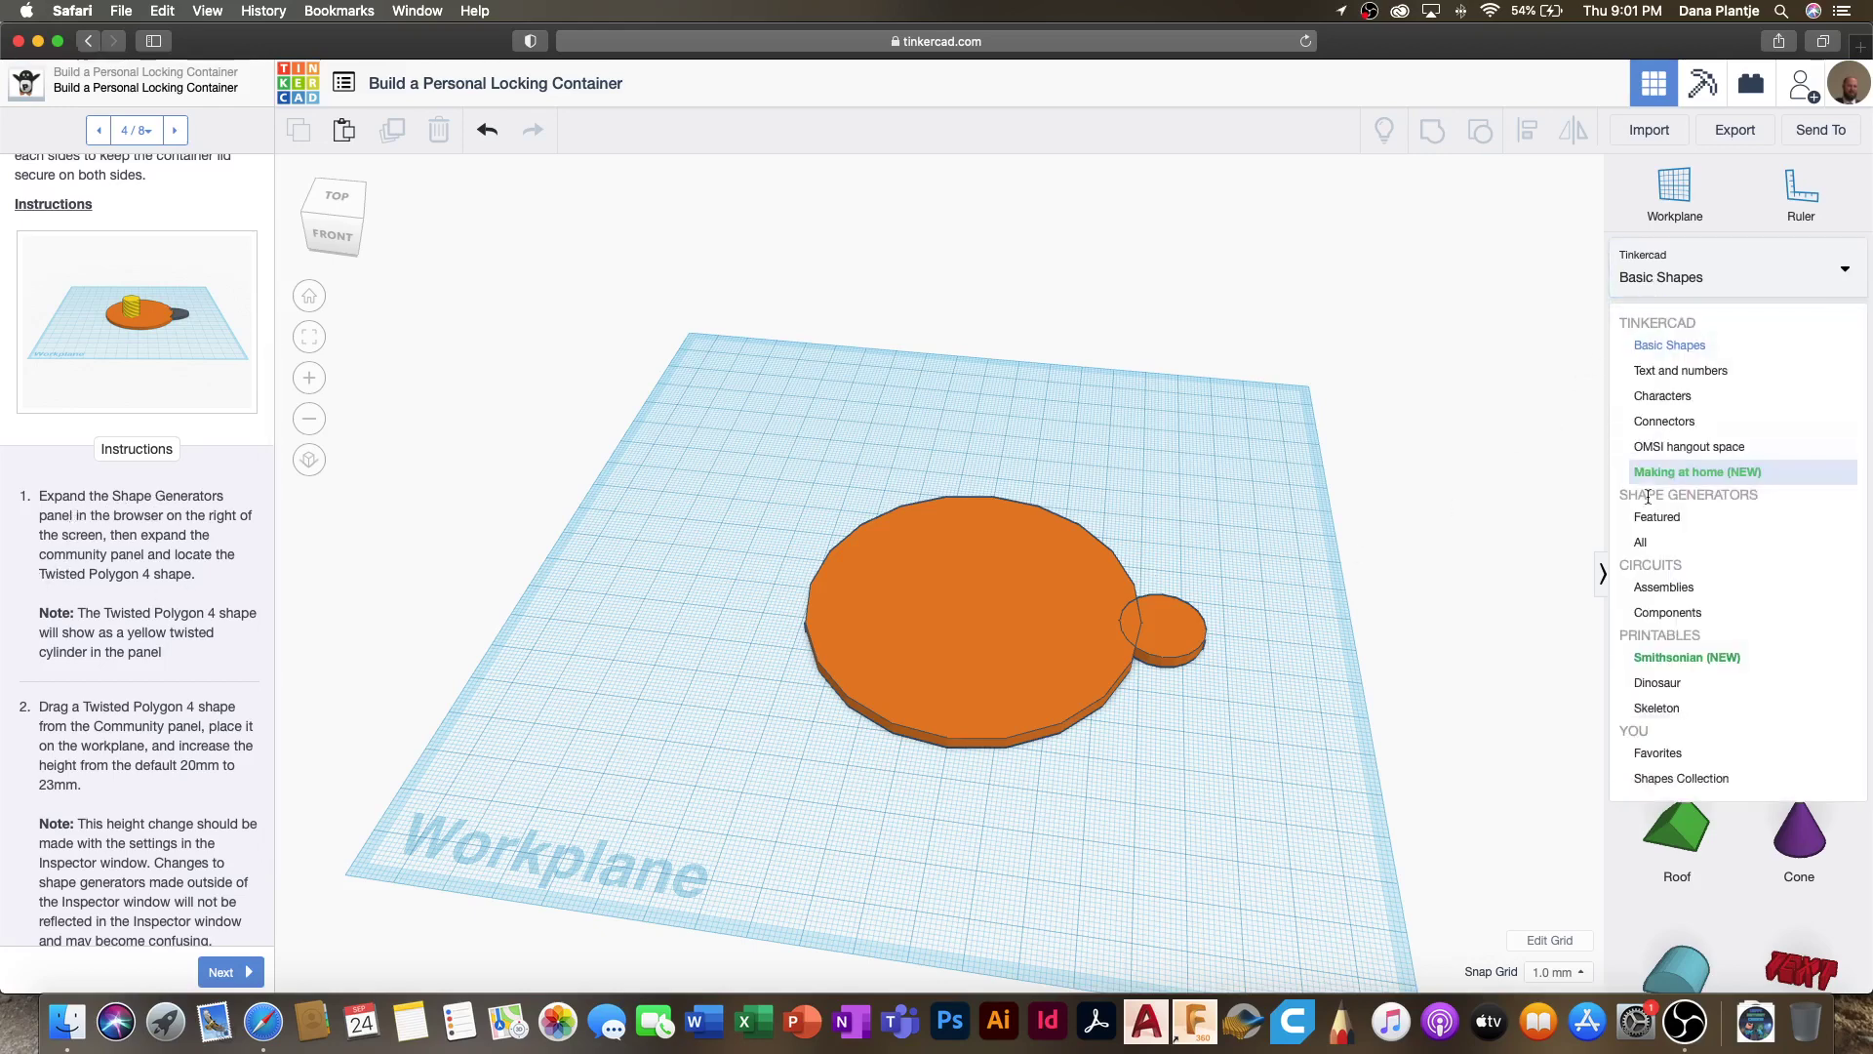
left_click(1659, 518)
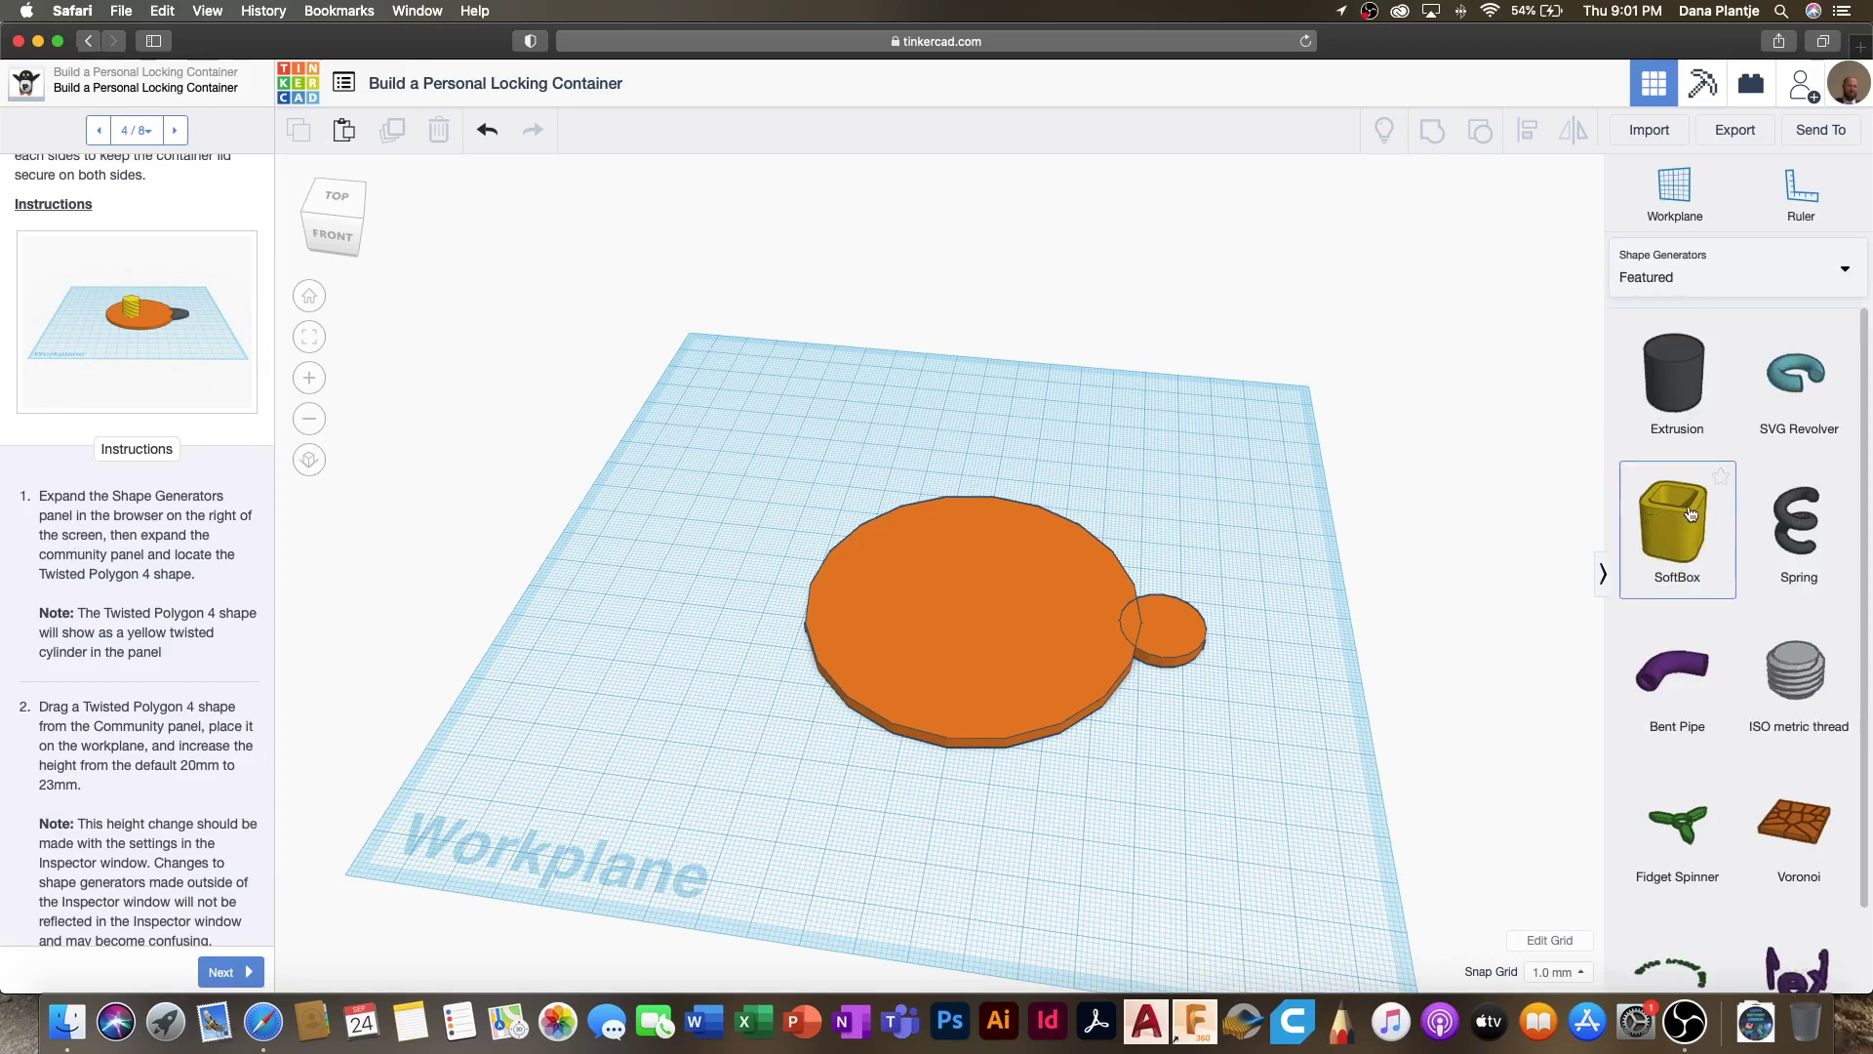
scroll(1690, 514, "down", 2)
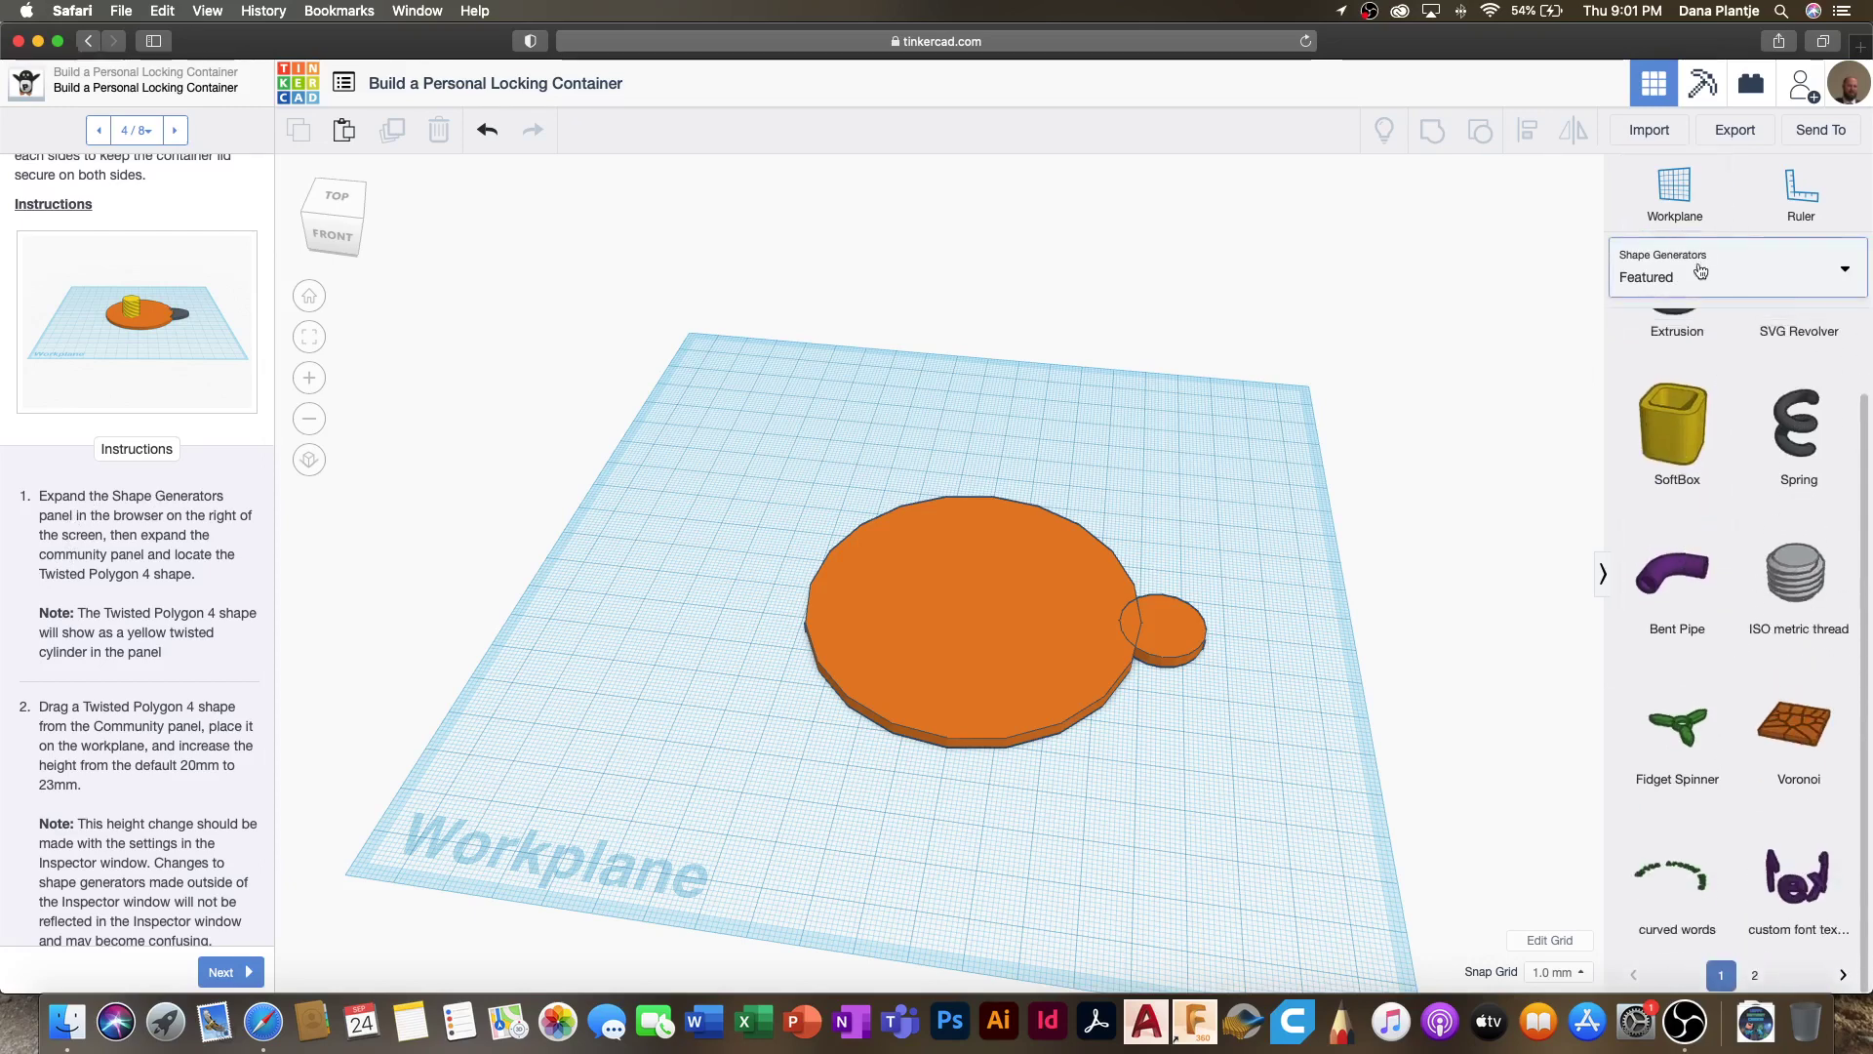
left_click(1678, 276)
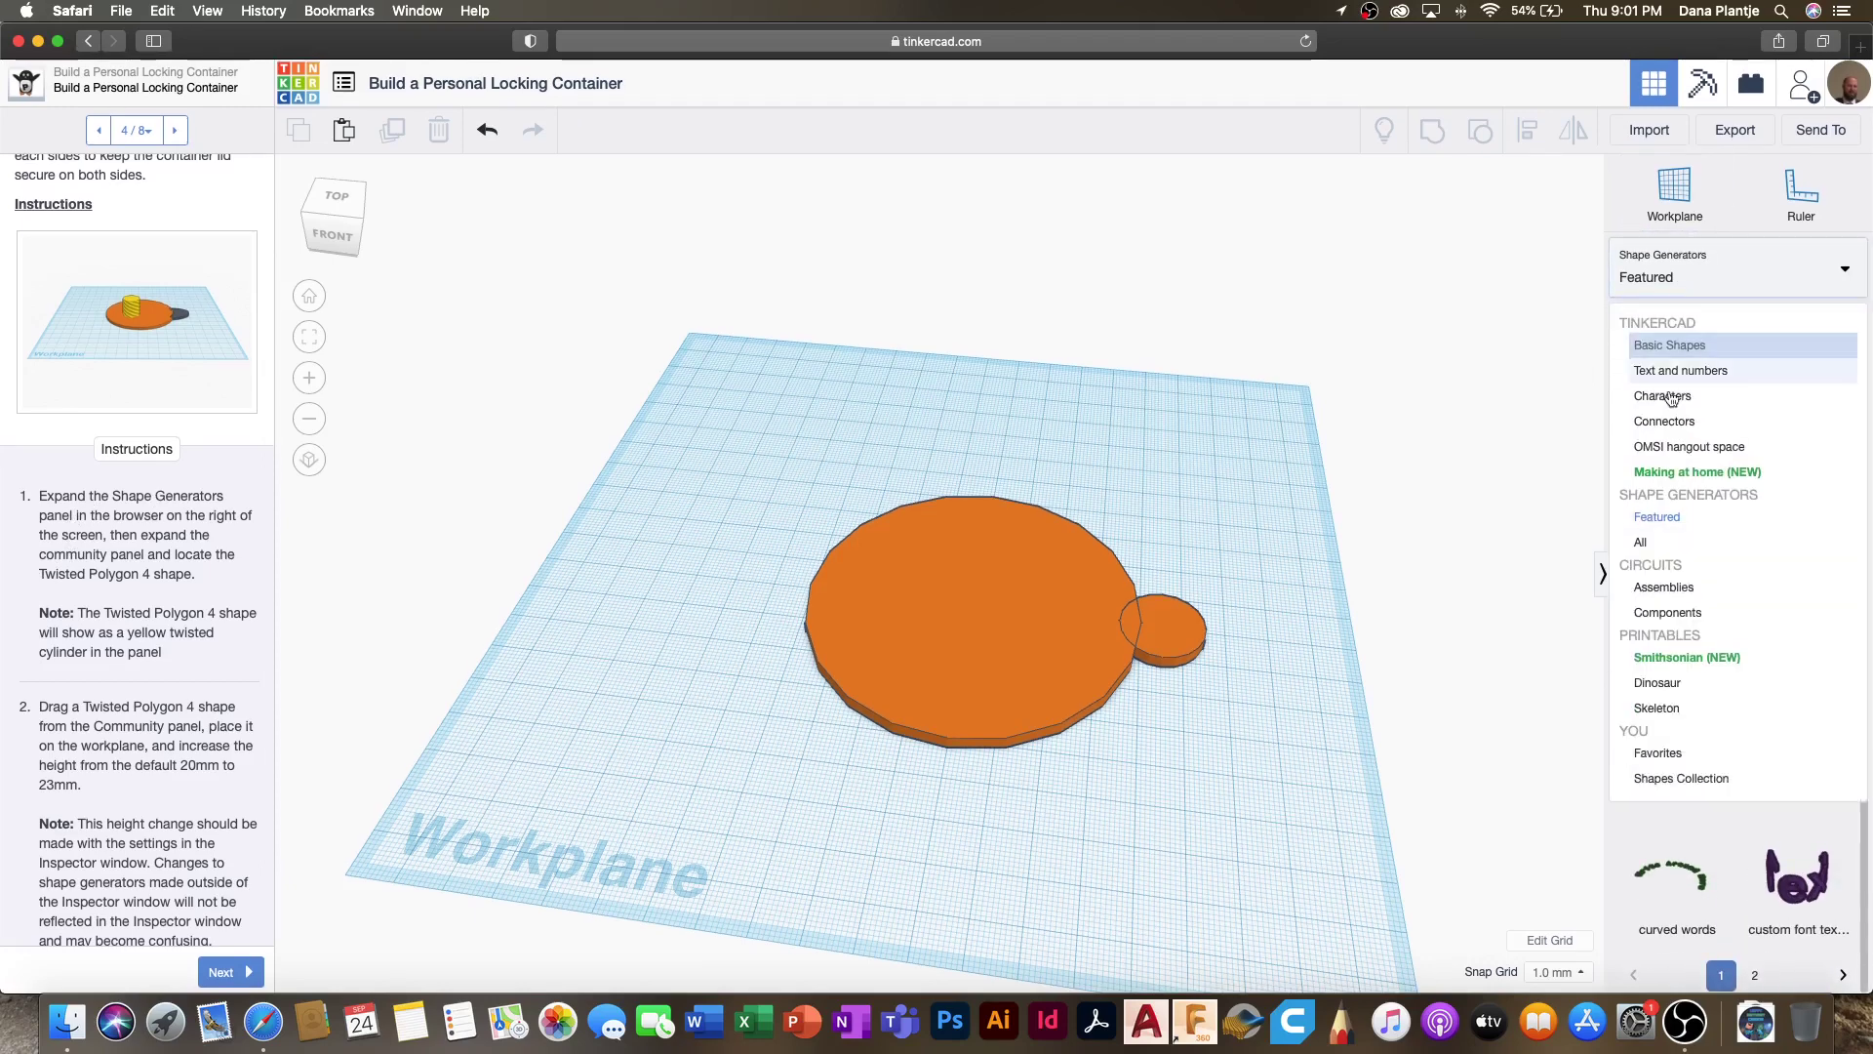
left_click(1644, 544)
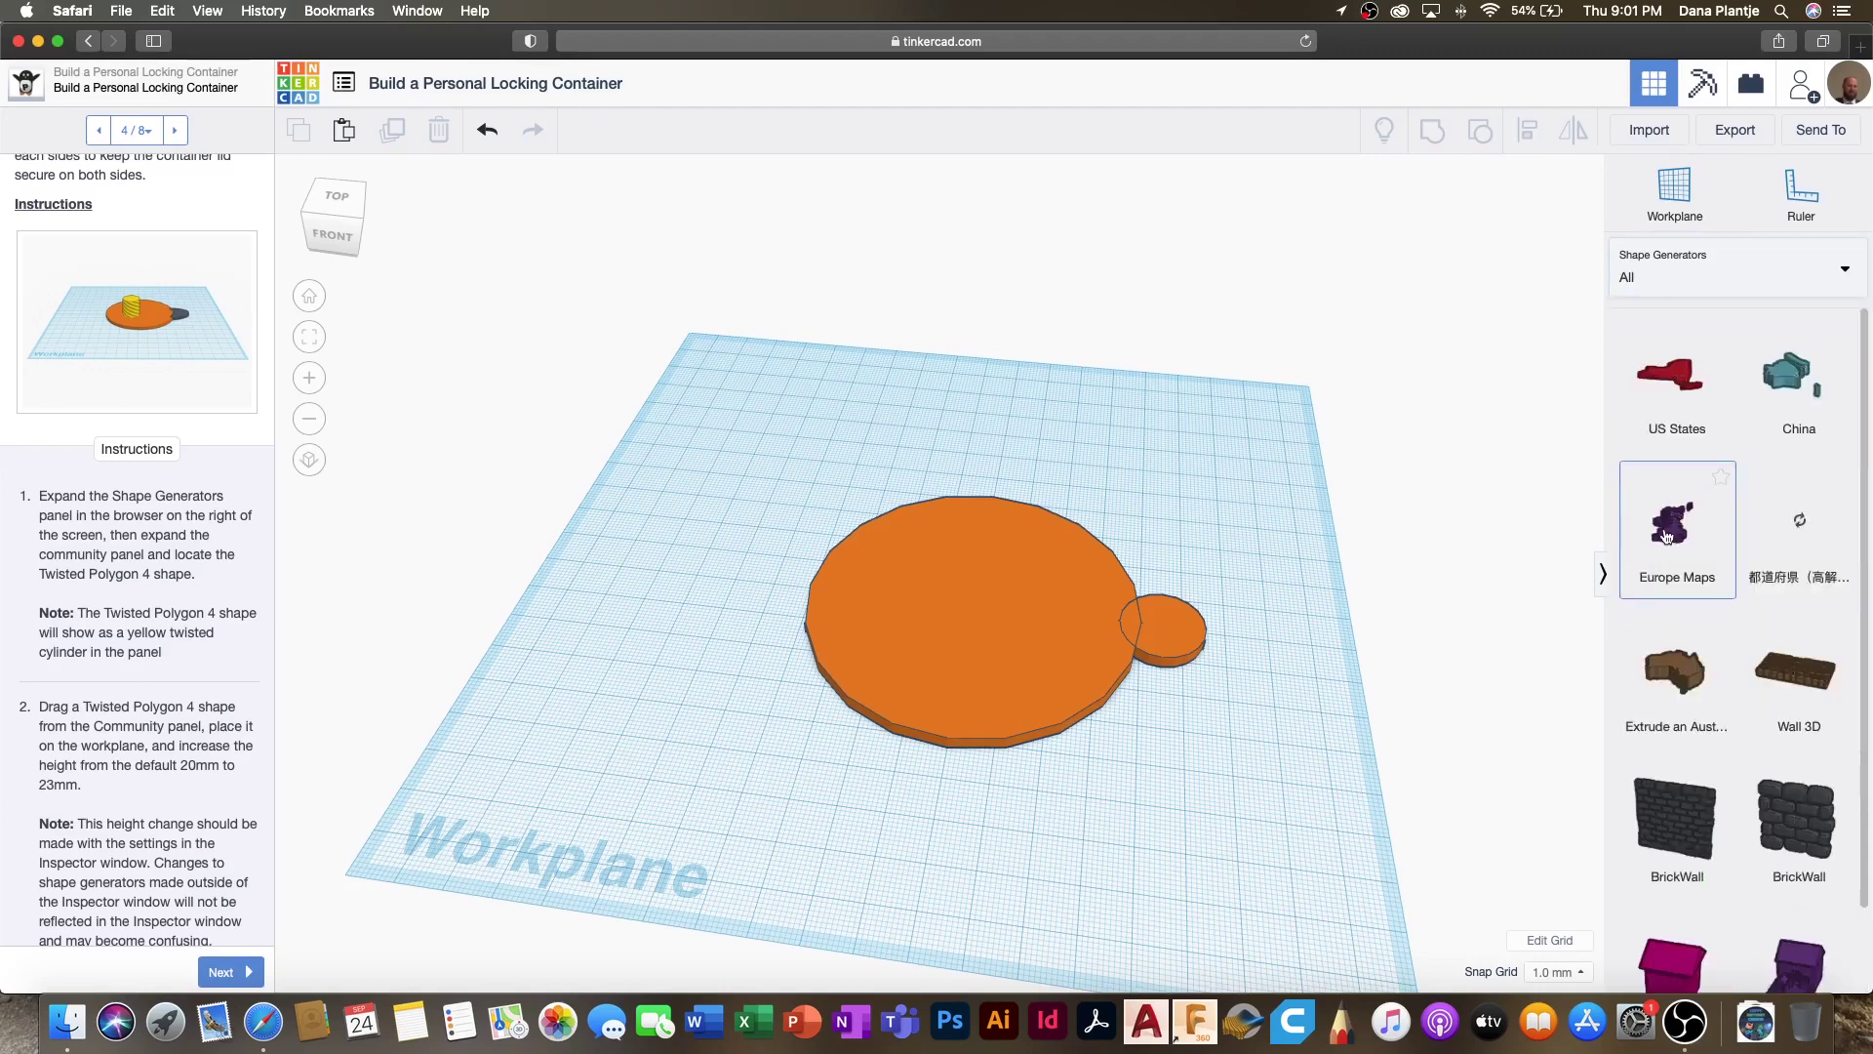
Step: Find the Twisted polygon among the shape generators and place one on the workplane behind the lid disc
scroll(1715, 691, "down", 2)
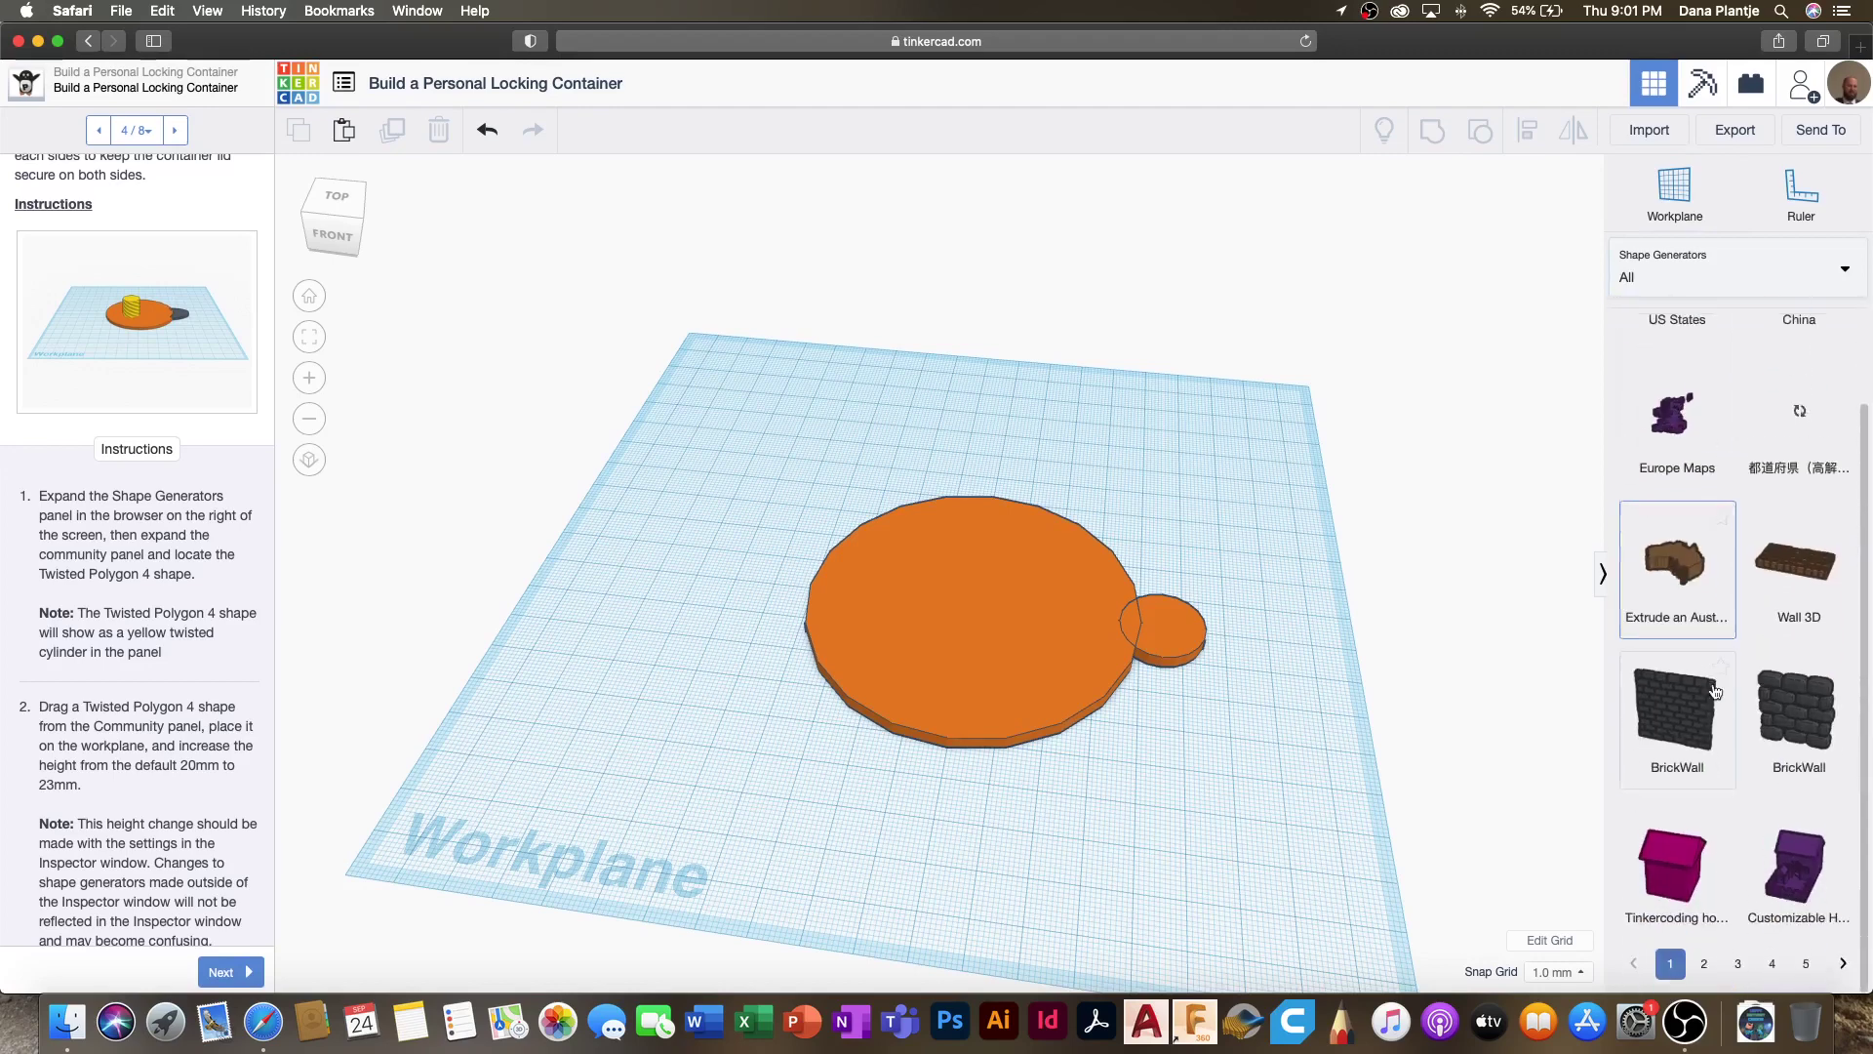
left_click(1805, 963)
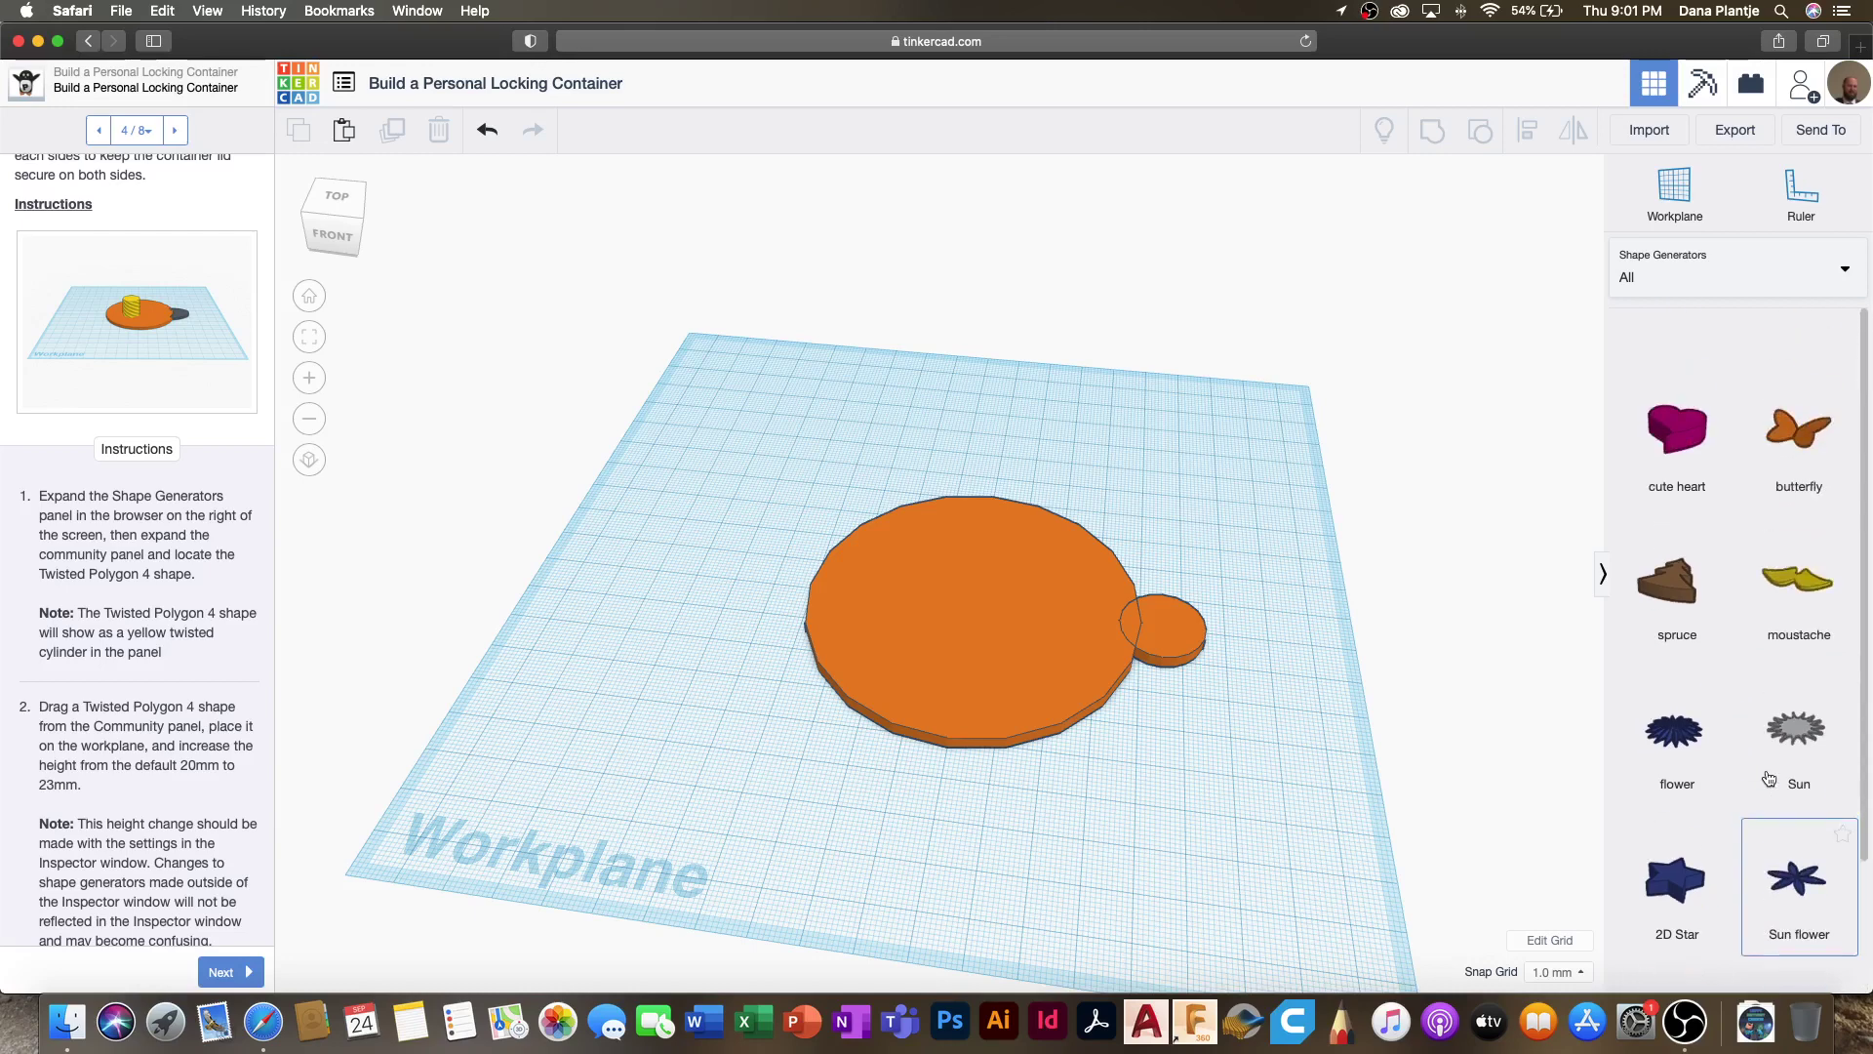
left_click(1771, 974)
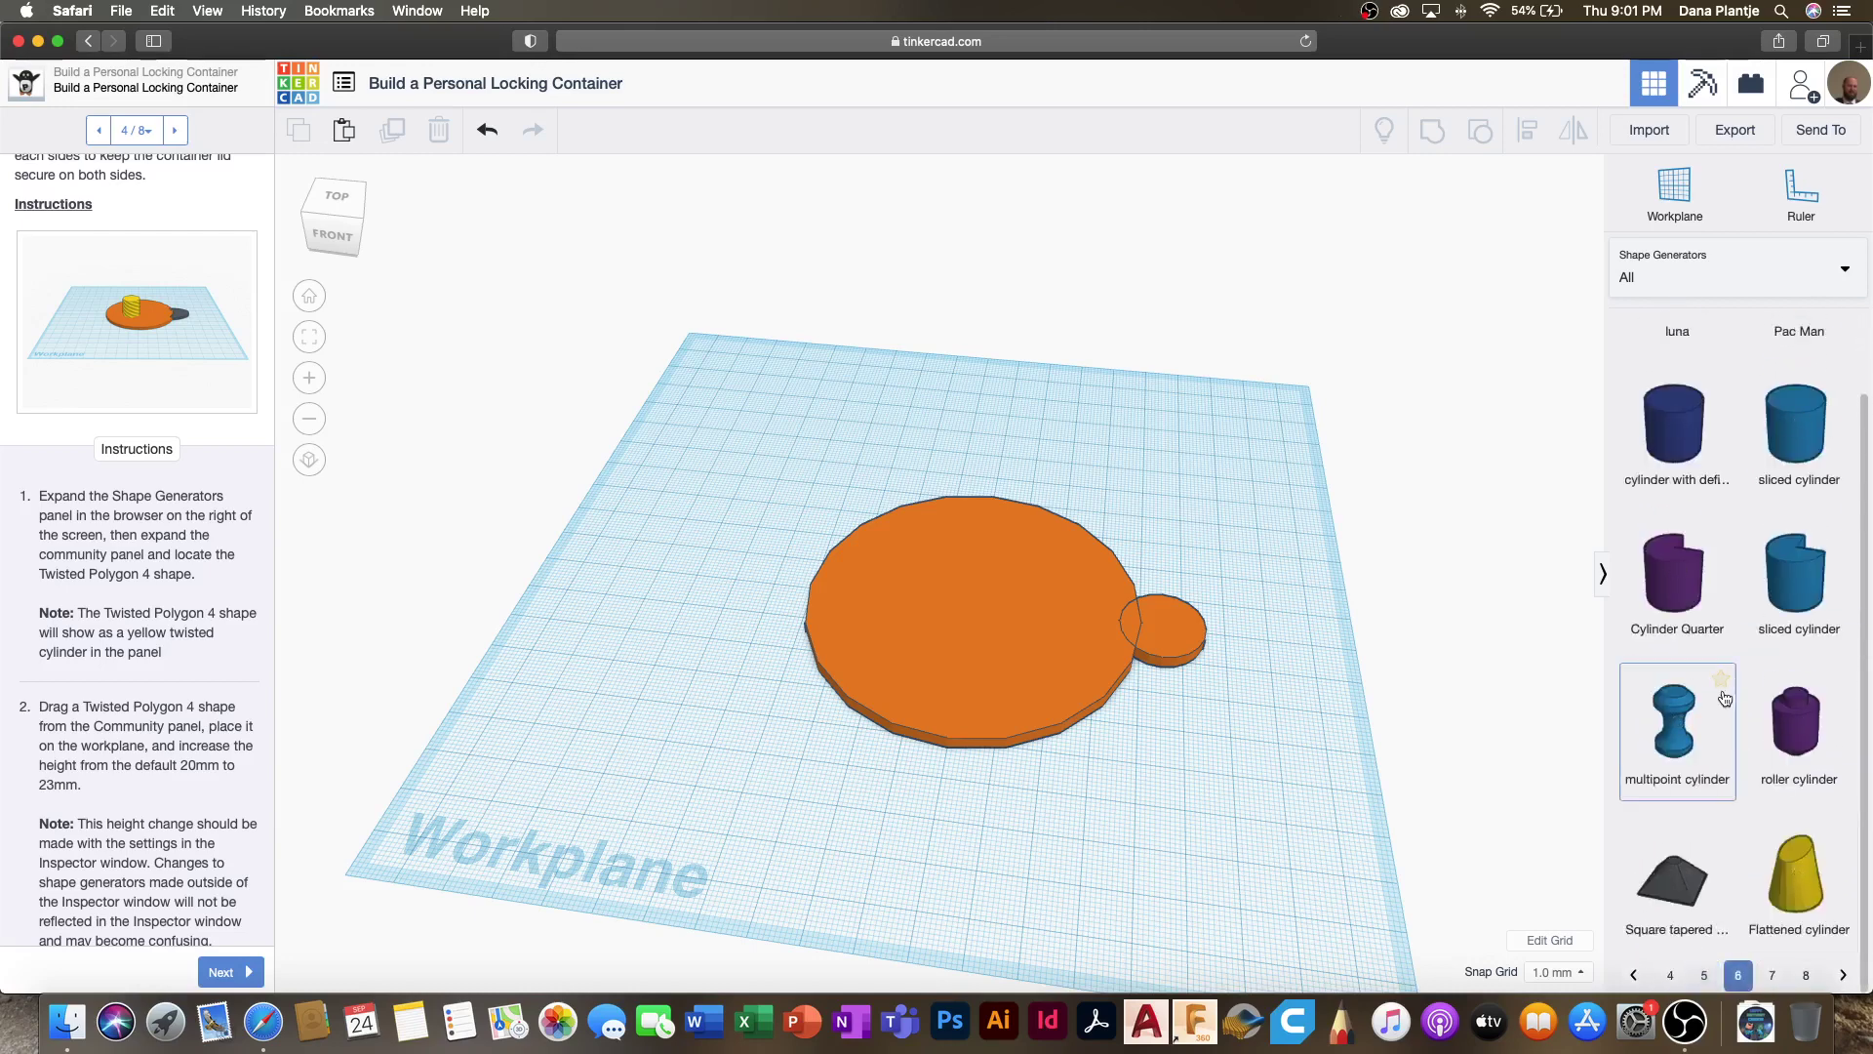
scroll(1726, 622, "up", 2)
scroll(1727, 622, "down", 5)
left_click(1771, 975)
scroll(1678, 439, "up", 2)
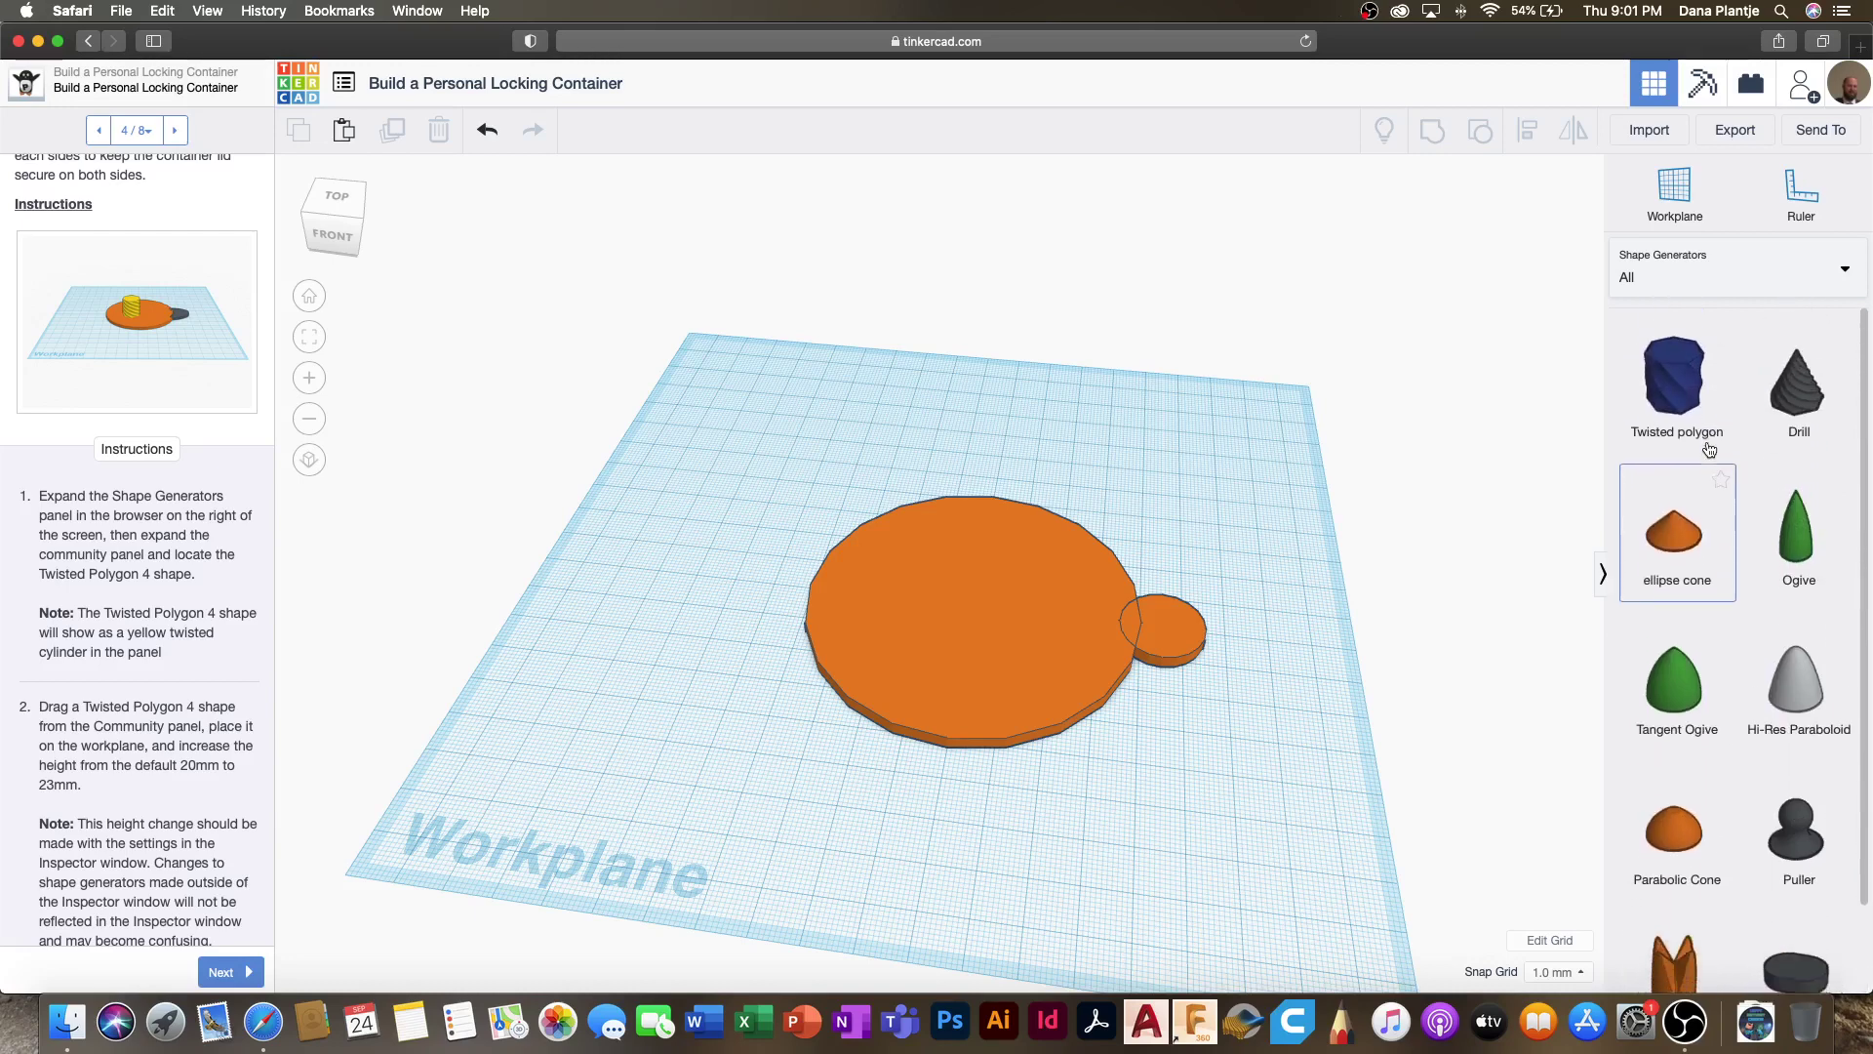
left_click_drag(1680, 393, 763, 493)
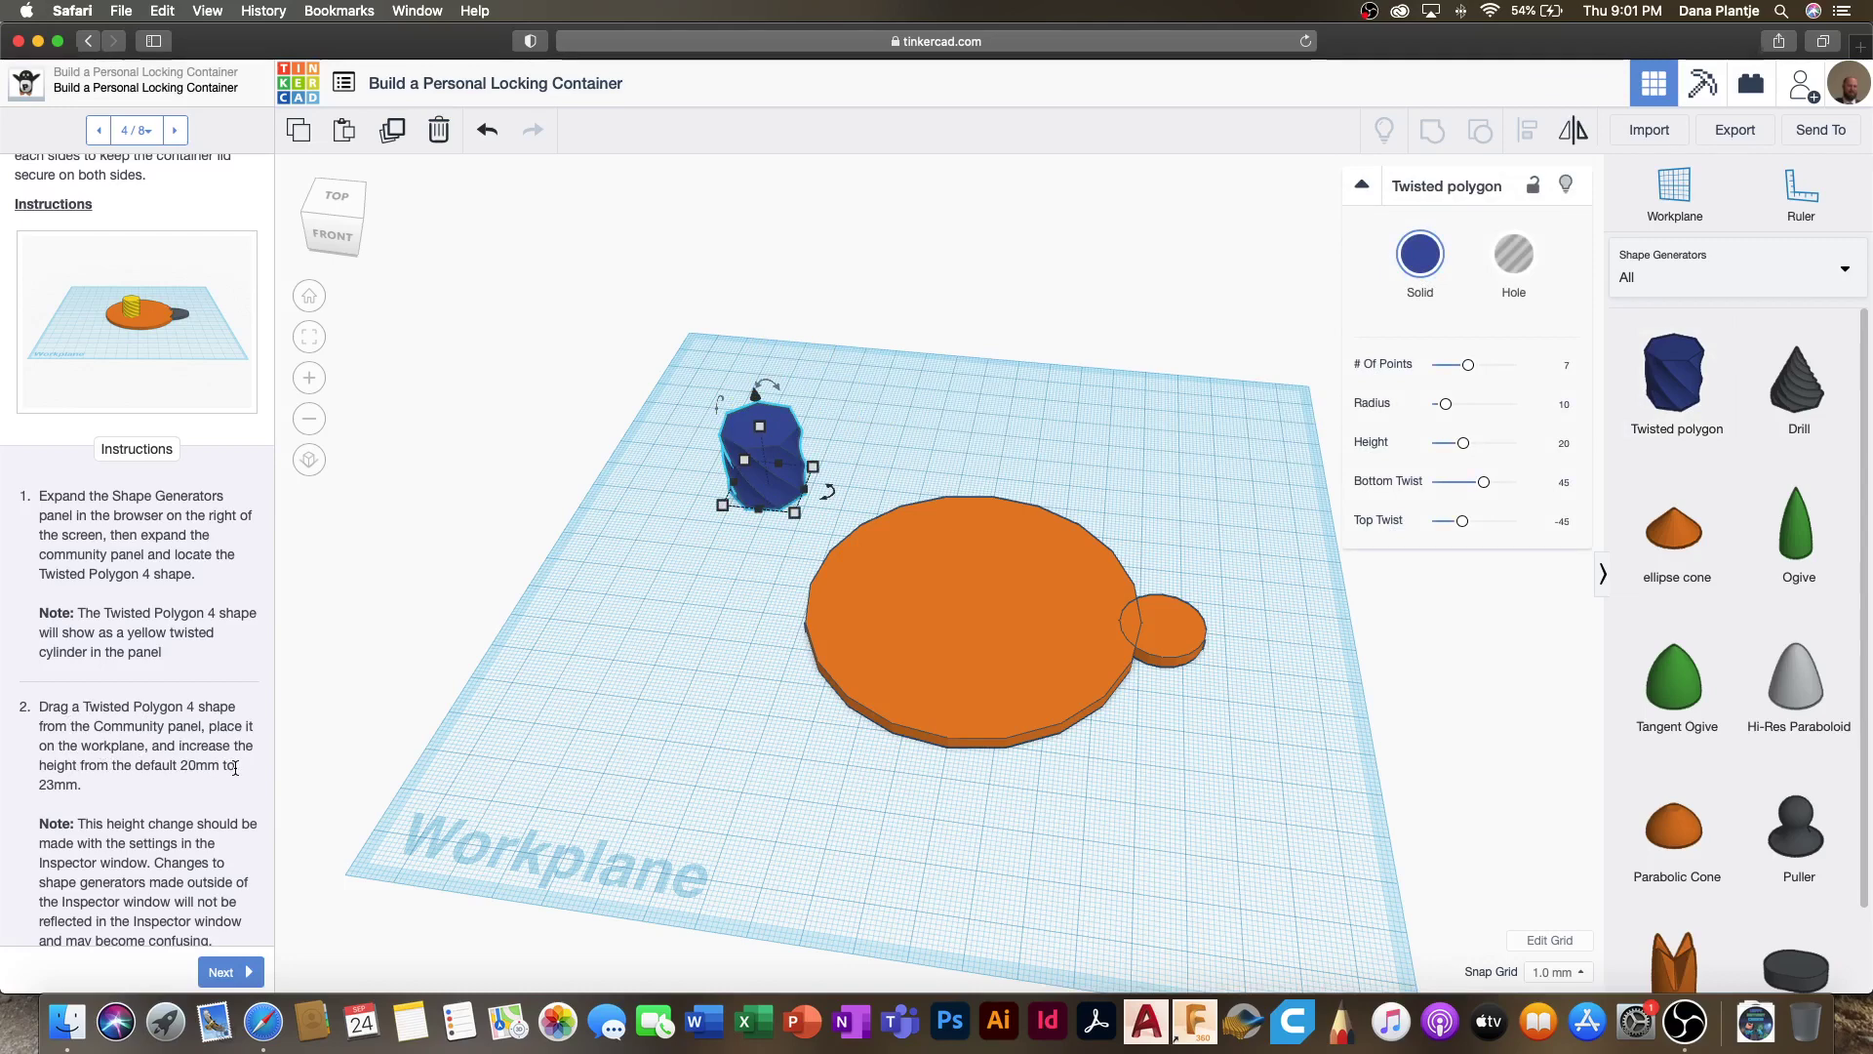
Step: Set the twisted polygon's height parameter to 23 mm, as the instructions require
scroll(91, 820, "down", 3)
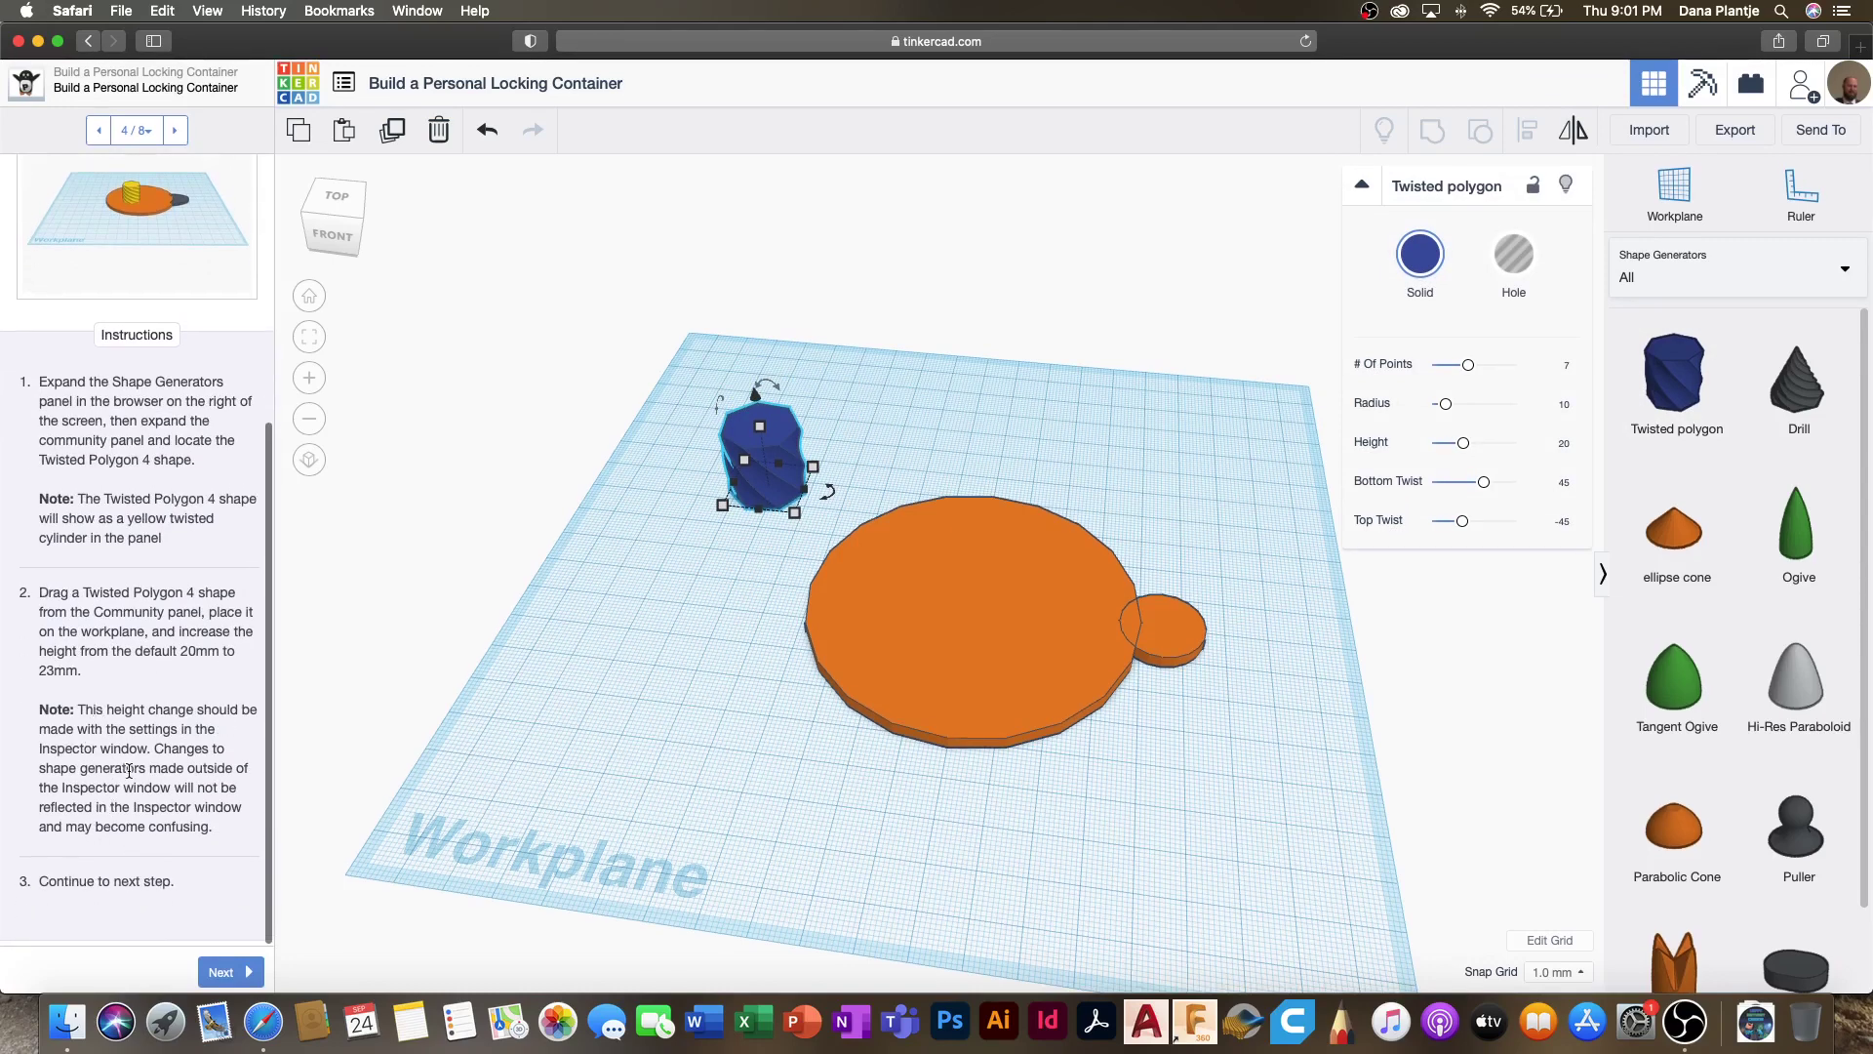
mouse_move(762, 428)
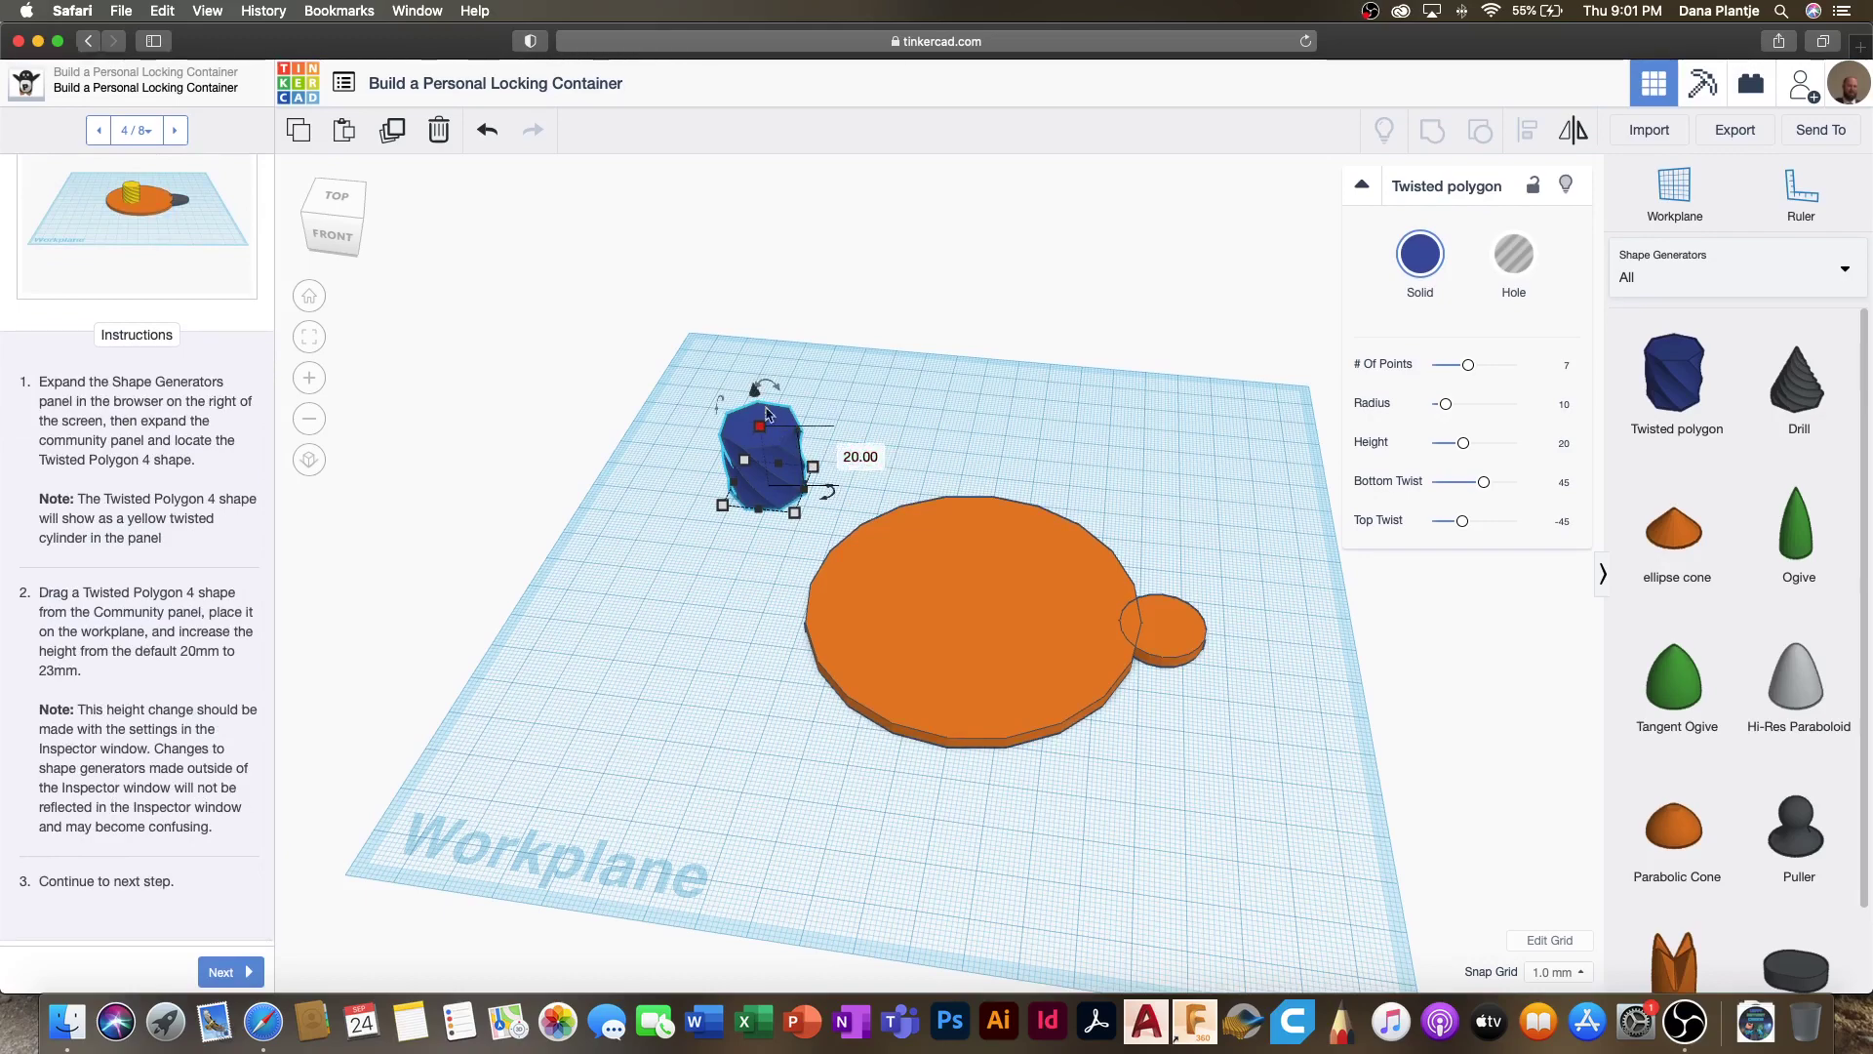
scroll(762, 445, "down", 3)
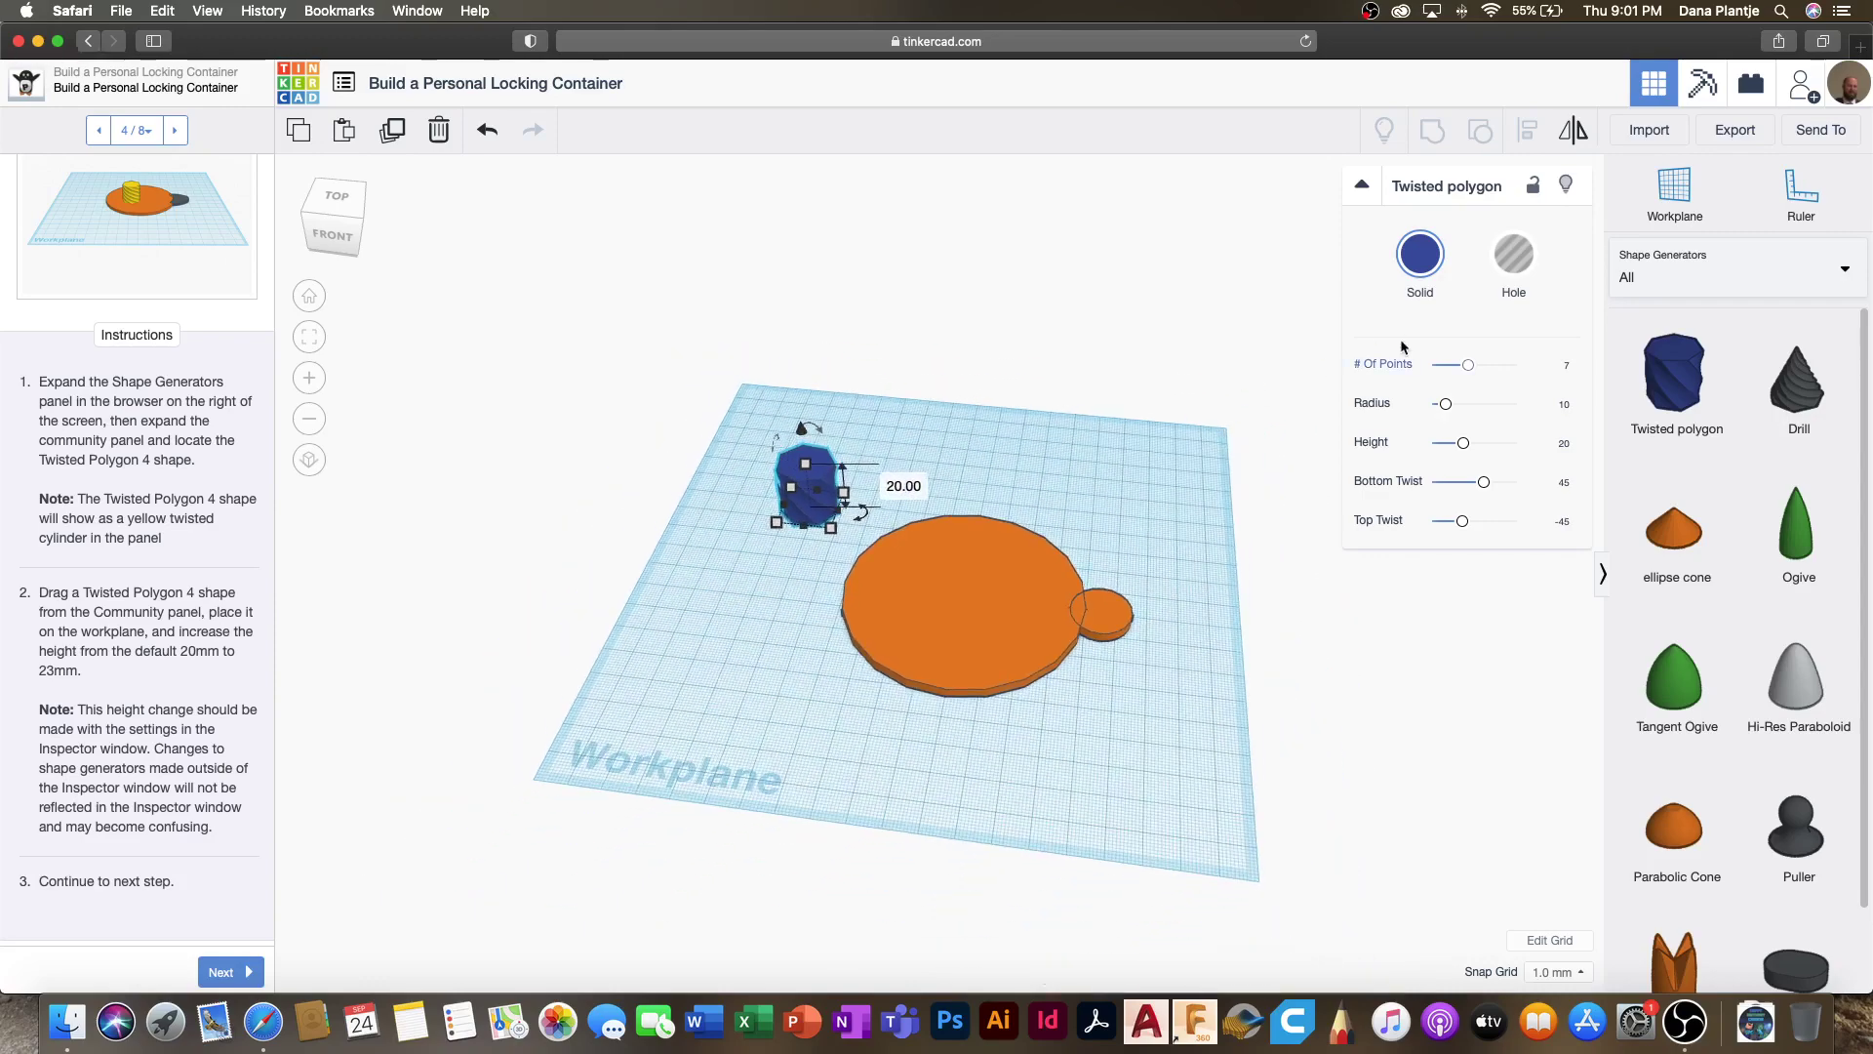
left_click(1565, 445)
type("23")
key("Return")
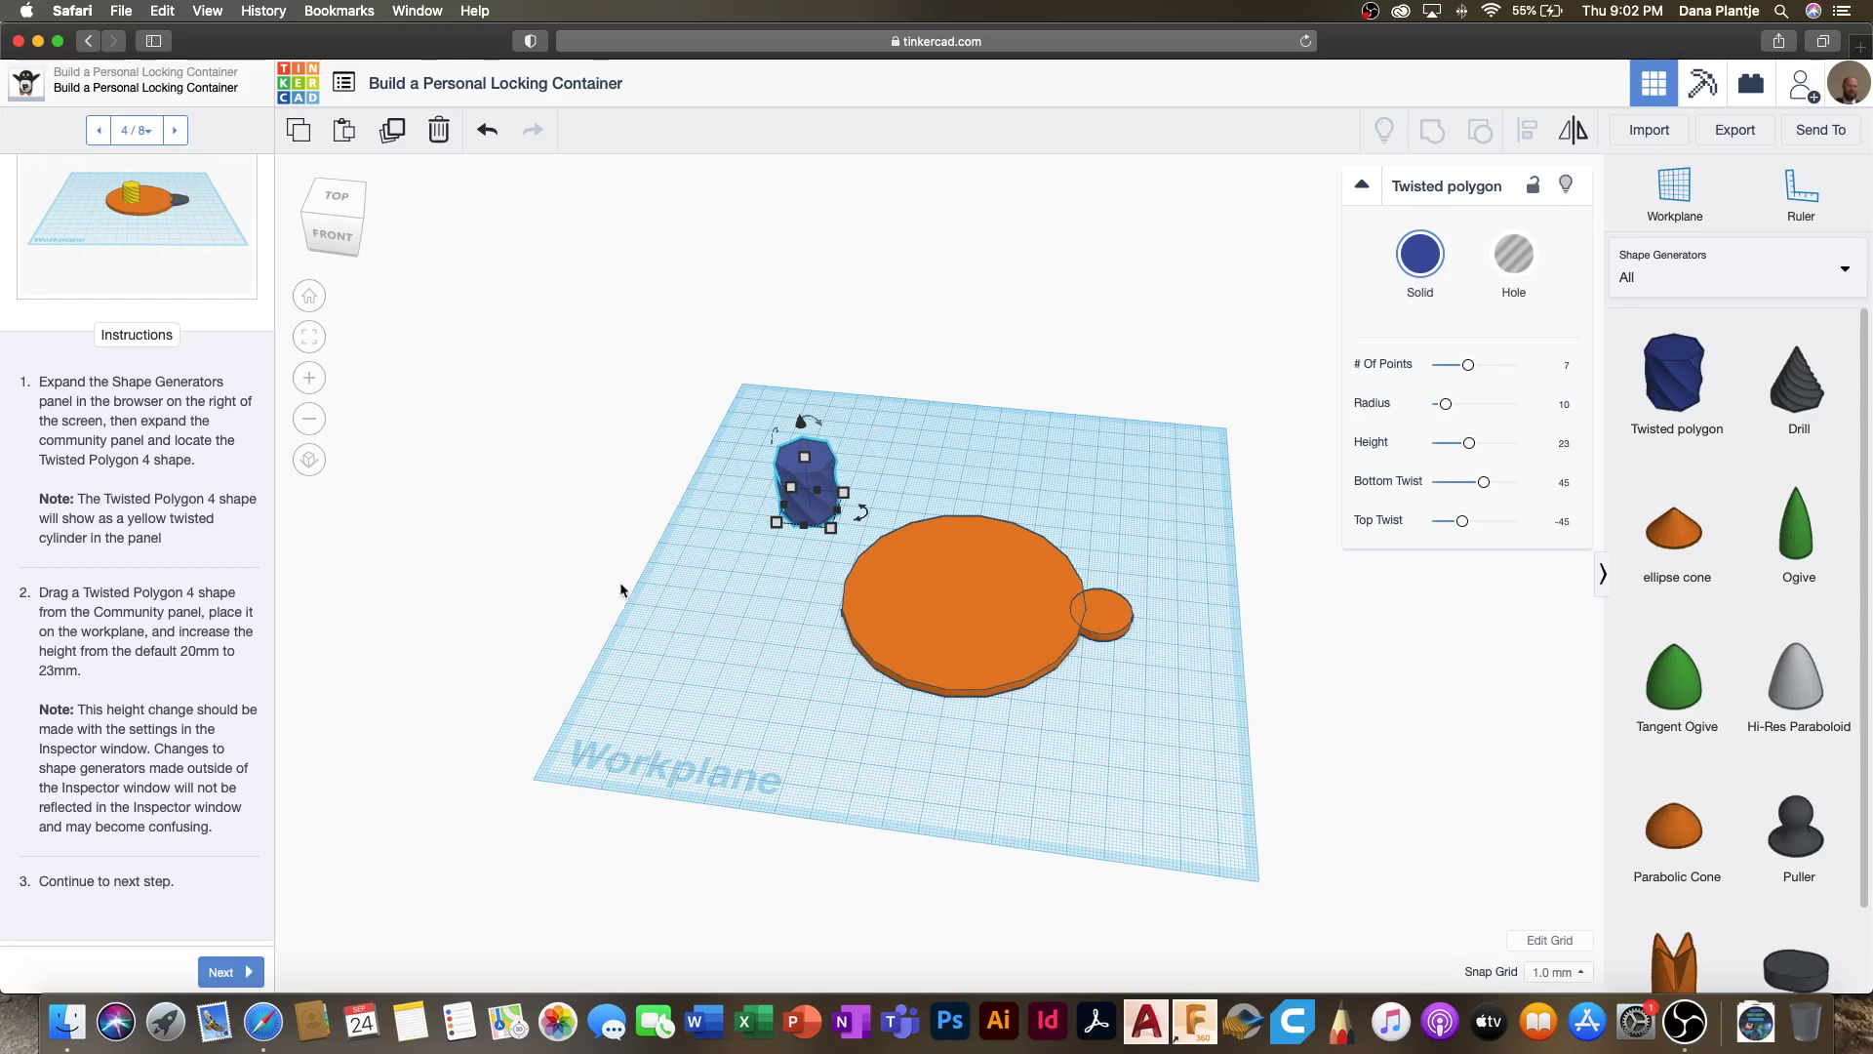
Step: Advance the project instructions to step 5 and read how to centre the twisted polygon on the lid with Align
right_click_drag(696, 634, 774, 614)
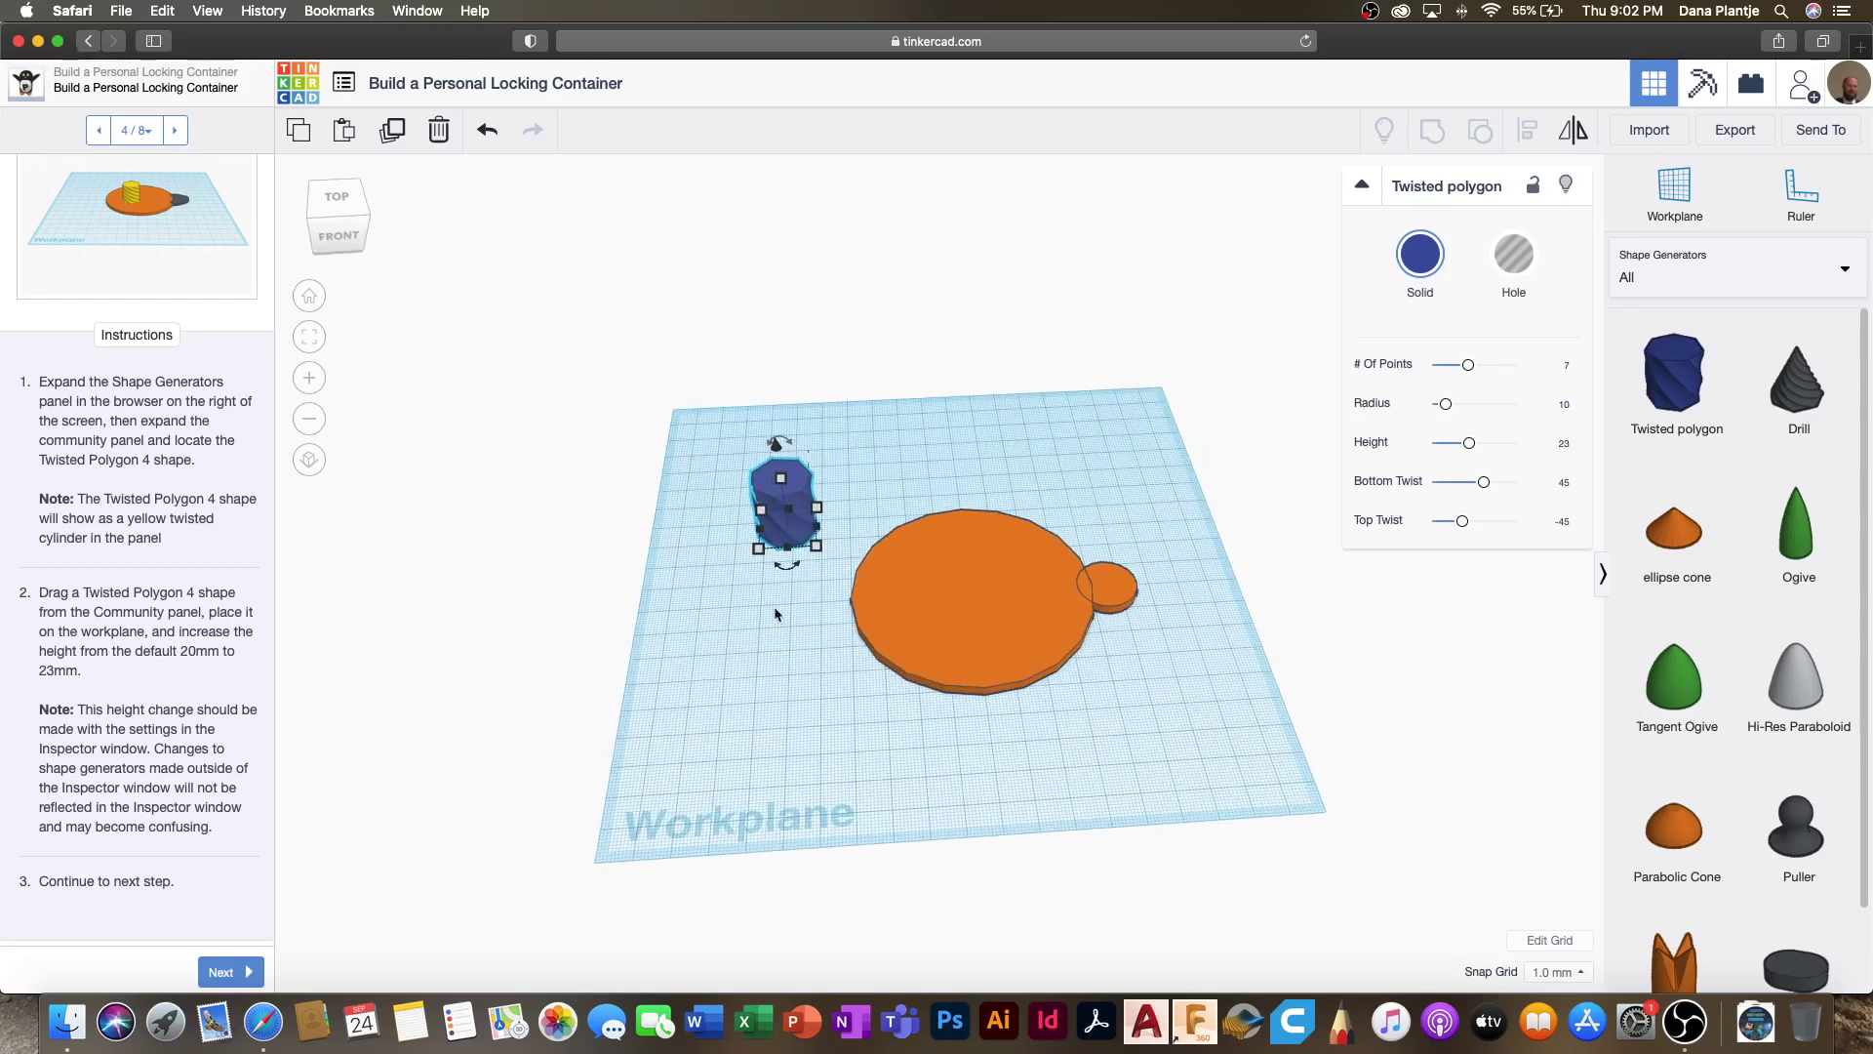
left_click(230, 975)
scroll(176, 883, "down", 3)
scroll(175, 882, "down", 3)
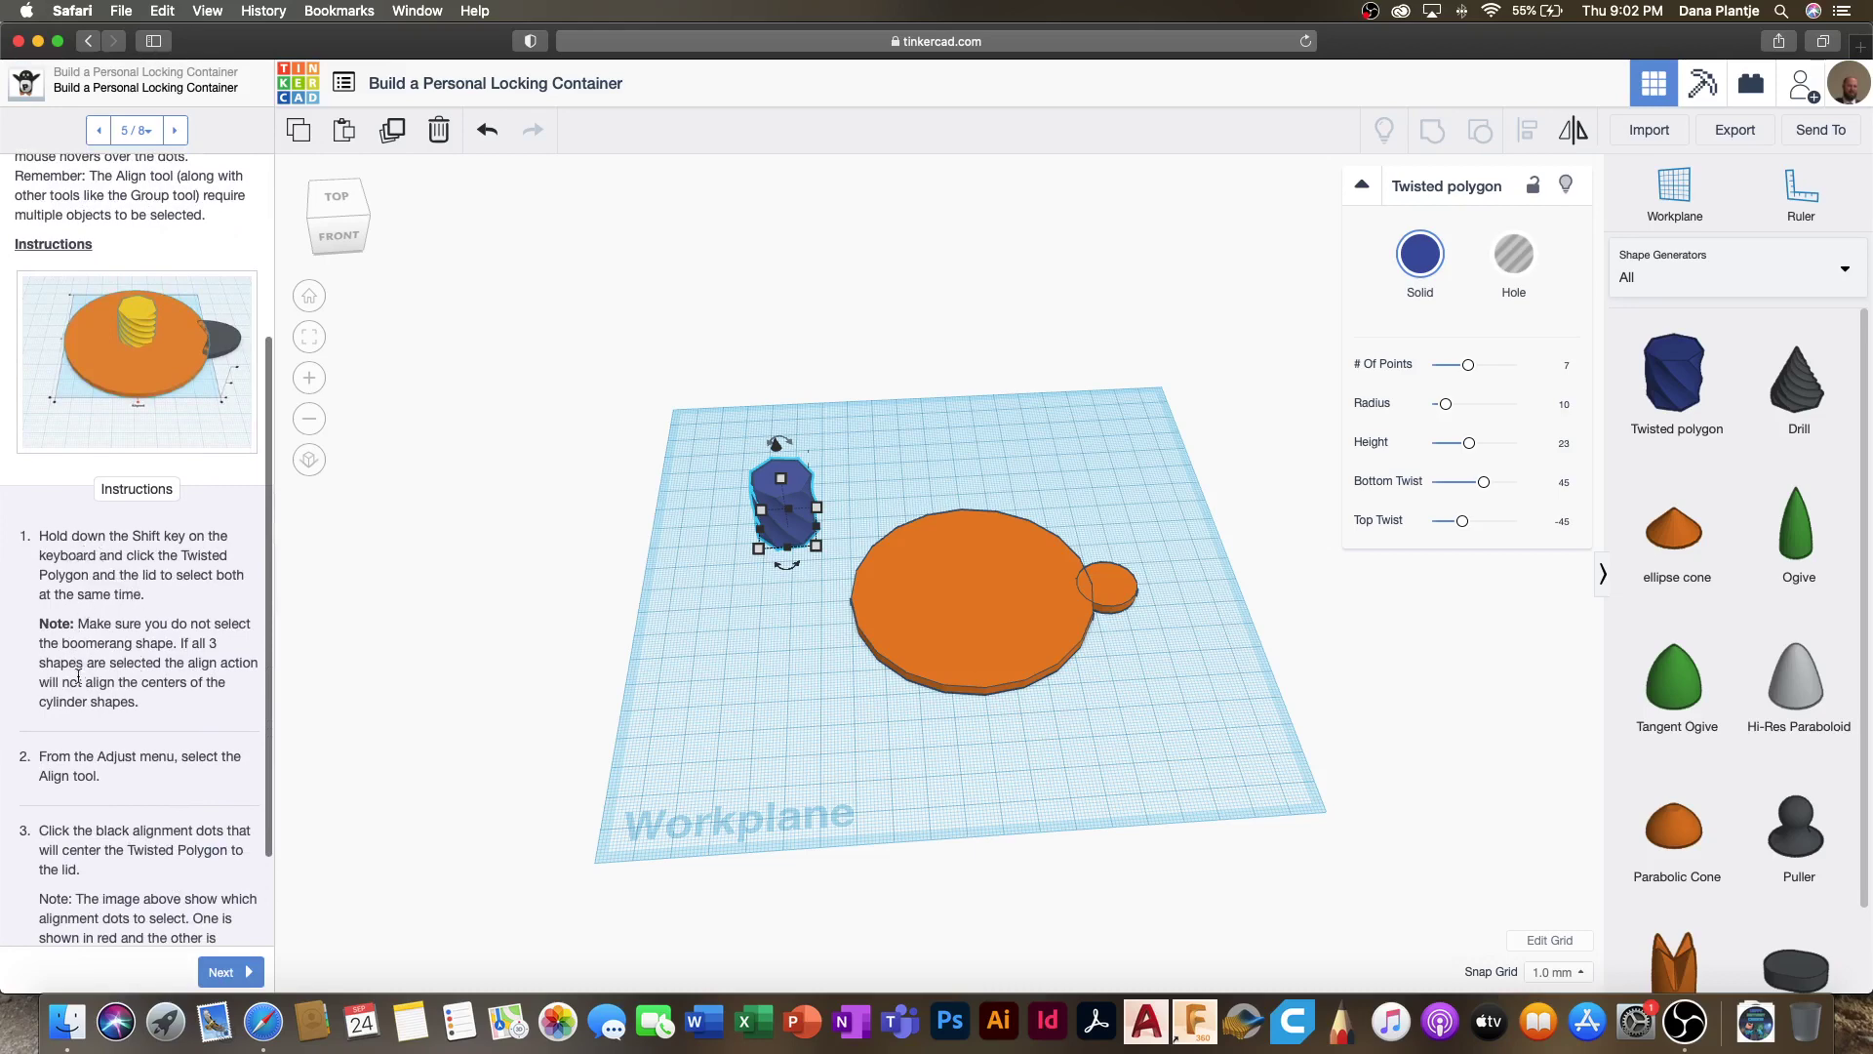
scroll(83, 683, "down", 2)
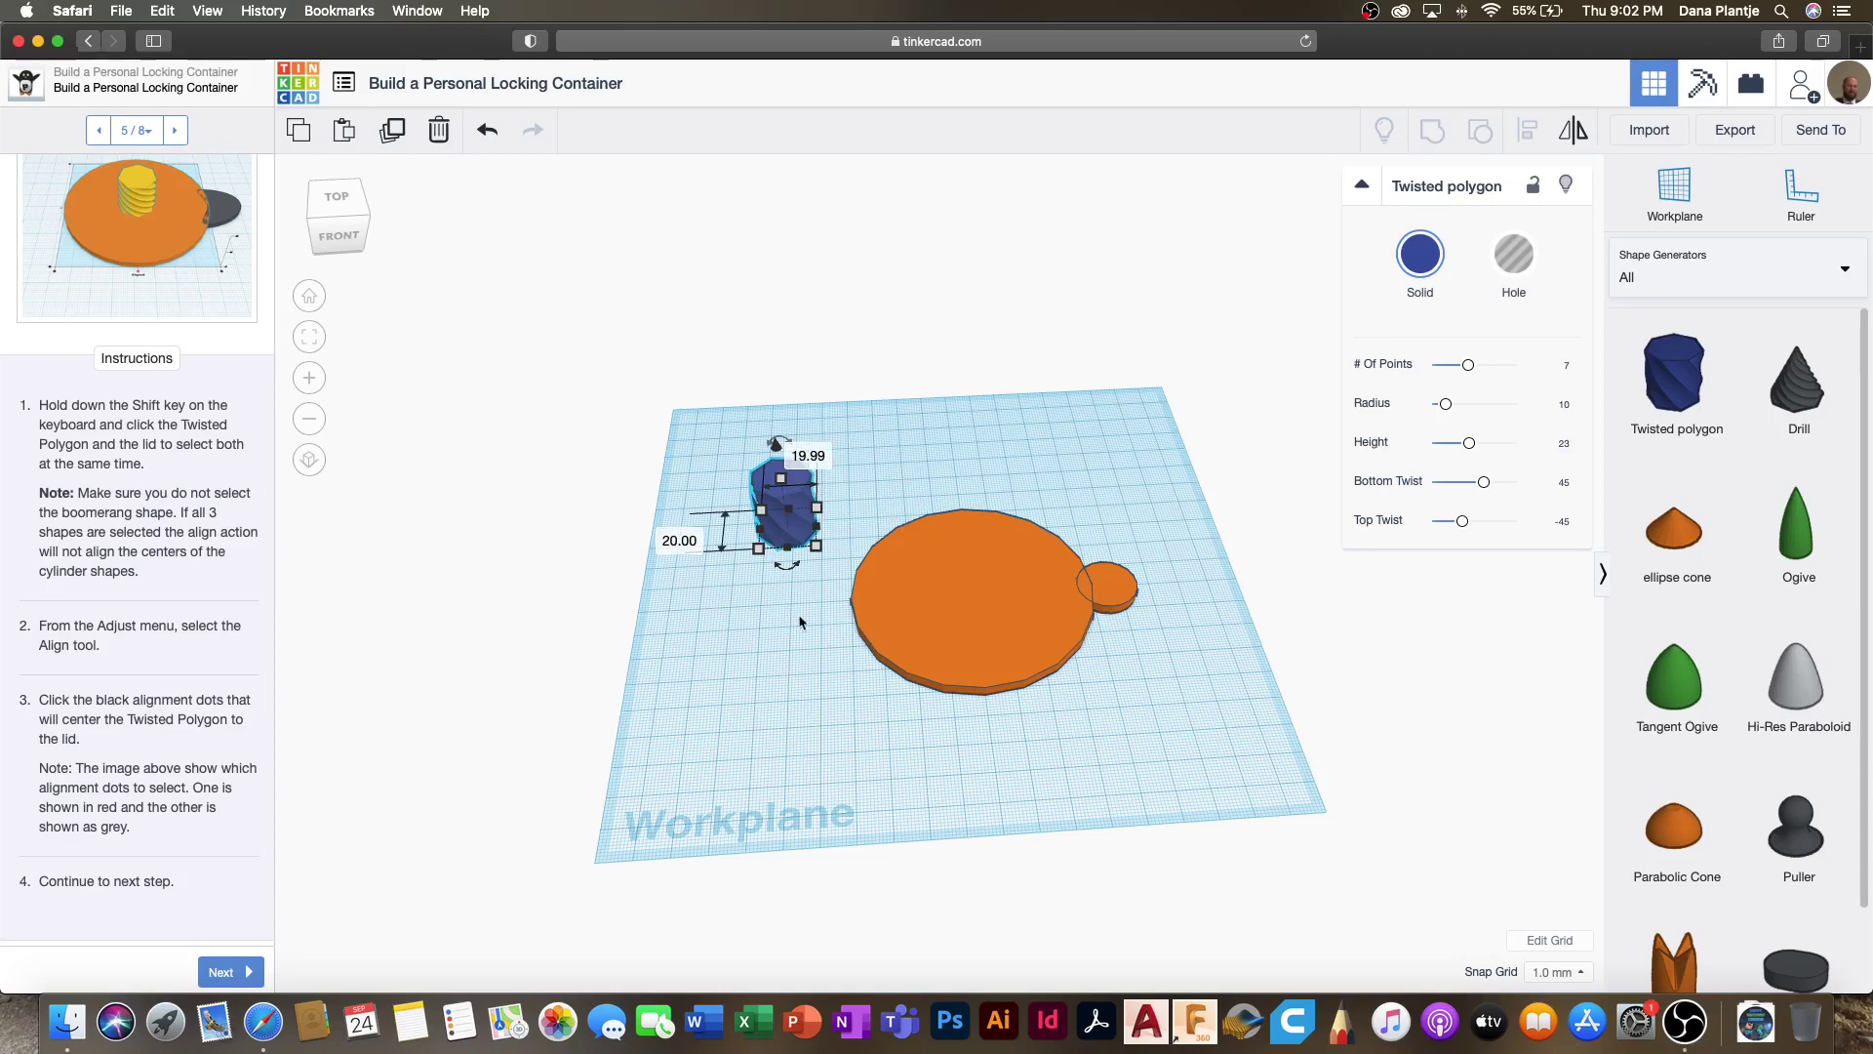
scroll(1097, 587, "down", 2)
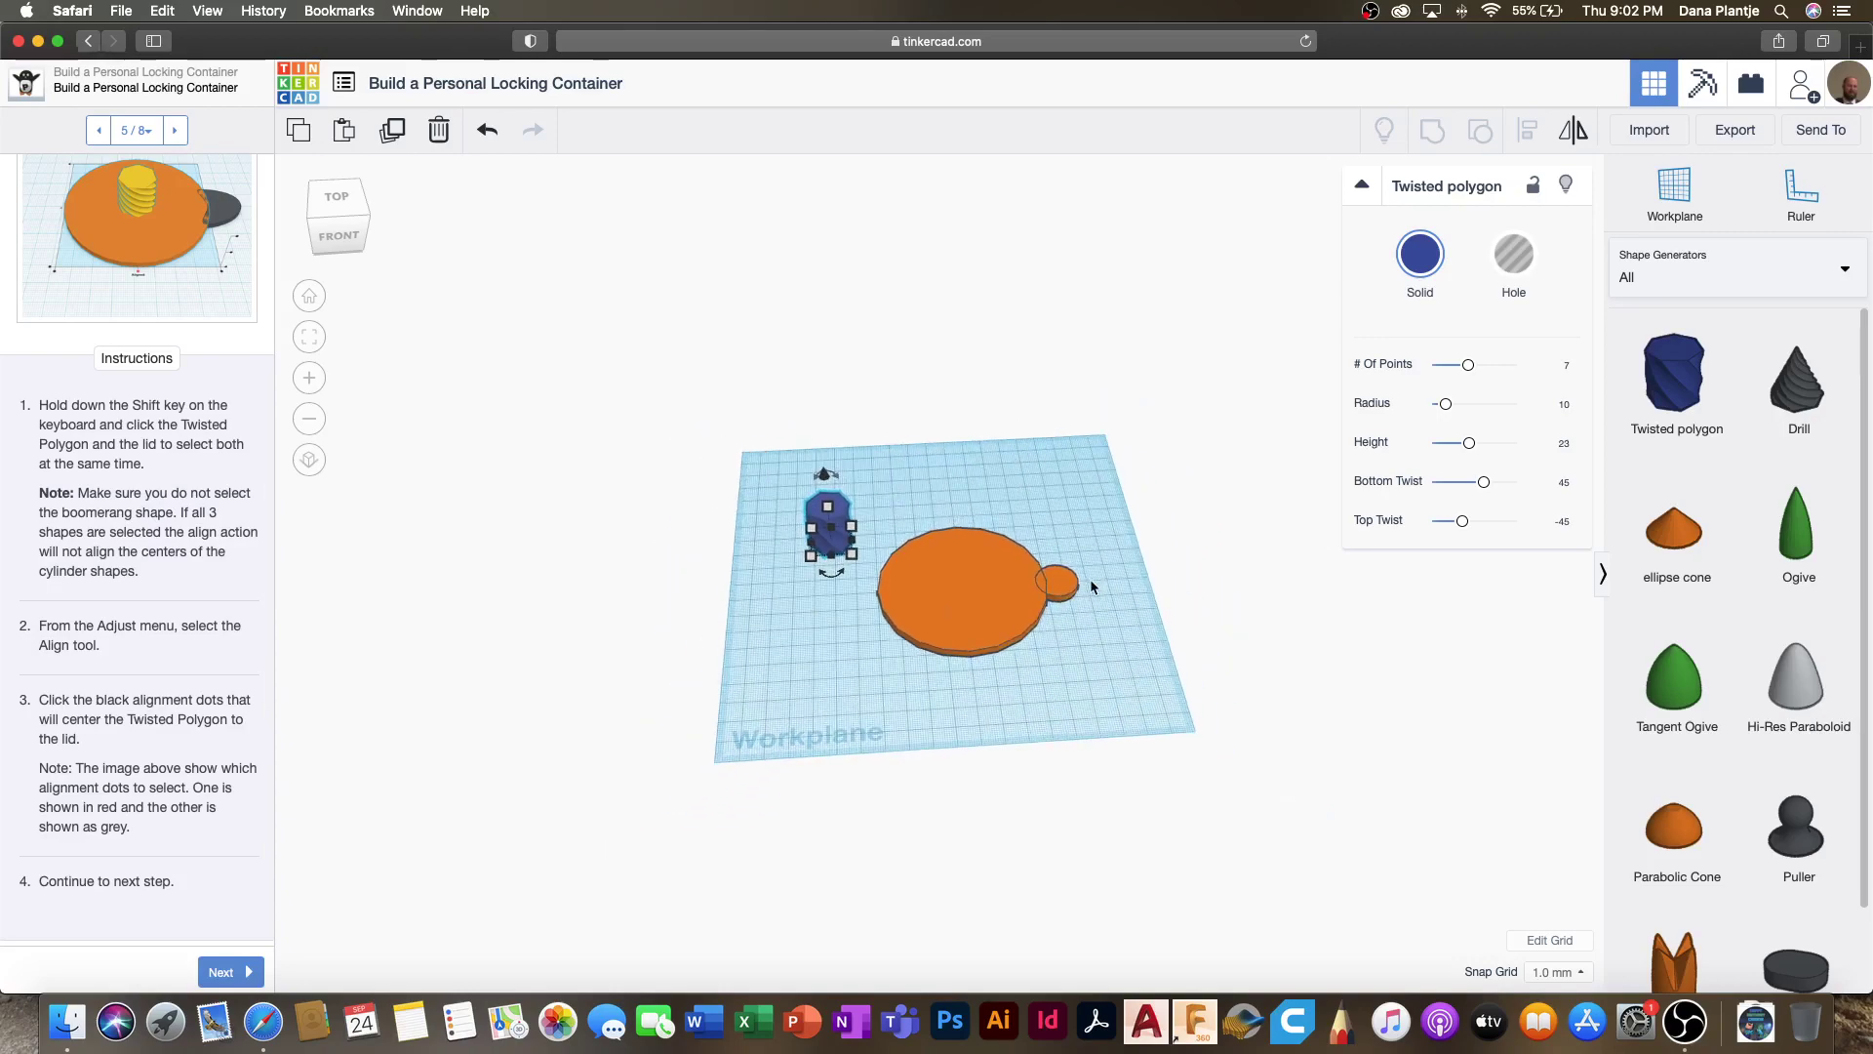
scroll(1073, 590, "up", 3)
scroll(1093, 585, "down", 2)
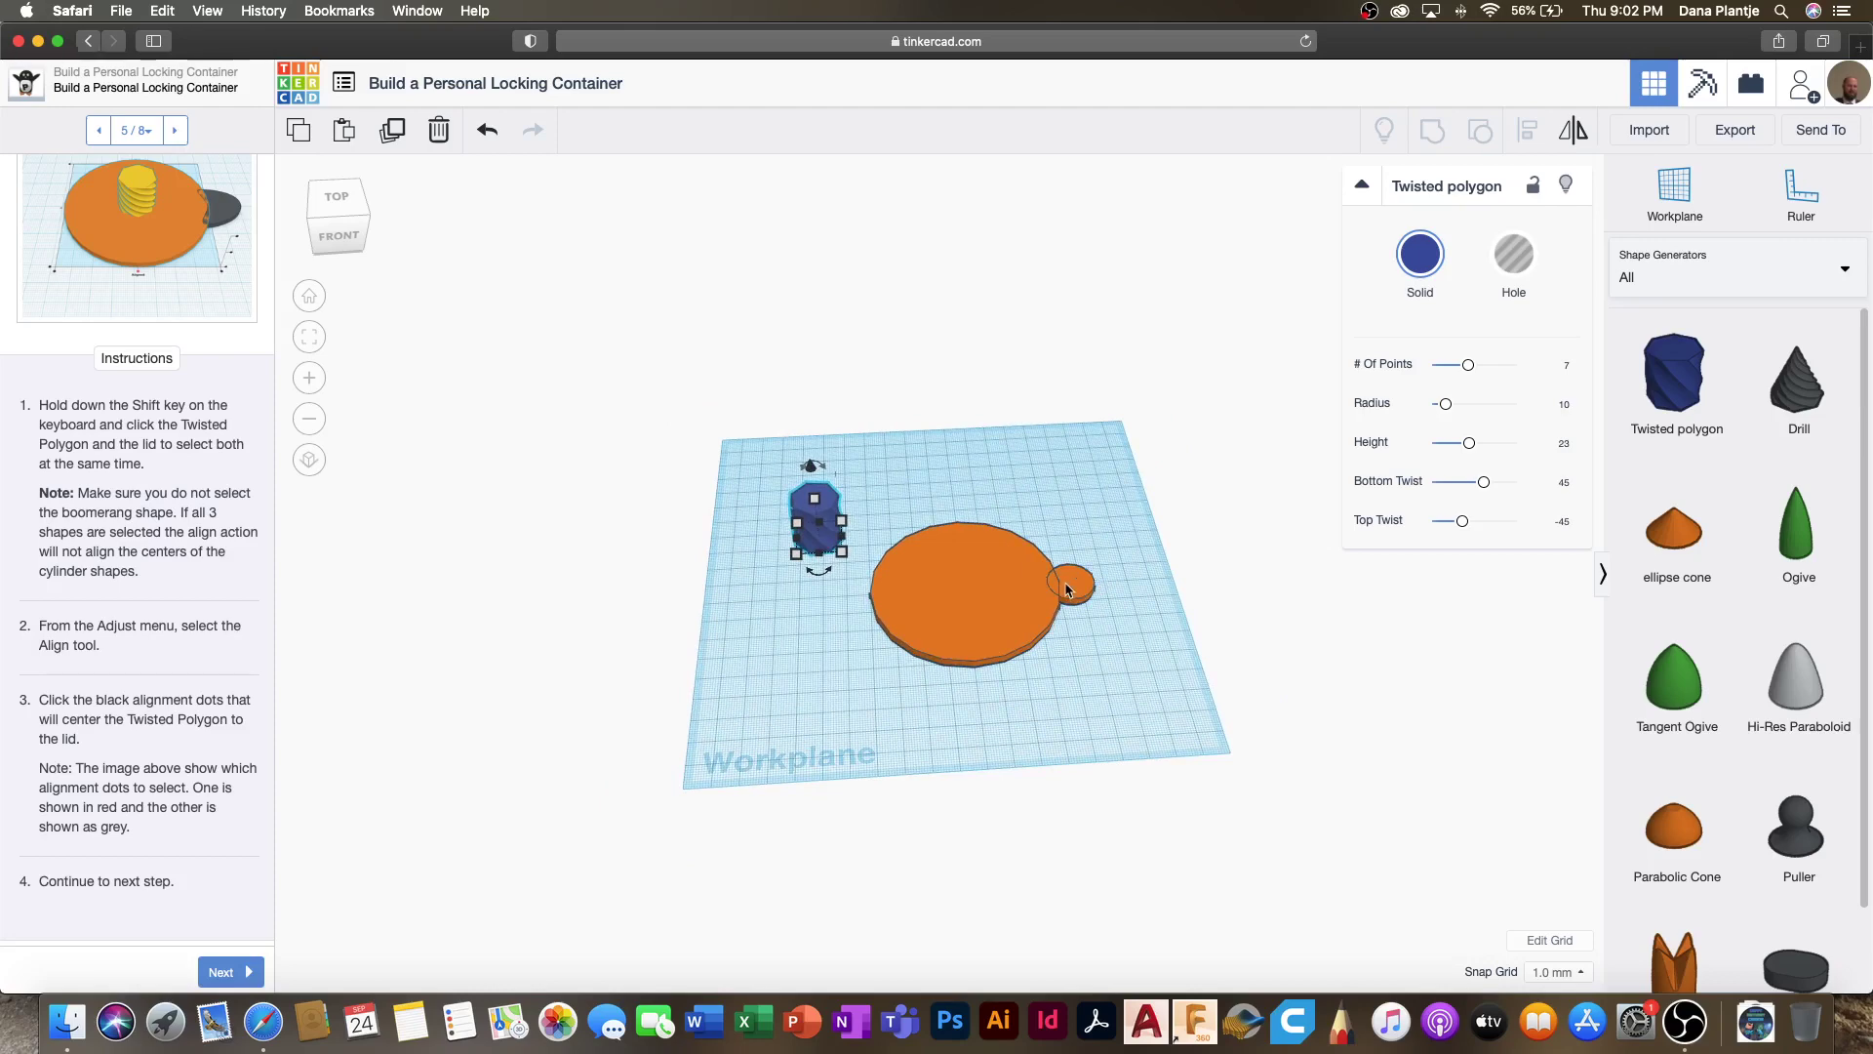
Step: Align the twisted polygon and the lid disc to each other's centres in both horizontal directions
left_click_drag(751, 473, 929, 609)
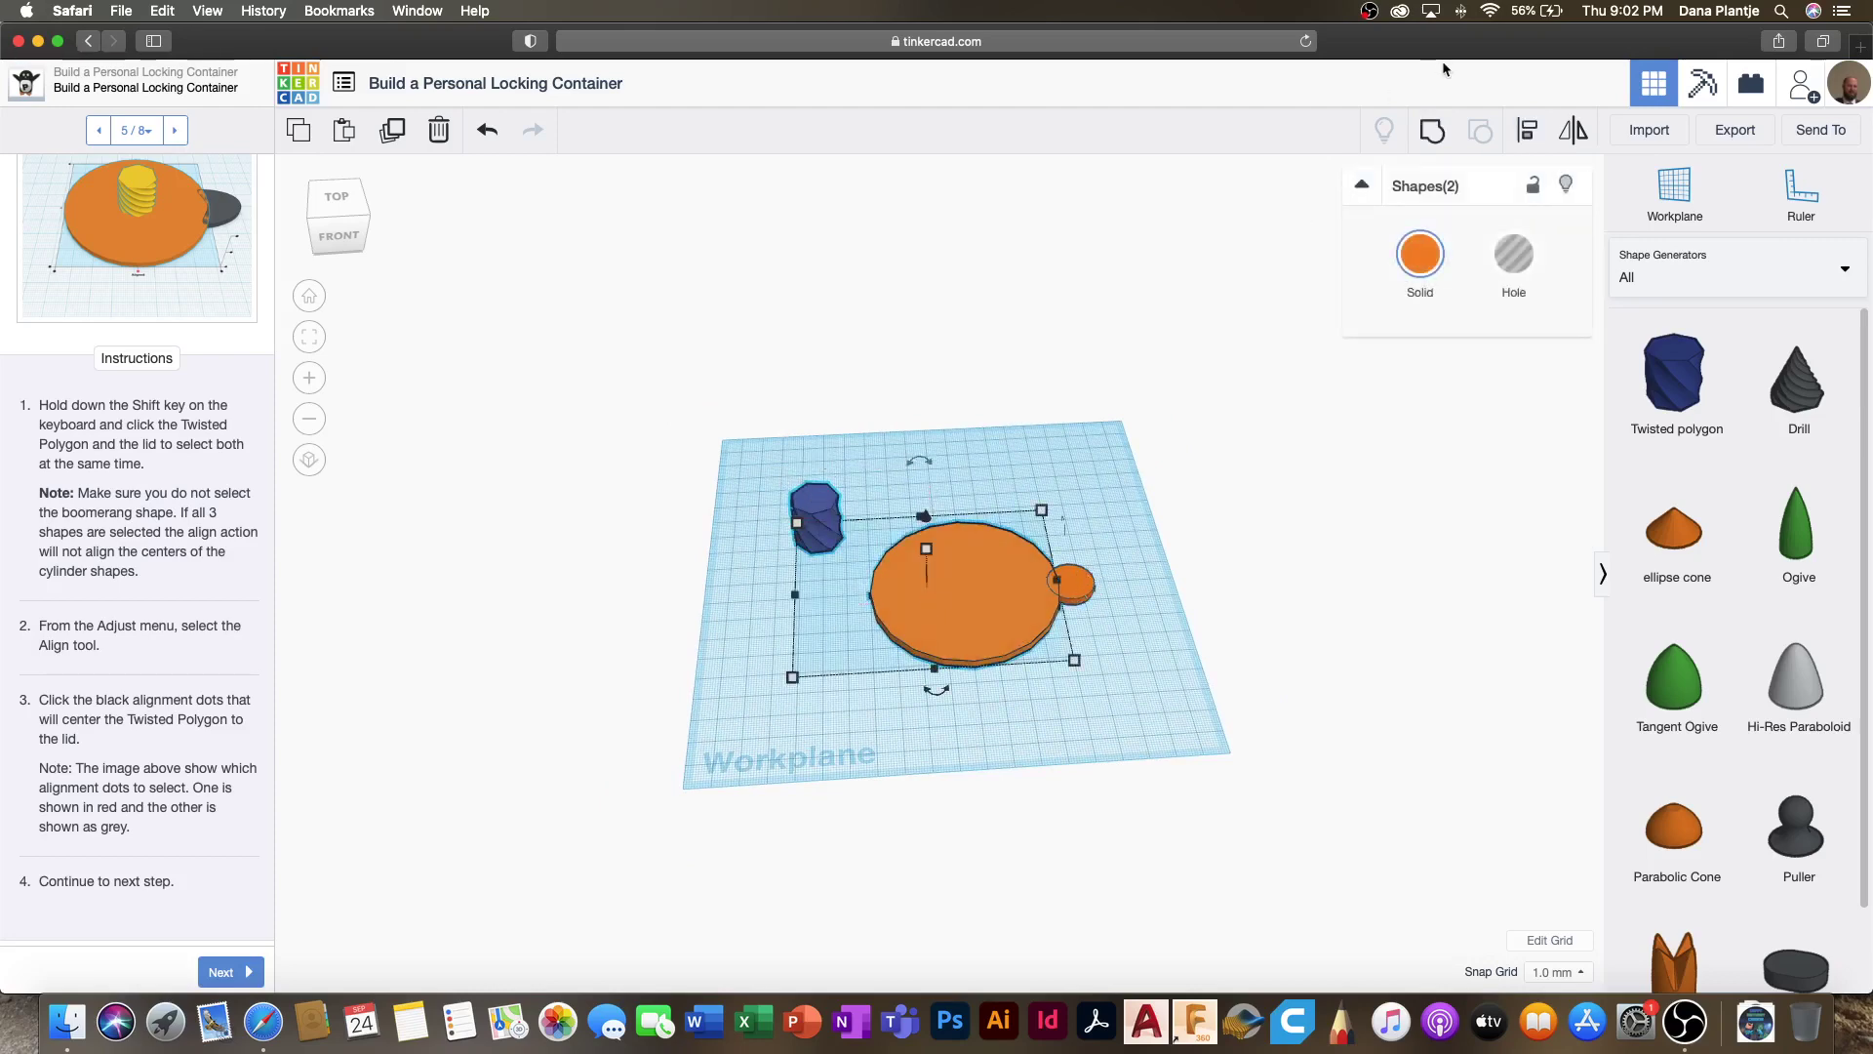
left_click(1527, 130)
left_click(937, 691)
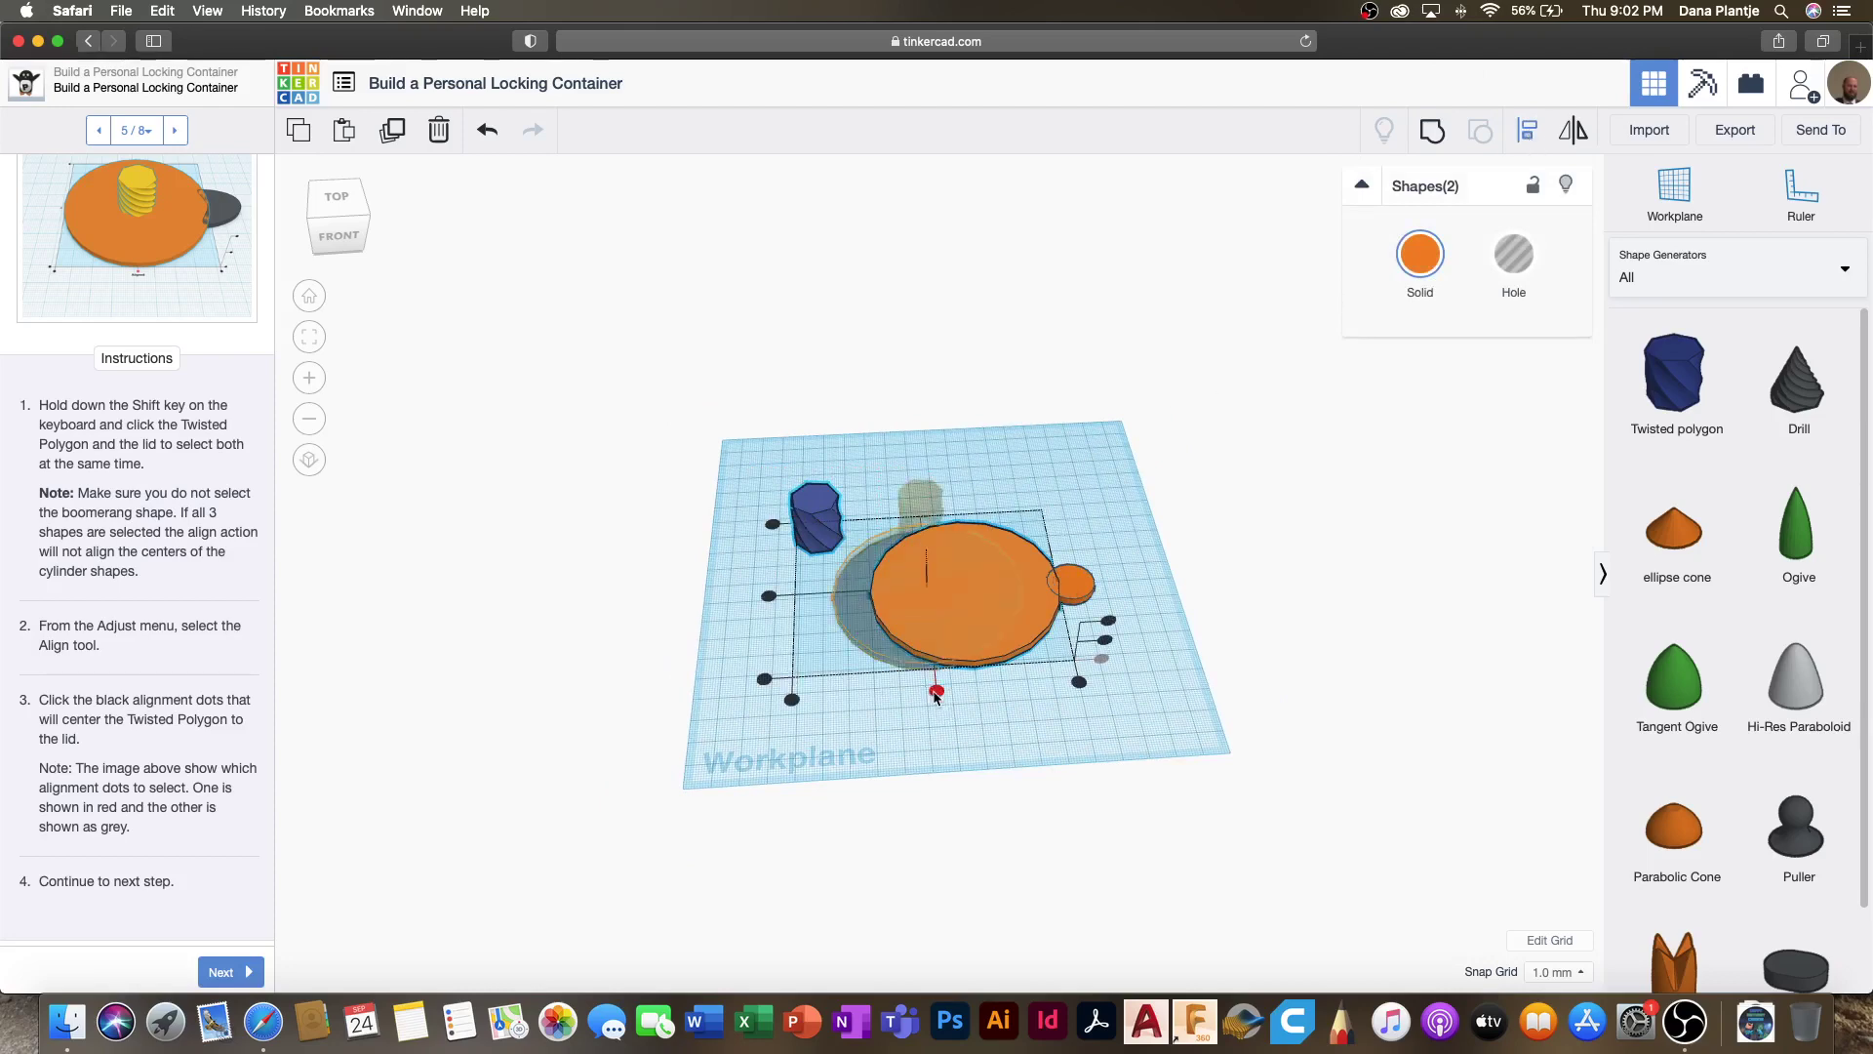
left_click(806, 593)
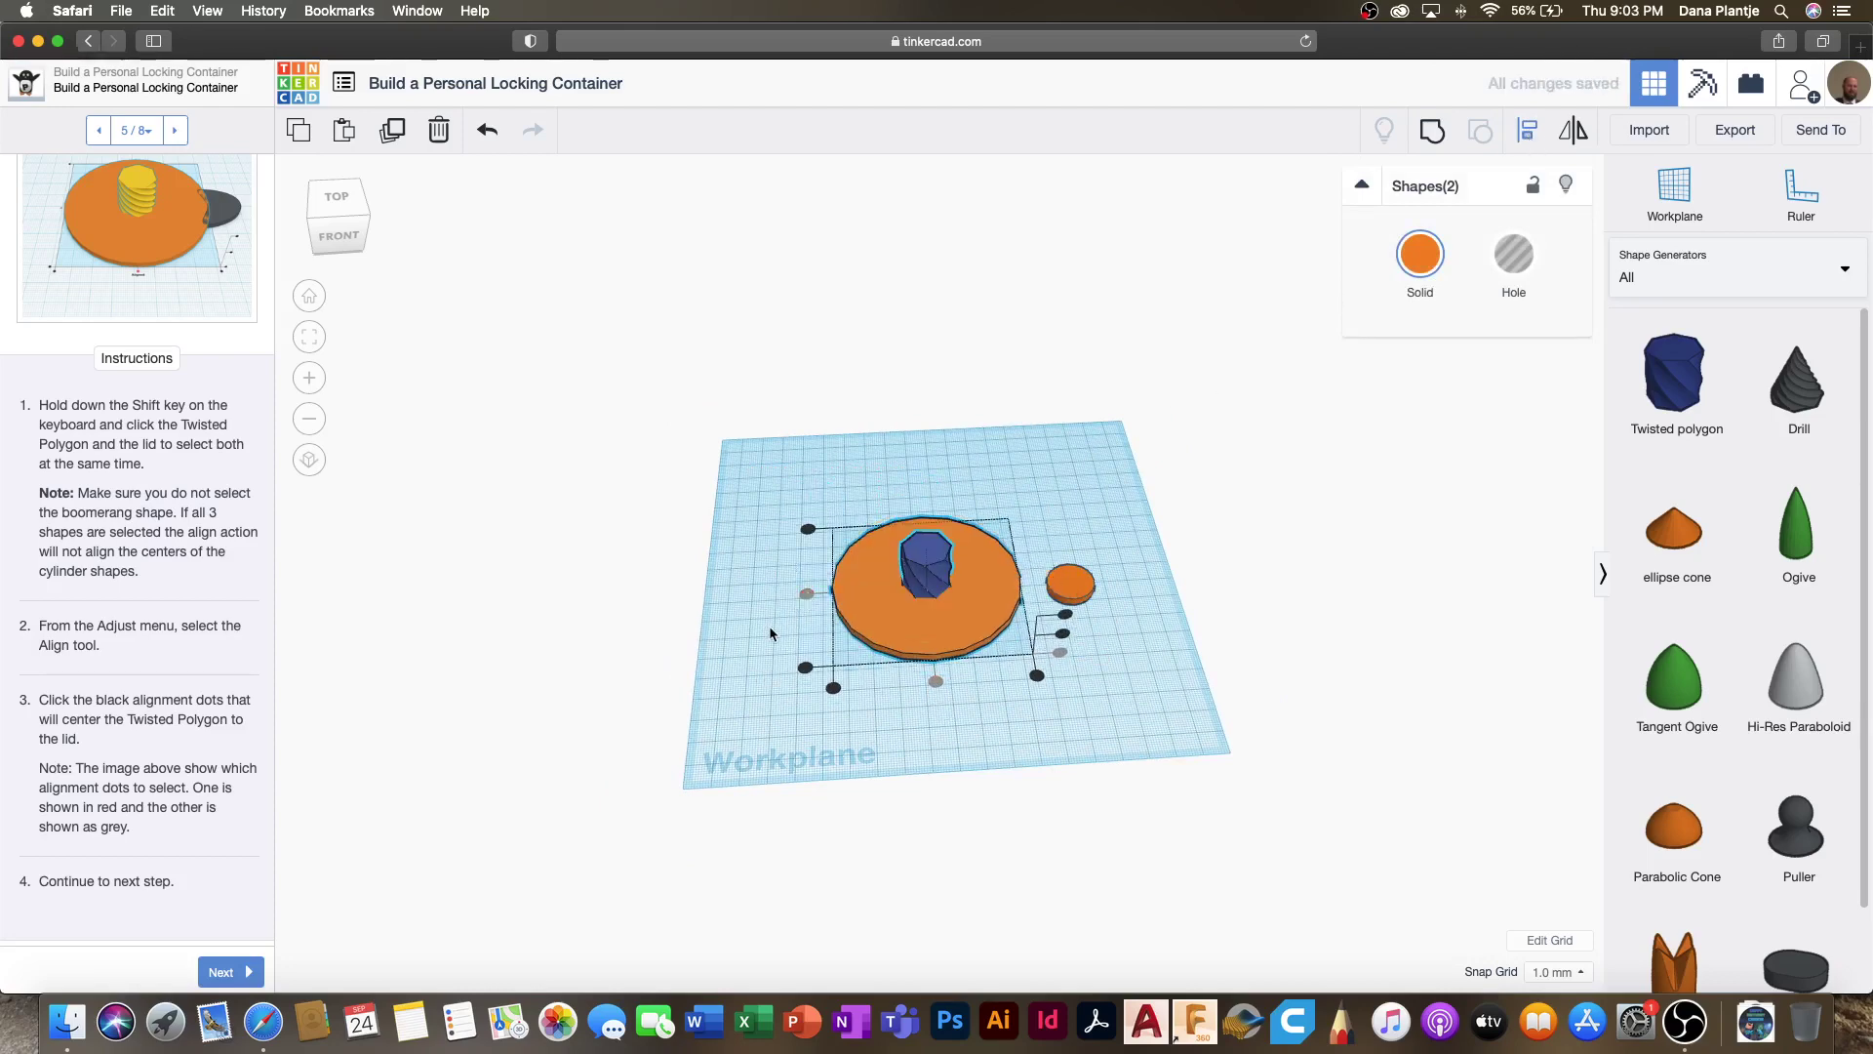
Step: Advance the project instructions to step 6 and read the values for configuring the threads
left_click(221, 973)
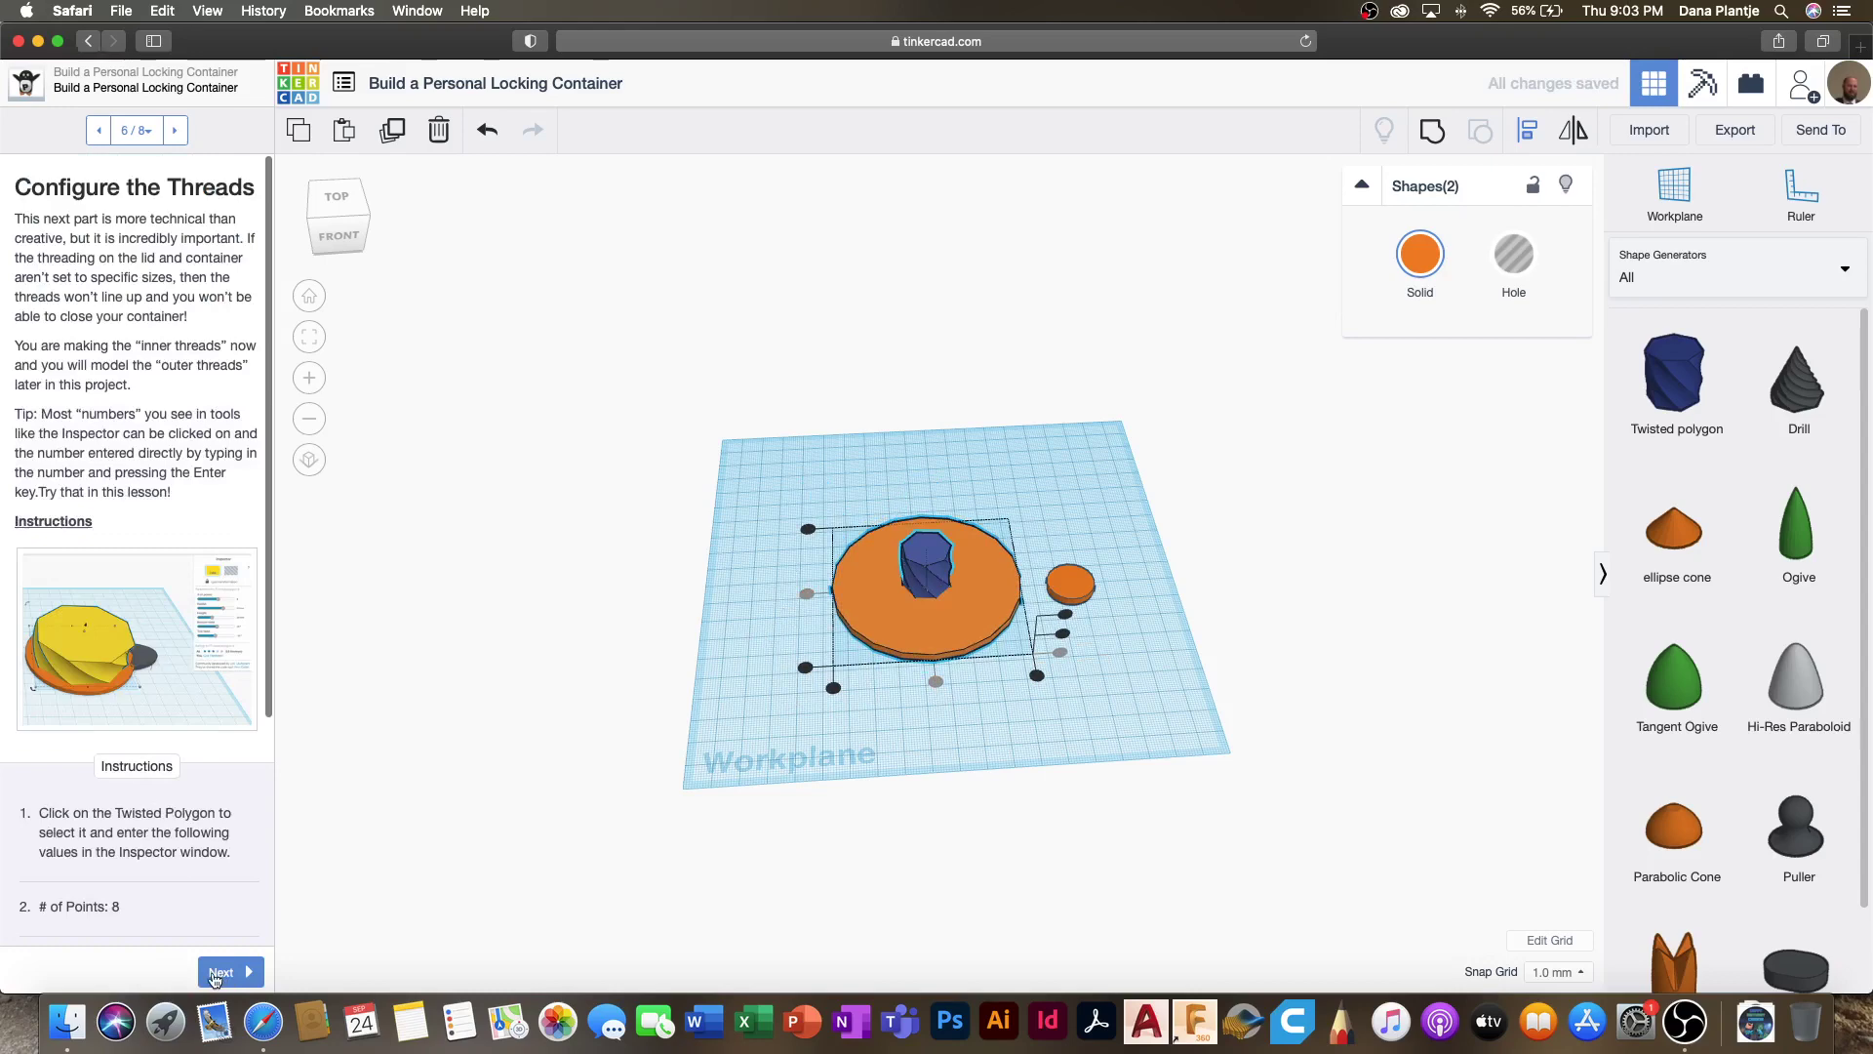
scroll(146, 827, "down", 5)
scroll(147, 827, "down", 2)
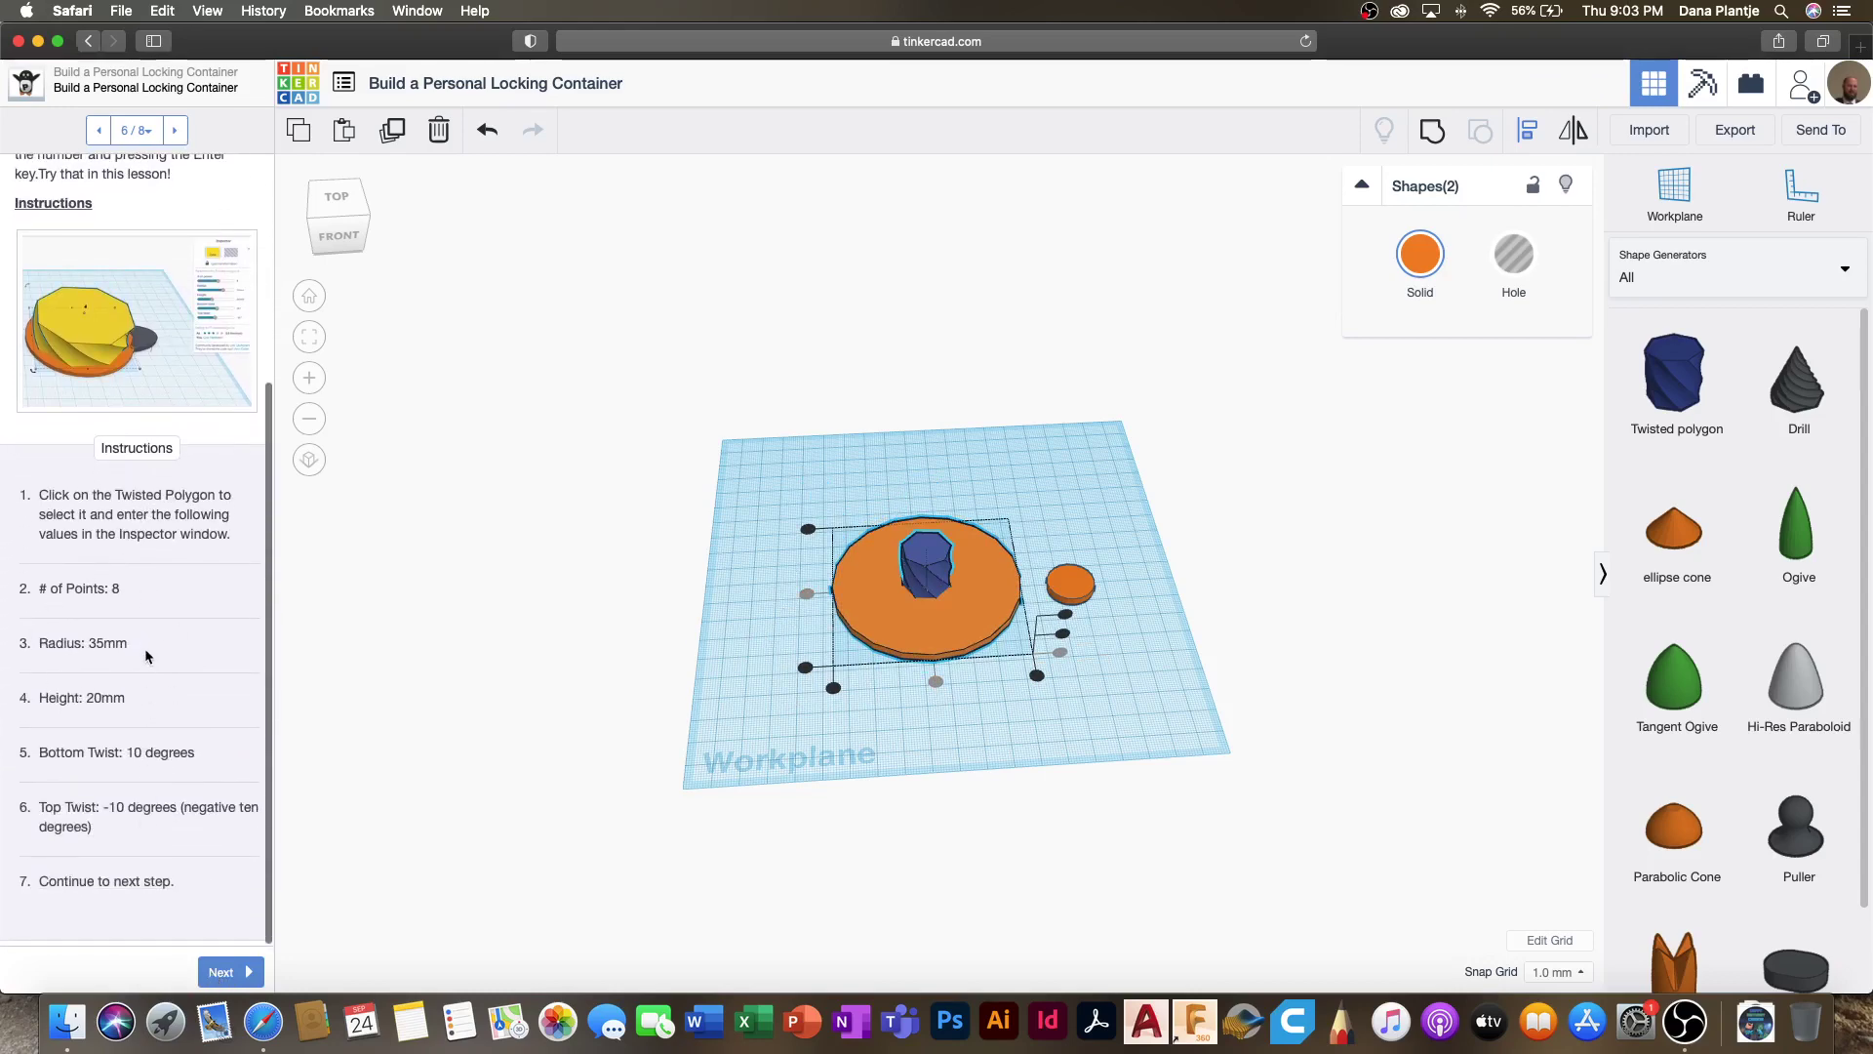
Step: Set the twisted polygon to 8 points, a 35 mm radius and a 20 mm height
left_click(769, 563)
left_click(926, 571)
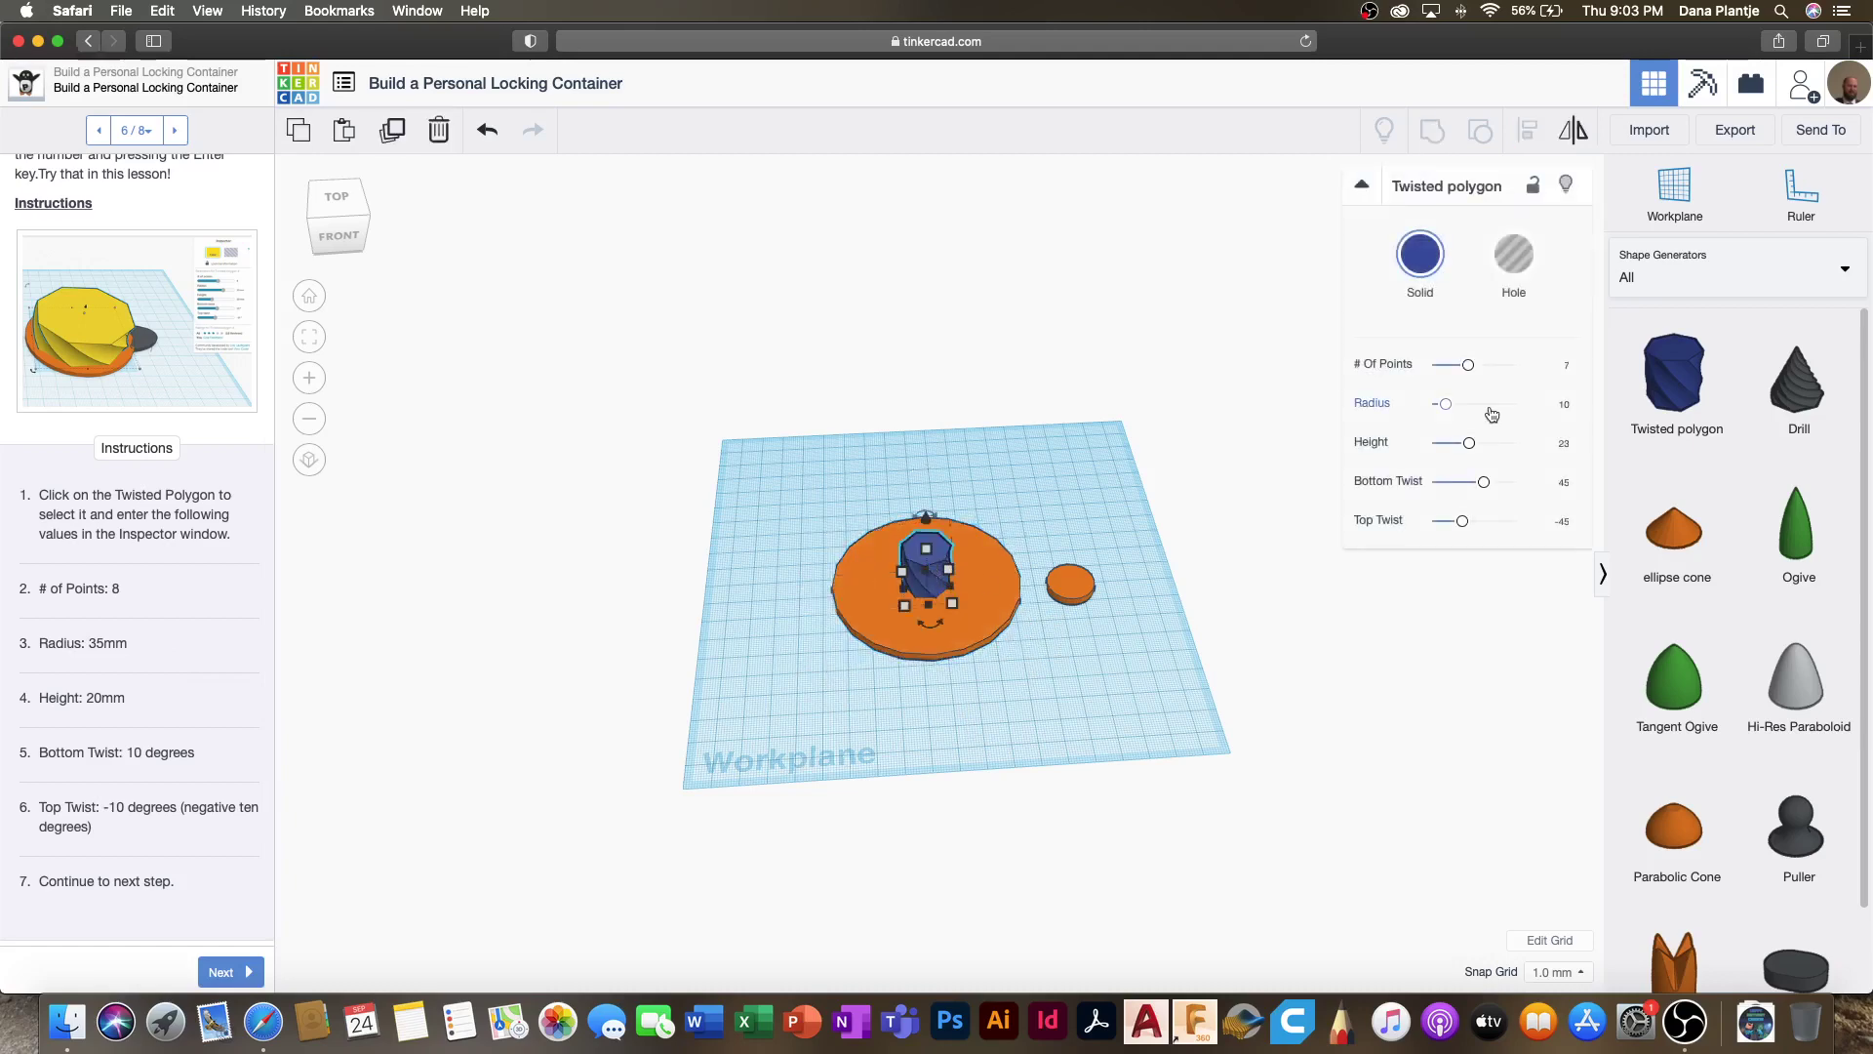
left_click(1566, 366)
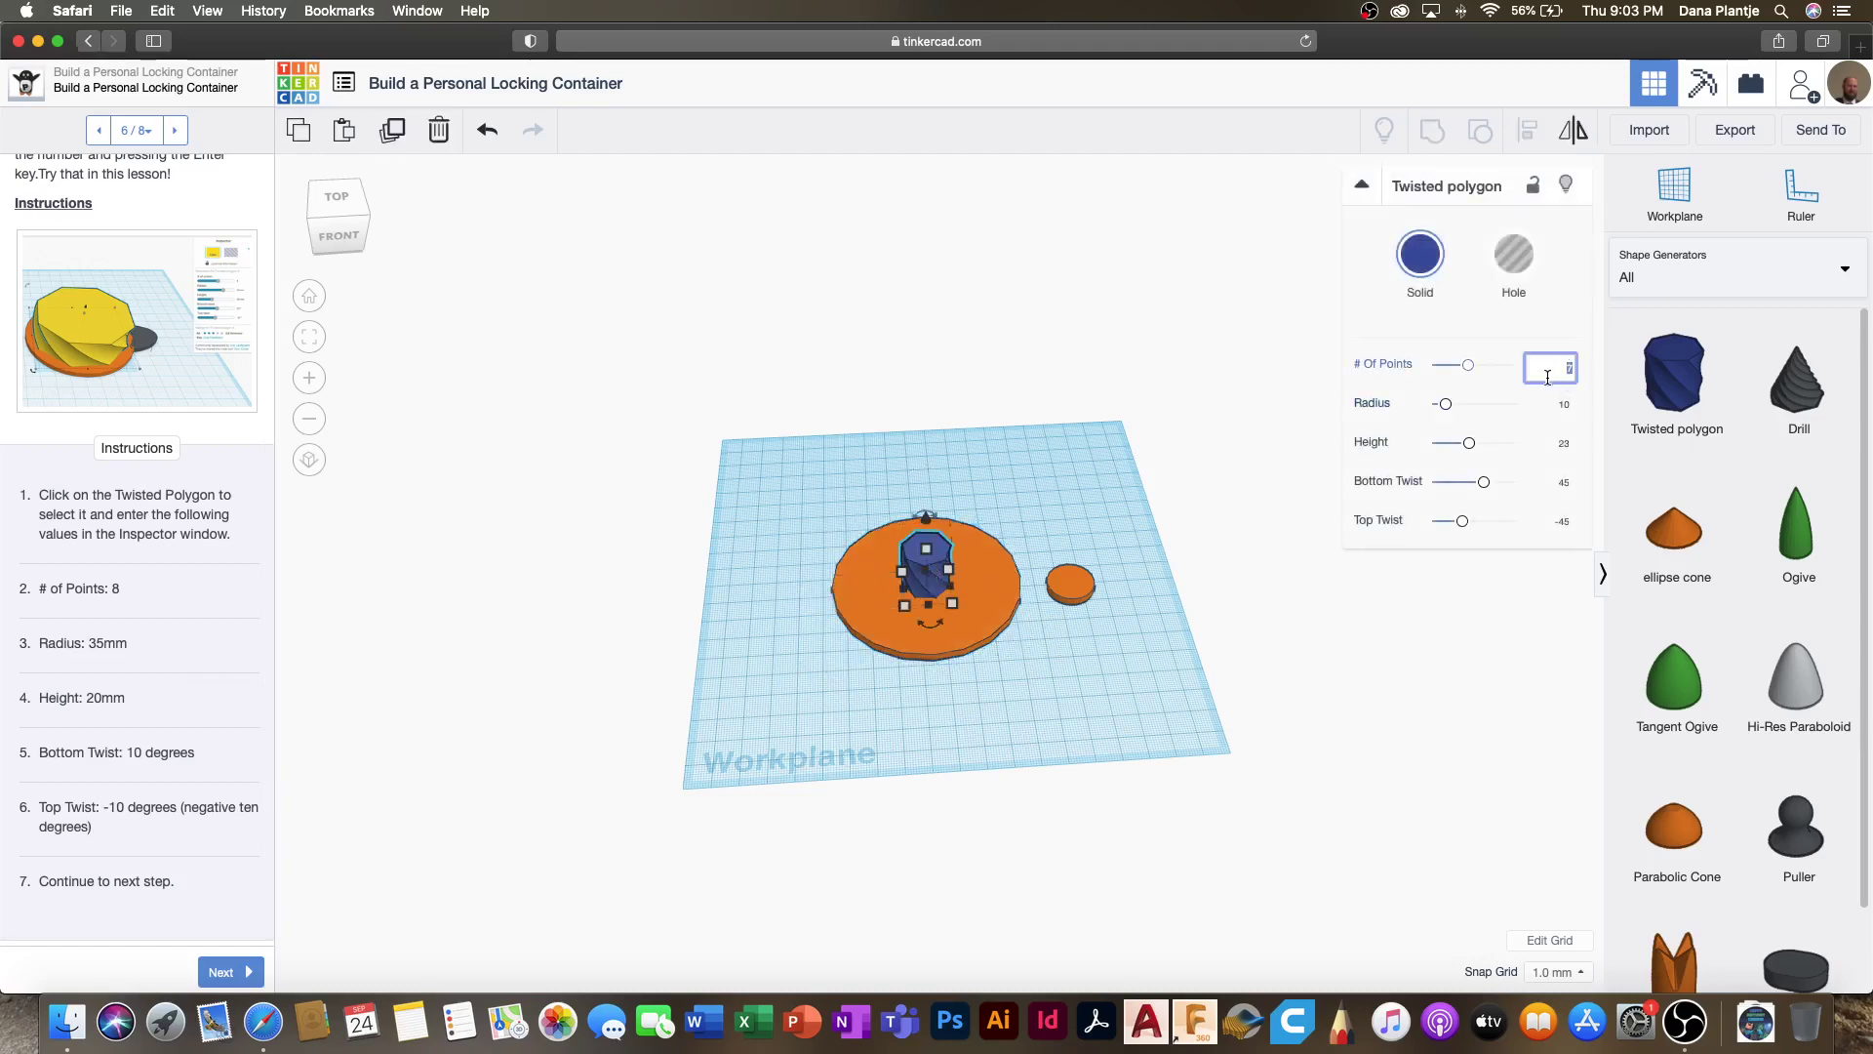
type("8")
key("Return")
left_click(1557, 404)
type("35")
left_click(1561, 445)
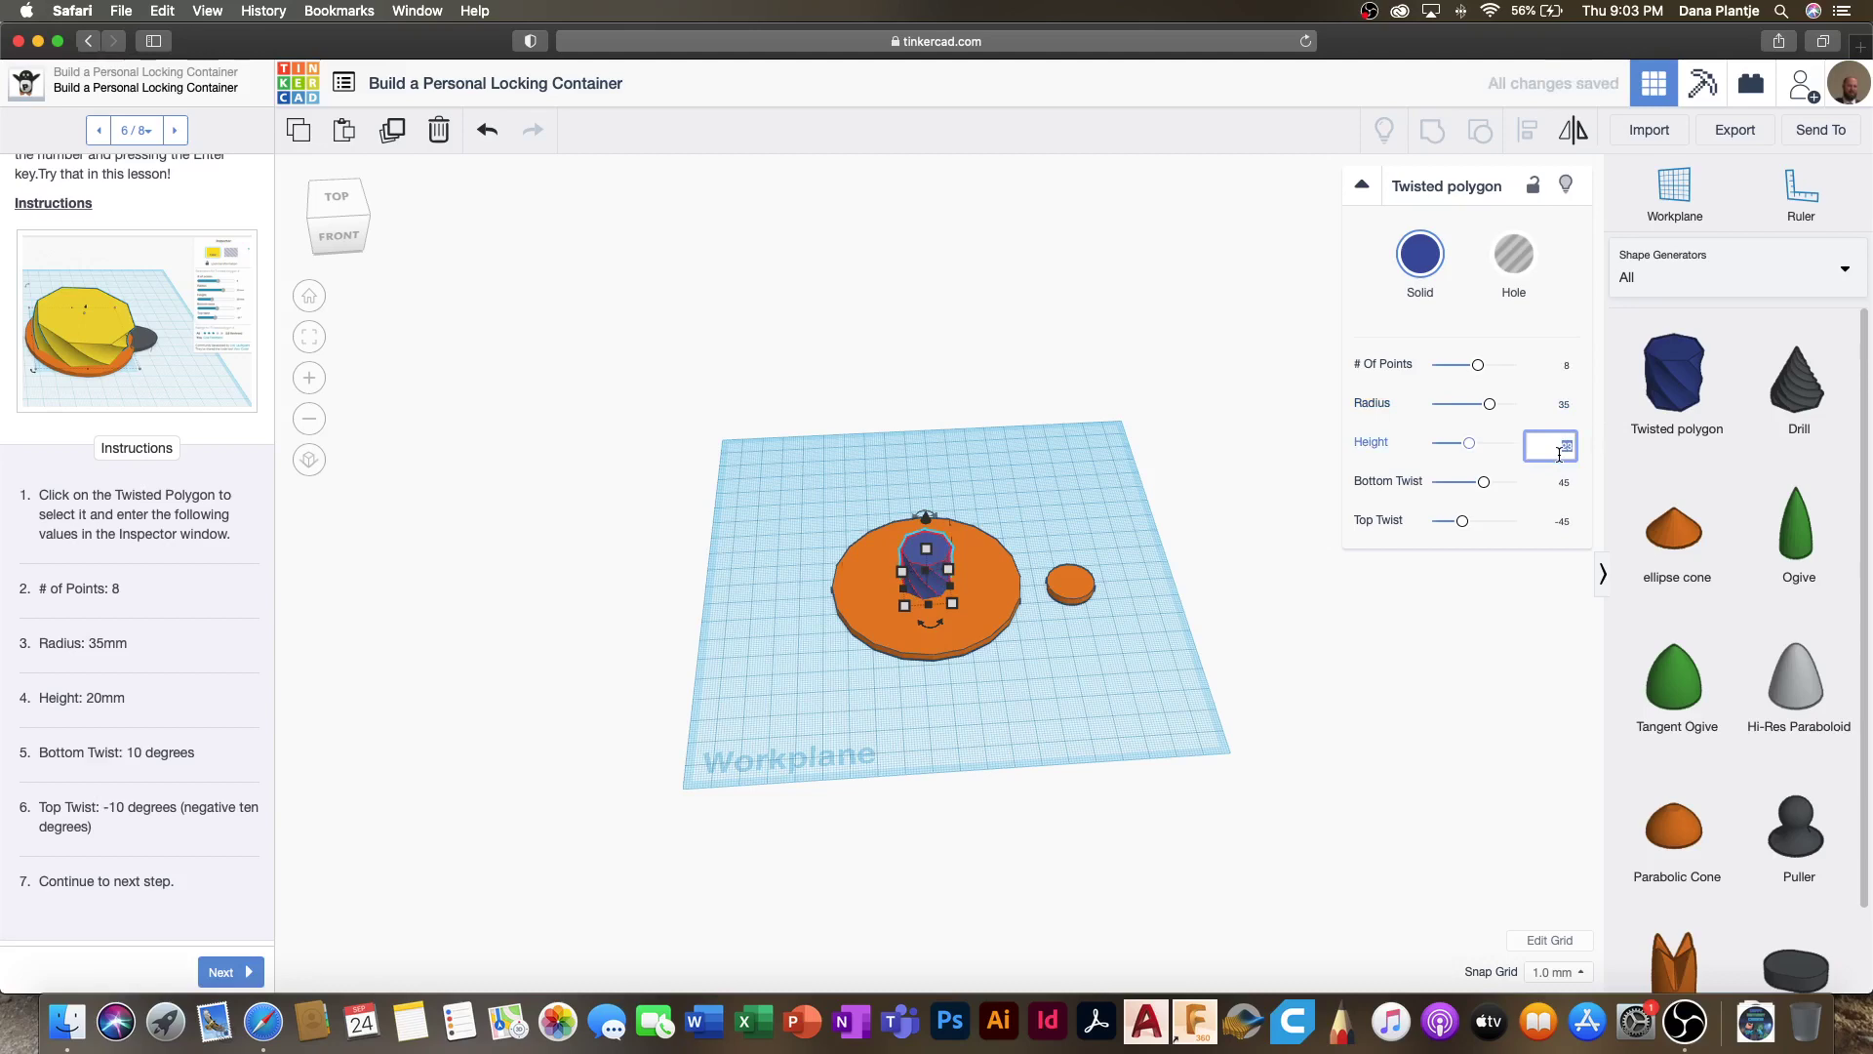
type("20")
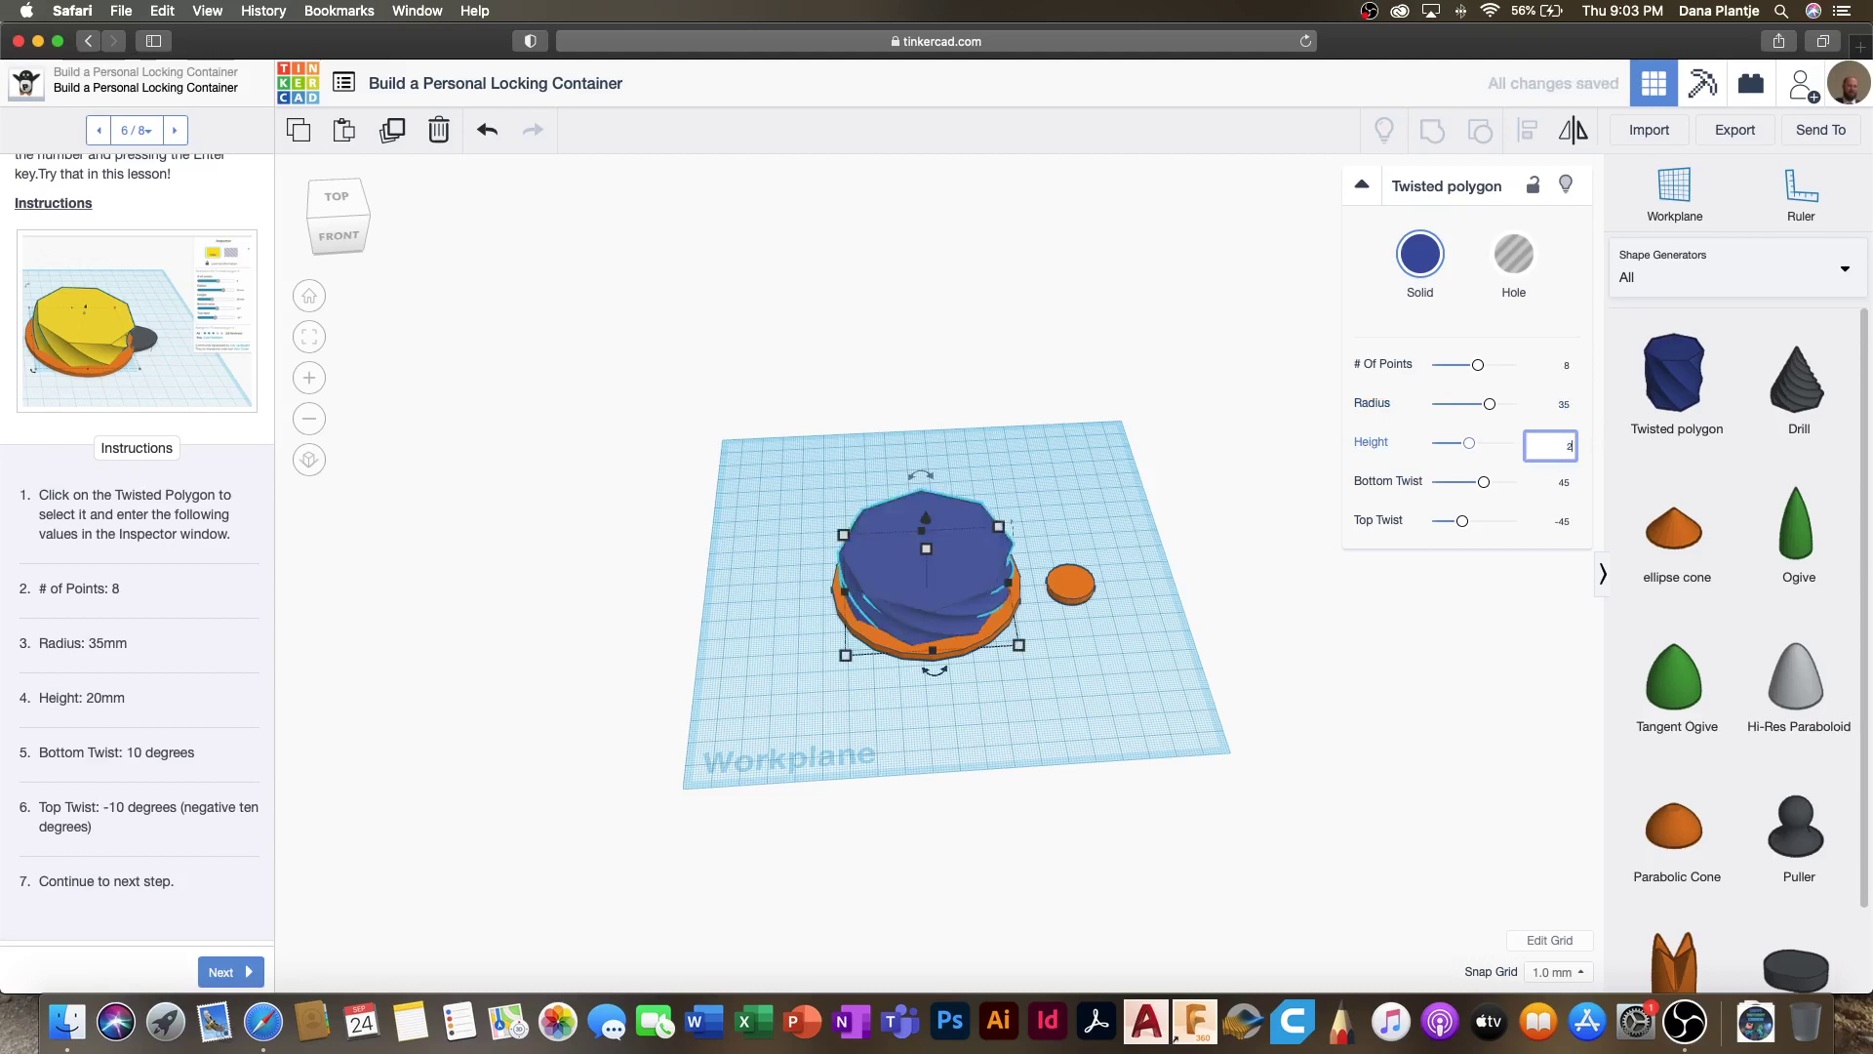
Step: Set the twisted polygon's bottom twist to 10 degrees and its top twist to -10 degrees
left_click(1561, 480)
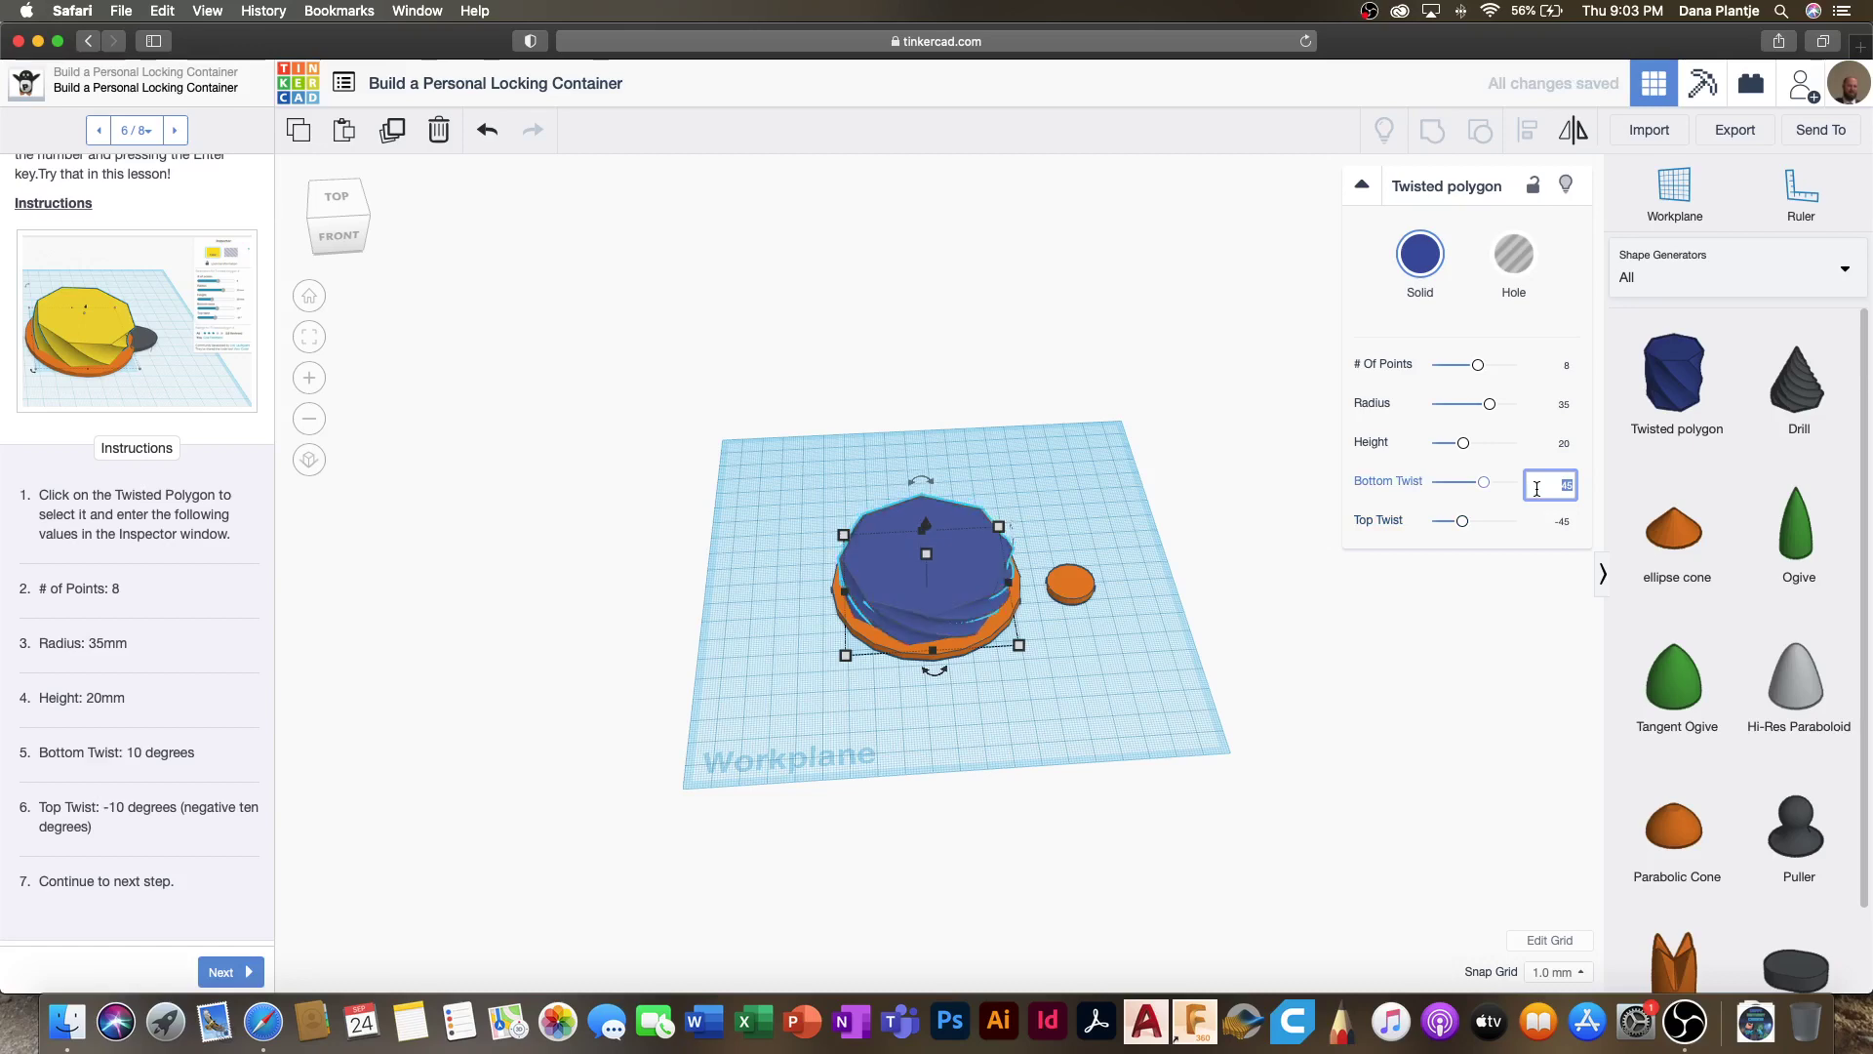
type("10")
key("Tab")
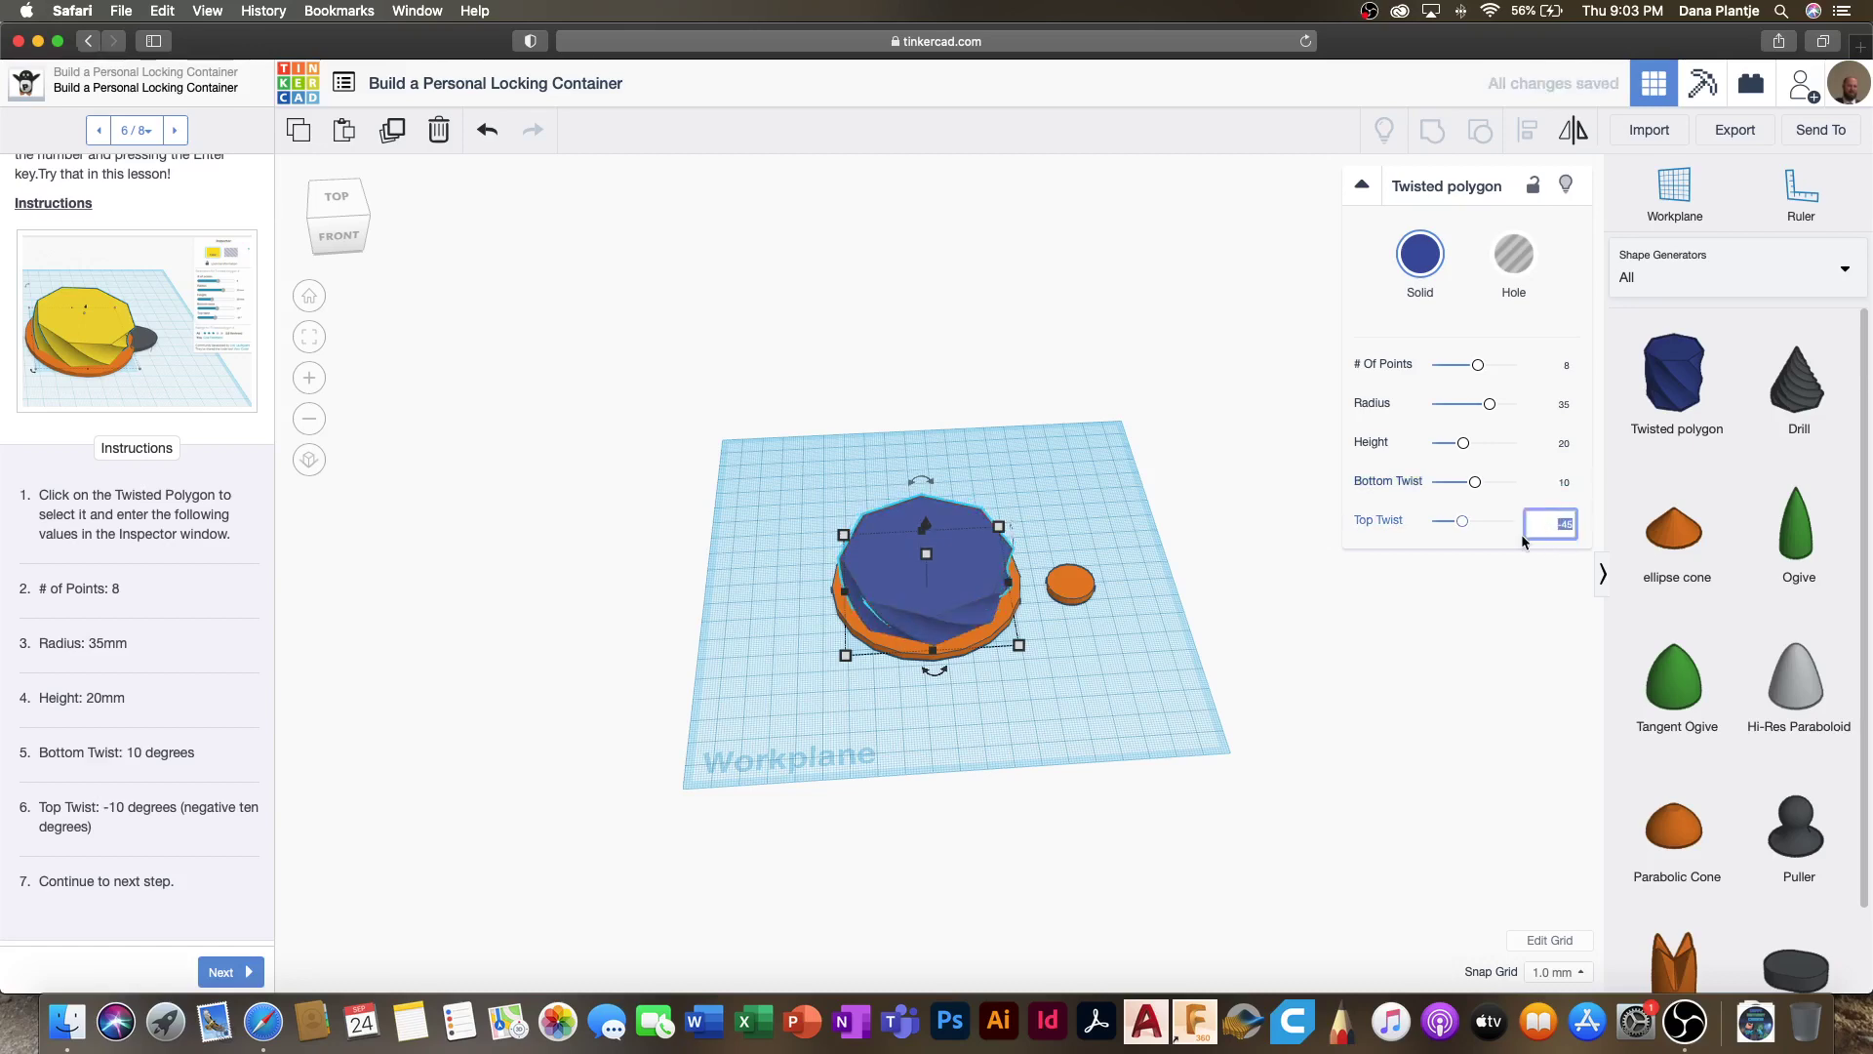
type("-10")
key("Return")
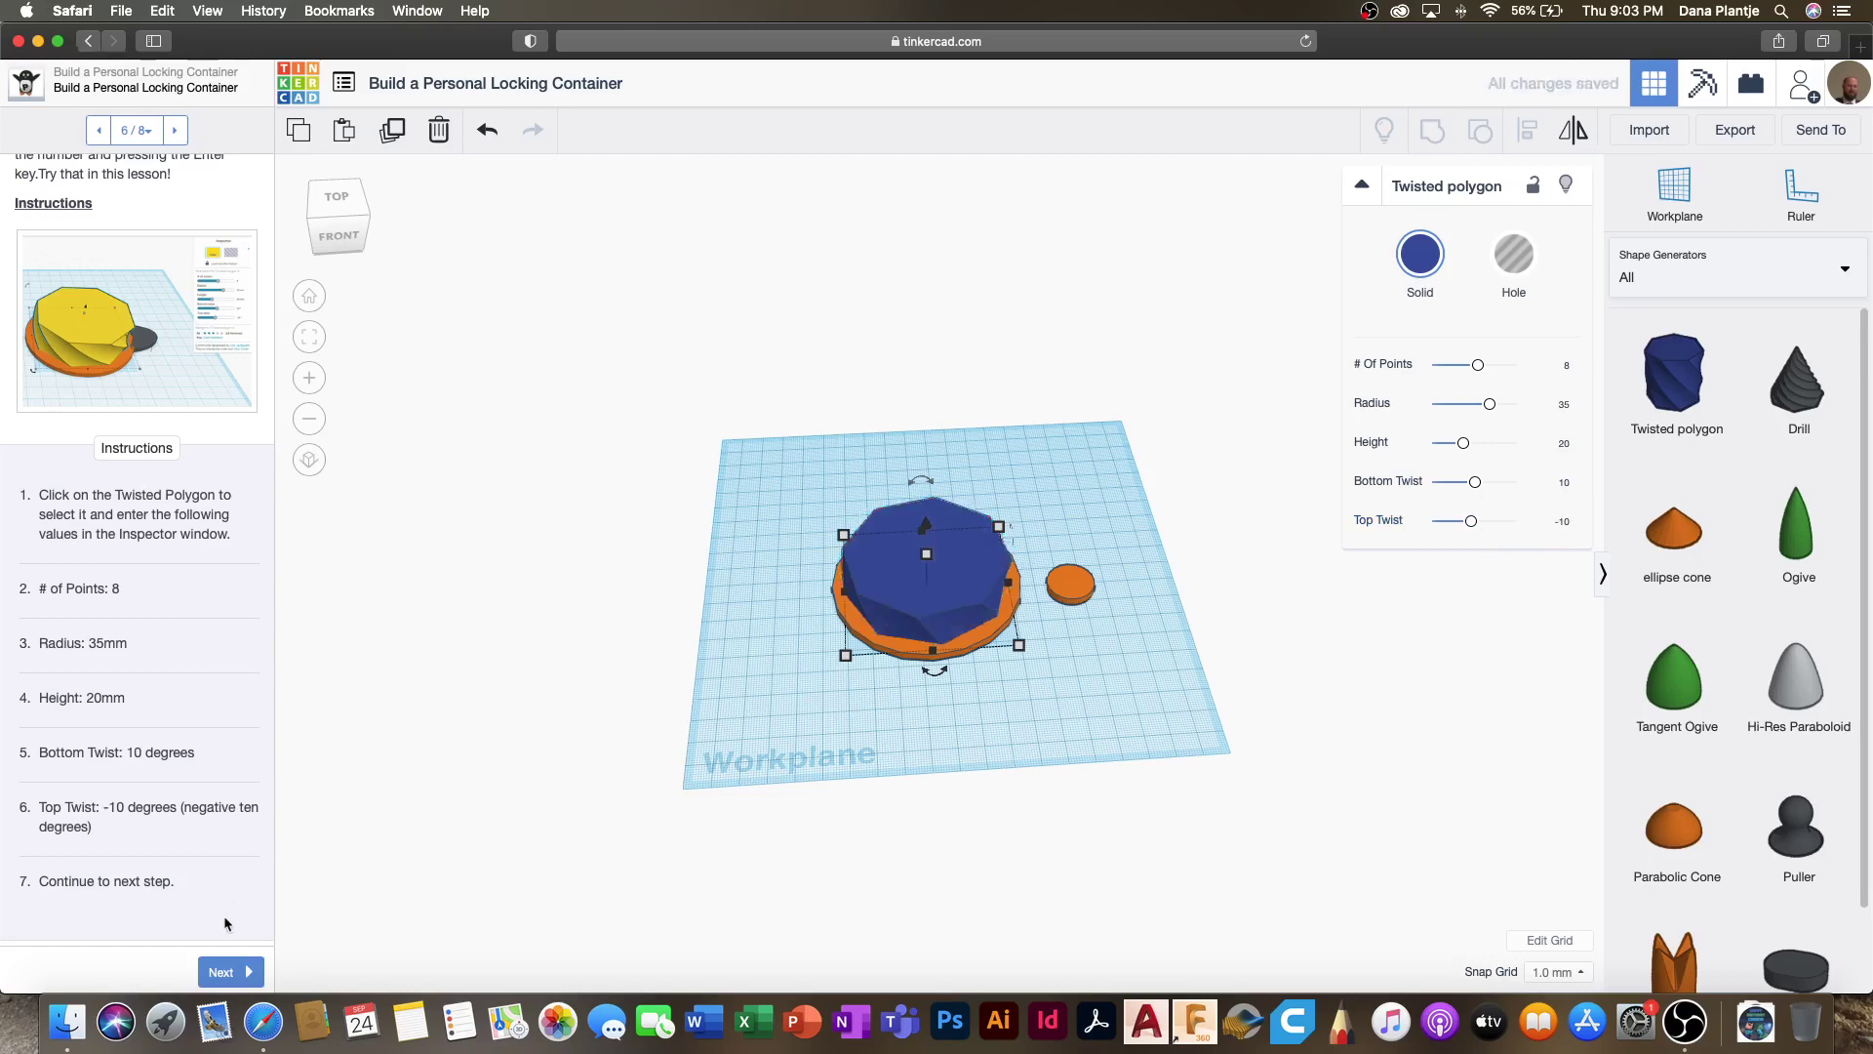
Step: Advance the project instructions to step 7 and group the twisted polygon with the lid disc
left_click(222, 972)
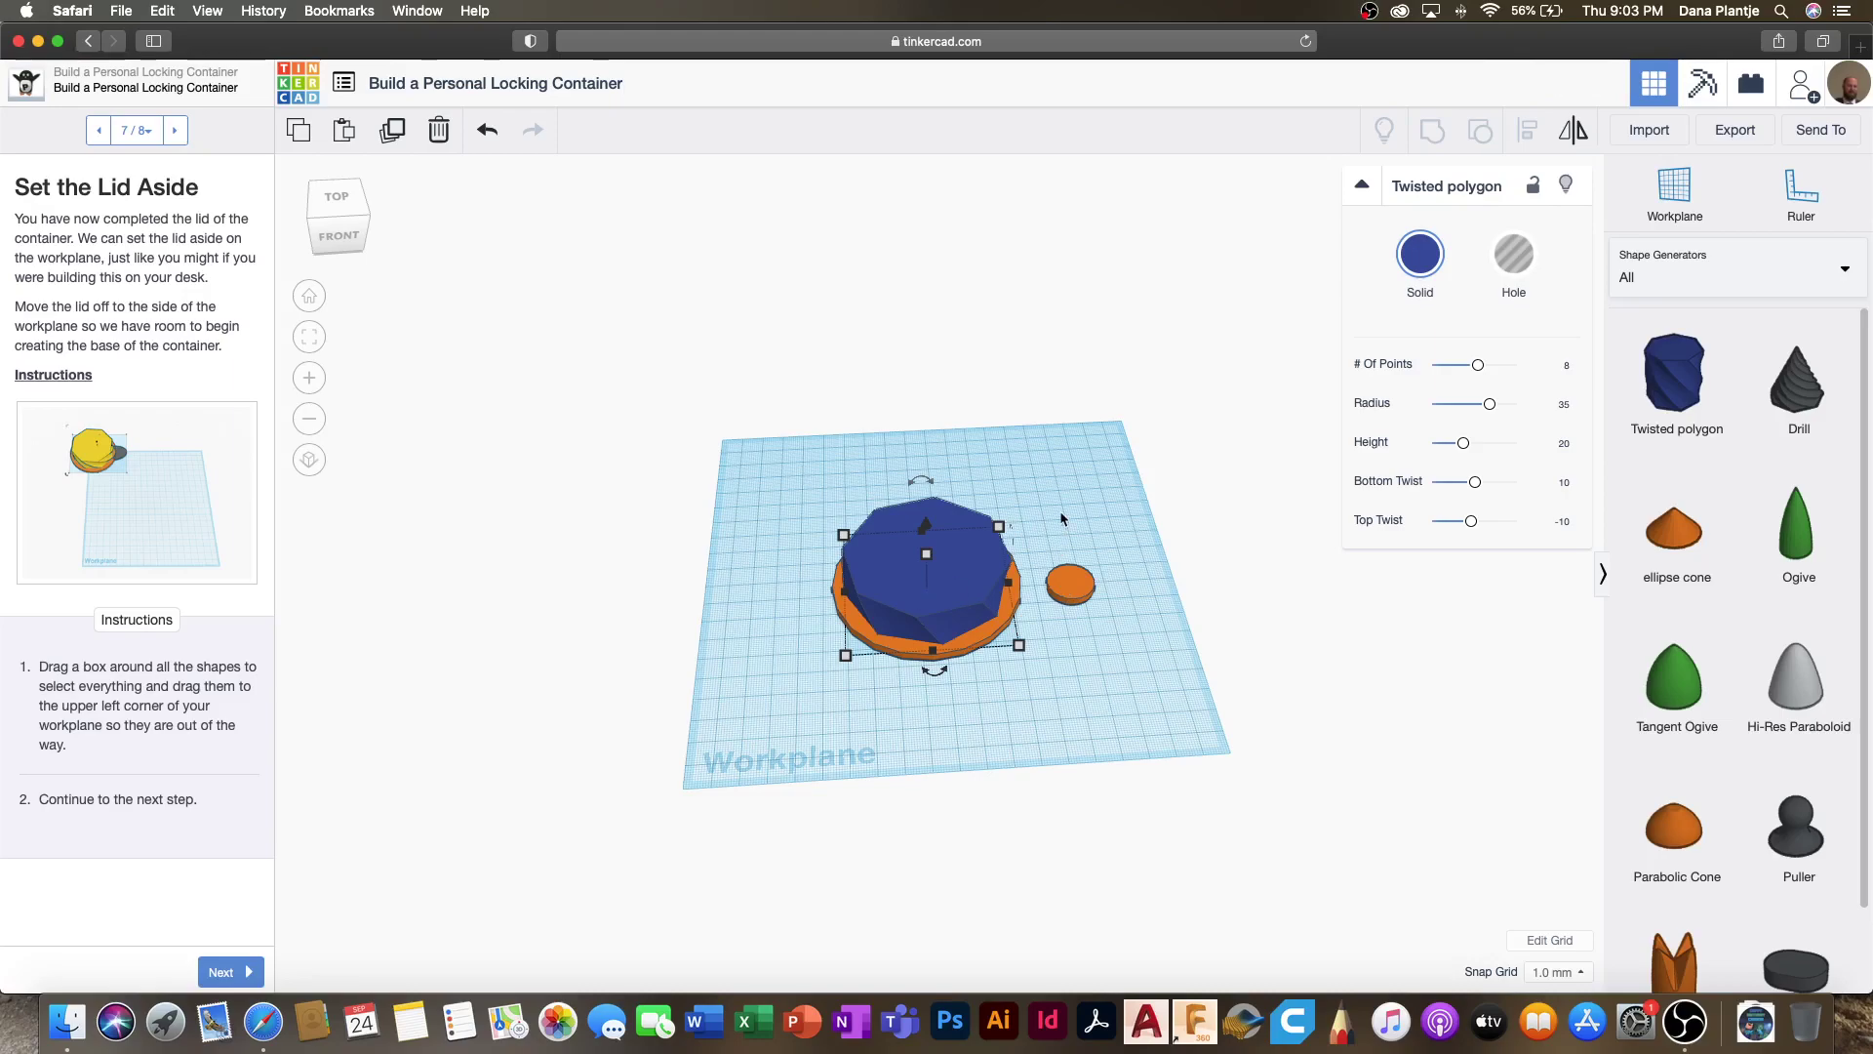
scroll(1035, 563, "up", 10)
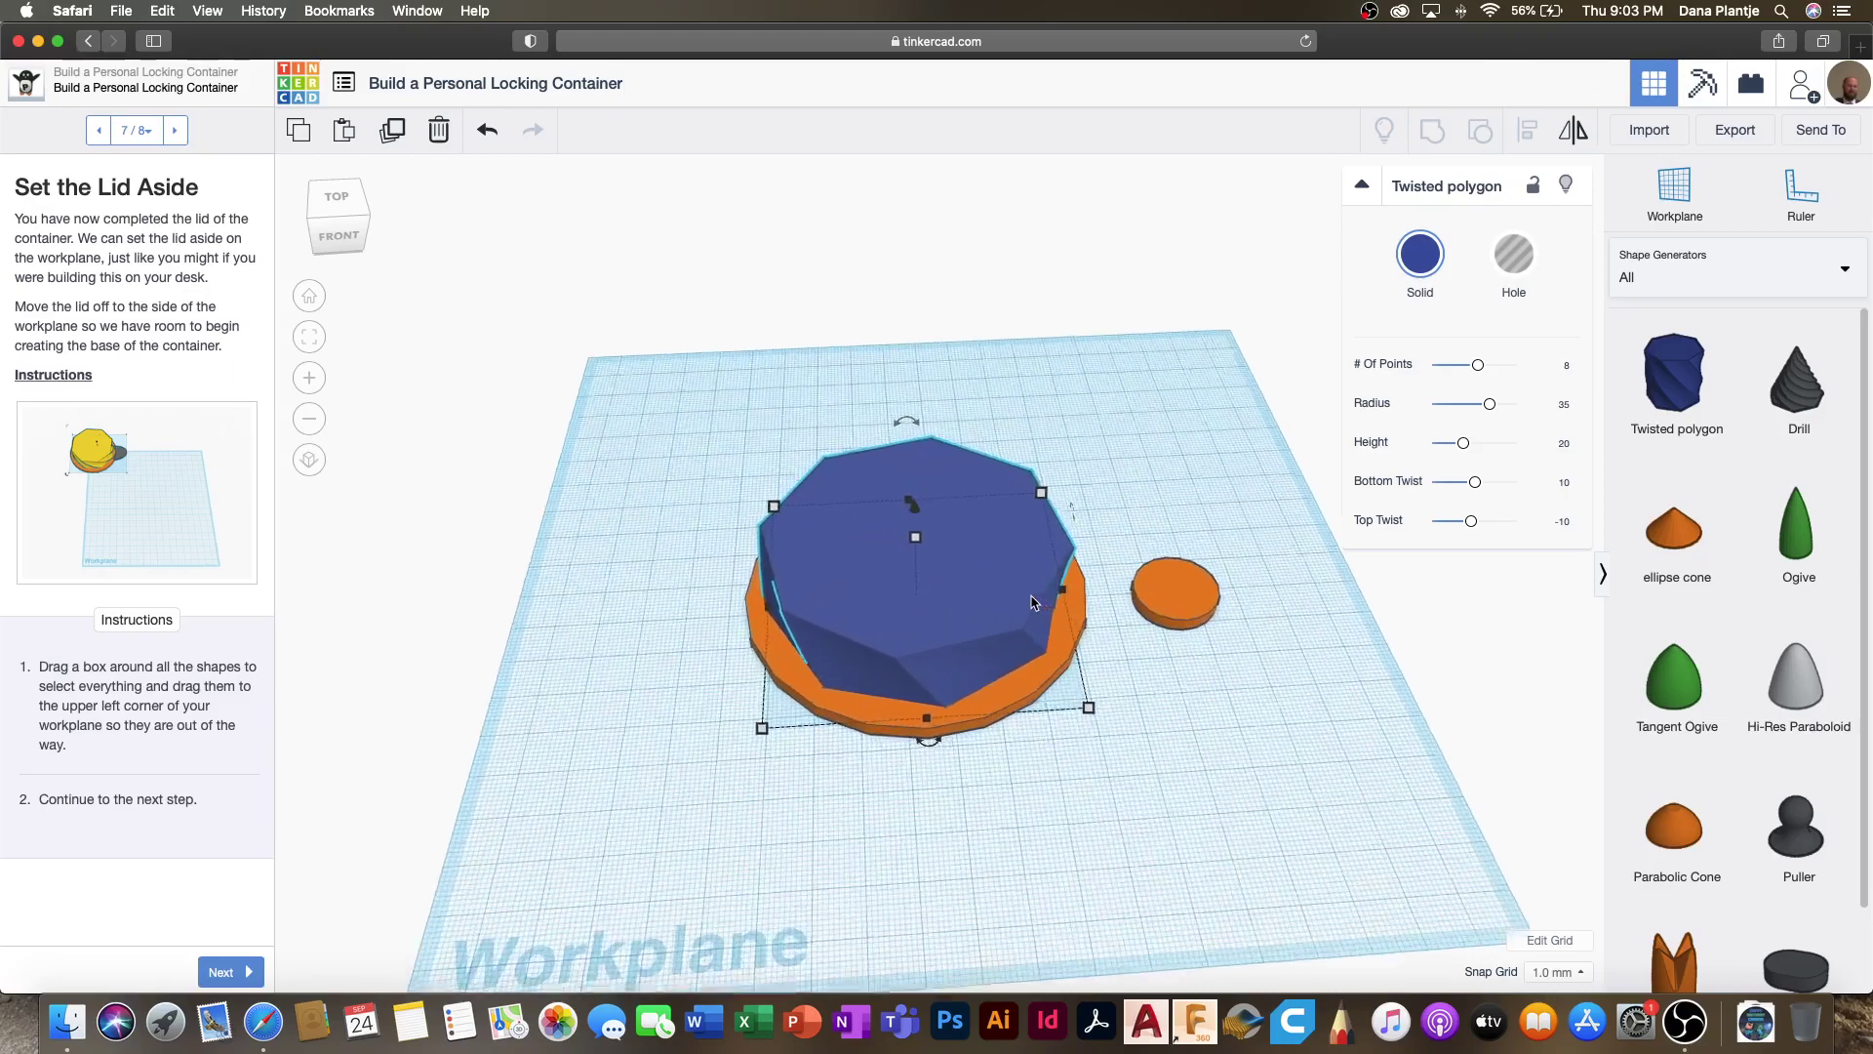
right_click_drag(1242, 711, 1107, 667)
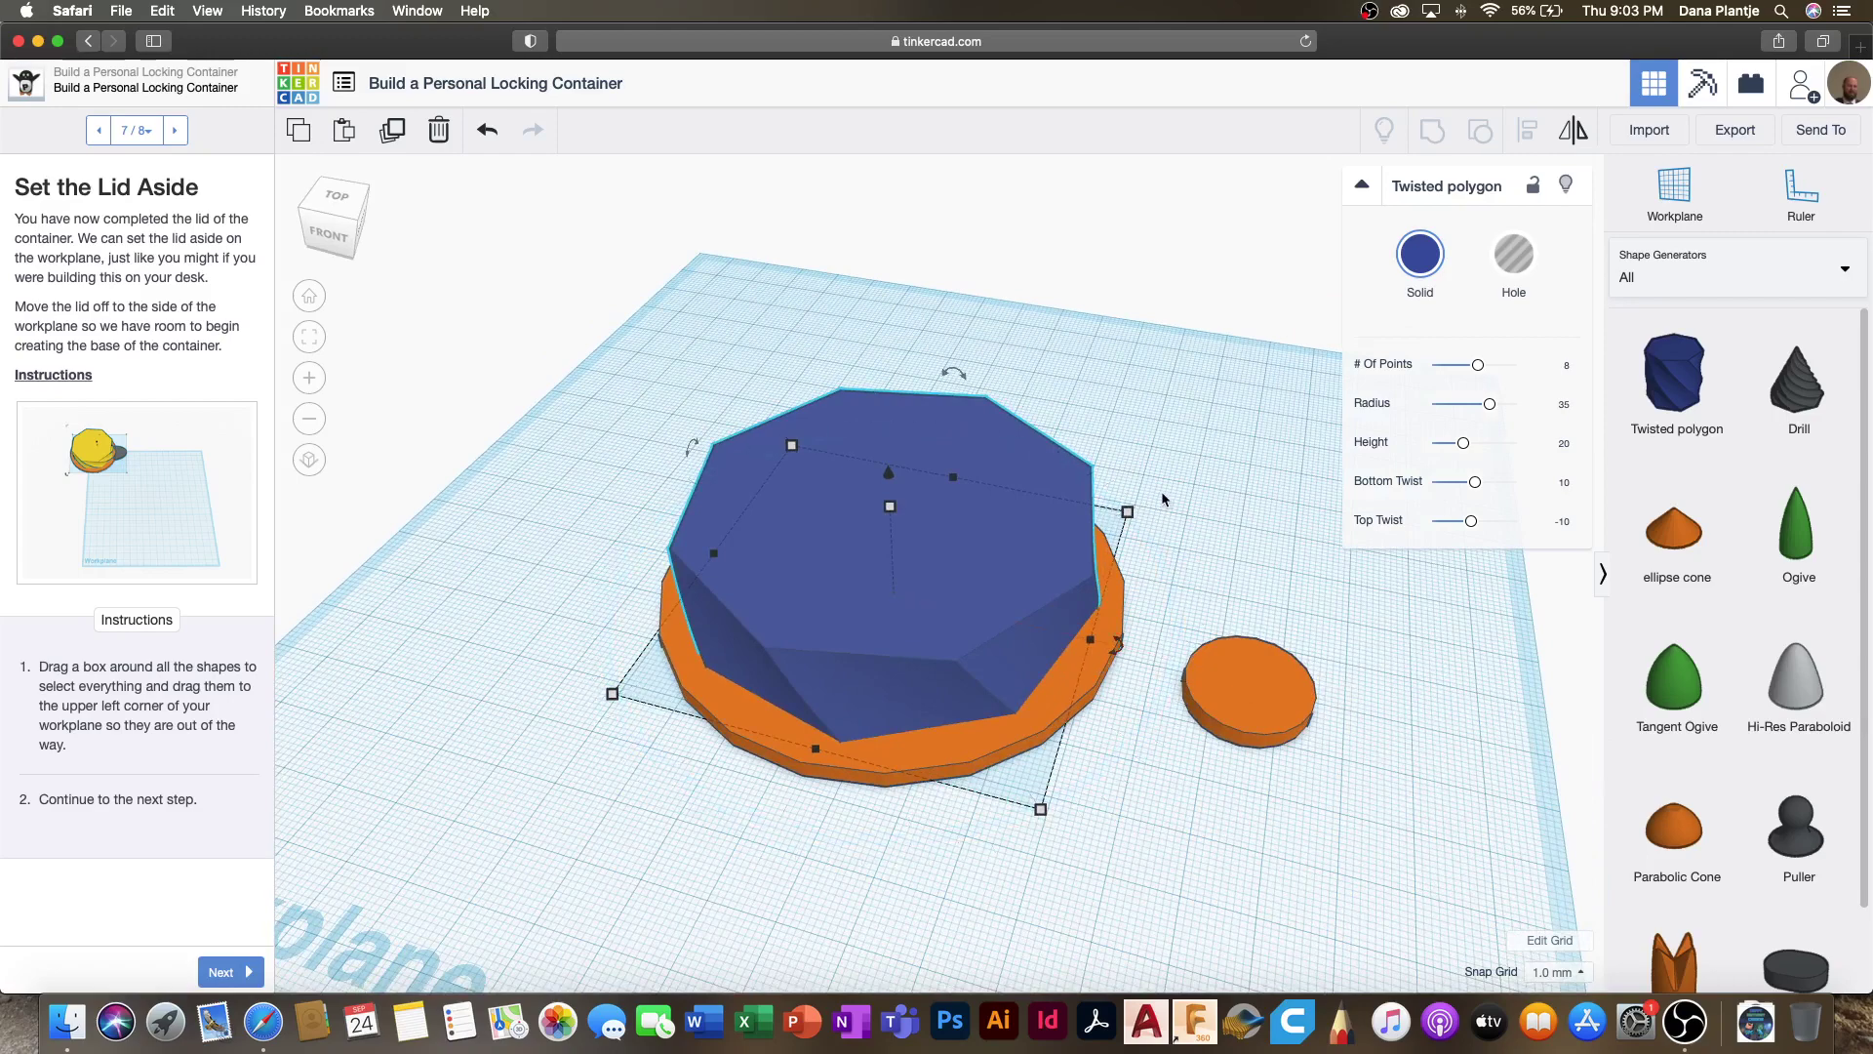
left_click_drag(1174, 420, 941, 575)
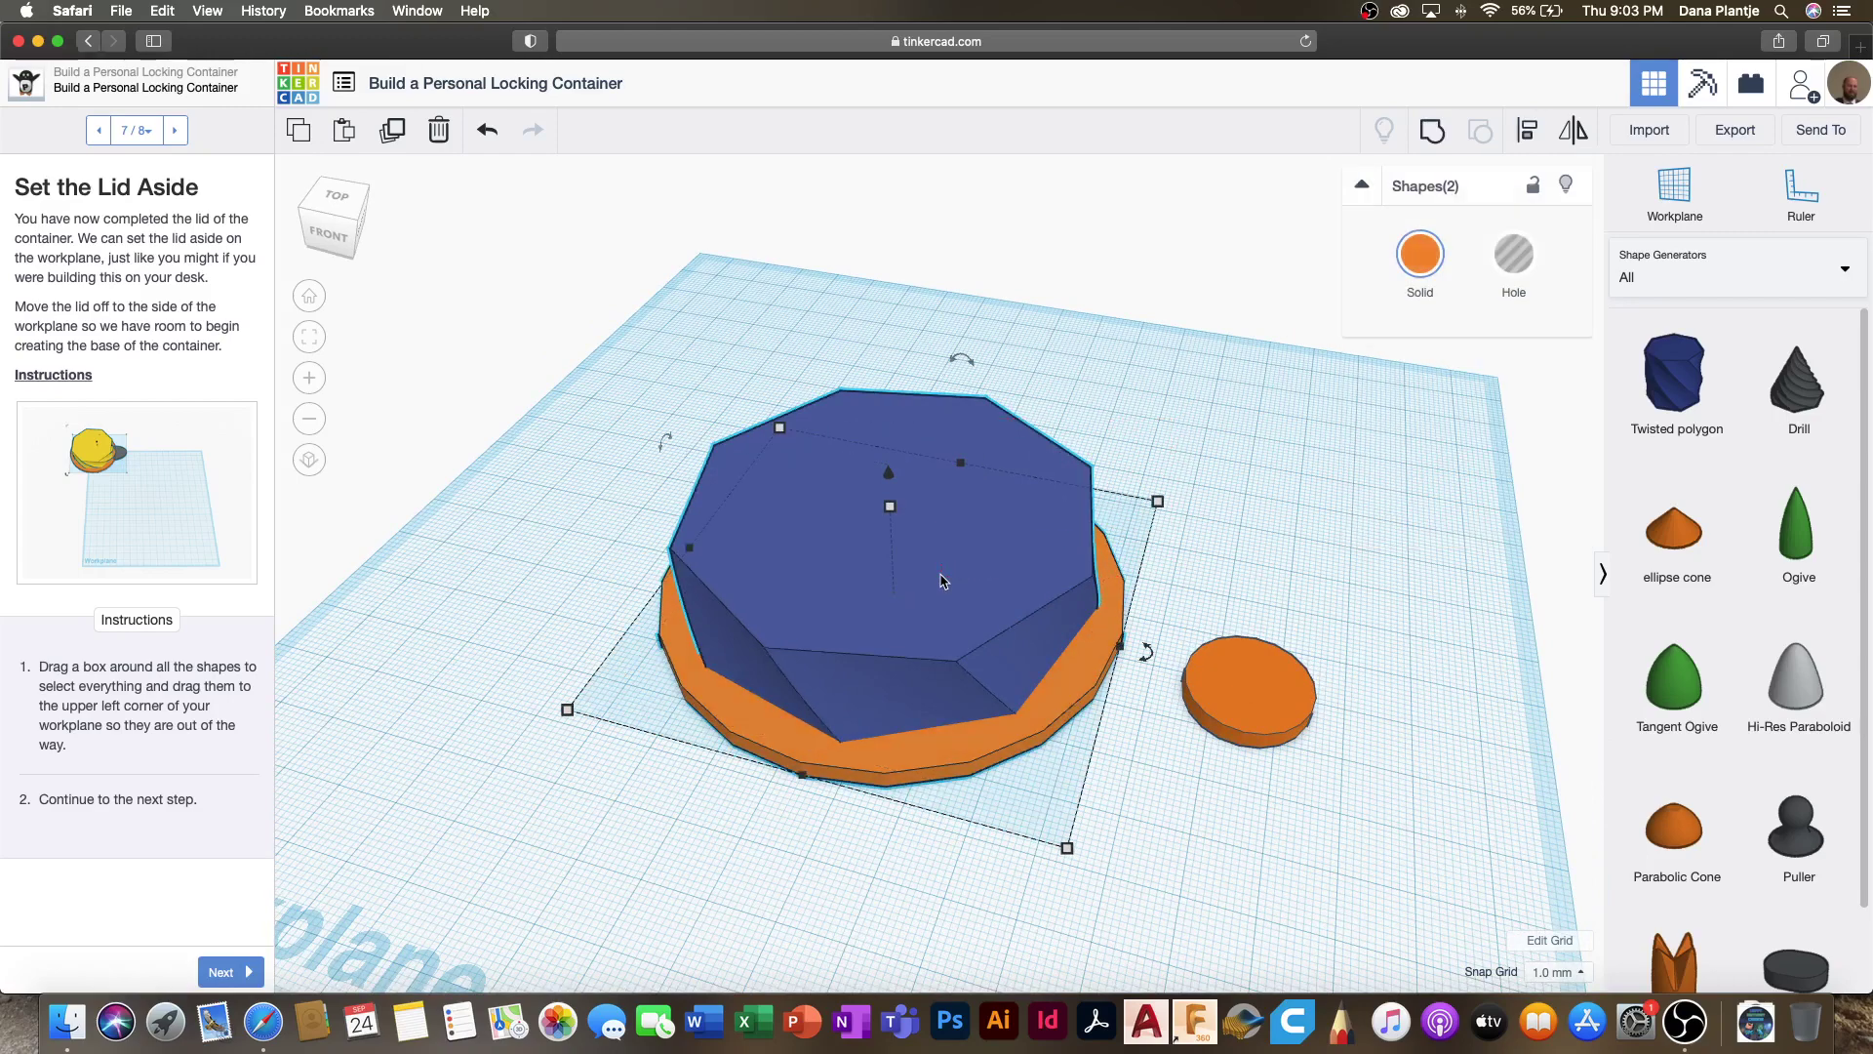
left_click(1431, 131)
scroll(1254, 505, "down", 1)
scroll(1254, 507, "down", 1)
left_click(1243, 506)
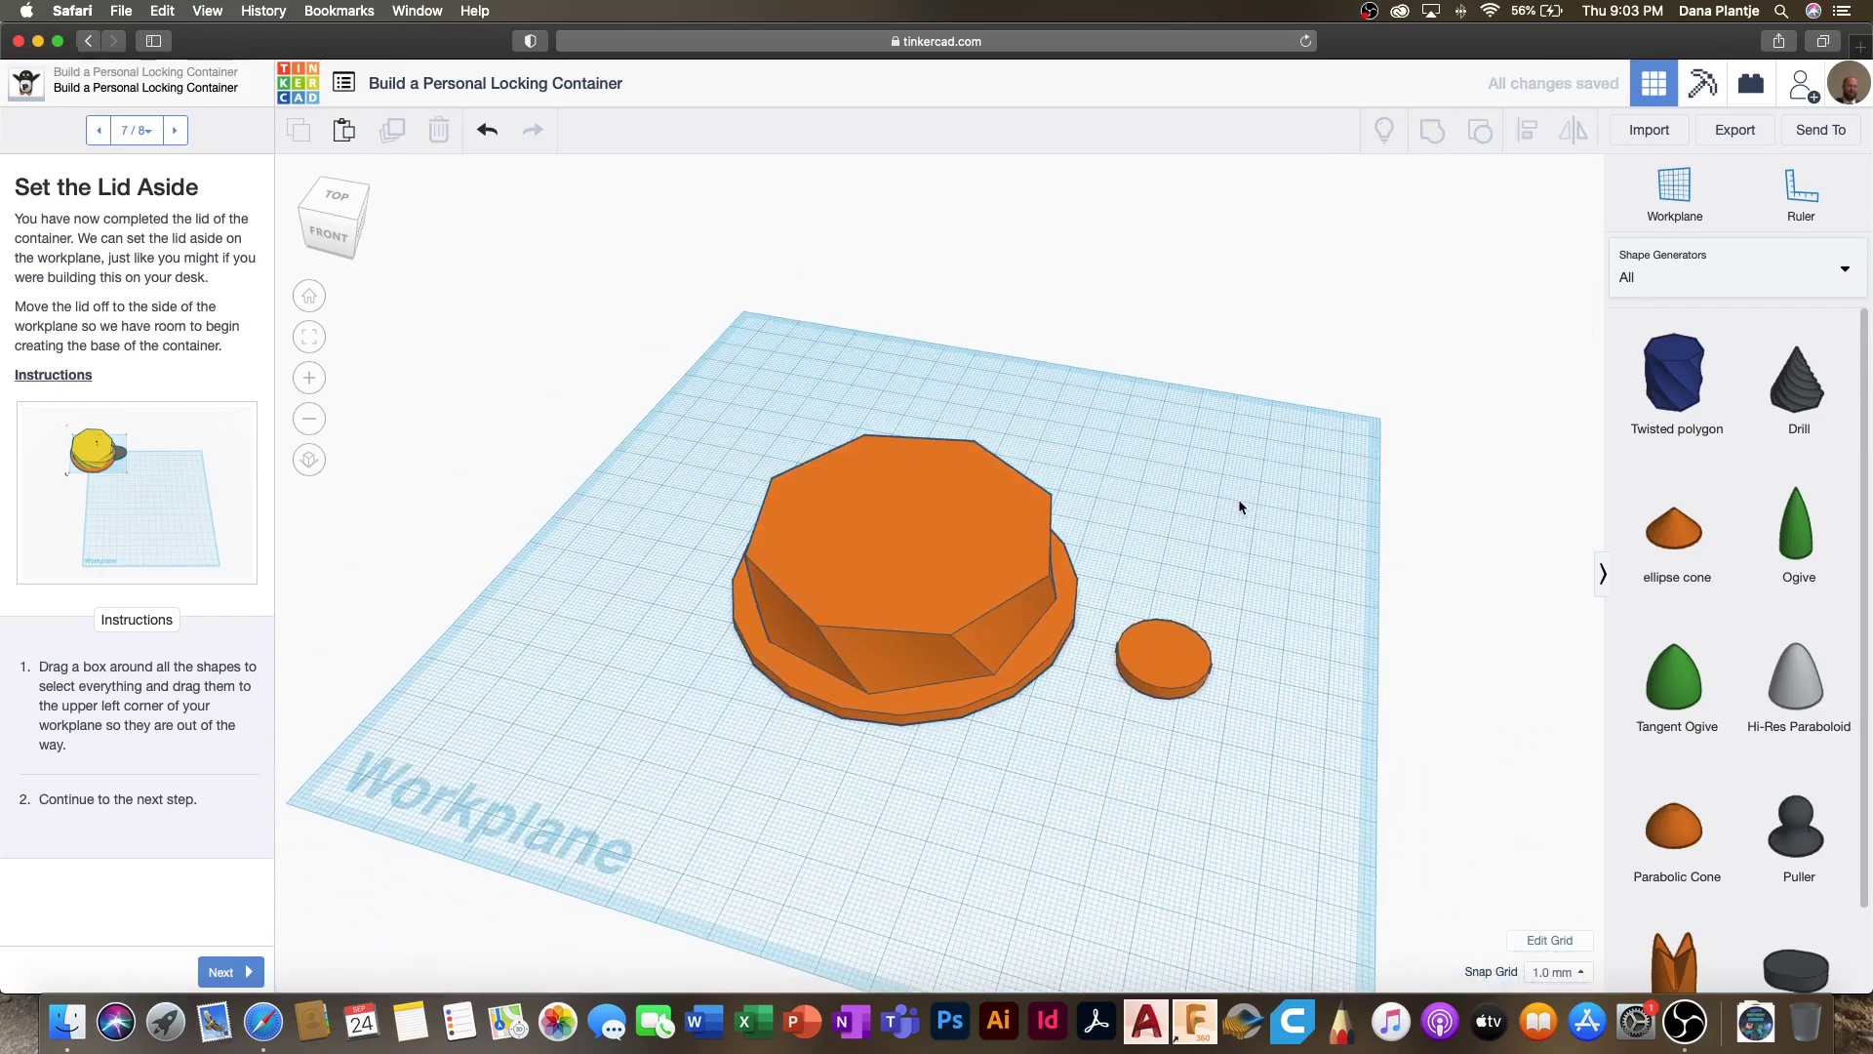
Step: Align the grouped lid and the small tab disc on their front-to-back centres and flush at their right edges
left_click_drag(1275, 503, 905, 687)
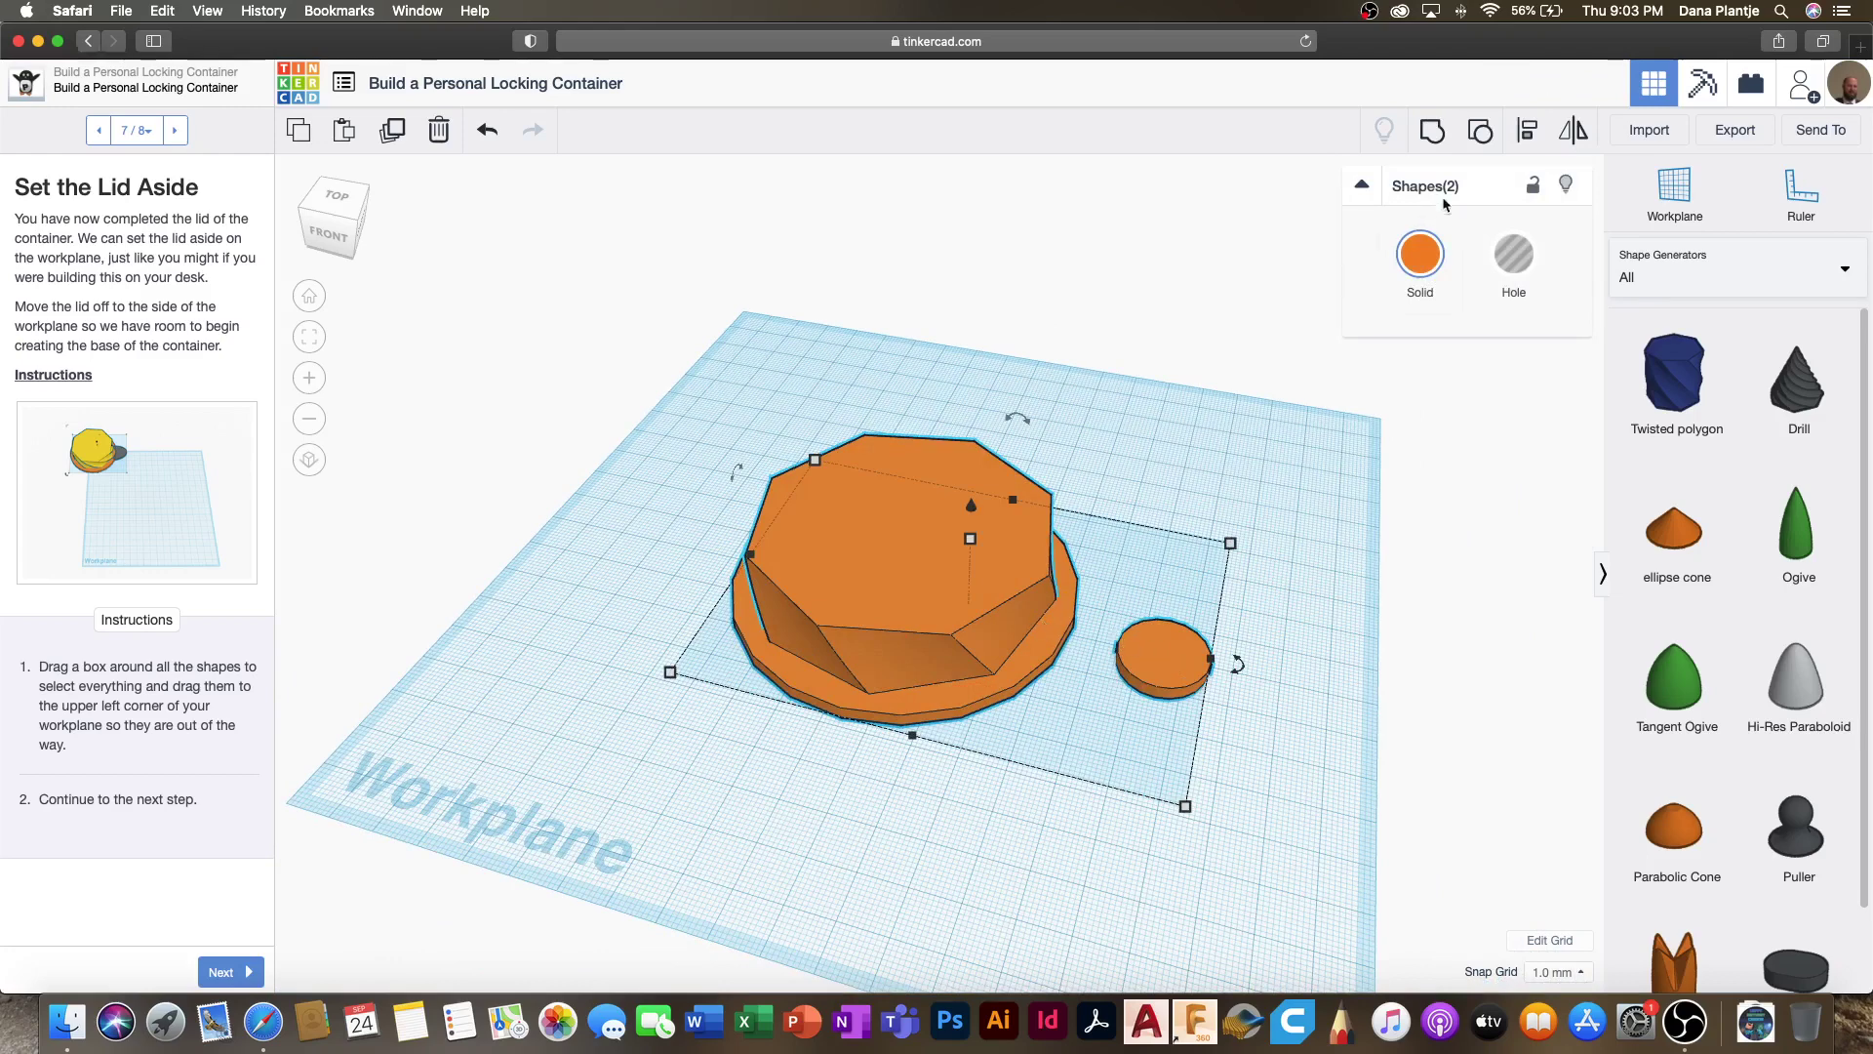
left_click(1527, 140)
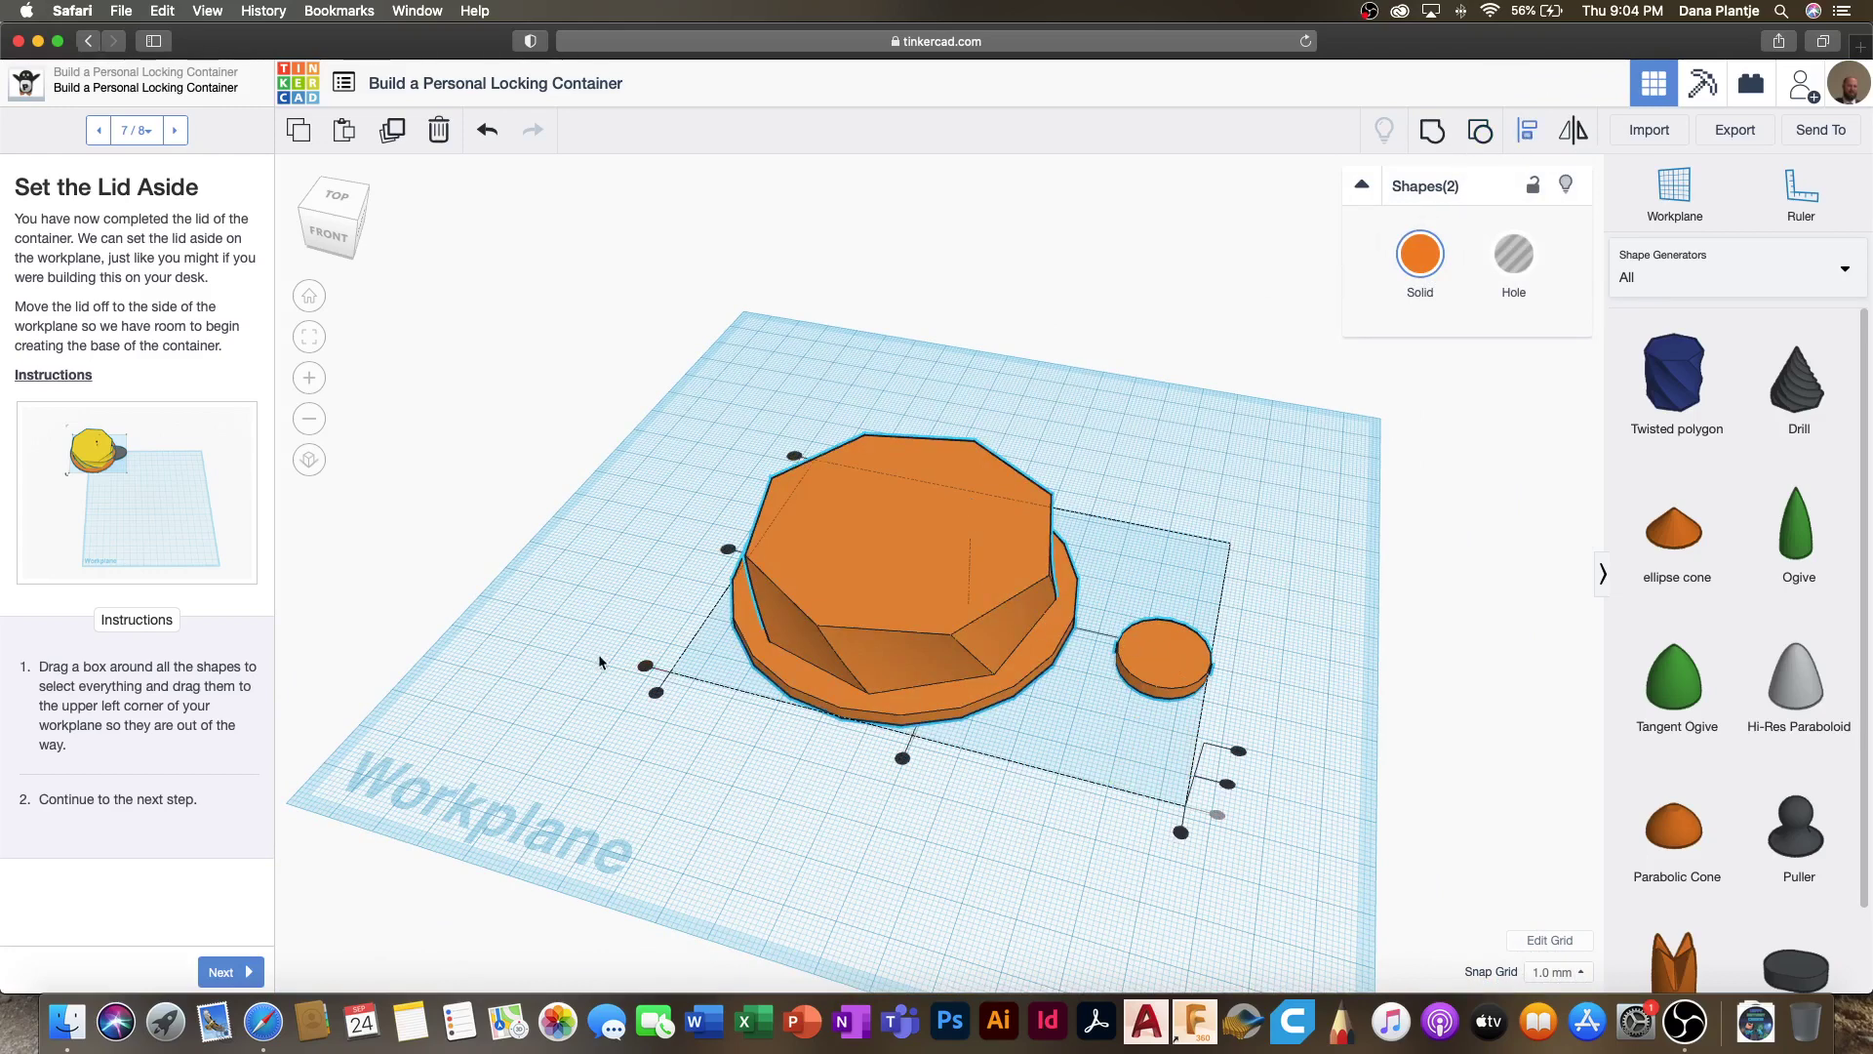
left_click(724, 551)
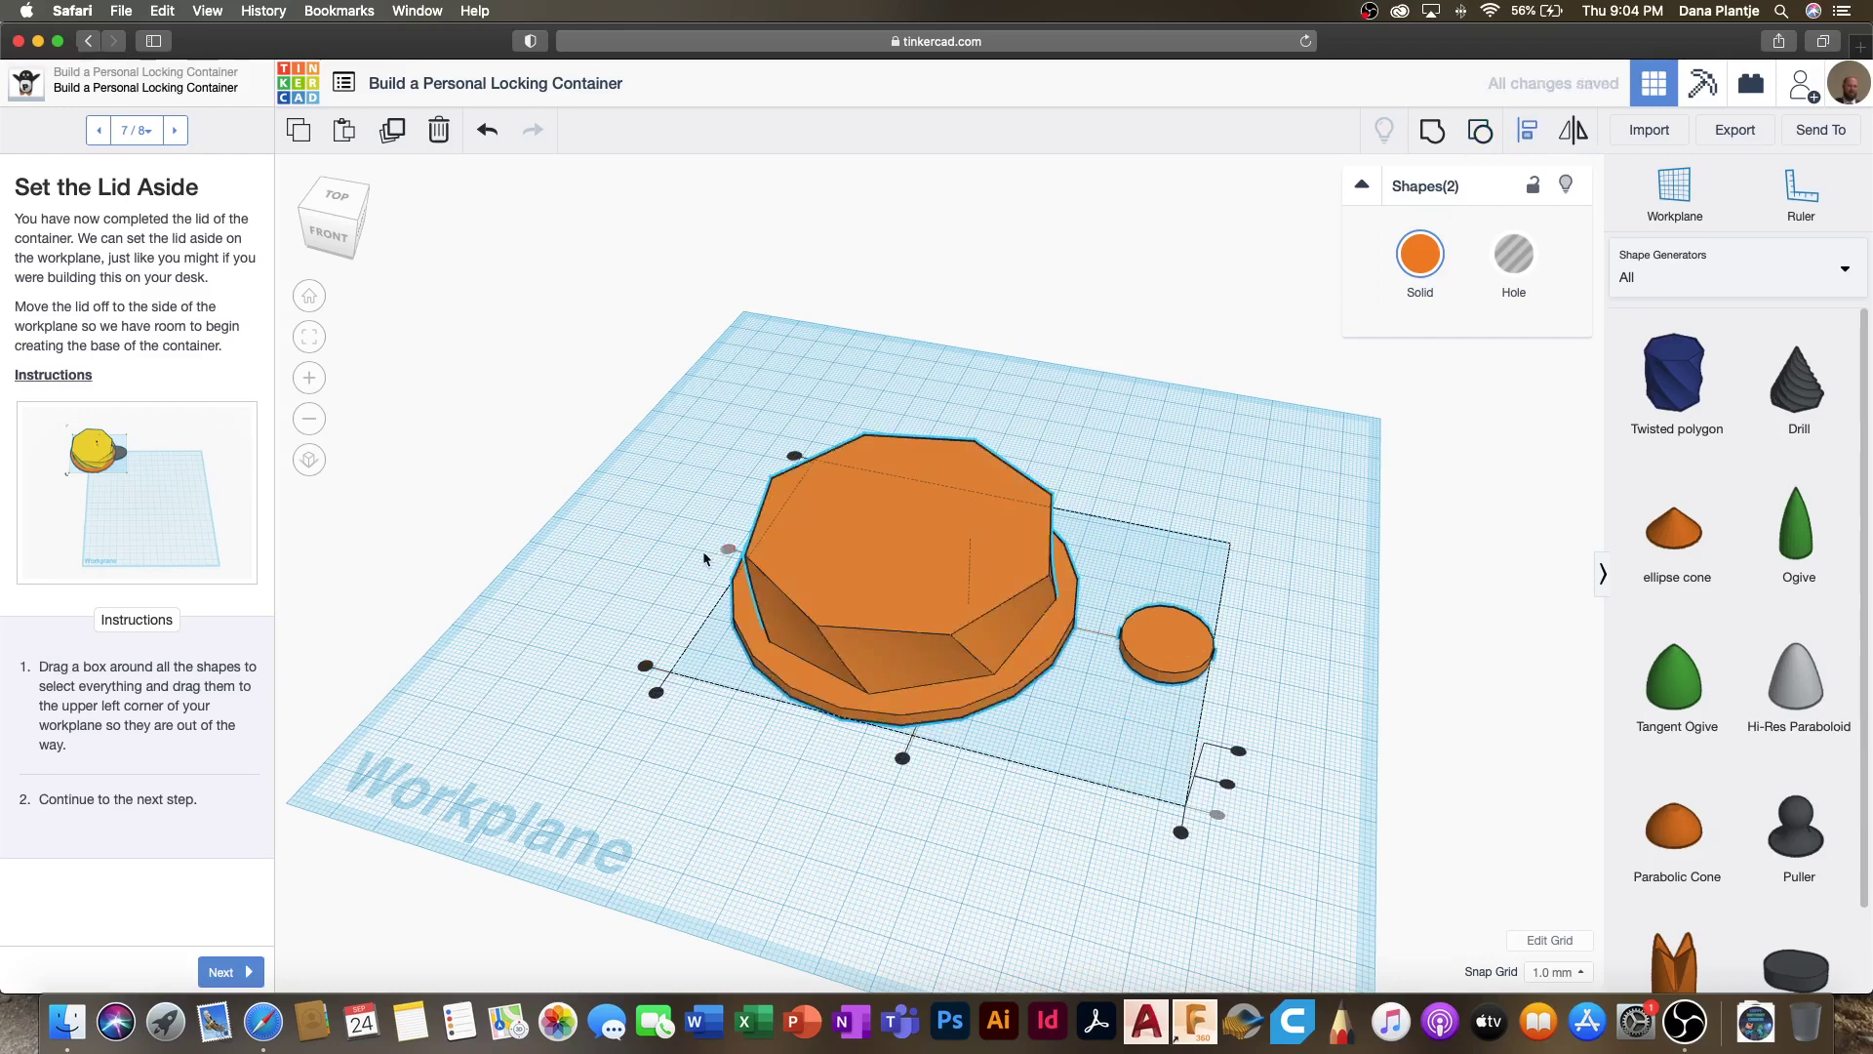
left_click(1181, 832)
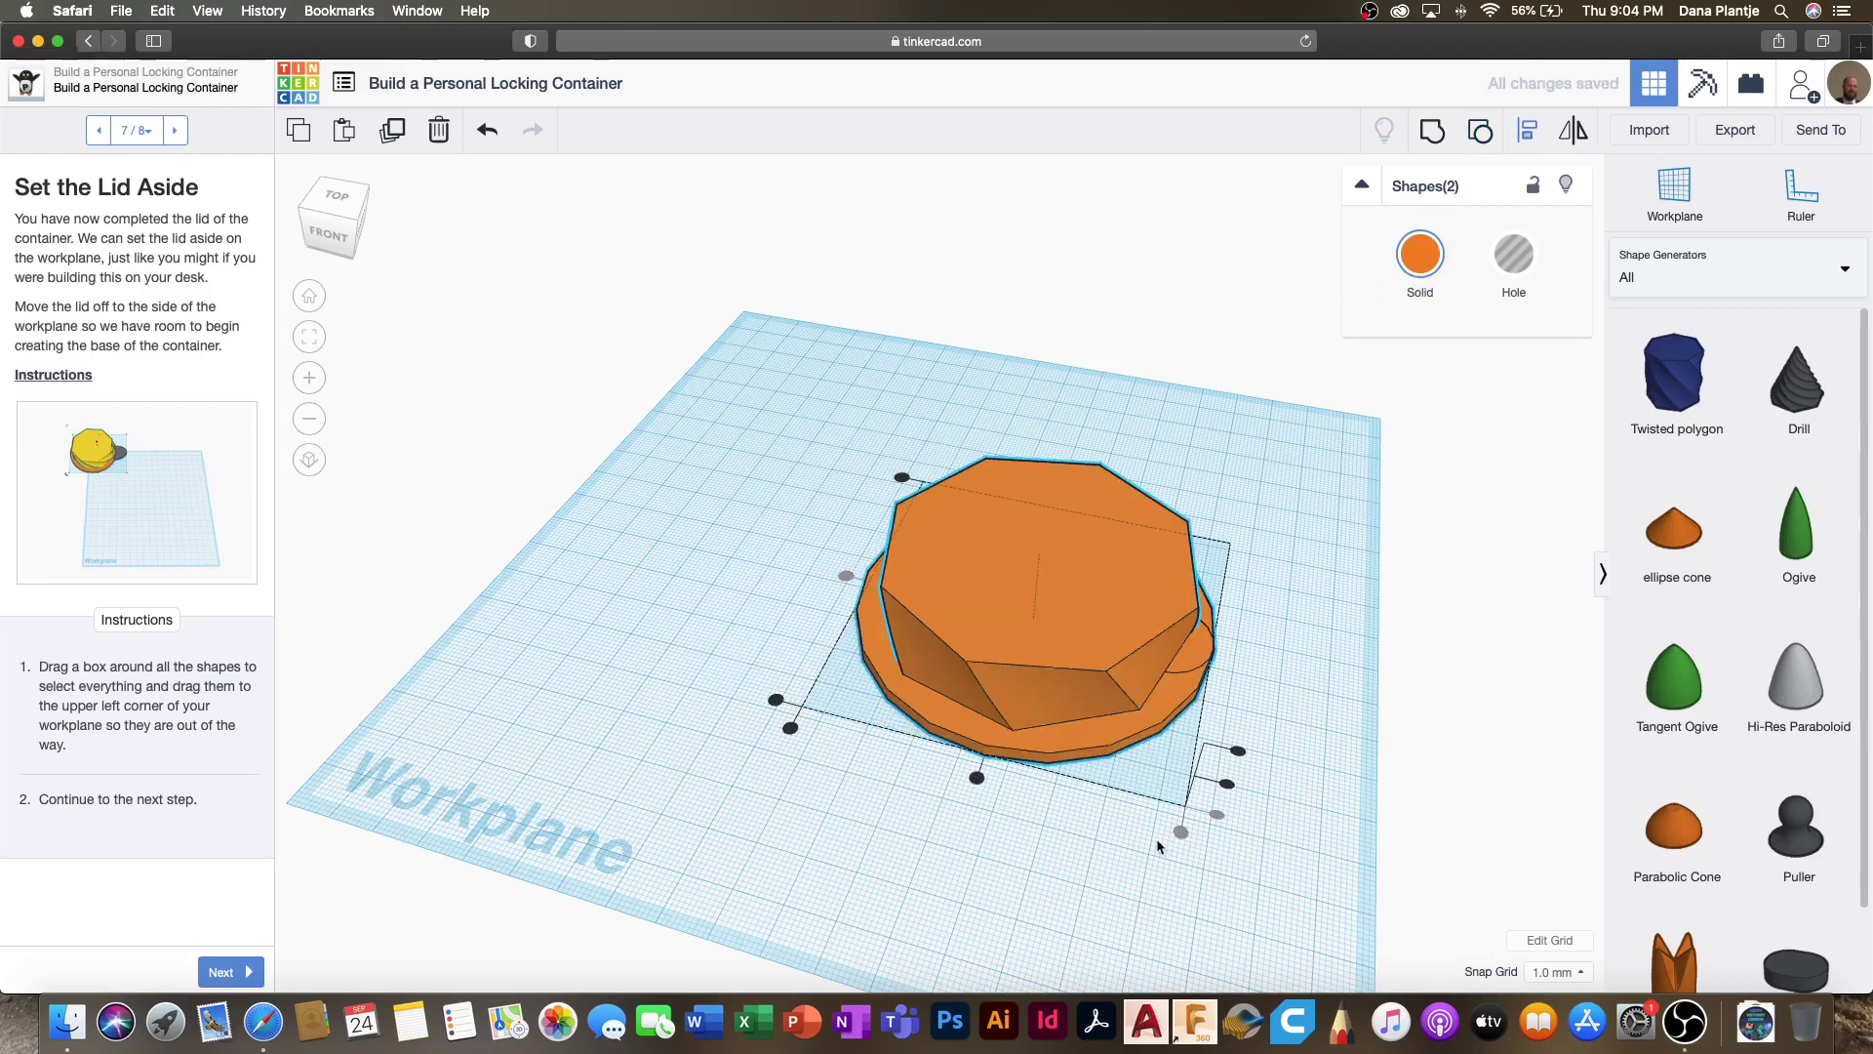
left_click(1156, 839)
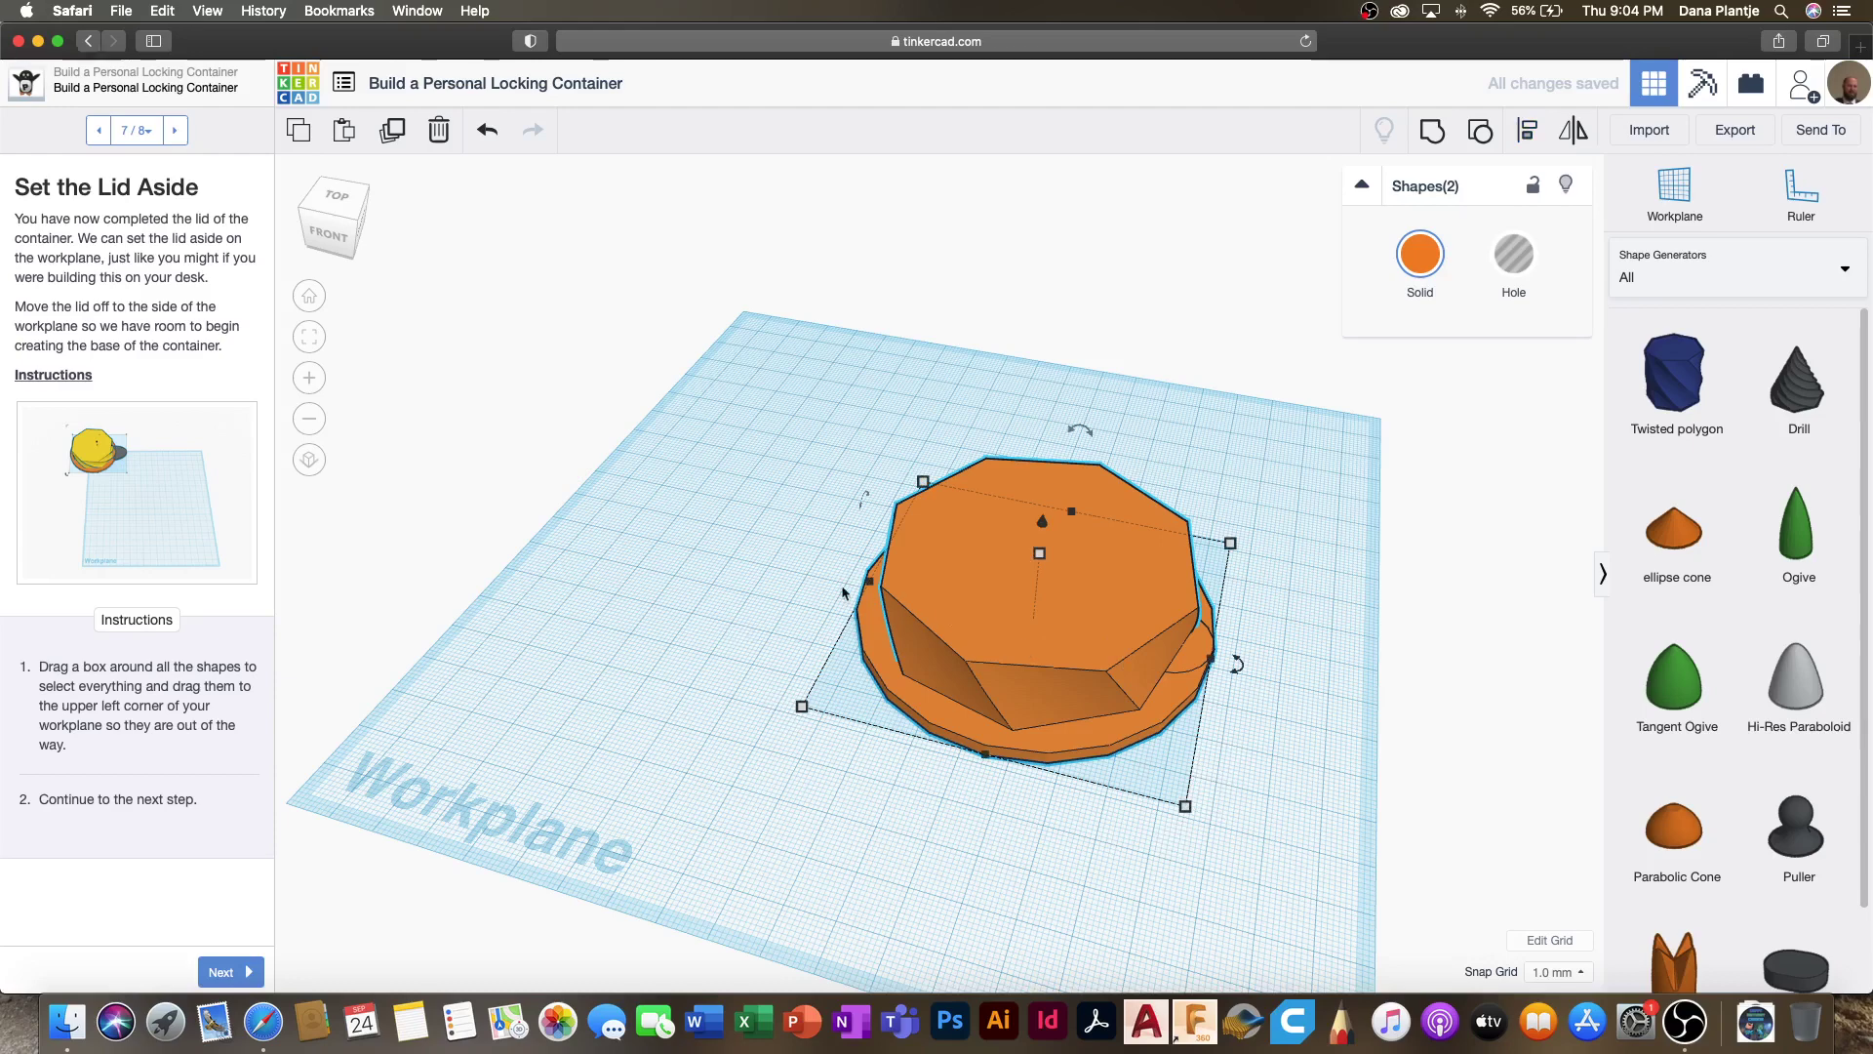
left_click(749, 583)
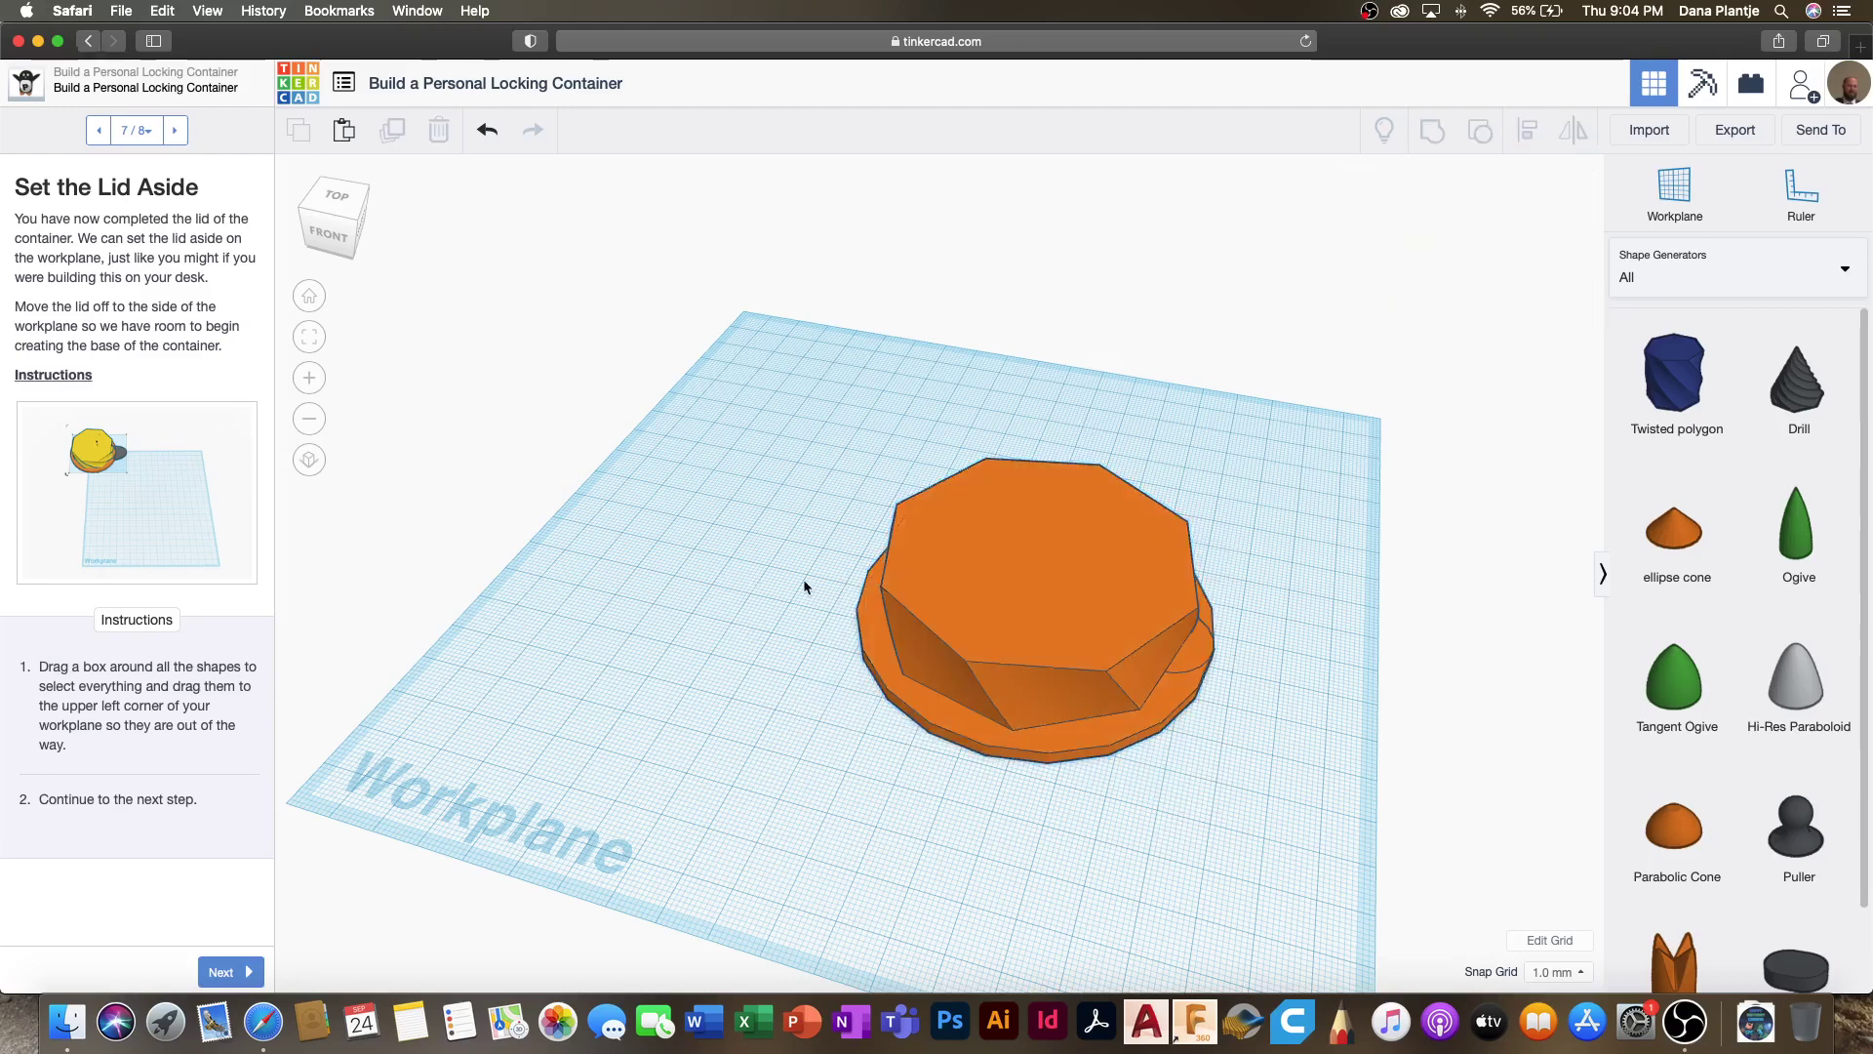
Step: Move the grouped lid -15 mm sideways, away from the tab disc's outer edge, with a front-to-back offset of 0
left_click(941, 595)
left_click_drag(941, 590, 916, 594)
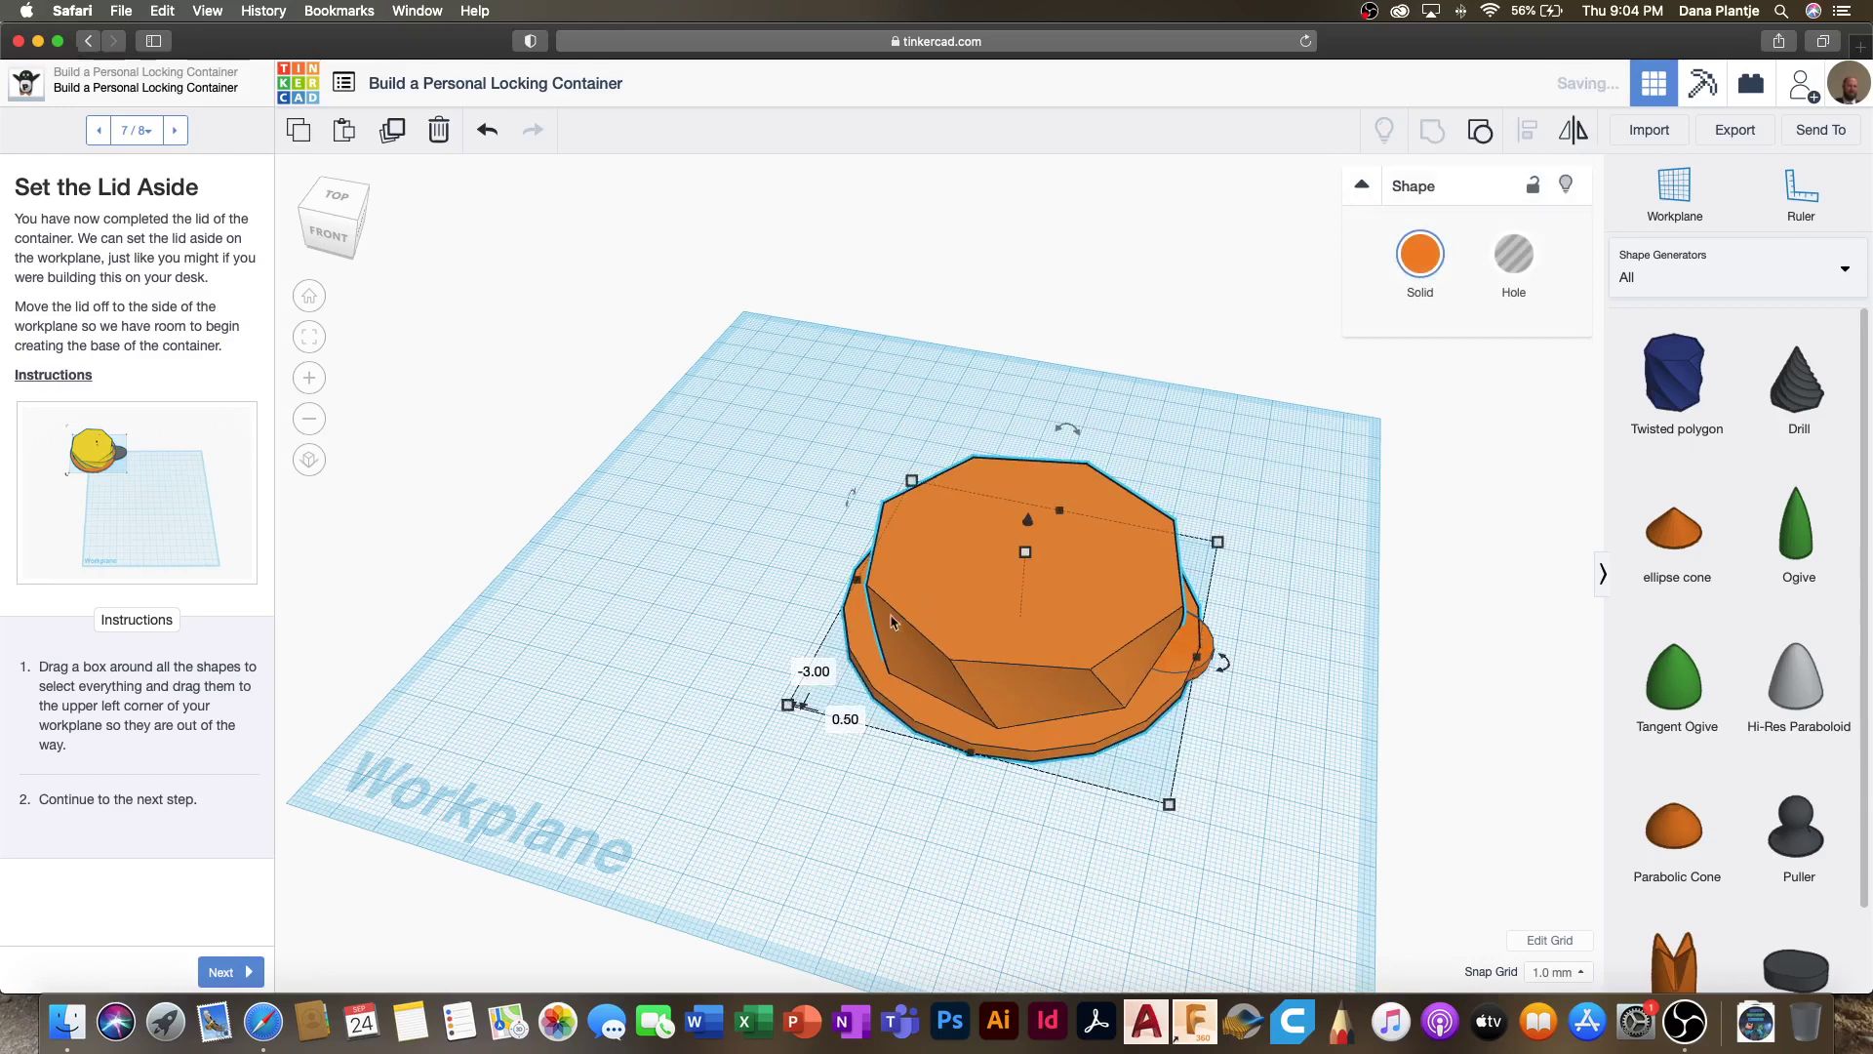
left_click(832, 717)
type("0")
key("Return")
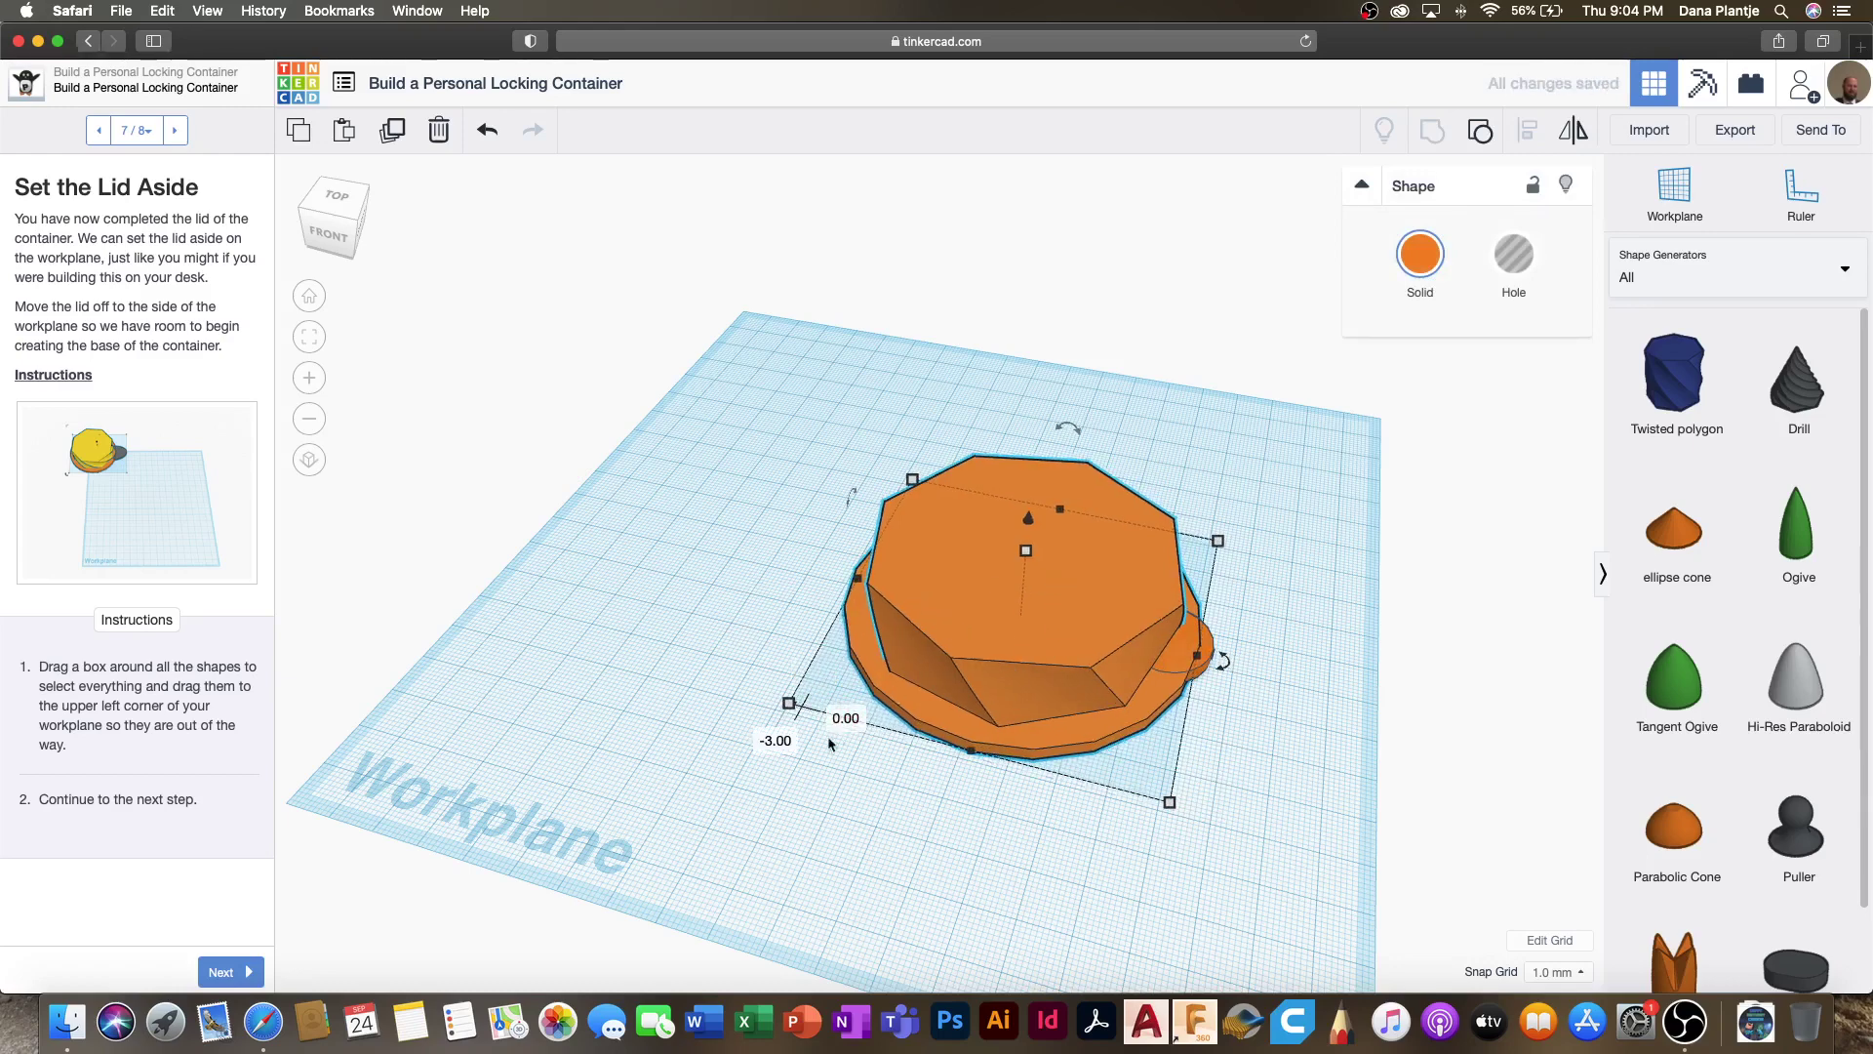
left_click(779, 741)
type("-15")
key("Return")
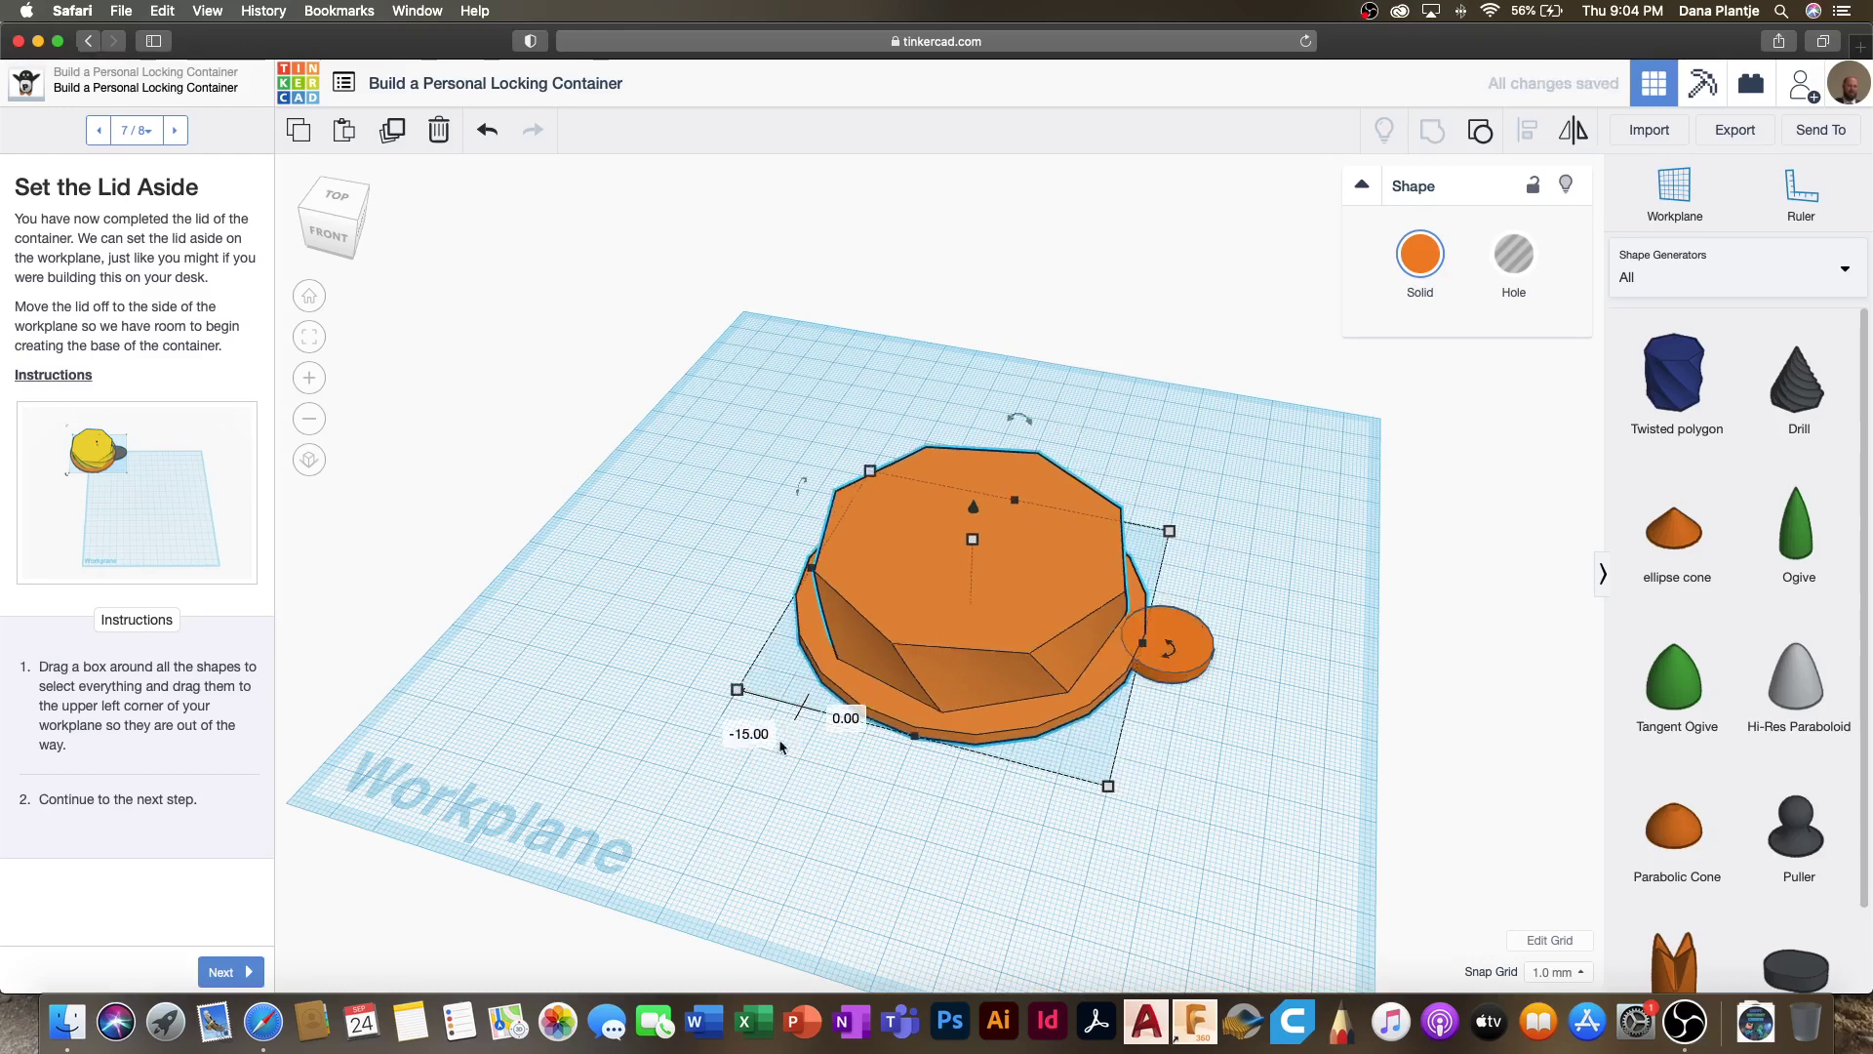
Step: Group the lid with its tab disc and move it about 66 mm left and 67.5 mm back to the workplane's far left corner
left_click(1227, 726)
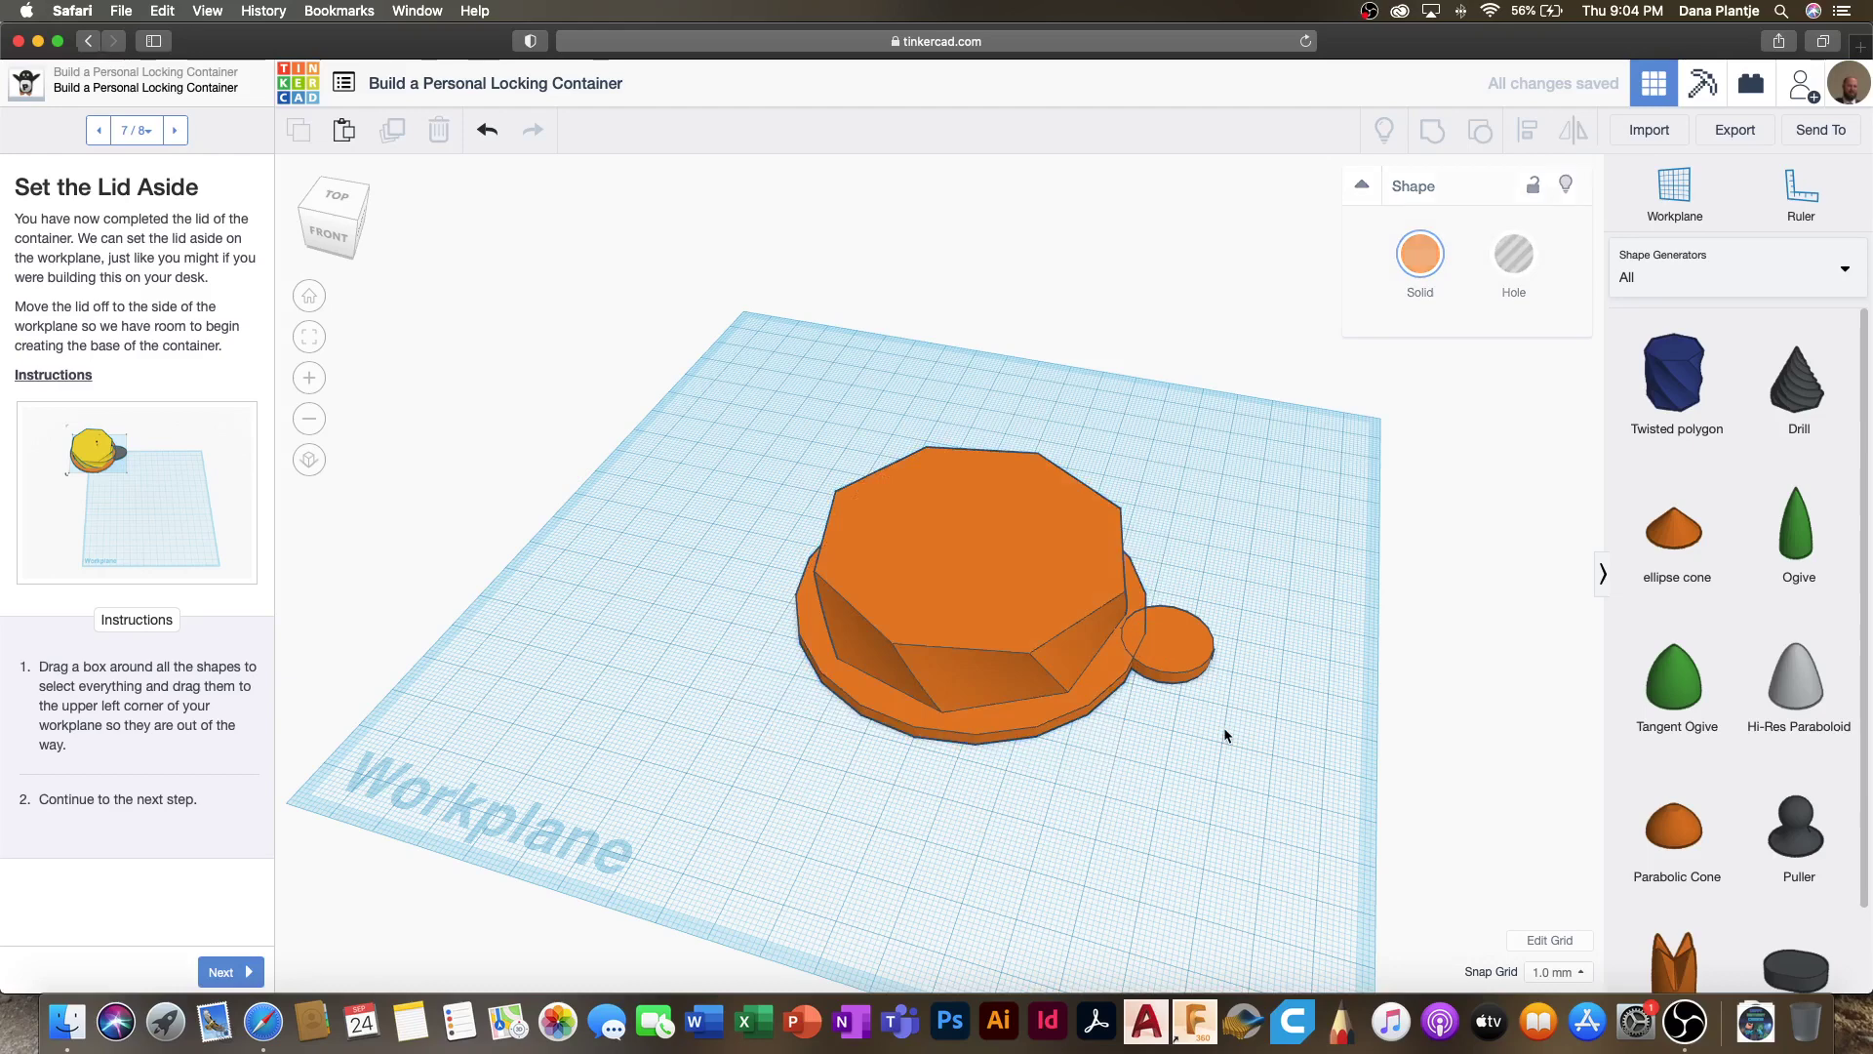
left_click_drag(1215, 564, 1022, 663)
left_click(1422, 142)
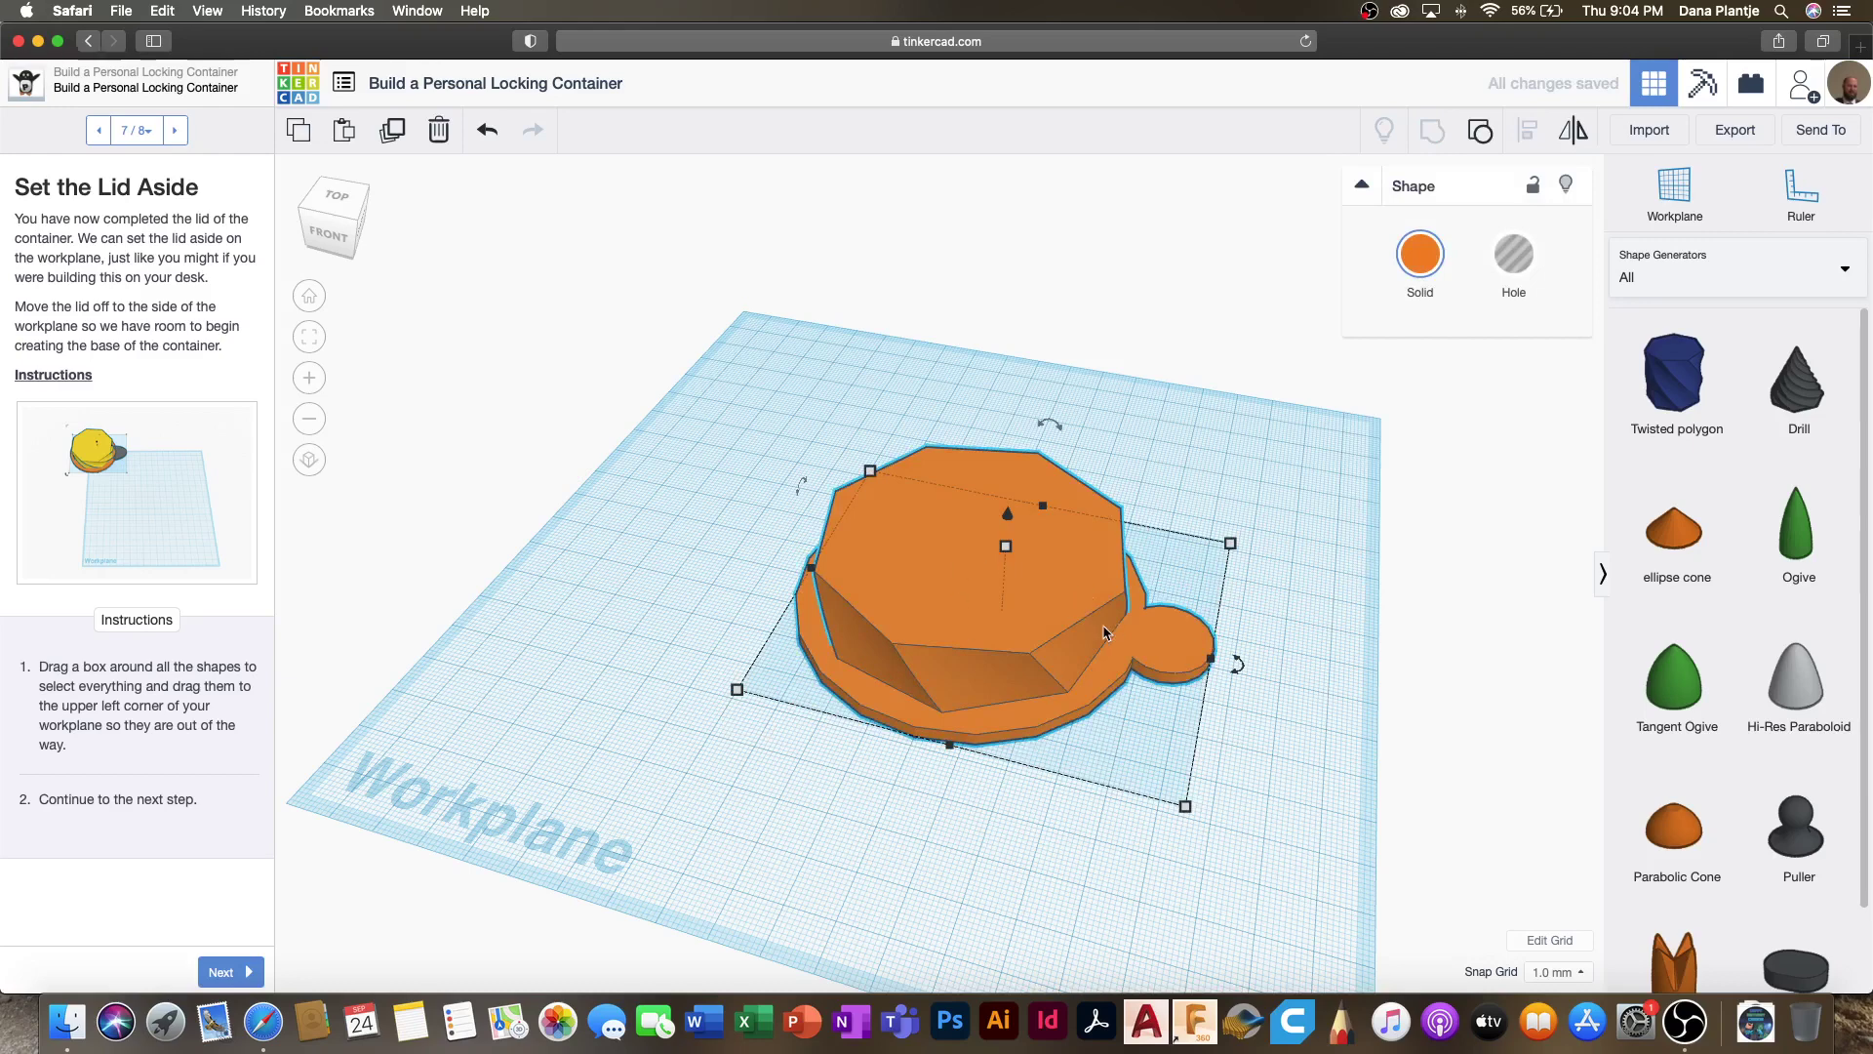
left_click_drag(874, 543, 776, 354)
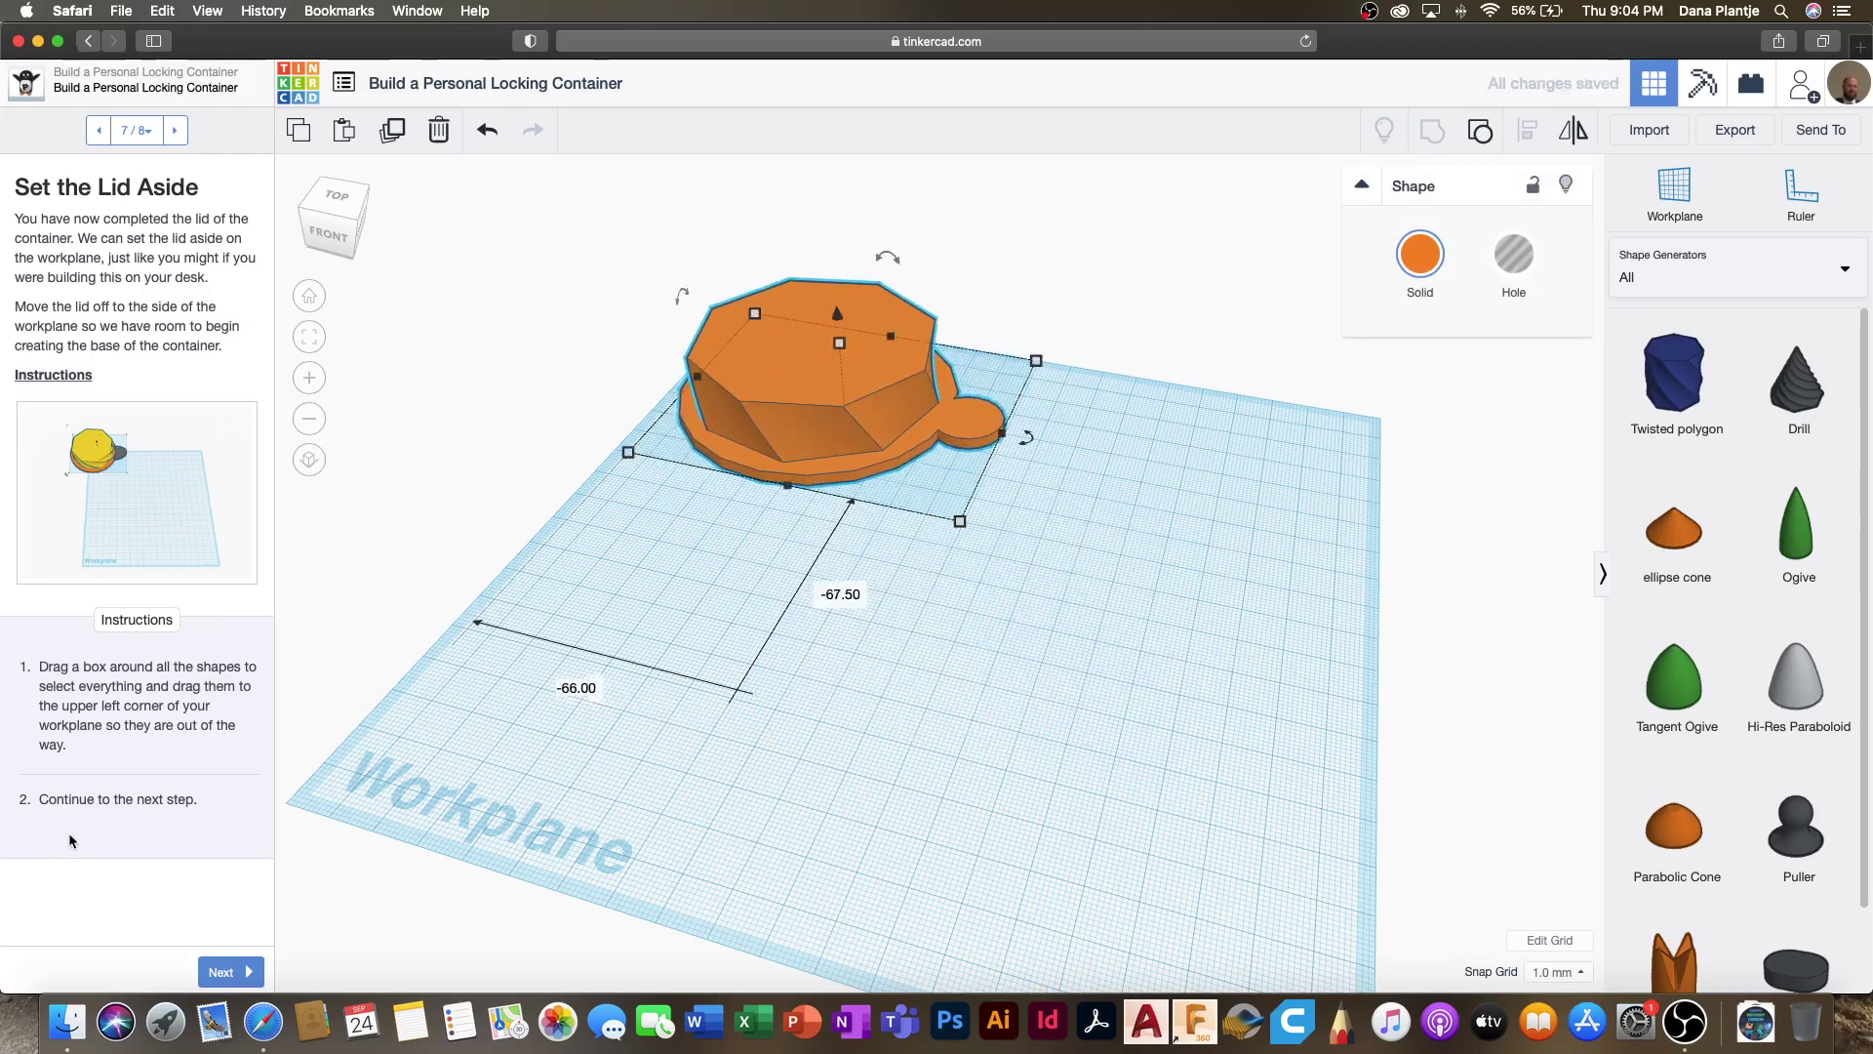
Step: Advance the project instructions to step 8, duplicate the lid and place the copy 86 mm right and 76 mm forward of the original
left_click(221, 971)
scroll(116, 651, "down", 5)
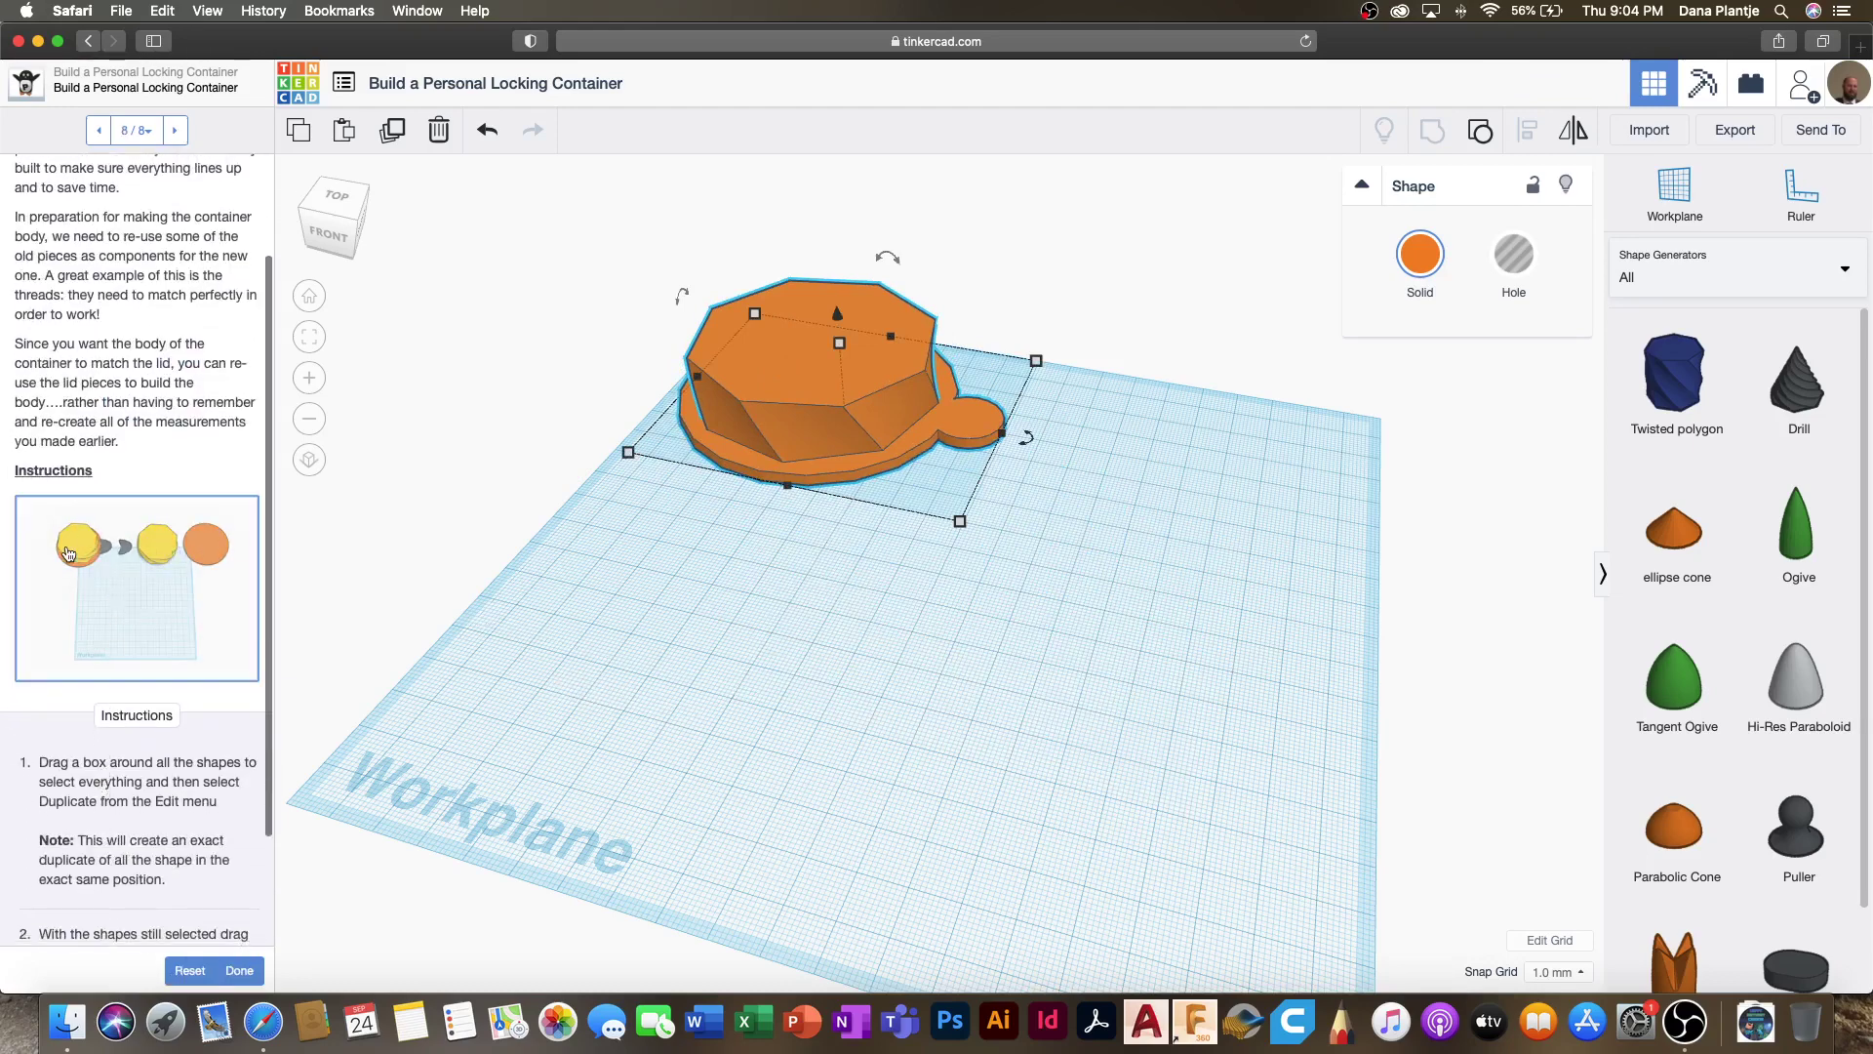
left_click(392, 131)
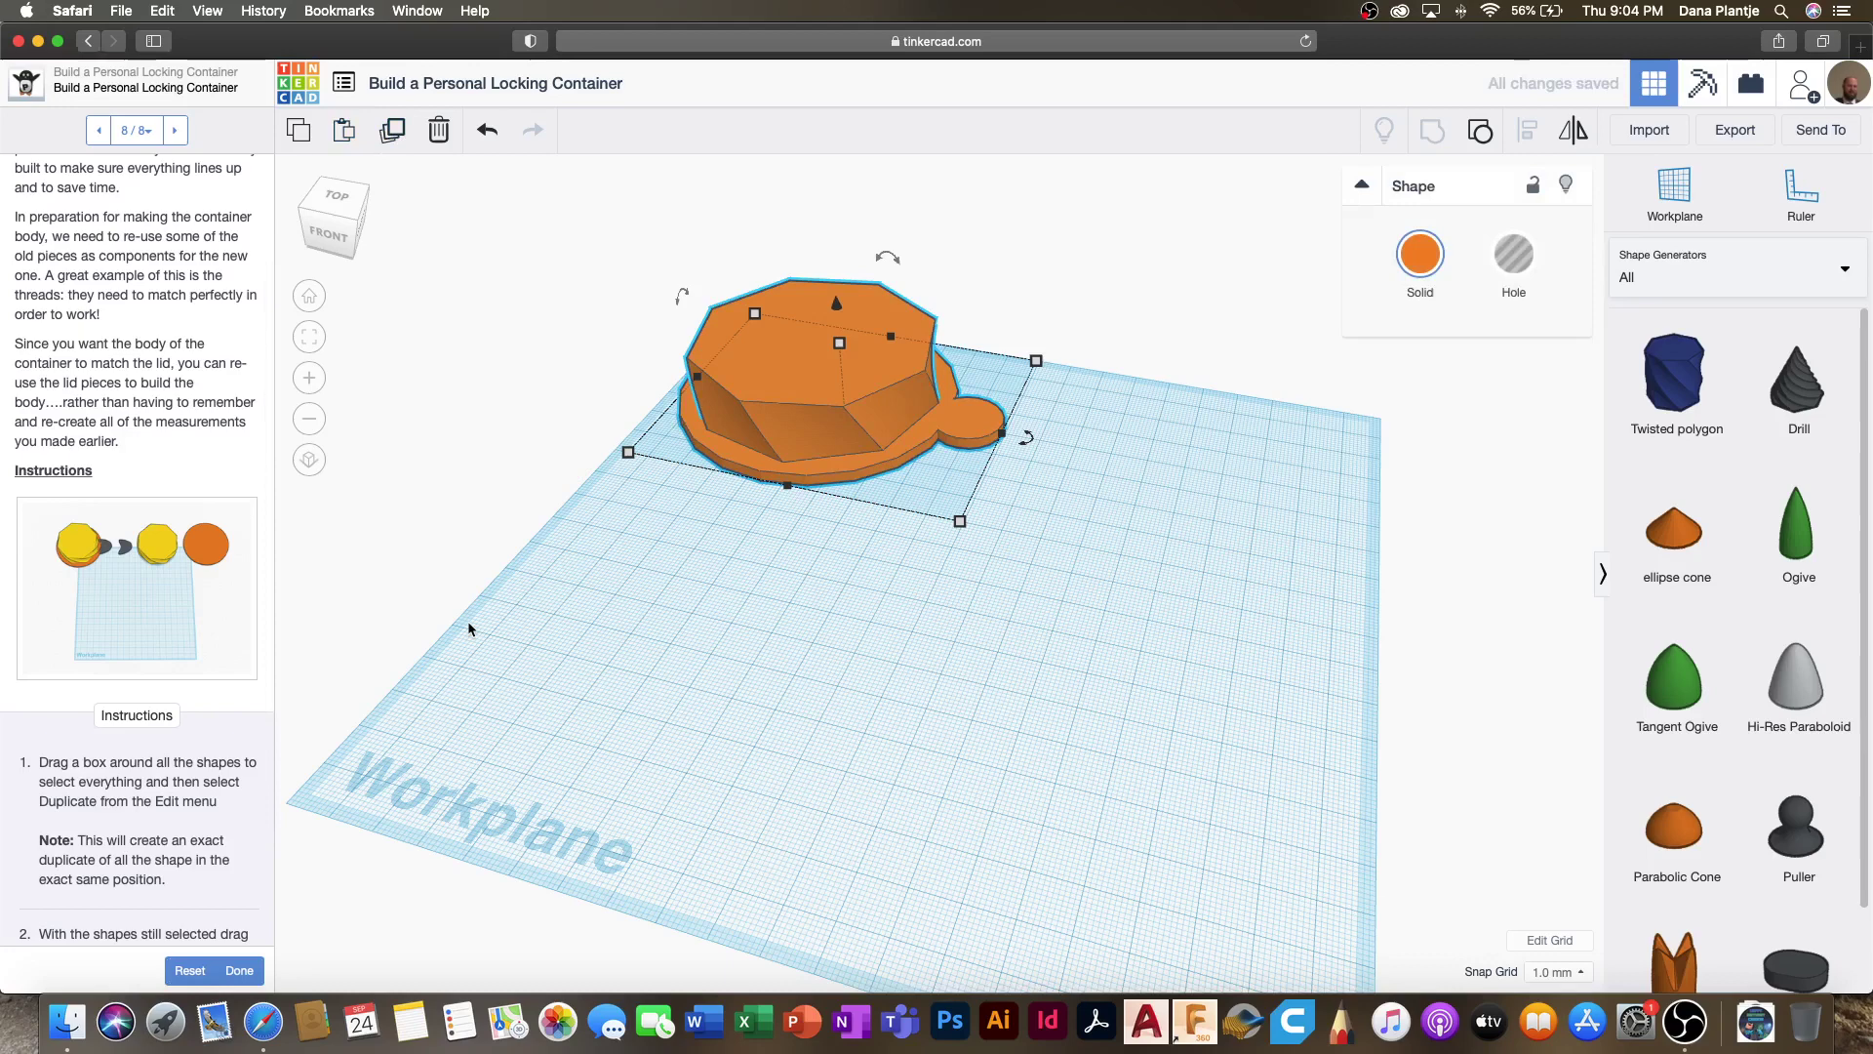
left_click_drag(824, 365, 1074, 613)
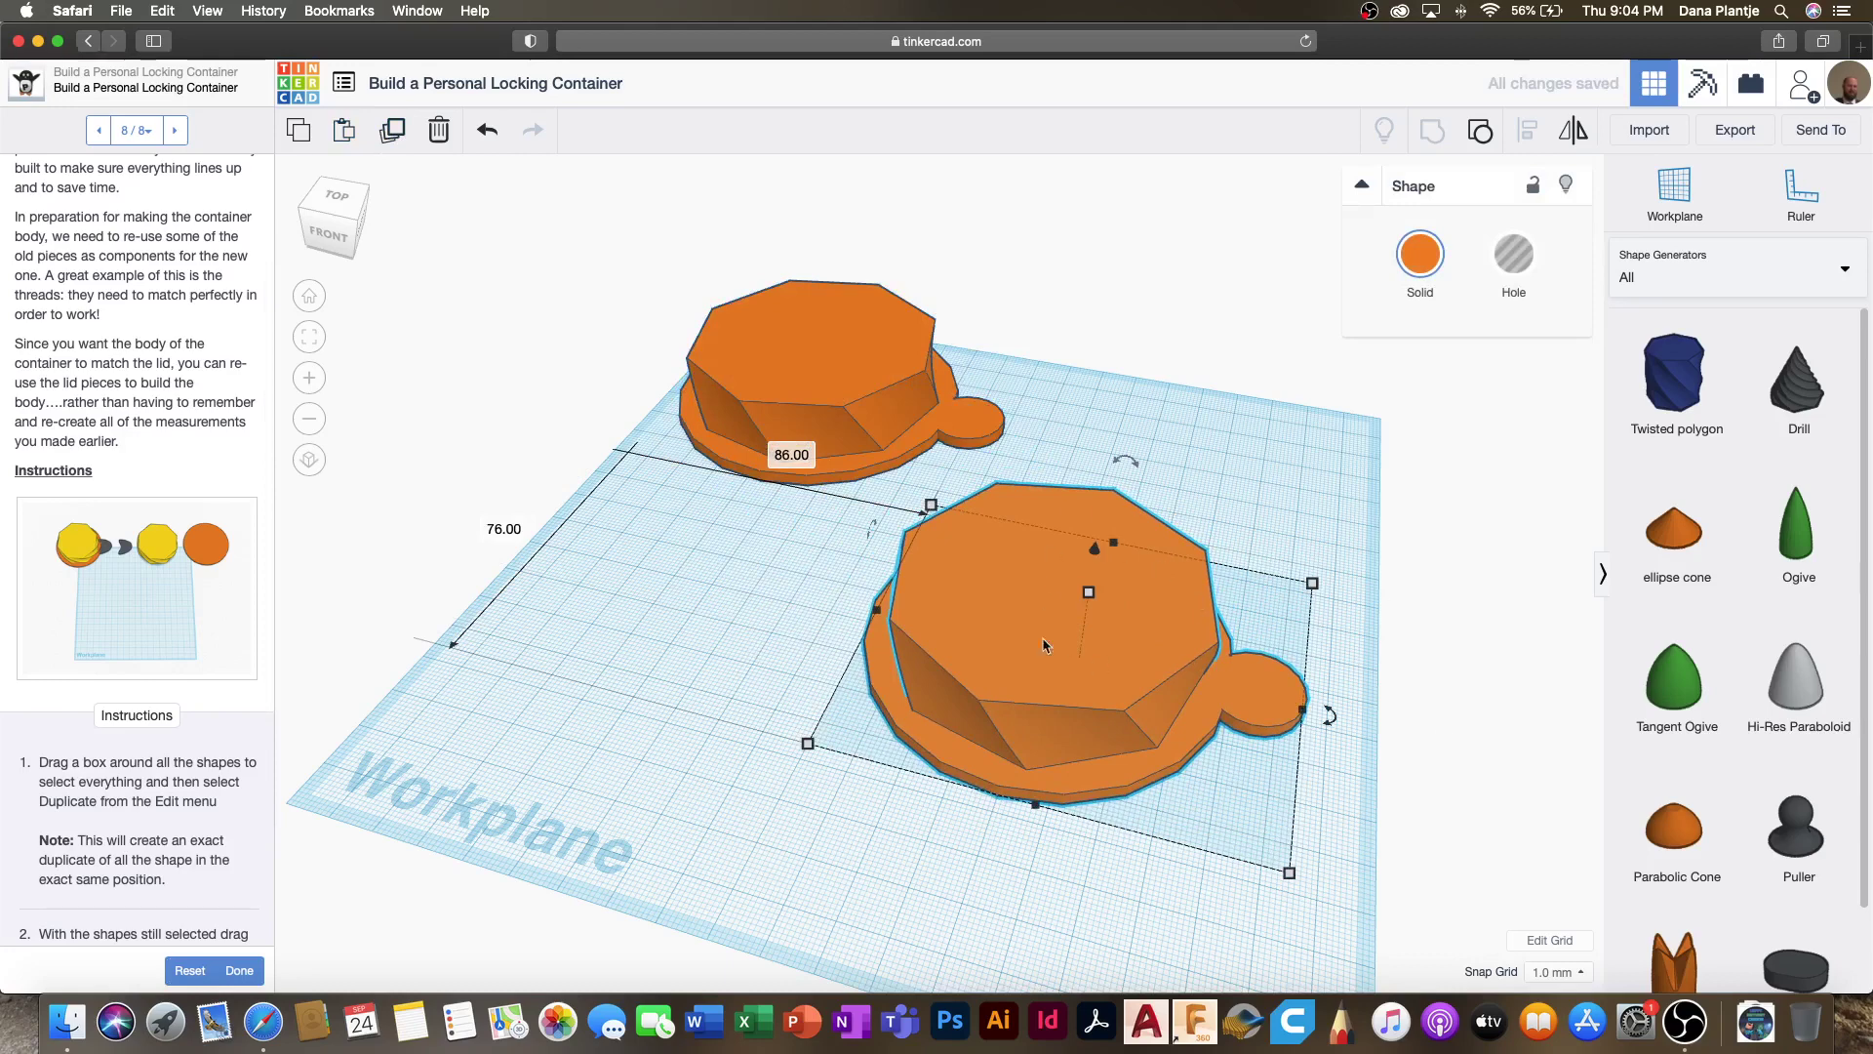
Step: Ungroup the duplicated lid into its twisted polygon, lid disc and tab disc, then select the original lid
left_click(1485, 133)
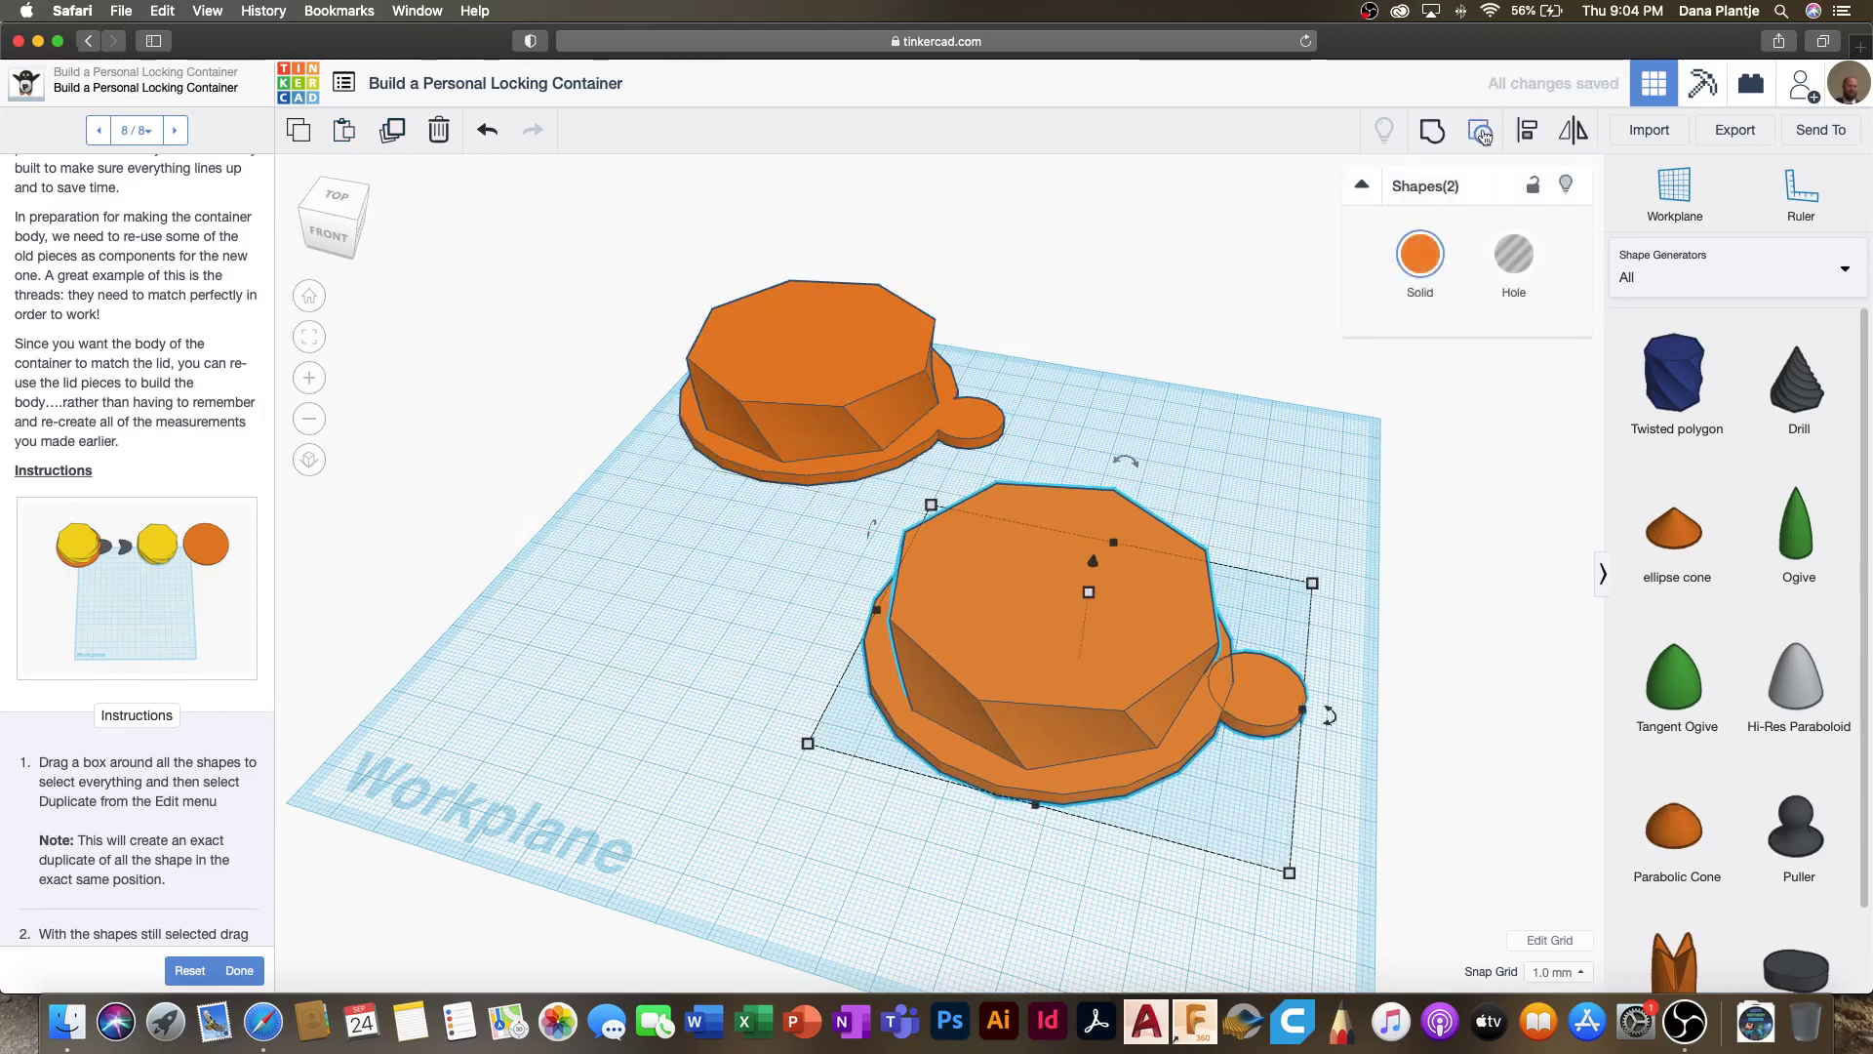
left_click(1255, 507)
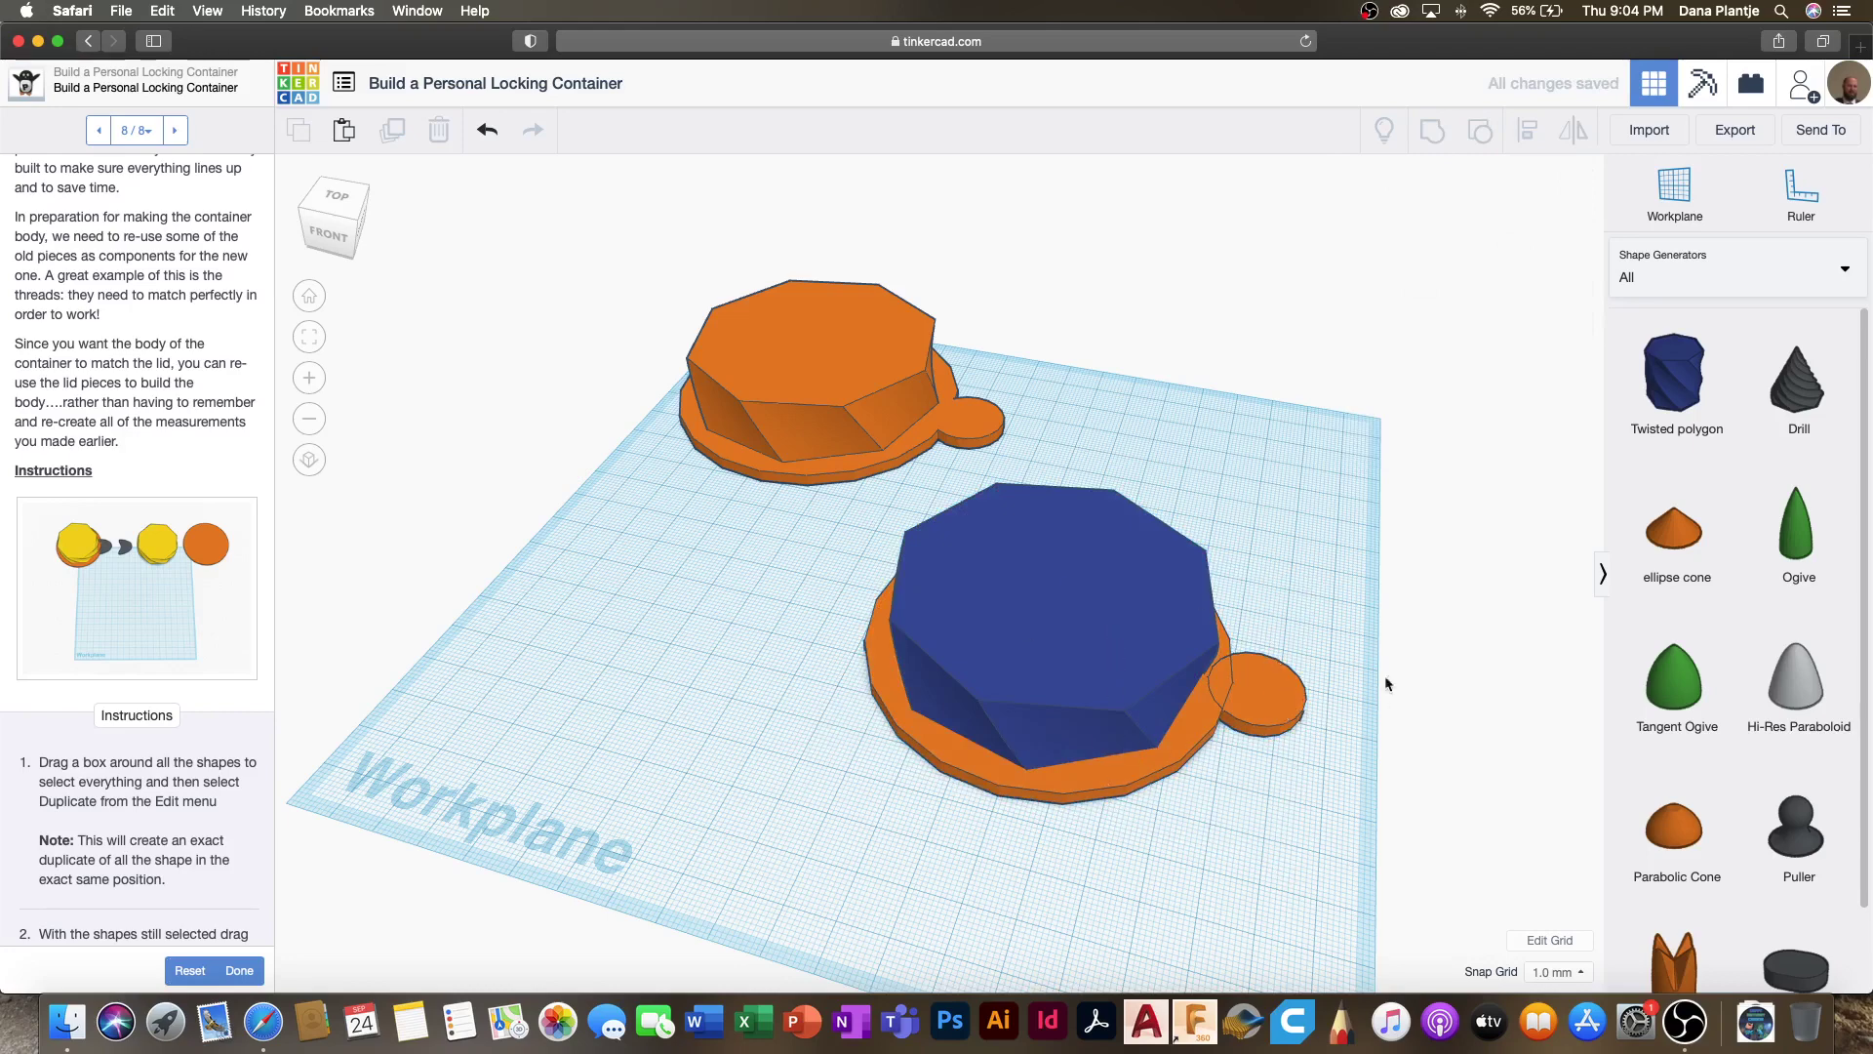
left_click(885, 397)
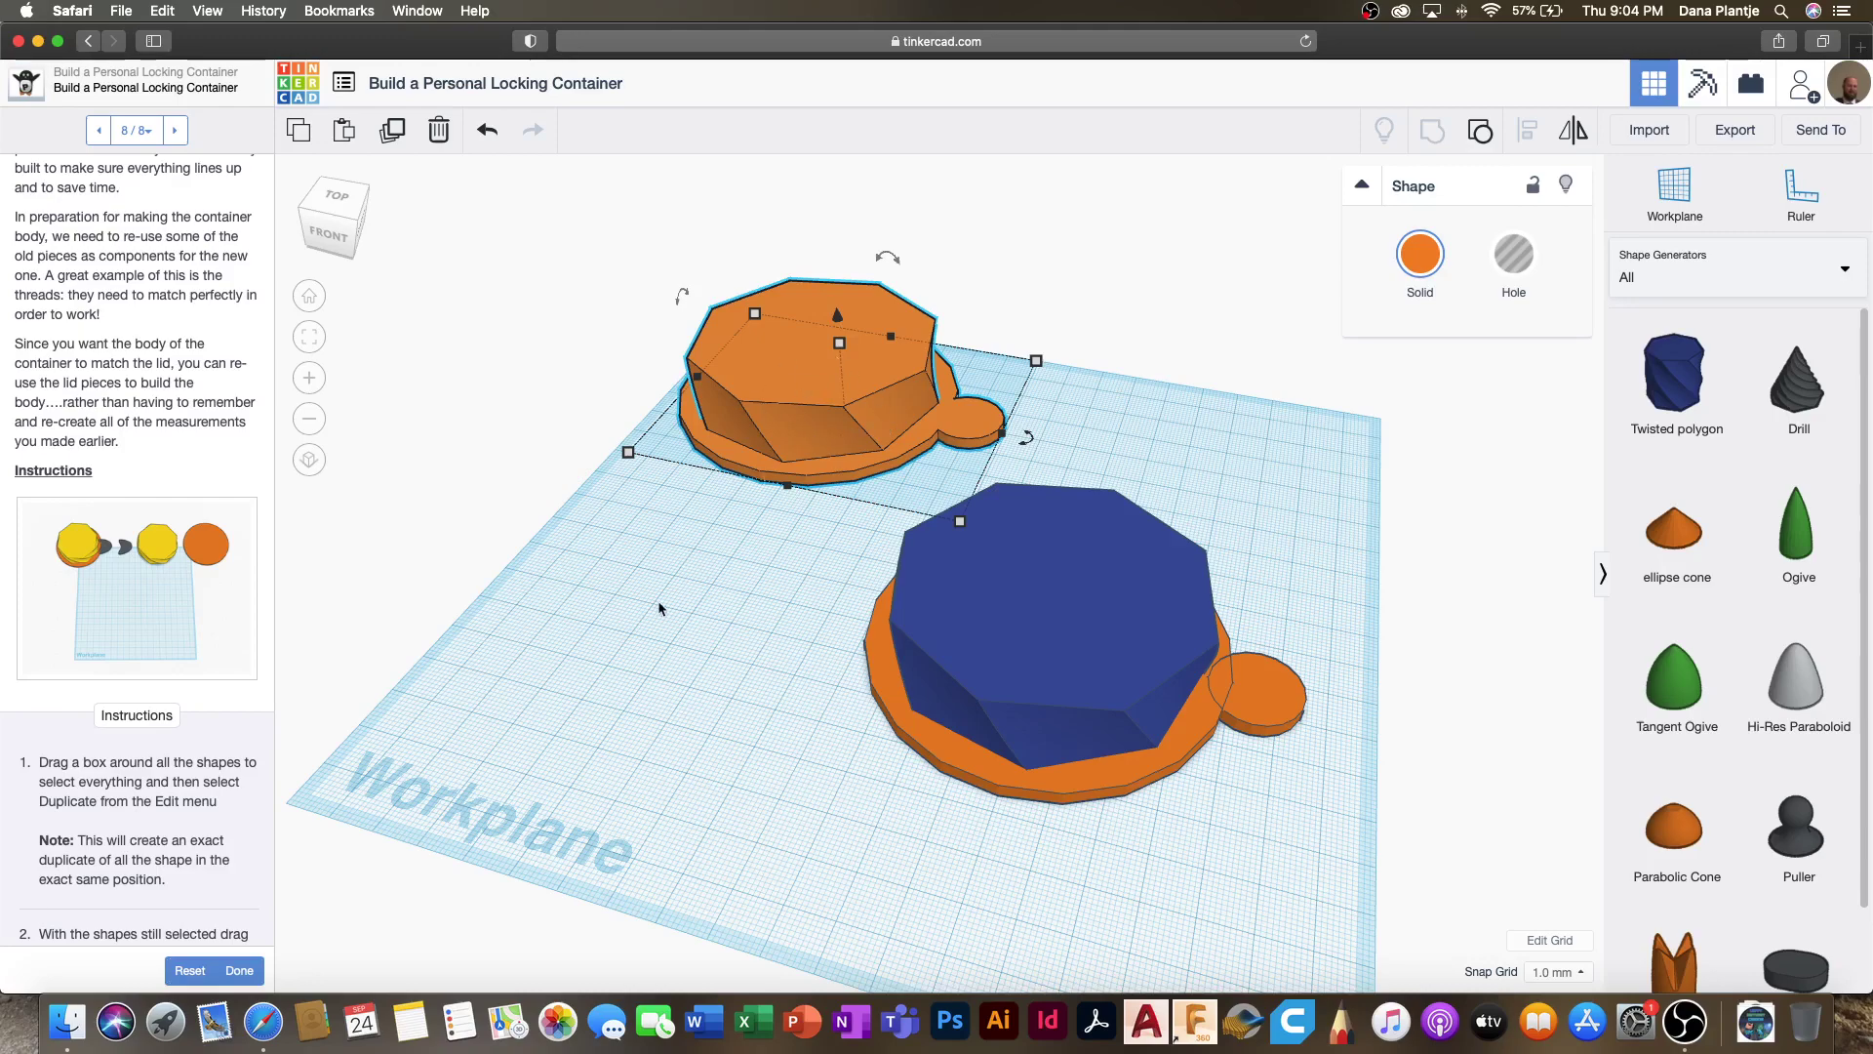
Step: Copy all the lid shapes, complete the lid lesson and open the "Make the Body With Locking Tab" lesson
scroll(136, 840, "down", 3)
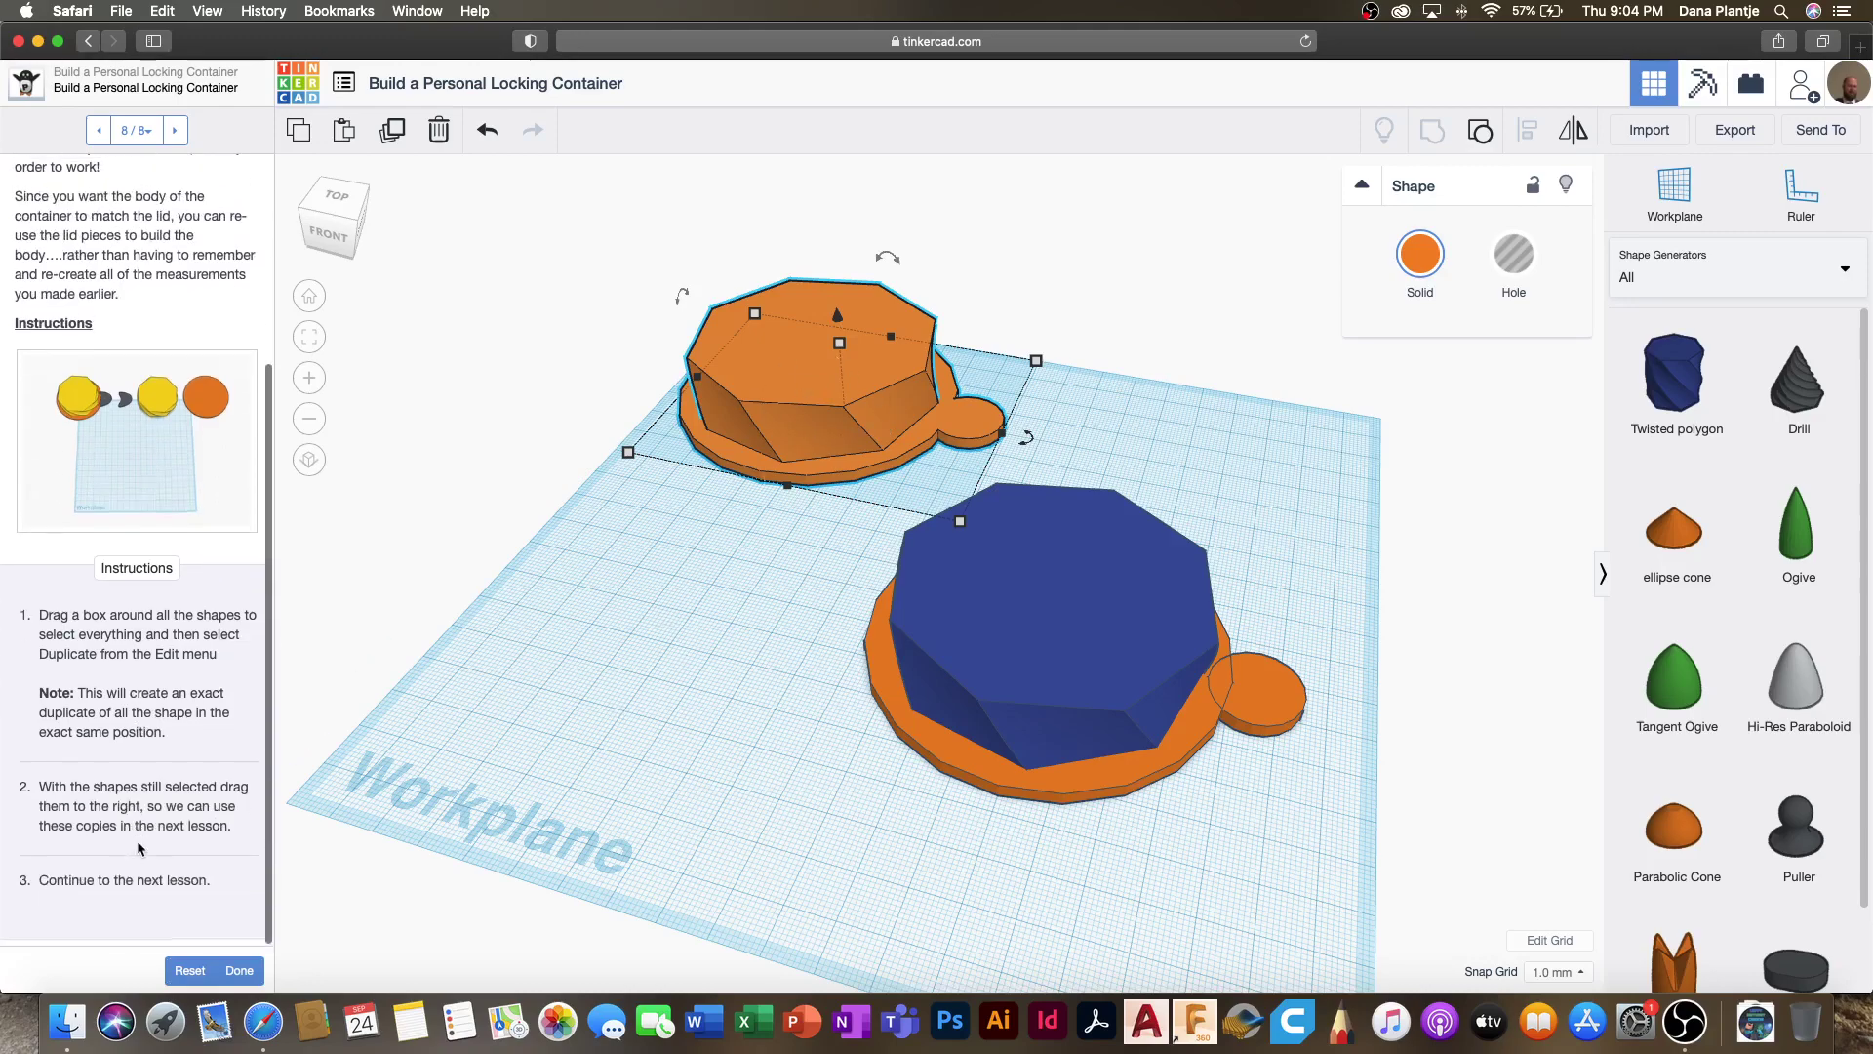
right_click_drag(597, 720, 681, 725)
left_click_drag(1370, 842, 544, 291)
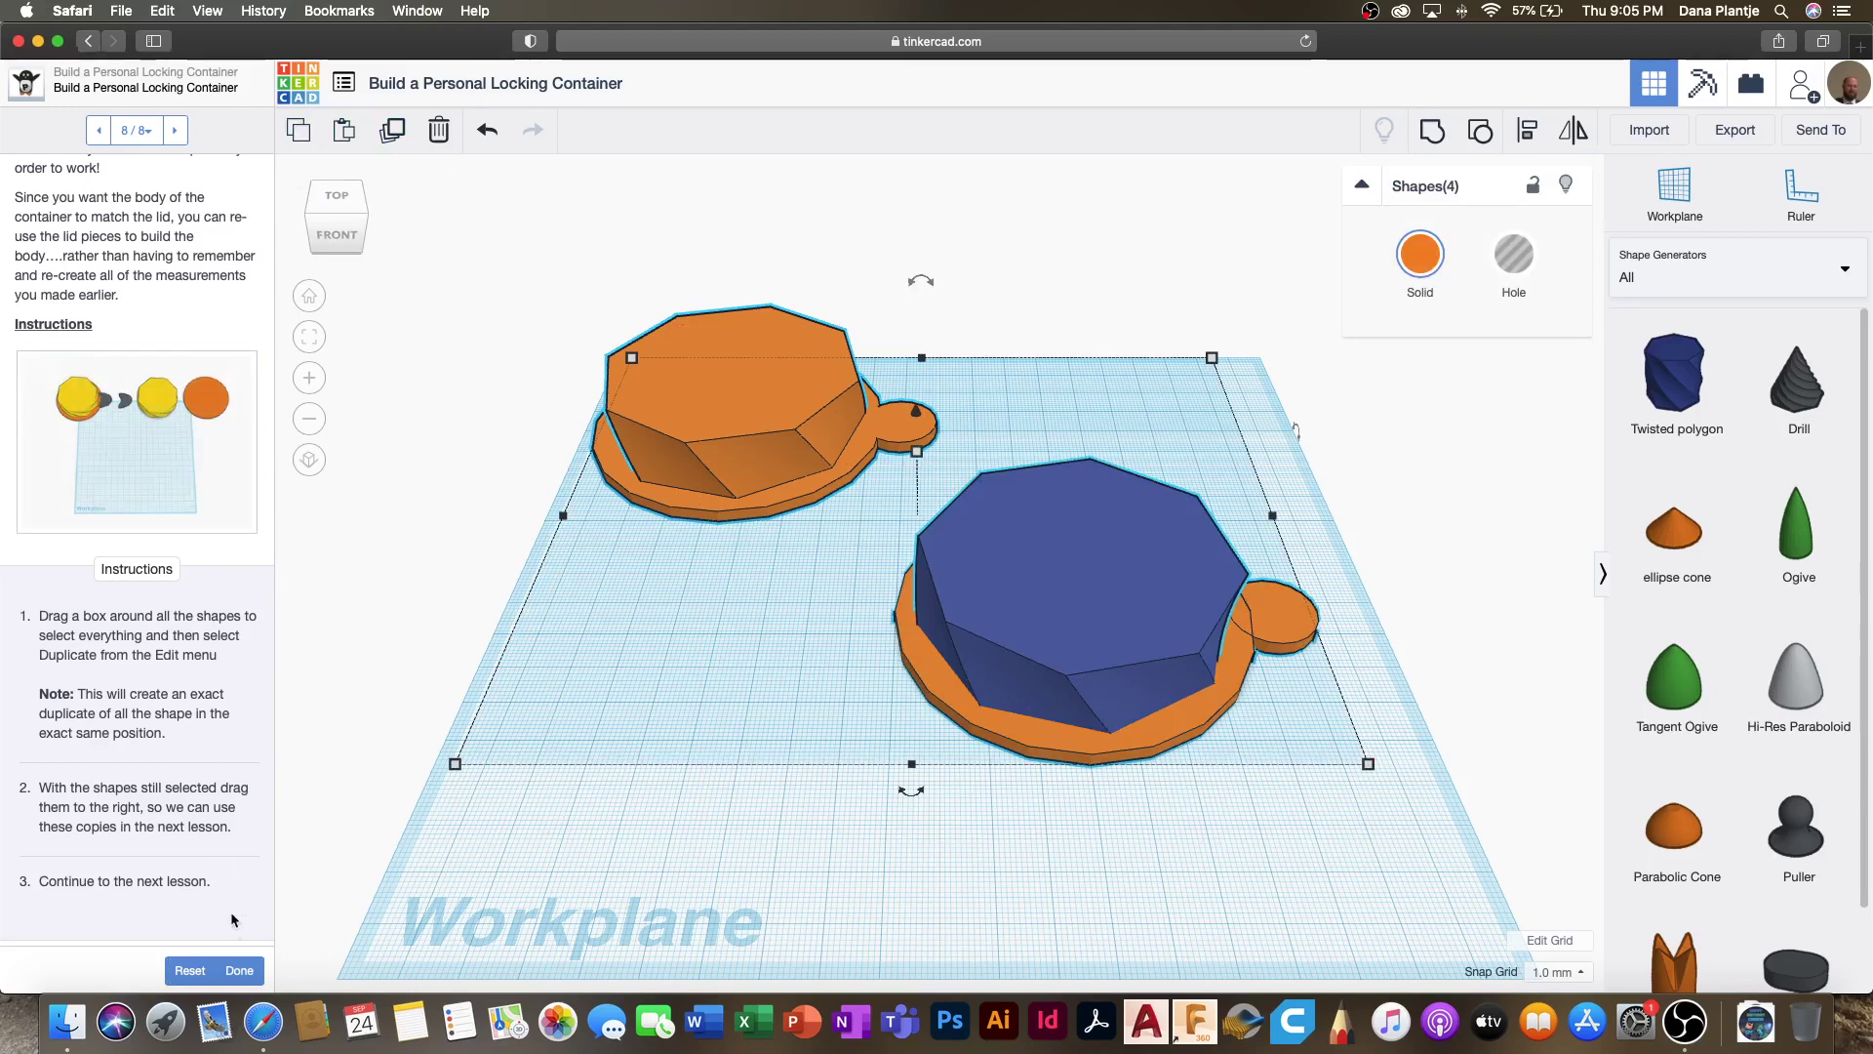
left_click(239, 970)
left_click(112, 374)
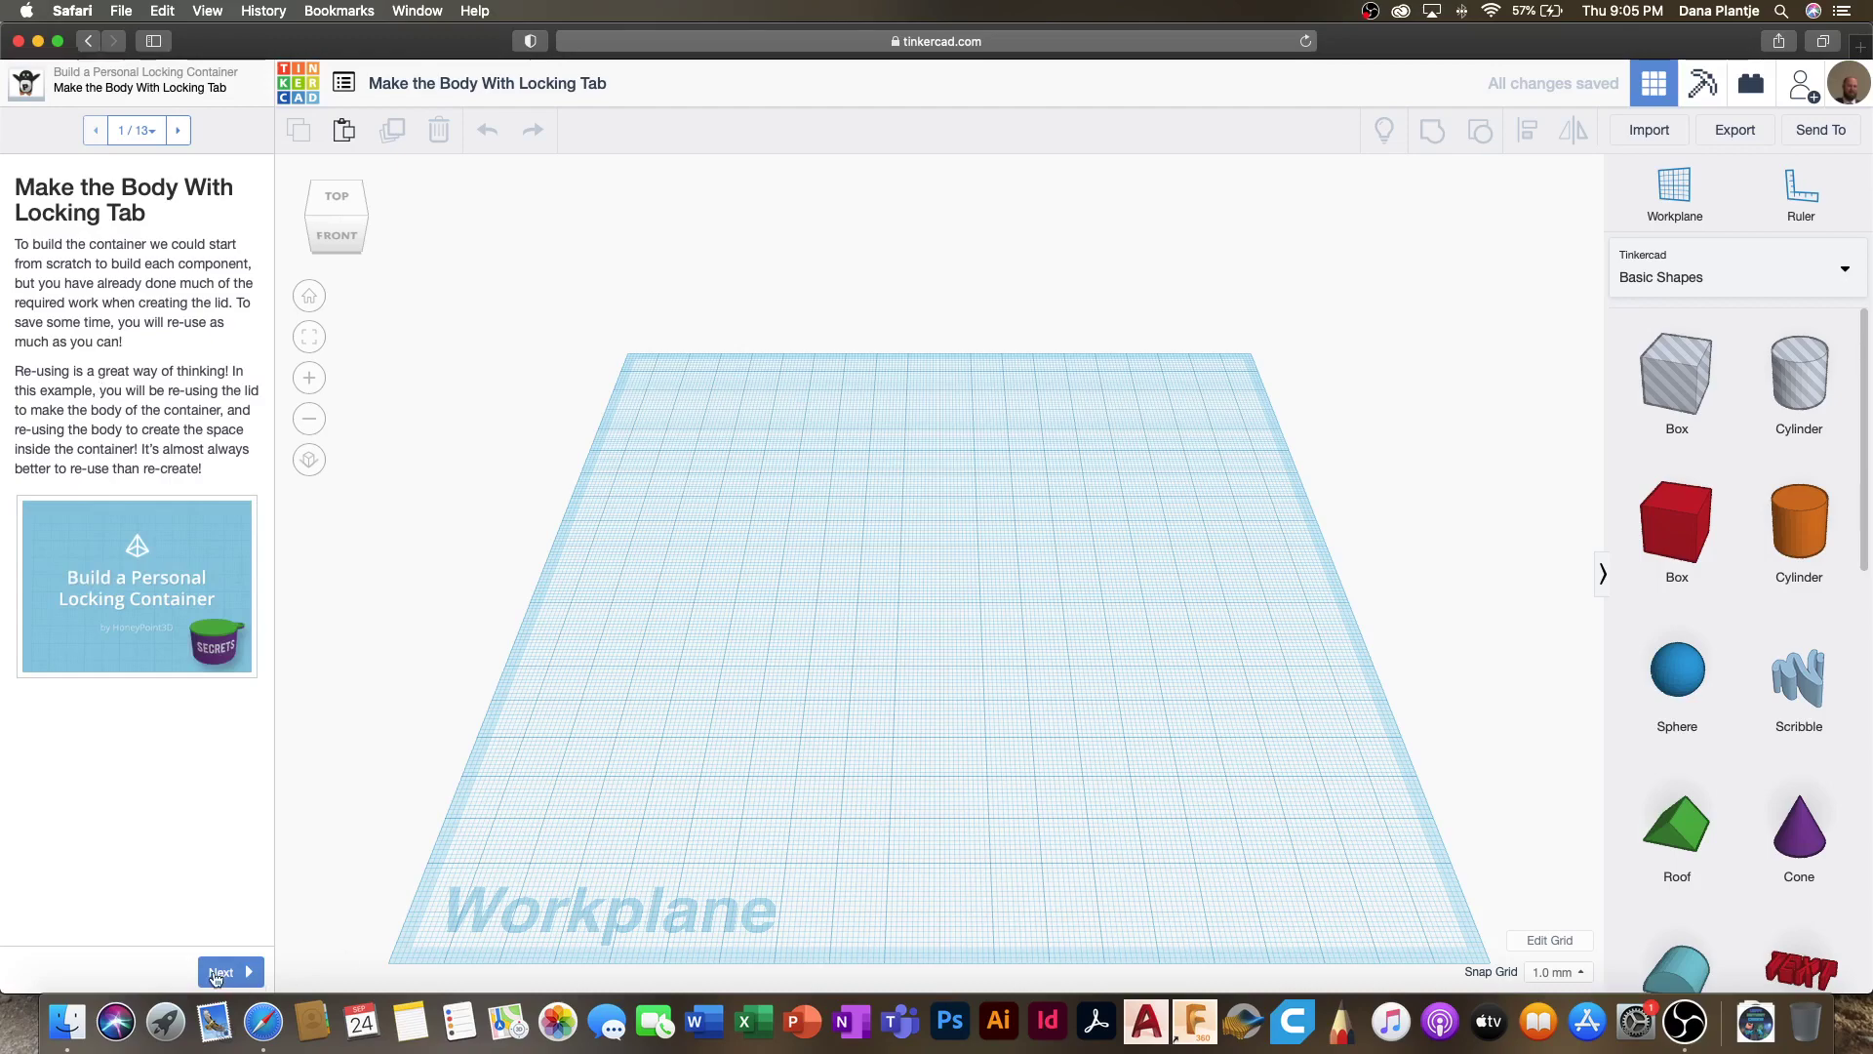
Step: Advance the lesson to step 3 and paste the copied shapes, moving them 91.5 mm left and 3 mm forward onto the workplane
left_click(224, 980)
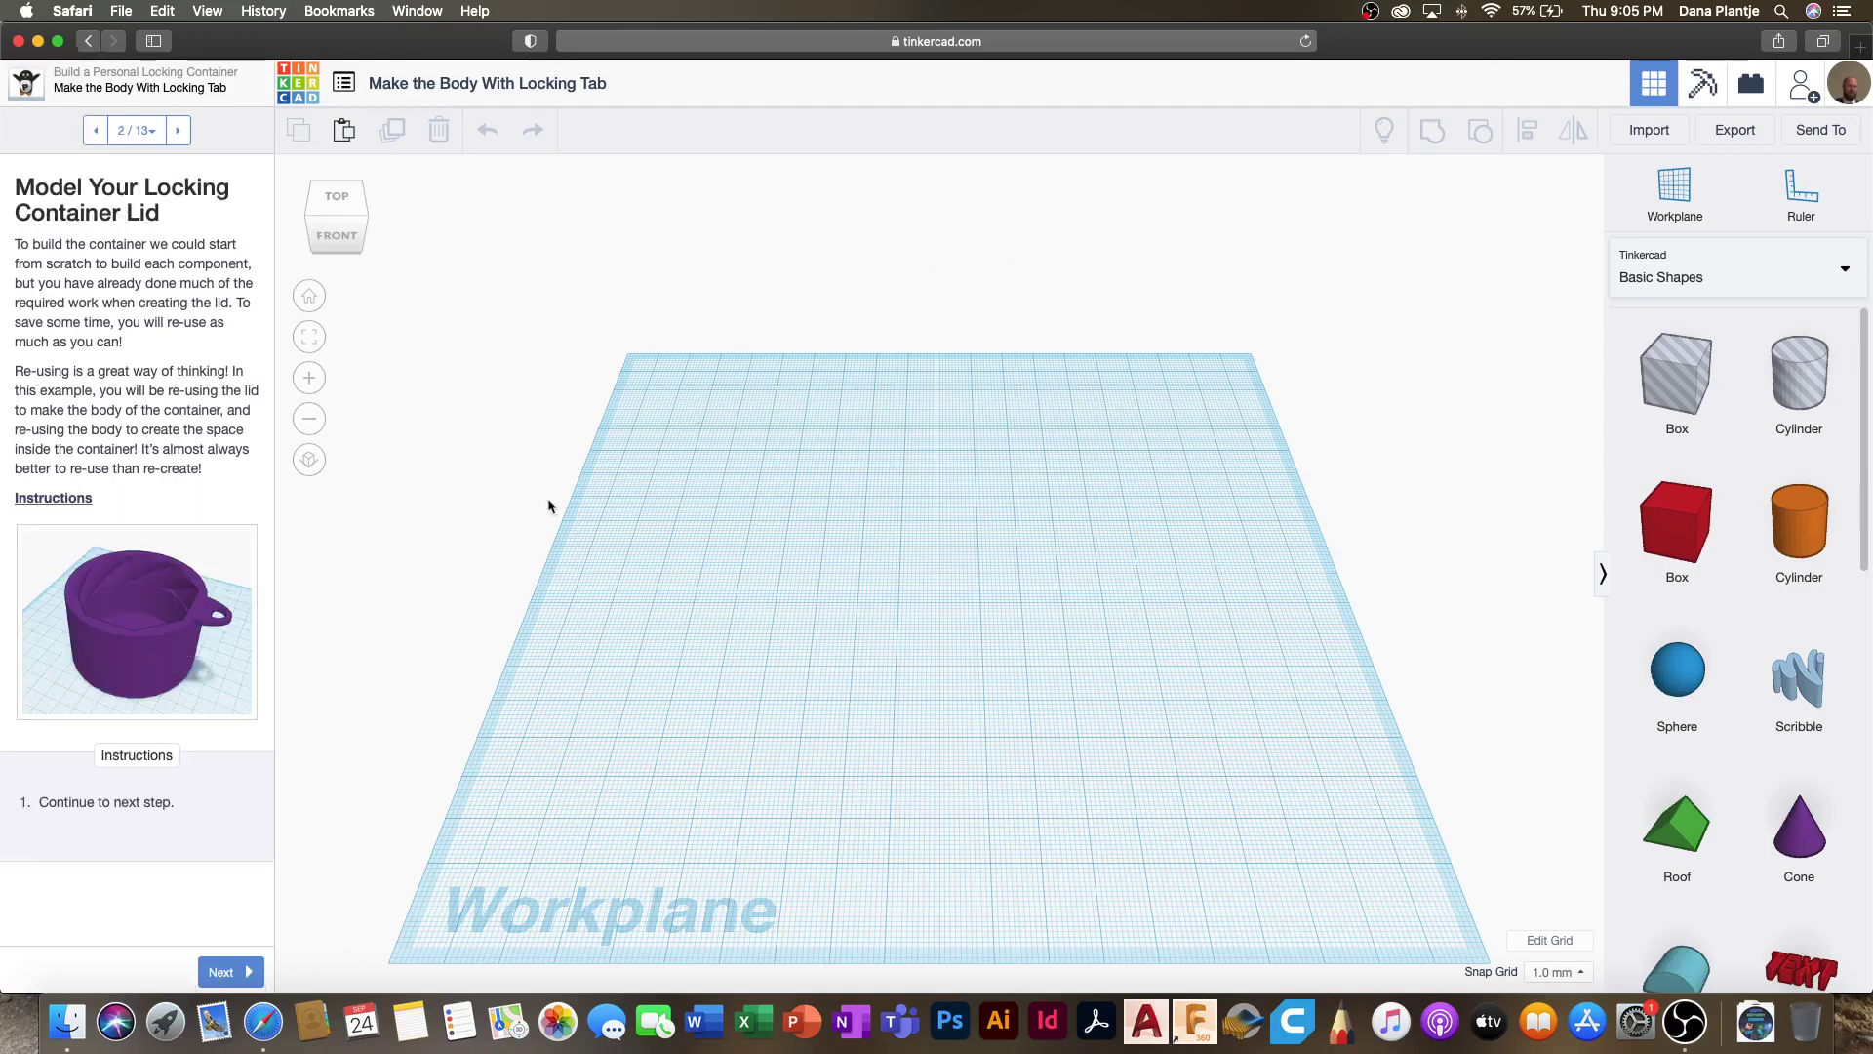
left_click(241, 970)
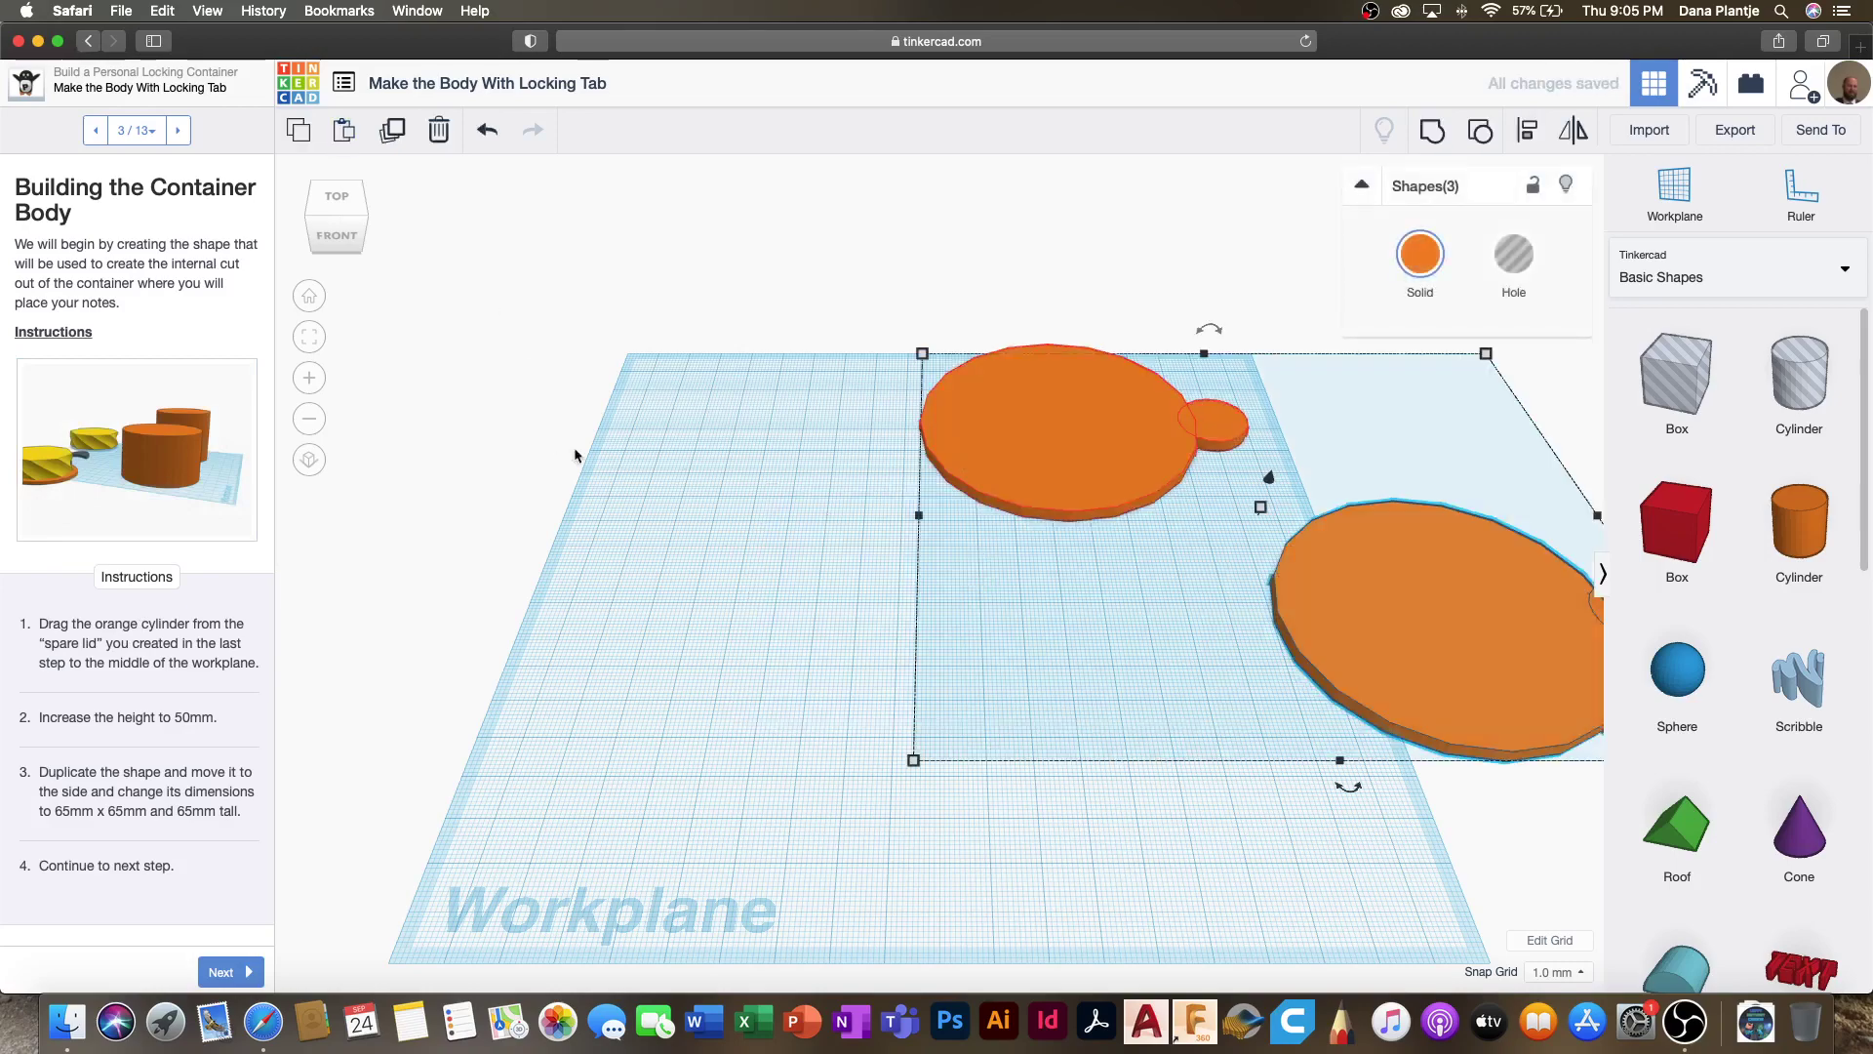
left_click_drag(1038, 414, 711, 419)
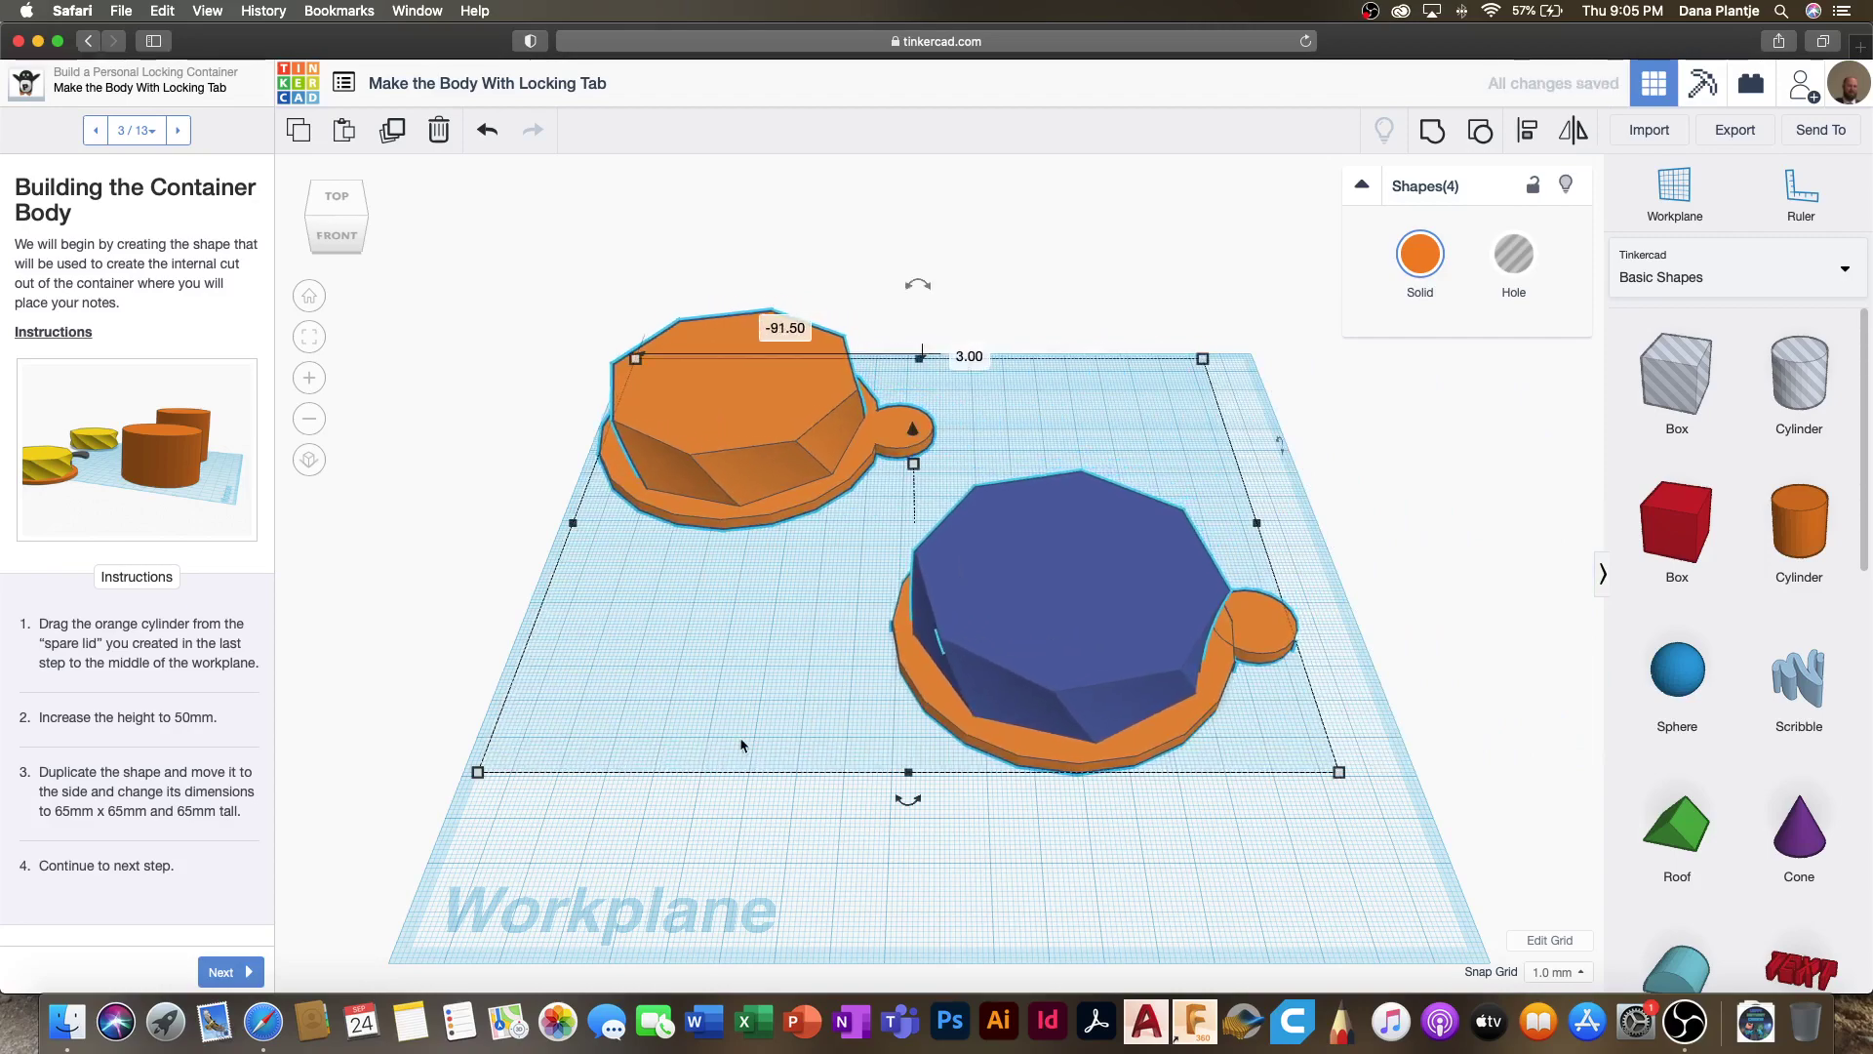
left_click(749, 864)
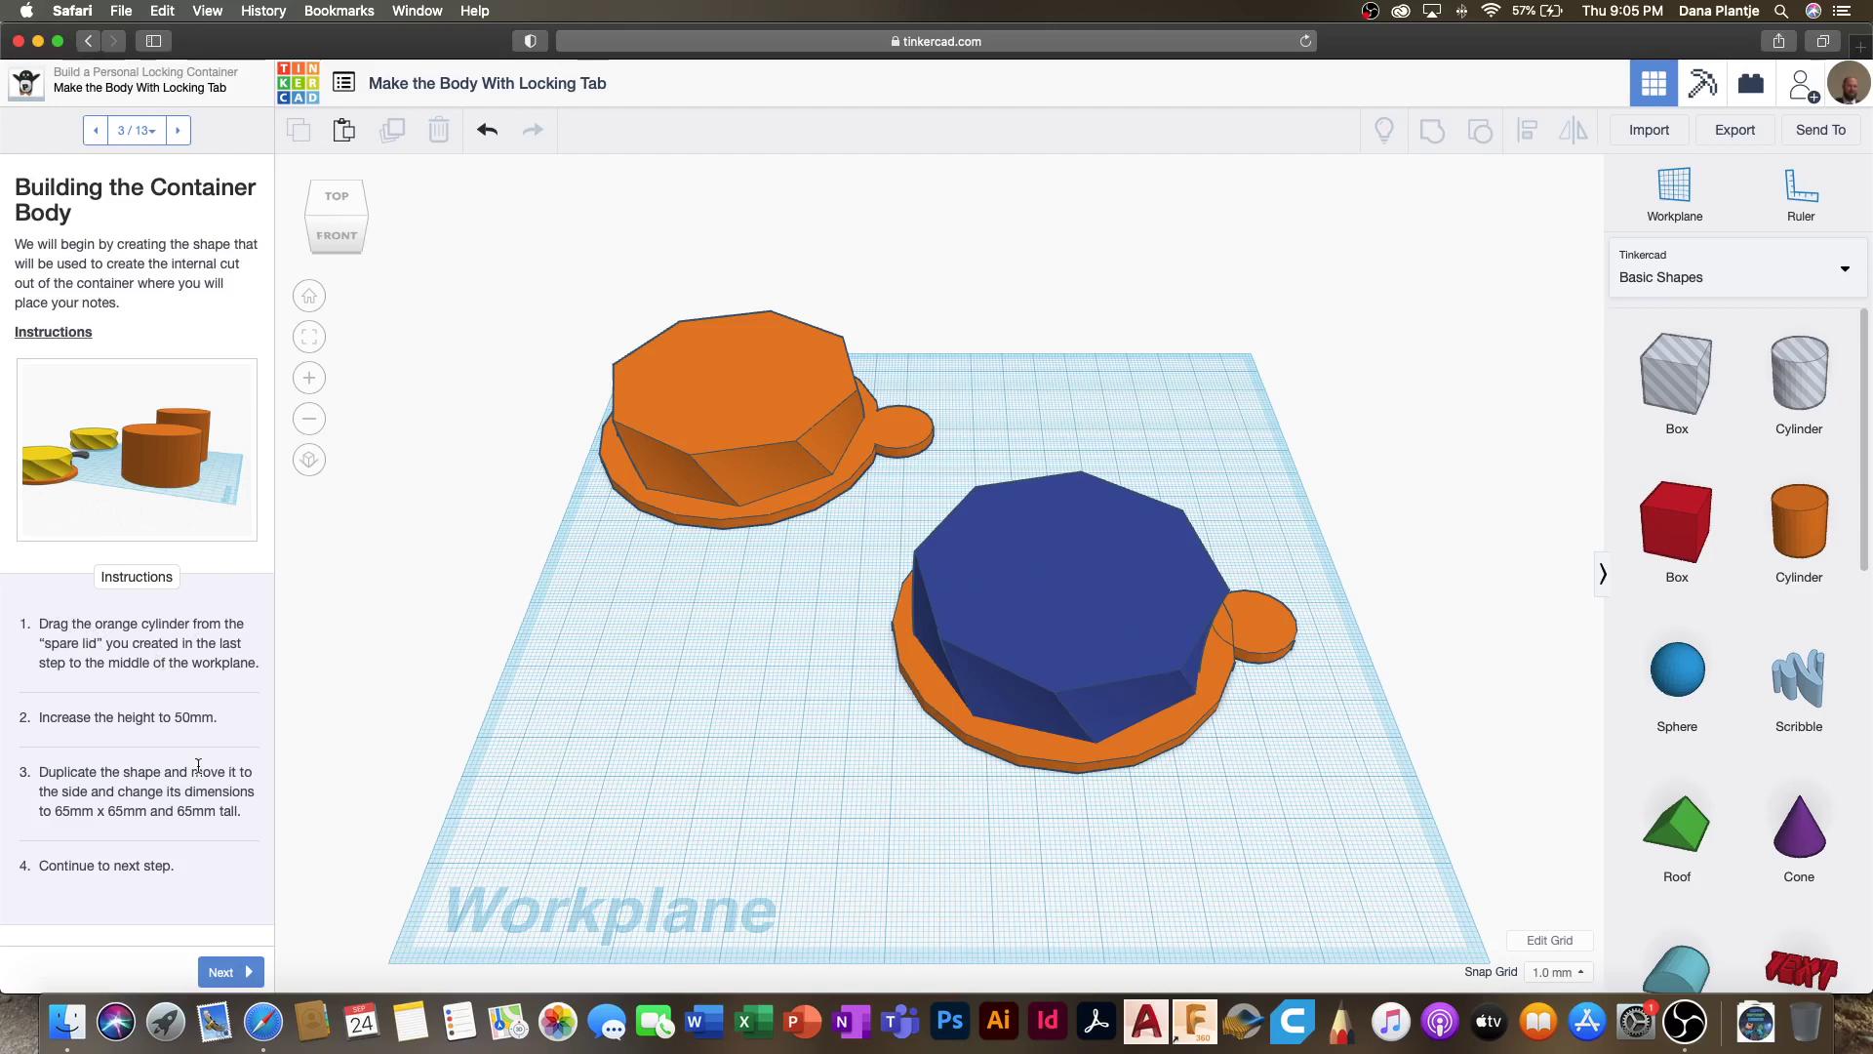
Step: Move the blue twisted polygon to the back of the workplane and the loose tab disc 52 mm back and 19 mm right
left_click(1082, 639)
left_click_drag(1045, 650, 1151, 403)
left_click_drag(1280, 649, 1301, 492)
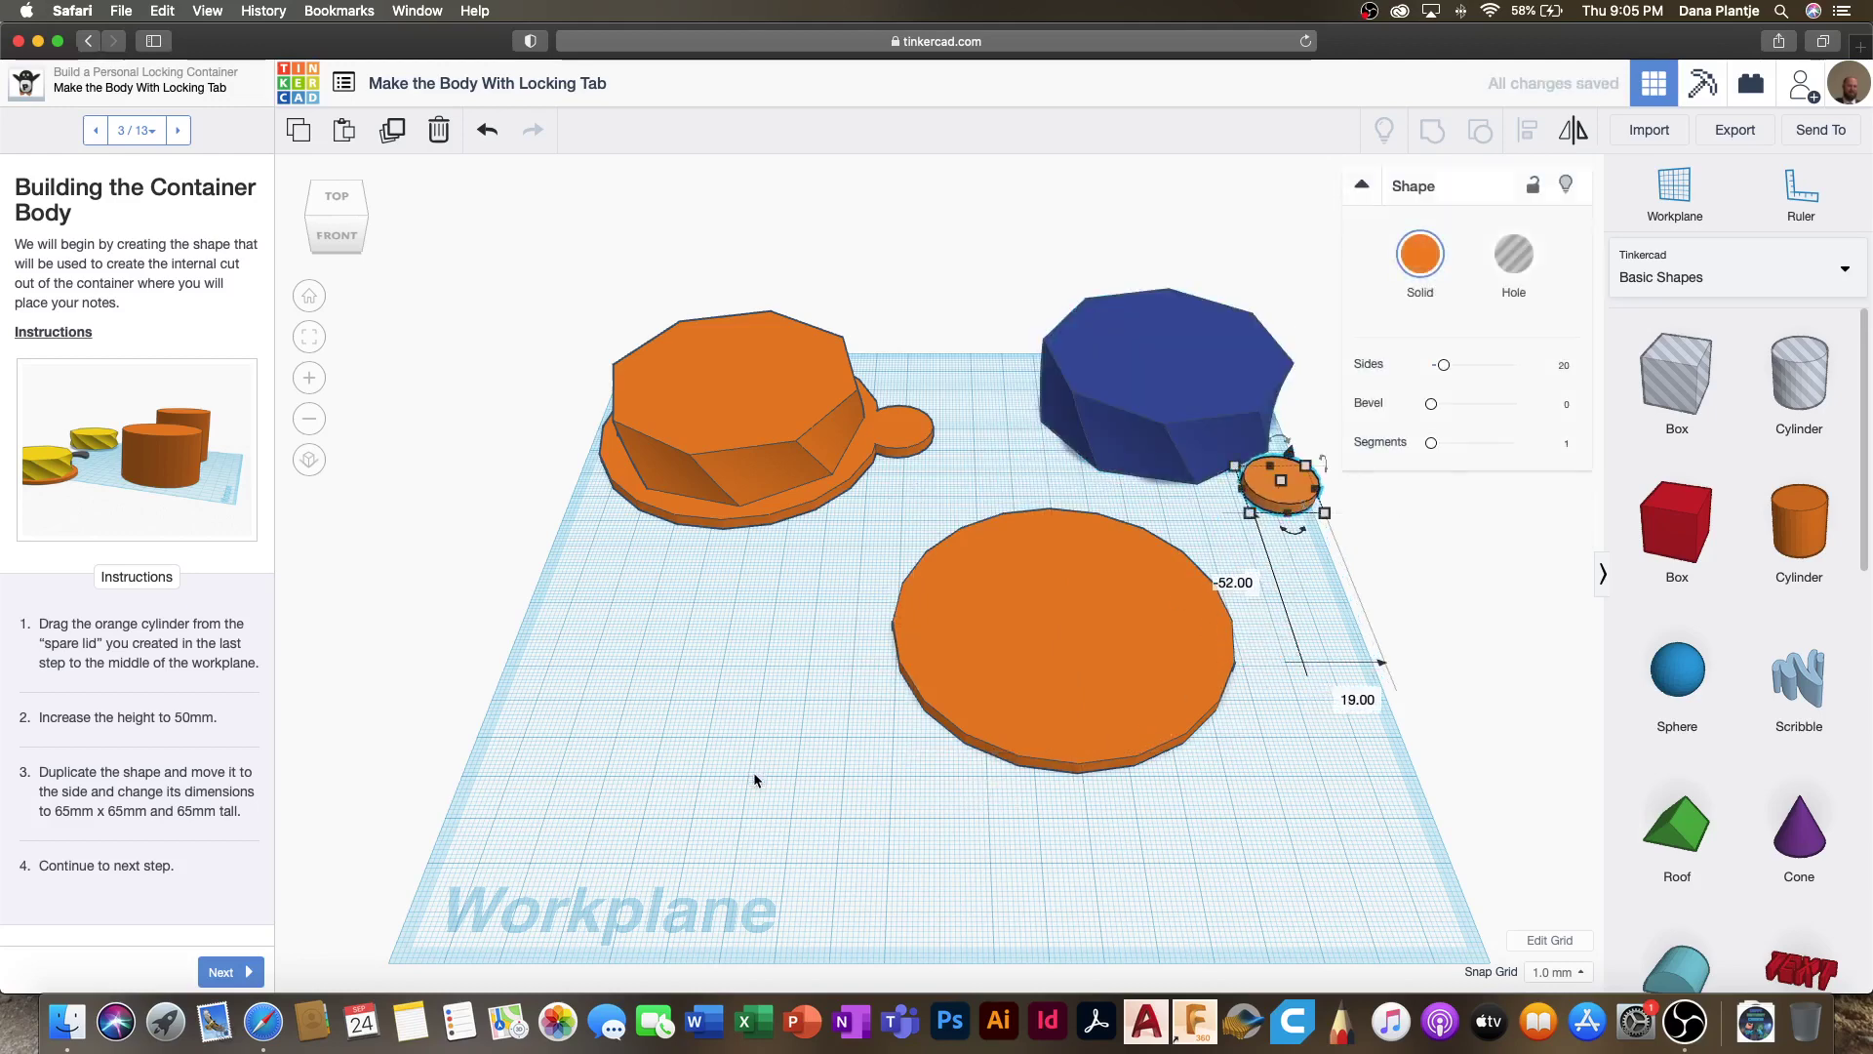
Step: Move the spare lid disc 56 mm left and 18 mm forward, and set its height to 50 mm
left_click(991, 682)
left_click_drag(1007, 671, 764, 731)
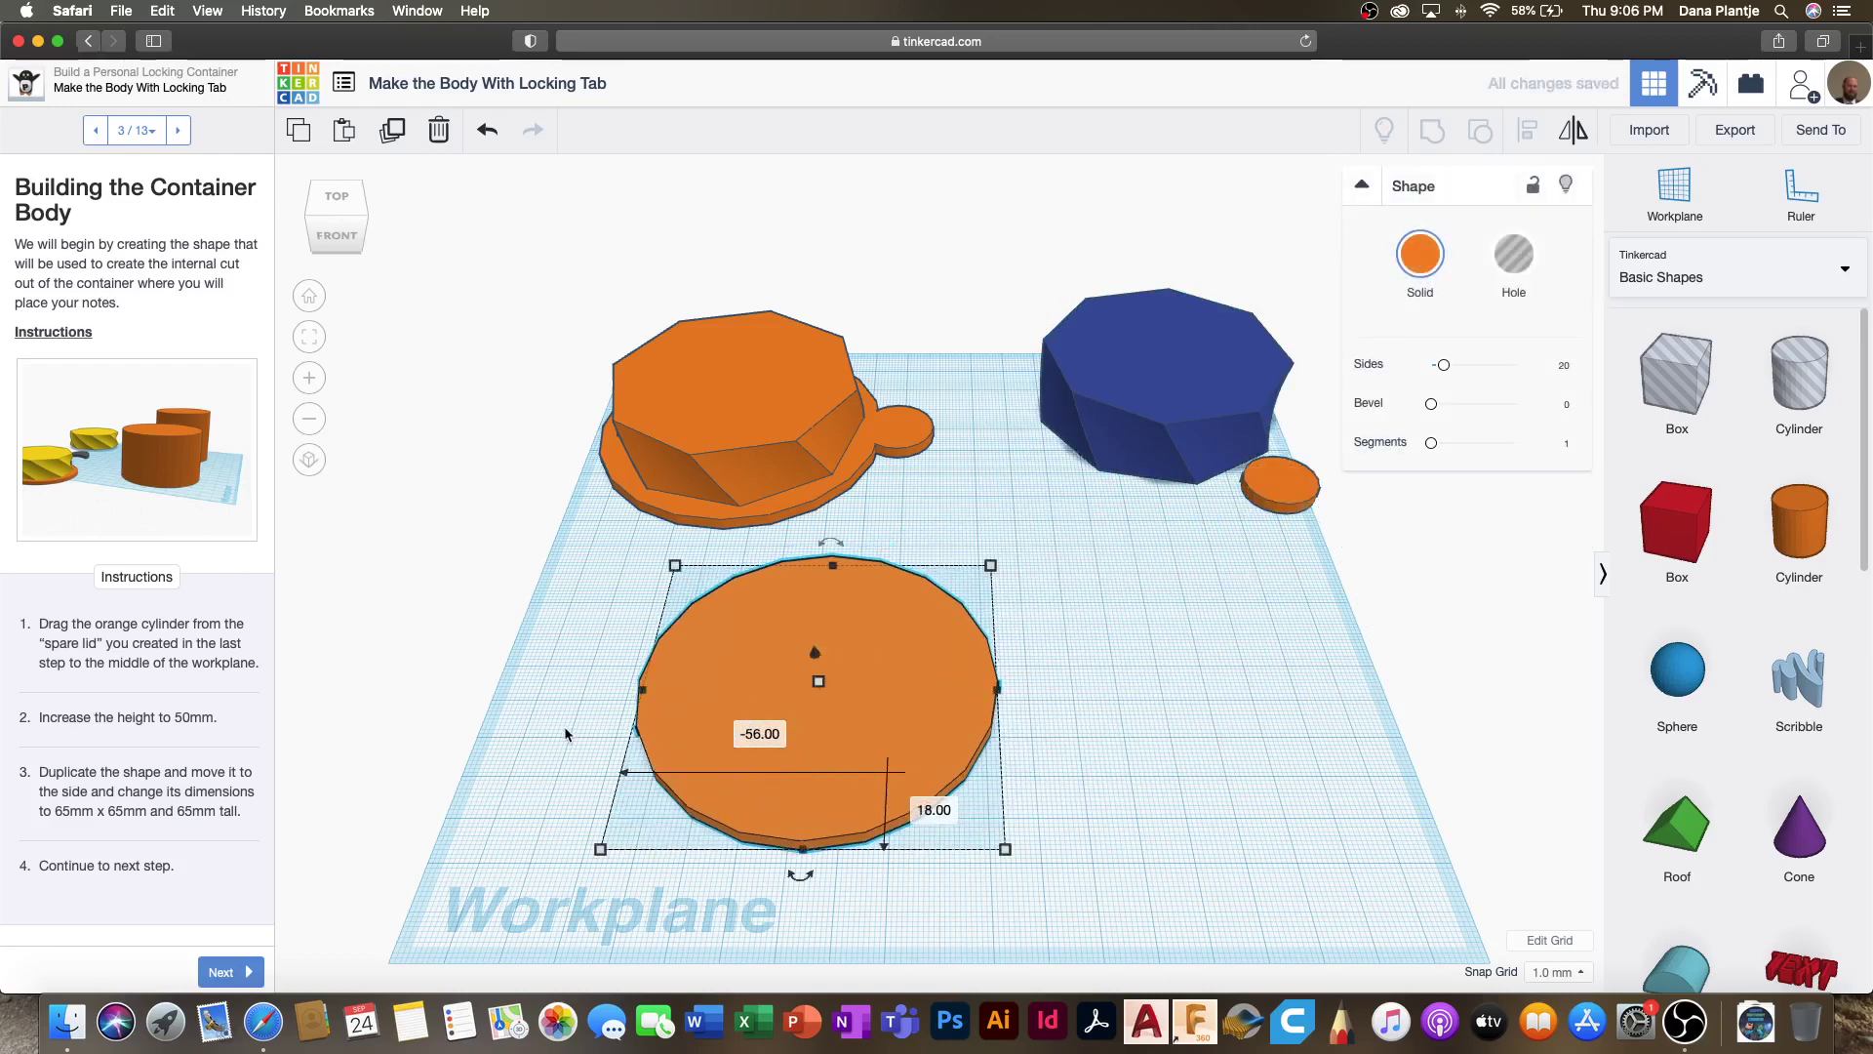
left_click(819, 681)
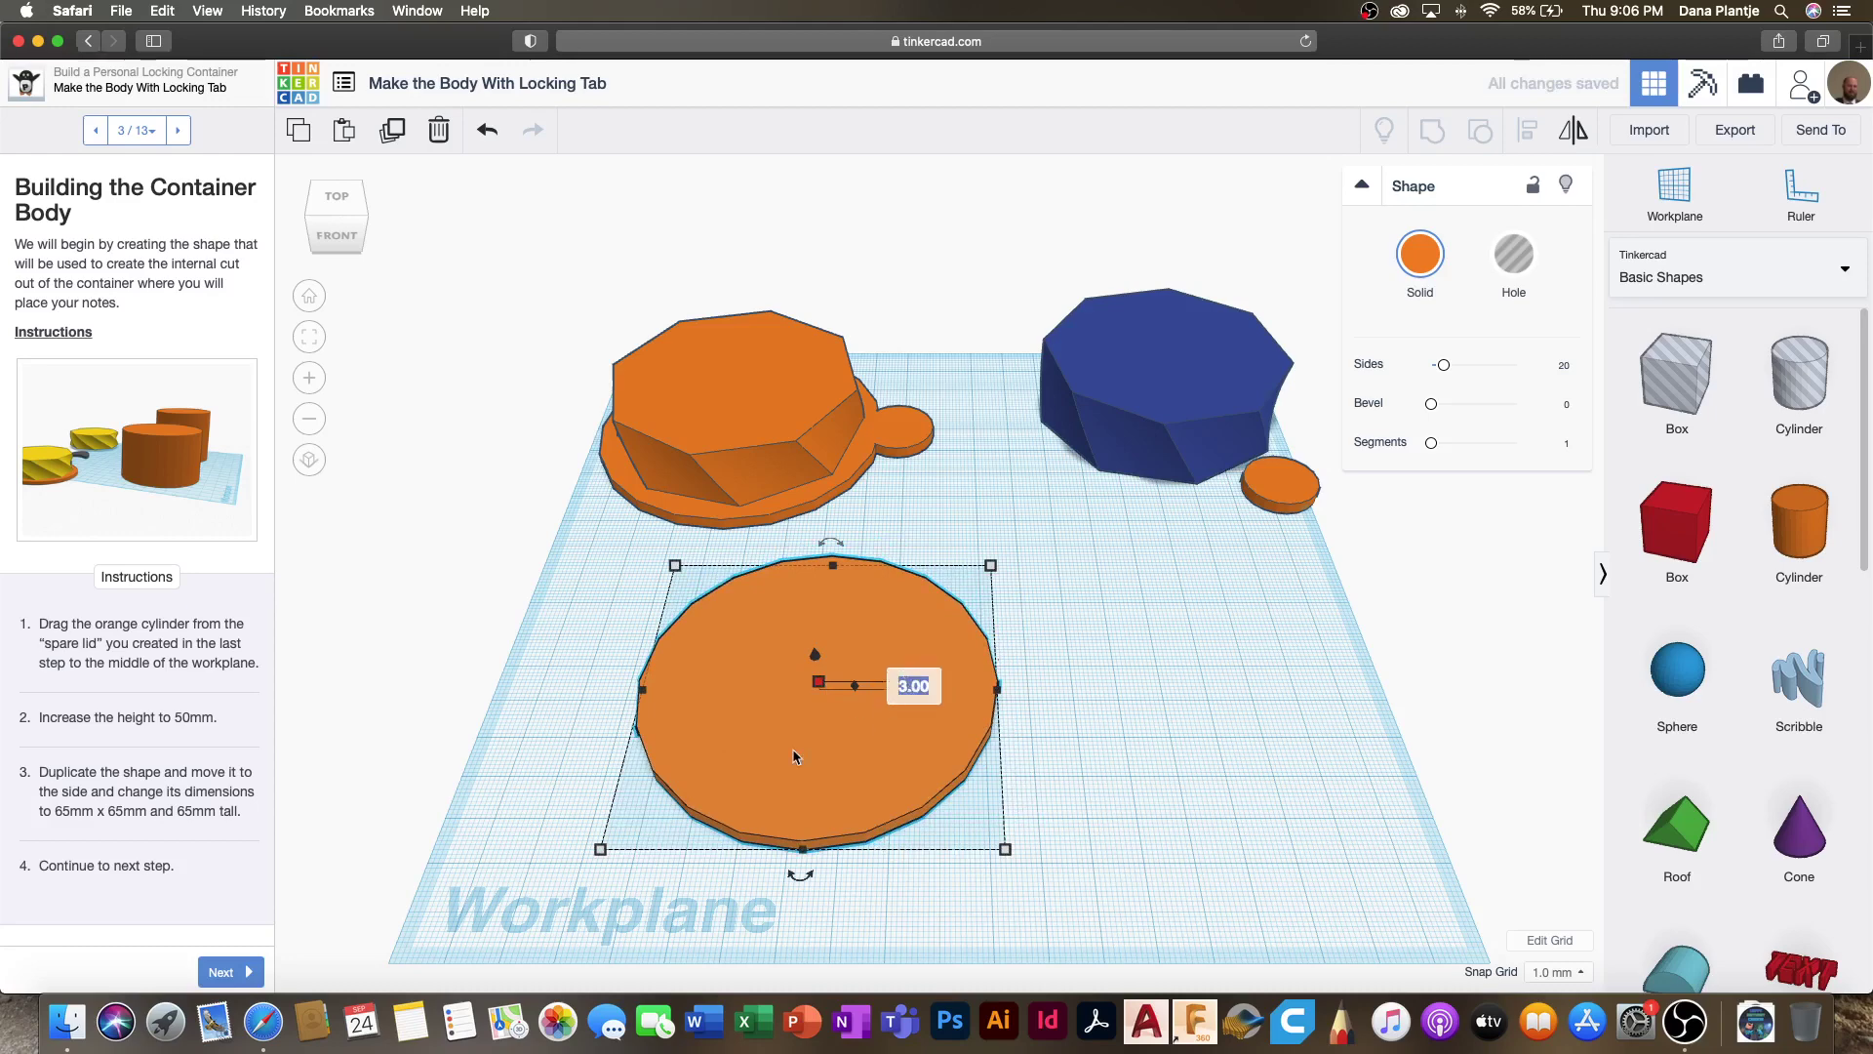
type("50")
key("Return")
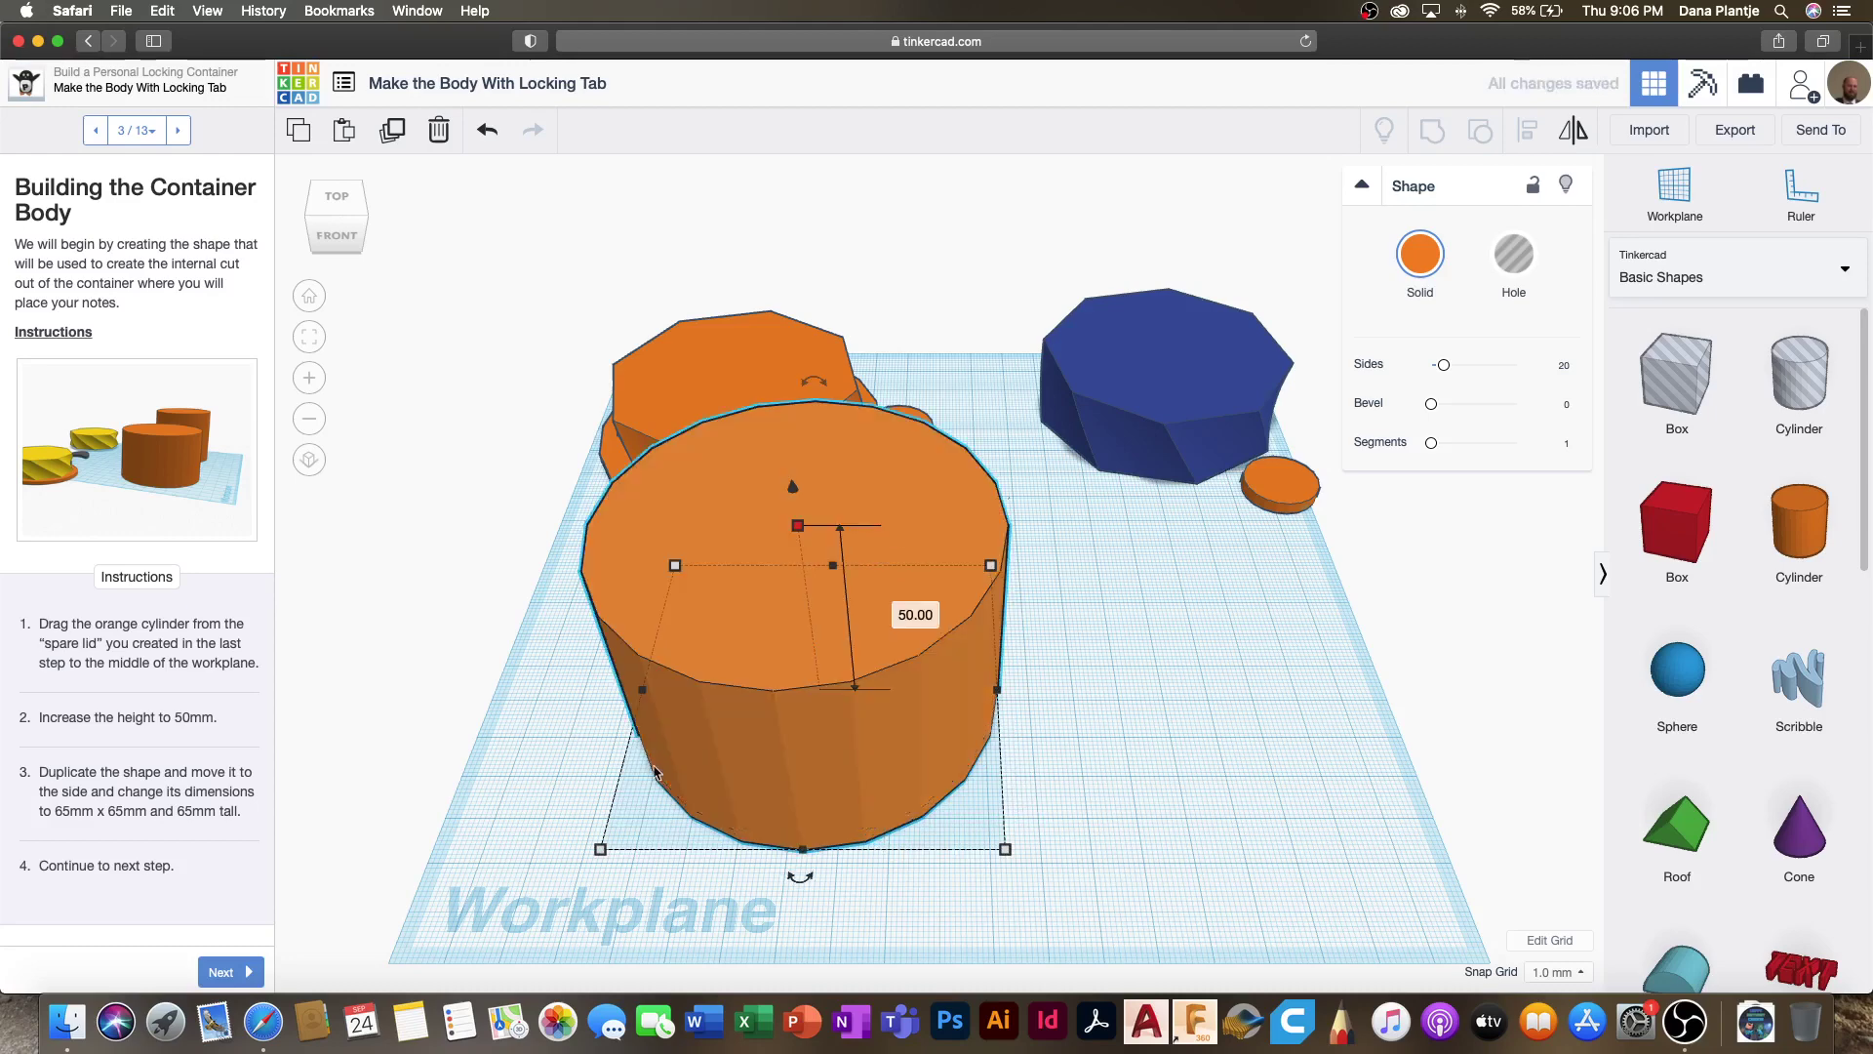
Step: Duplicate the 50 mm tall cylinder and place the copy 79 mm right and 20 mm forward of the original
left_click(381, 230)
left_click(679, 482)
key("super+d")
left_click_drag(705, 477, 1120, 563)
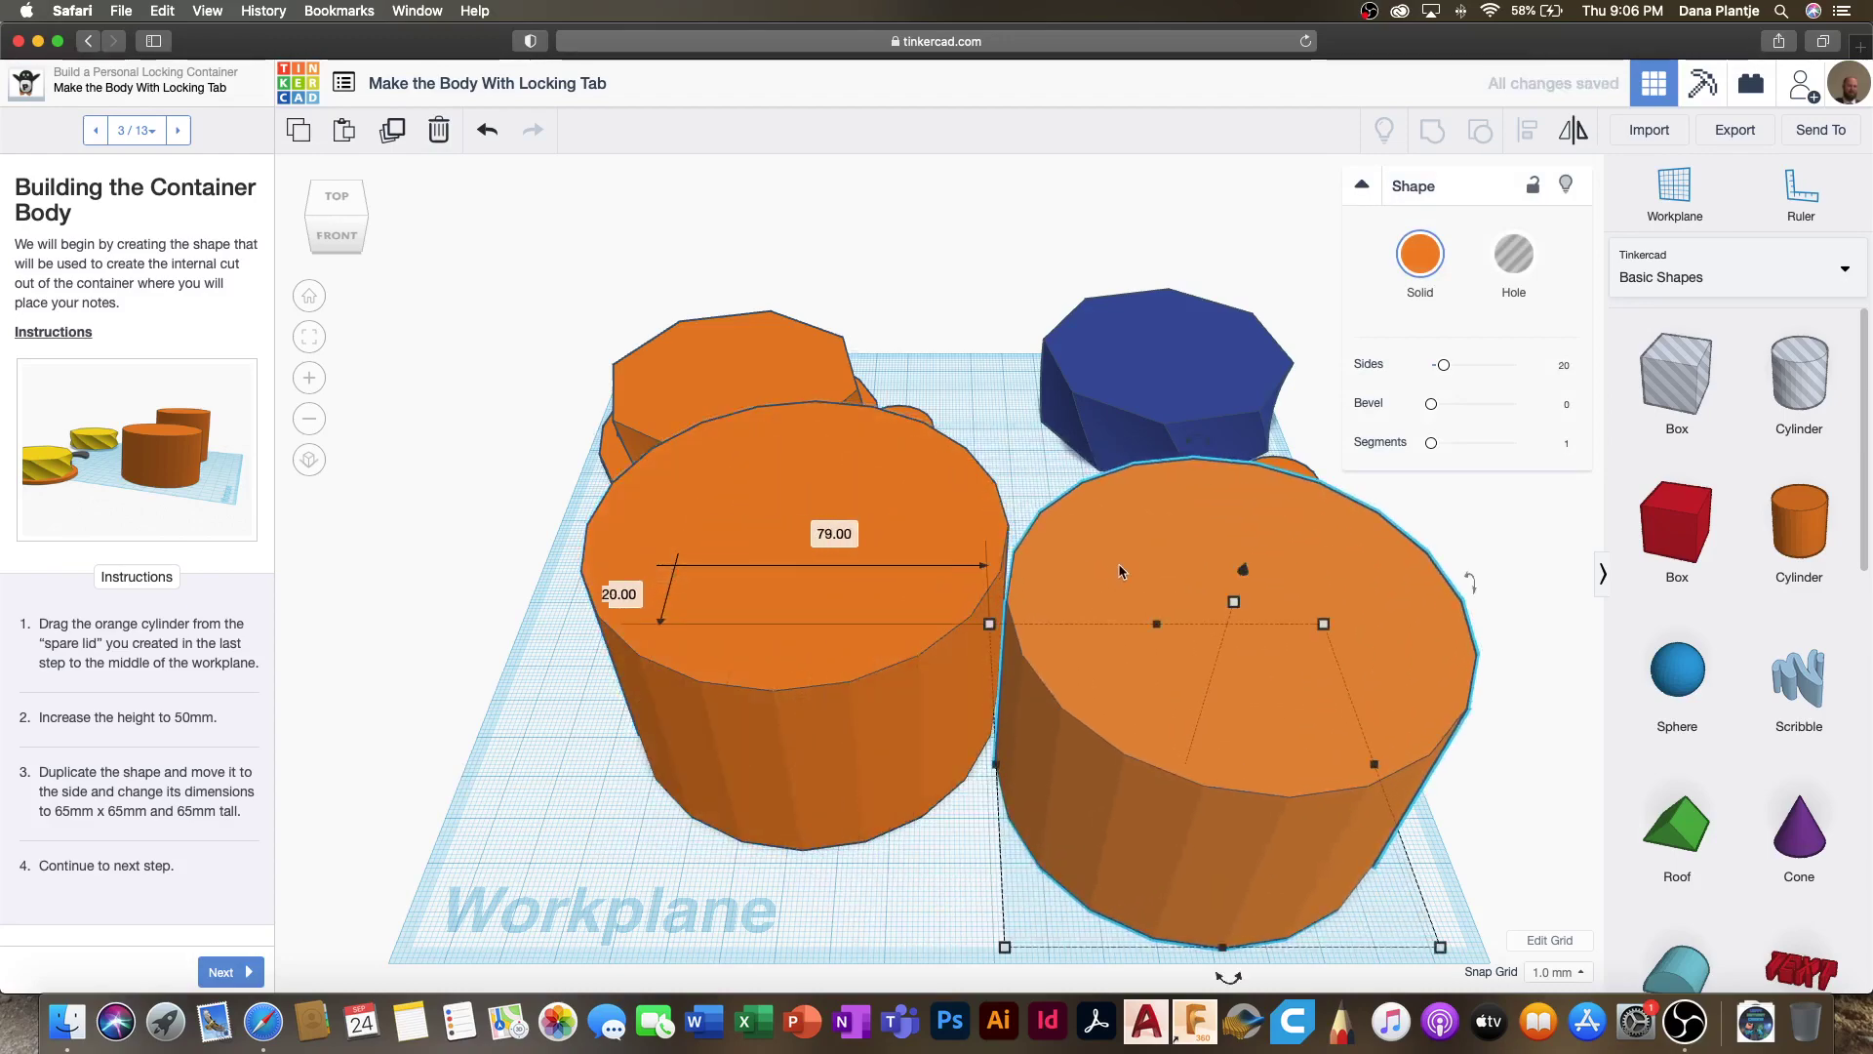
Step: Set the duplicated cylinder's length and width to 65 mm each
scroll(1118, 564, "down", 5)
scroll(1238, 799, "down", 3)
left_click(1237, 800)
scroll(1231, 796, "up", 5)
left_click(1185, 769)
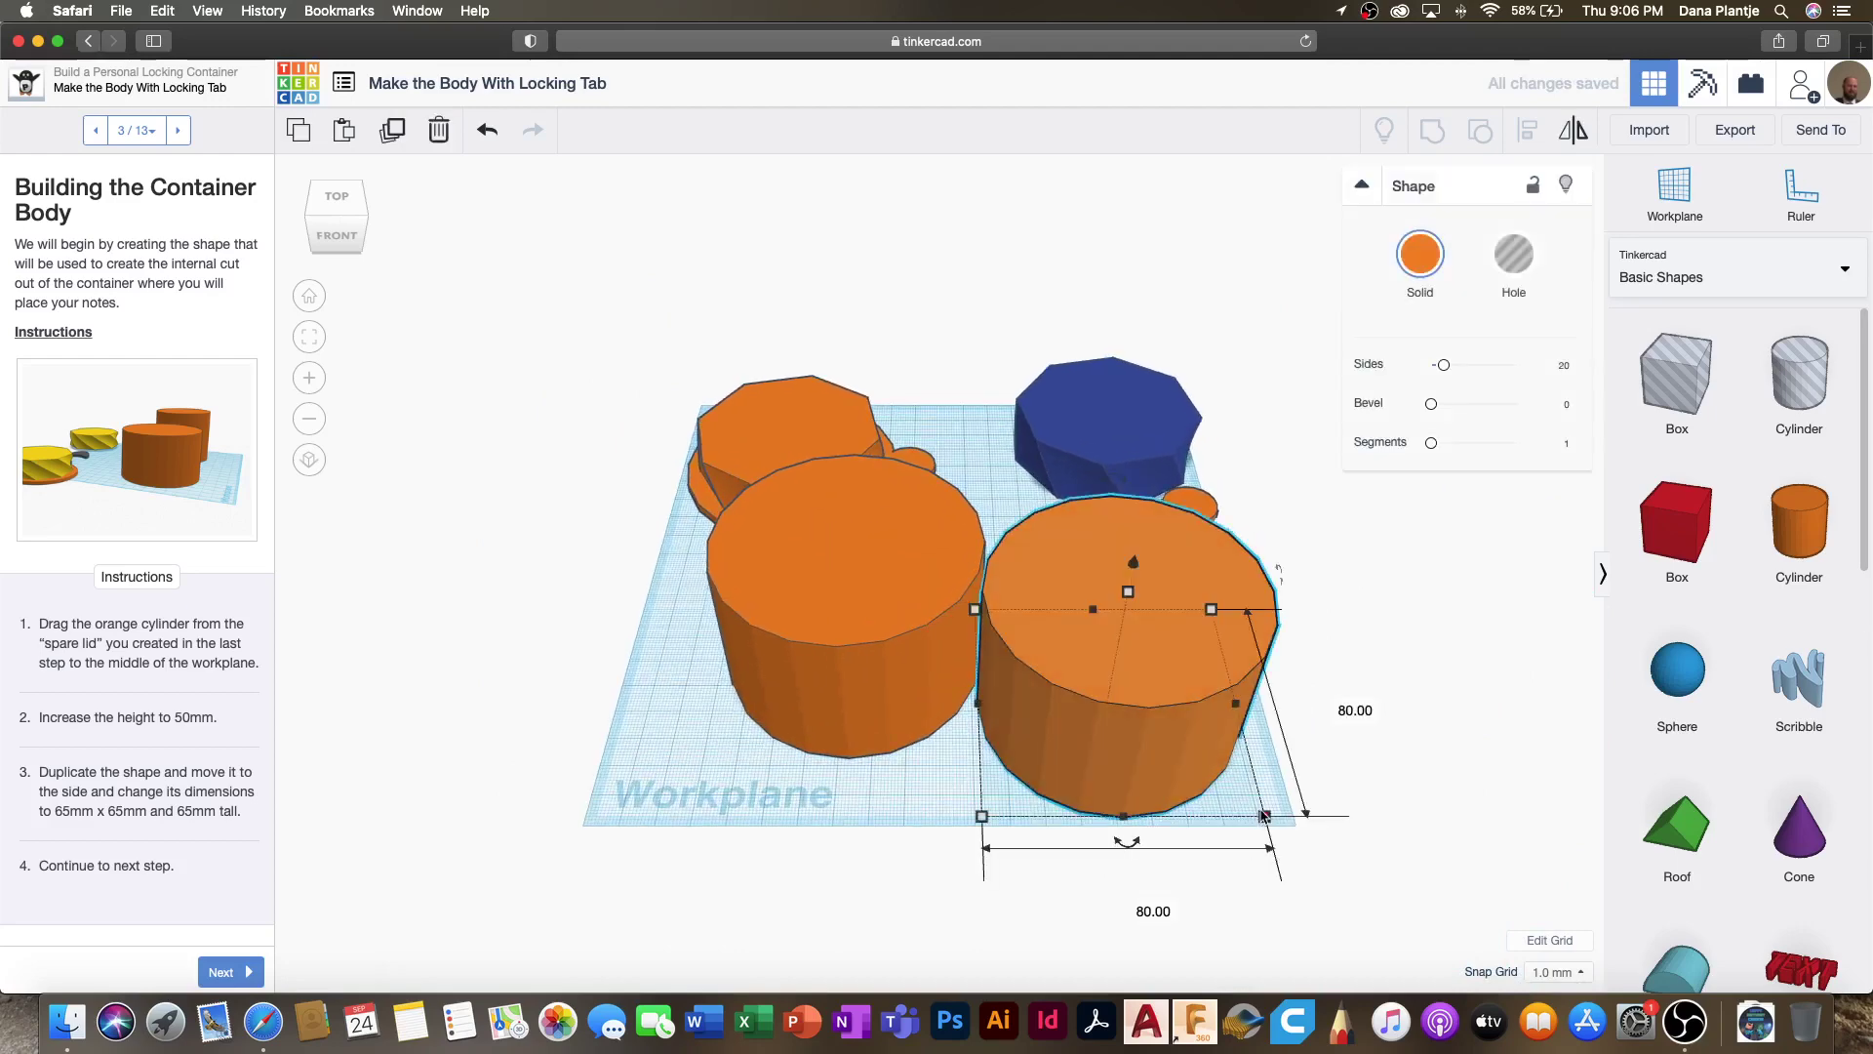
left_click(1330, 702)
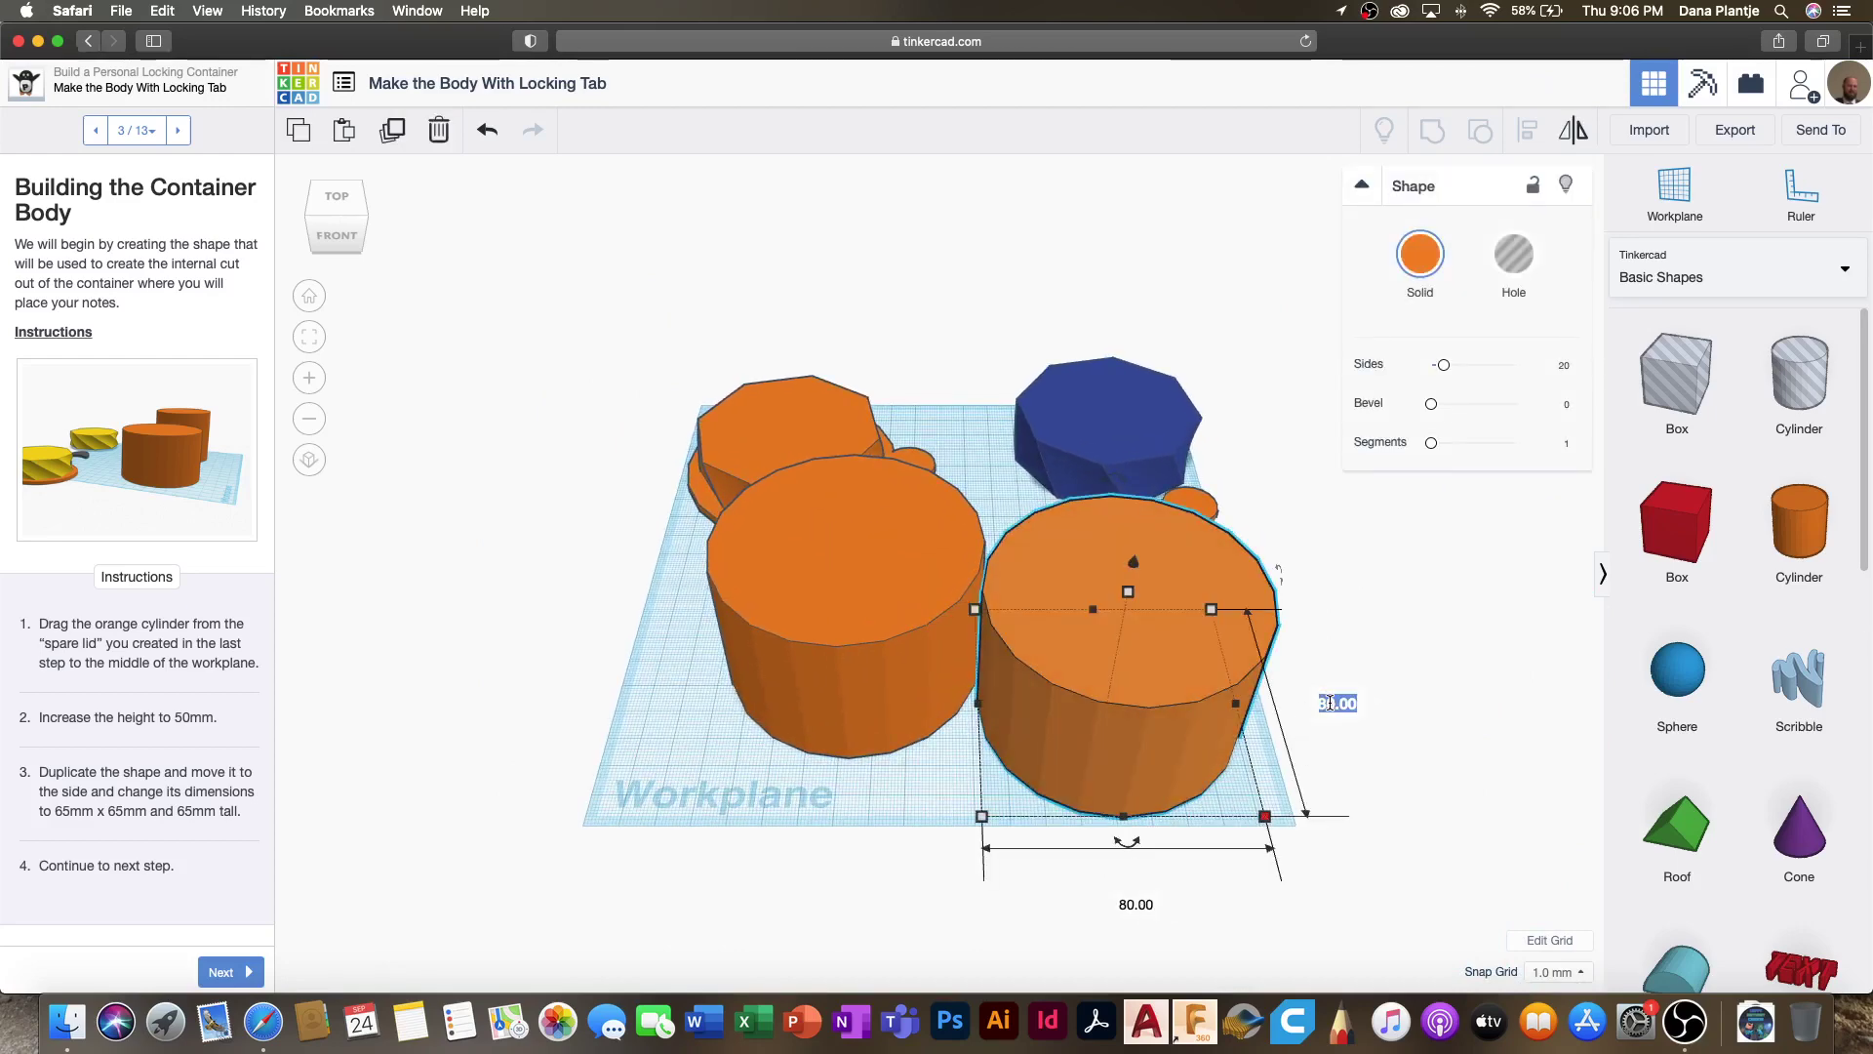
type("65")
key("Return")
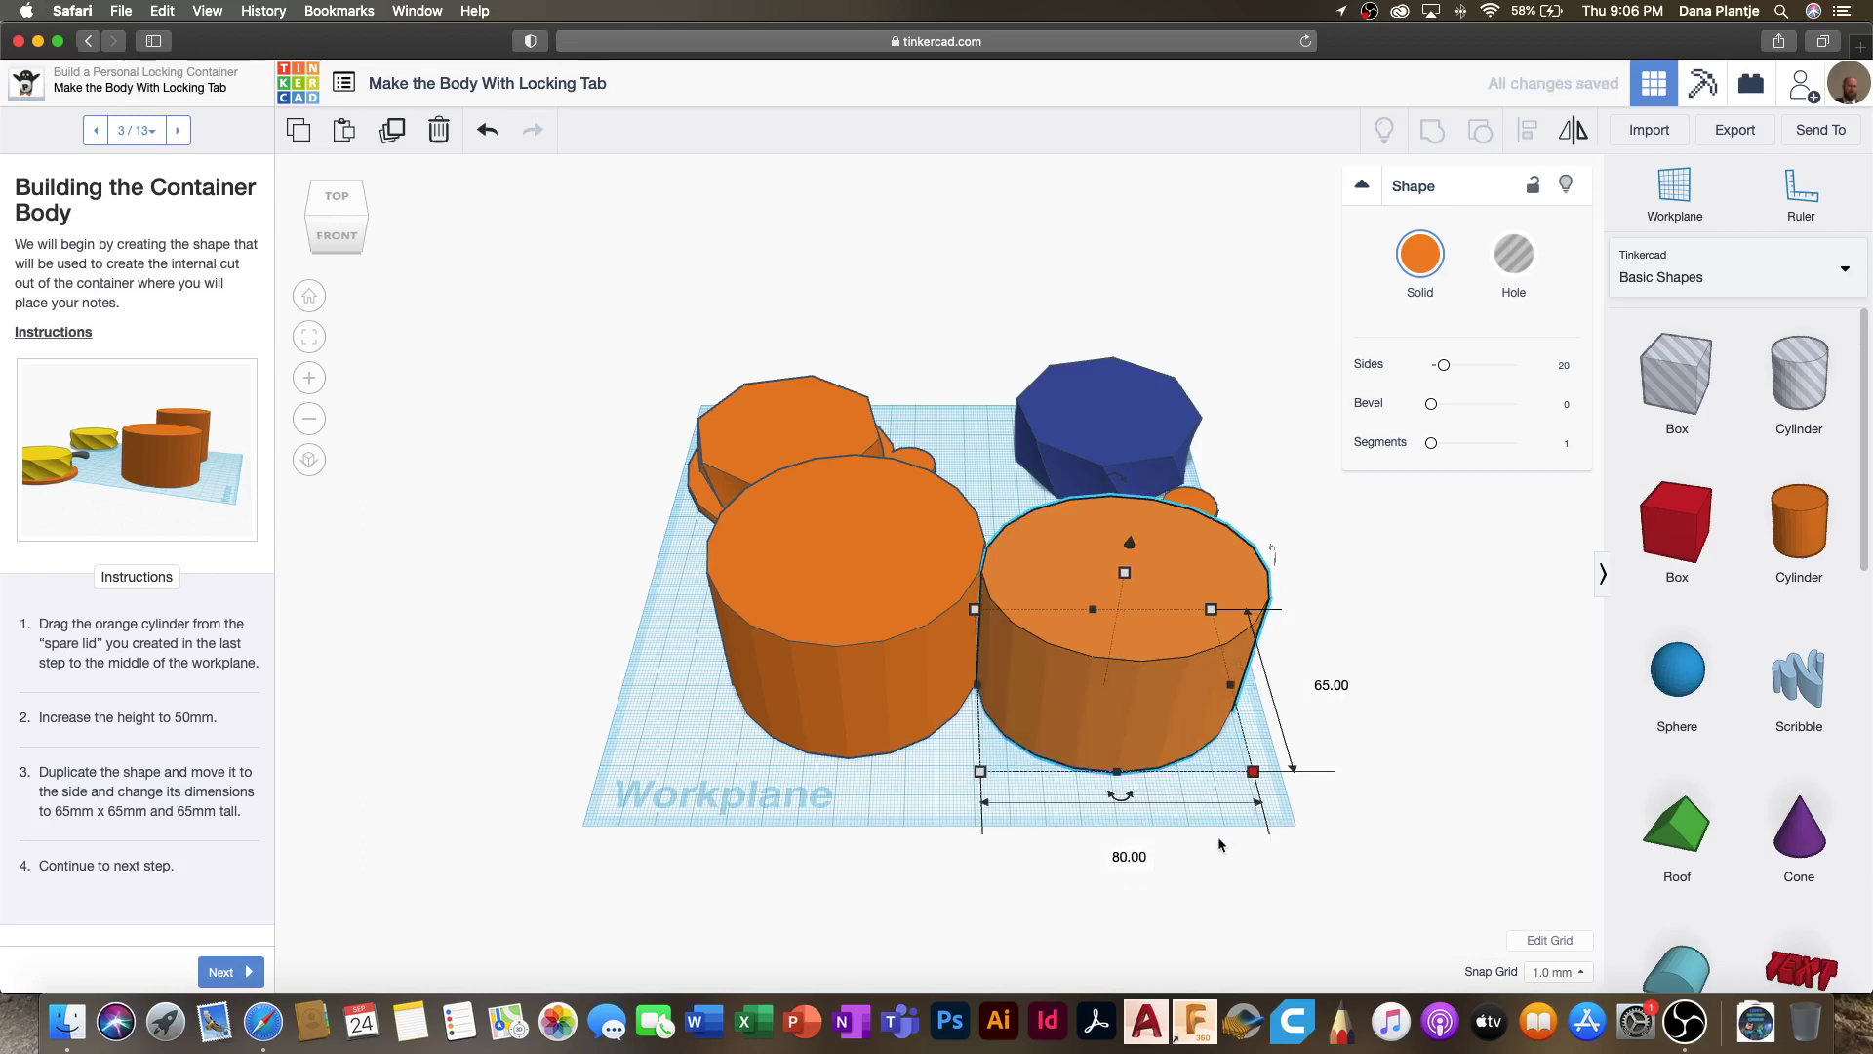
left_click(1118, 851)
key("Return")
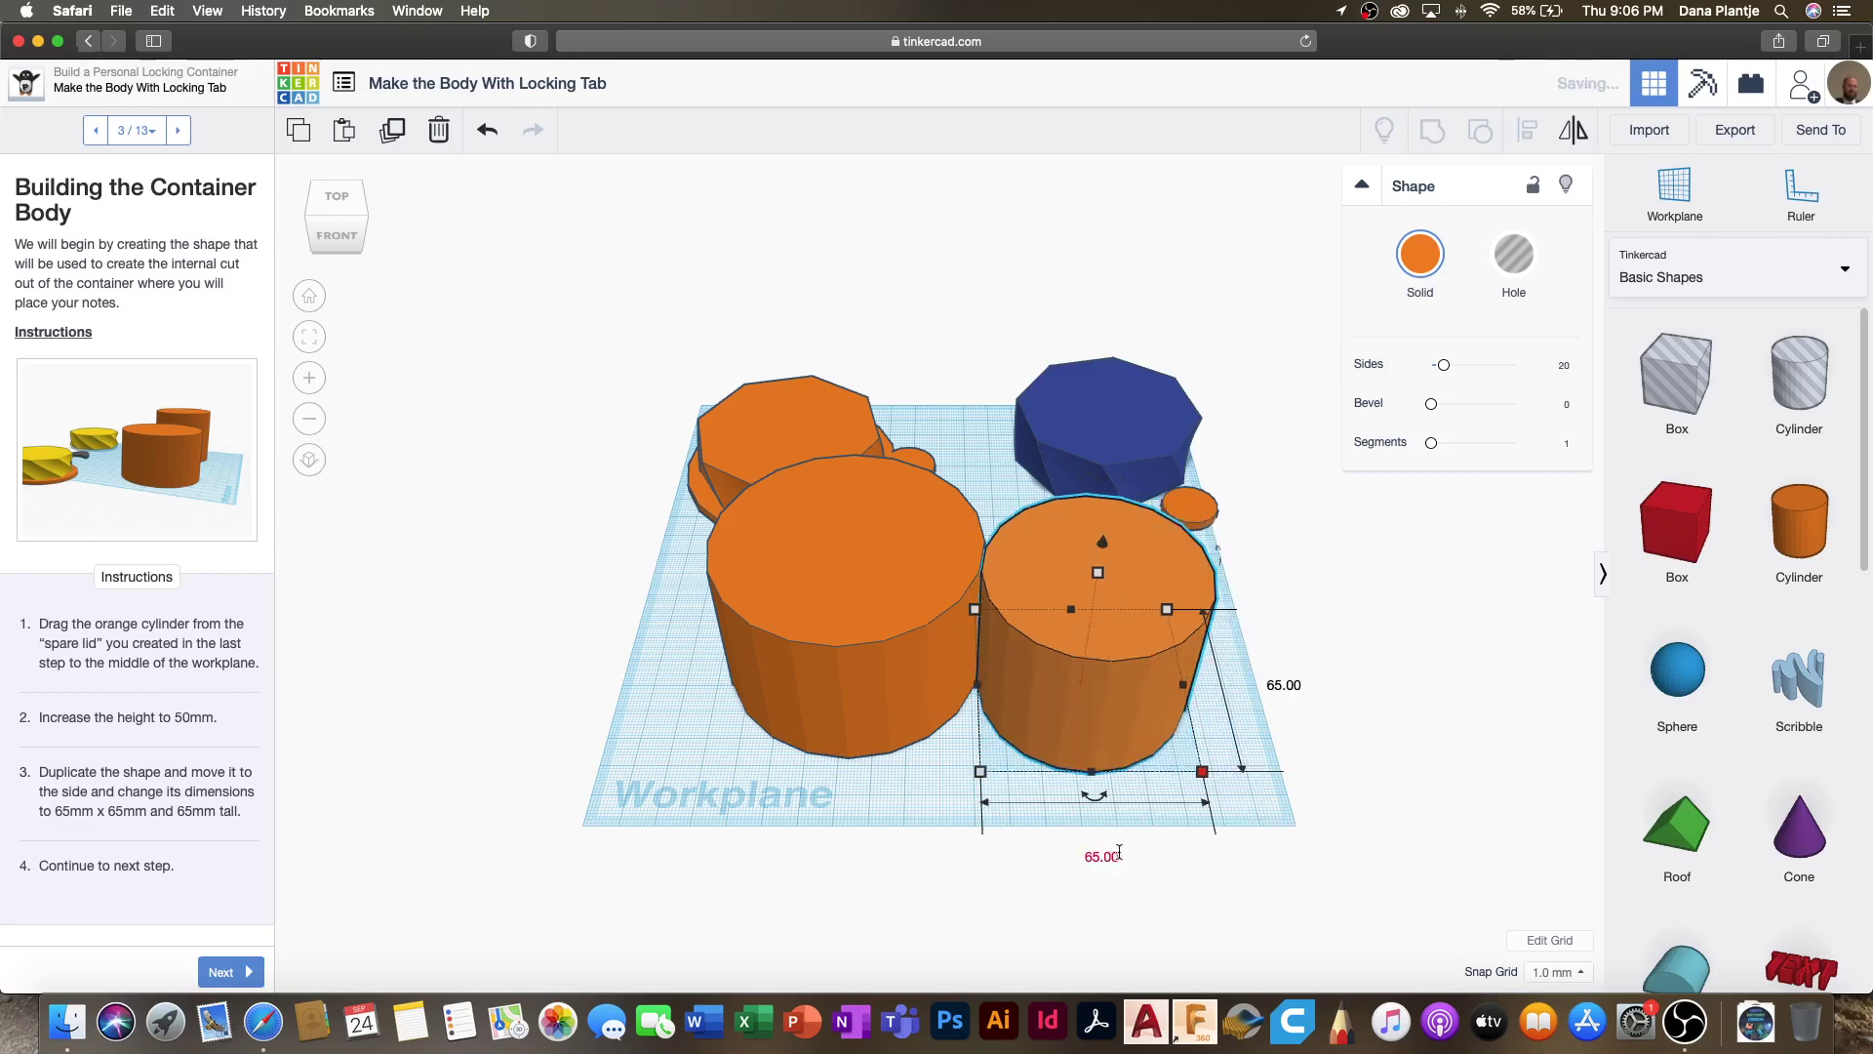
Step: Set the duplicated cylinder's height to 65 mm and advance the project instructions to step 4
mouse_move(1098, 579)
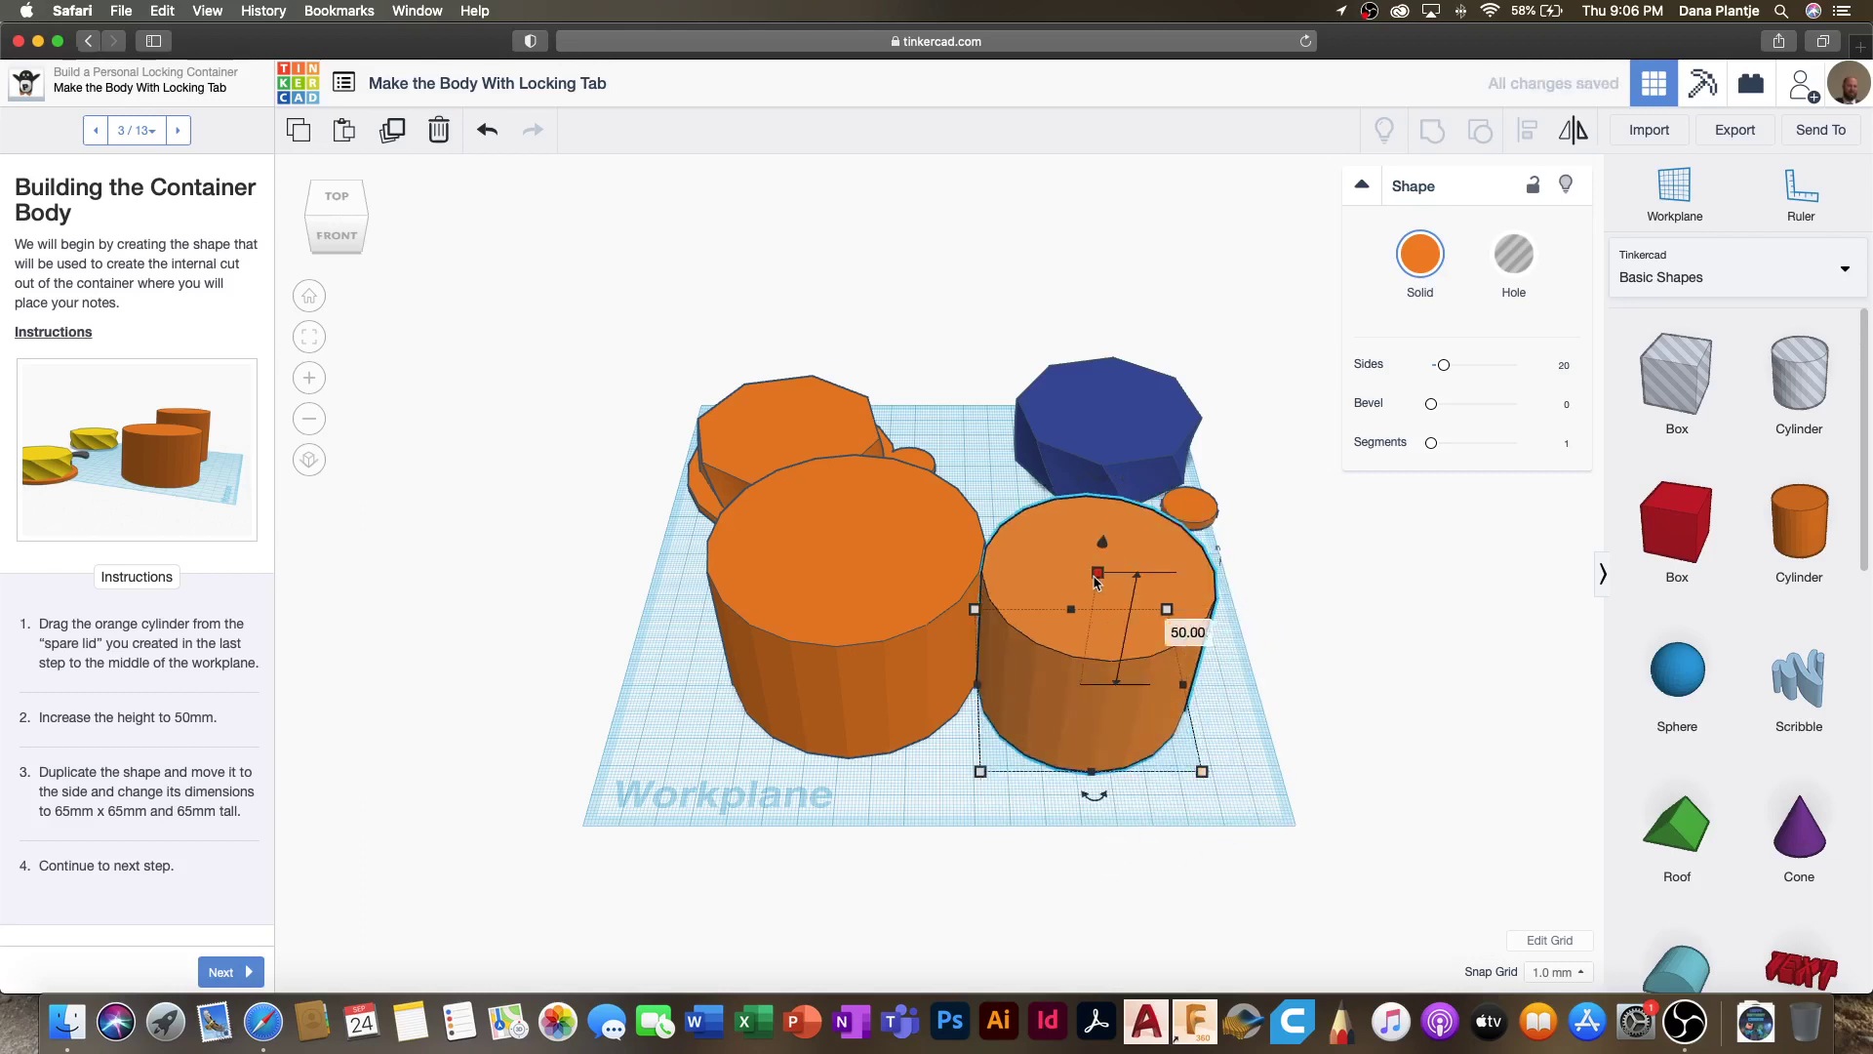
left_click(1190, 631)
type("65")
key("Return")
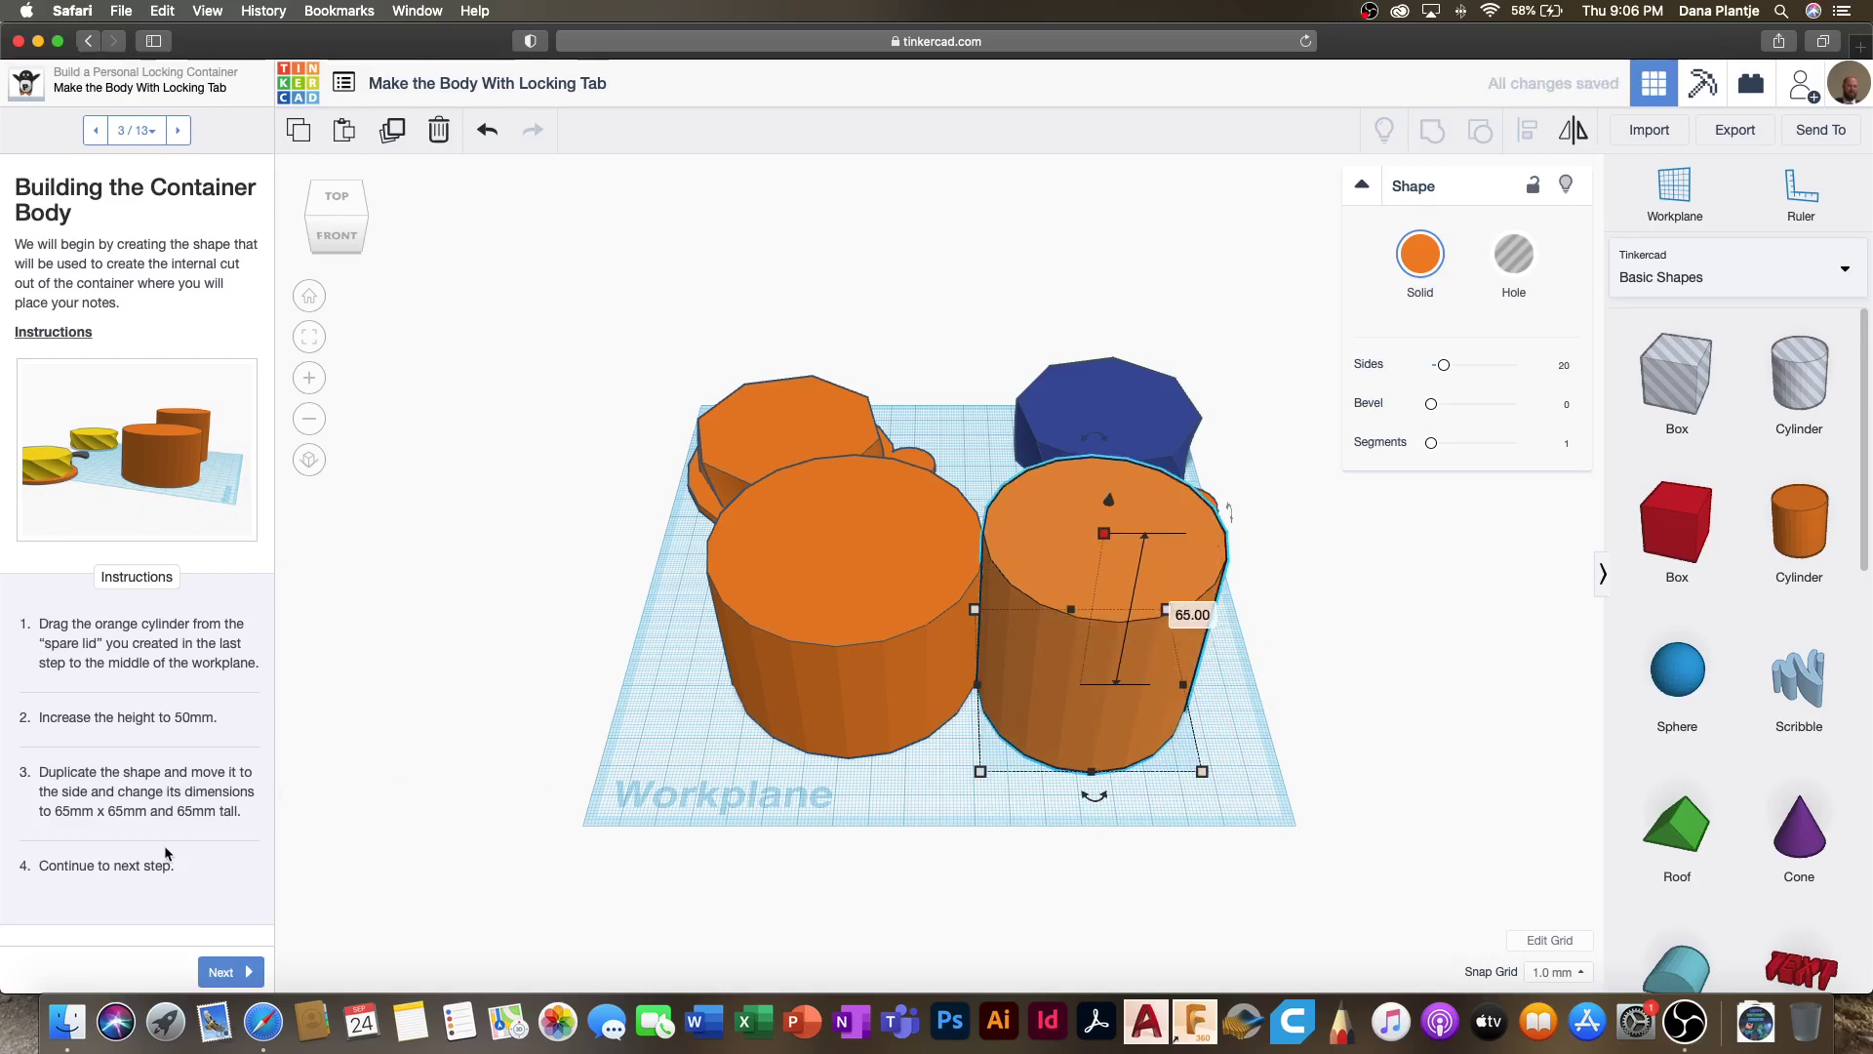
left_click(210, 971)
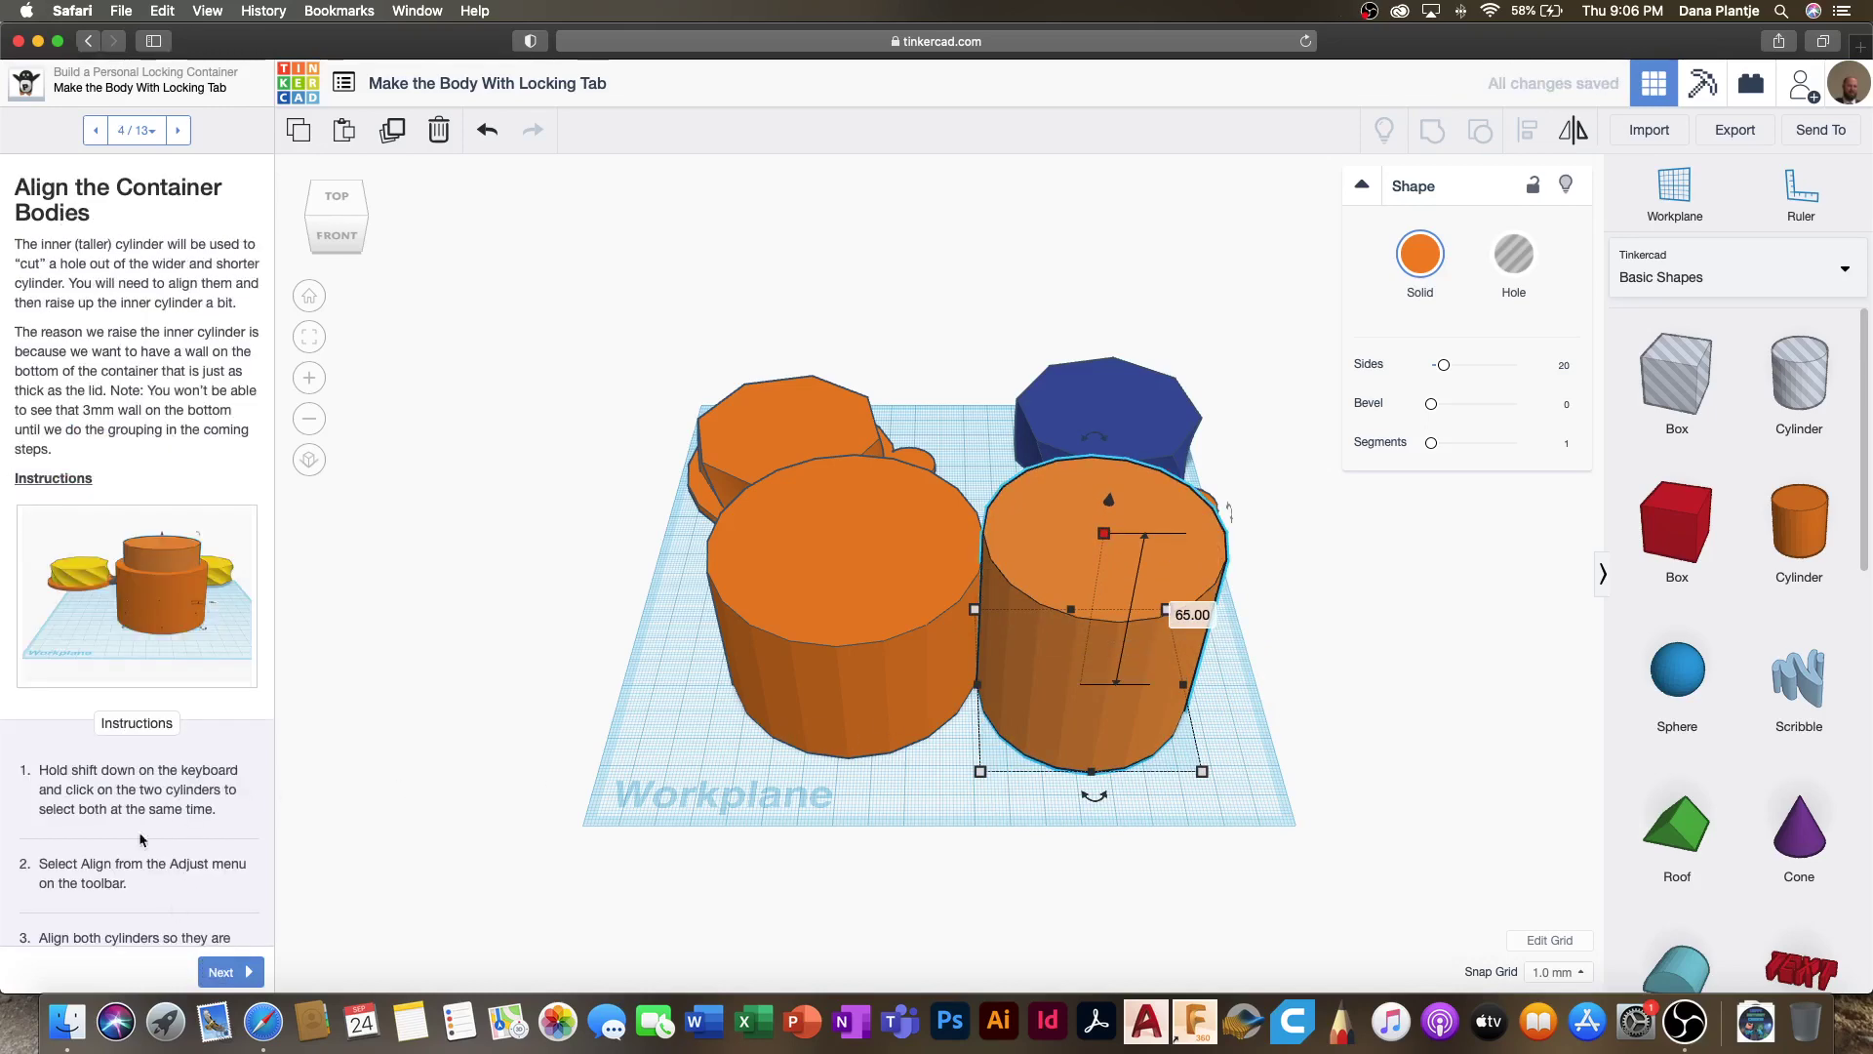
scroll(118, 806, "down", 5)
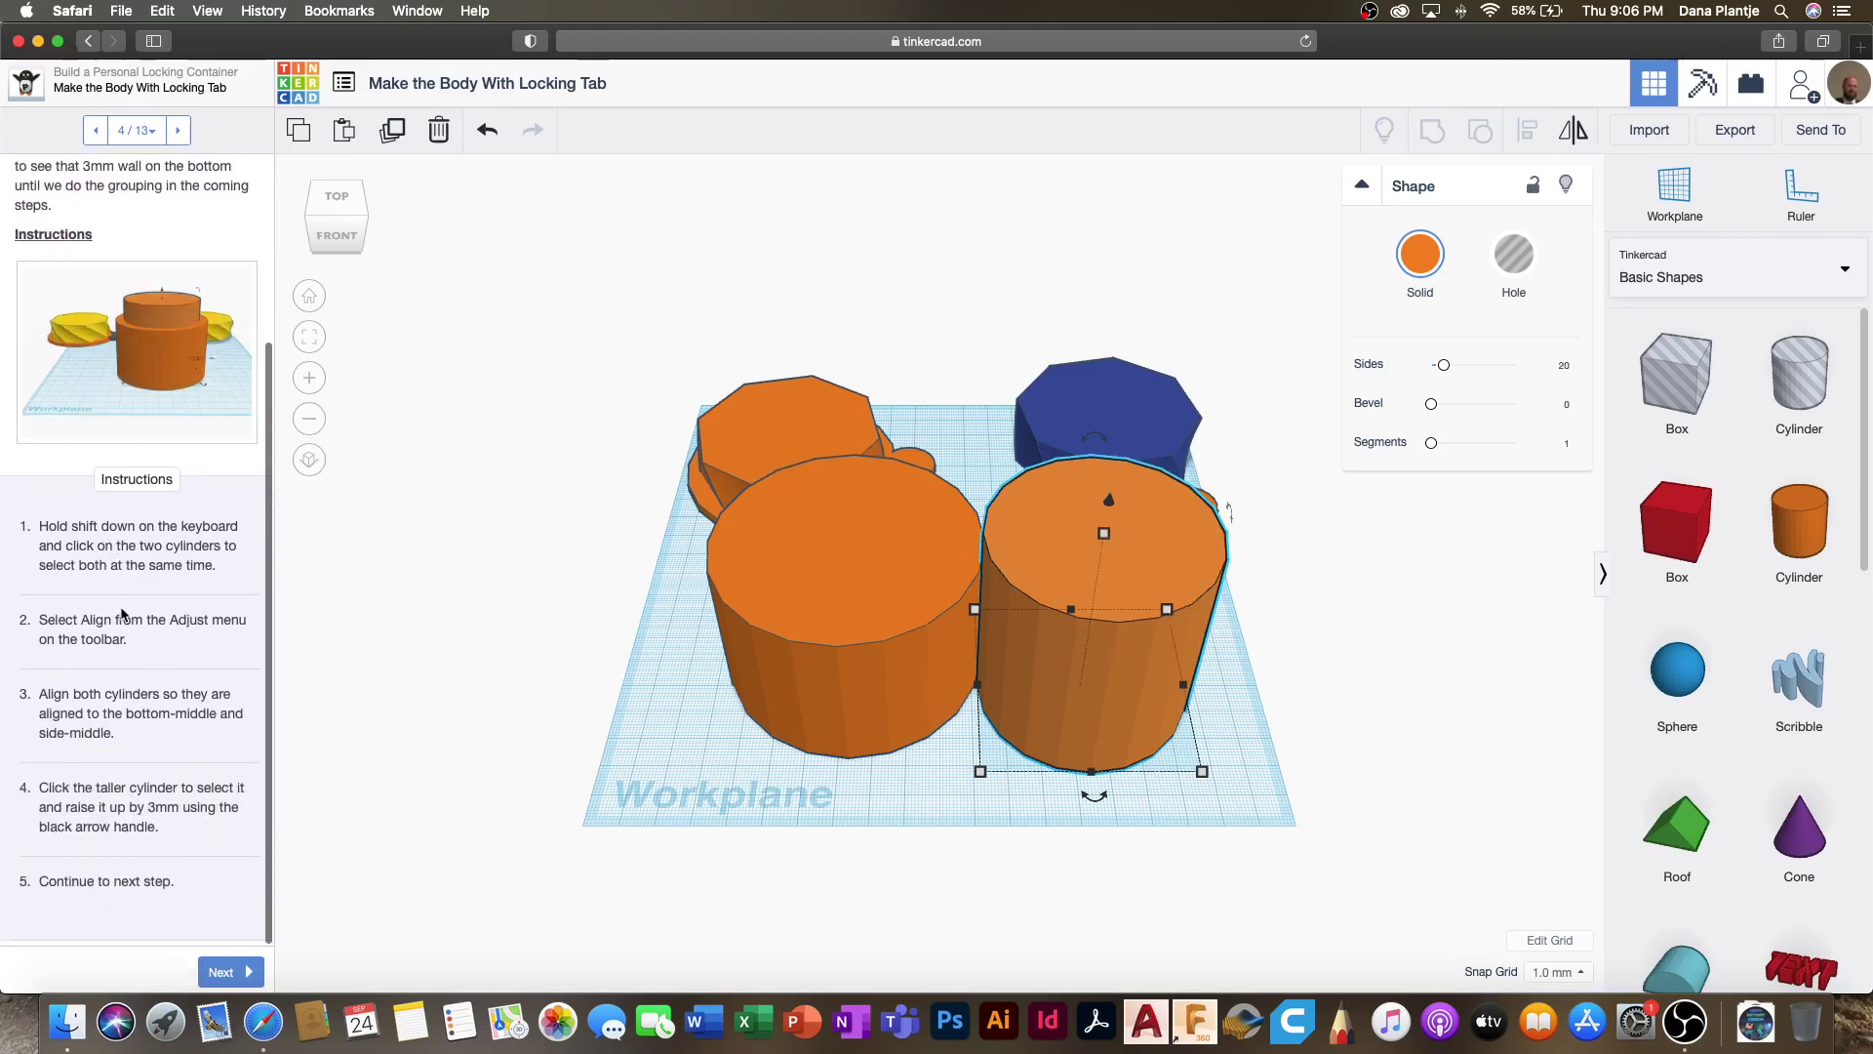
left_click_drag(667, 685, 1099, 760)
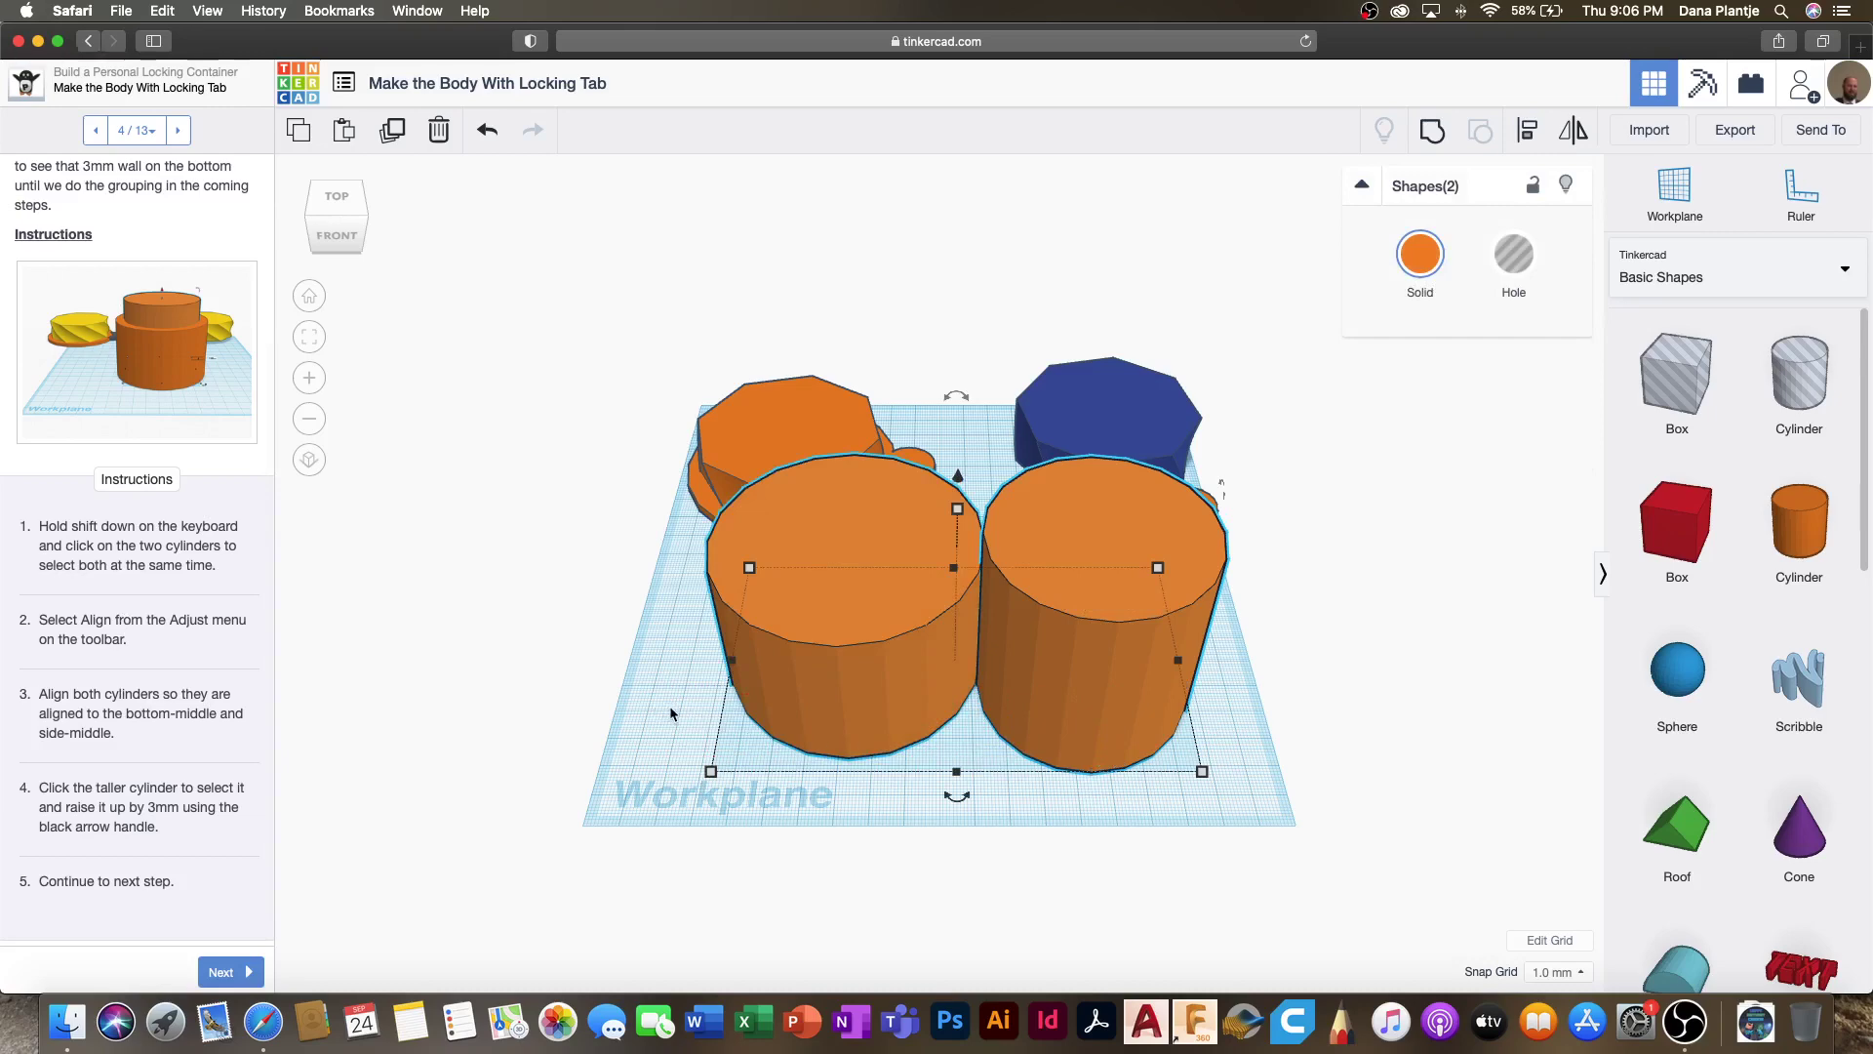
scroll(678, 637, "down", 3)
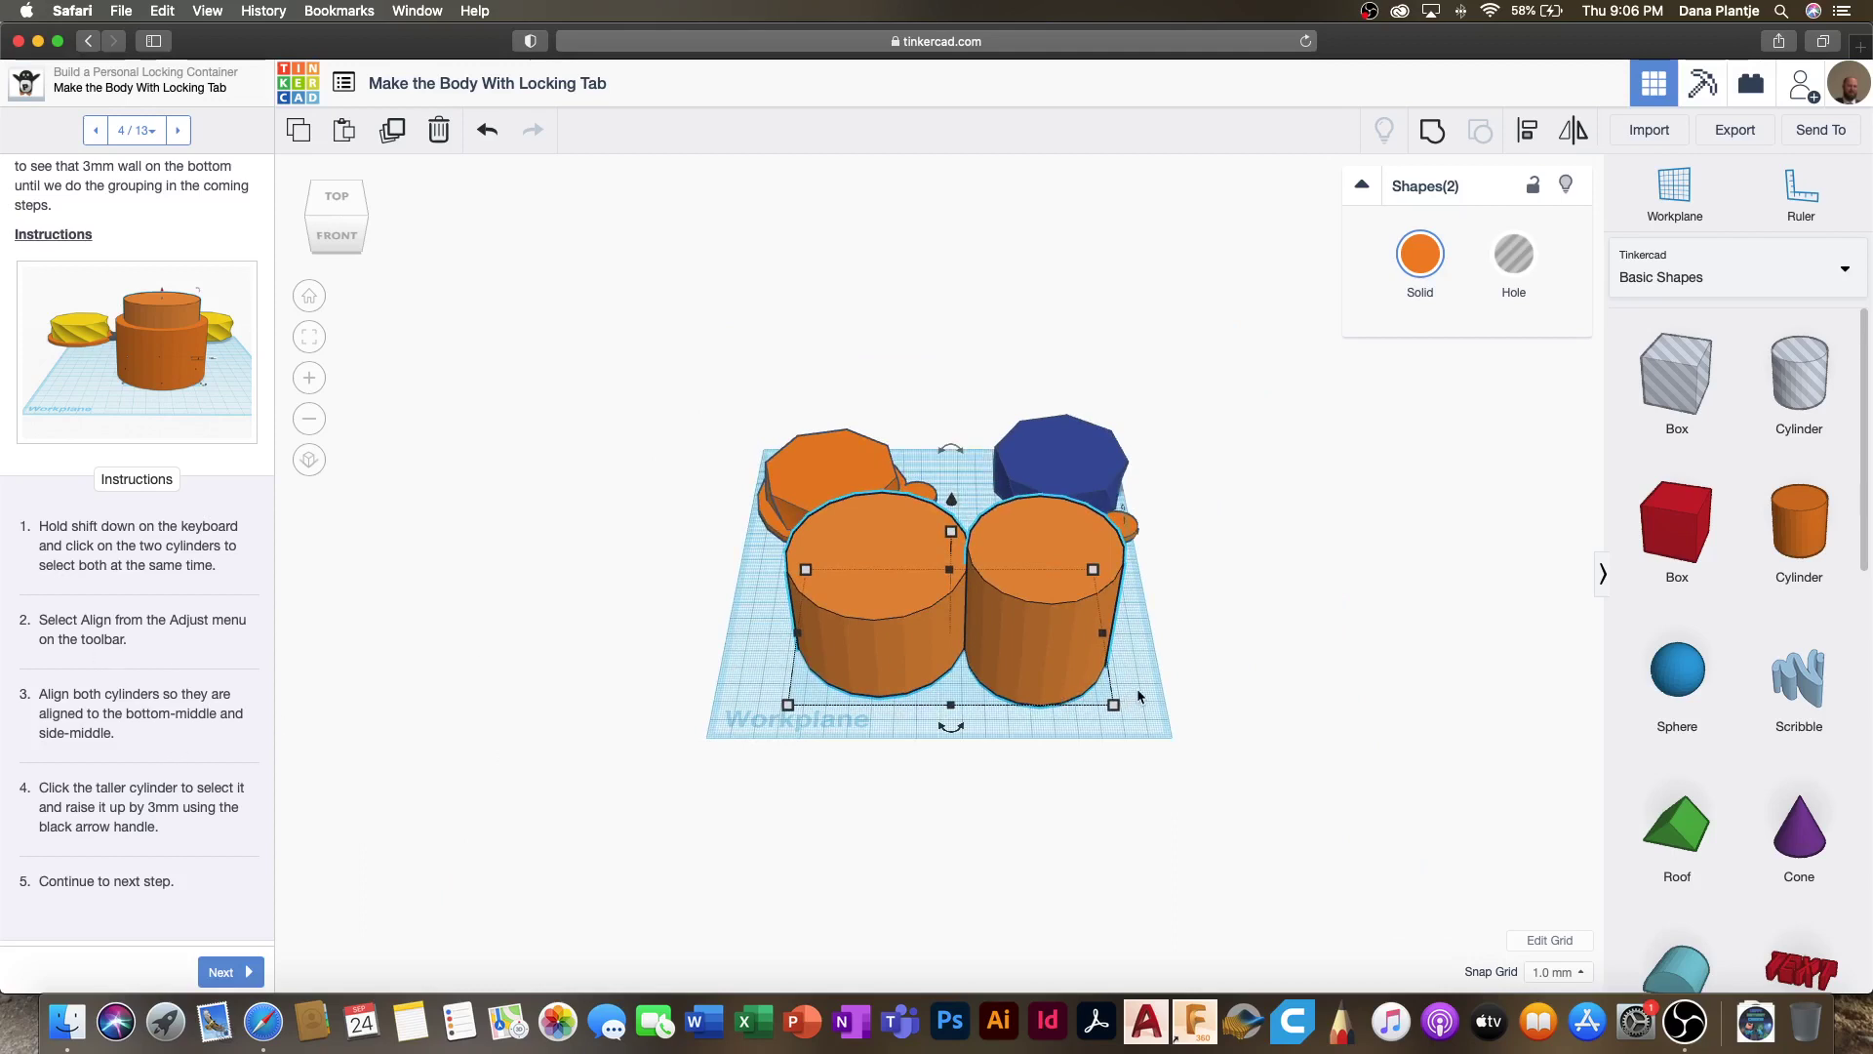
left_click(1064, 493)
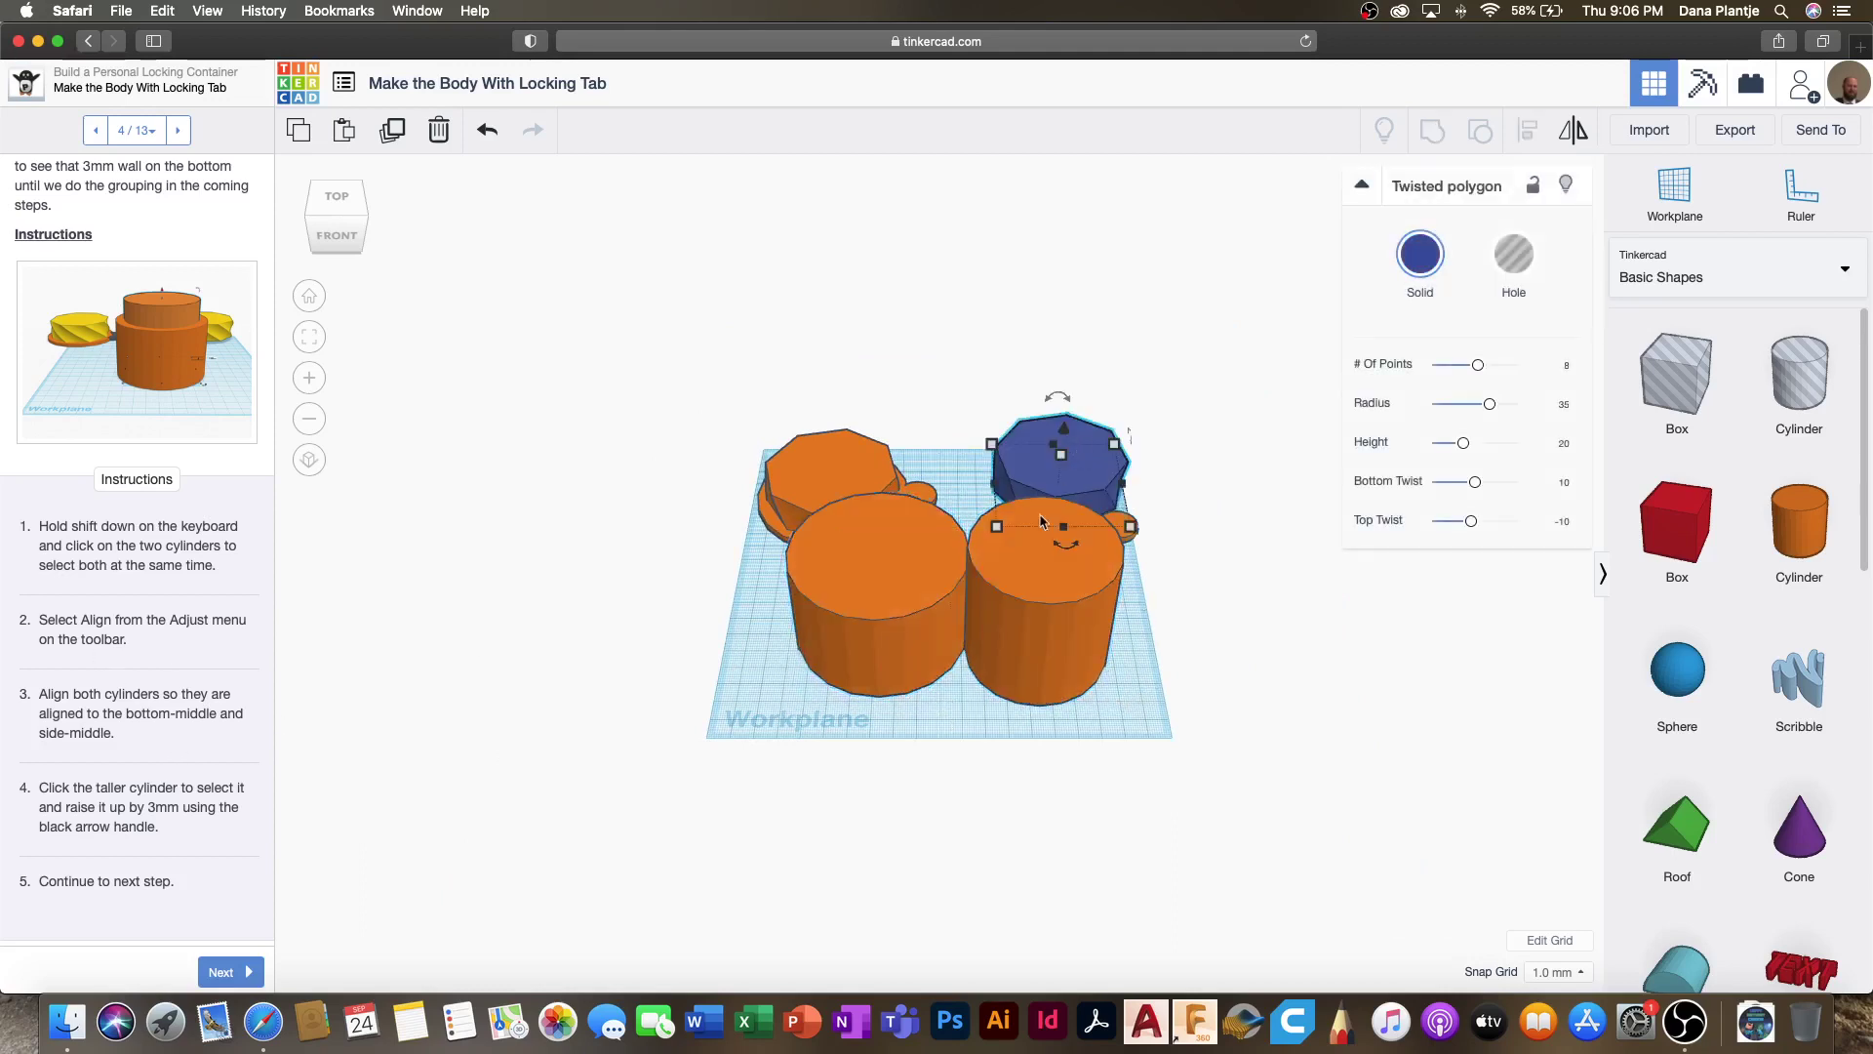
left_click(1042, 616)
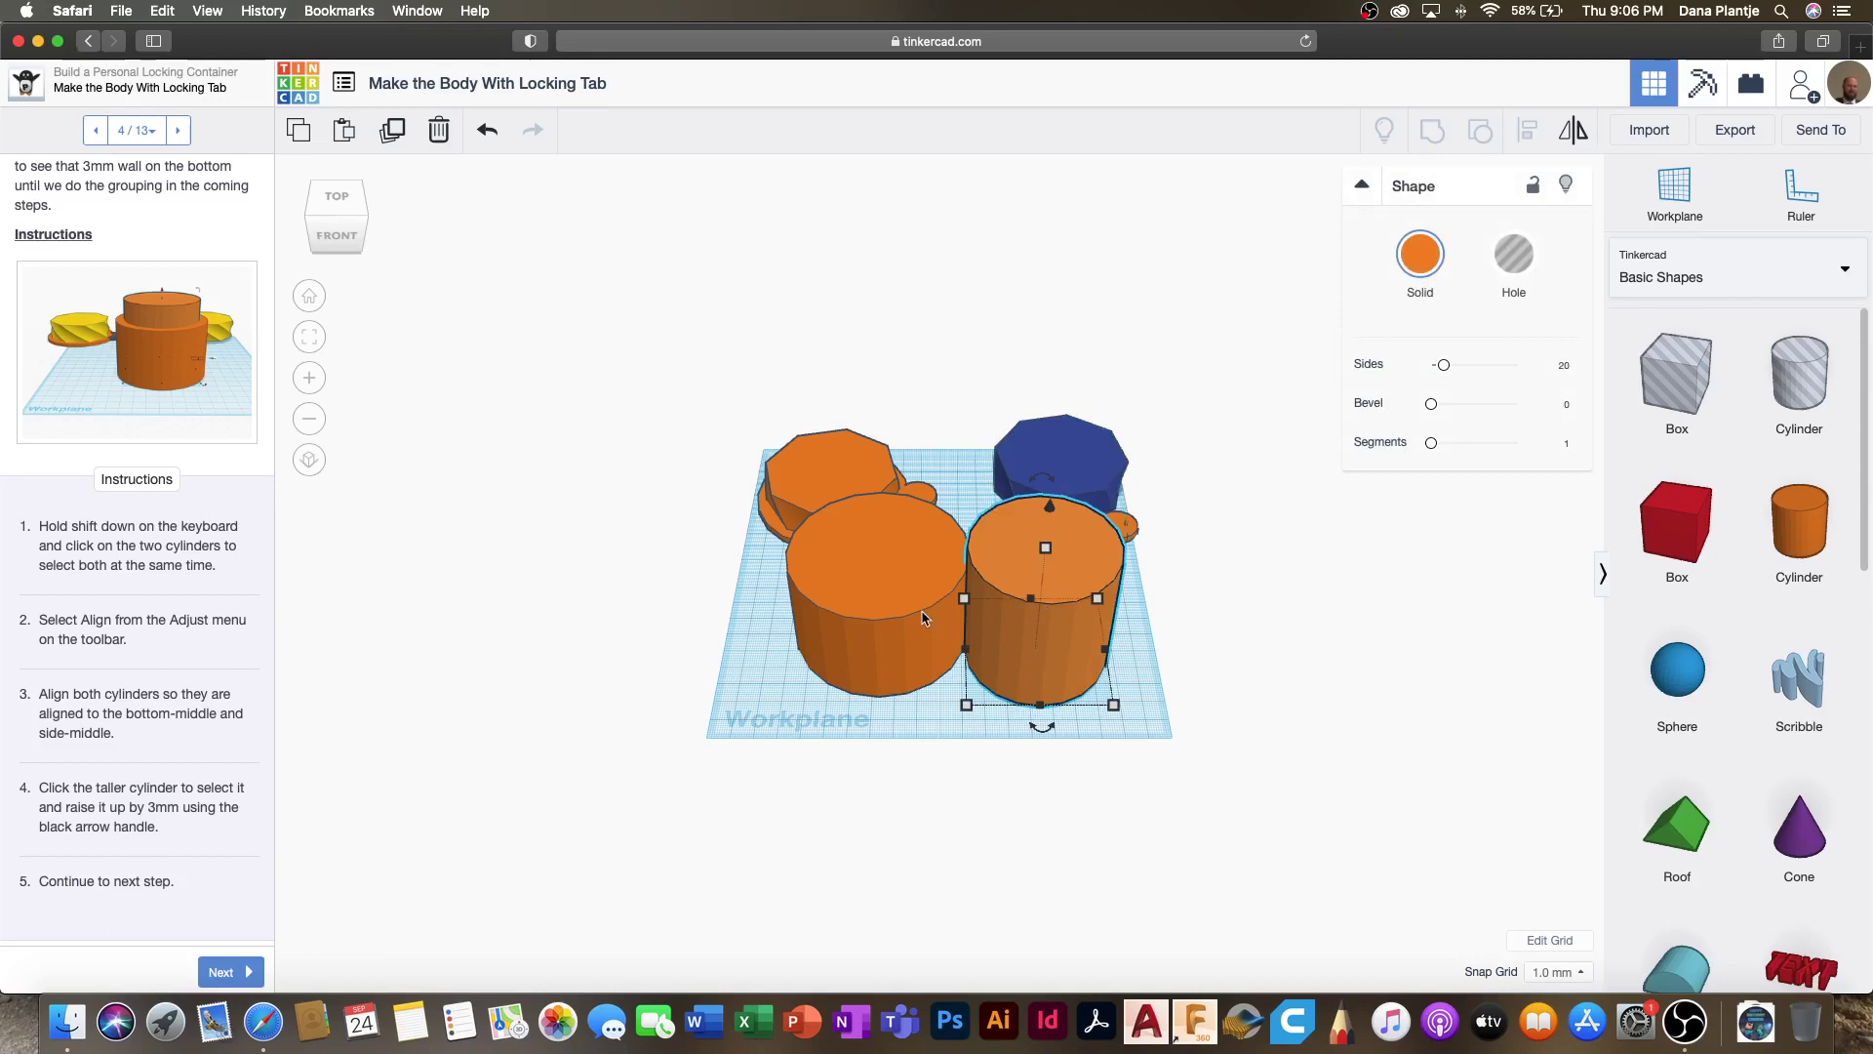
left_click(845, 625, "shift")
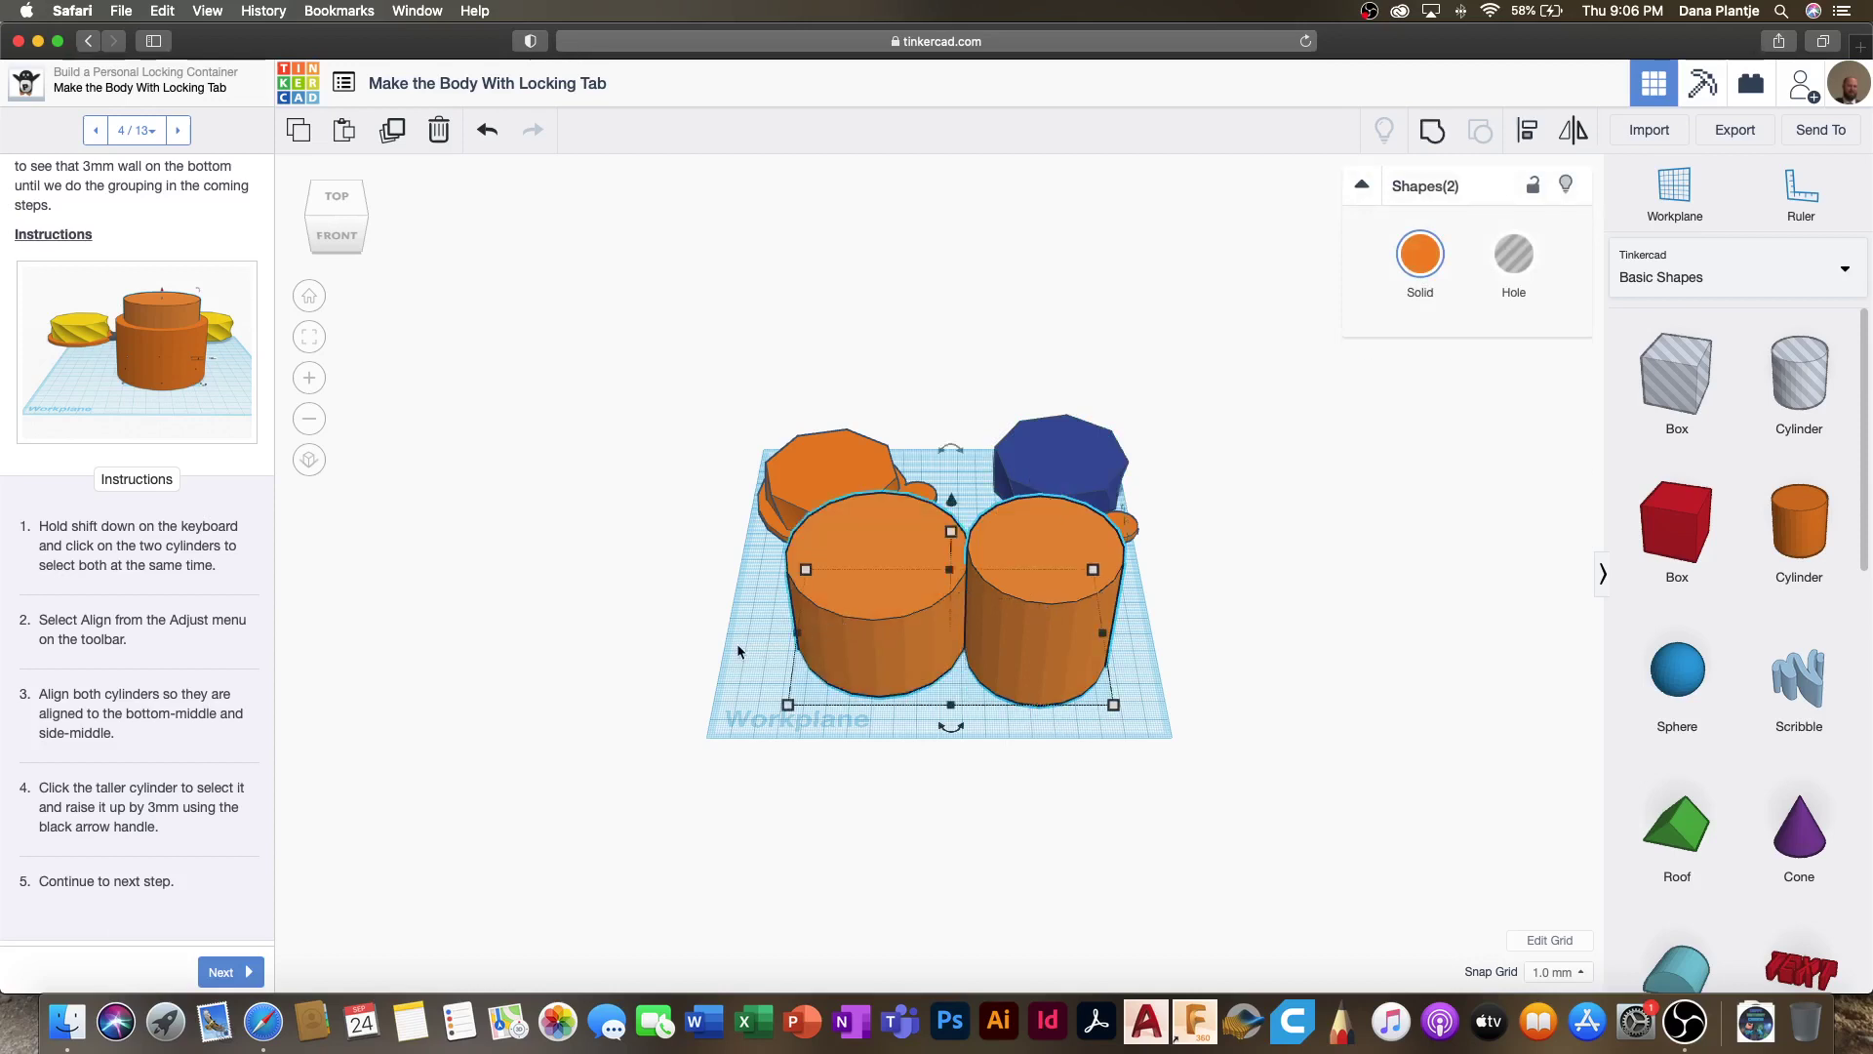
right_click_drag(752, 628, 747, 685)
left_click_drag(711, 433, 1061, 680)
left_click(693, 634)
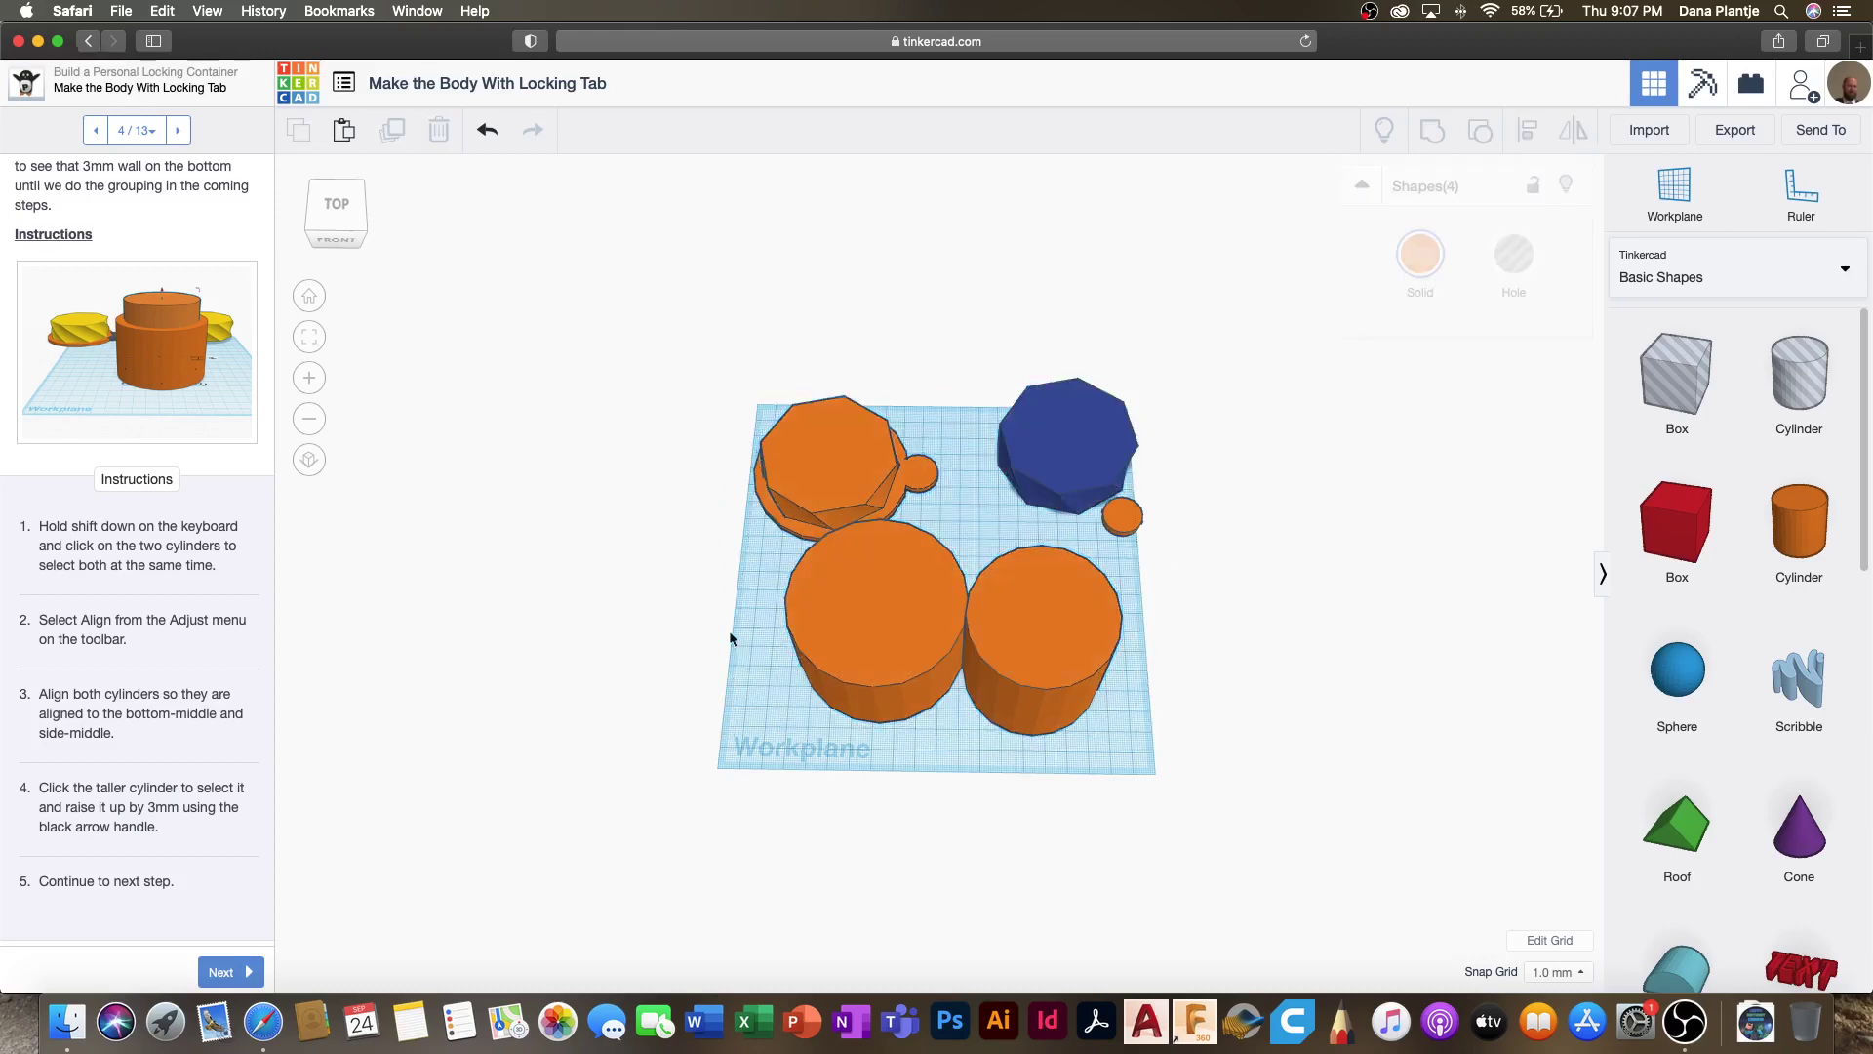
Step: Select both large cylinders and align them to their shared centre in both the front-to-back and side-to-side directions
left_click(821, 644, "shift")
left_click(1081, 690, "shift")
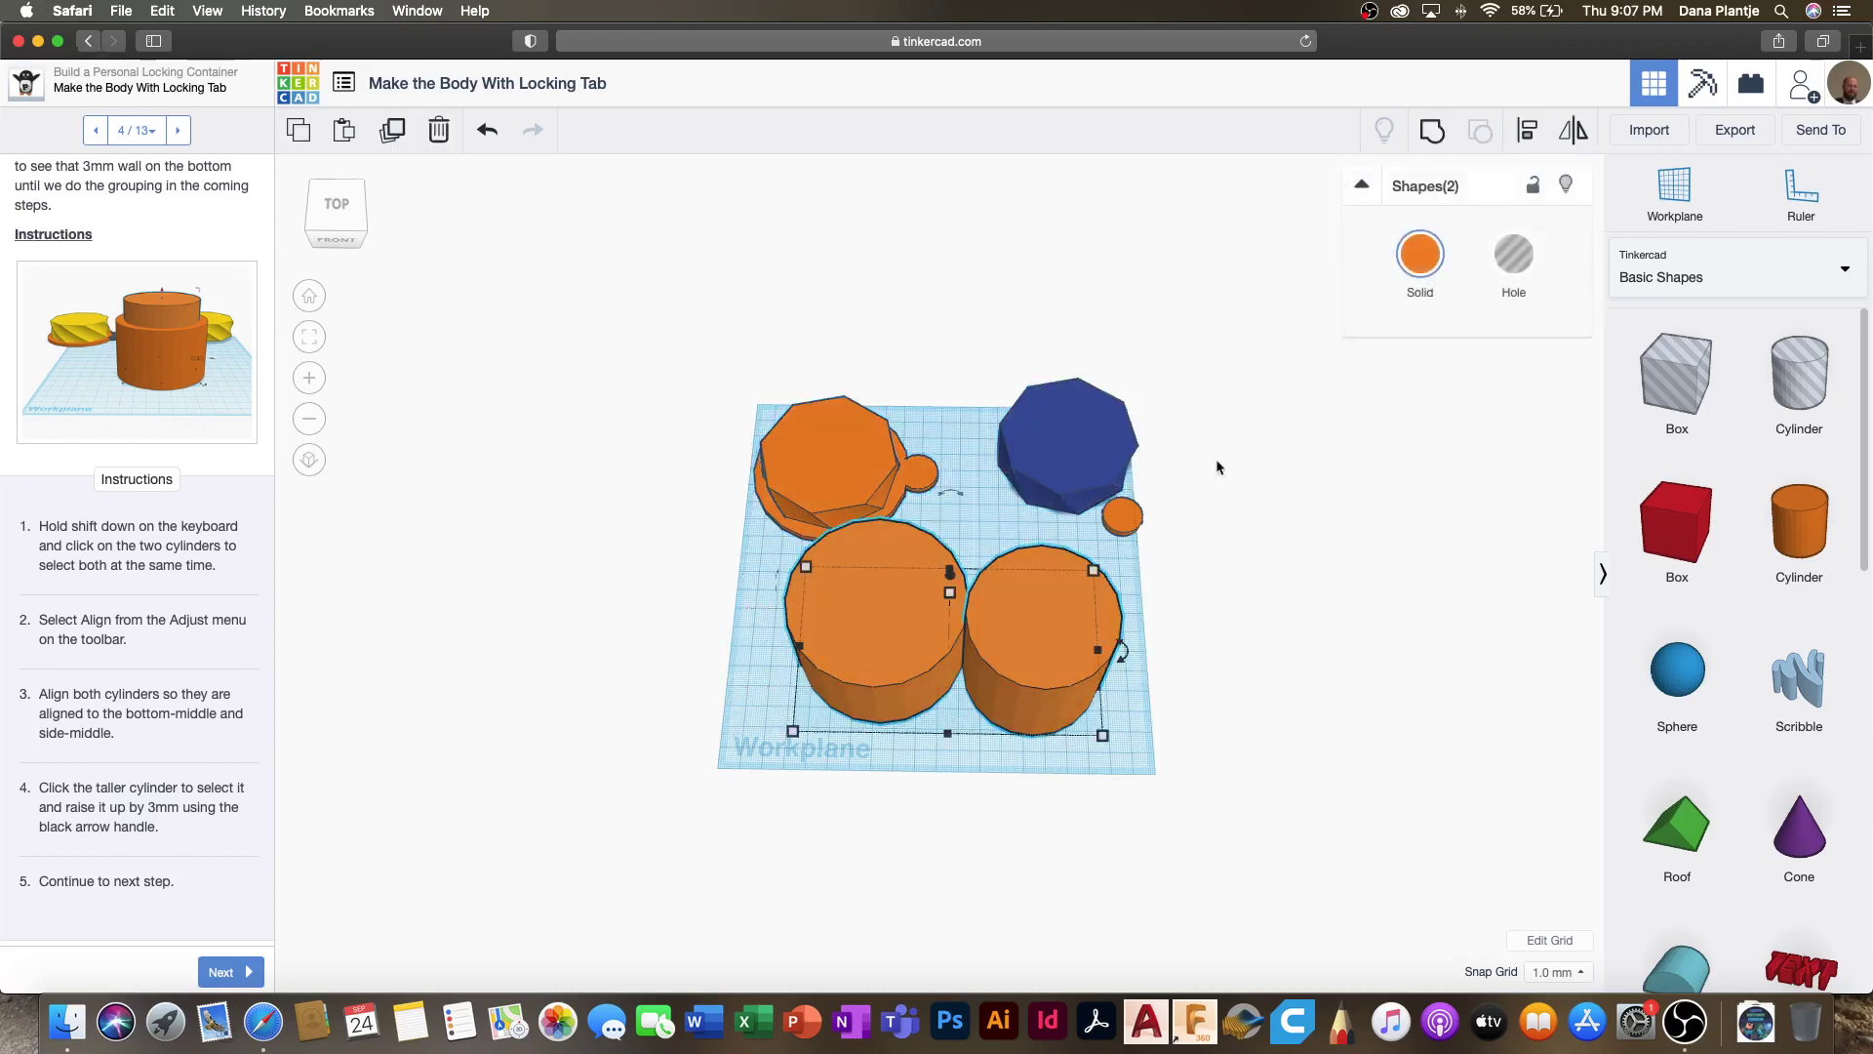
left_click(1528, 130)
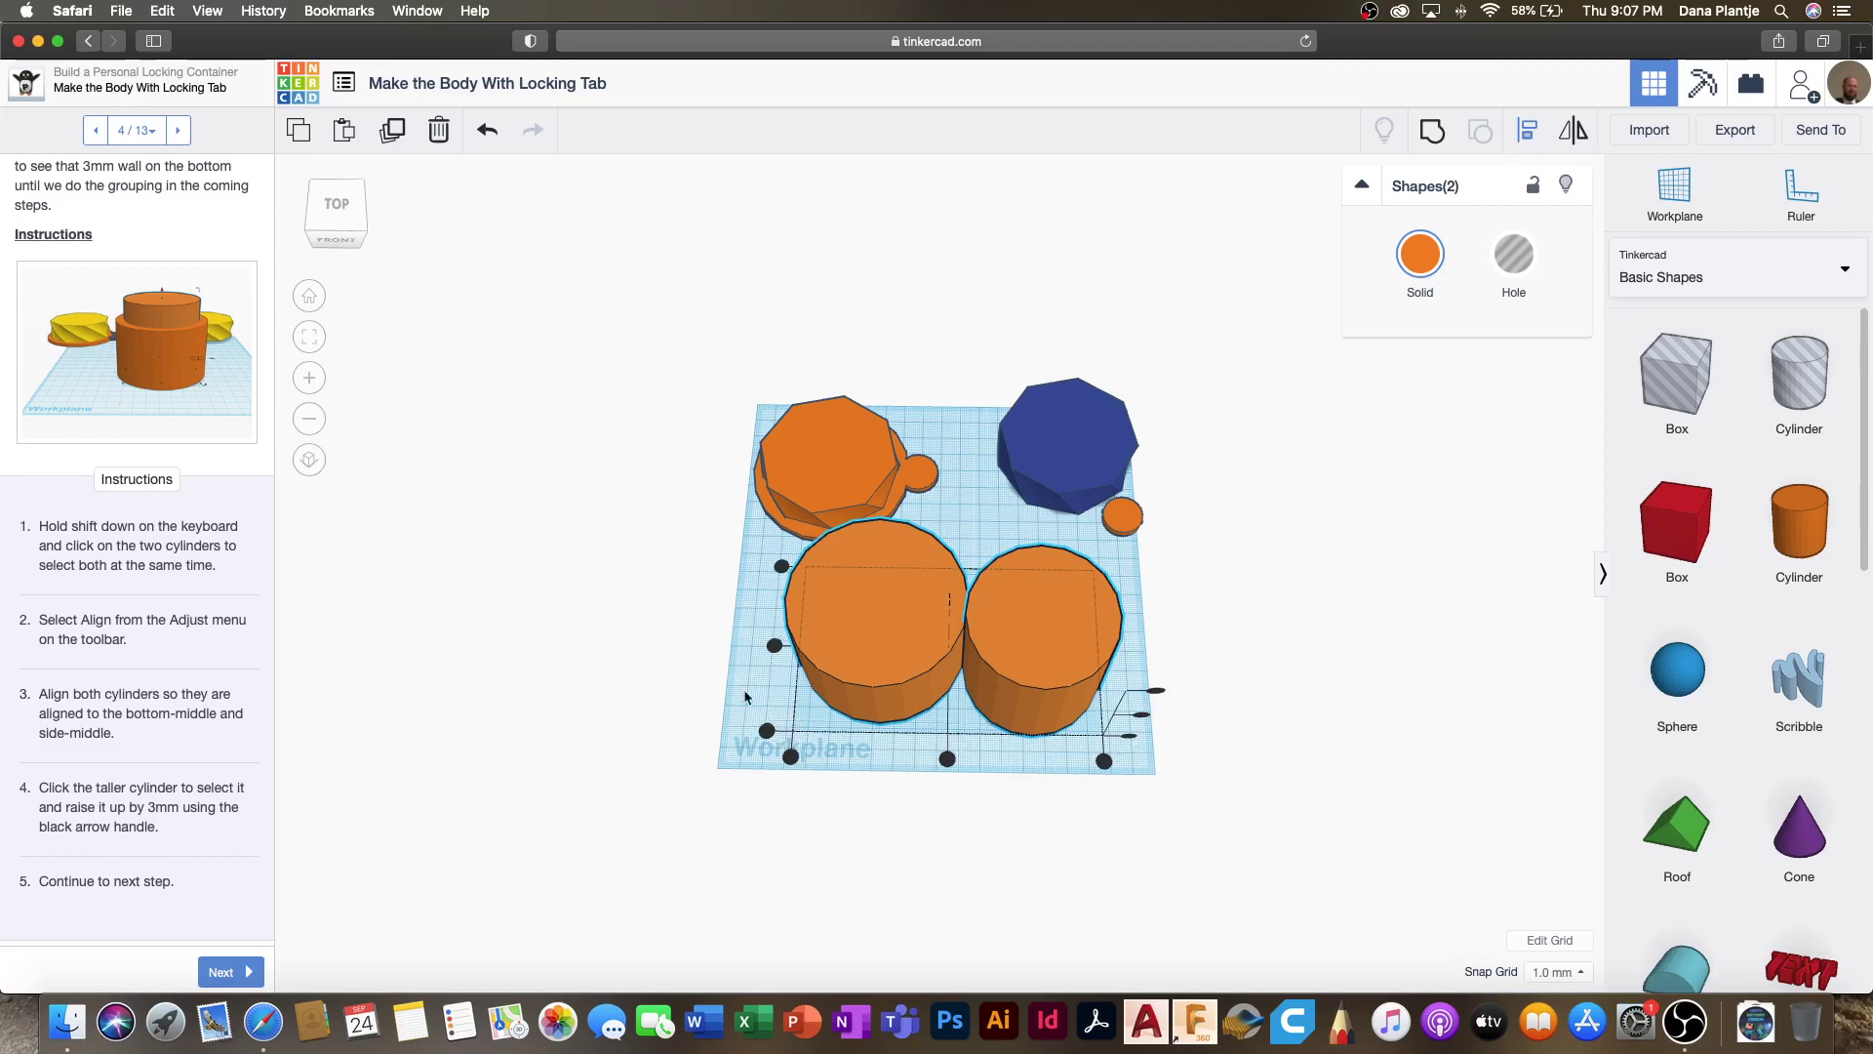
left_click(774, 645)
left_click(947, 754)
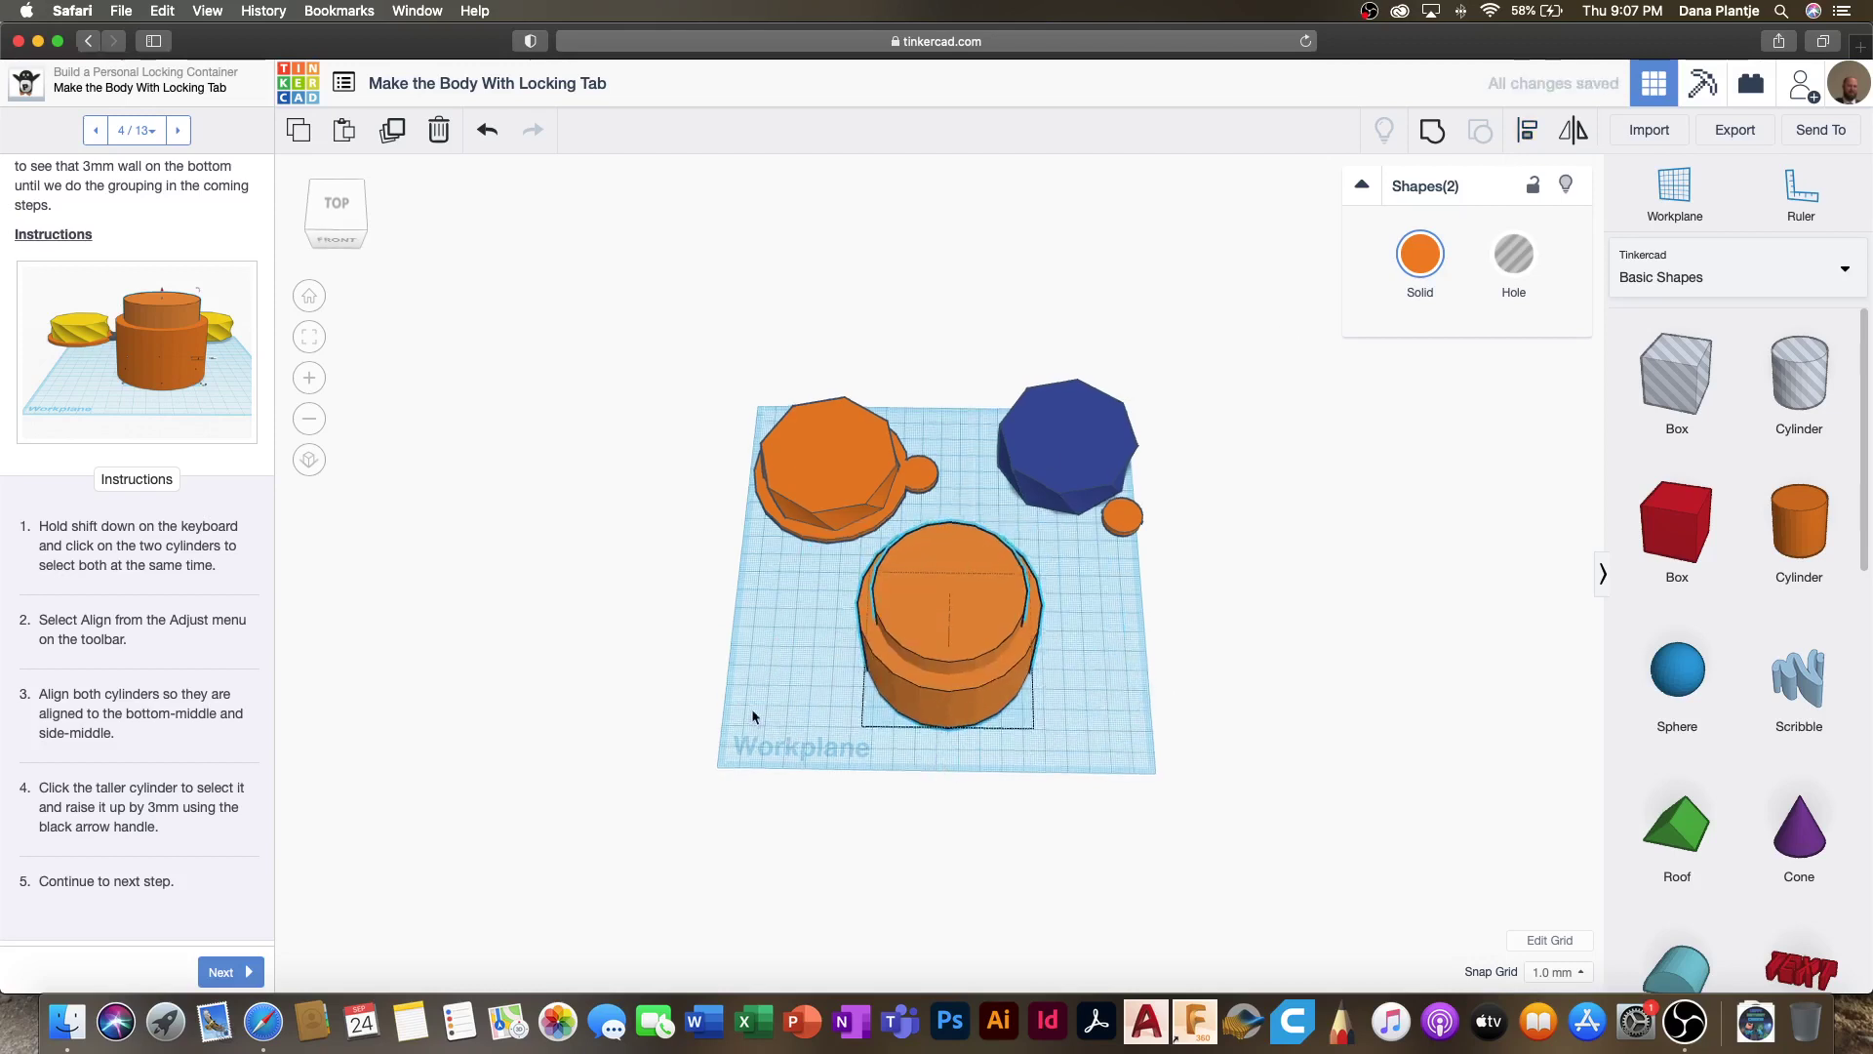
Step: Raise the taller inner cylinder 3 mm above the workplane and clear the selection
right_click_drag(751, 709, 748, 630)
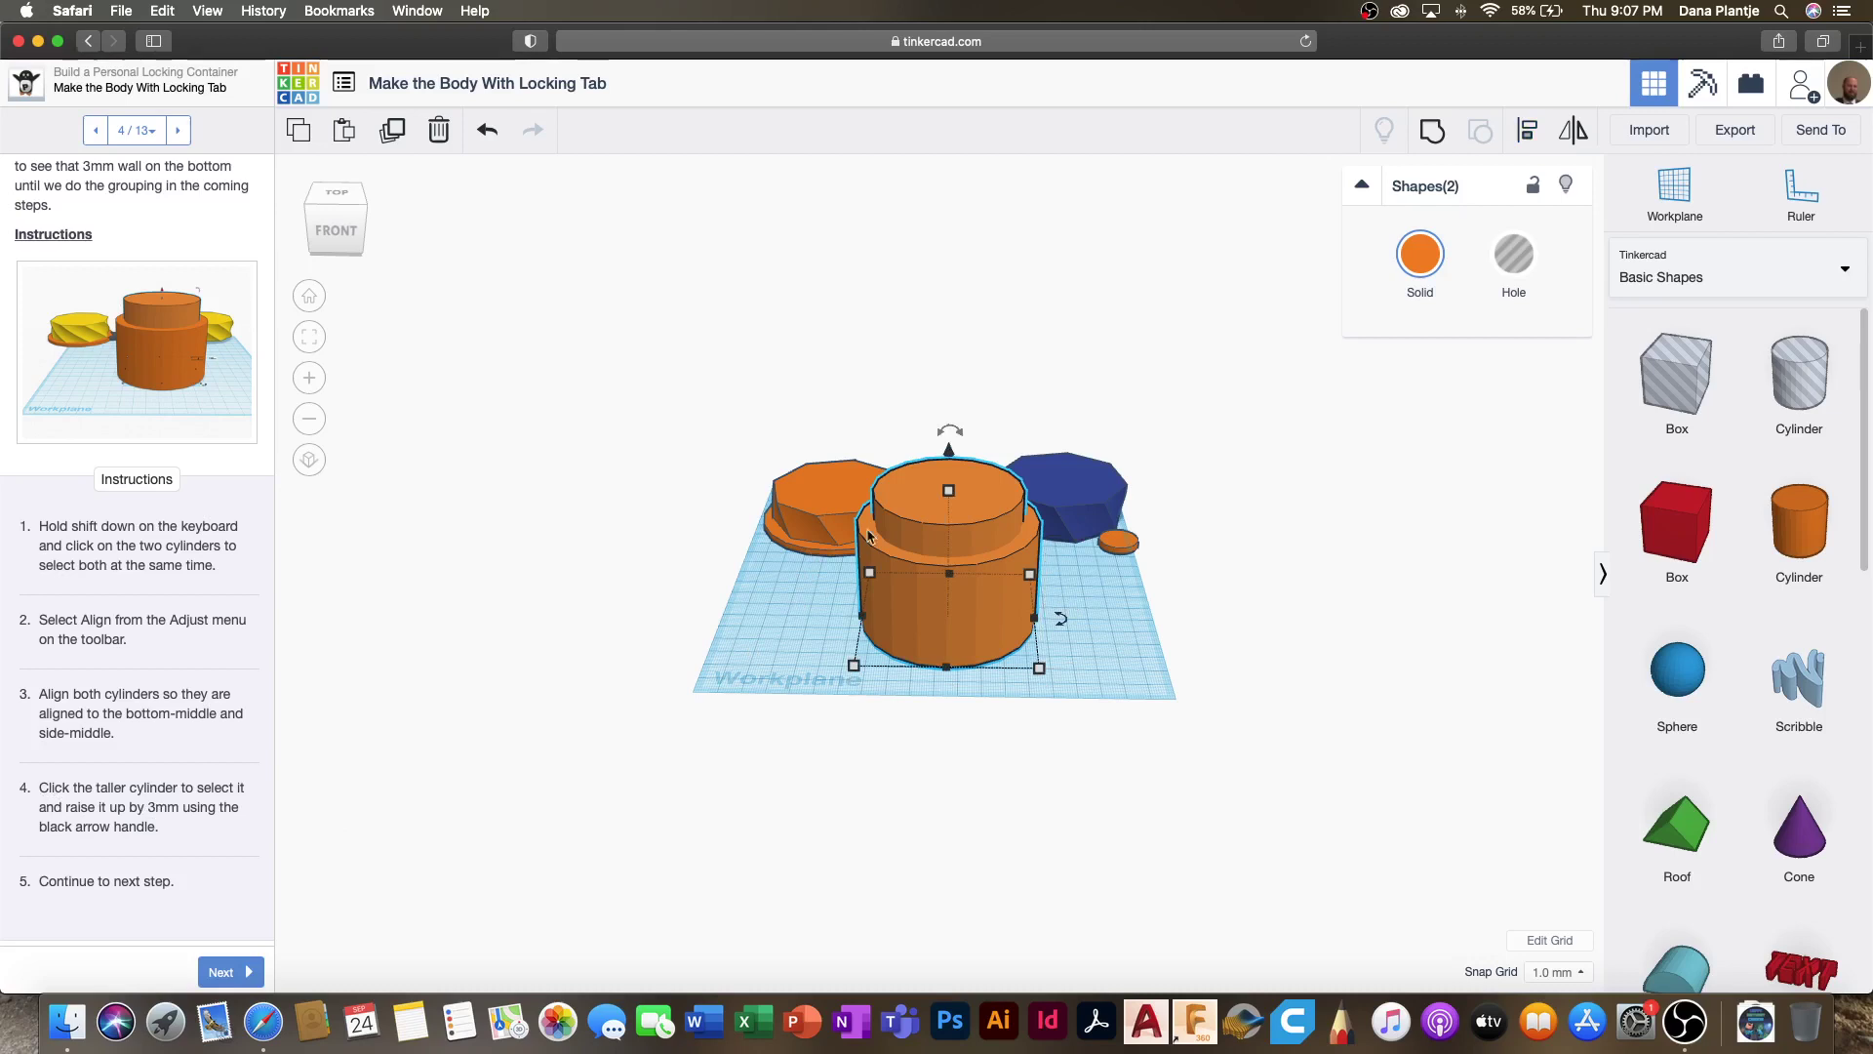
left_click(923, 499)
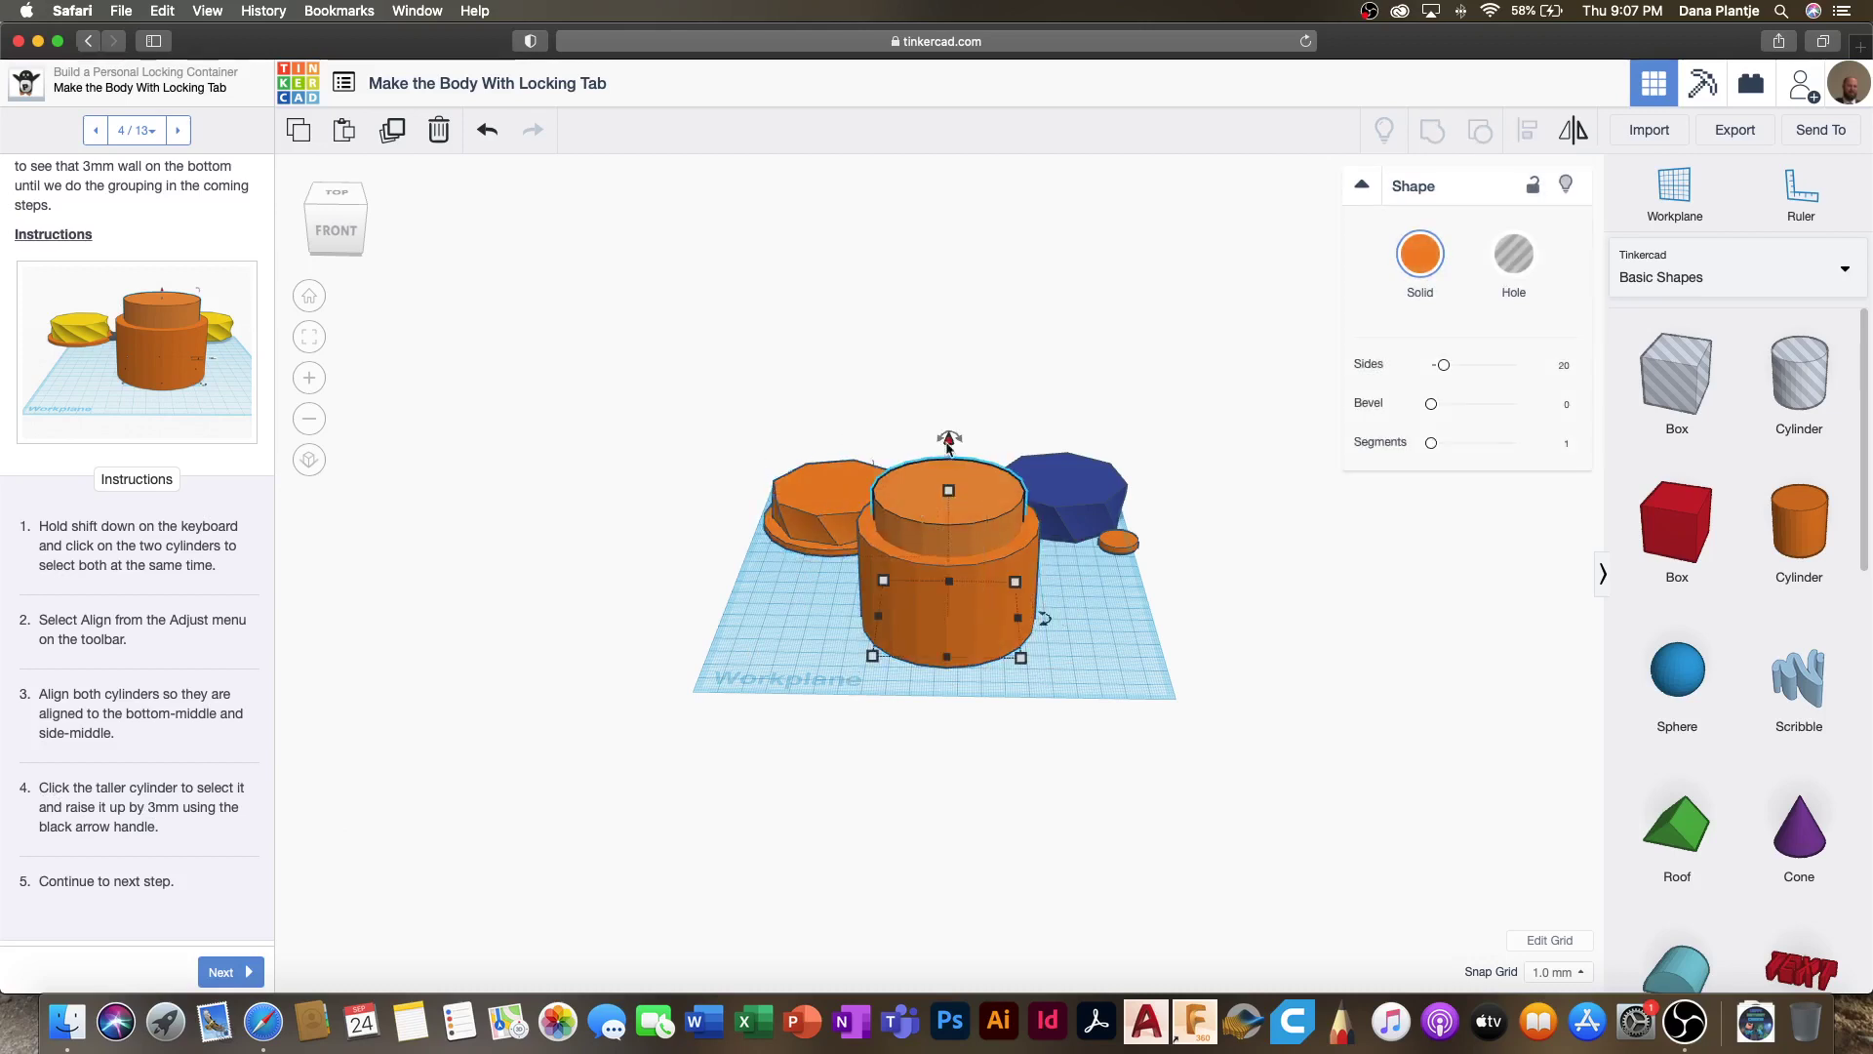
left_click_drag(951, 446, 950, 444)
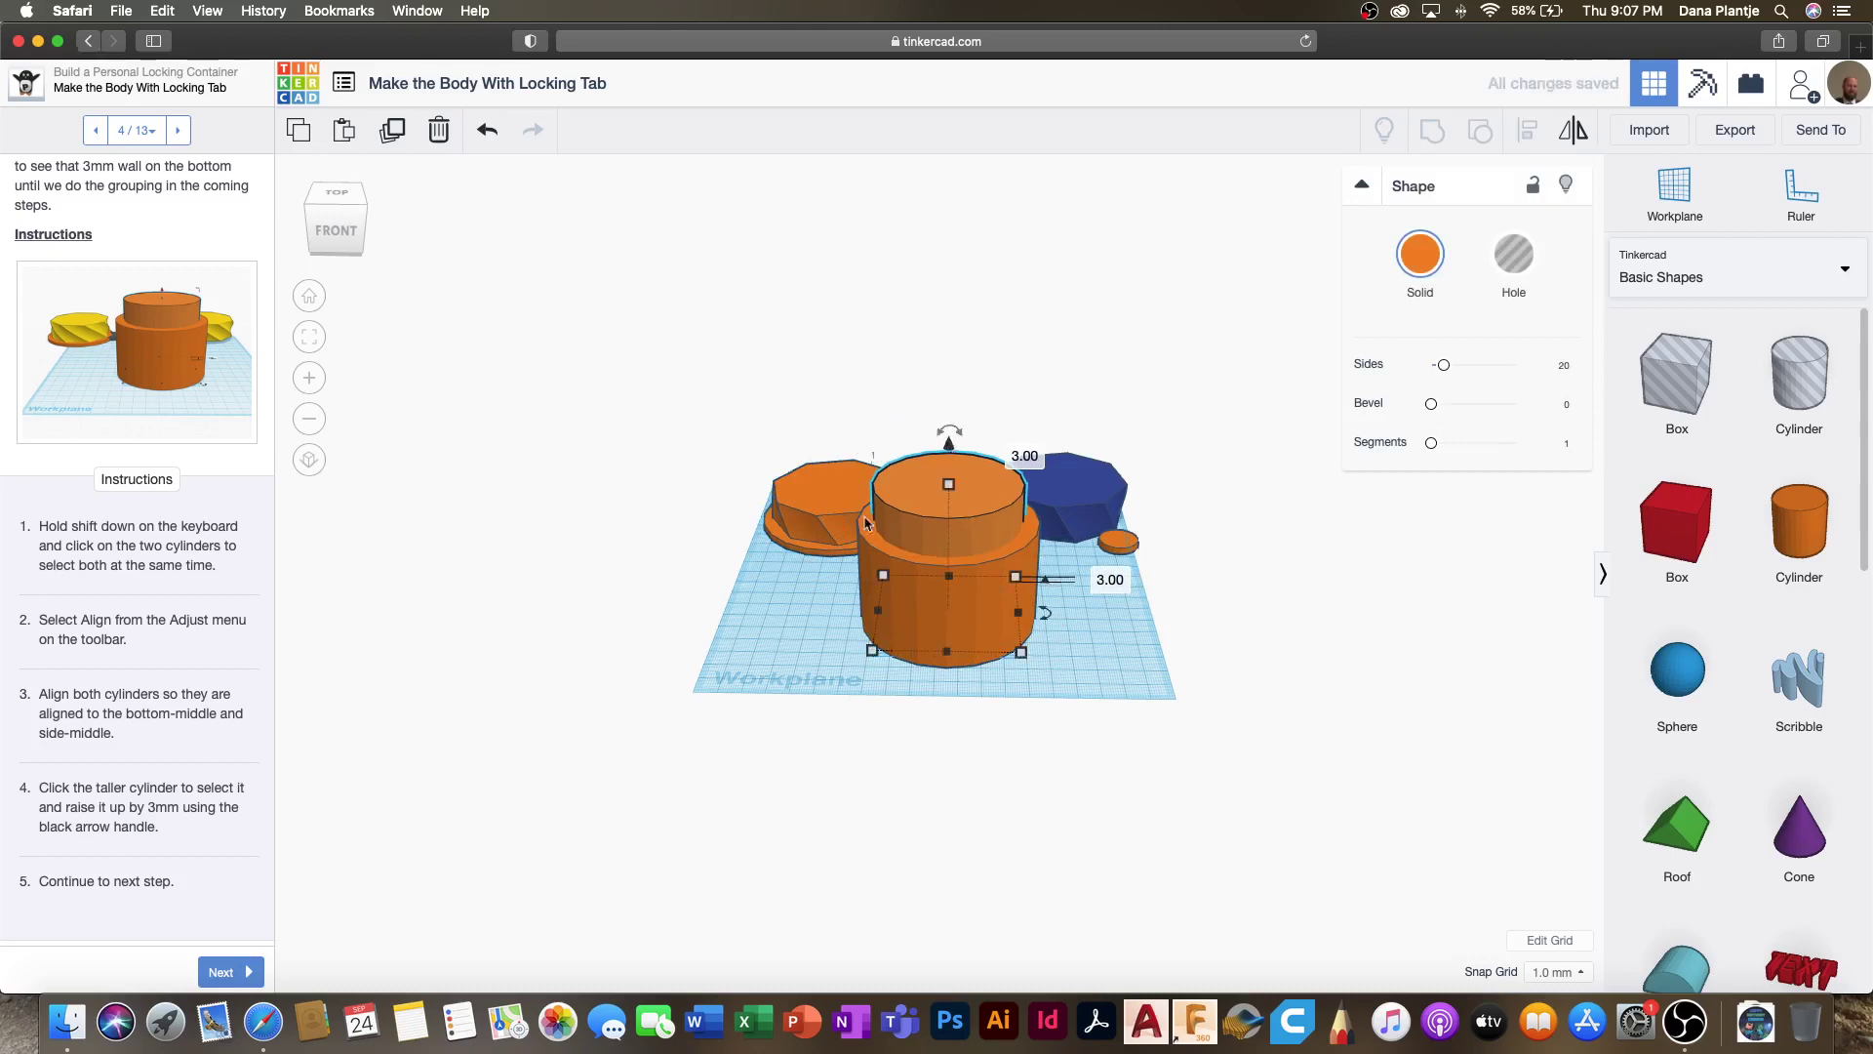
left_click(774, 630)
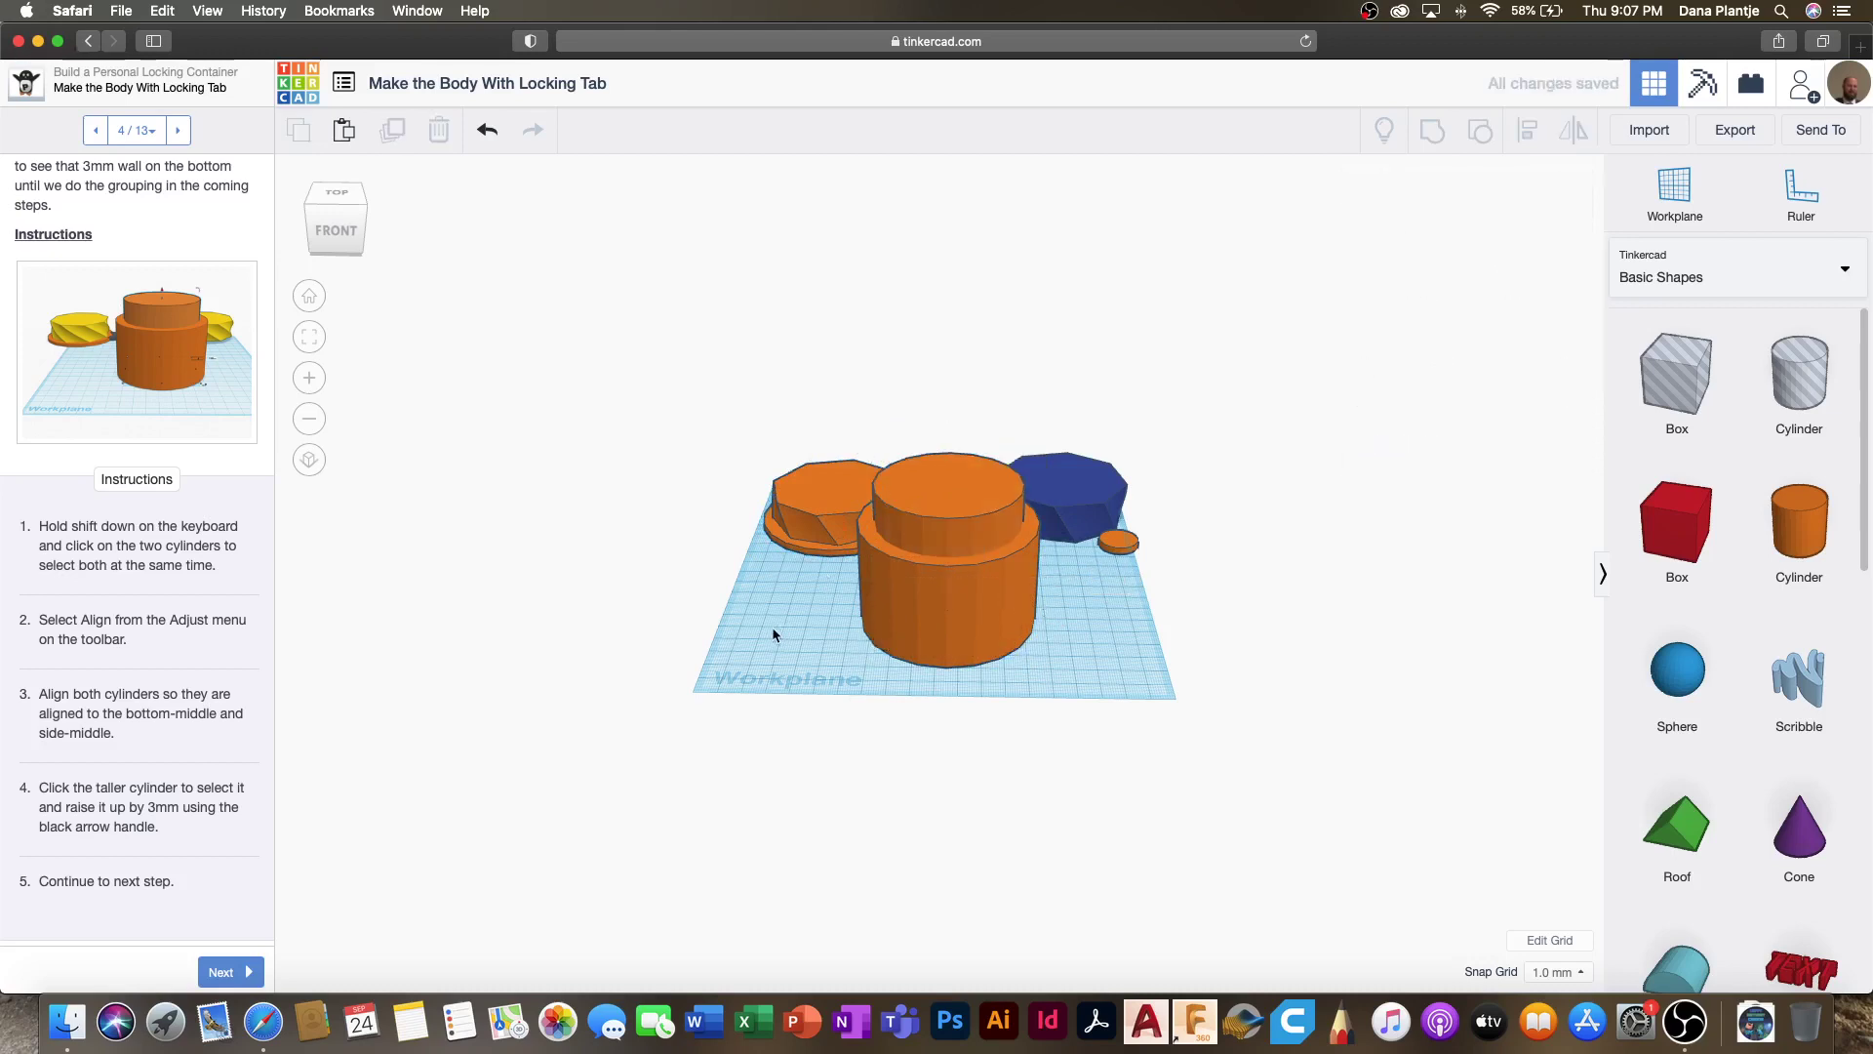
Step: Advance the project instructions to step 5 and turn the taller inner cylinder into a hole
left_click(213, 975)
scroll(157, 768, "down", 3)
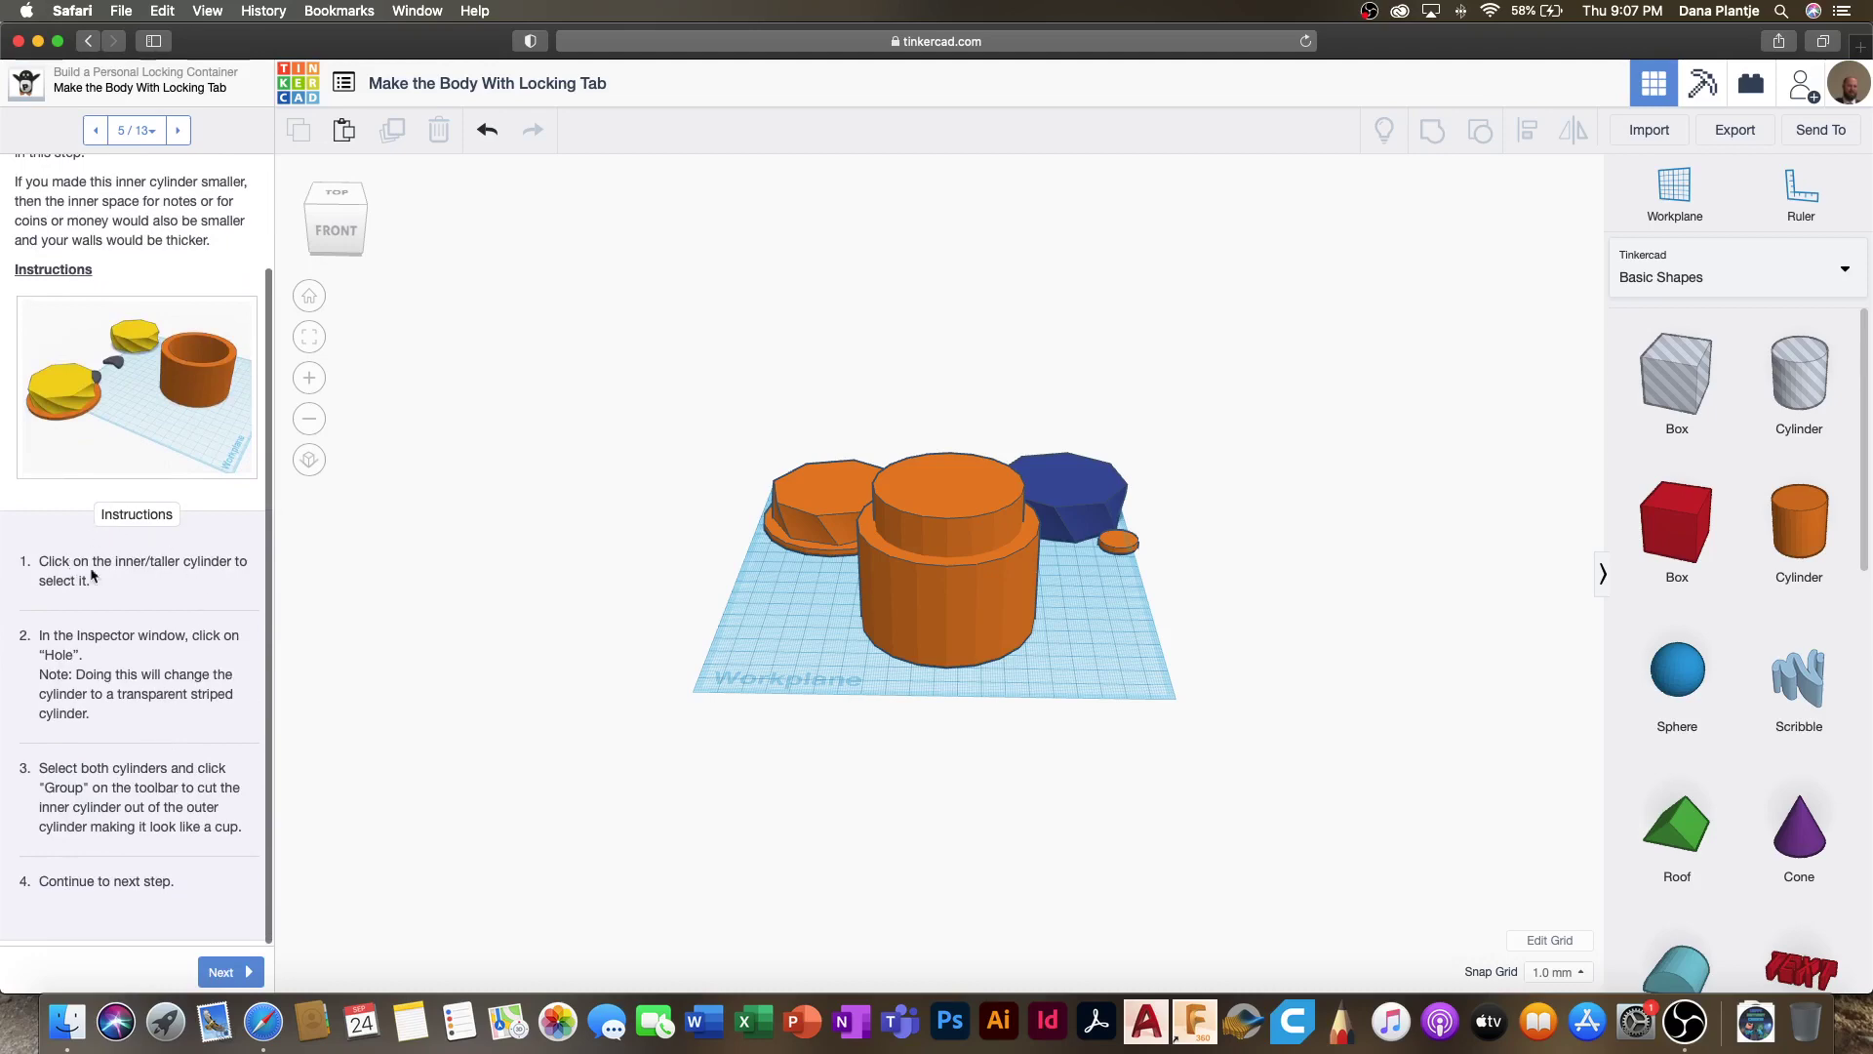
left_click(932, 525)
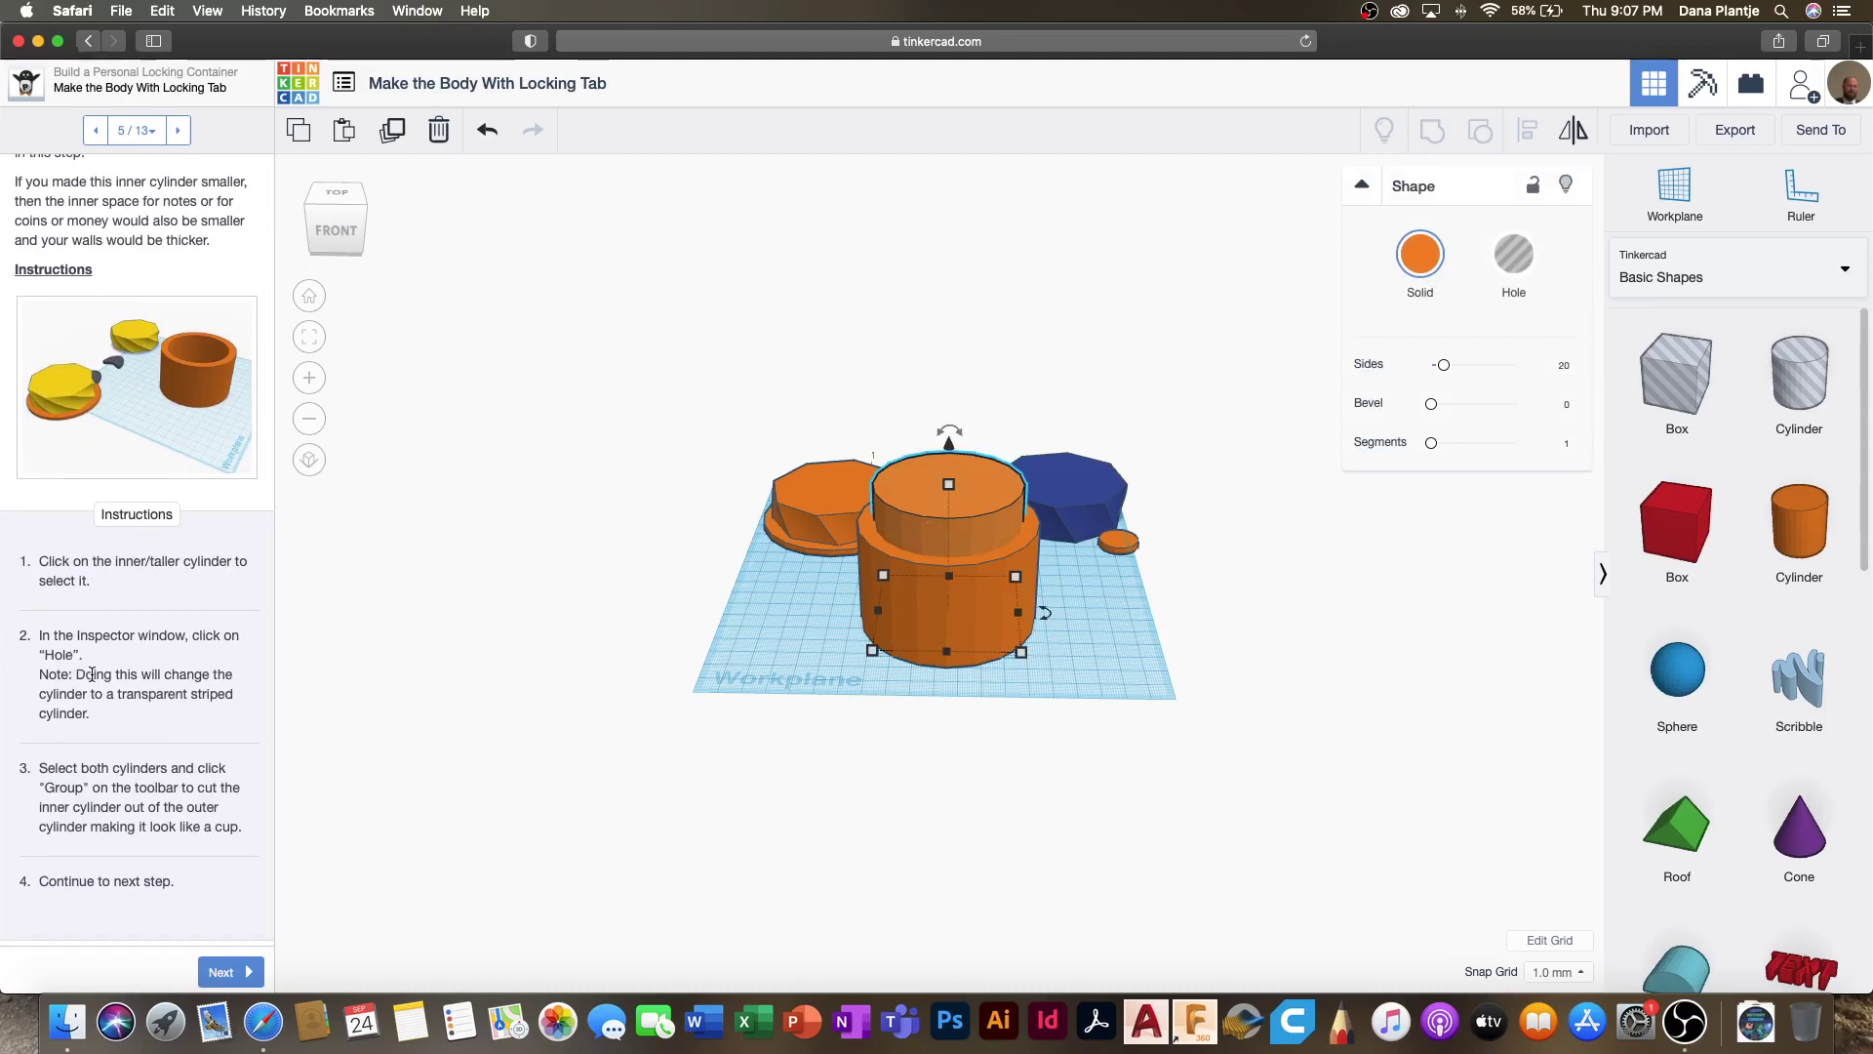
left_click(1480, 255)
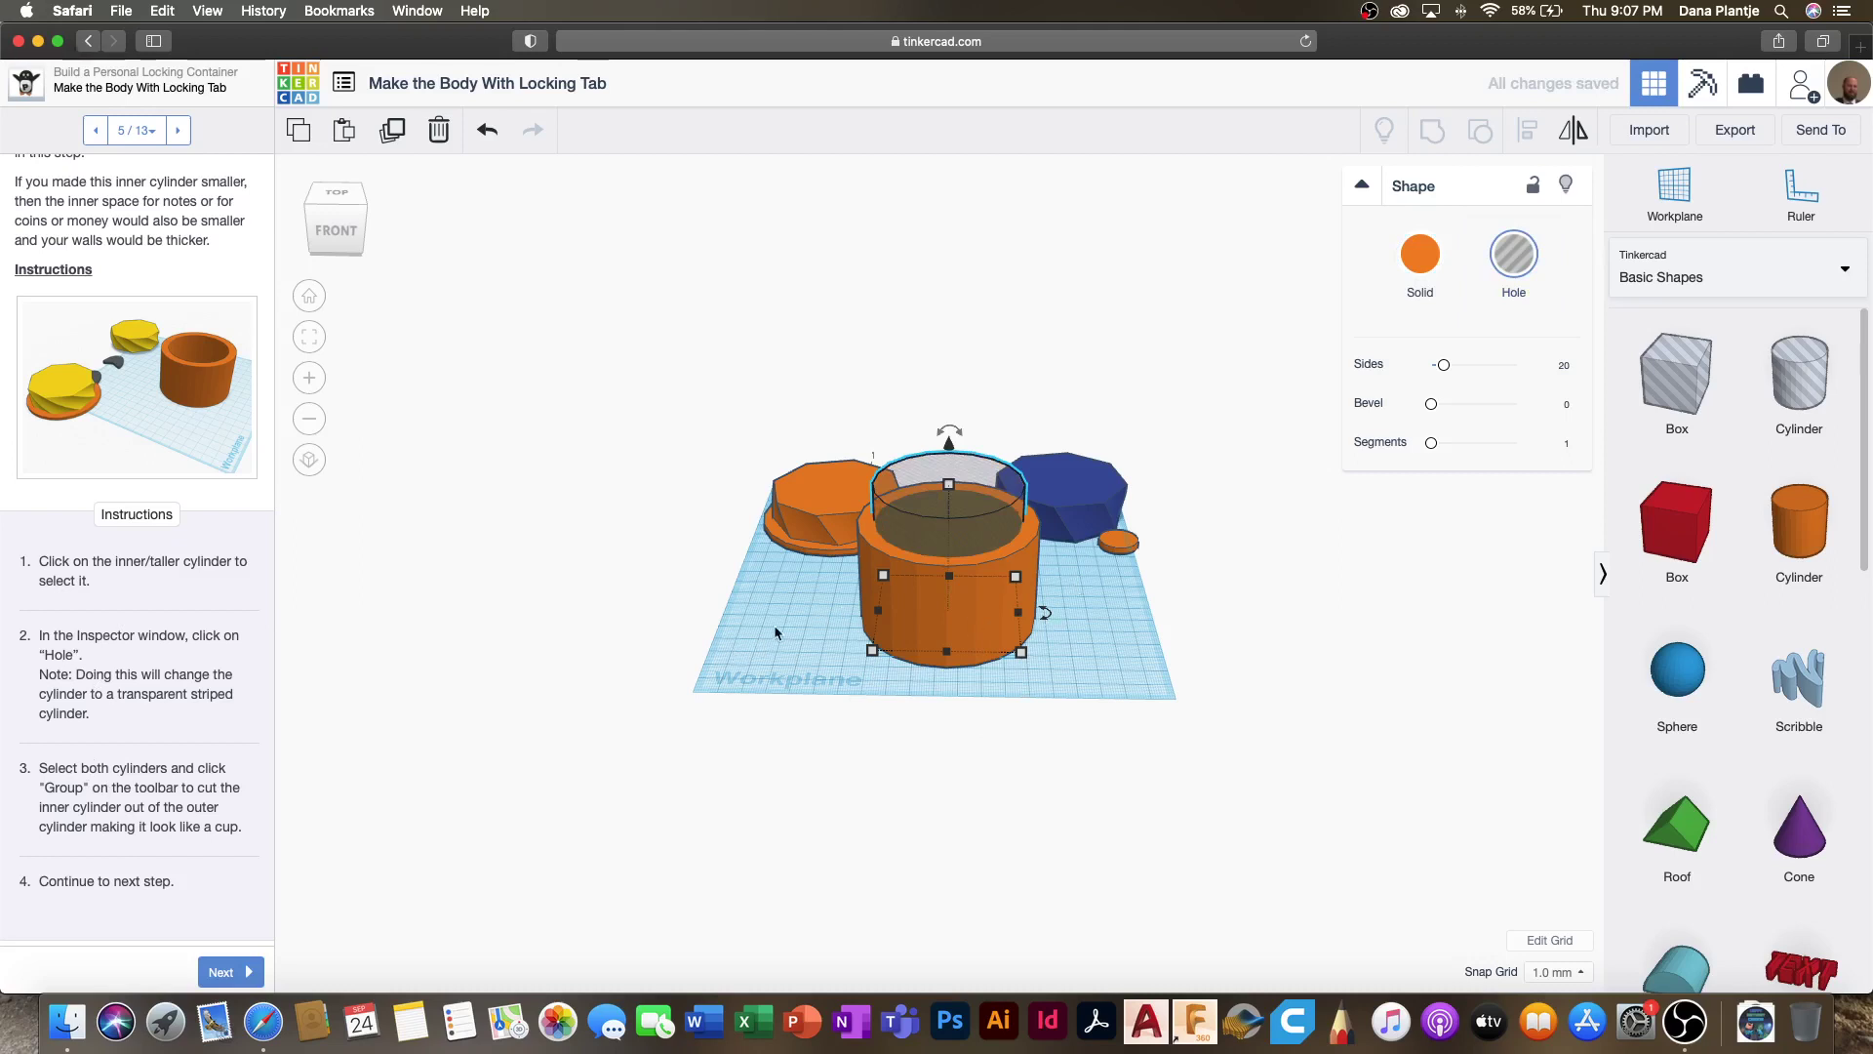
Step: Group the outer cylinder with the inner hole cylinder to hollow out the container body
mouse_move(824, 613)
right_mouse_down()
mouse_move(806, 679)
mouse_move(794, 611)
right_mouse_up()
left_click_drag(784, 610, 993, 694)
left_click(1432, 130)
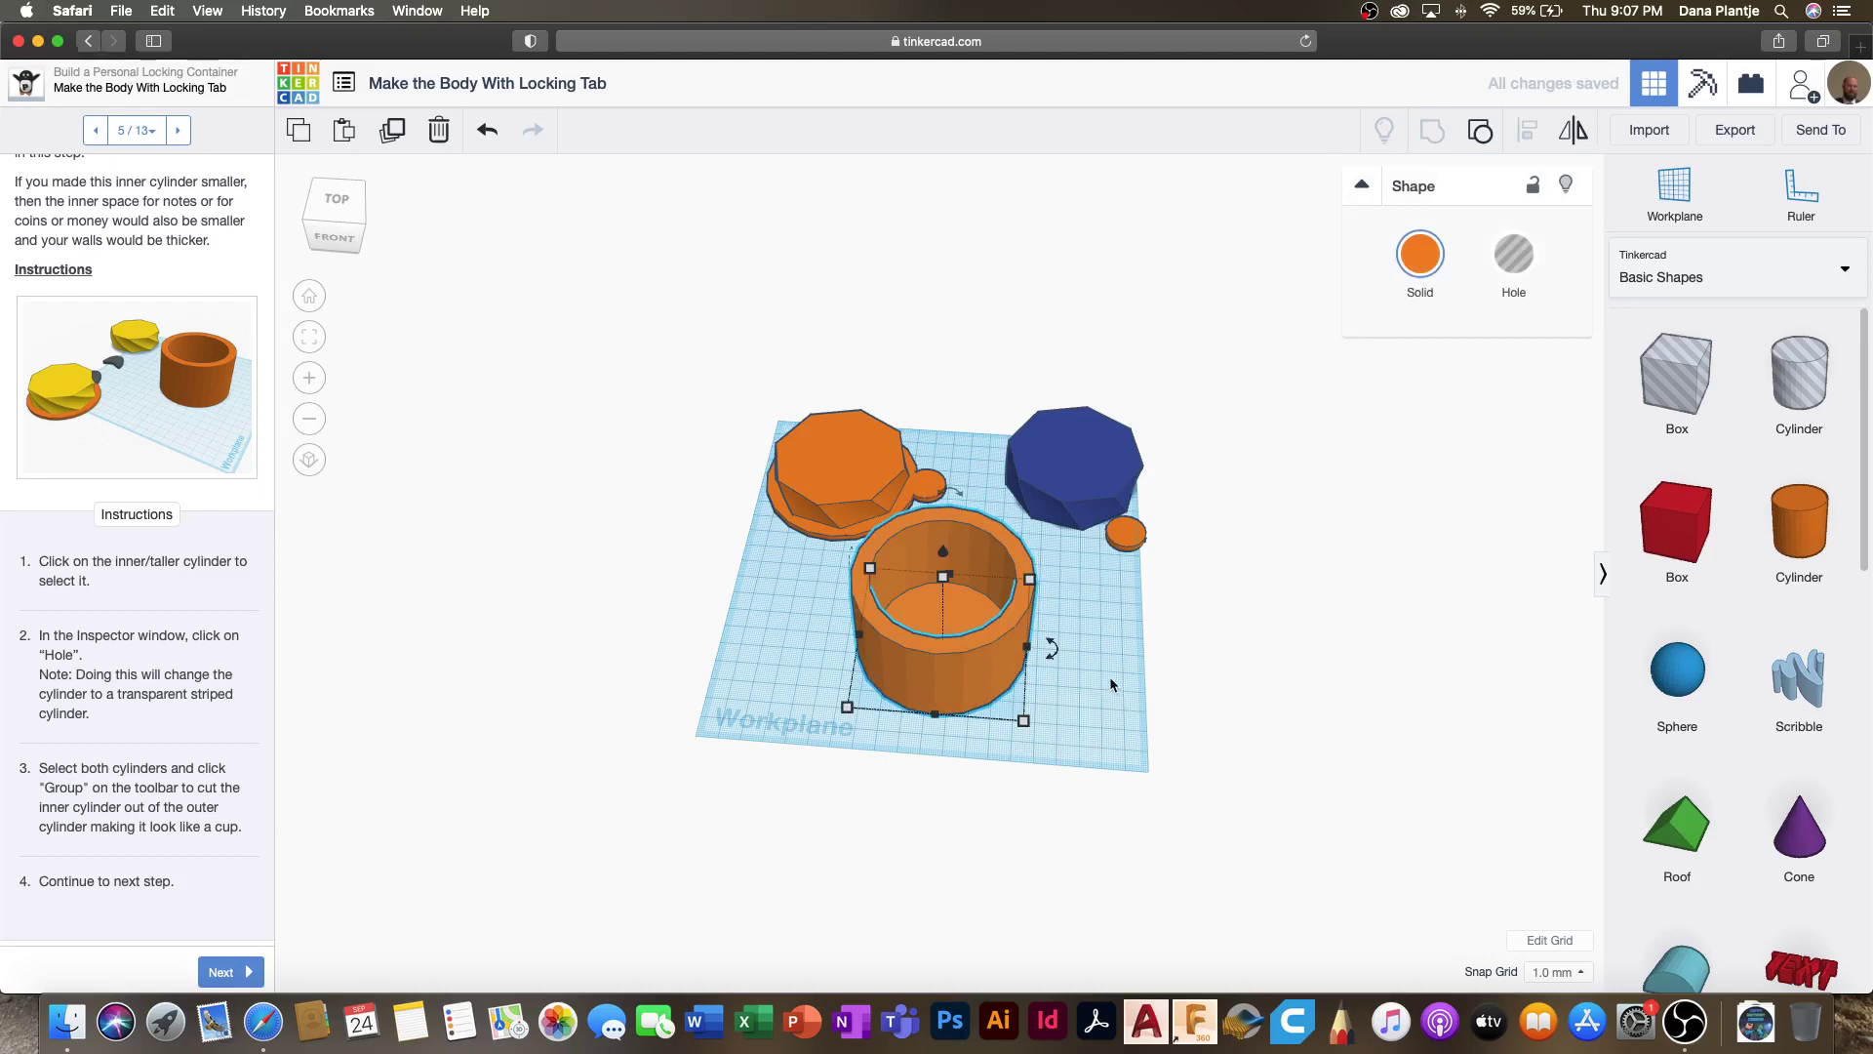
Step: Advance the project instructions to step 6 and place a new workplane on the container's top rim
left_click(221, 970)
scroll(173, 834, "down", 5)
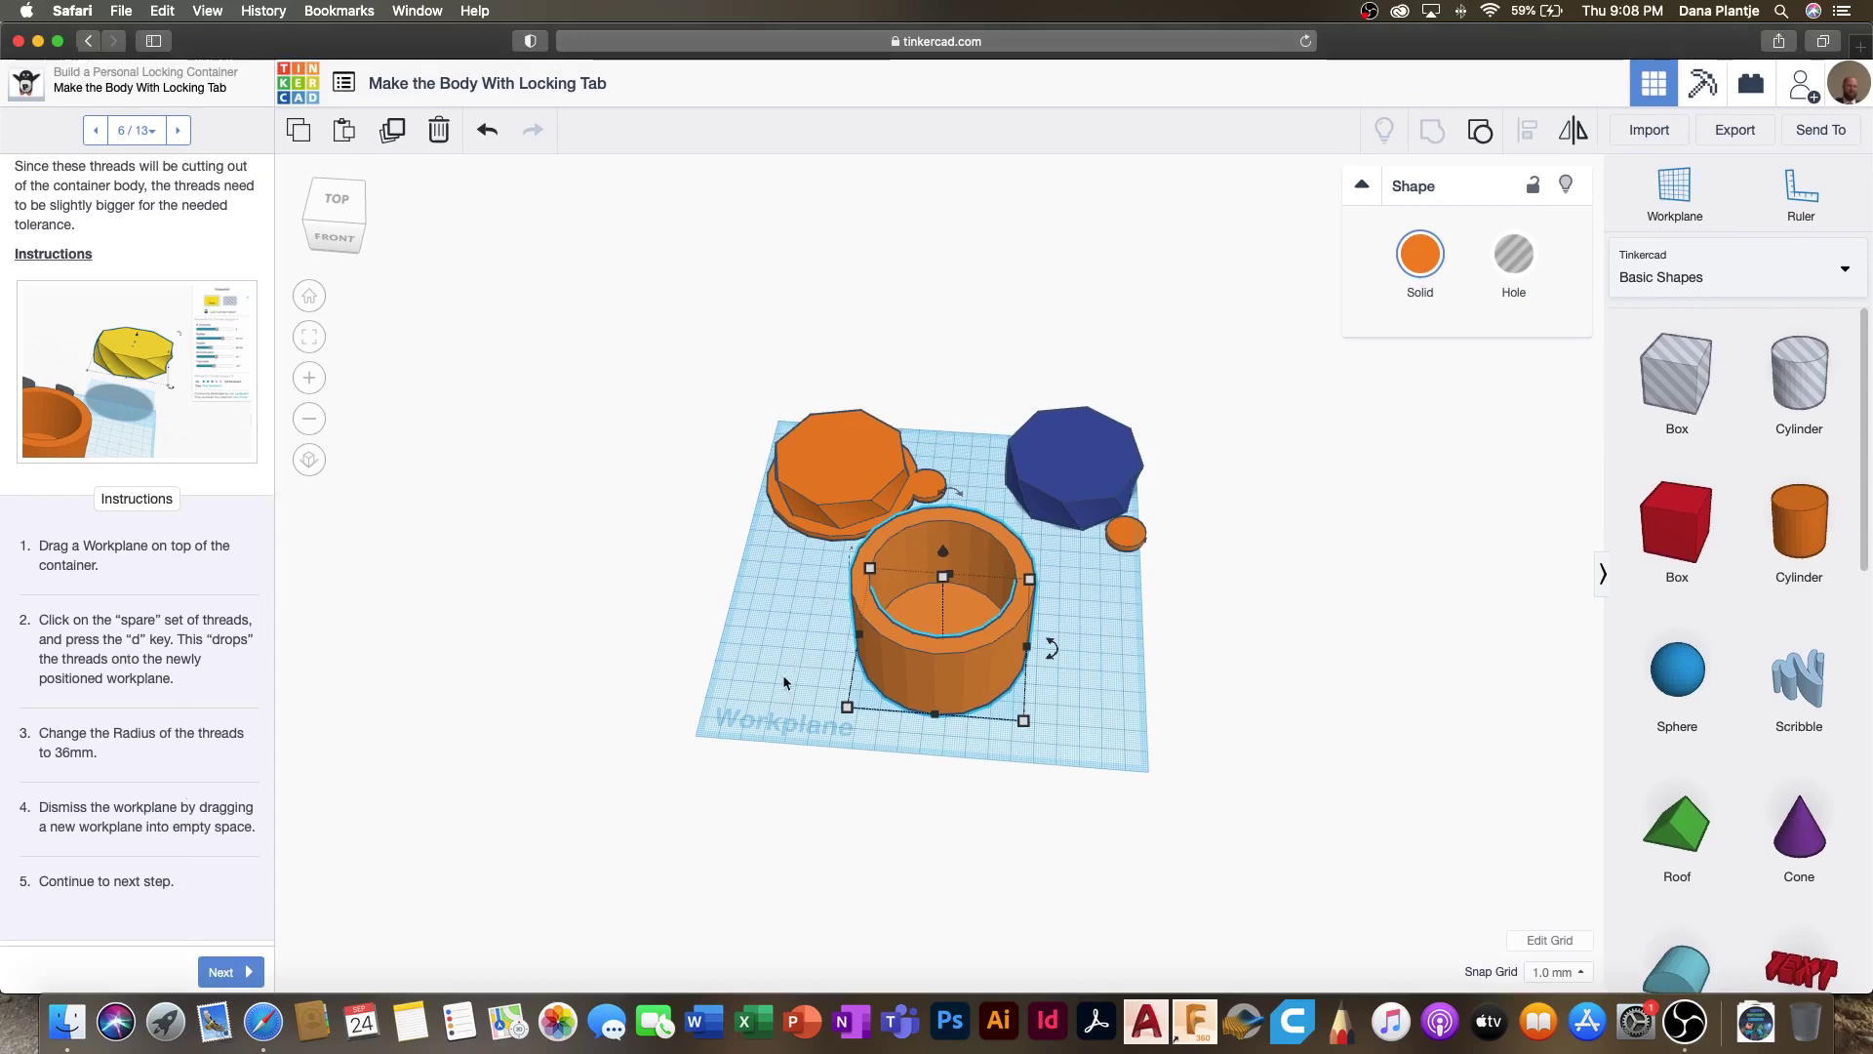
right_click_drag(794, 670, 816, 619)
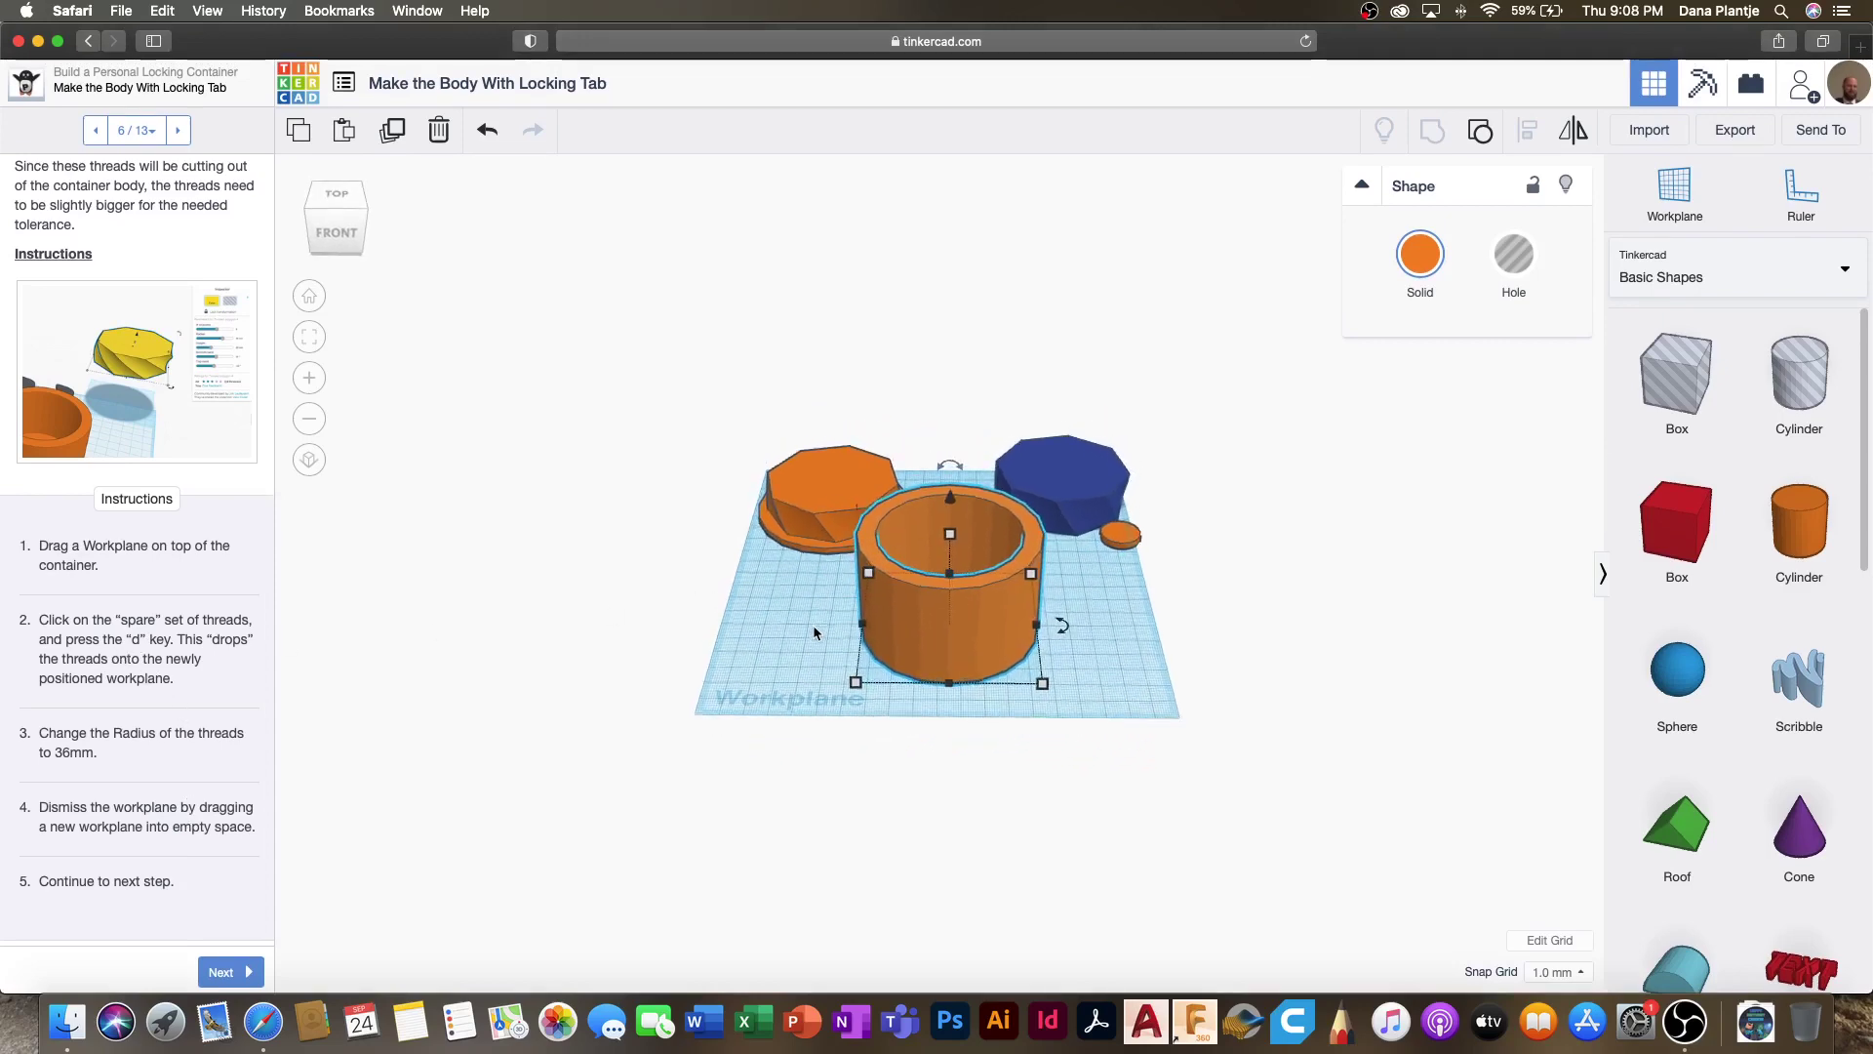
scroll(814, 624, "up", 3)
scroll(1004, 669, "up", 2)
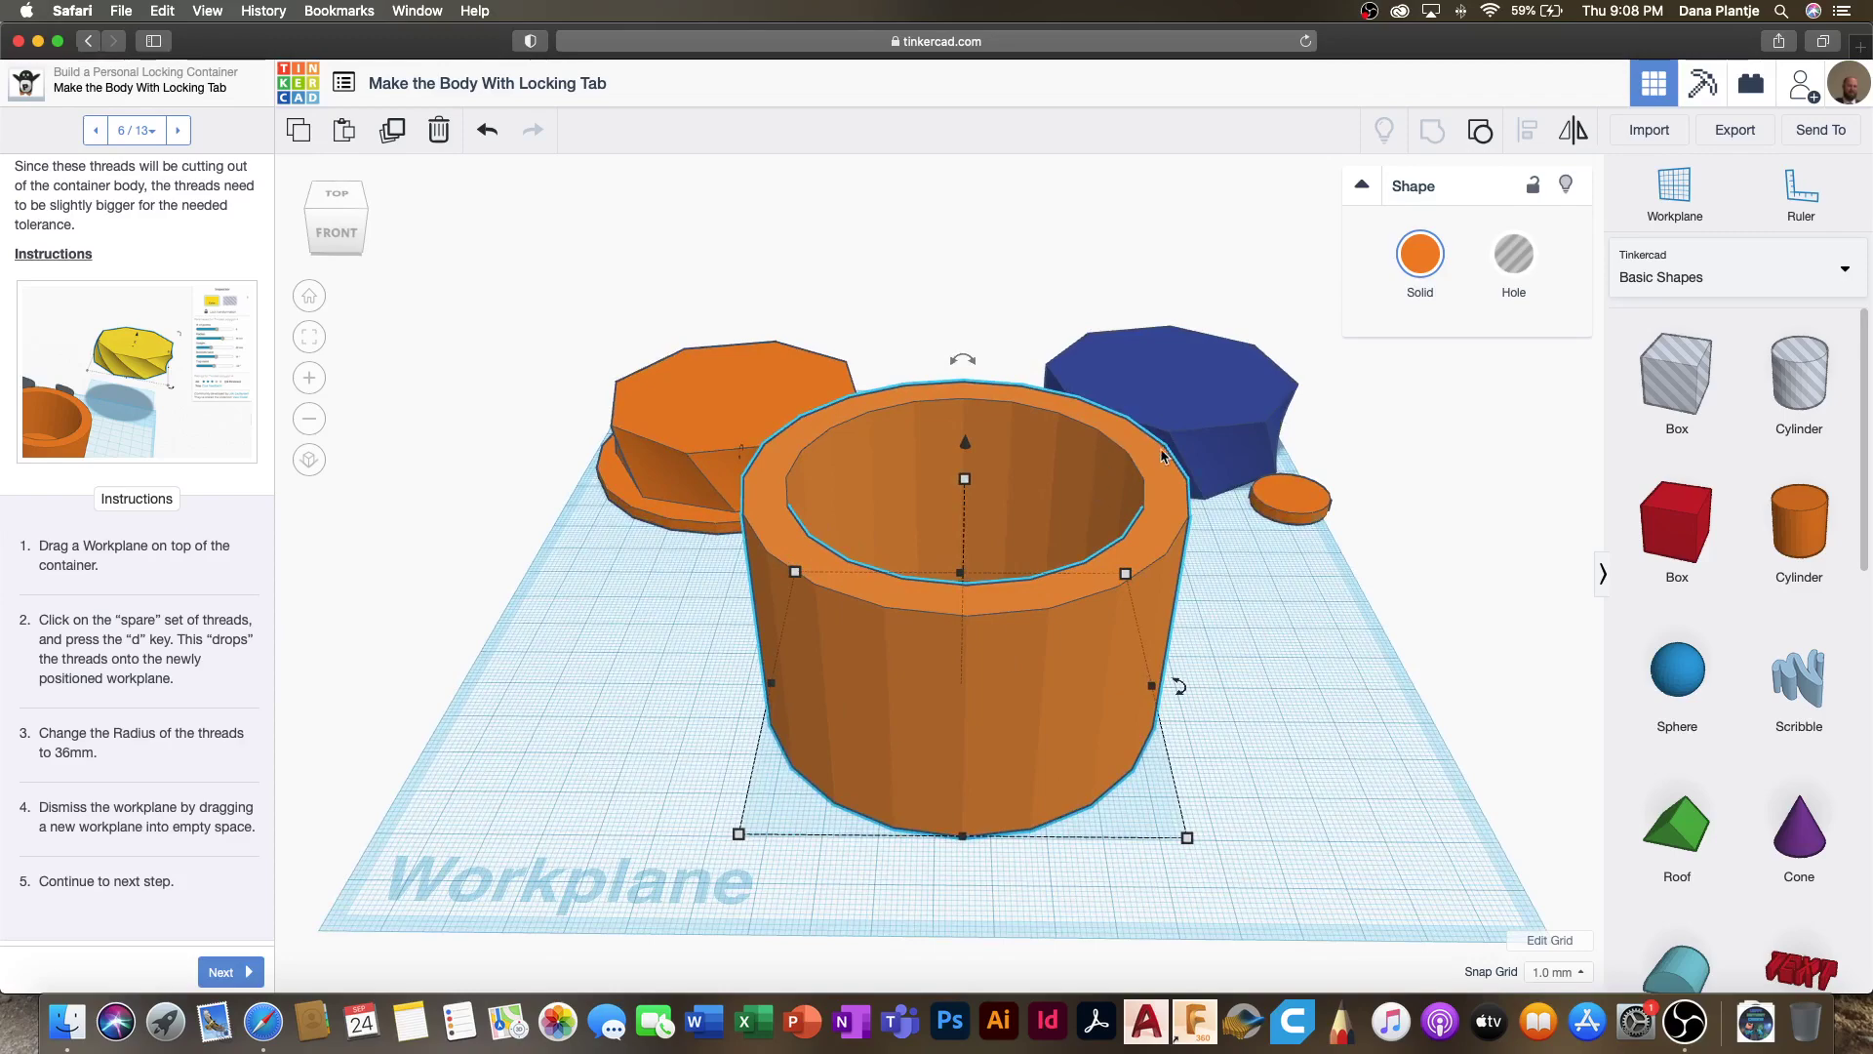
key("w")
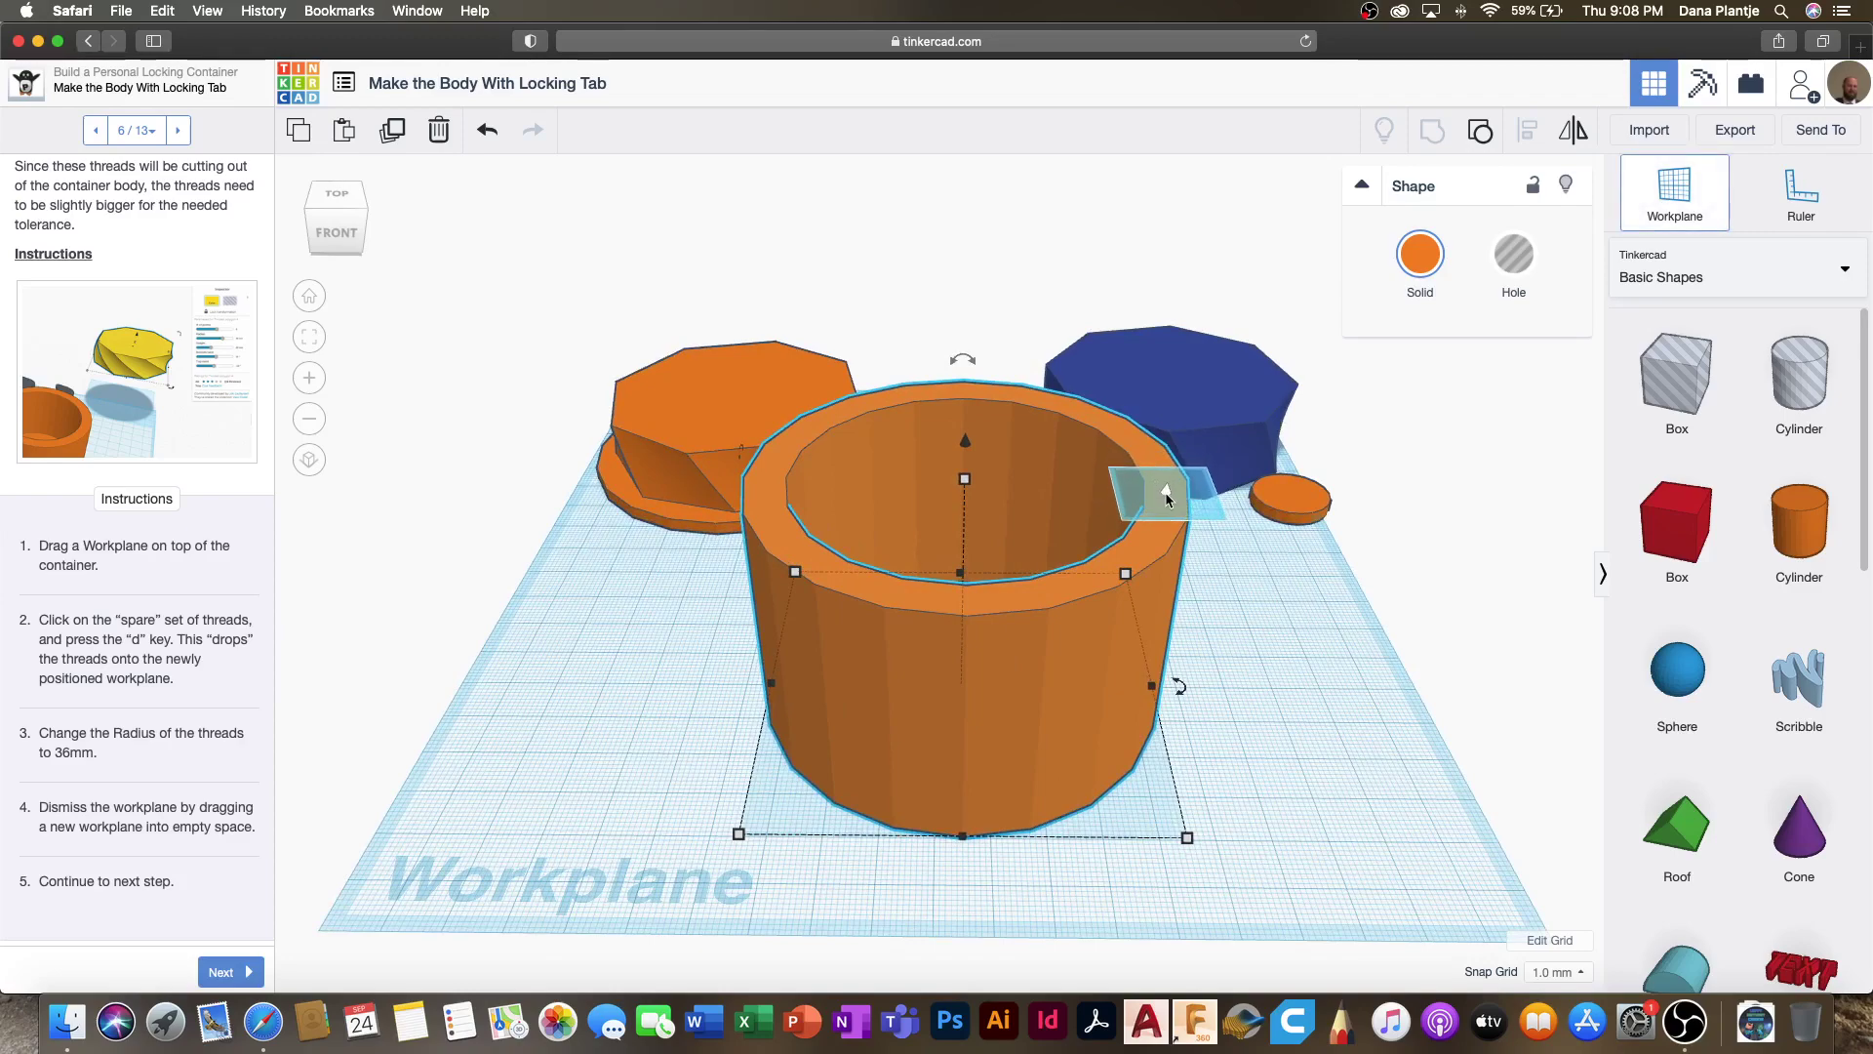
left_click(1166, 499)
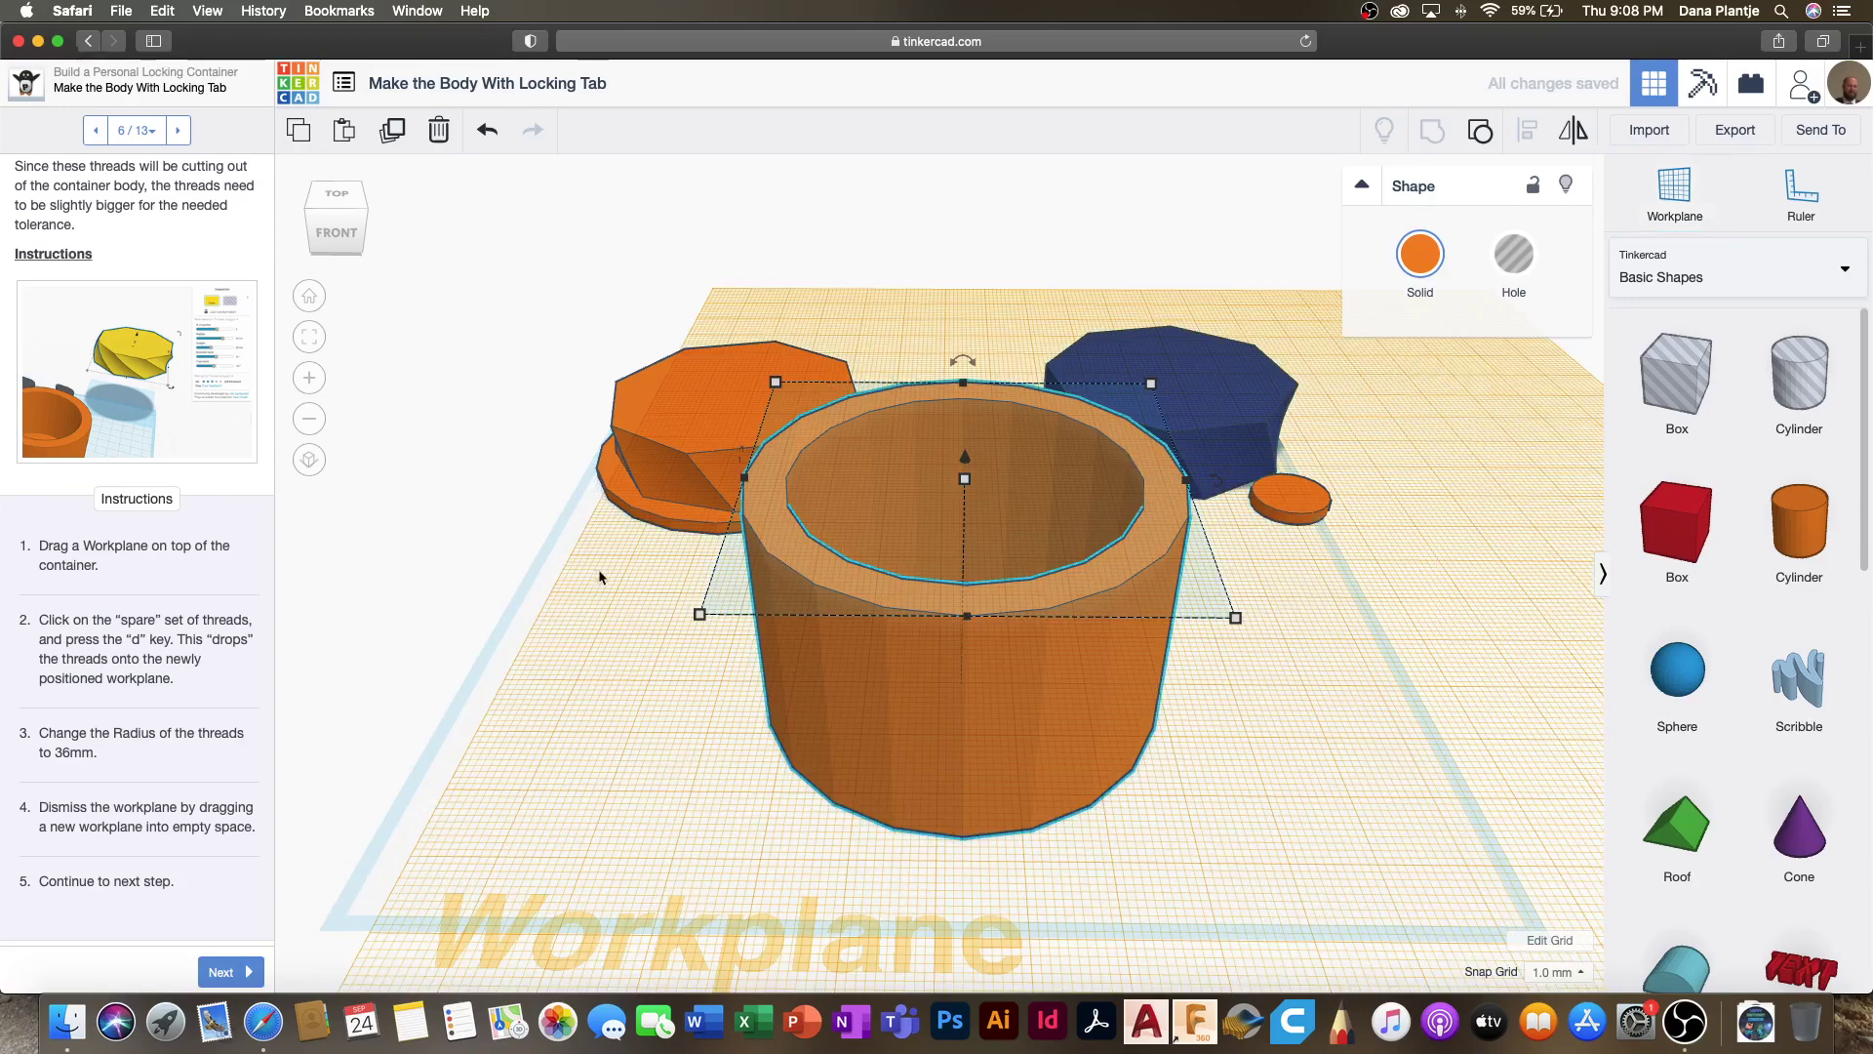
Step: Drop the spare blue threads onto the workplane set at the container's top rim
right_click_drag(599, 577, 665, 585)
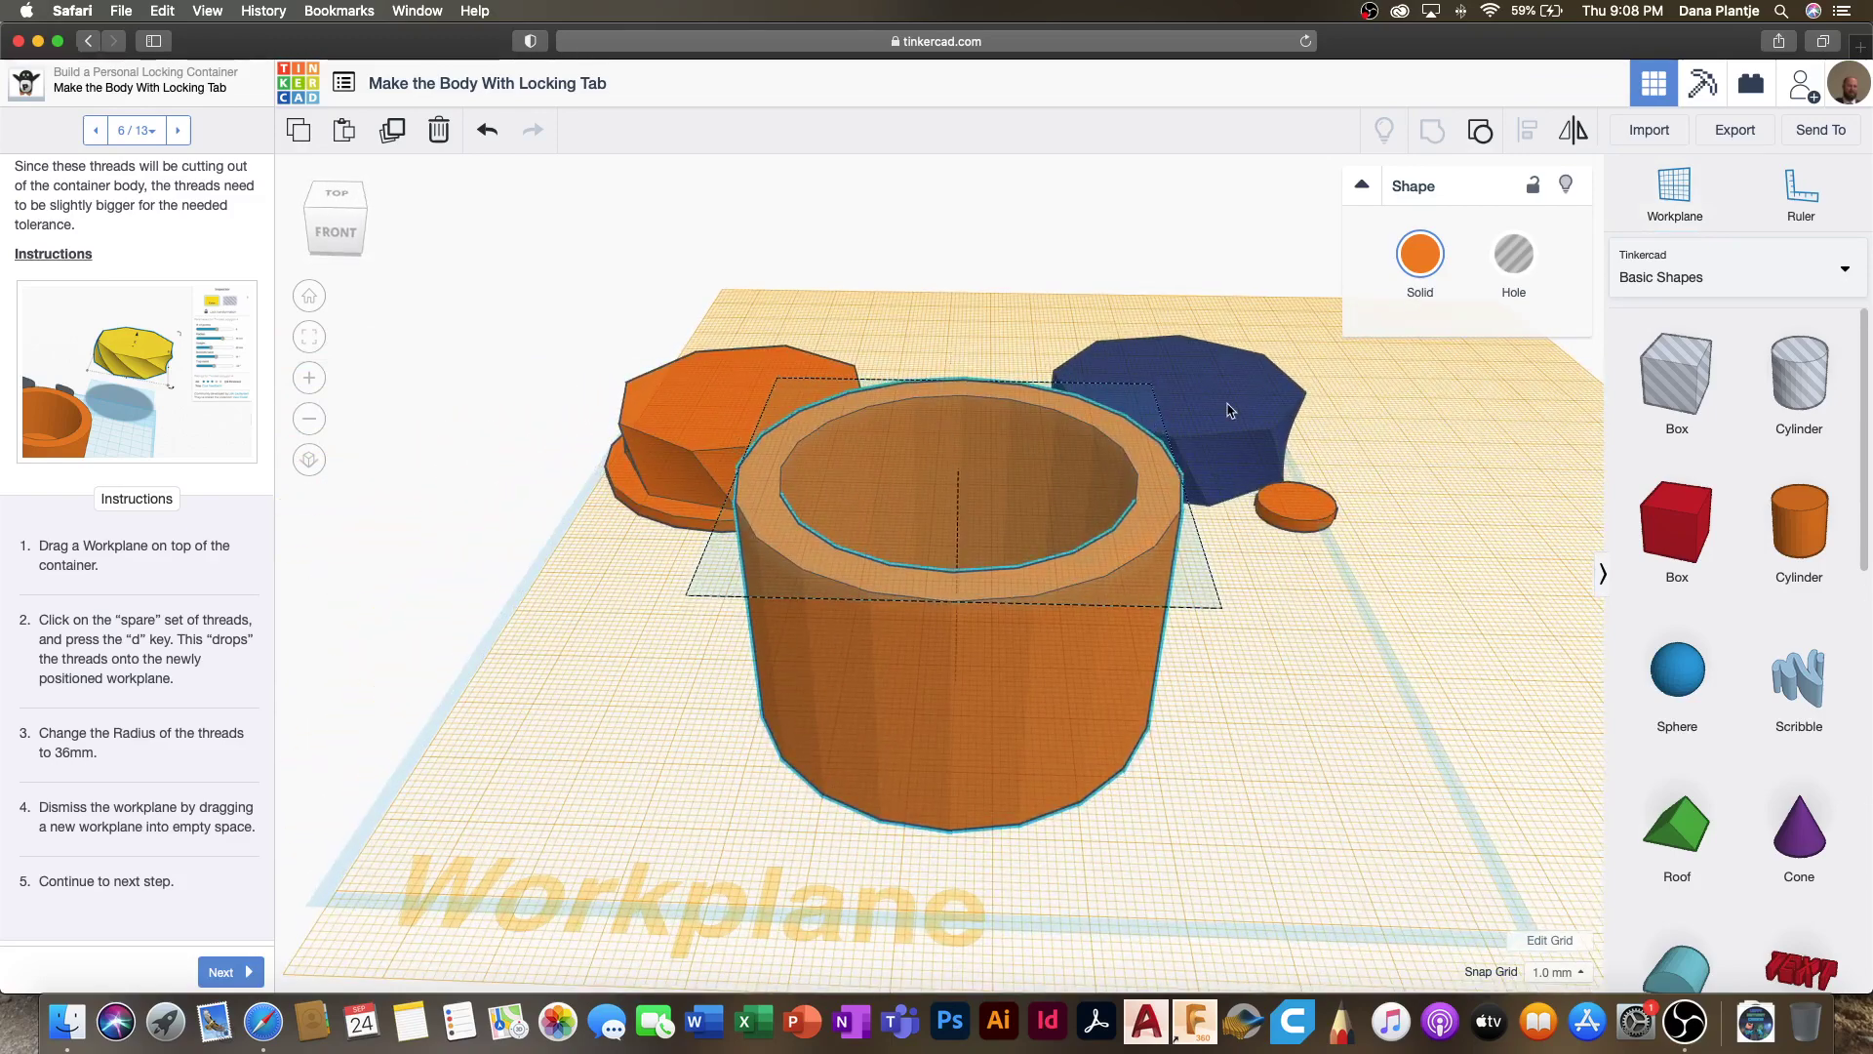
left_click(1229, 411)
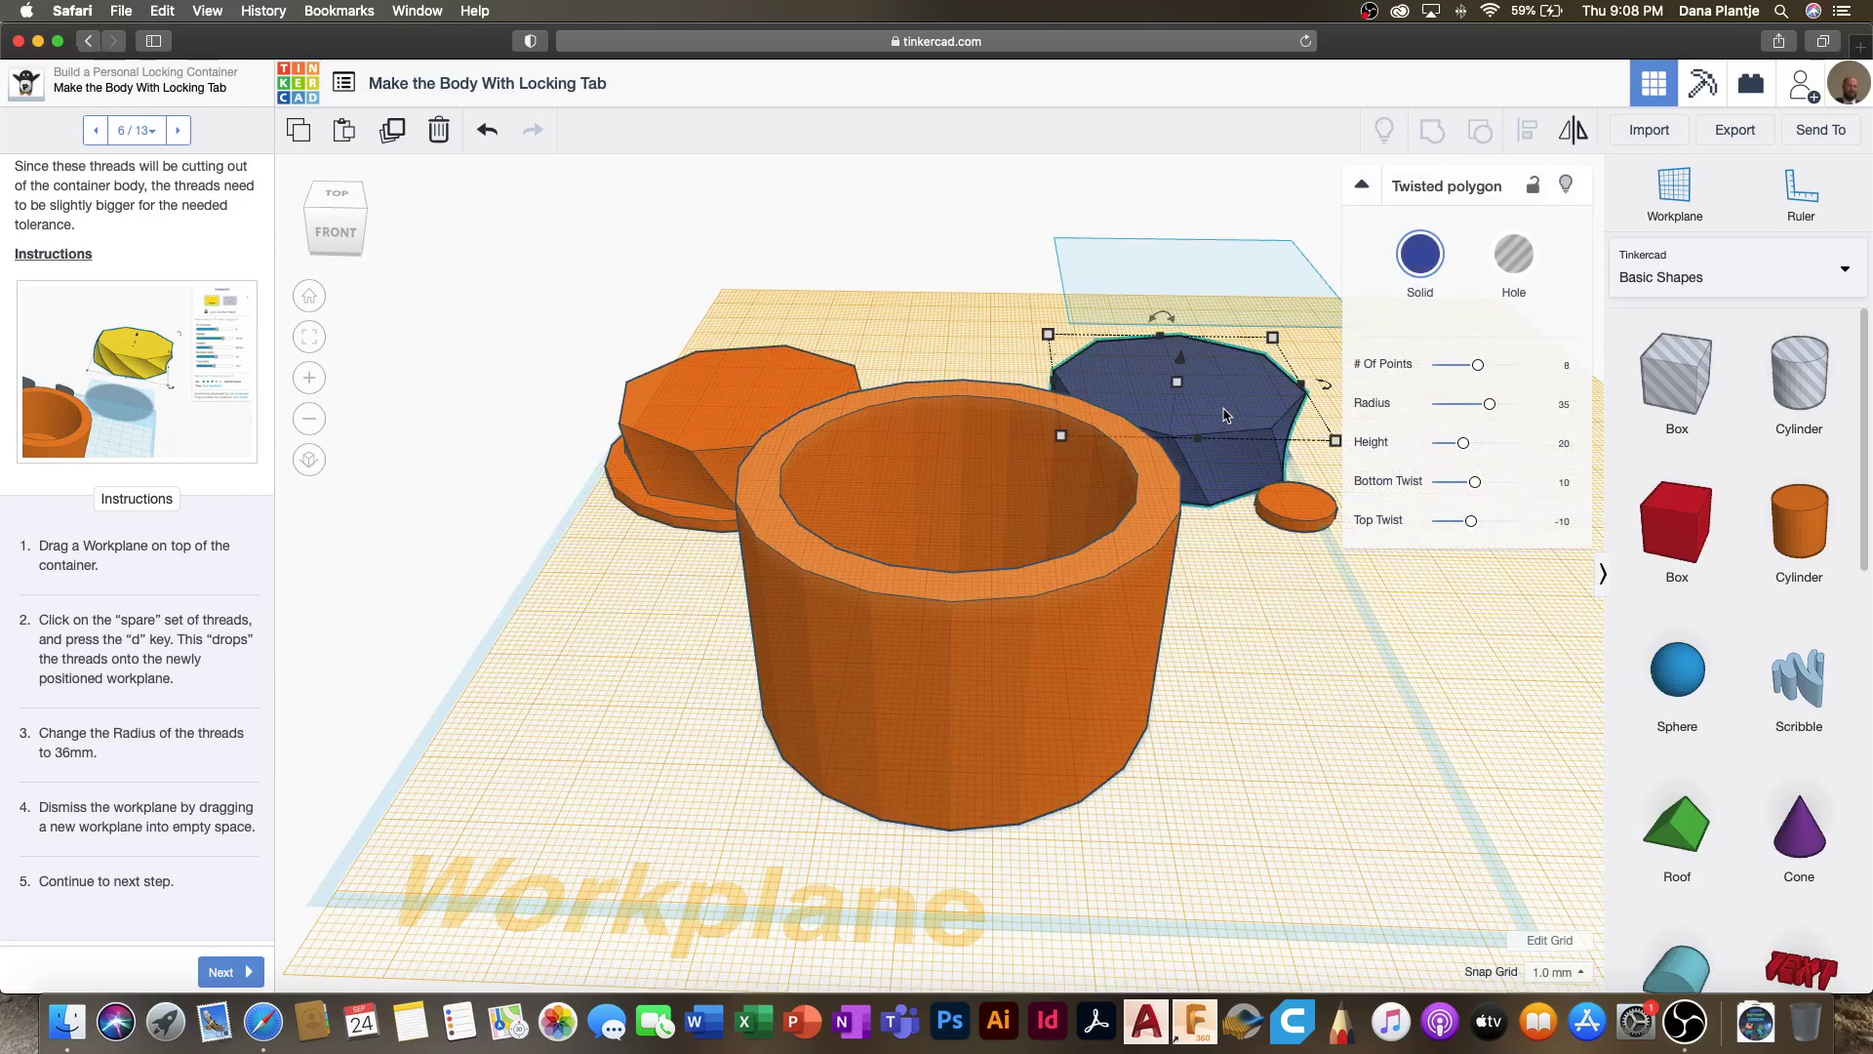
key("d")
right_click_drag(1217, 402, 1139, 359)
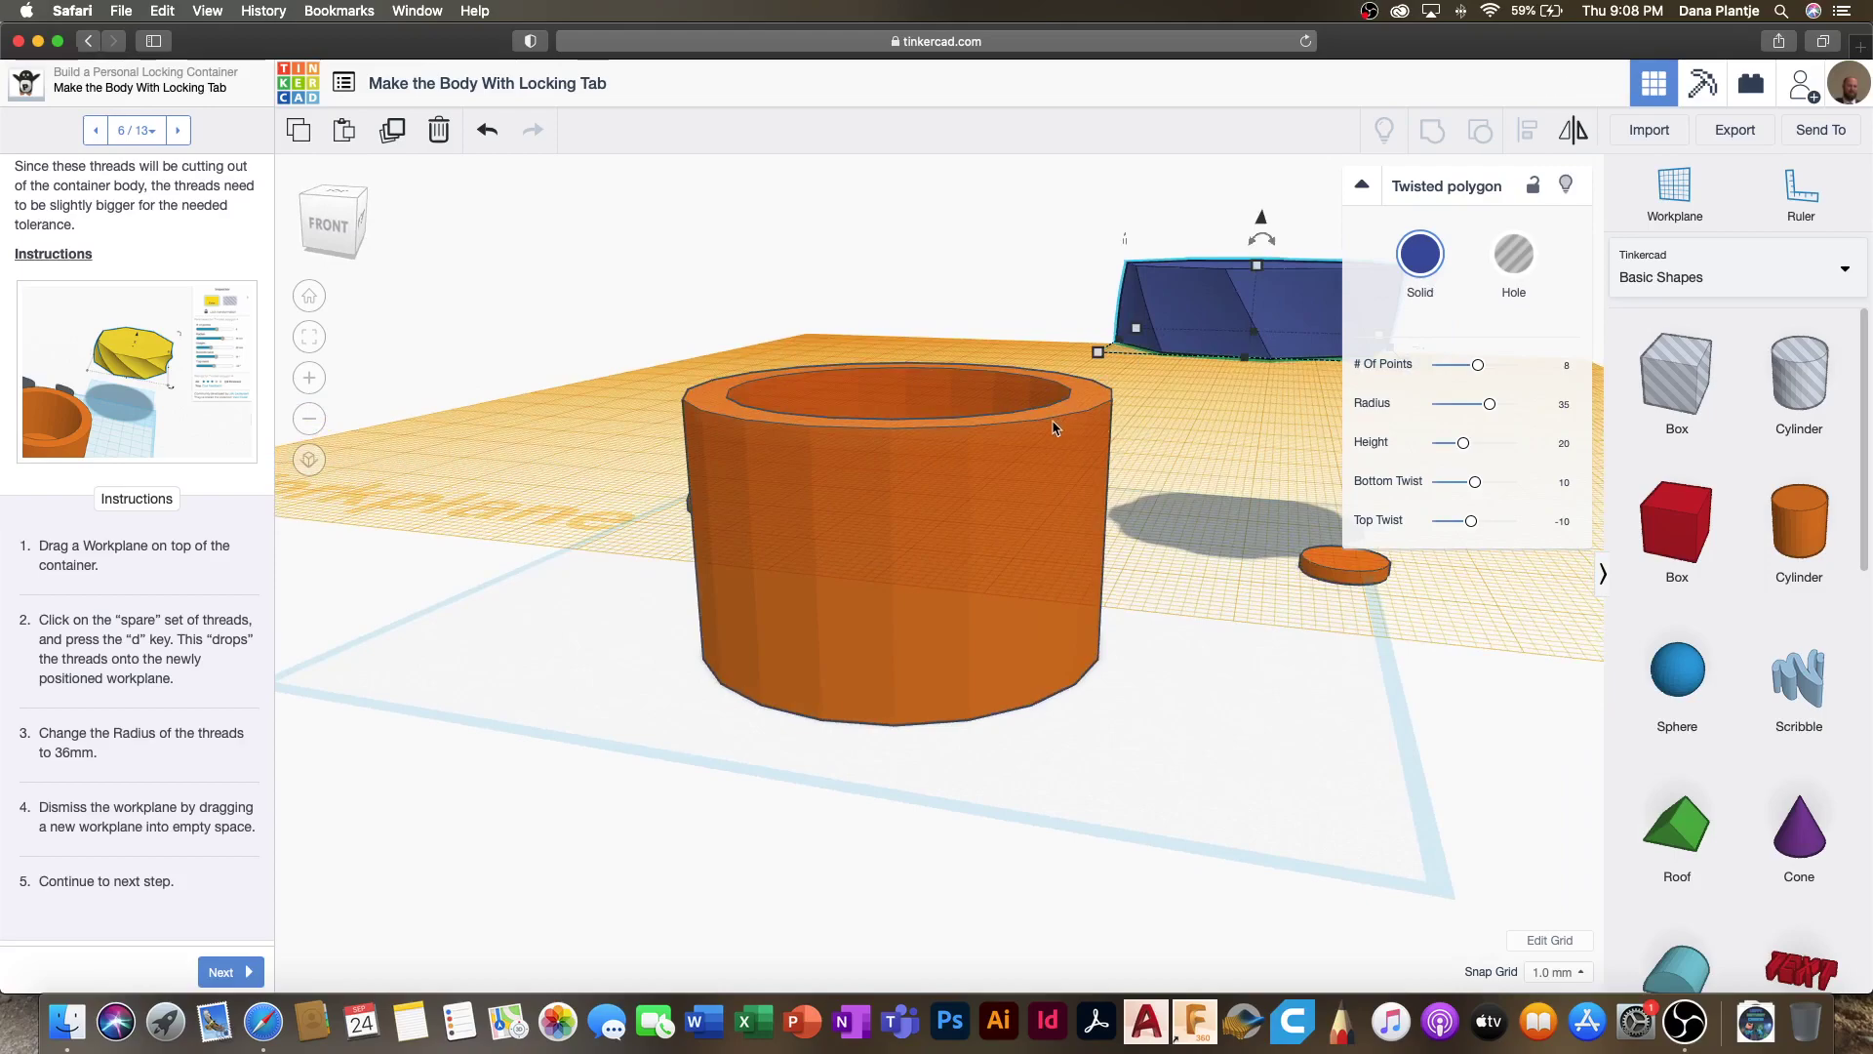
right_click_drag(990, 439, 1053, 496)
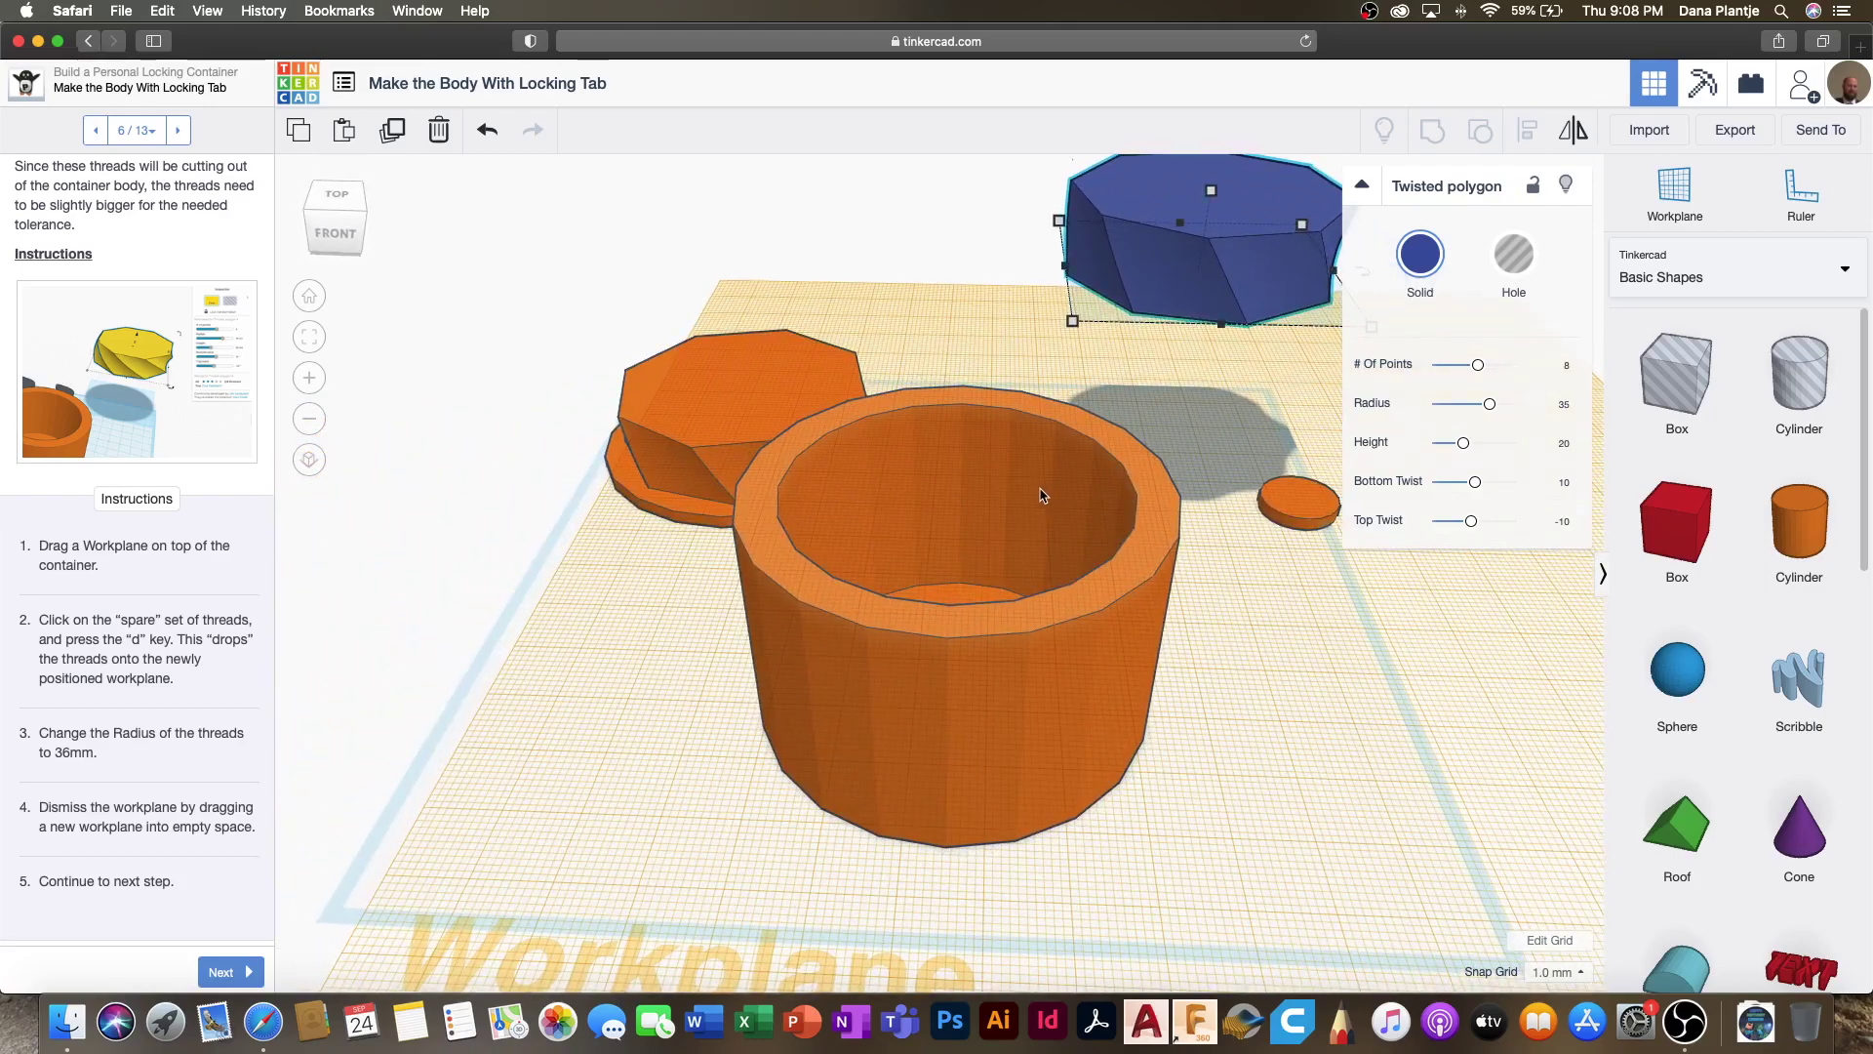
Step: Set the radius of the spare twisted-polygon threads to 36
left_click(1563, 405)
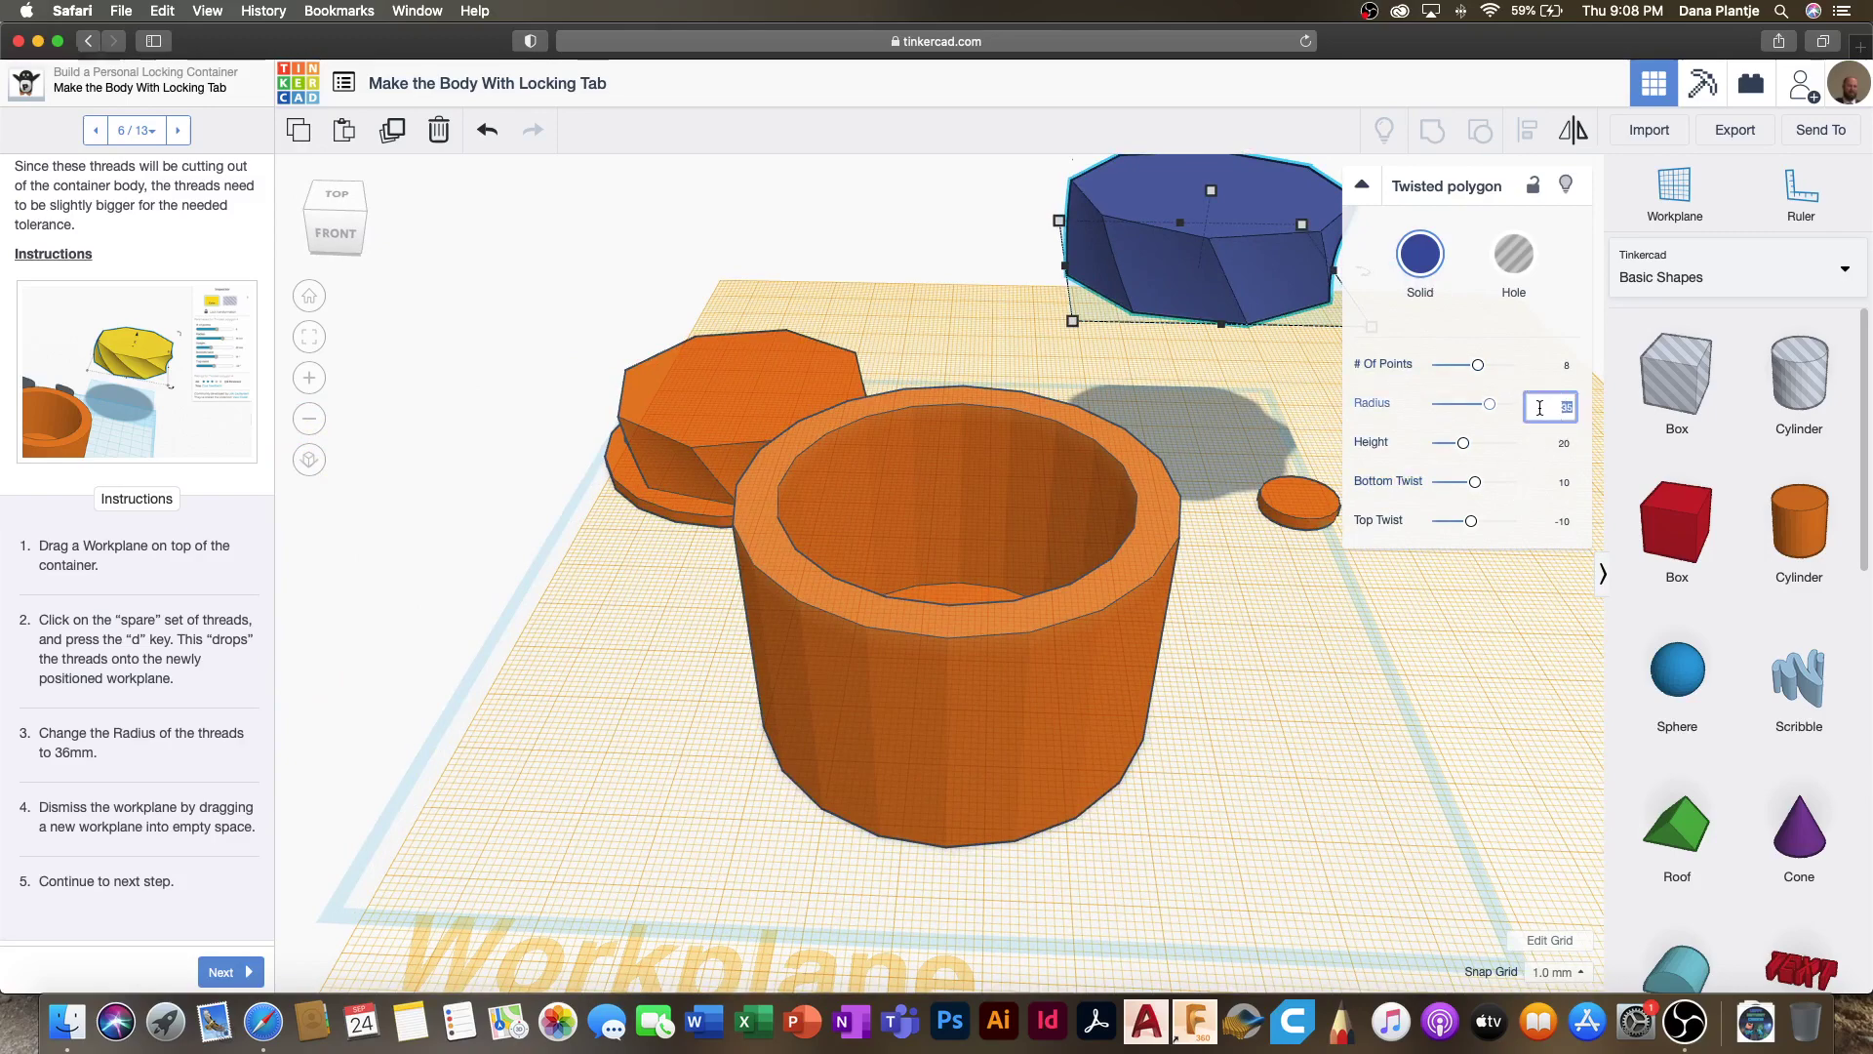
key("Return")
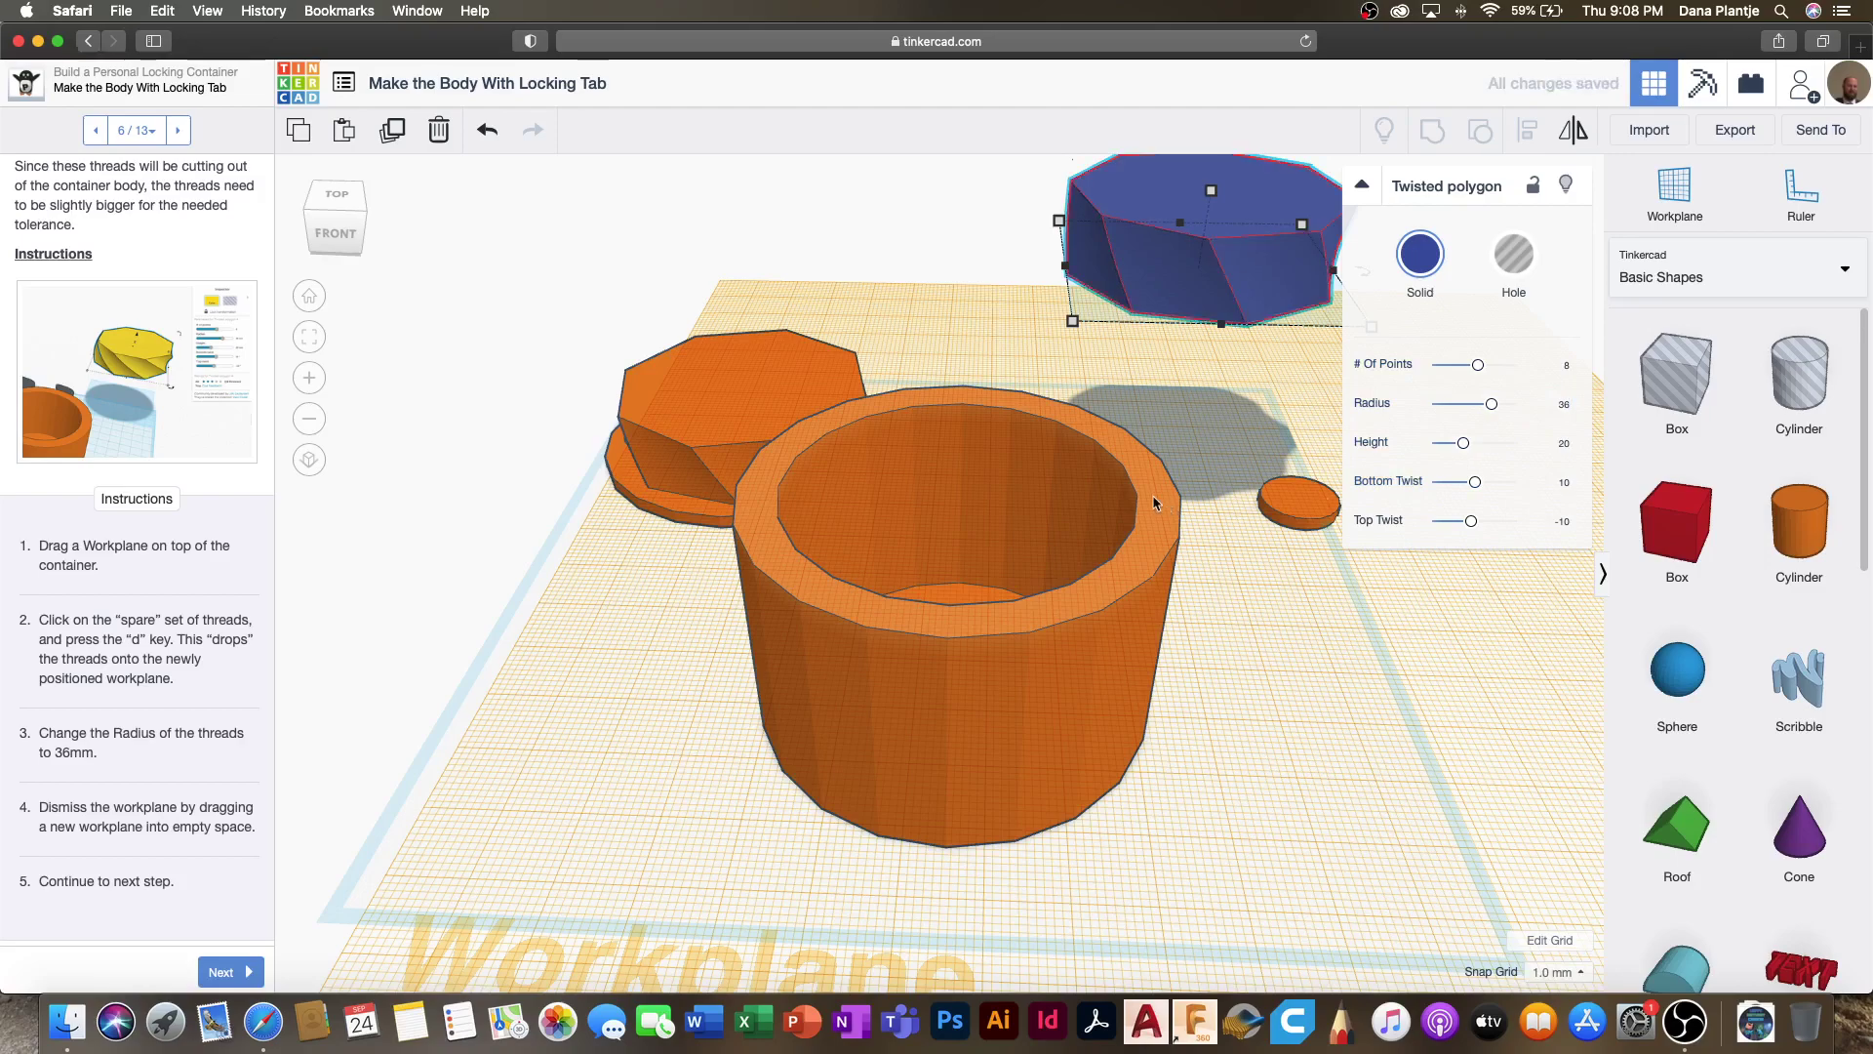
scroll(1151, 495, "up", 3)
scroll(1154, 503, "down", 3)
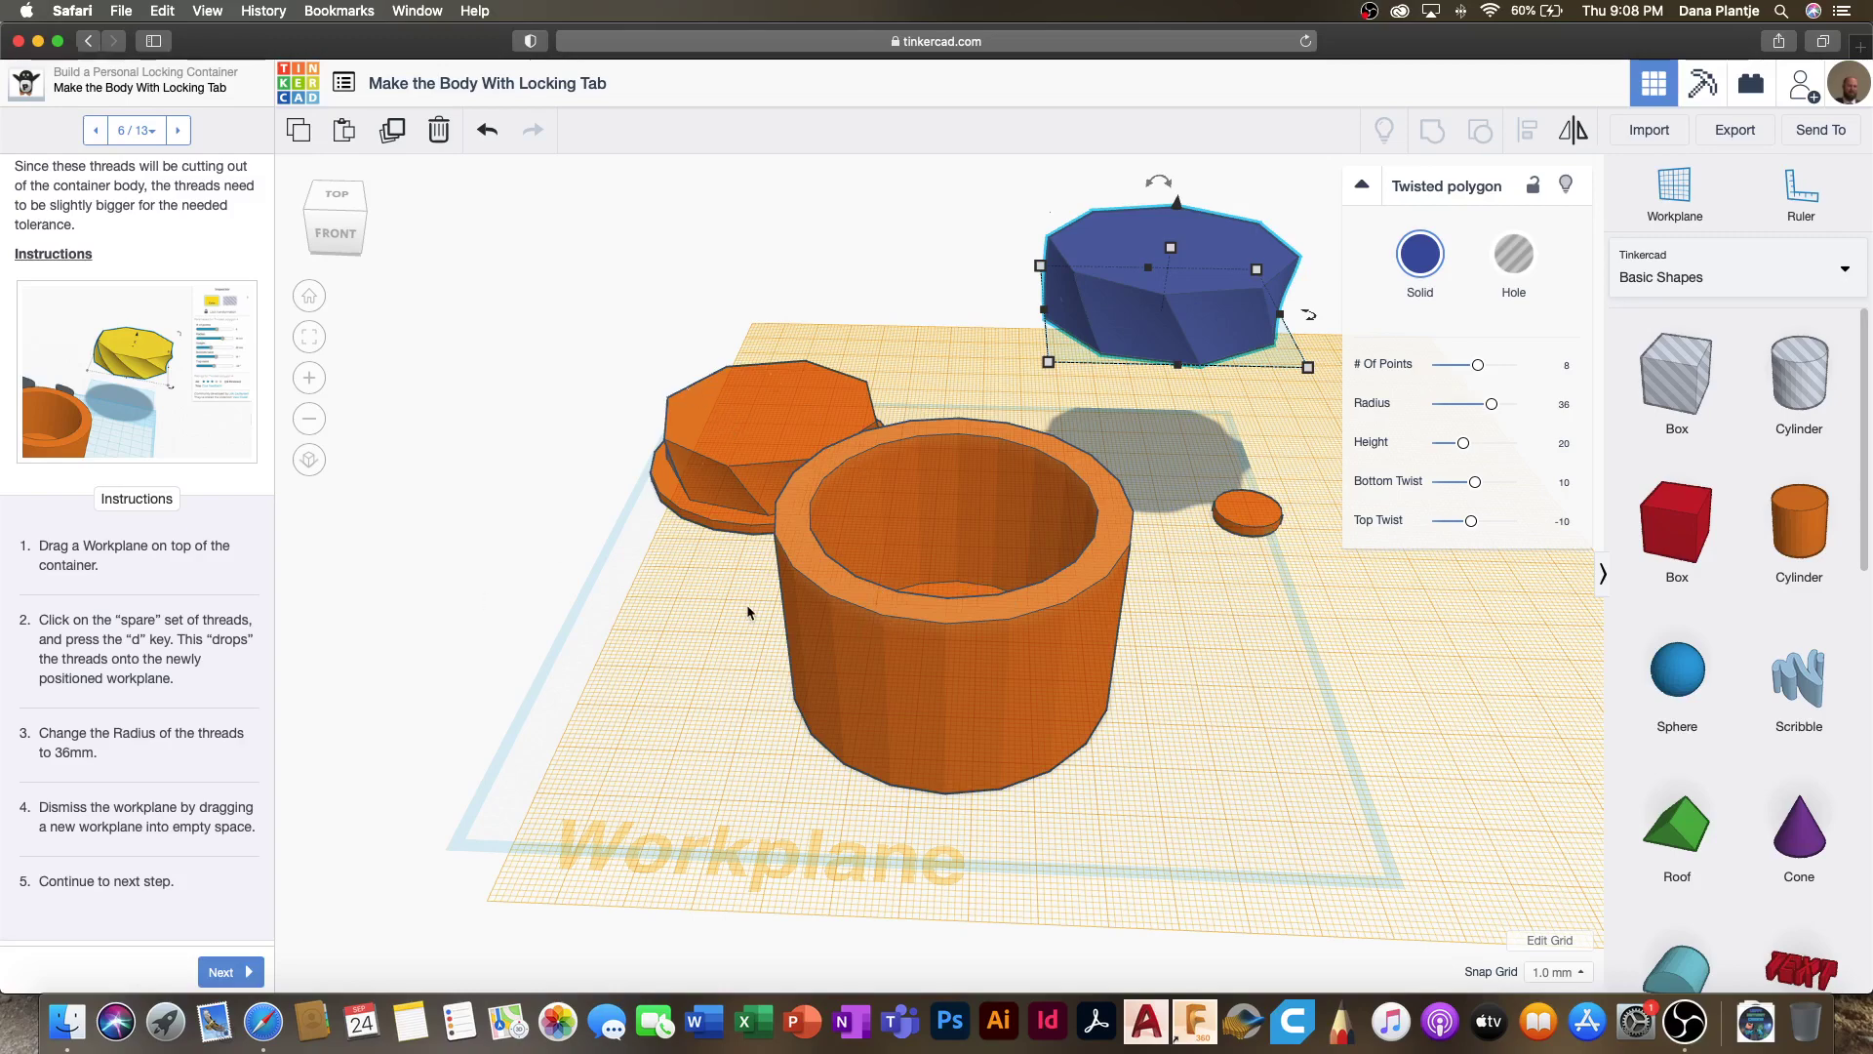
Step: Restore the default workplane and advance the project instructions to step 7
key("w")
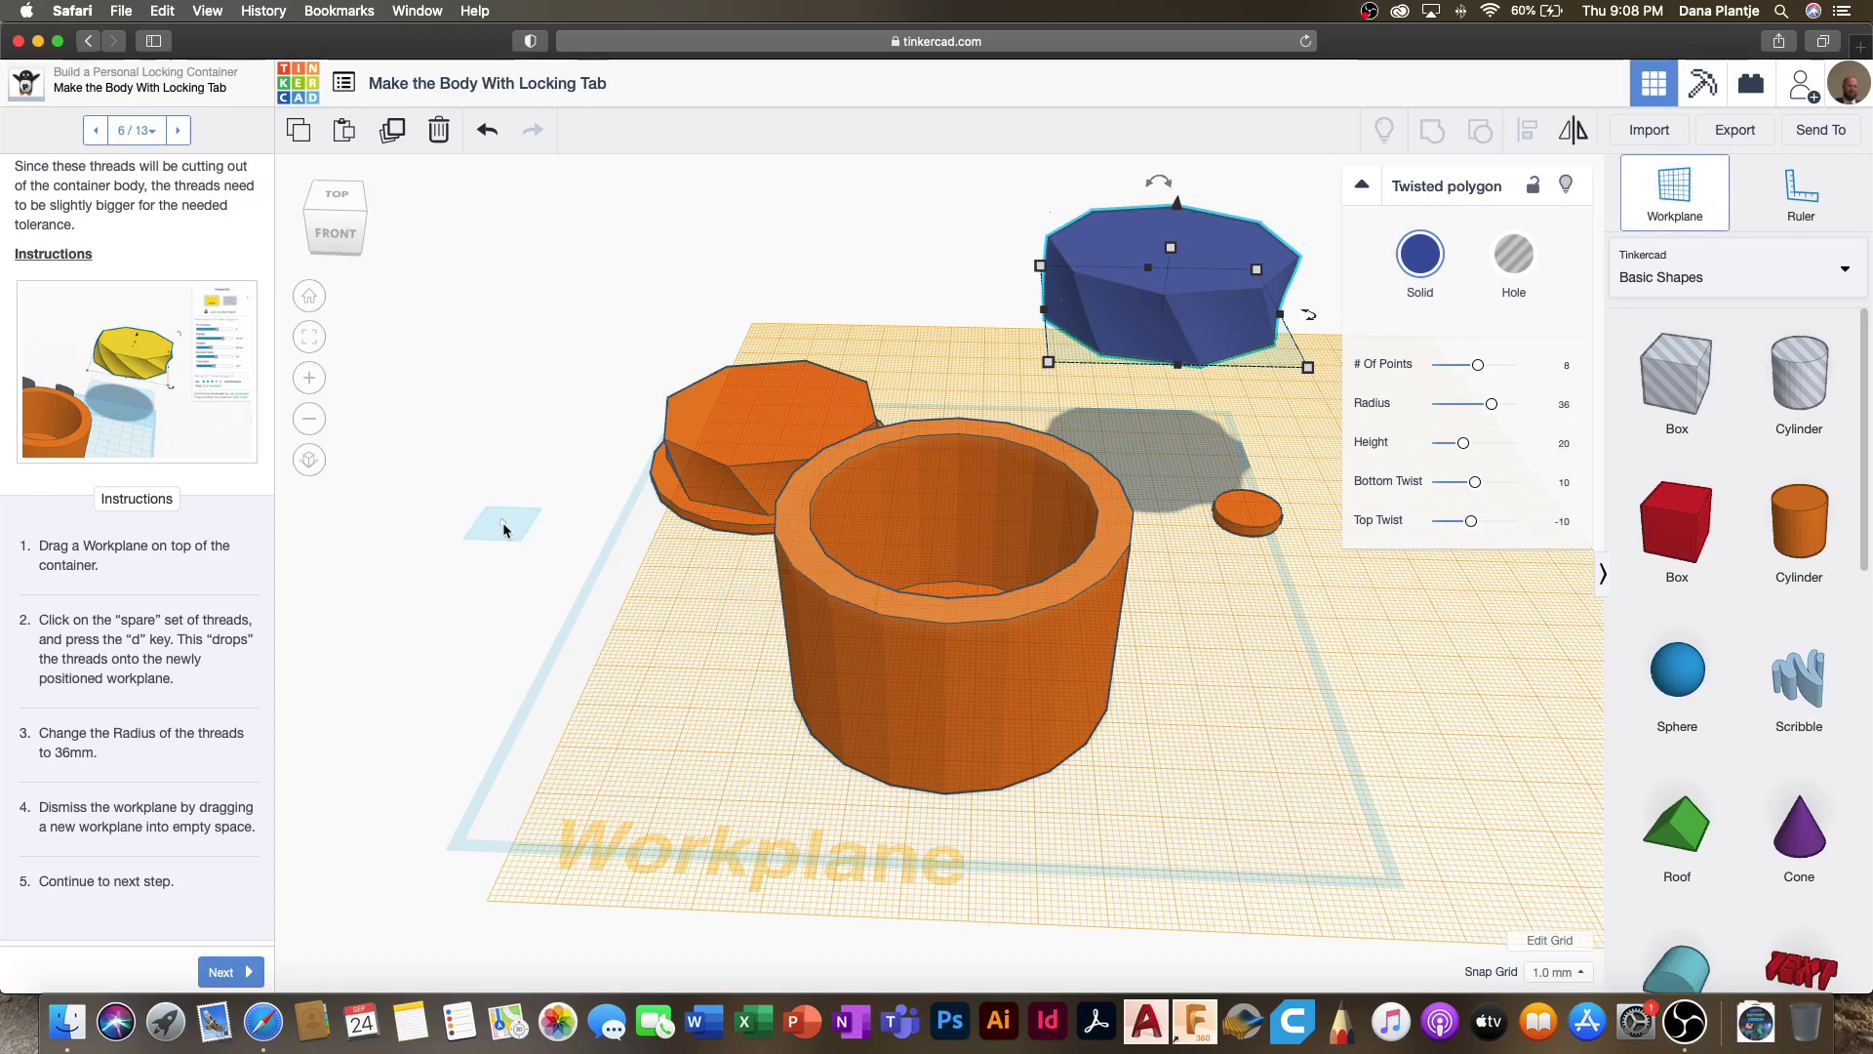
left_click(502, 524)
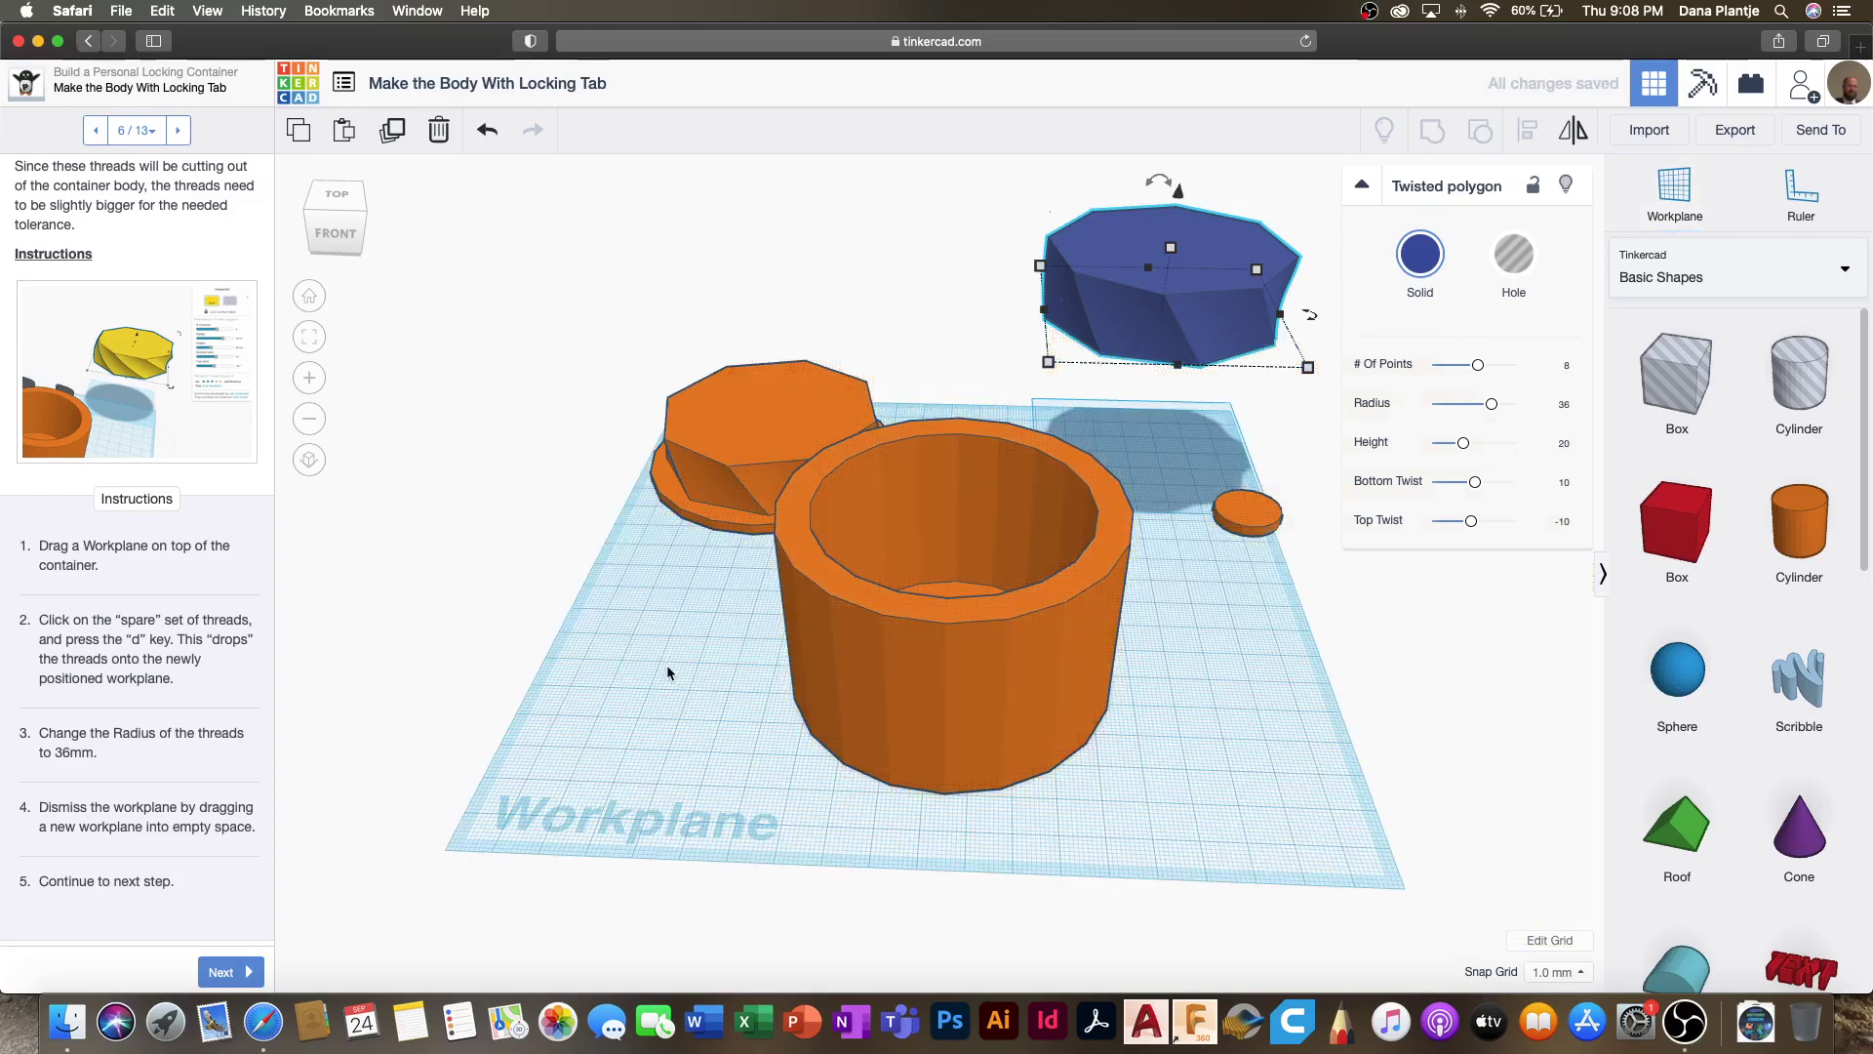
left_click(217, 971)
scroll(167, 804, "down", 5)
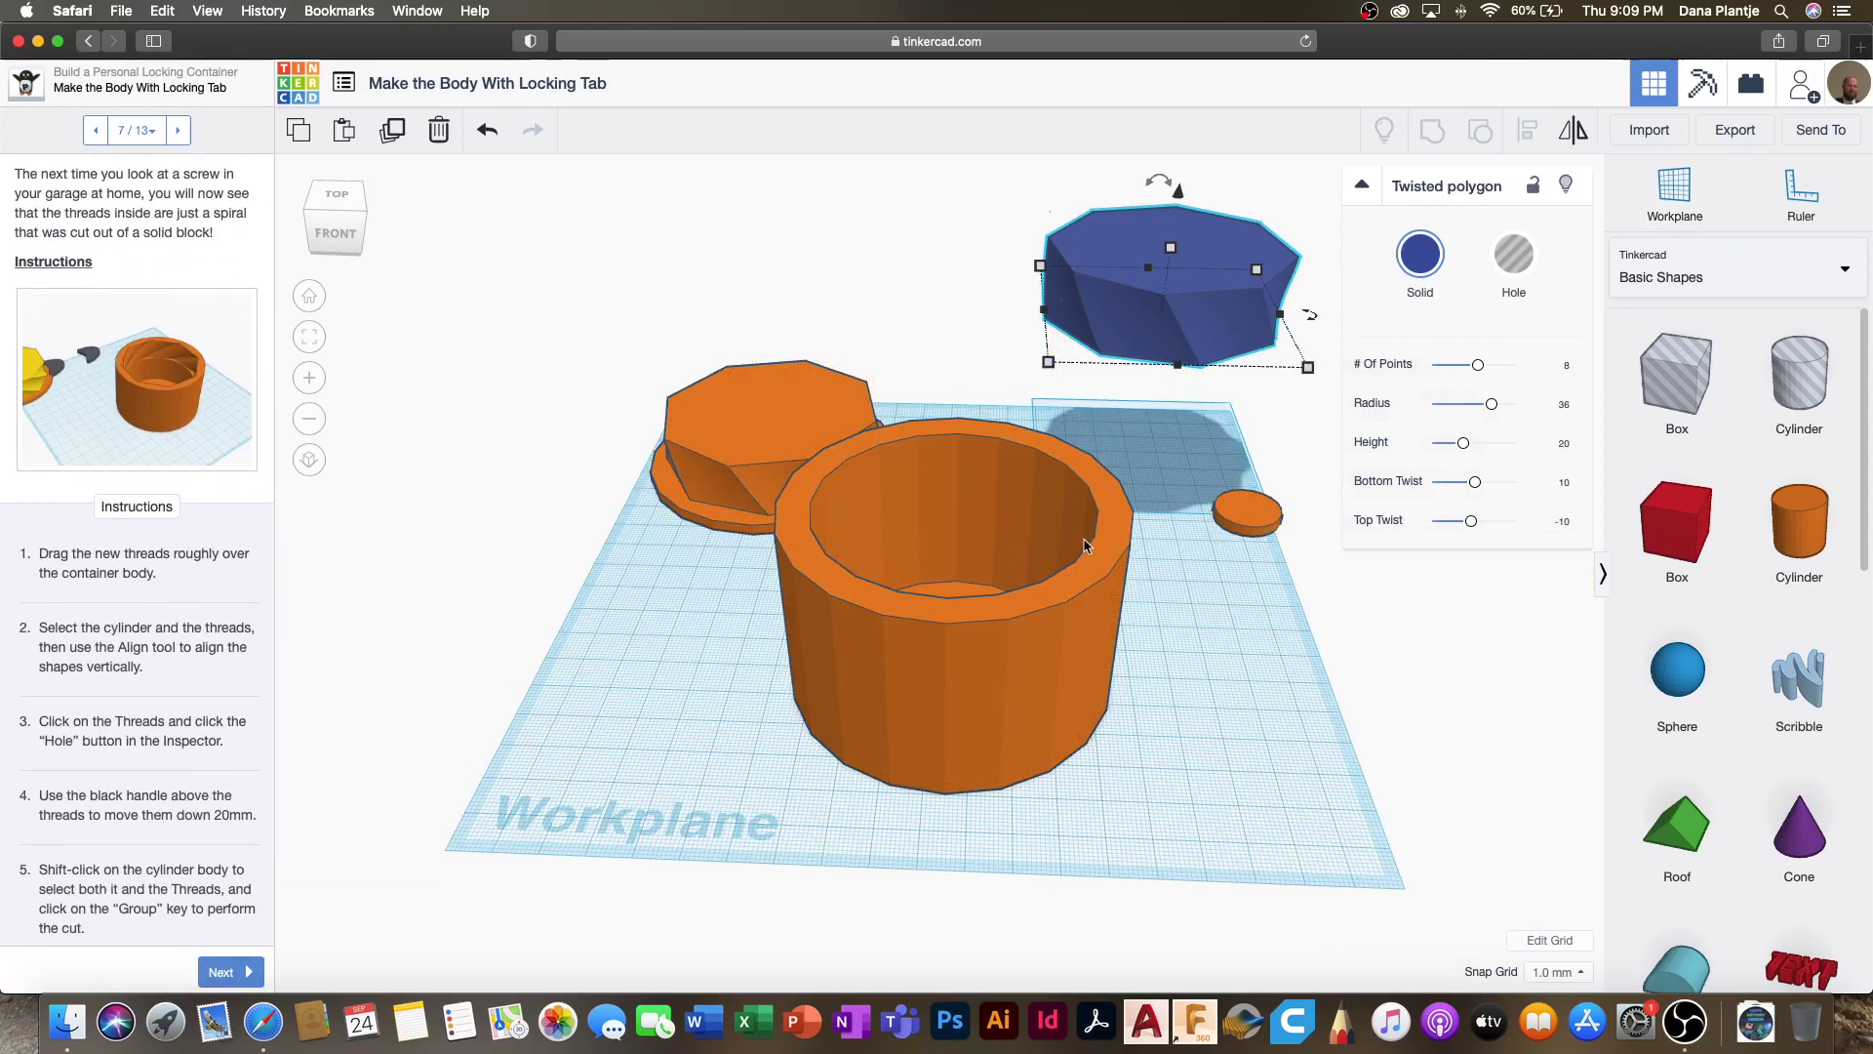
Step: Align the blue threads and the container body to their shared centre, front-to-back and side-to-side, and clear the selection
left_click(1114, 539, "shift")
left_click(1528, 130)
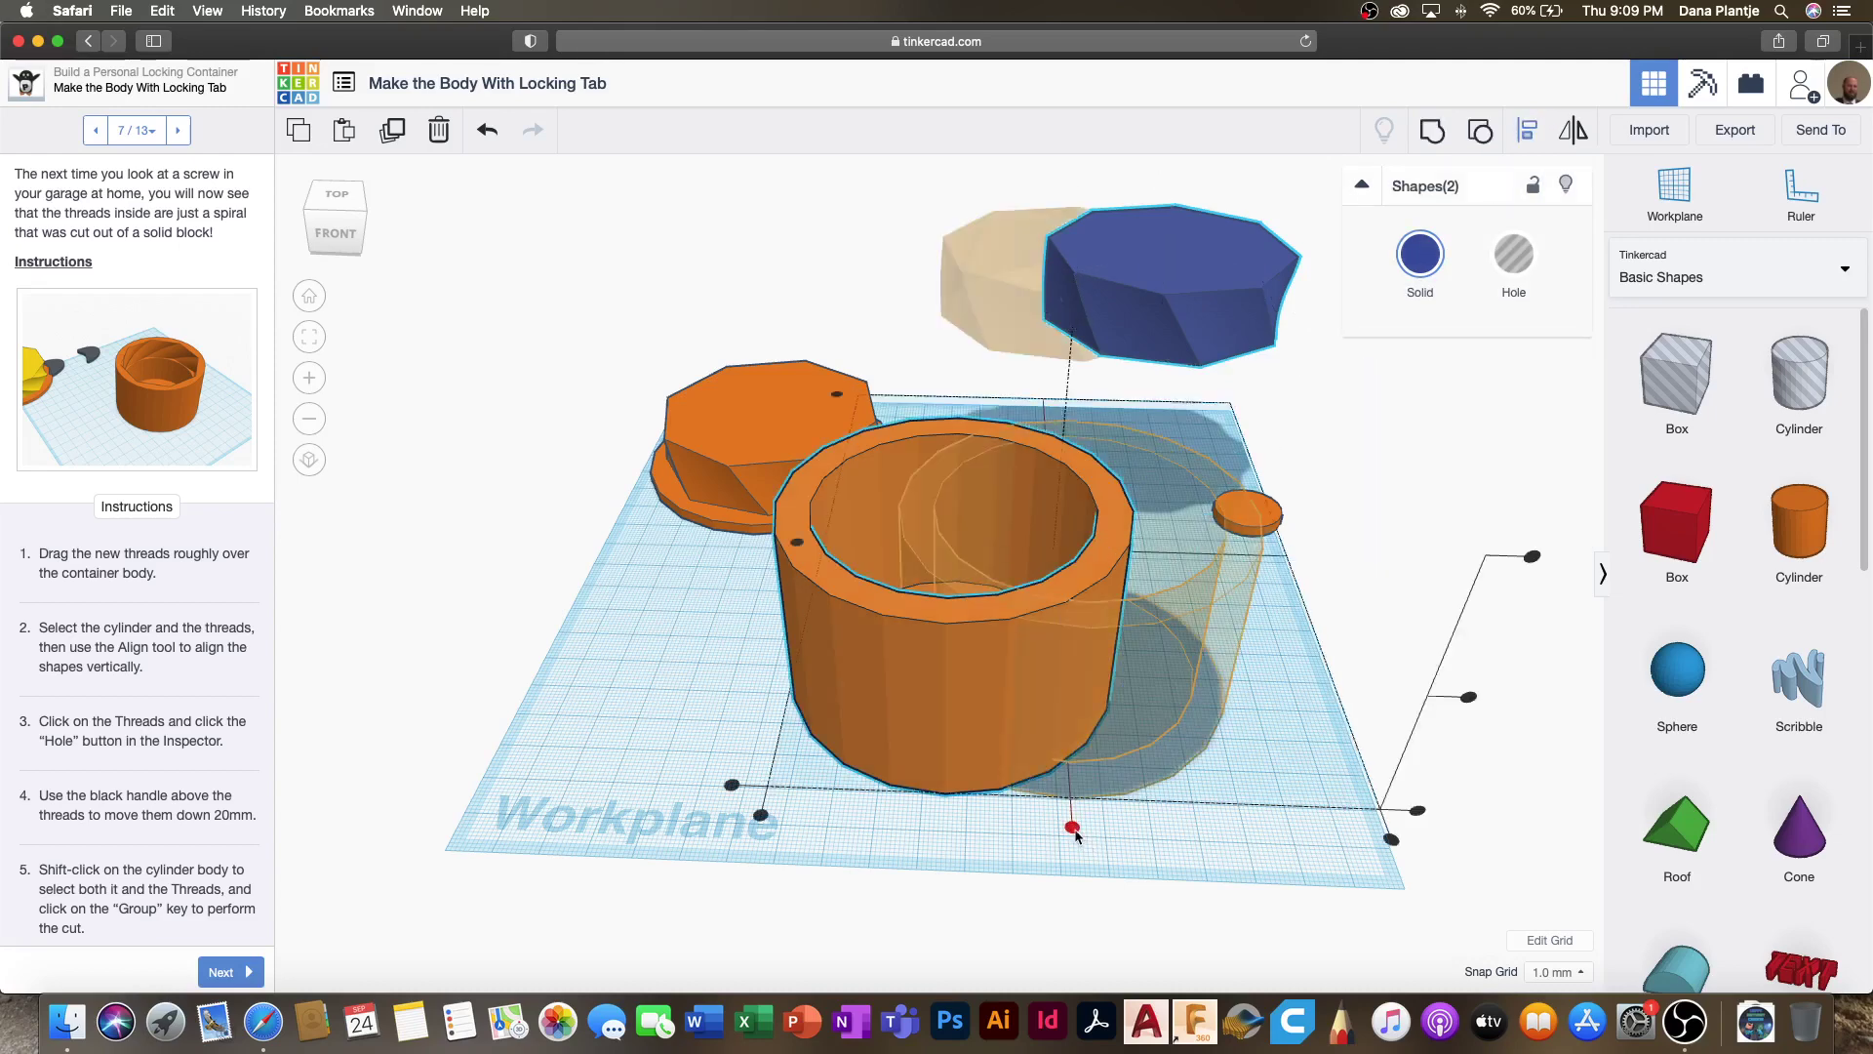
left_click(1073, 826)
left_click(890, 545)
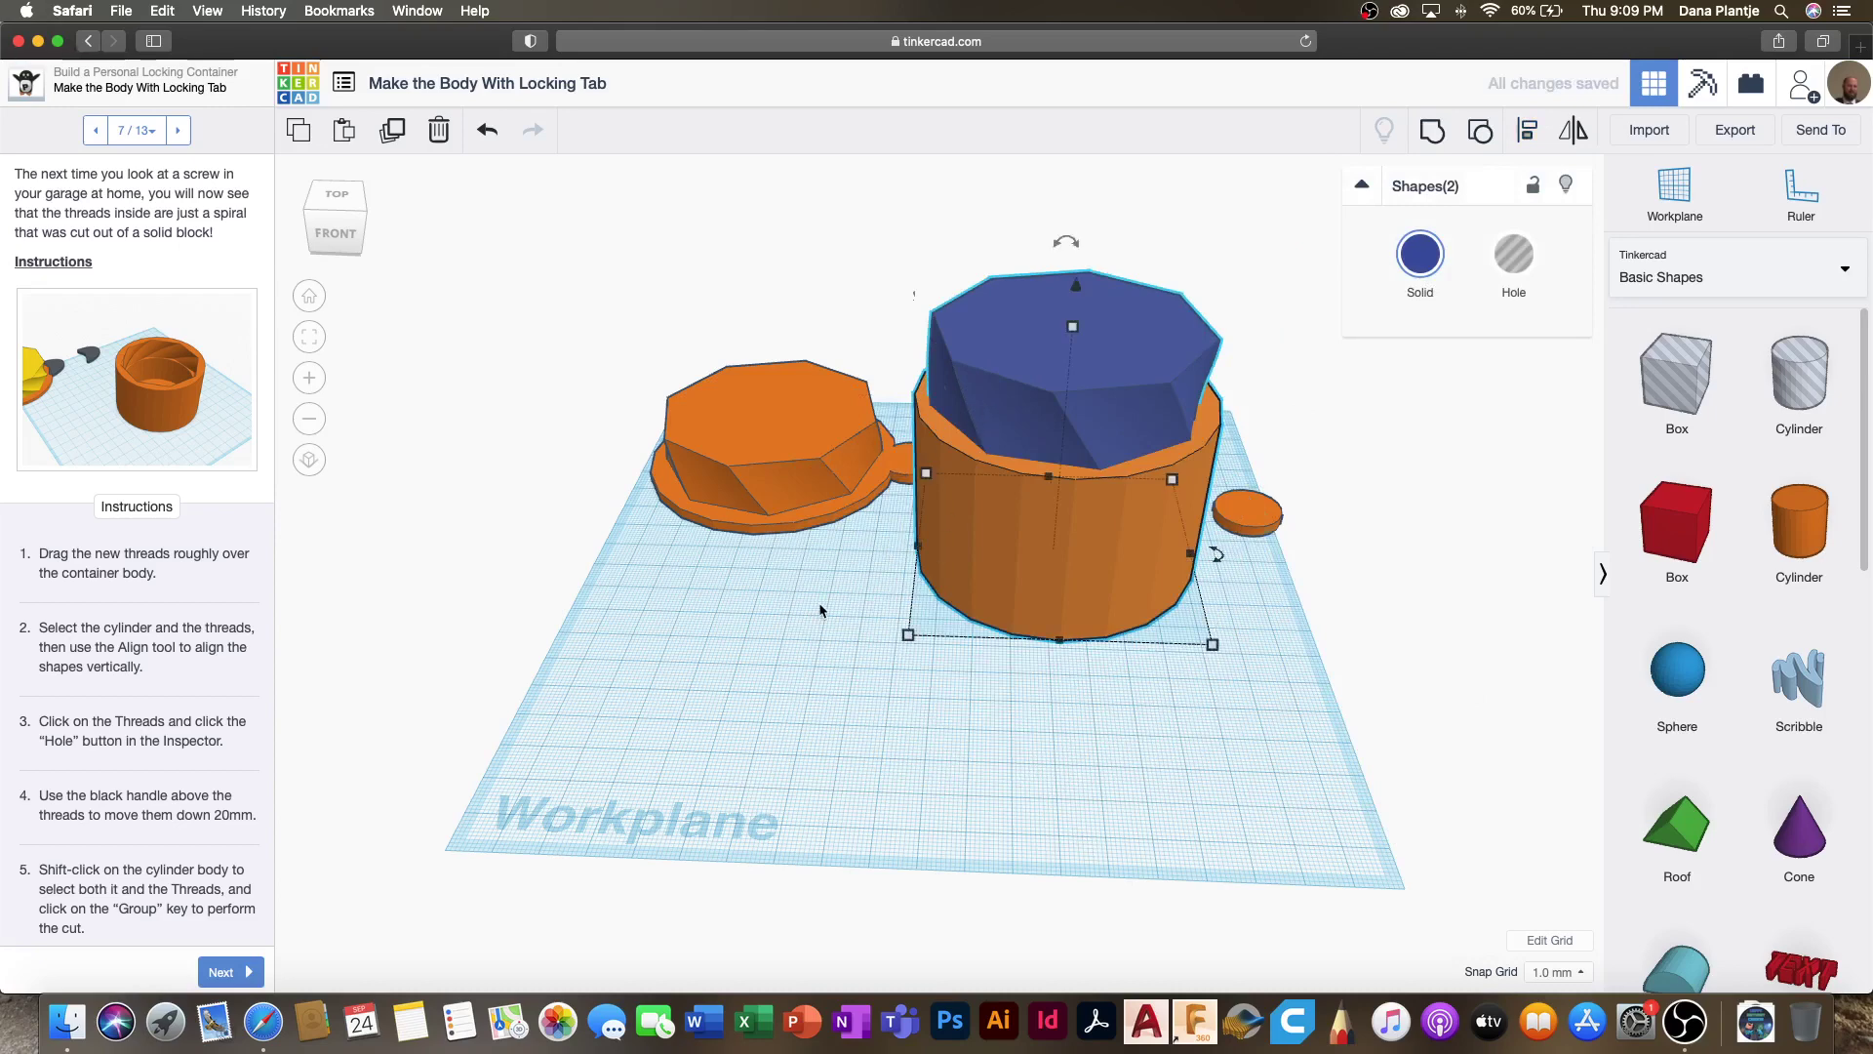
left_click(808, 466)
Step: Turn the threads above the container into a hole and lower them 20 mm into the body
left_click(1005, 401)
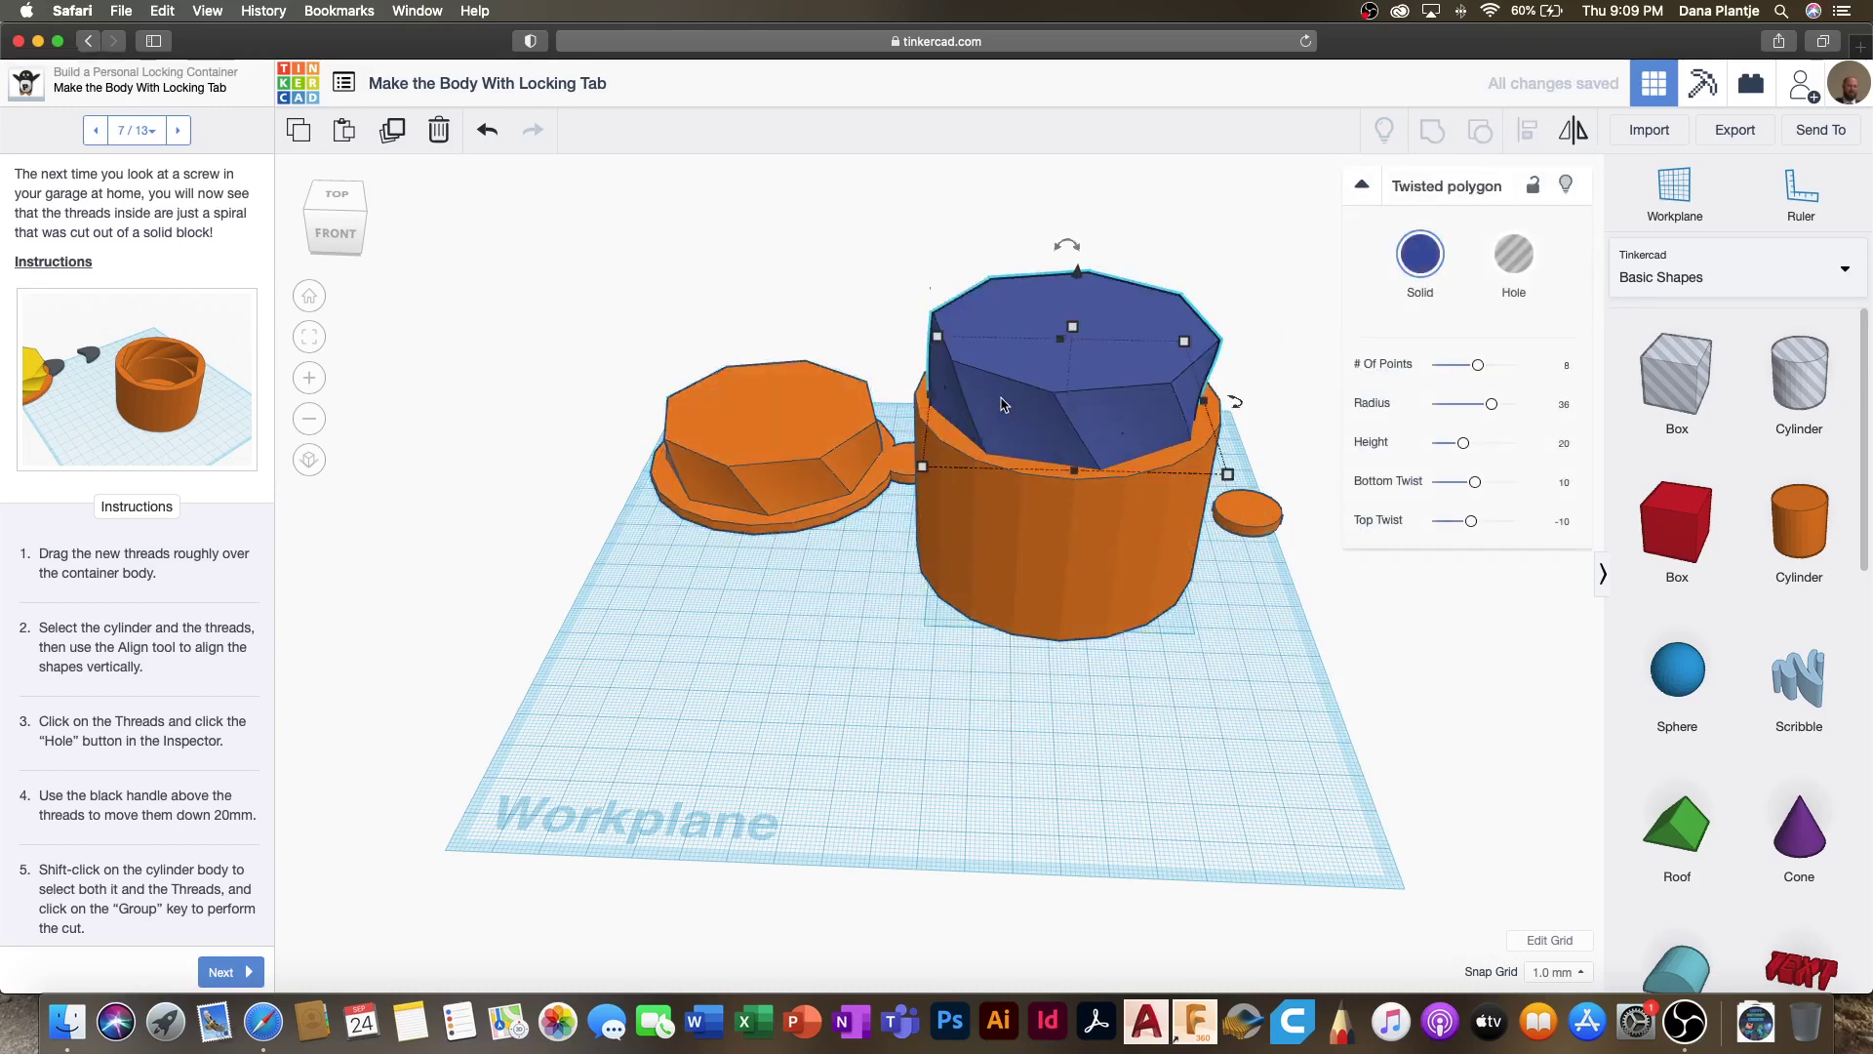
left_click(1513, 255)
left_click_drag(1077, 271, 1076, 352)
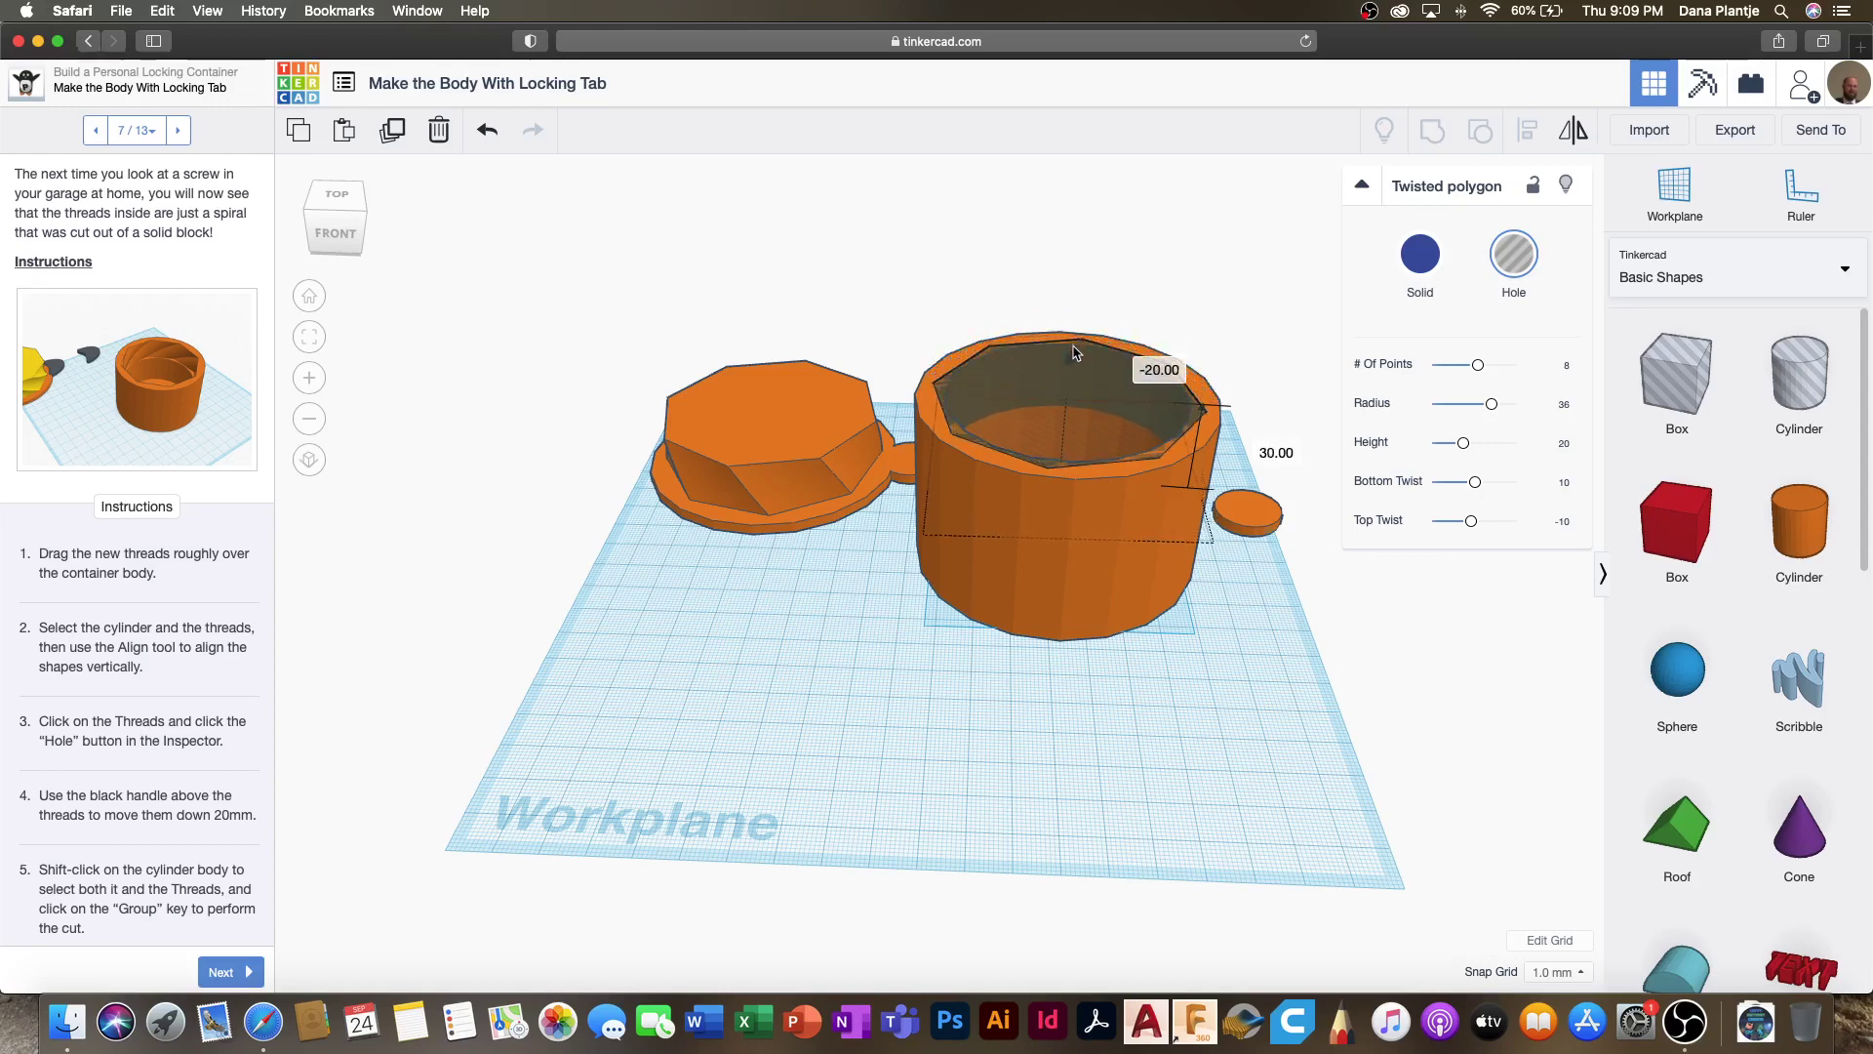
Step: Try cutting the threads into the container body by grouping it with the thread hole, and undo the grouping
right_click_drag(990, 629, 984, 719)
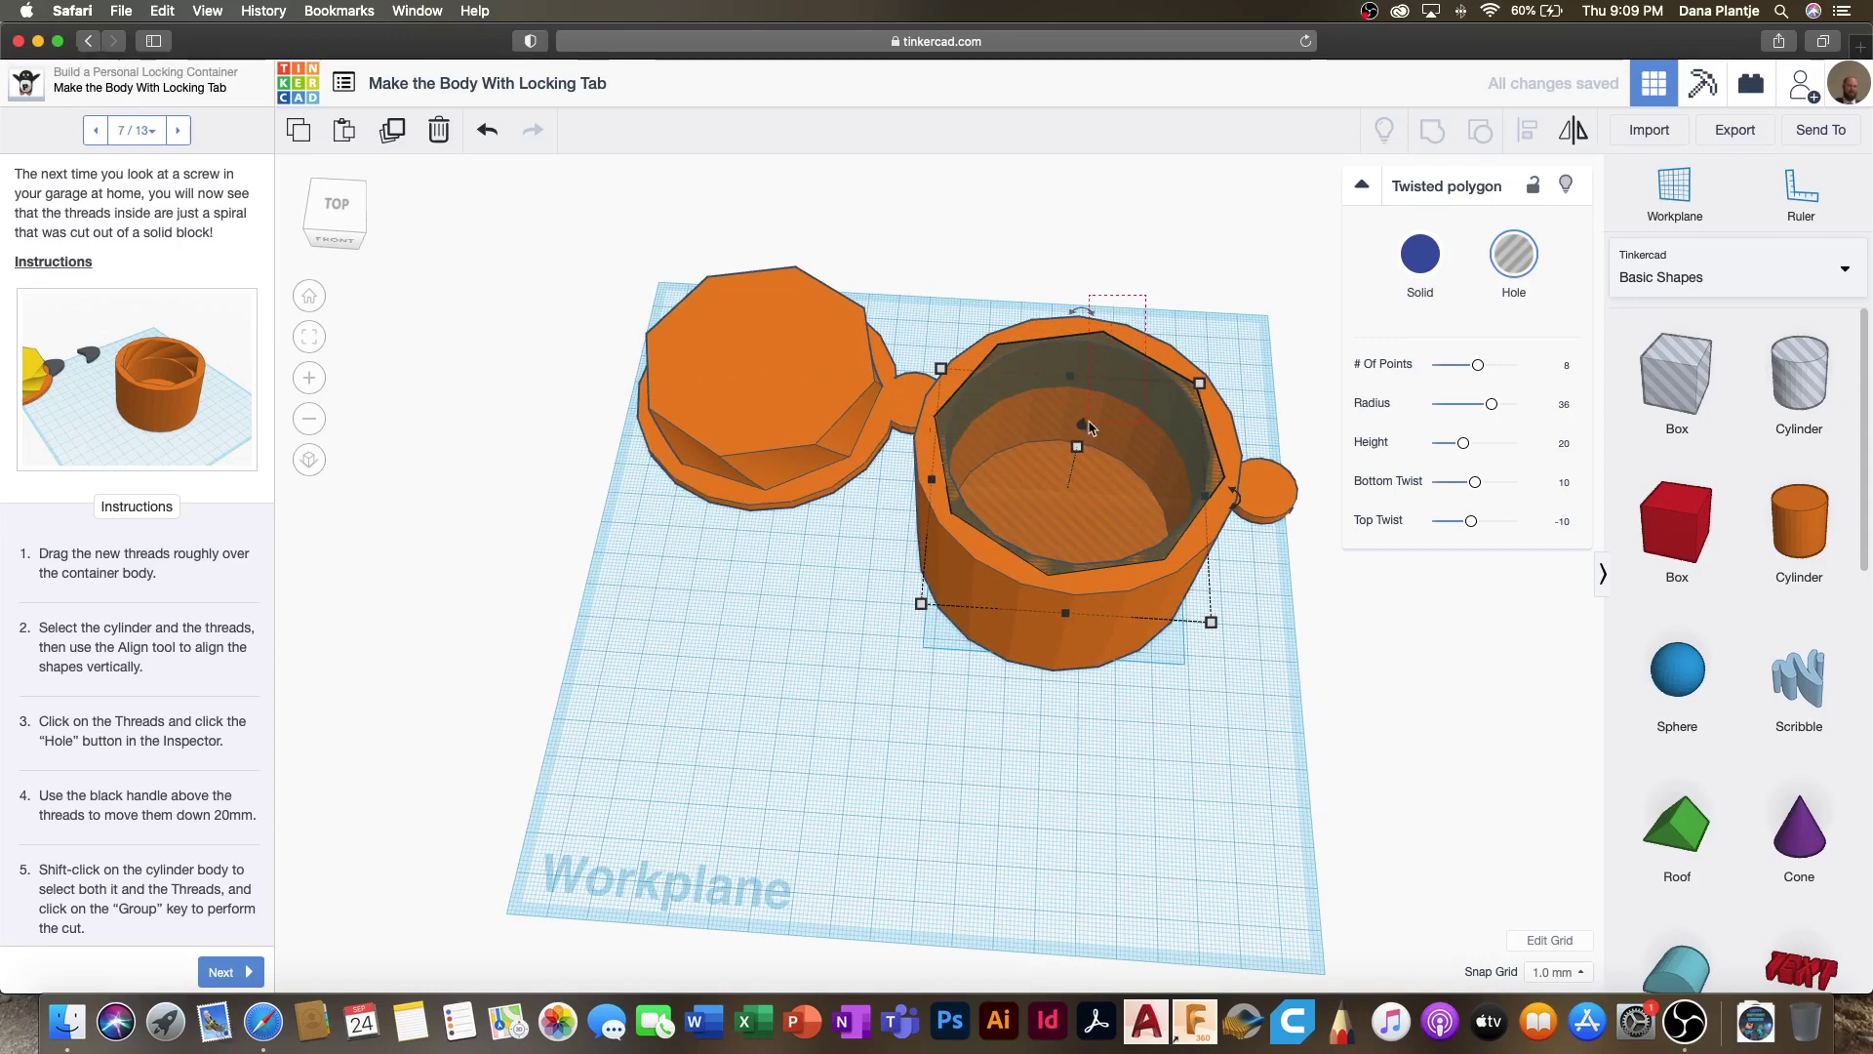
left_click(1123, 317, "shift")
left_click(1433, 130)
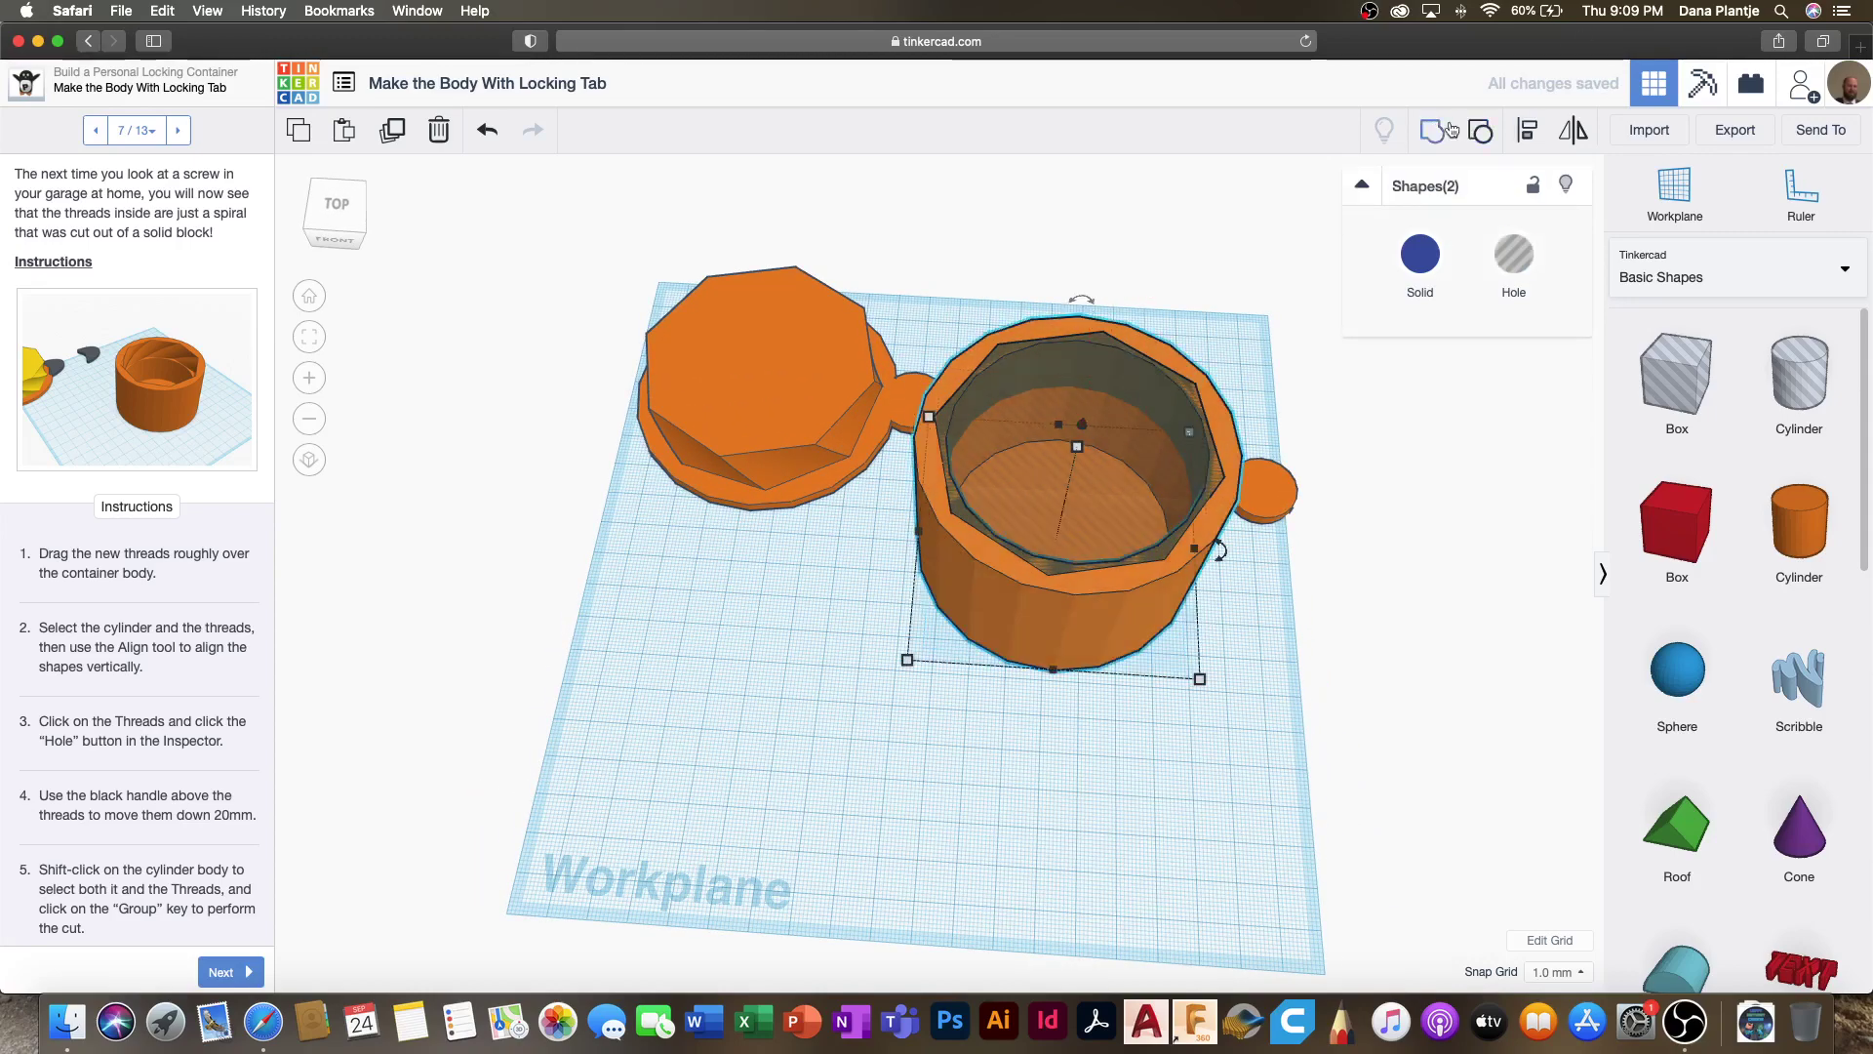
left_click(1231, 330)
mouse_move(1231, 331)
right_mouse_down()
mouse_move(1221, 292)
mouse_move(1220, 319)
right_mouse_up()
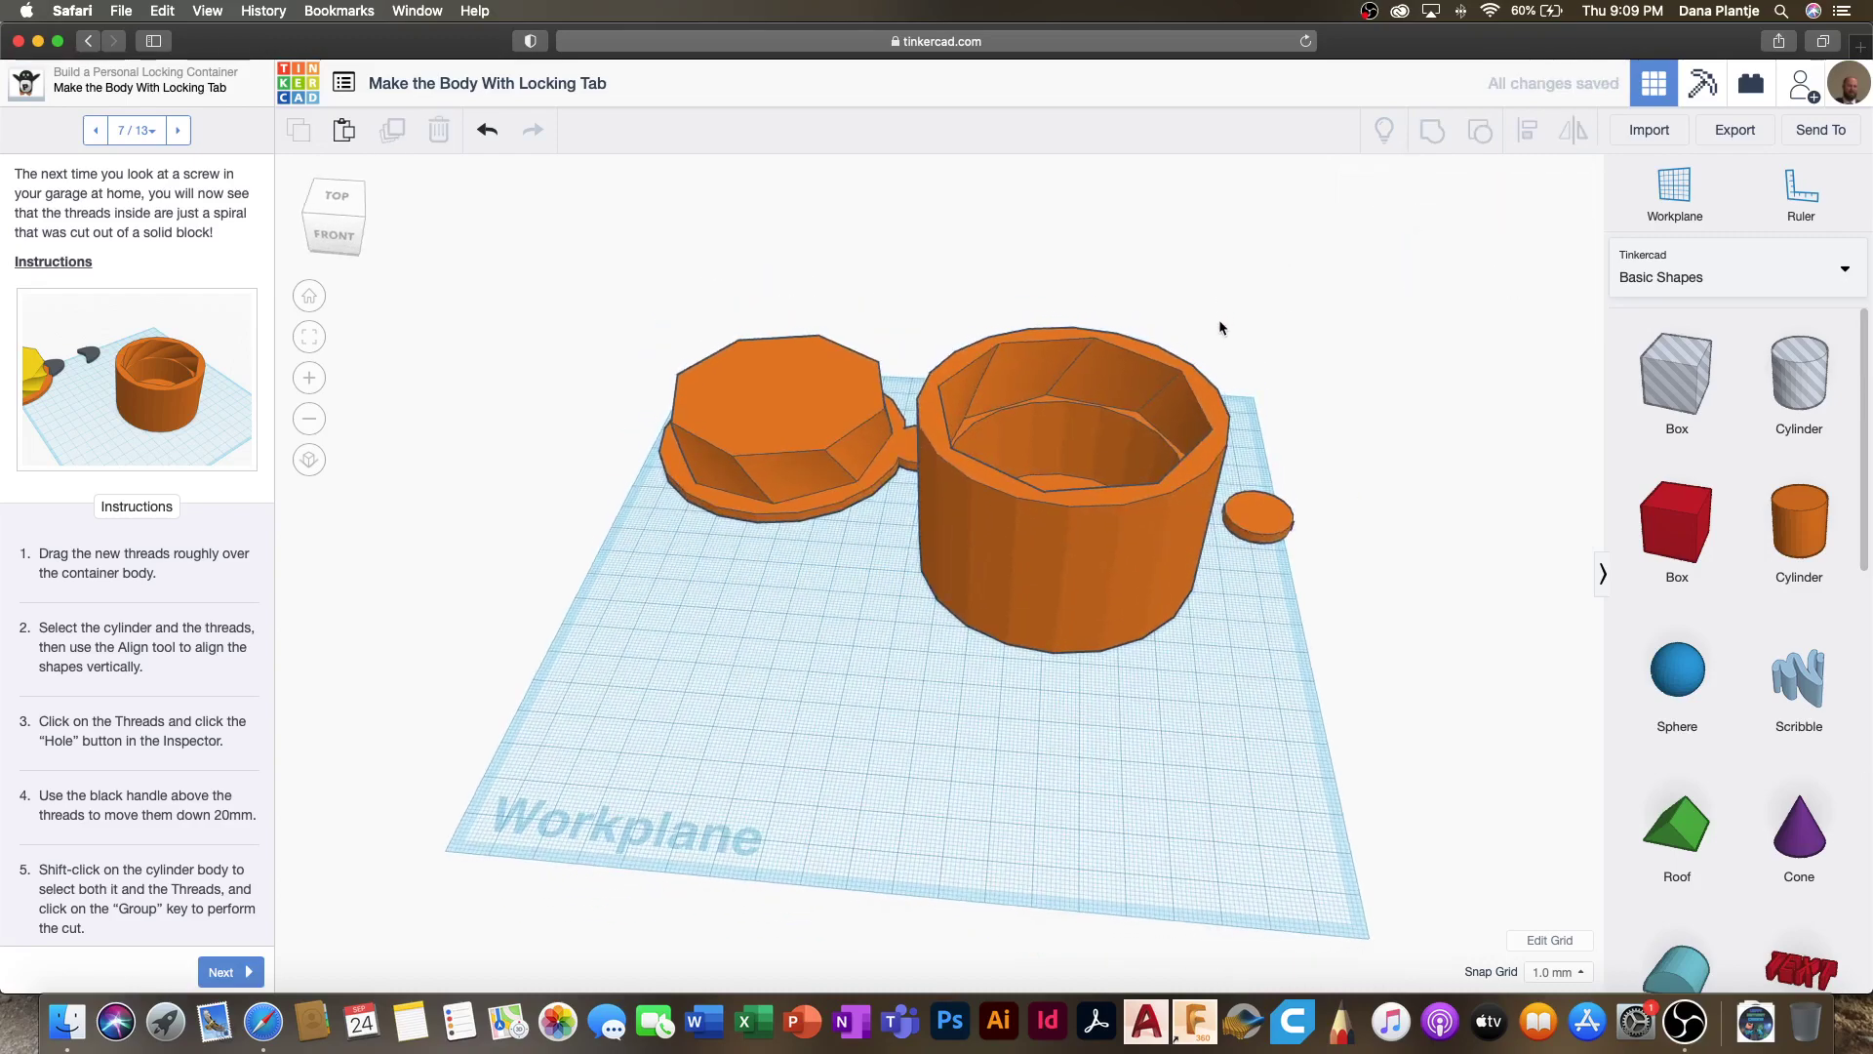
left_click(488, 130)
Step: Move the thread hole out of the container, and realign it with the body on their shared centre in both horizontal directions
left_click(1071, 447)
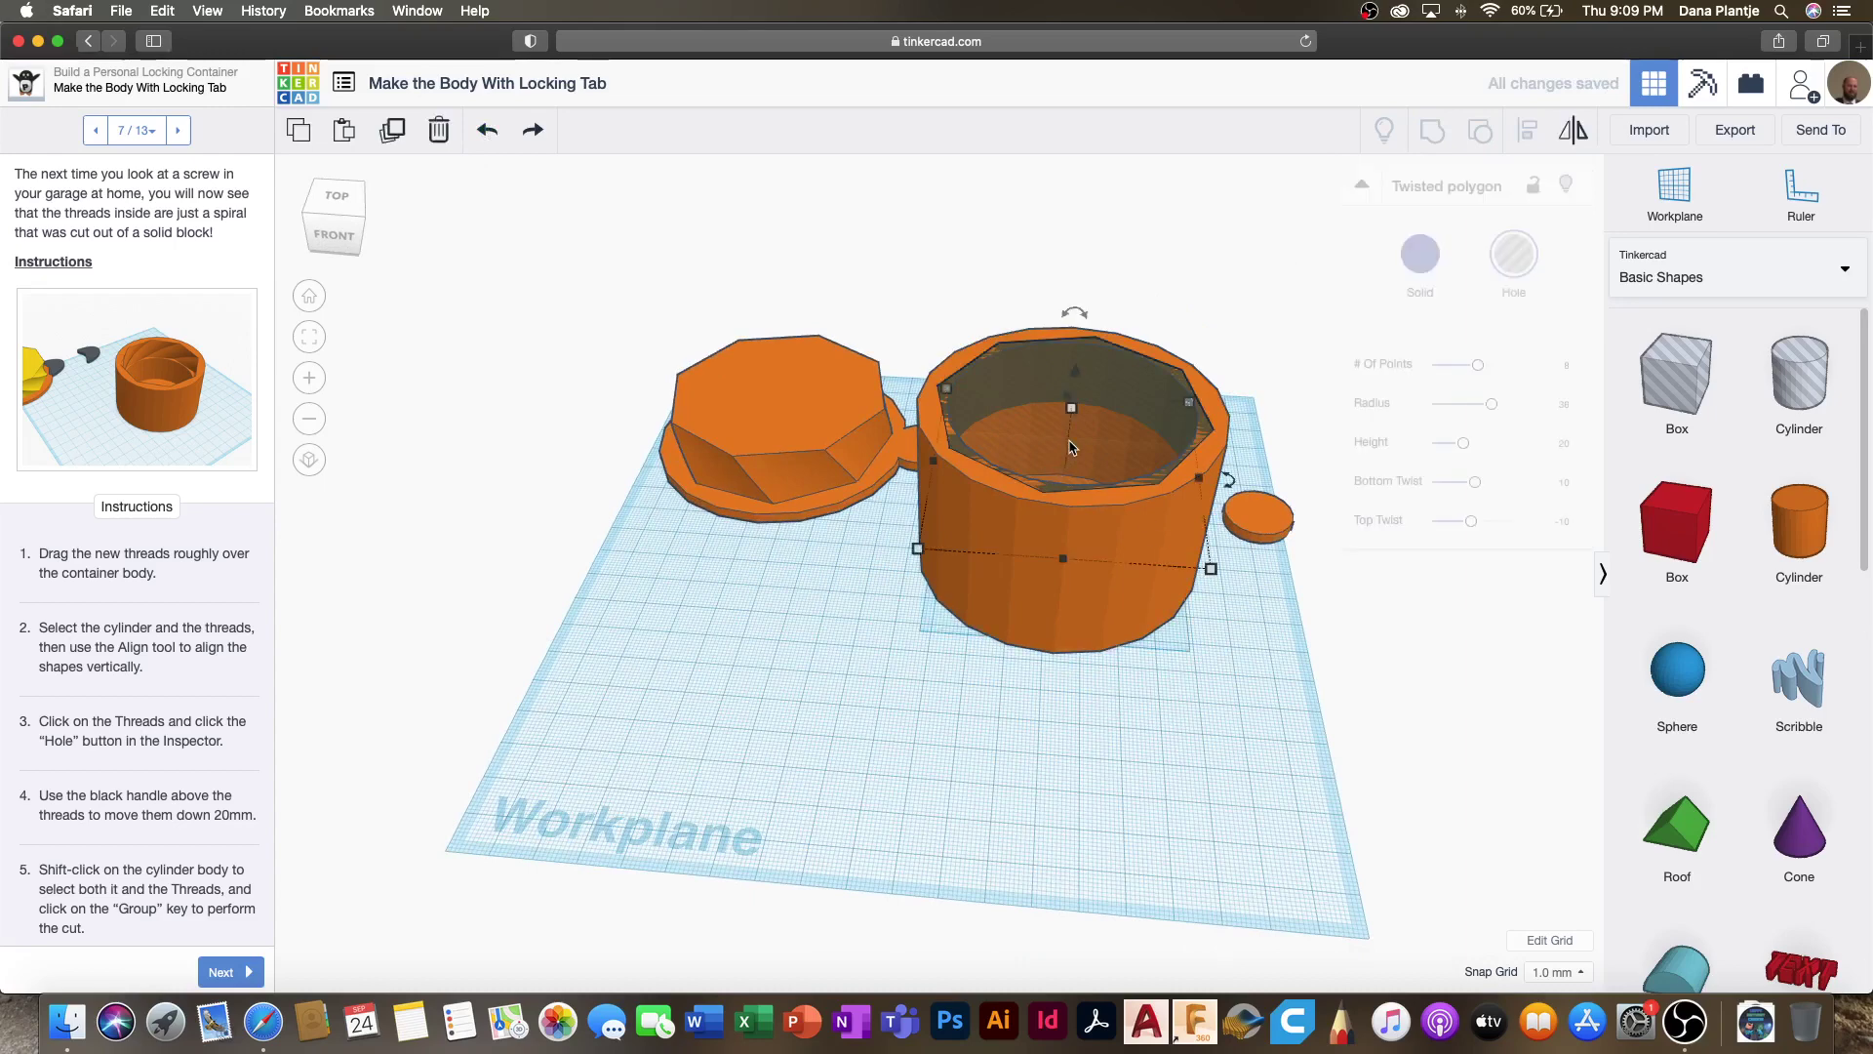
left_click_drag(1071, 446, 707, 673)
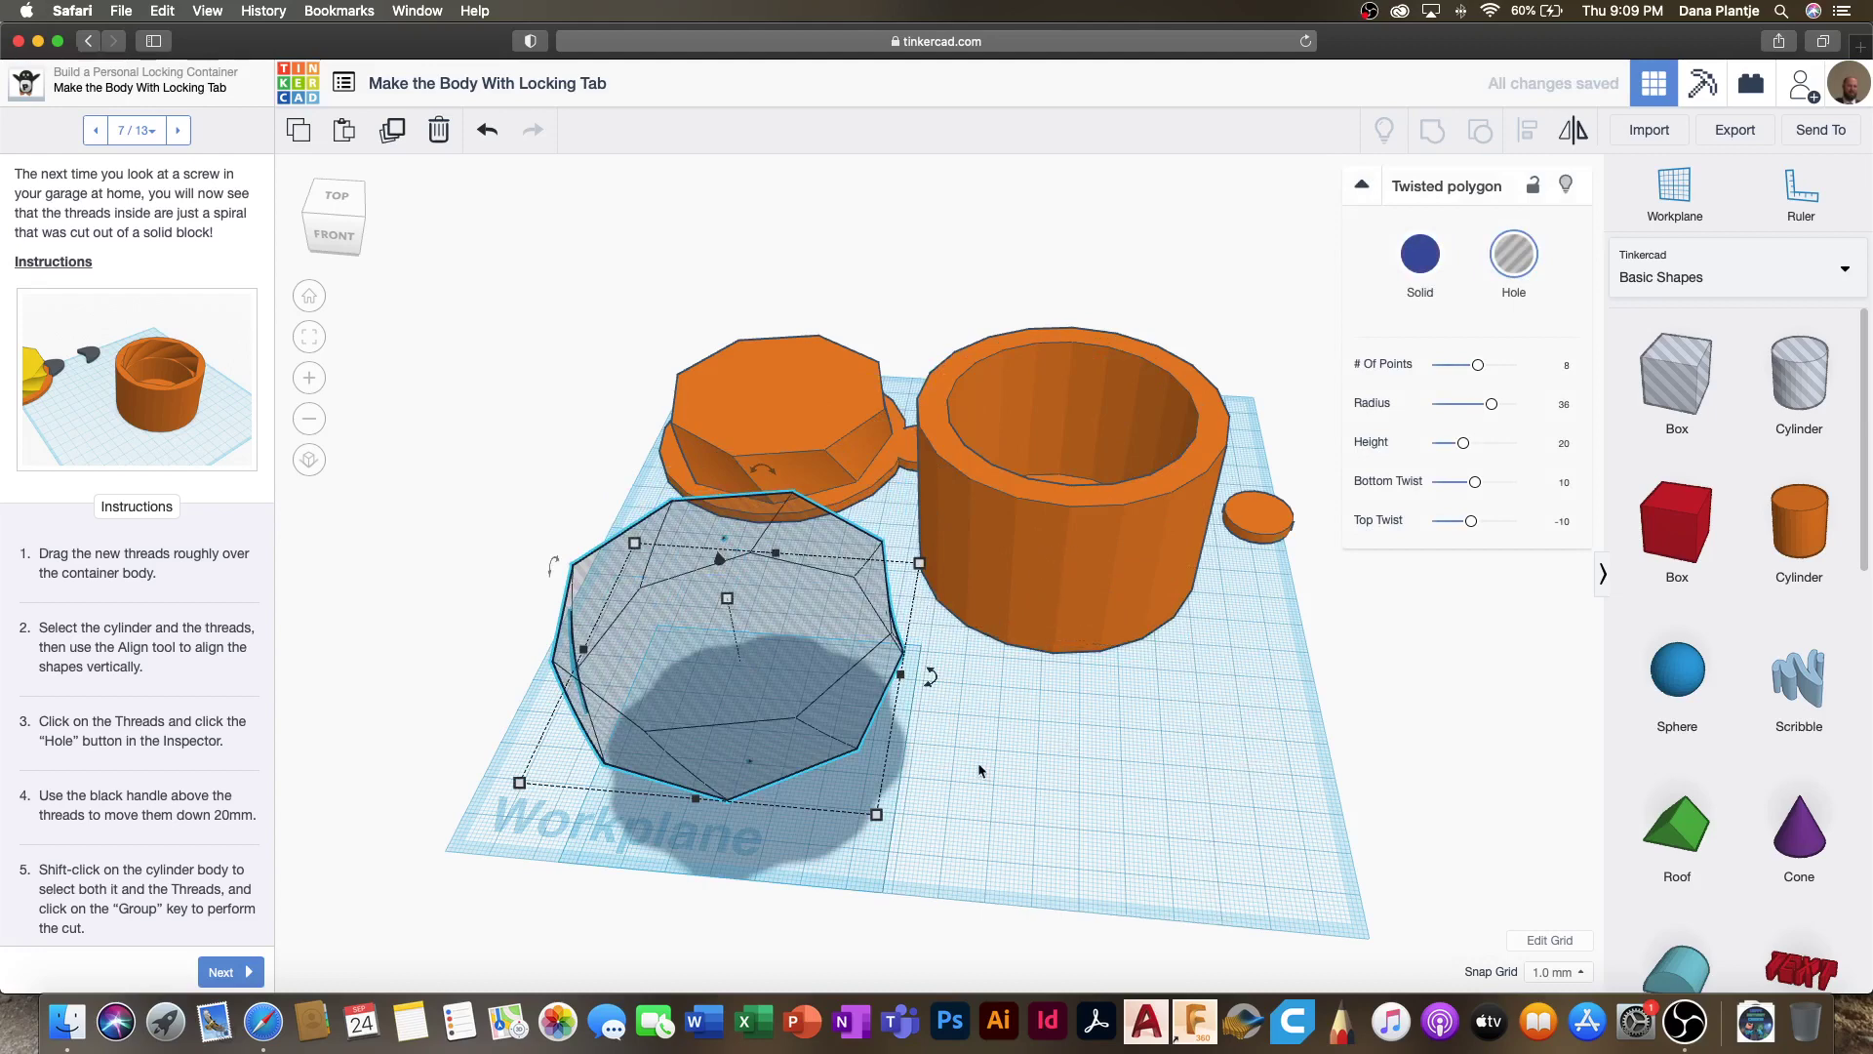
left_click(1024, 595, "shift")
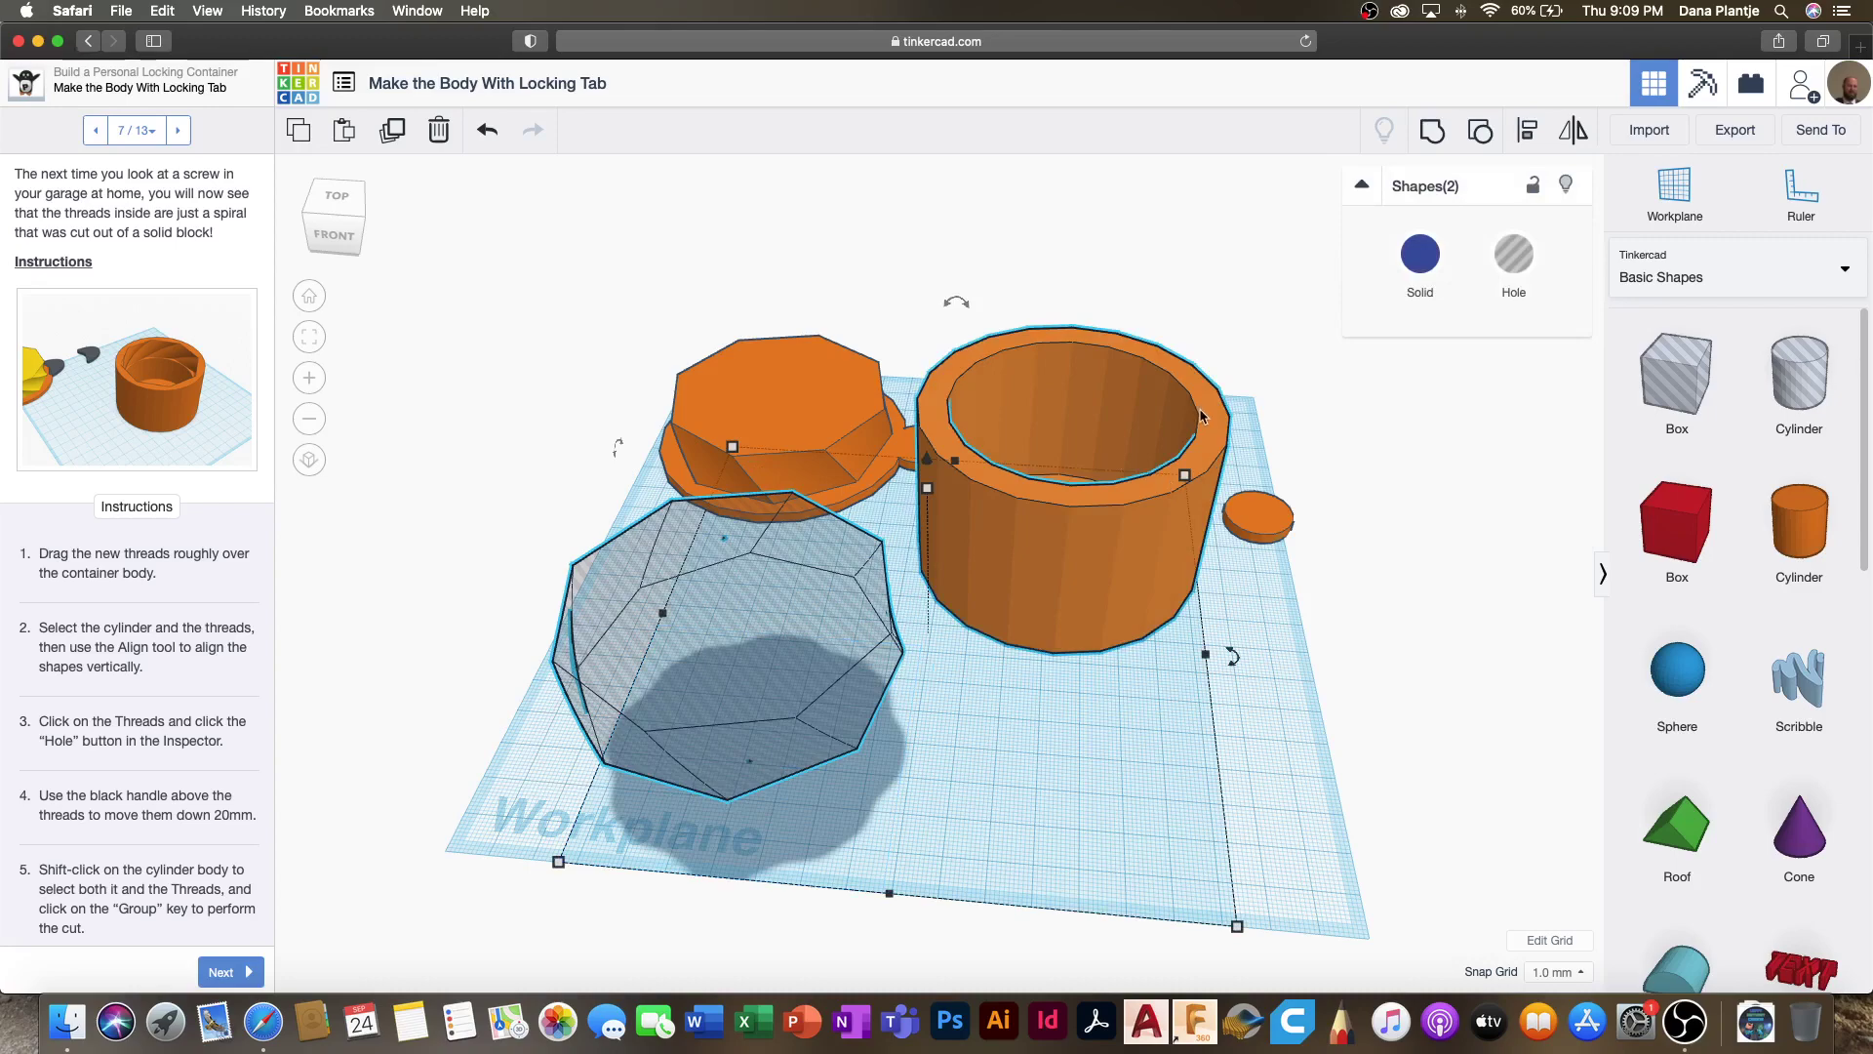
left_click(1527, 130)
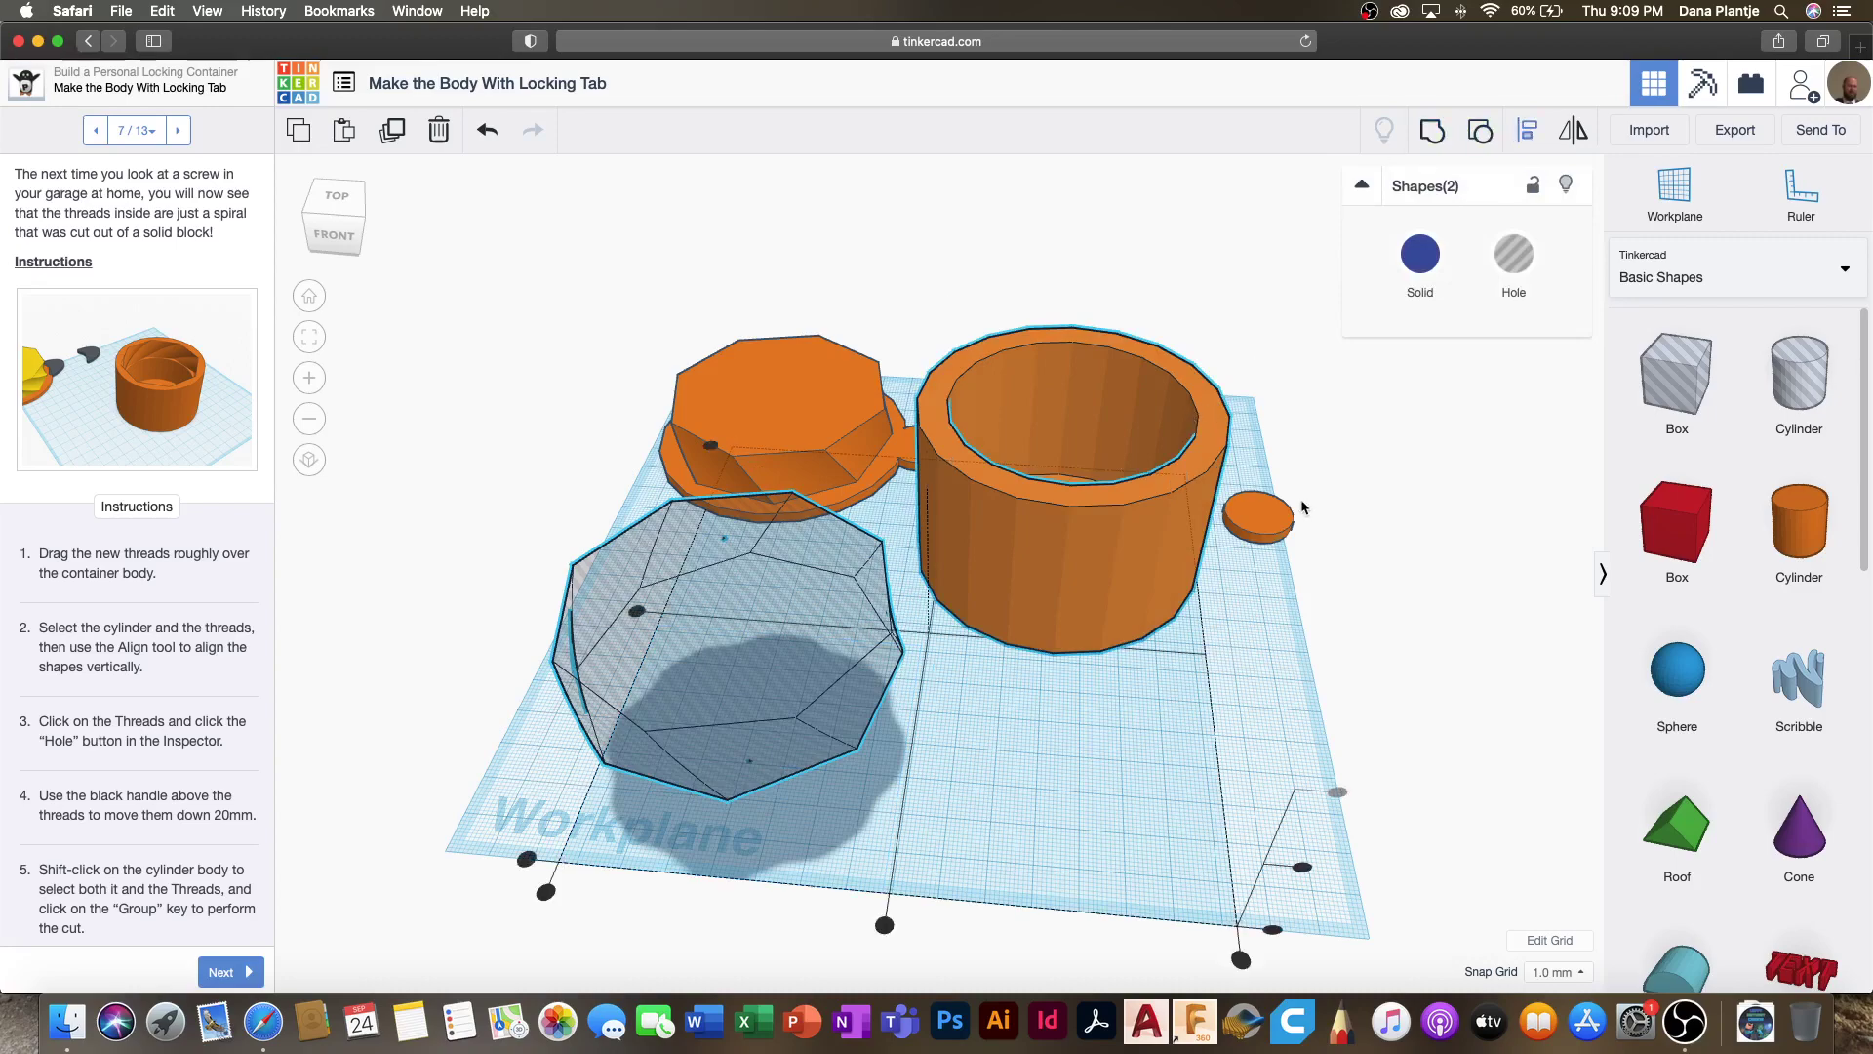
left_click(884, 925)
right_click_drag(656, 695, 775, 675)
left_click(783, 668)
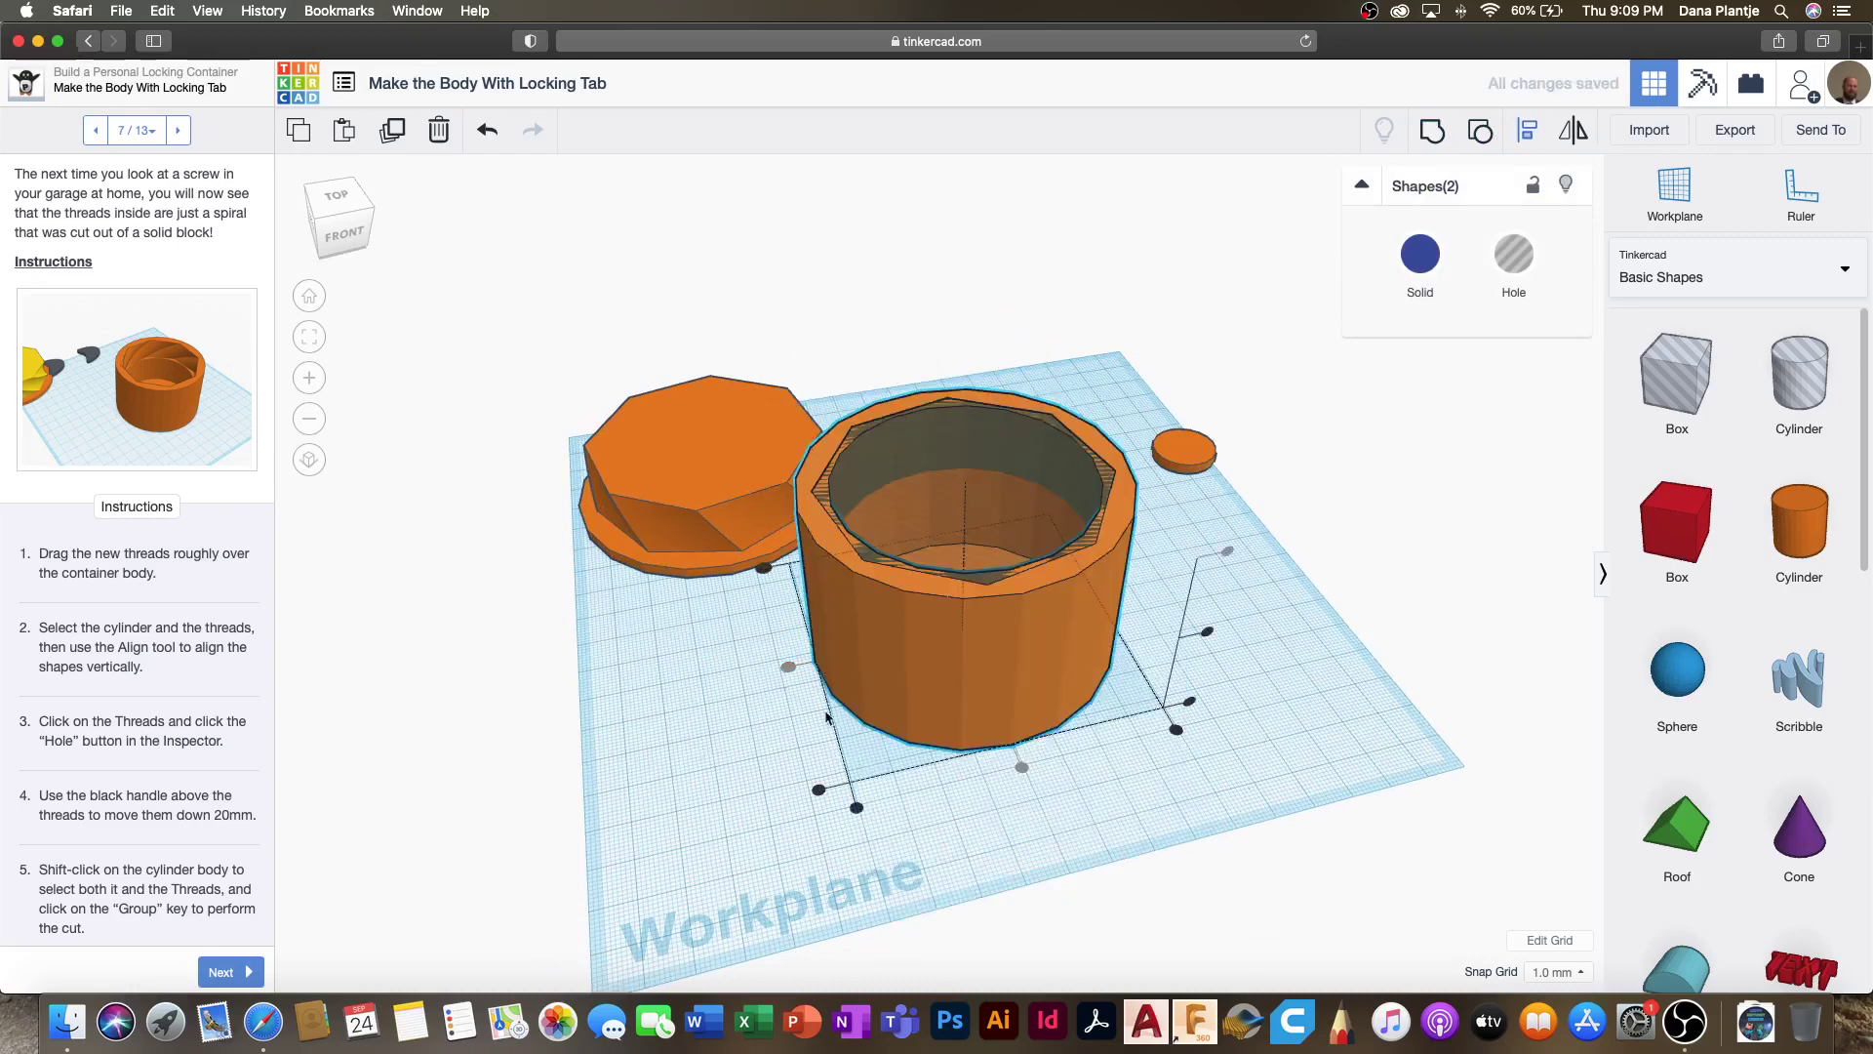
Step: Group the container body with the thread hole to cut the inner threads, and advance the project instructions to step 8
left_click(1233, 568)
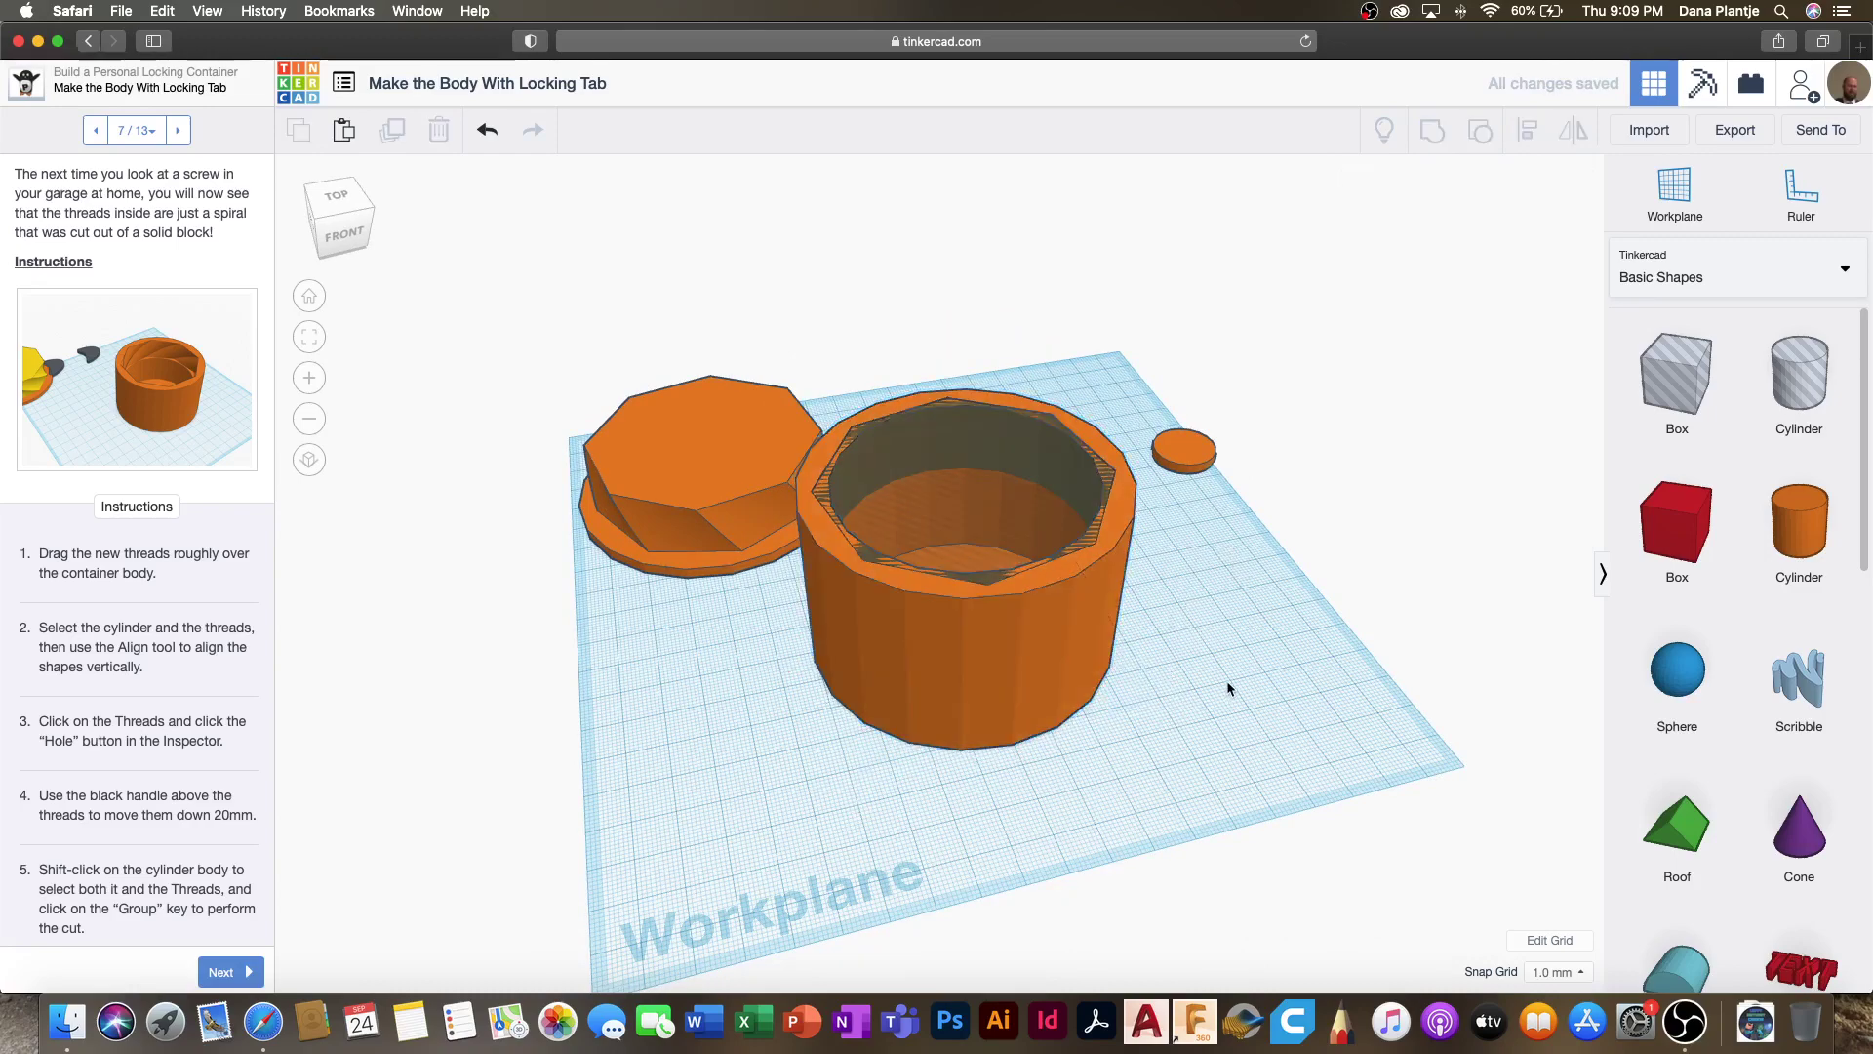
right_click_drag(1209, 659, 1138, 765)
left_click_drag(1111, 788, 1023, 648)
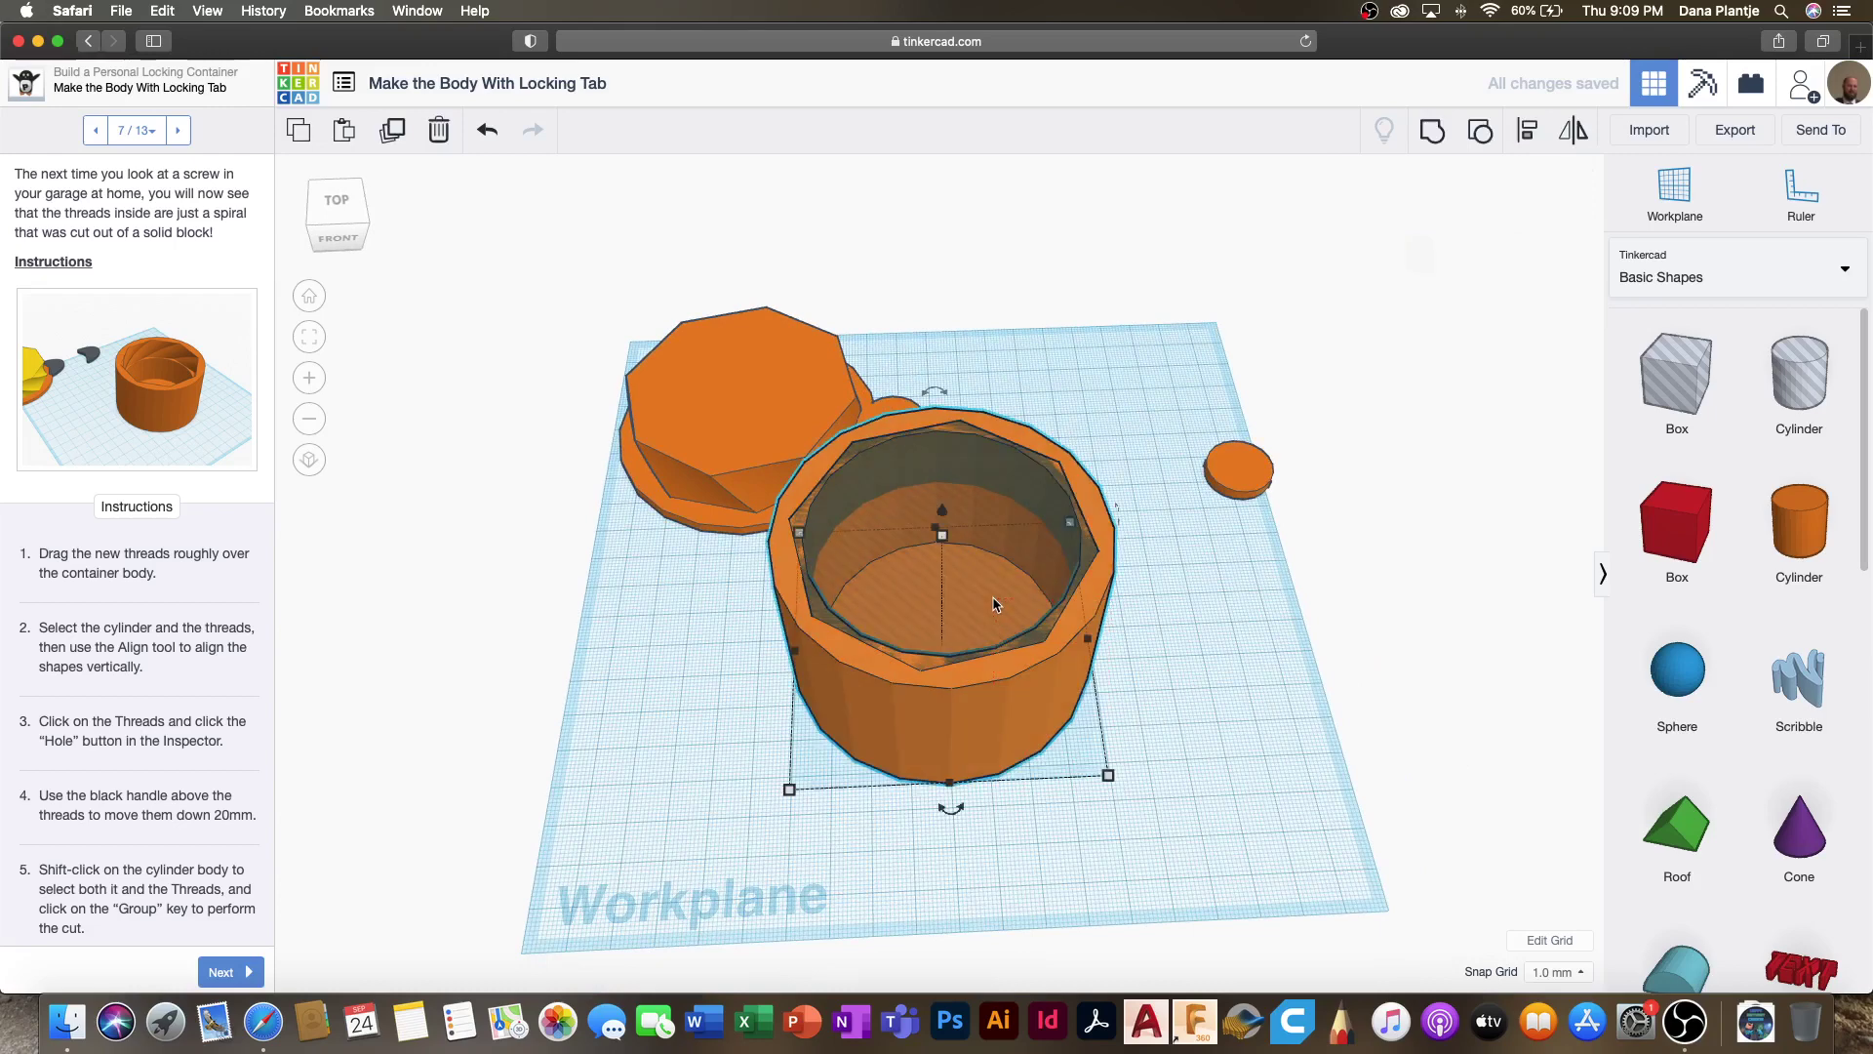
left_click(1426, 142)
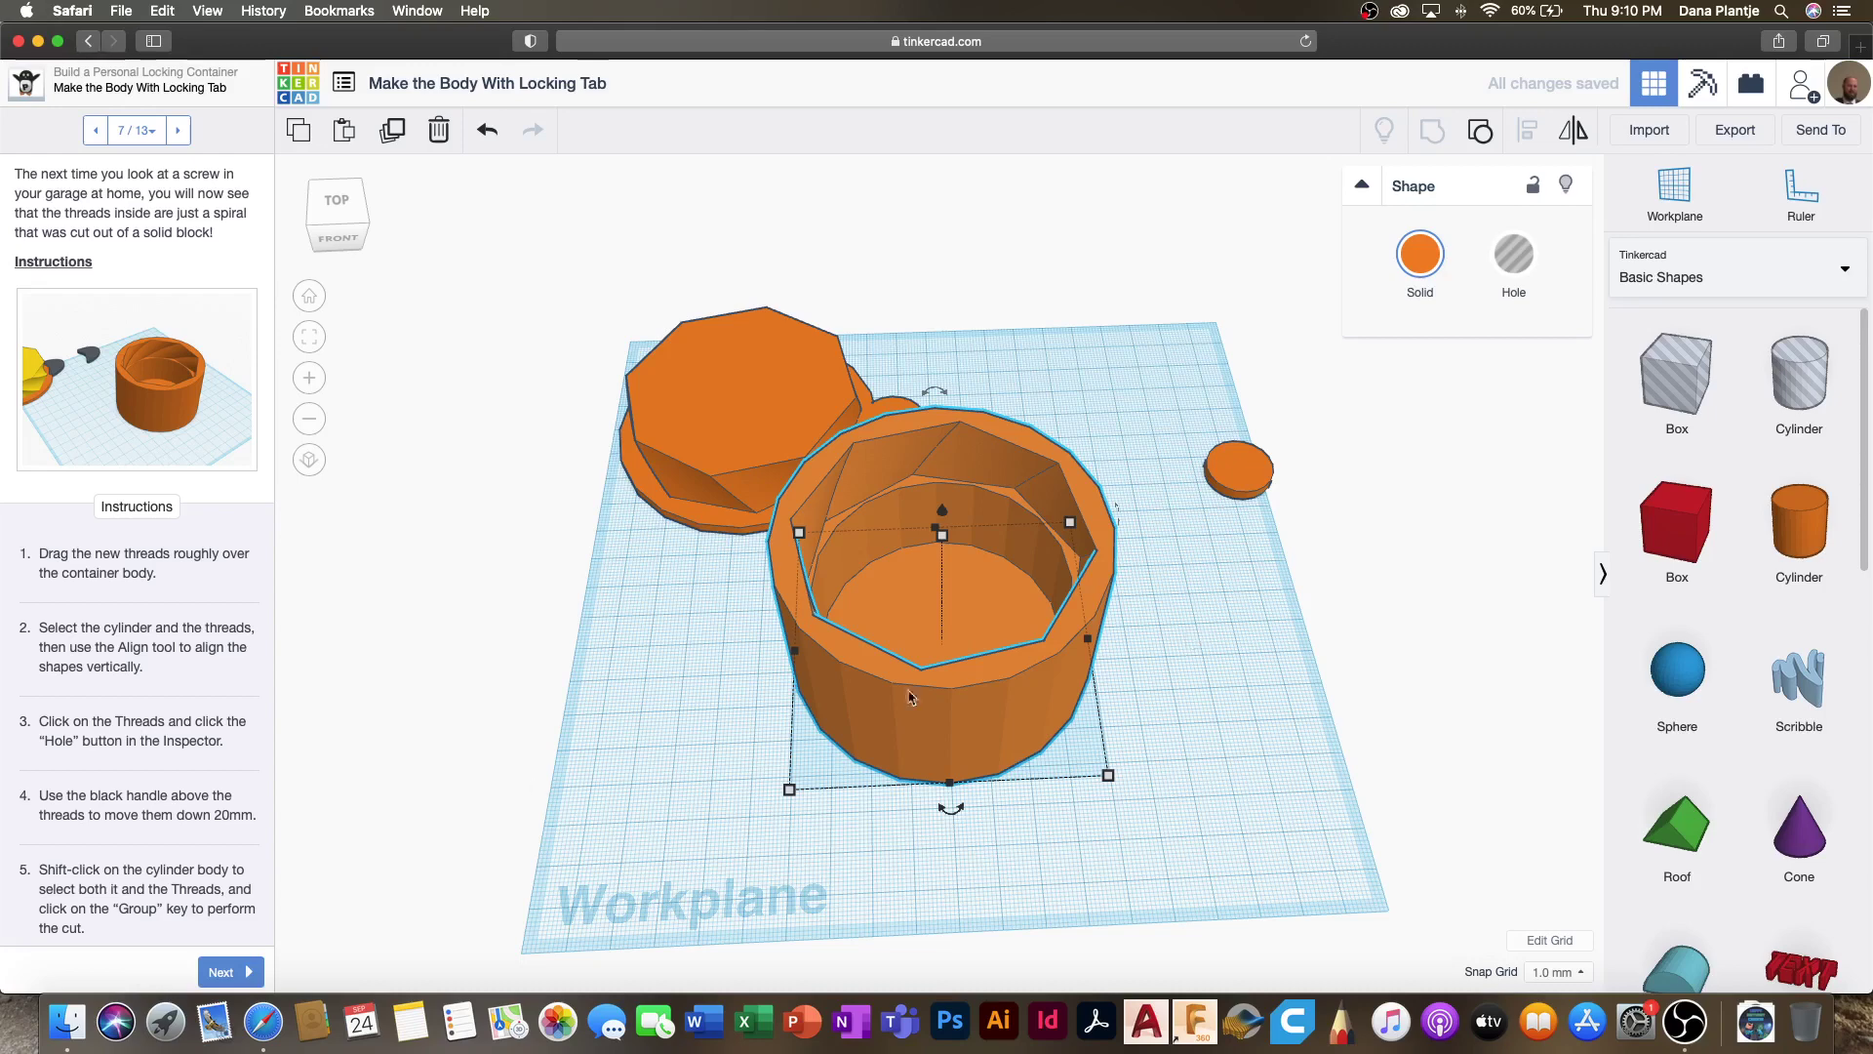
scroll(190, 837, "down", 3)
left_click(208, 972)
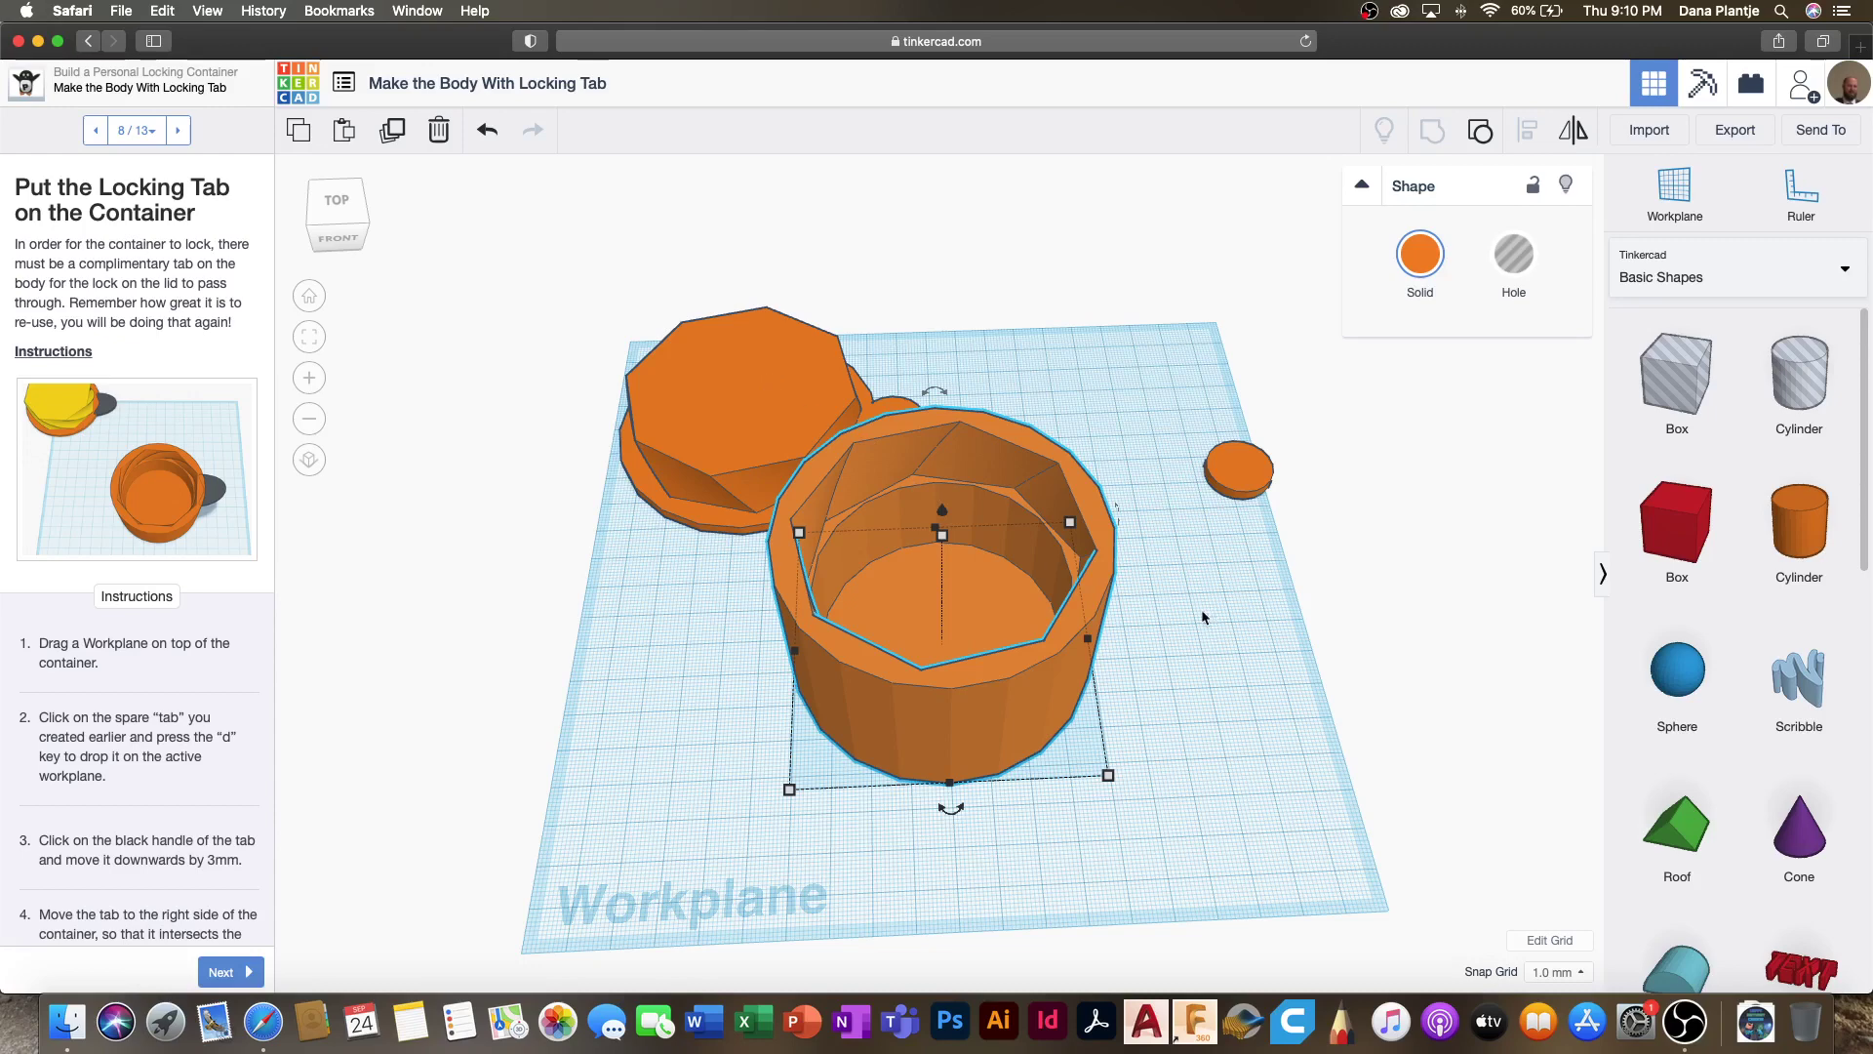
Step: Align the spare tab with the container on their front-to-back centre and flush with their shared right edge
left_click(1238, 479)
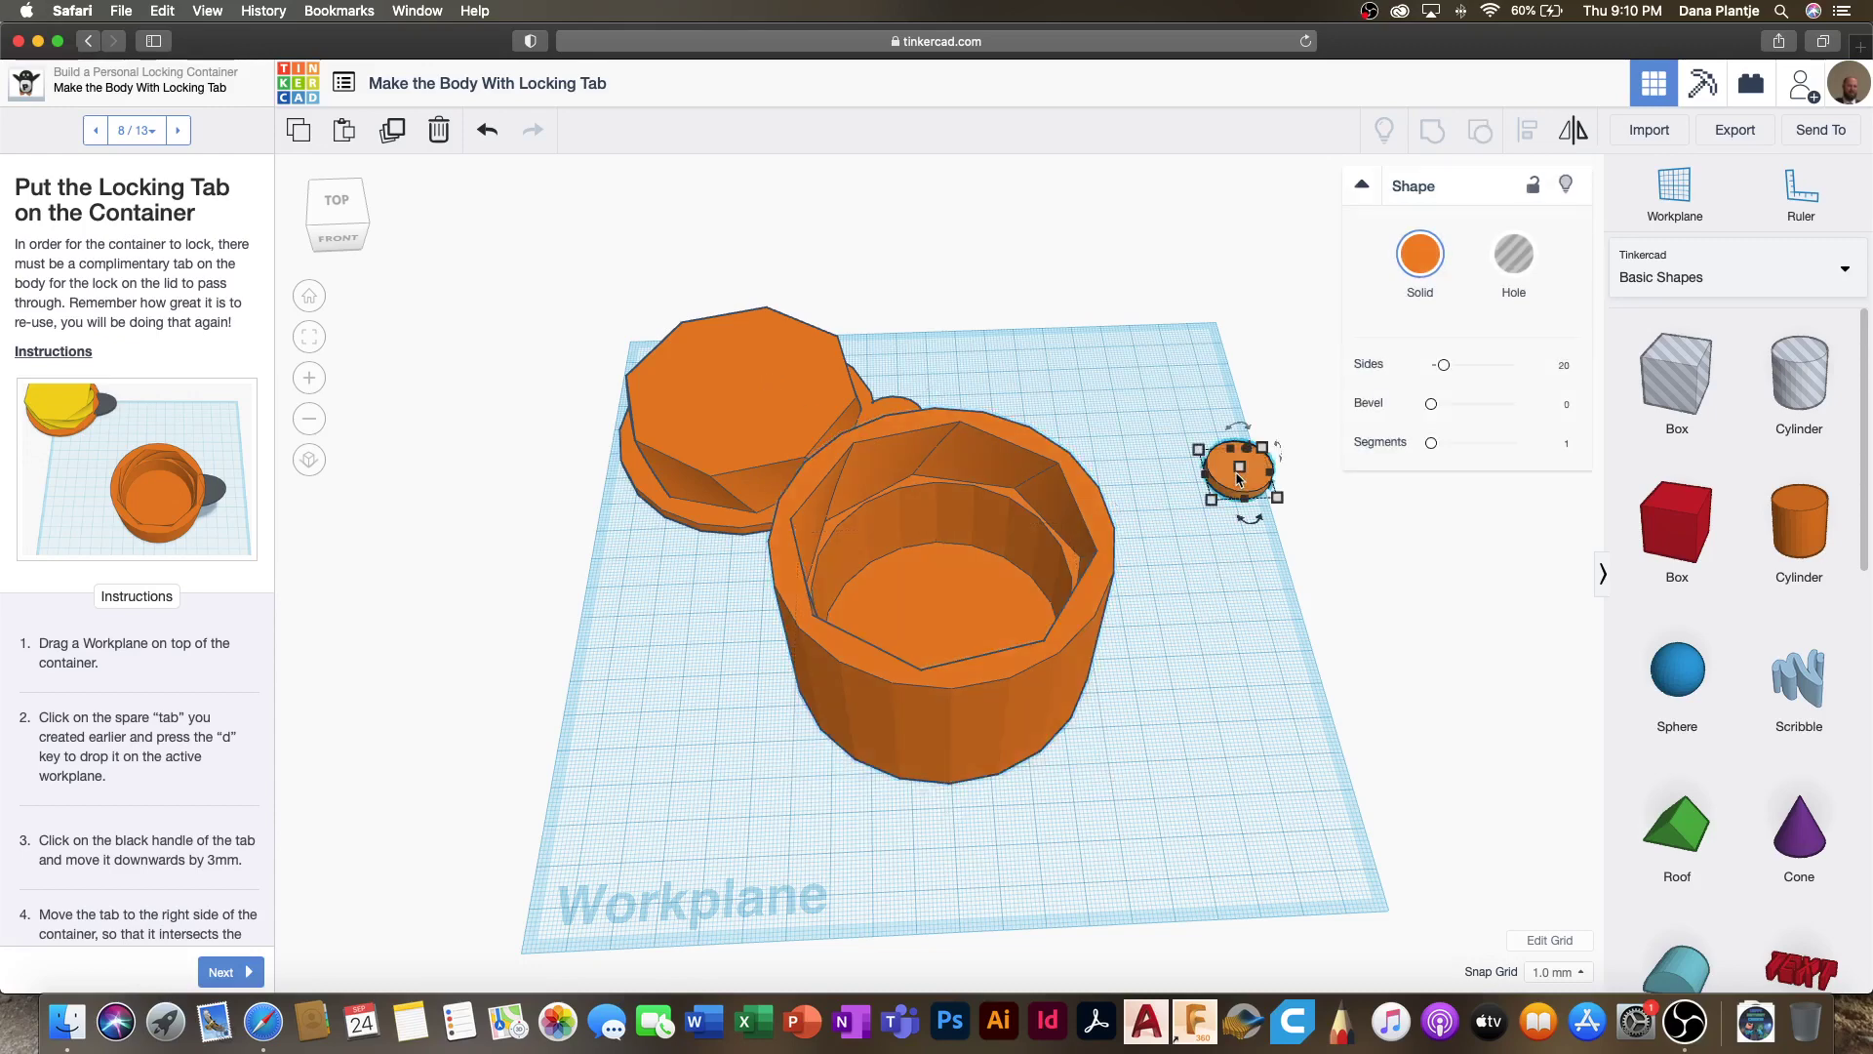
left_click(1085, 606, "shift")
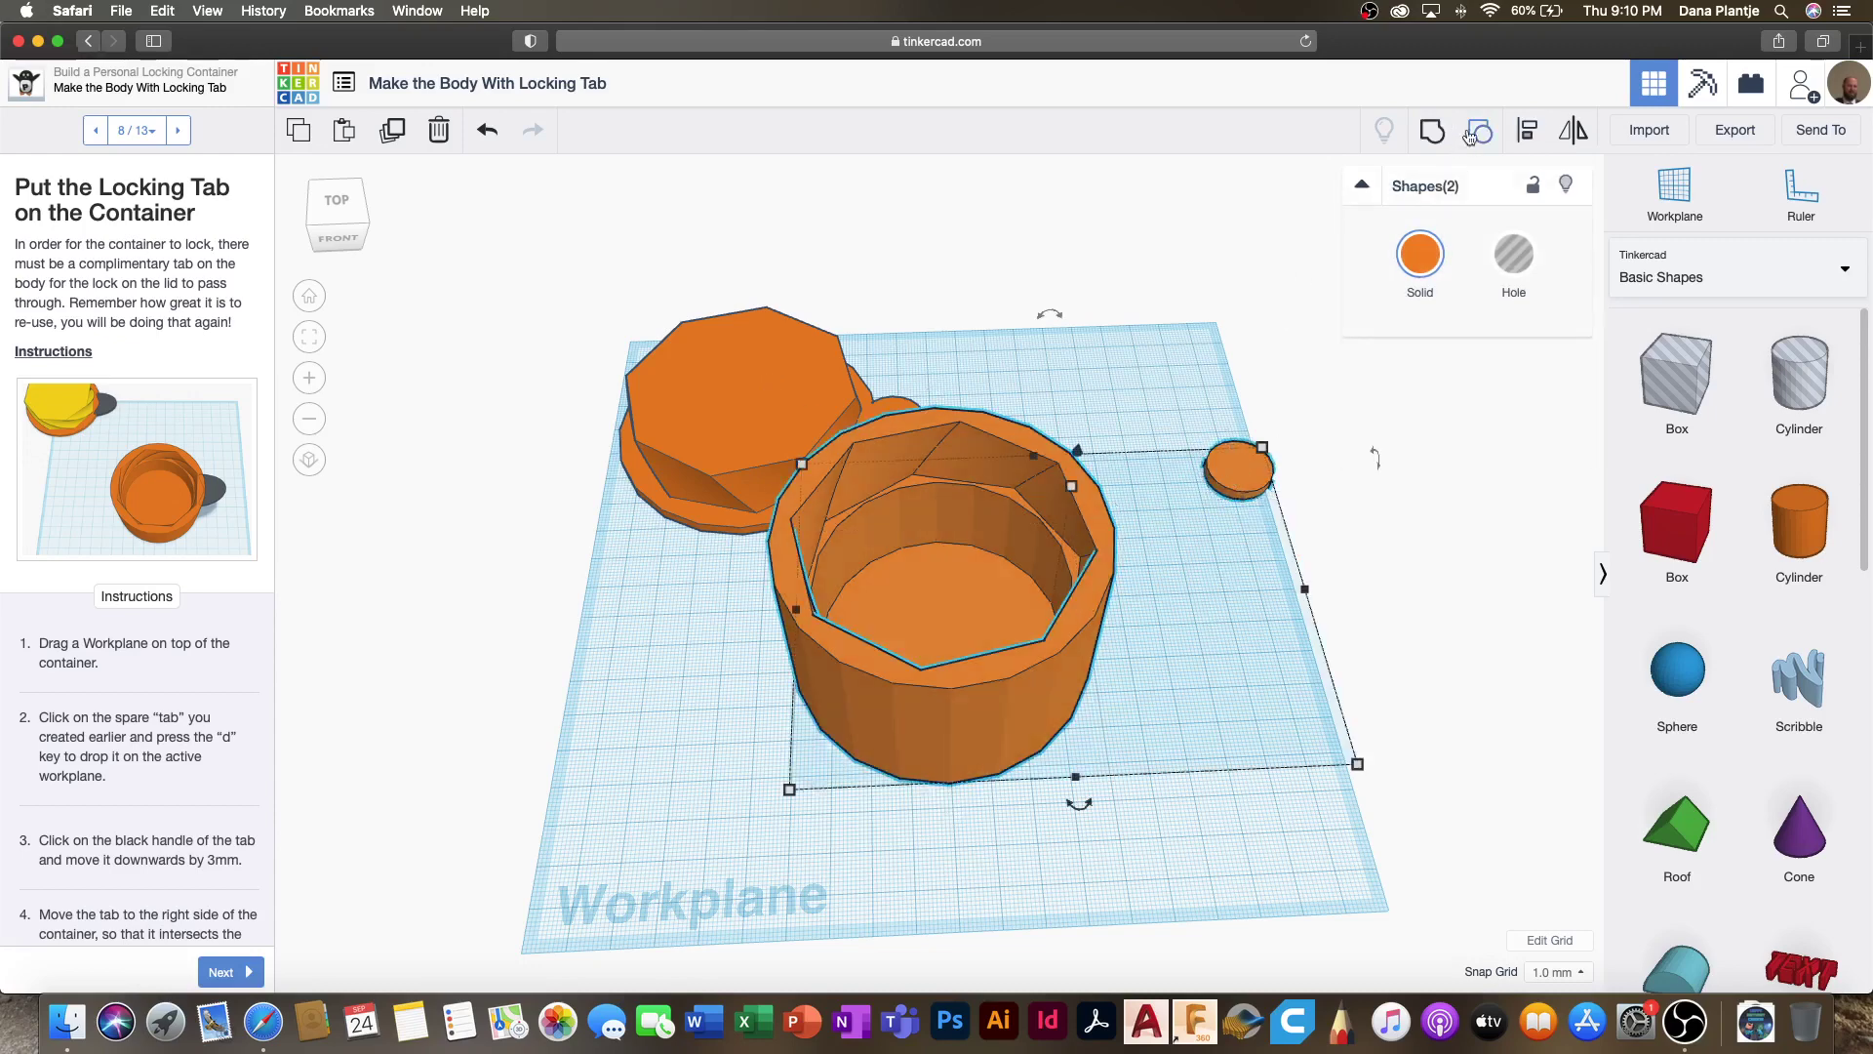
left_click(1527, 134)
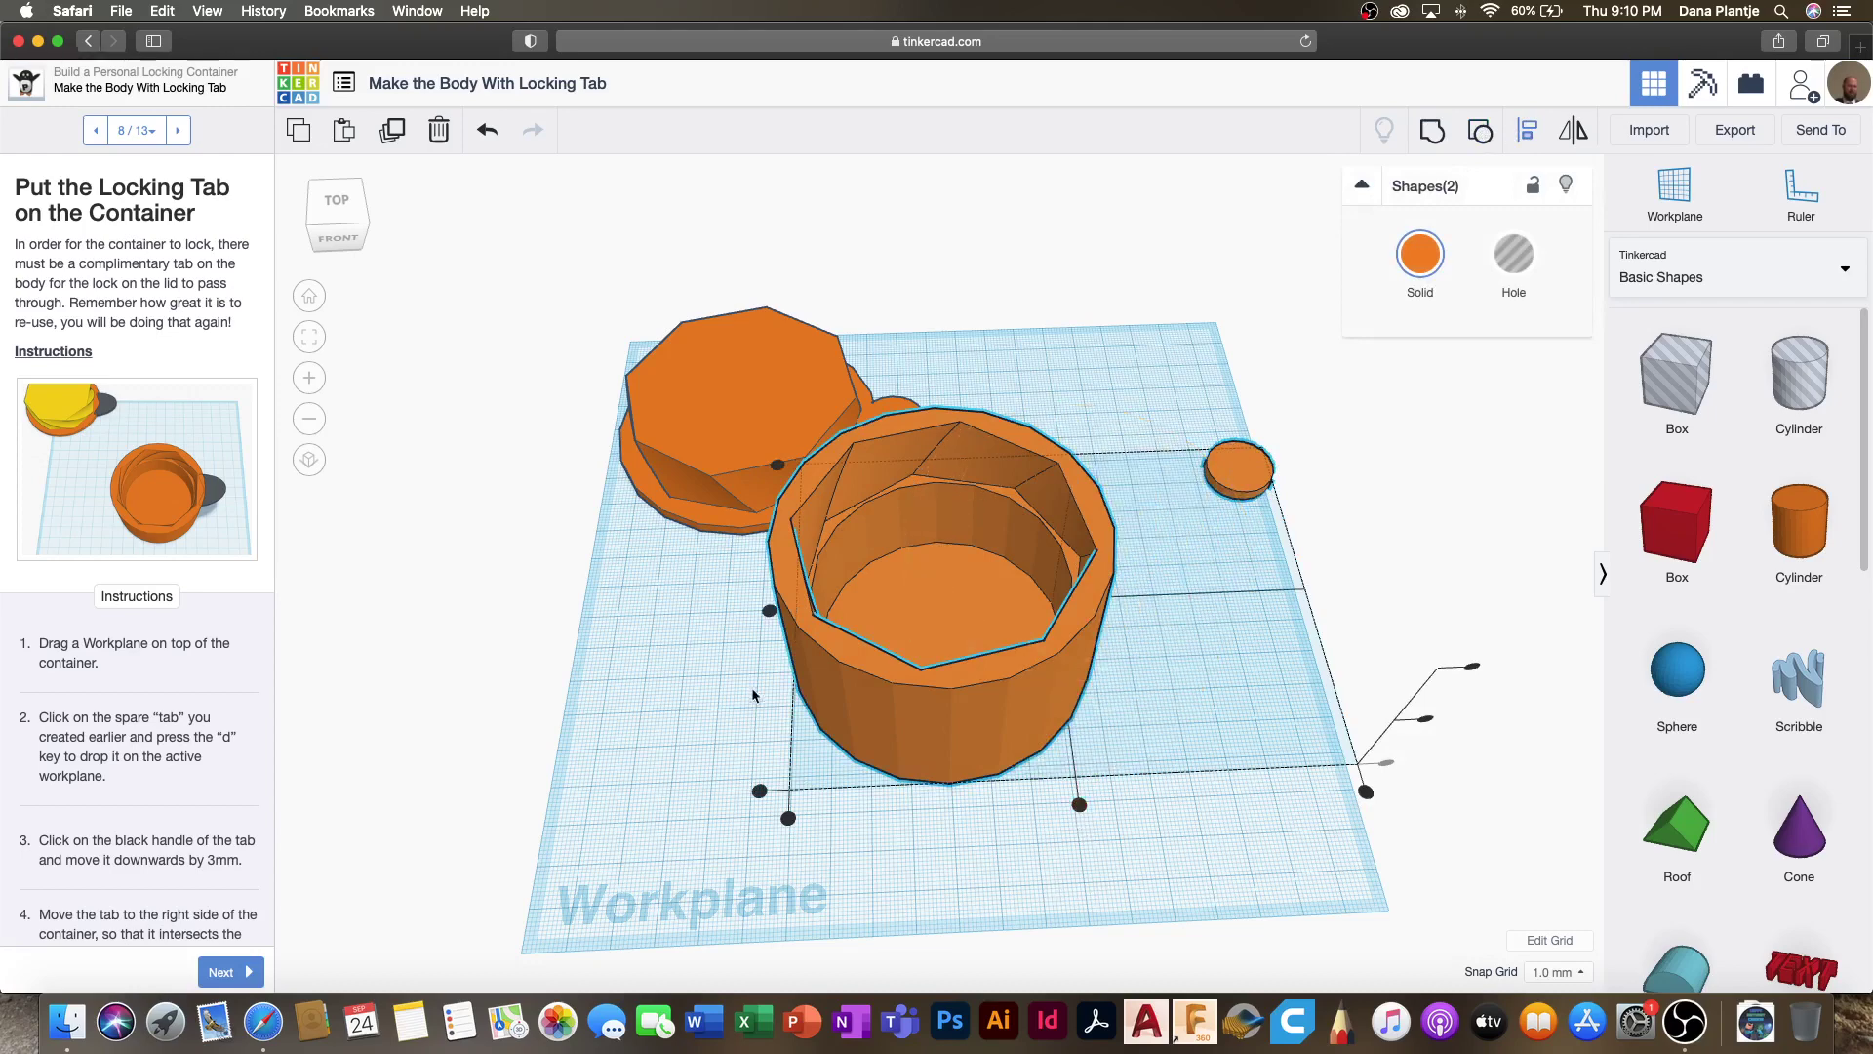
left_click(768, 612)
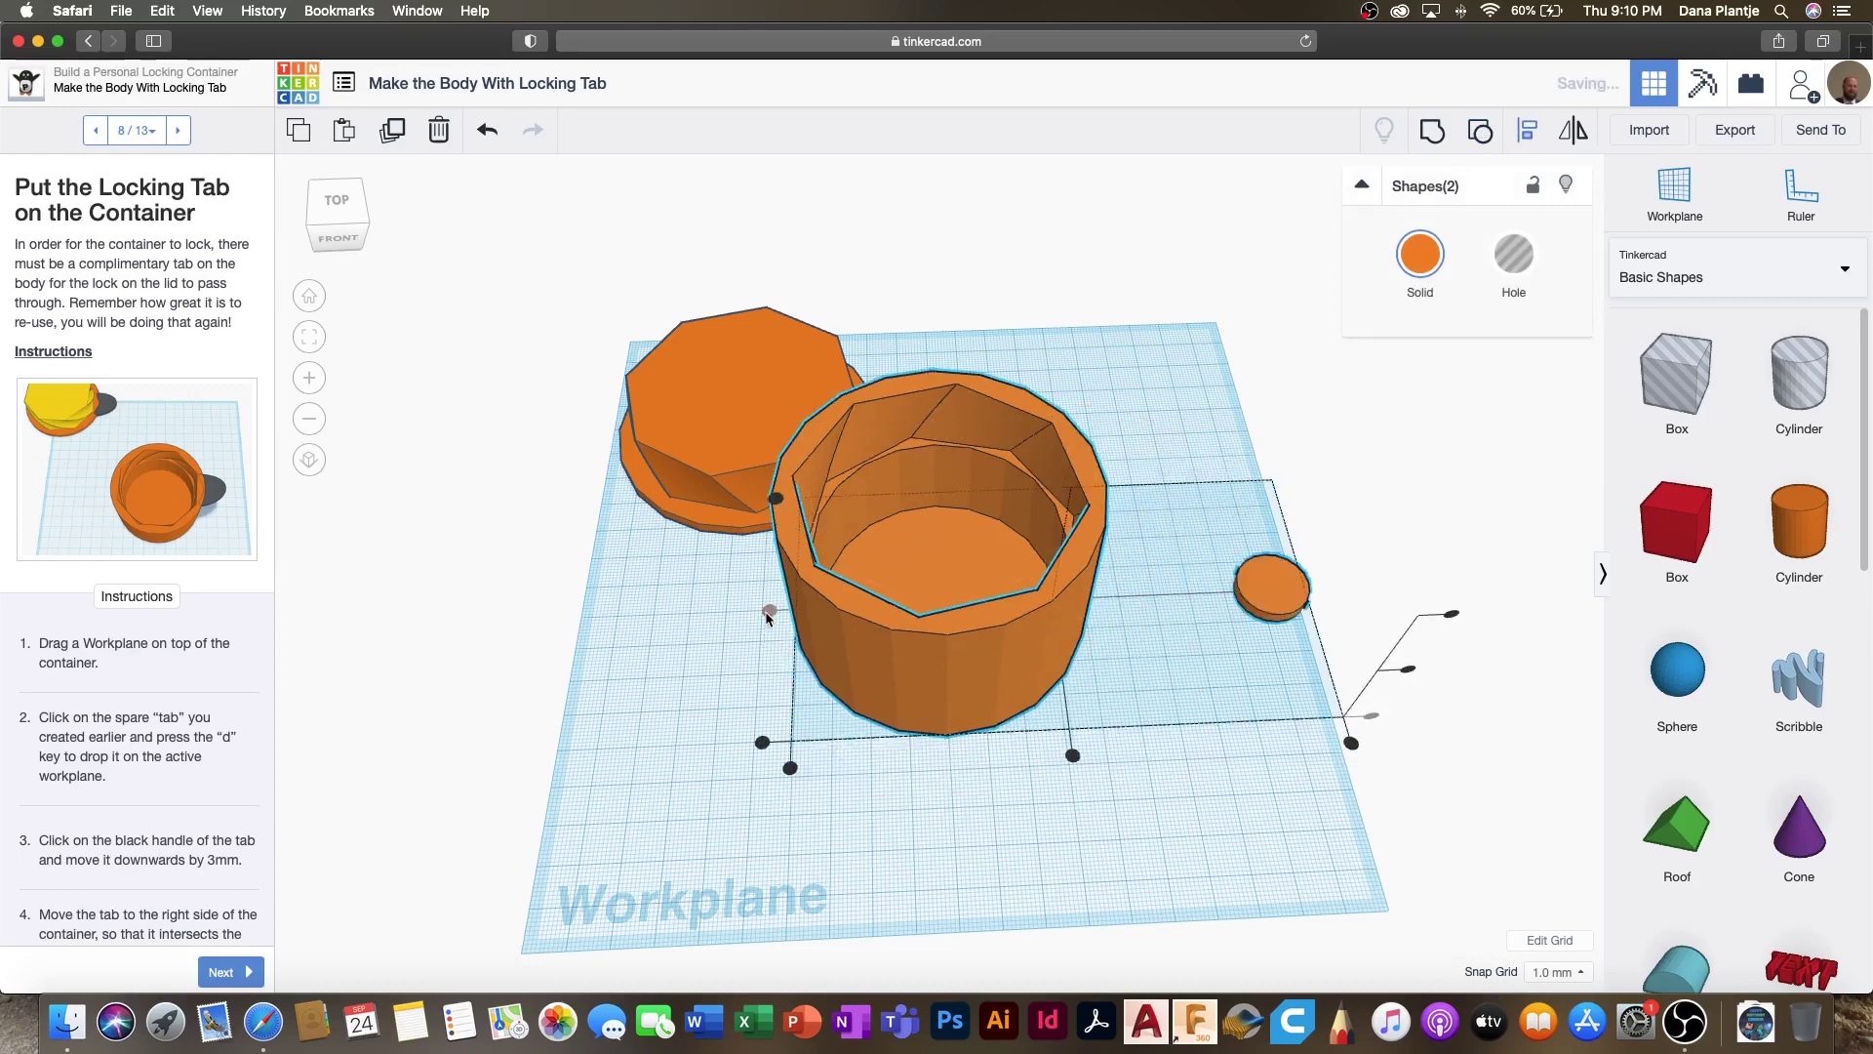
left_click(1352, 746)
left_click(1264, 818)
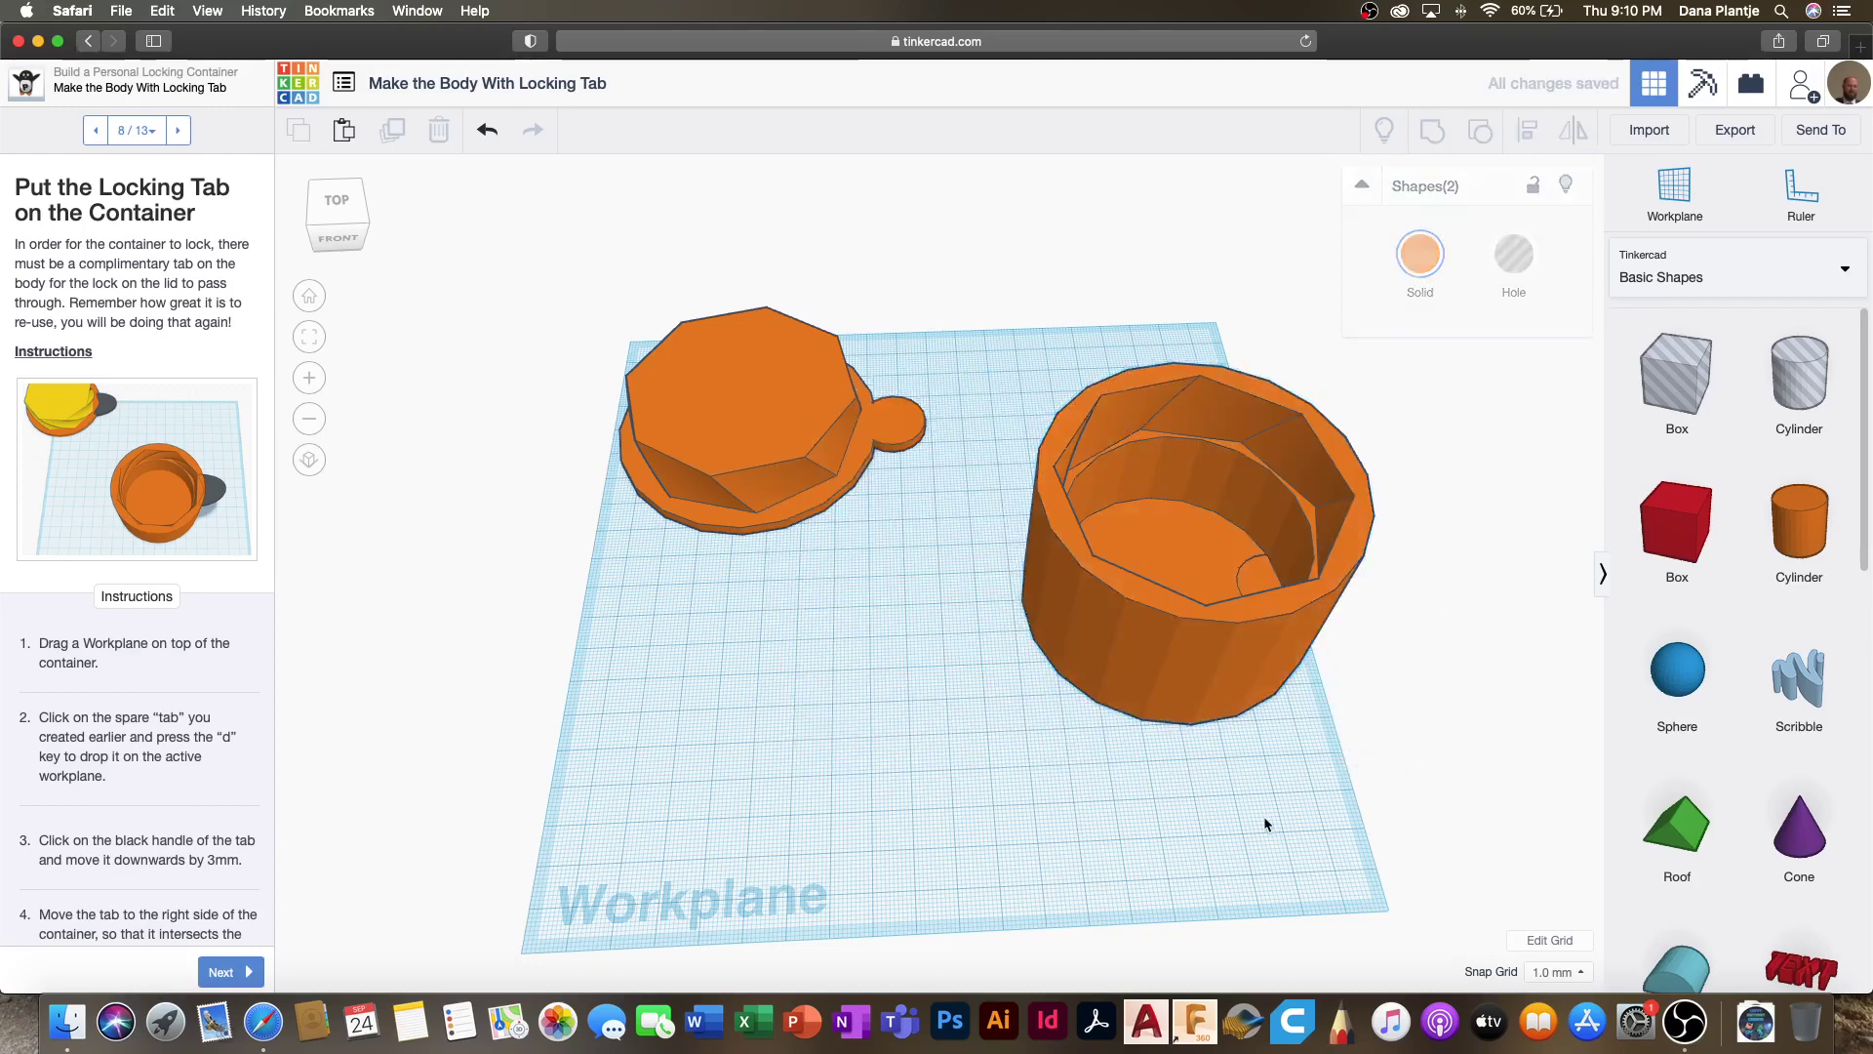
Step: Move only the container 15 mm left toward the lid, with 0 mm front-to-back offset, to uncover the tab
left_click(1160, 661)
left_click_drag(1160, 661, 1149, 666)
left_click(1086, 727)
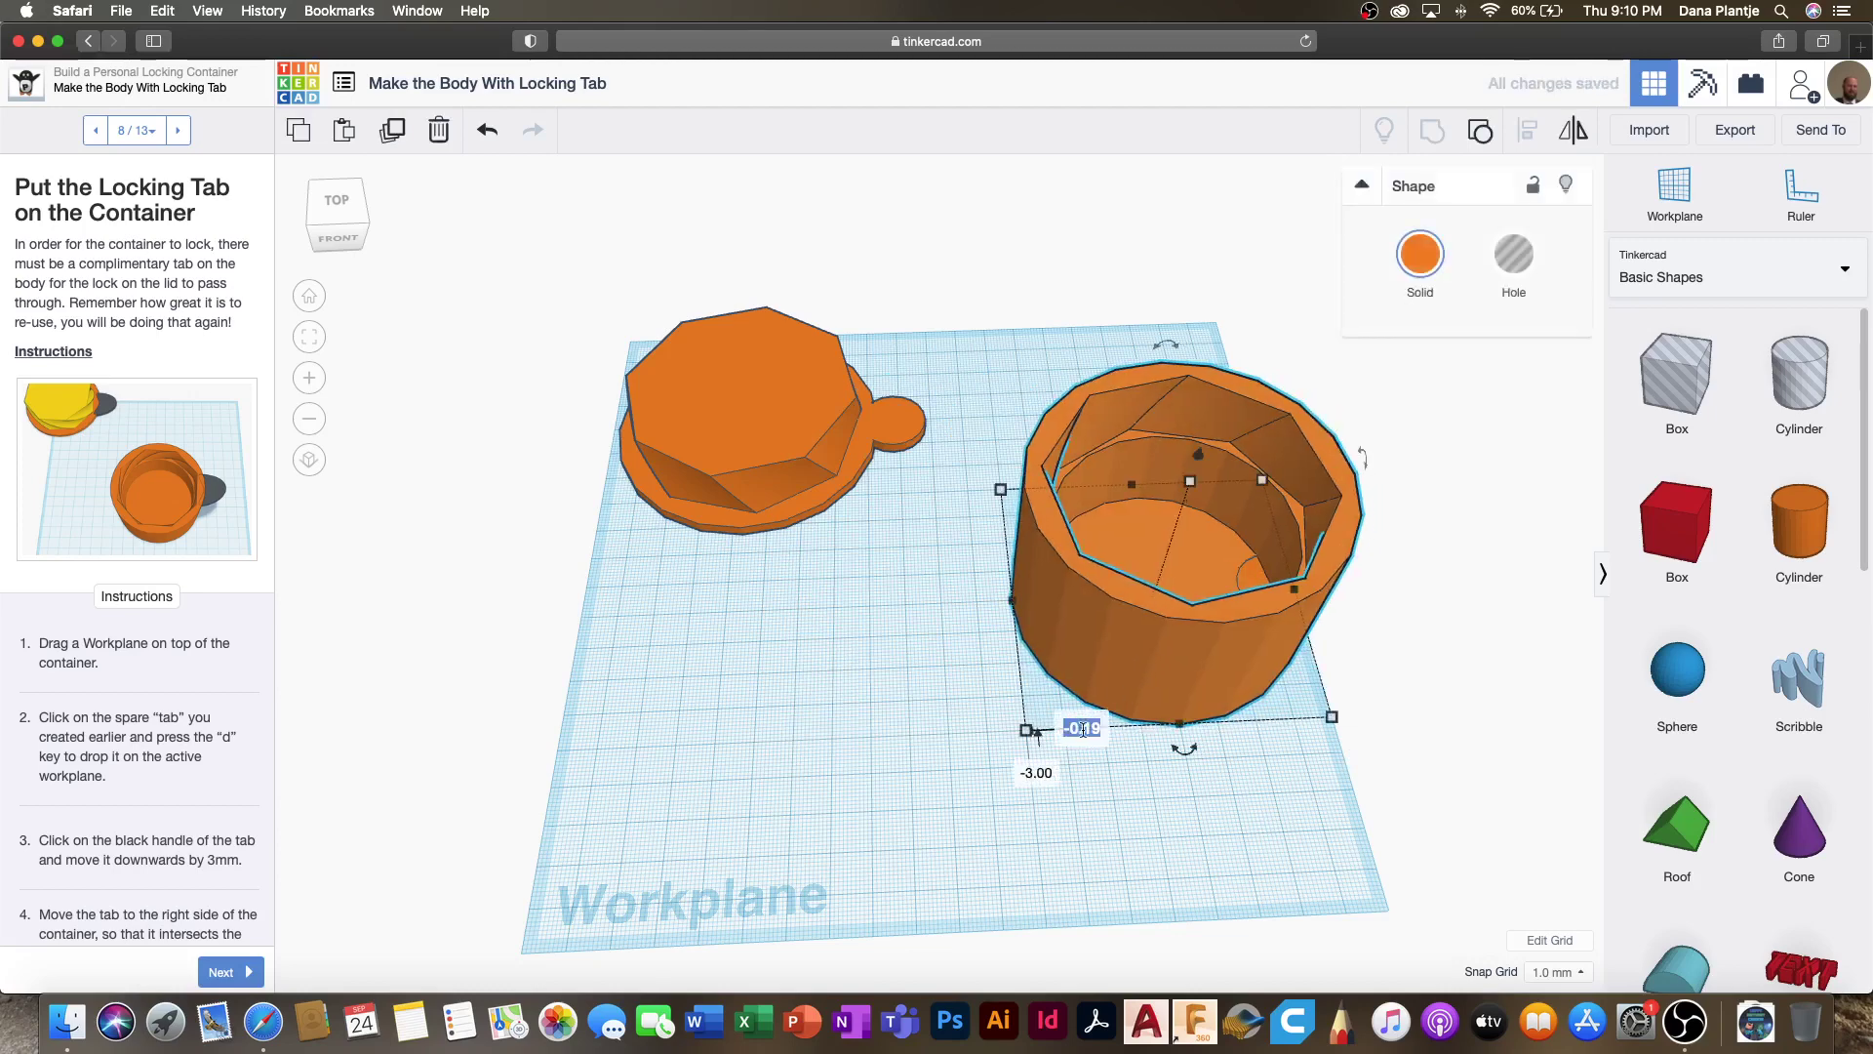
type("0")
key("Return")
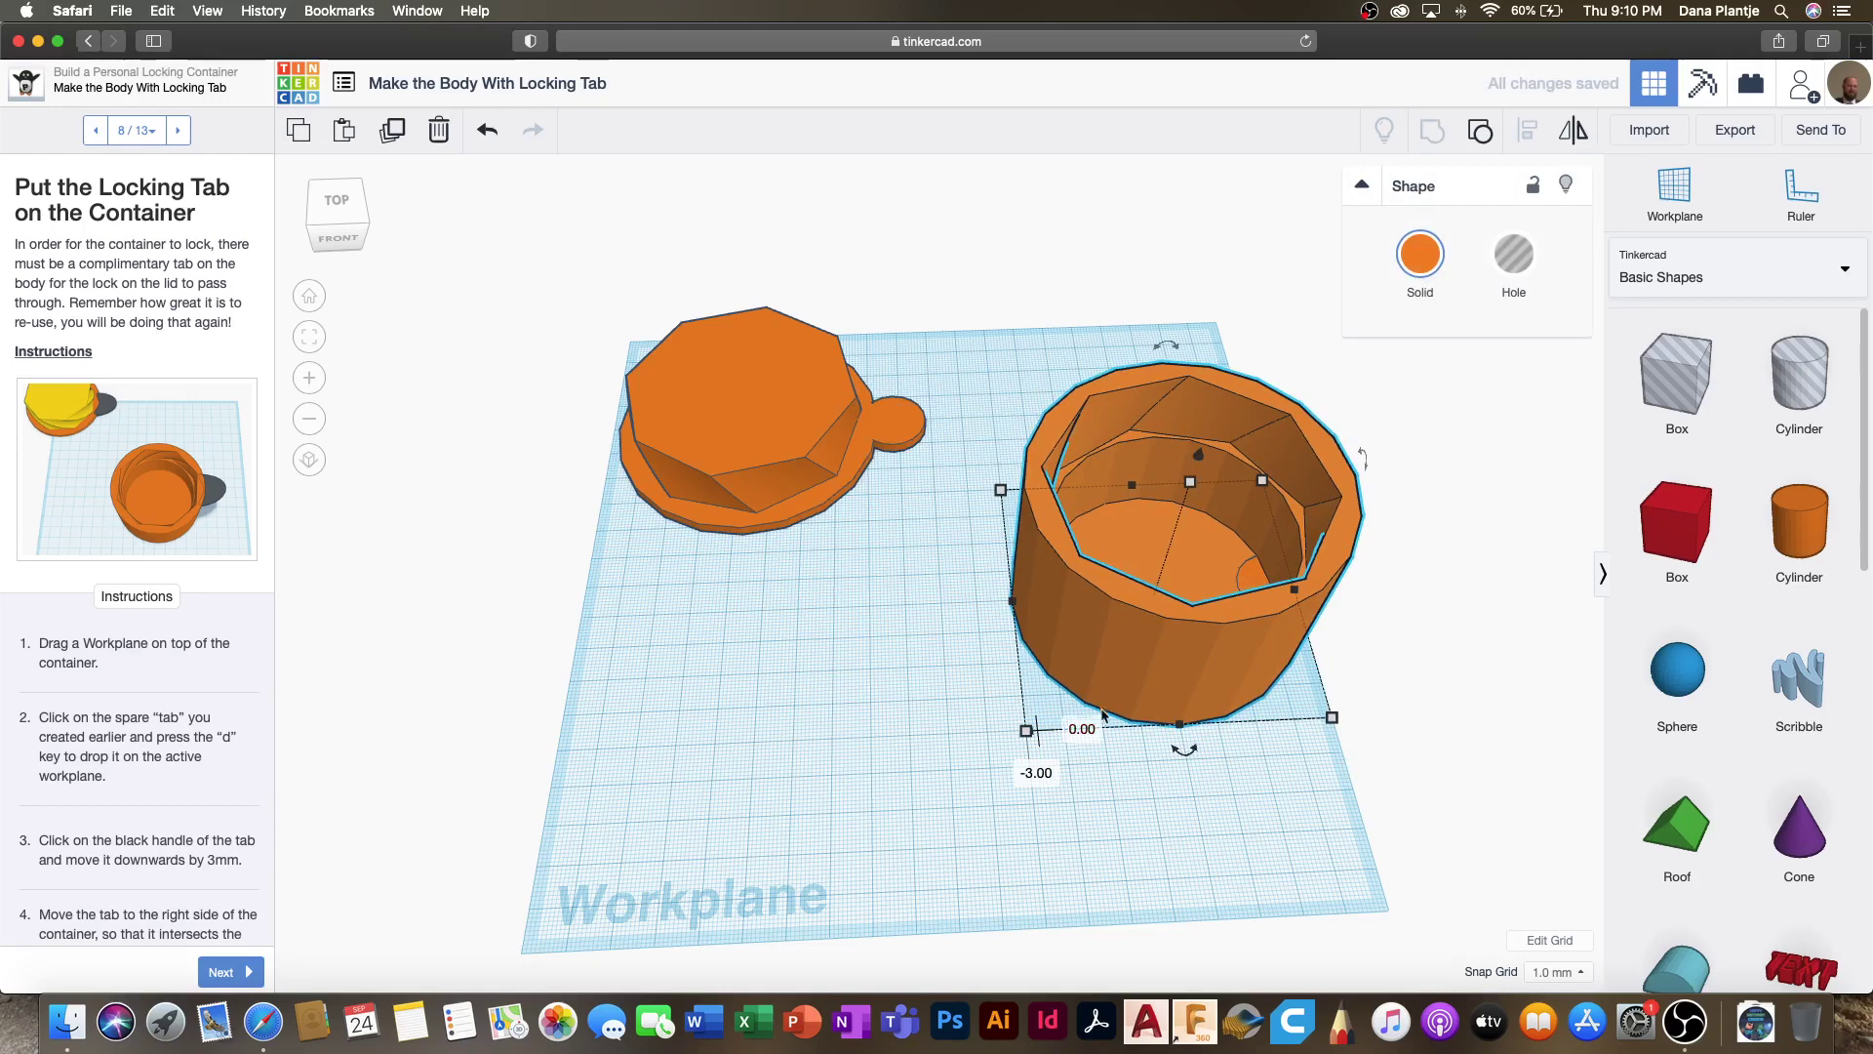
left_click(1036, 773)
type("-15")
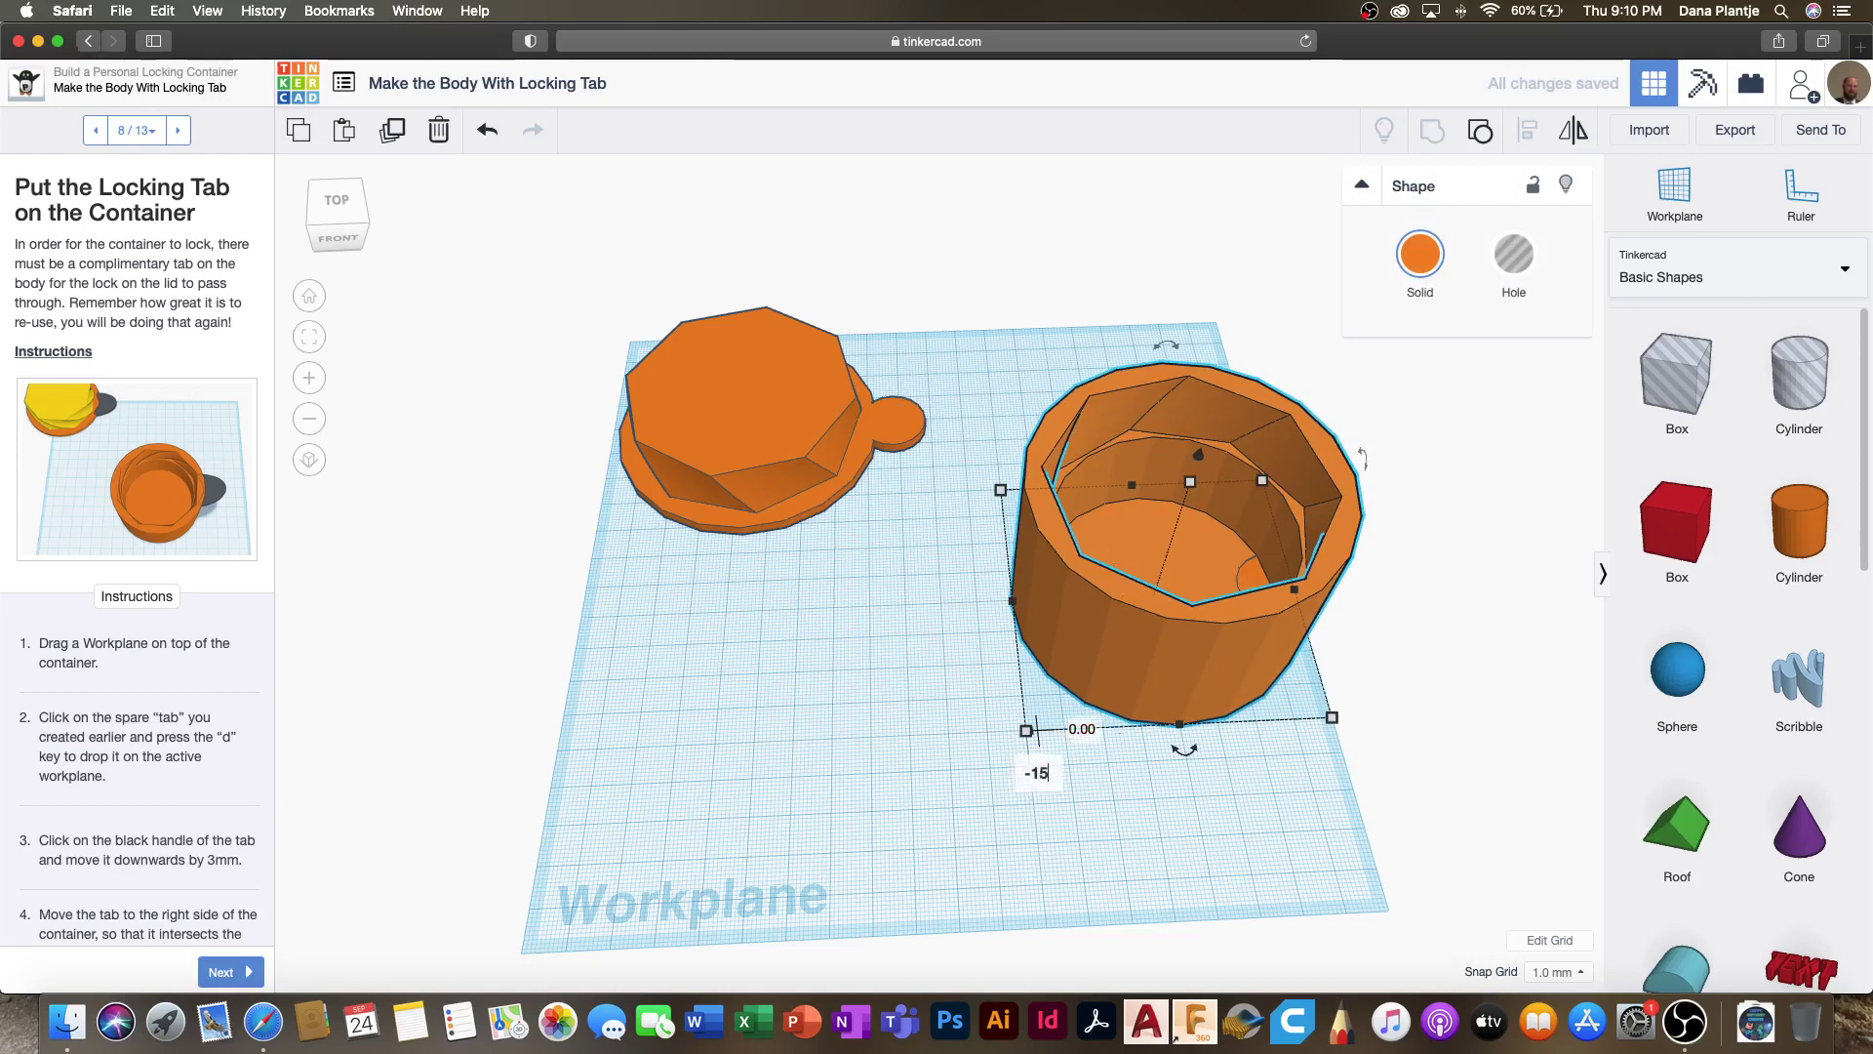
key("Return")
Step: Align the tab vertically with the top of the container body
right_click_drag(1171, 864, 871, 468)
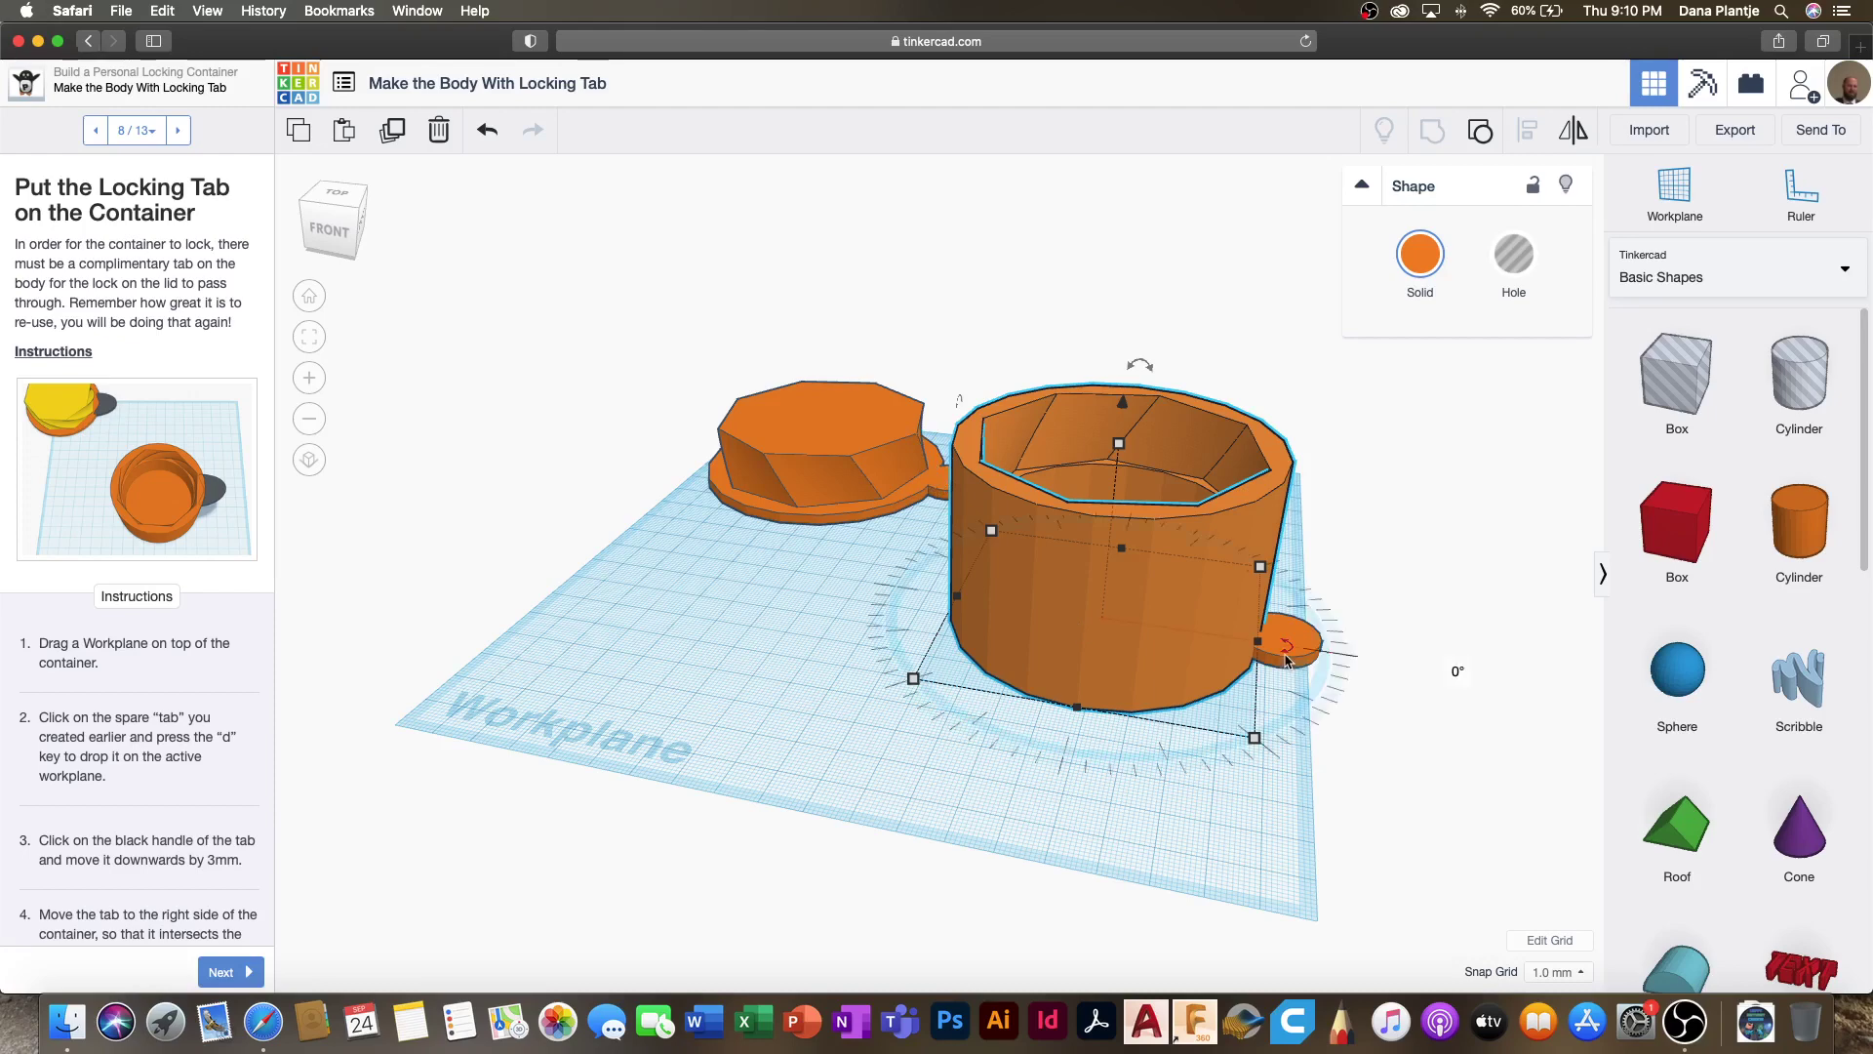
left_click_drag(1393, 541, 1282, 615)
left_click(1532, 130)
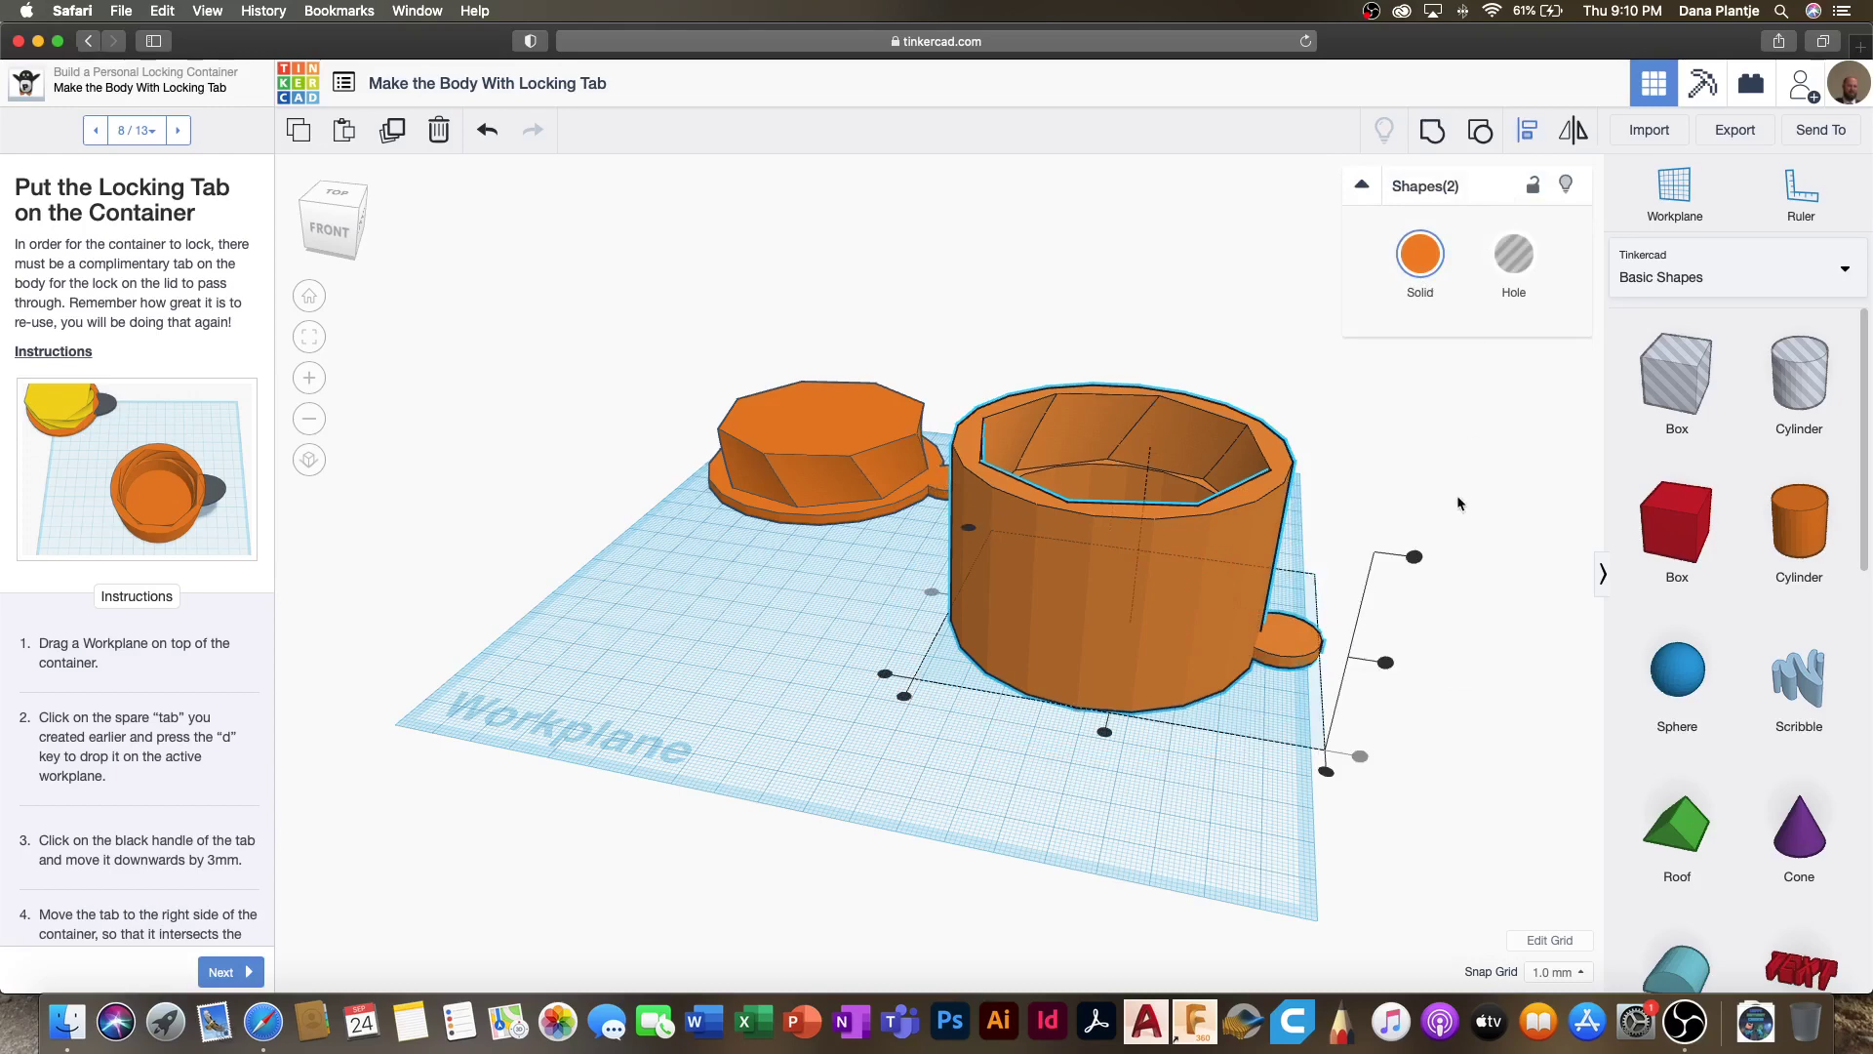
left_click(1414, 558)
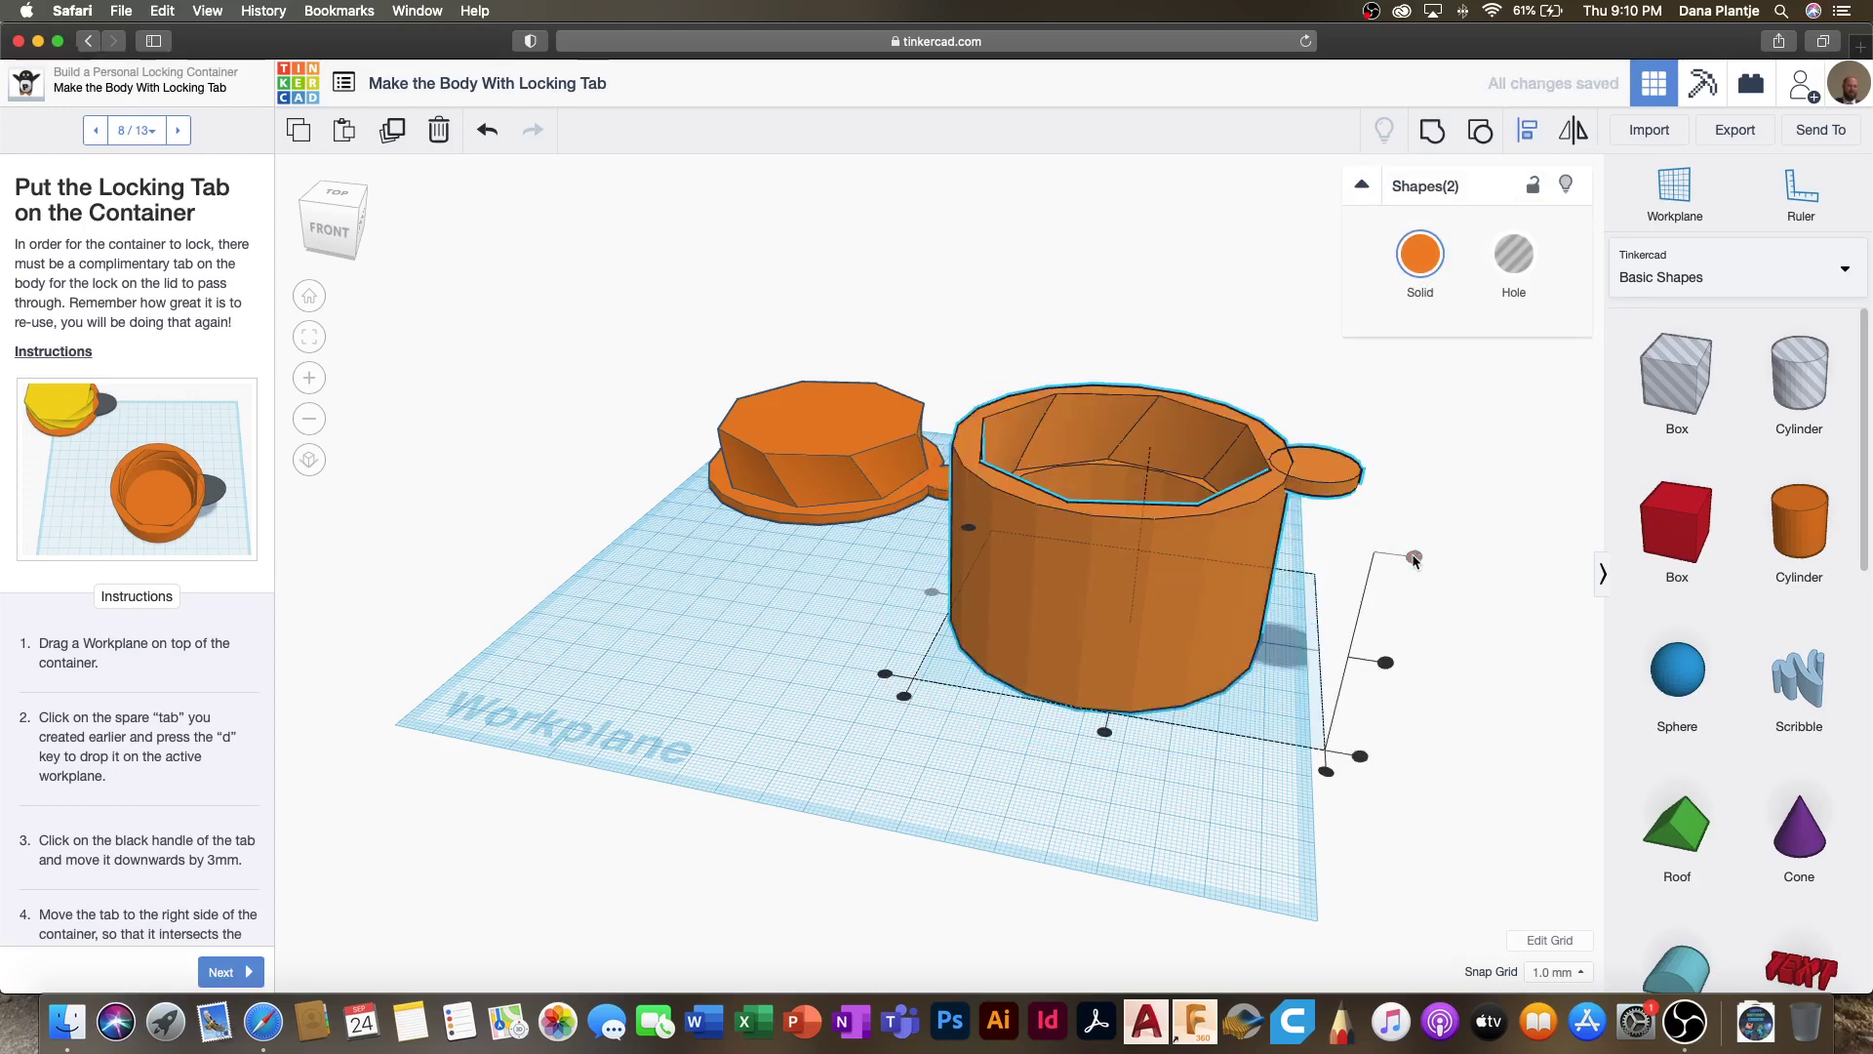
left_click(1241, 805)
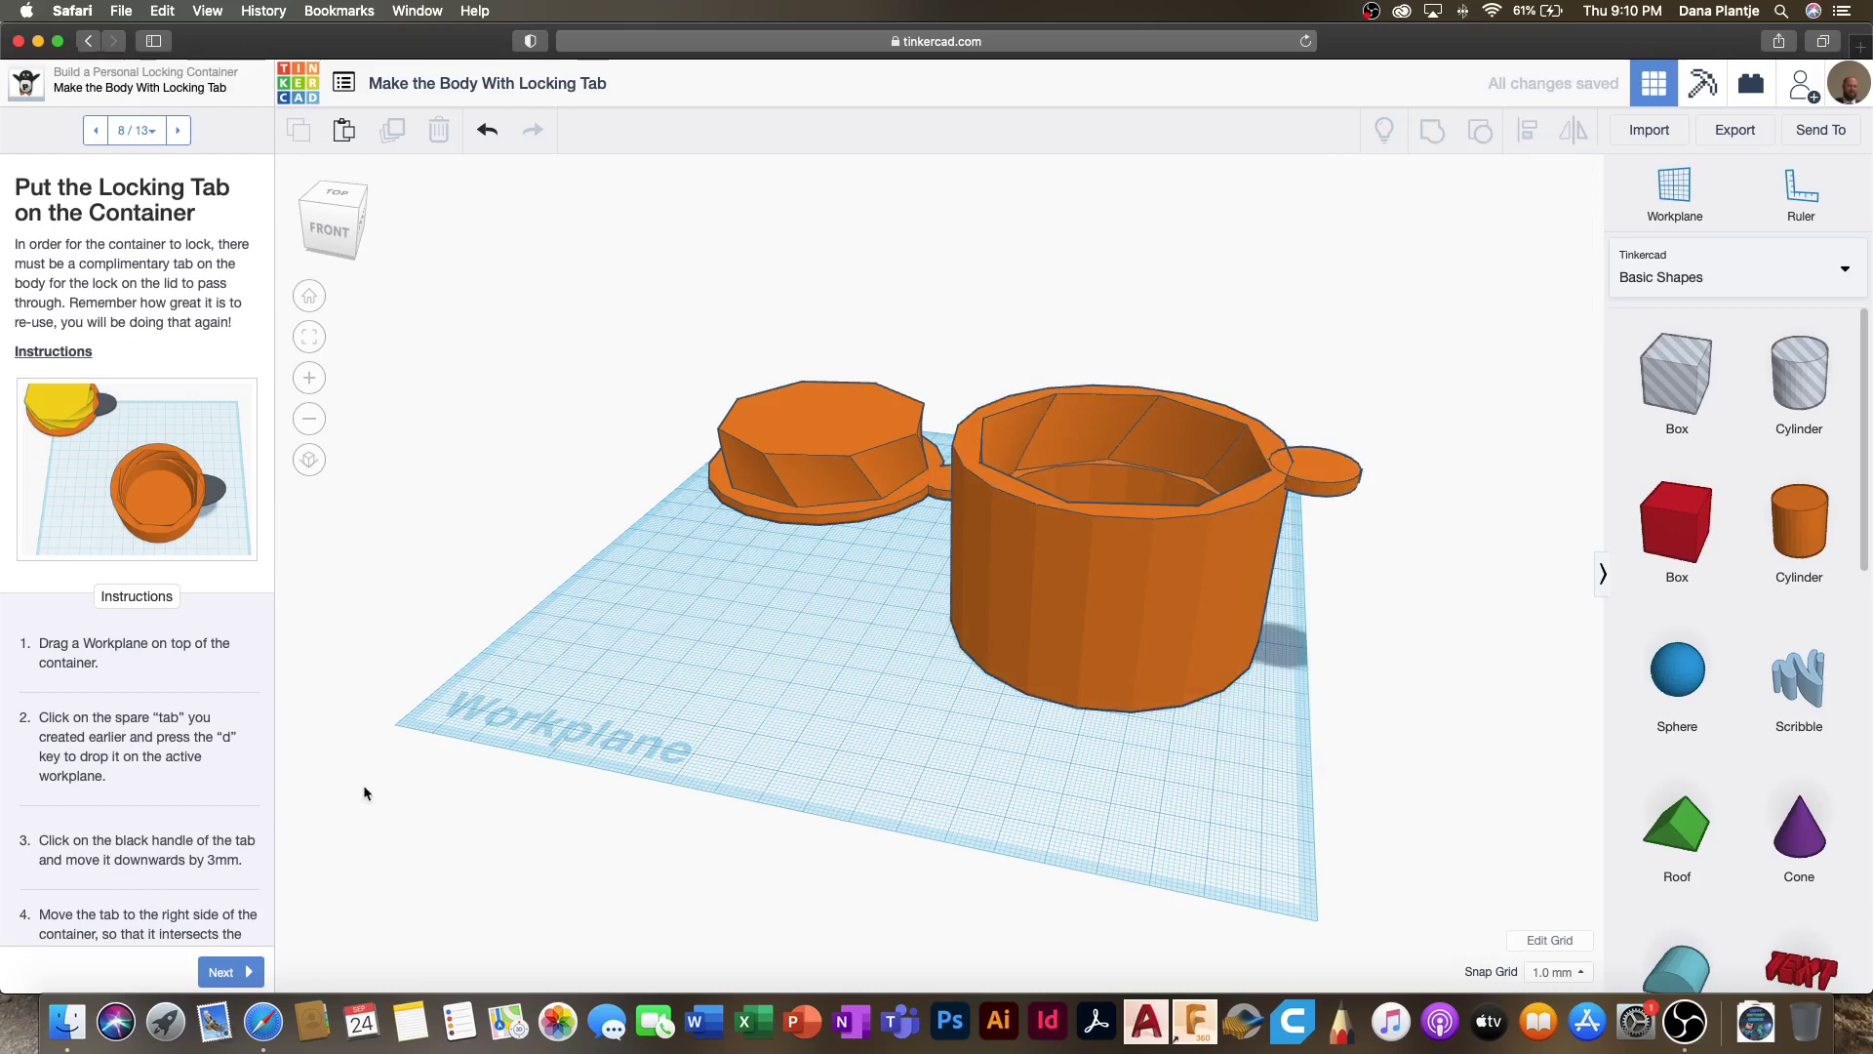
Step: Advance the project instructions to step 9 and review how to group the lid and the container
scroll(85, 820, "down", 5)
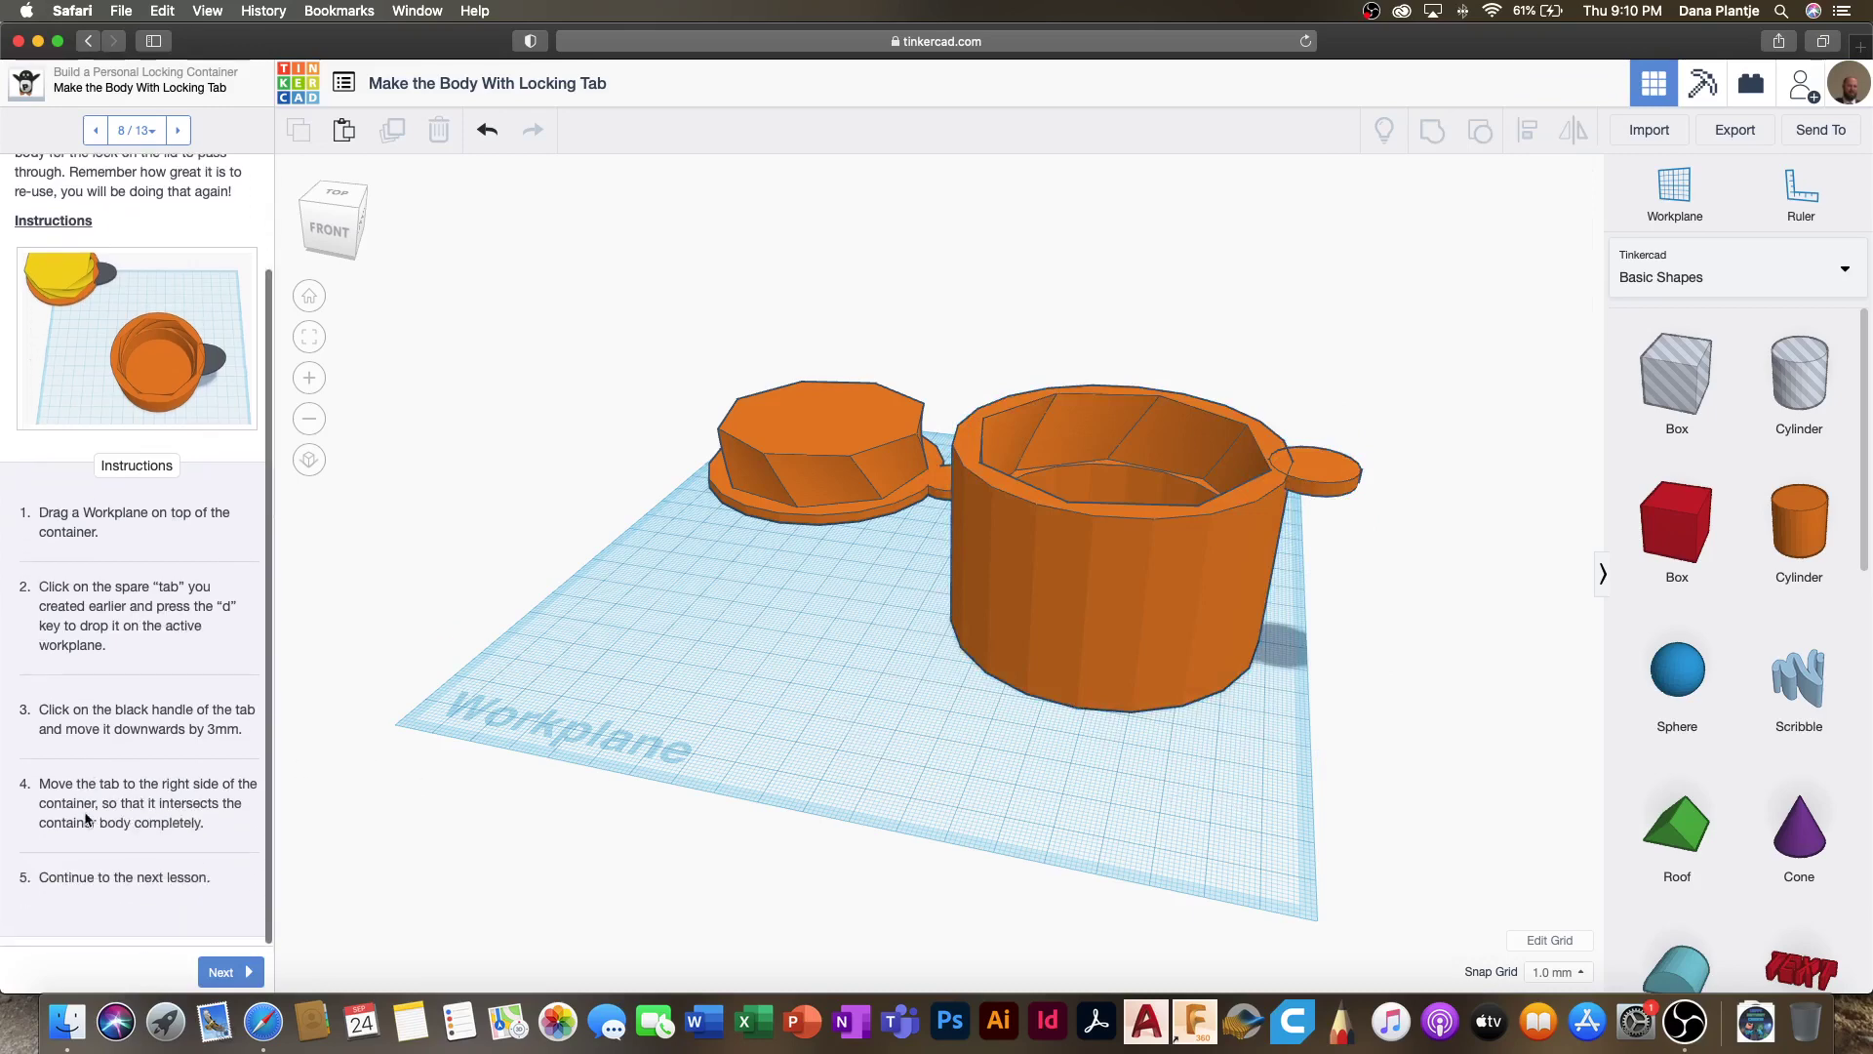
left_click(212, 971)
scroll(156, 846, "down", 5)
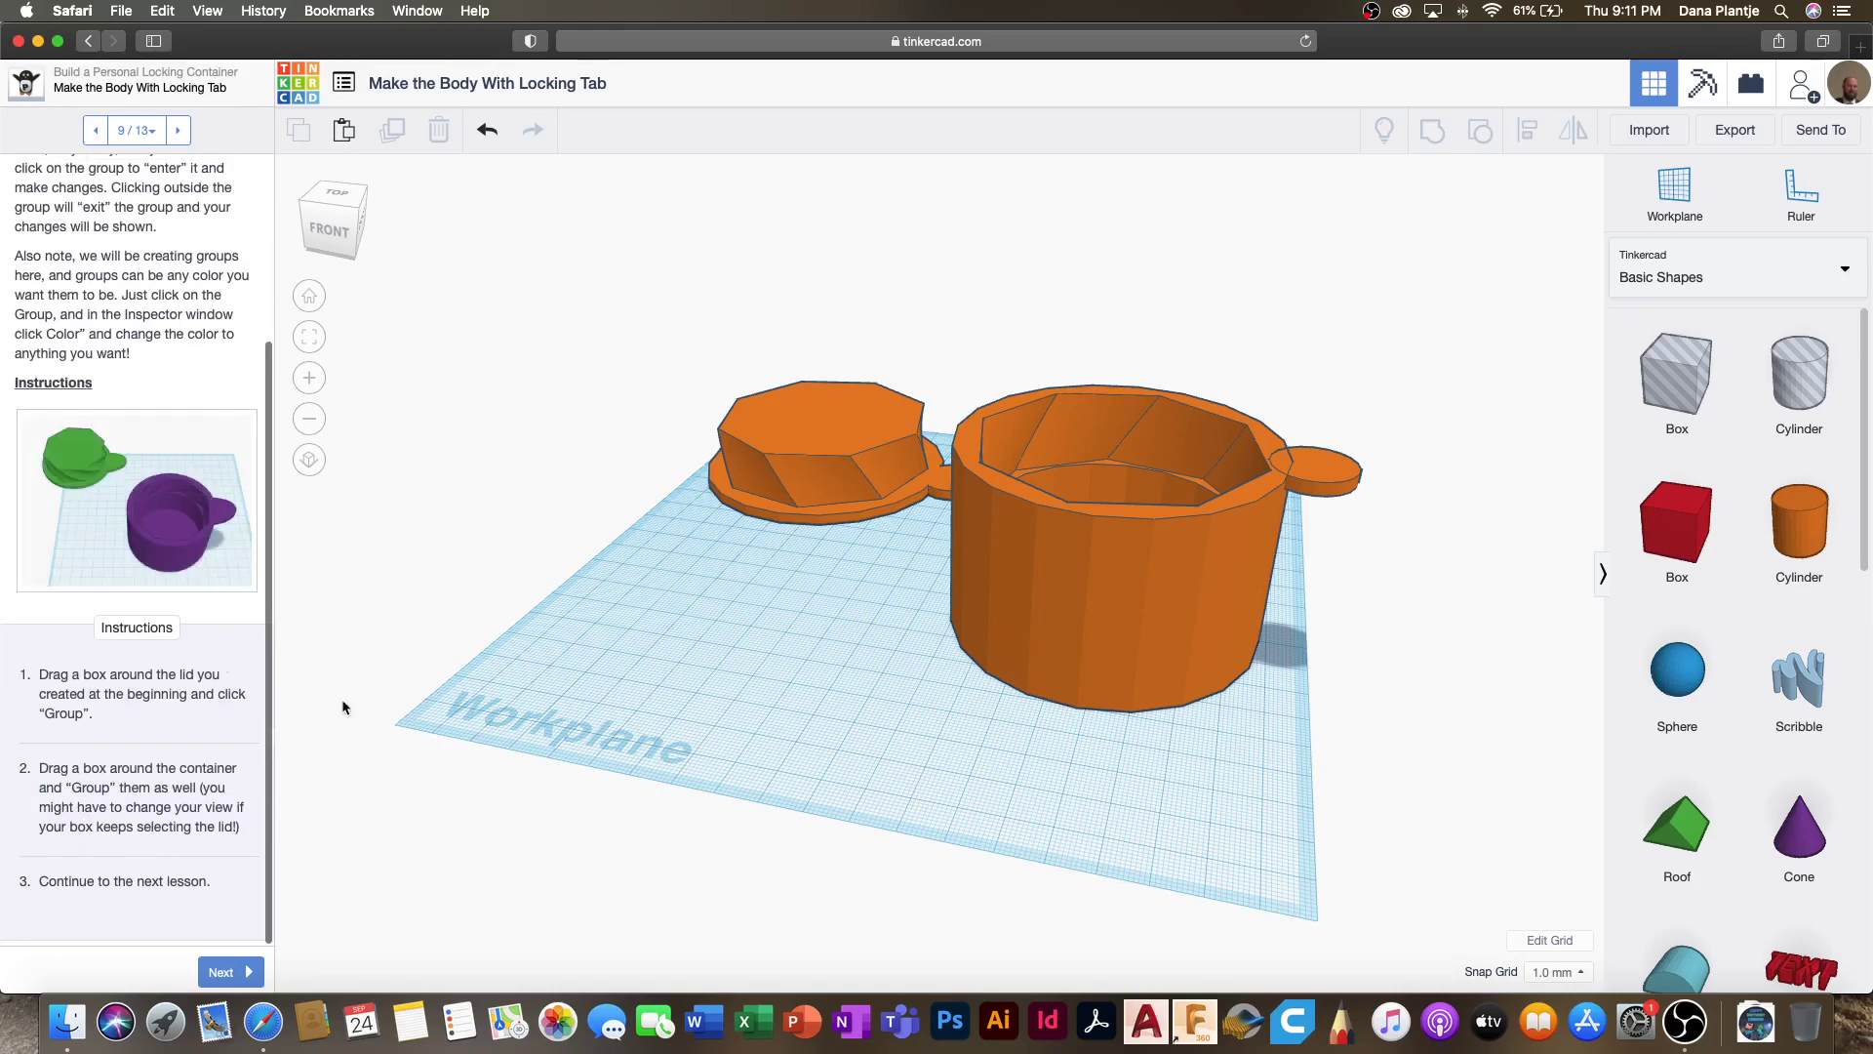
Step: Group the container body with its tab, and advance the project instructions to step 10
left_click(1206, 515)
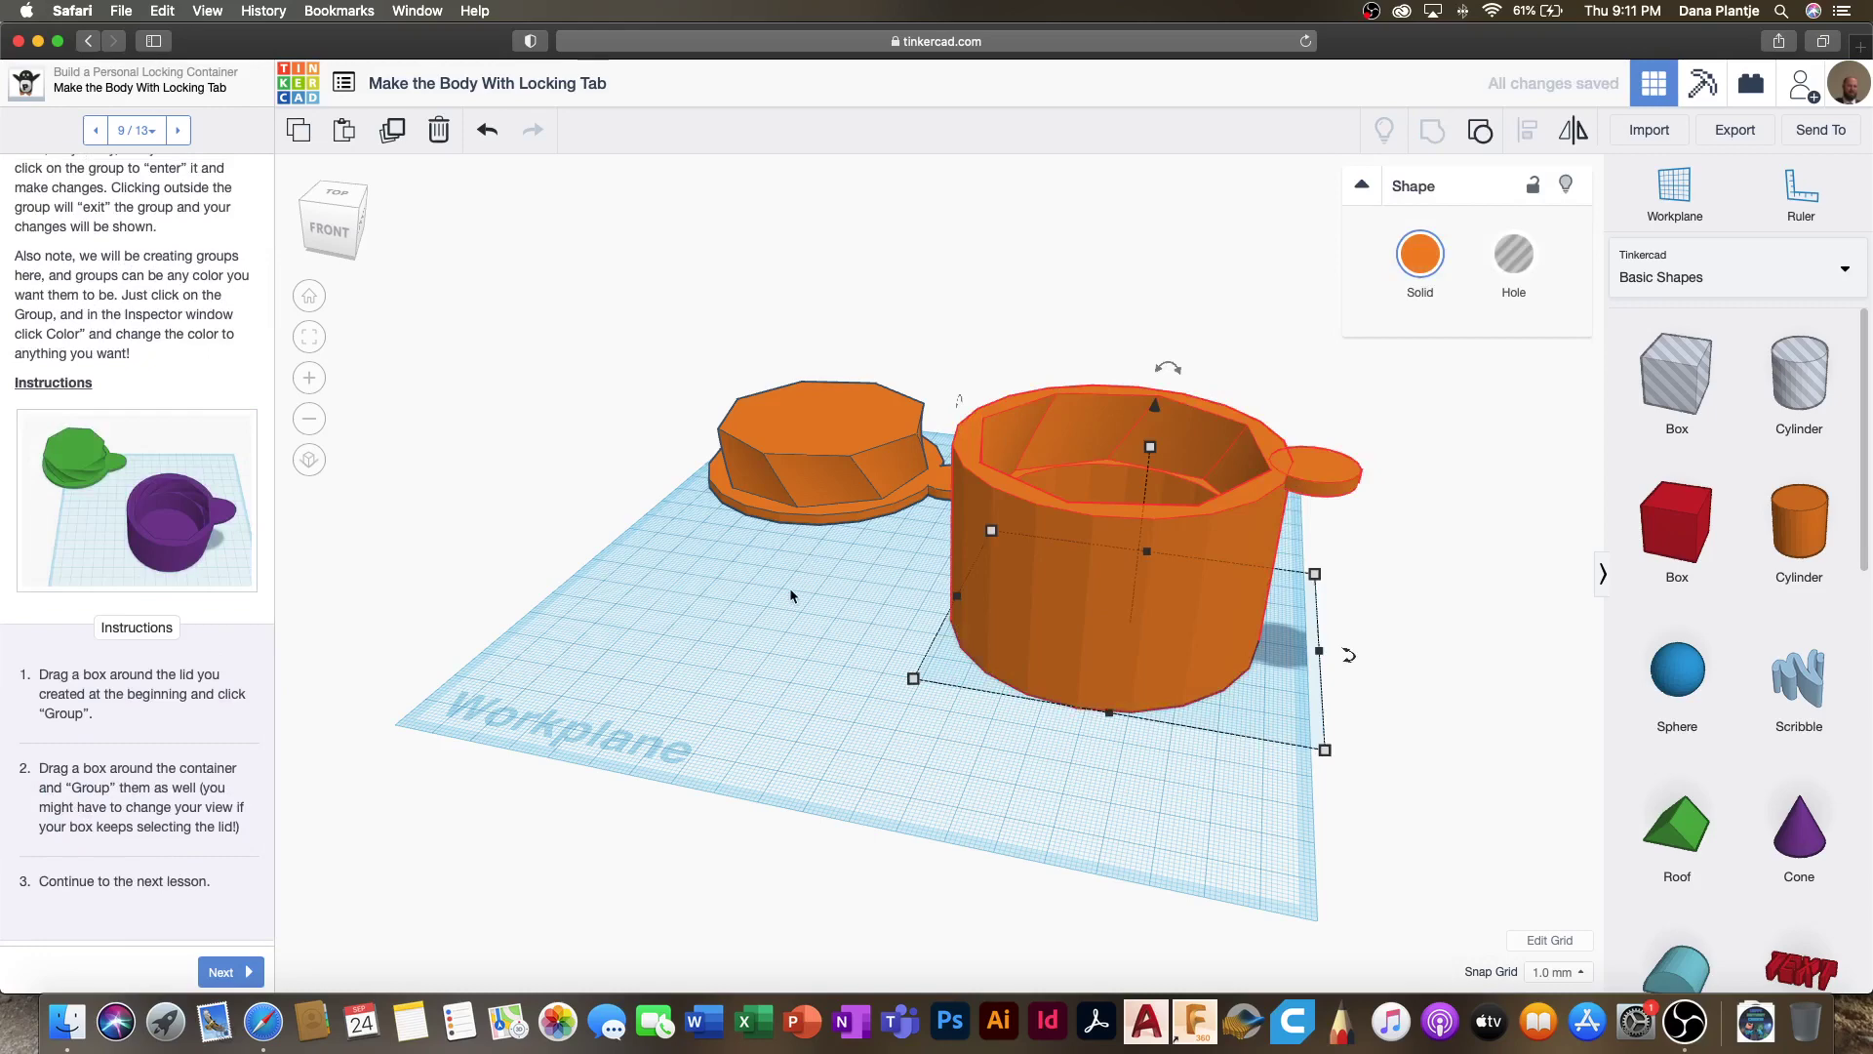
left_click(221, 972)
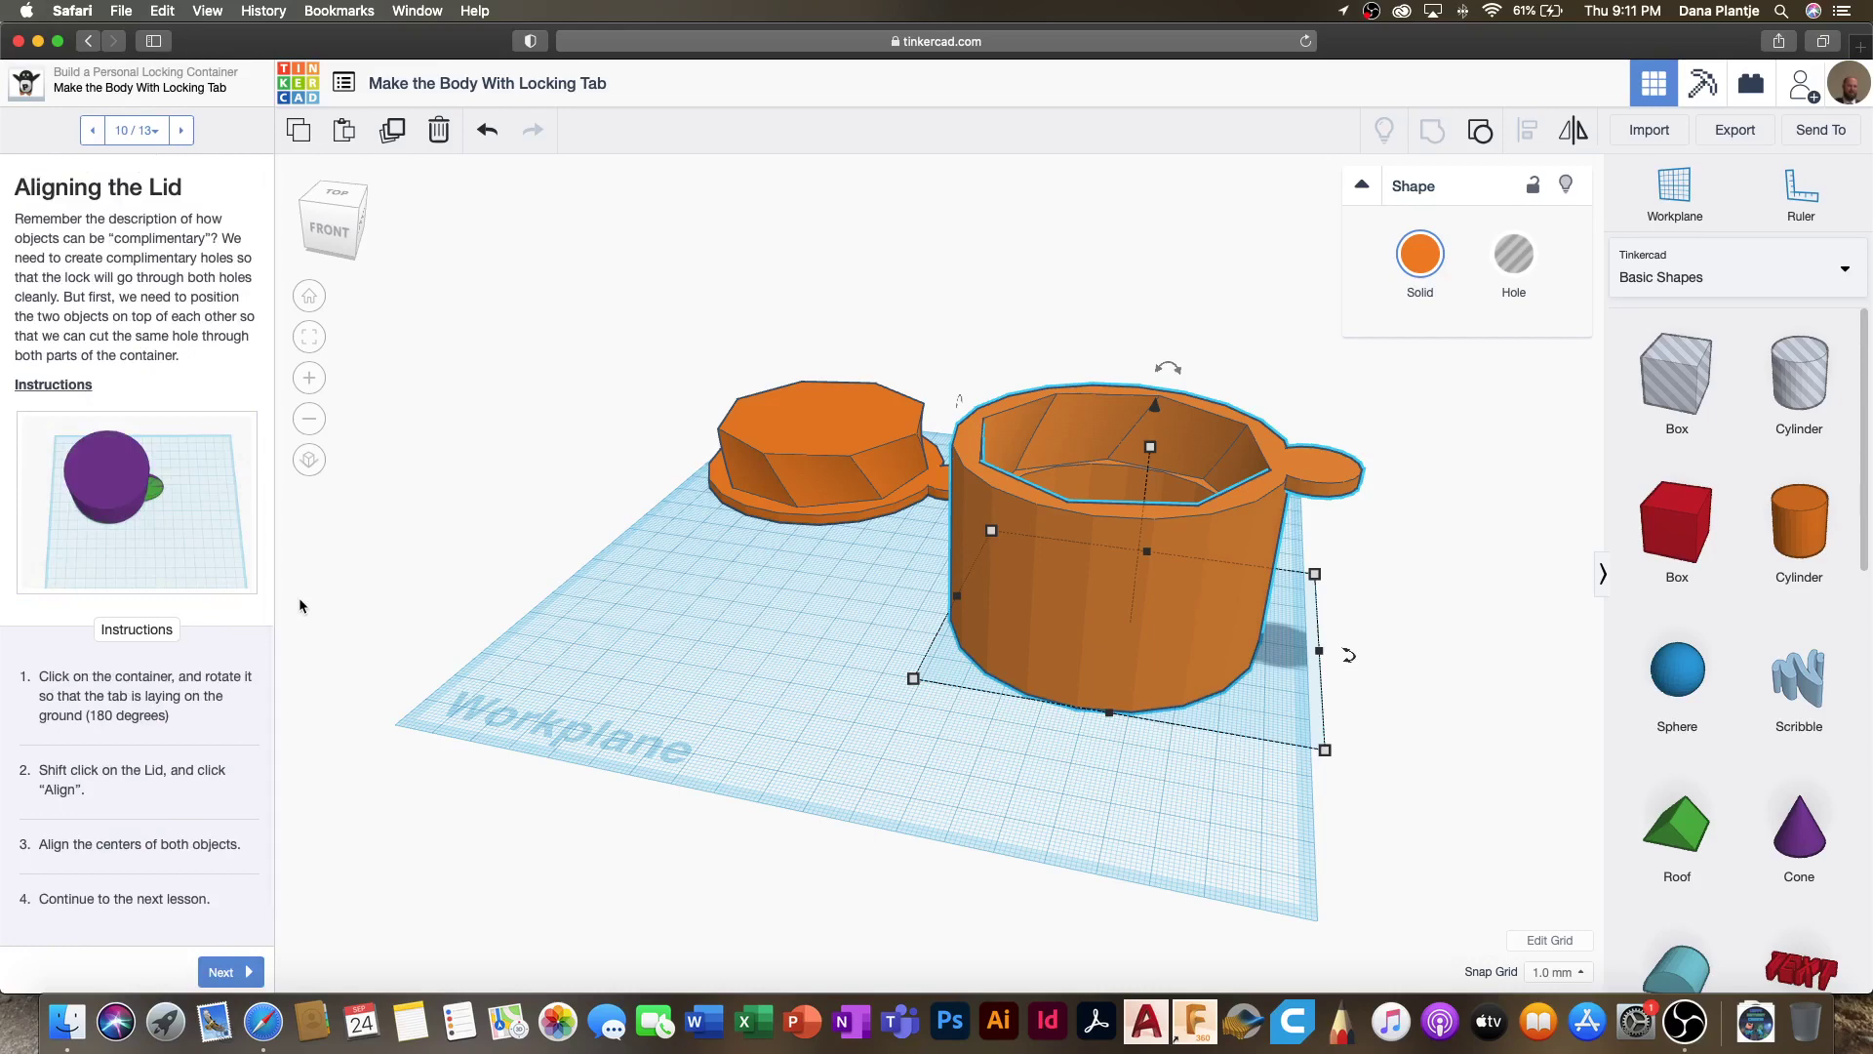
left_click(644, 632)
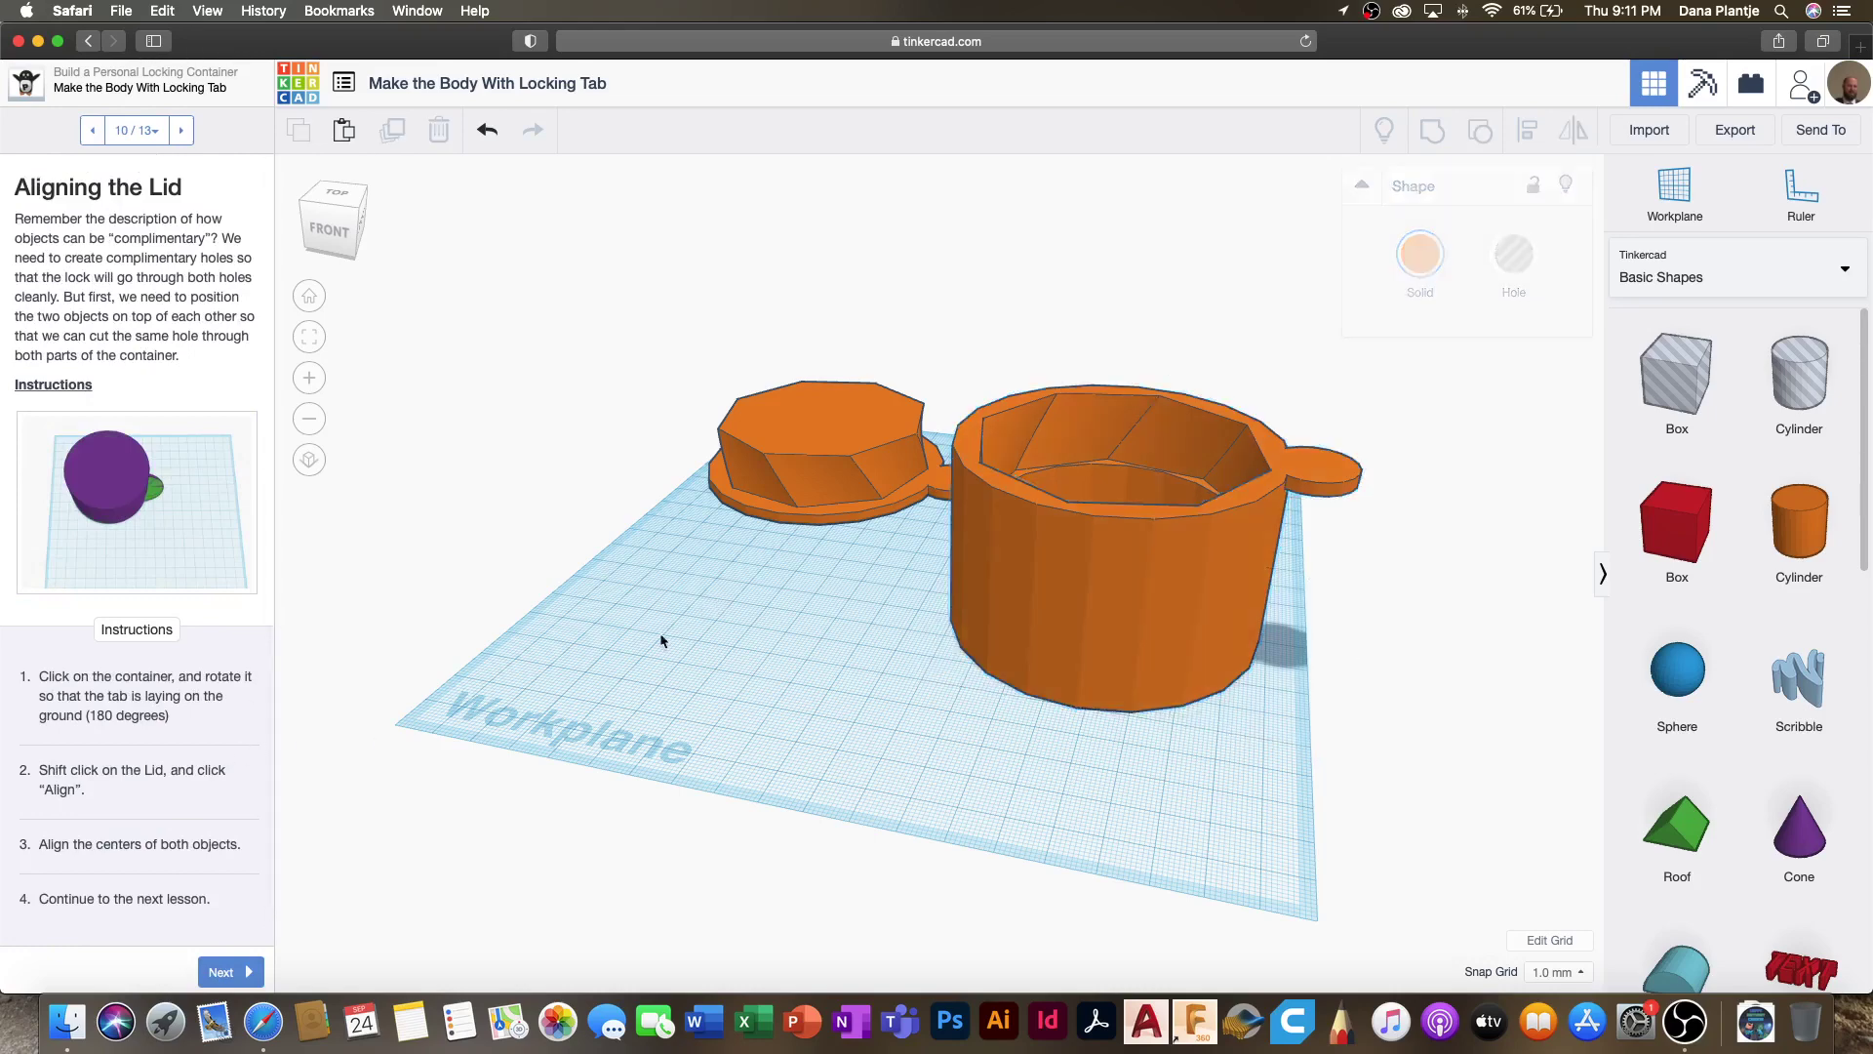
Step: Flip the container upside down by 180°, and turn it -180° horizontally so the tab points right on the workplane
left_click(1046, 578)
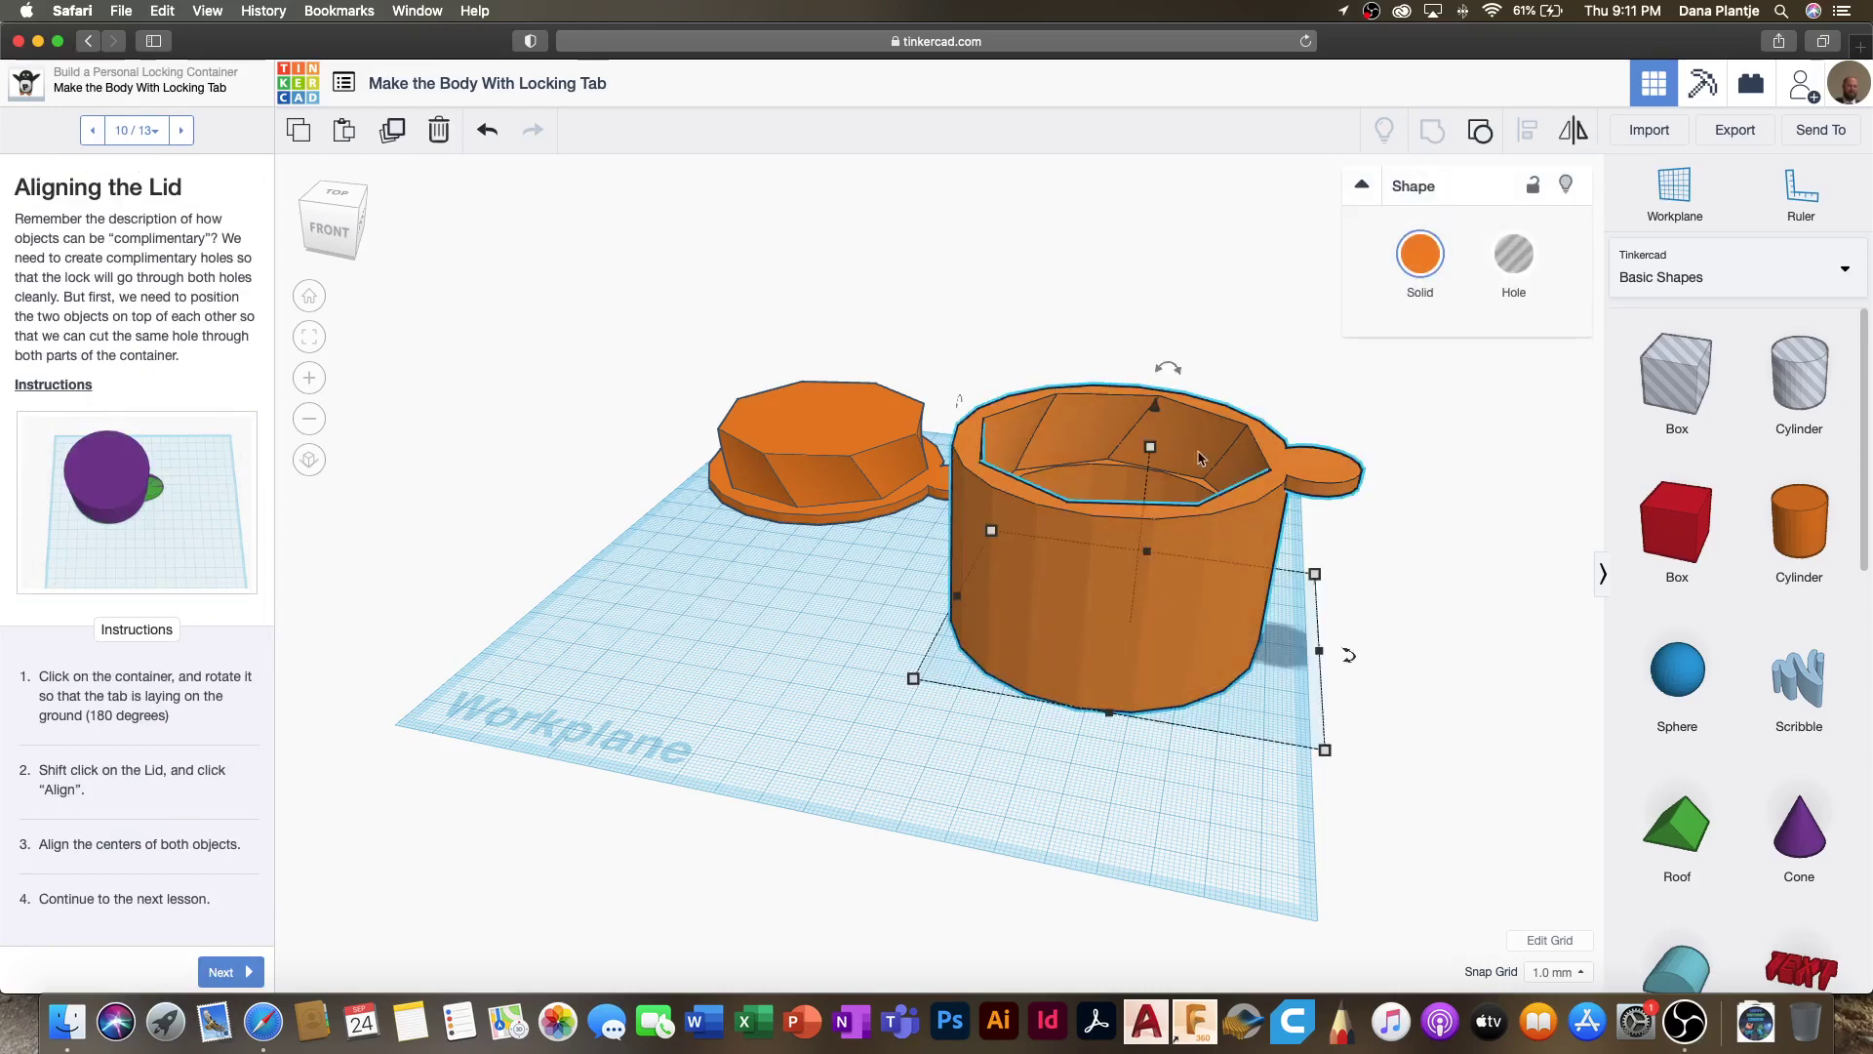
left_click_drag(1175, 368, 1159, 602)
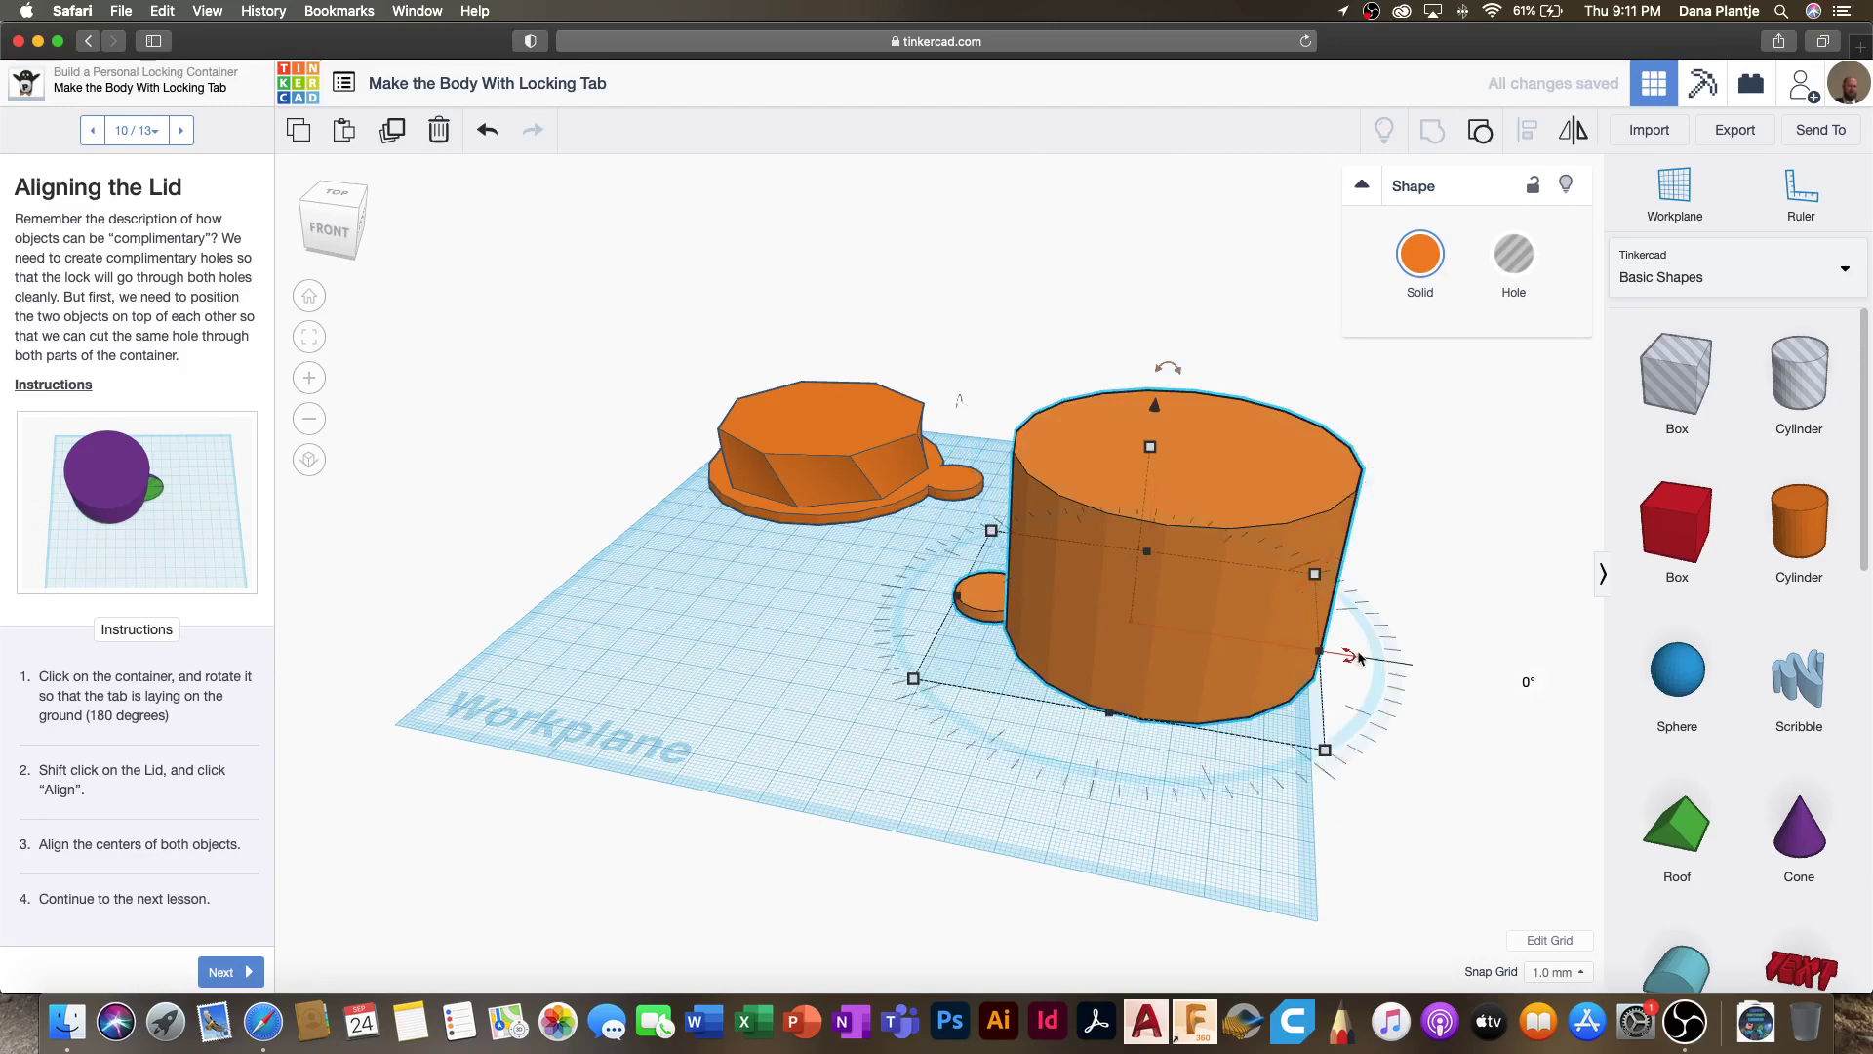
left_click_drag(1351, 659, 923, 594)
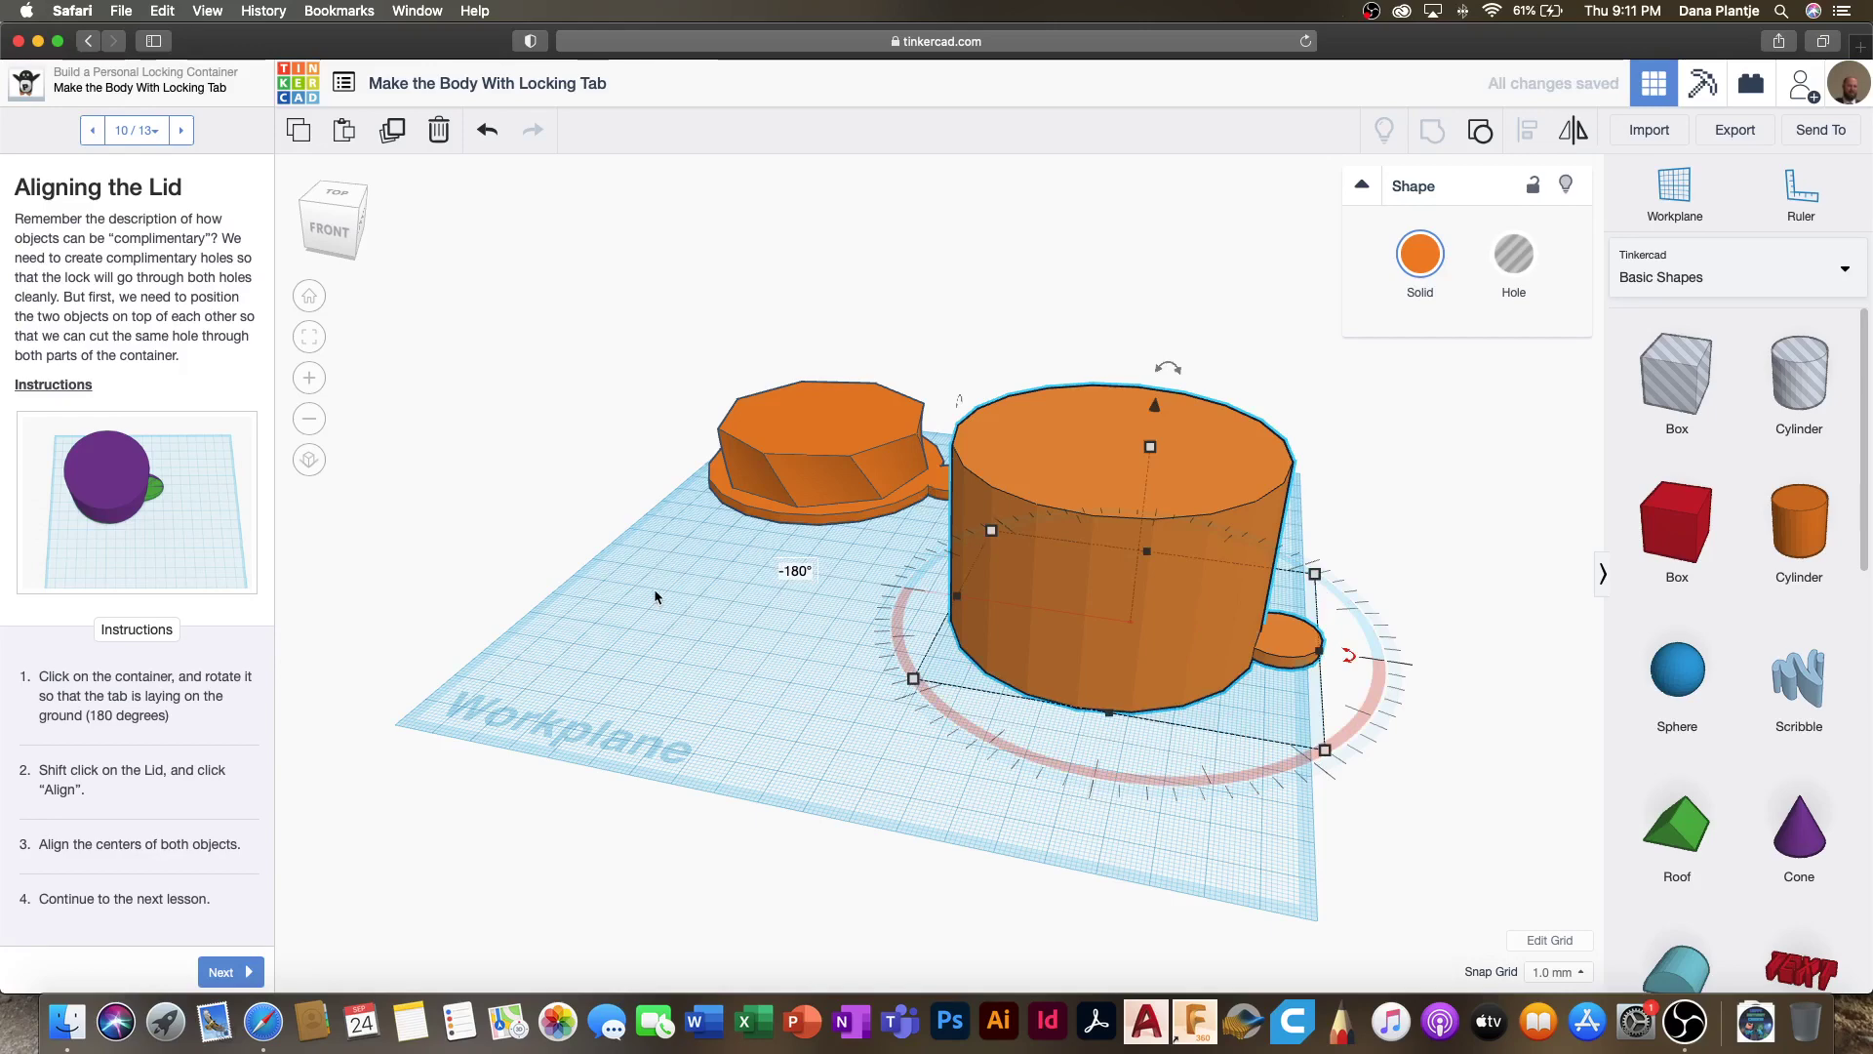
Step: Align the upside-down container and the lid on their shared centre in both horizontal directions
left_click_drag(658, 438, 1166, 720)
key("l")
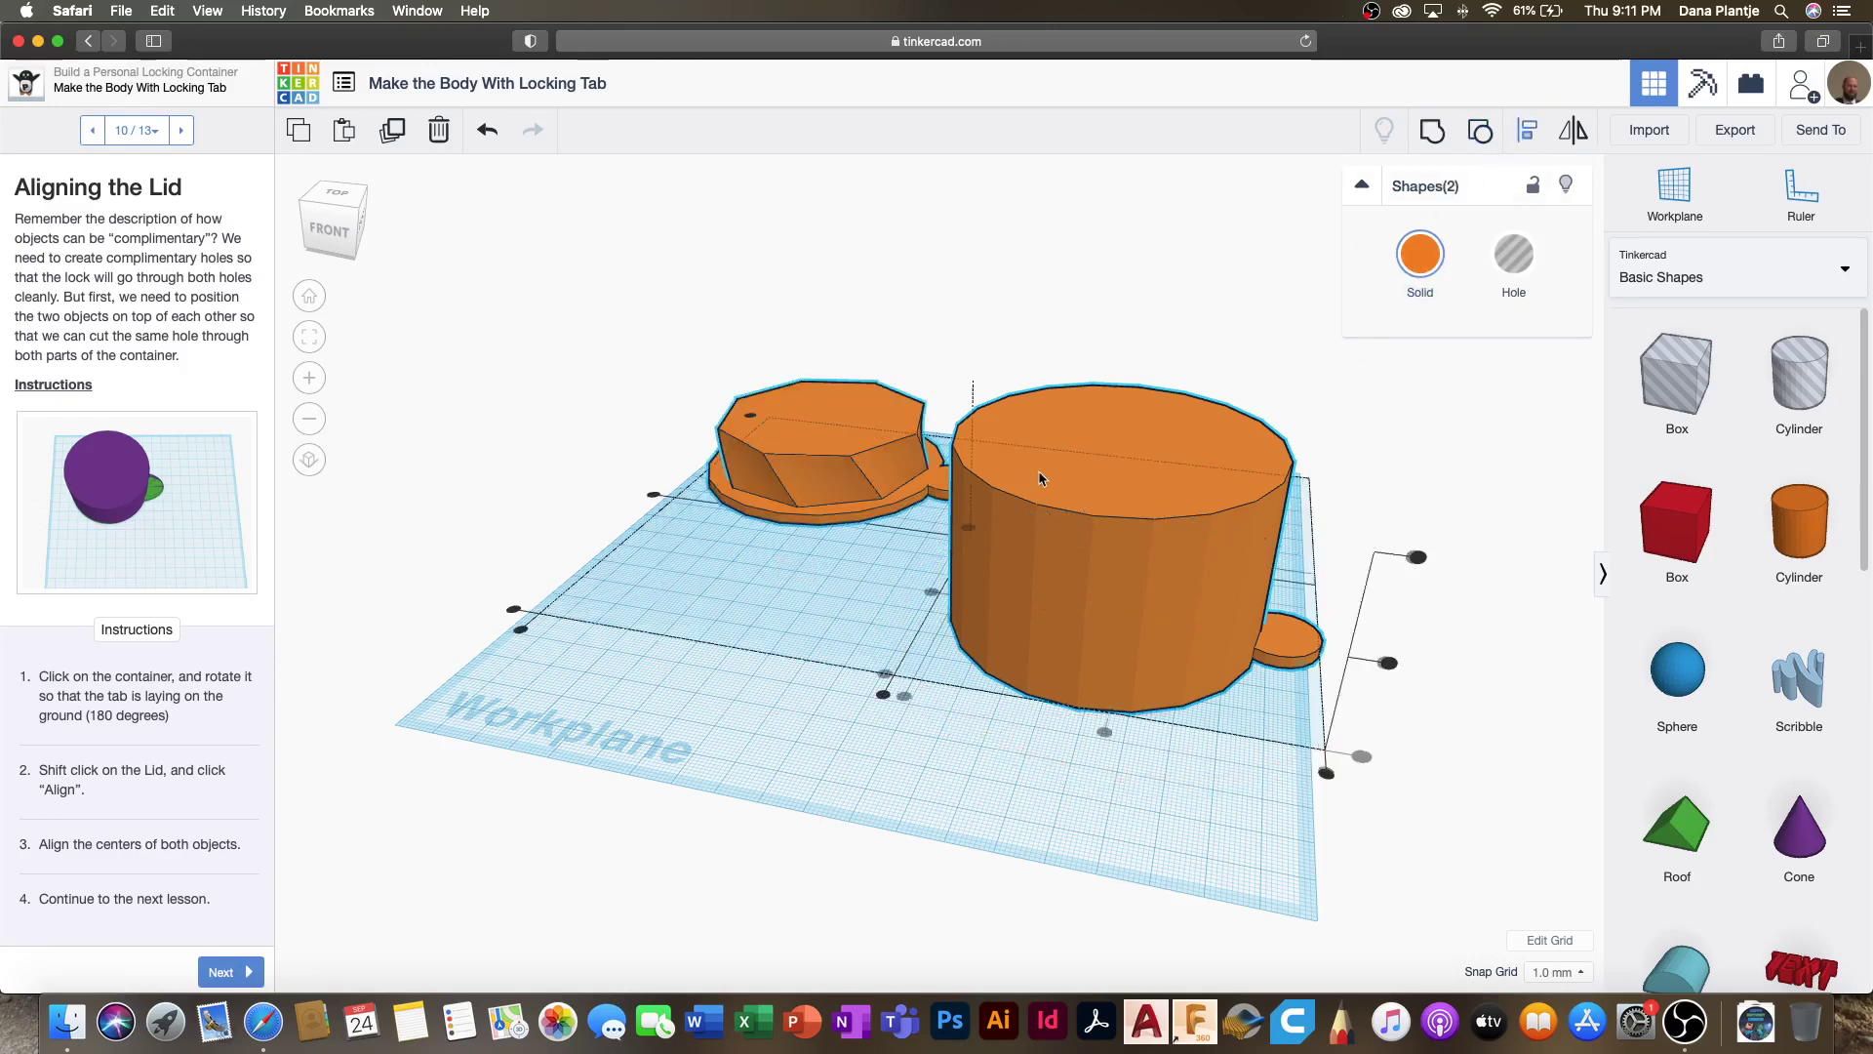
left_click(883, 694)
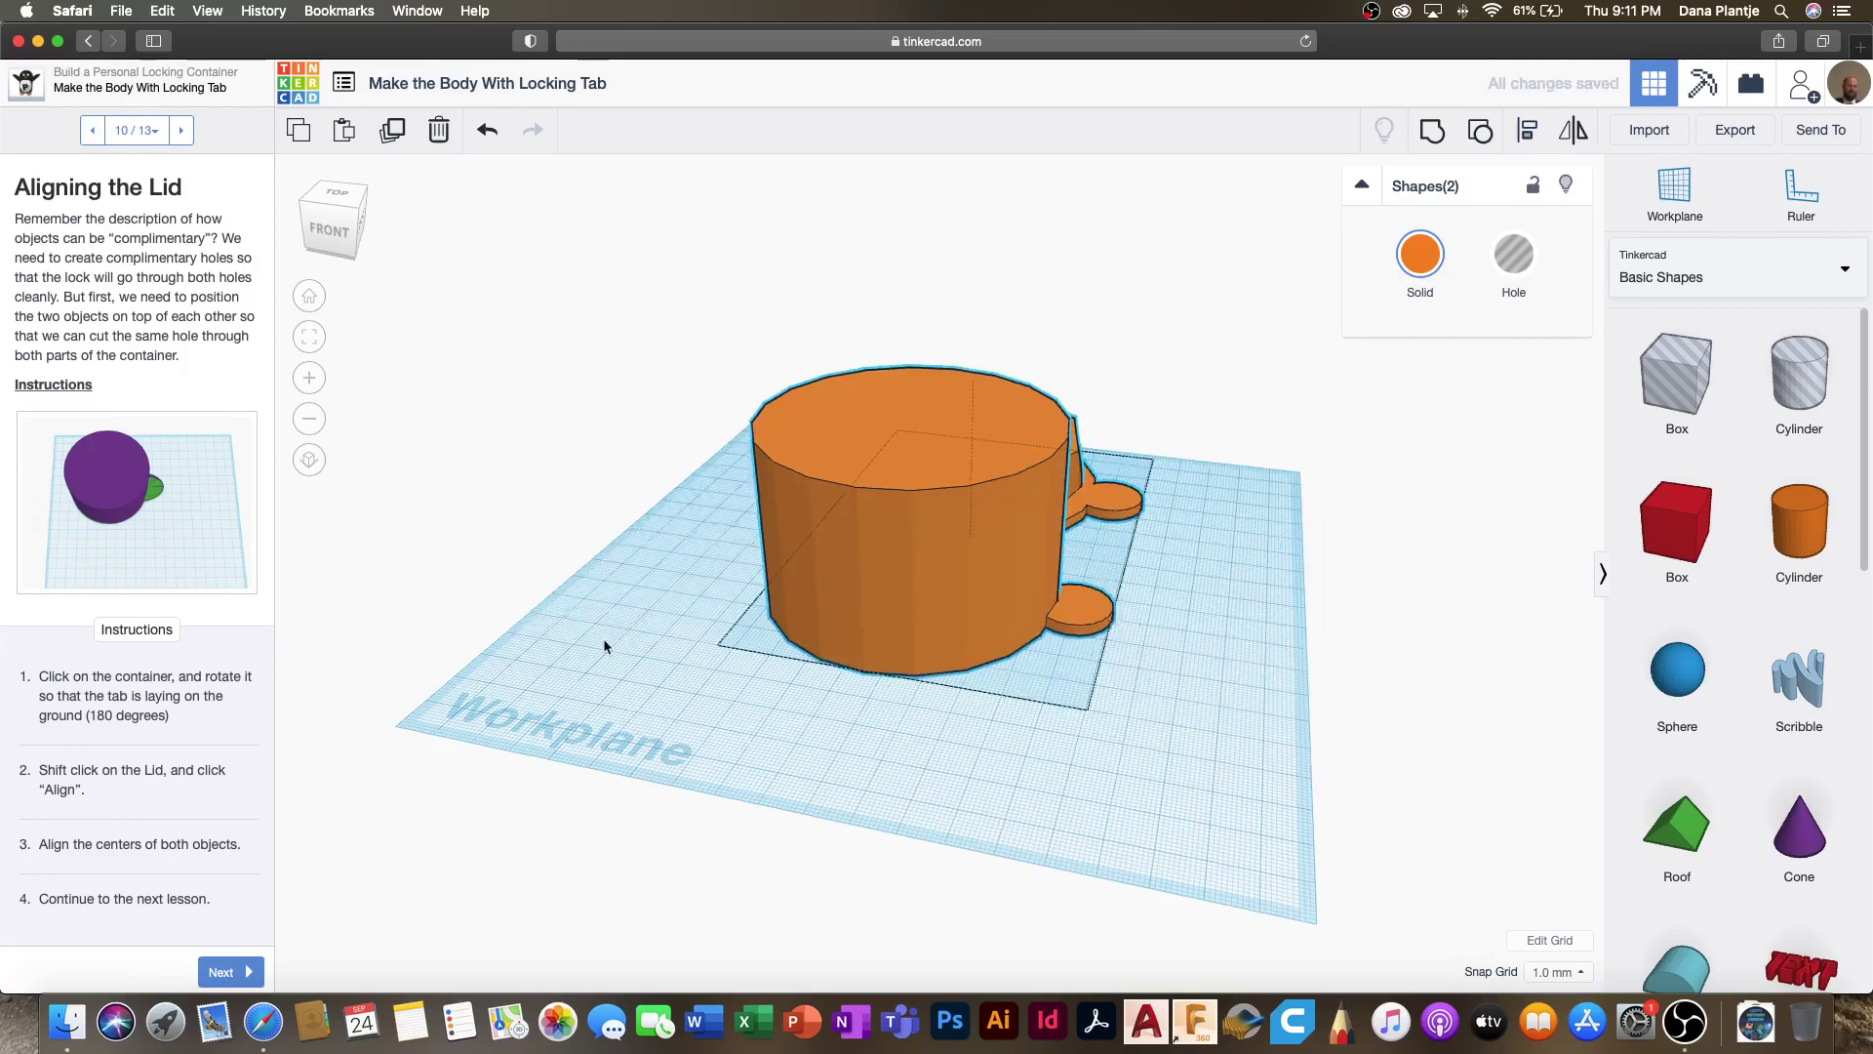
right_click_drag(601, 634, 805, 667)
left_click(739, 610)
right_click_drag(956, 749, 672, 703)
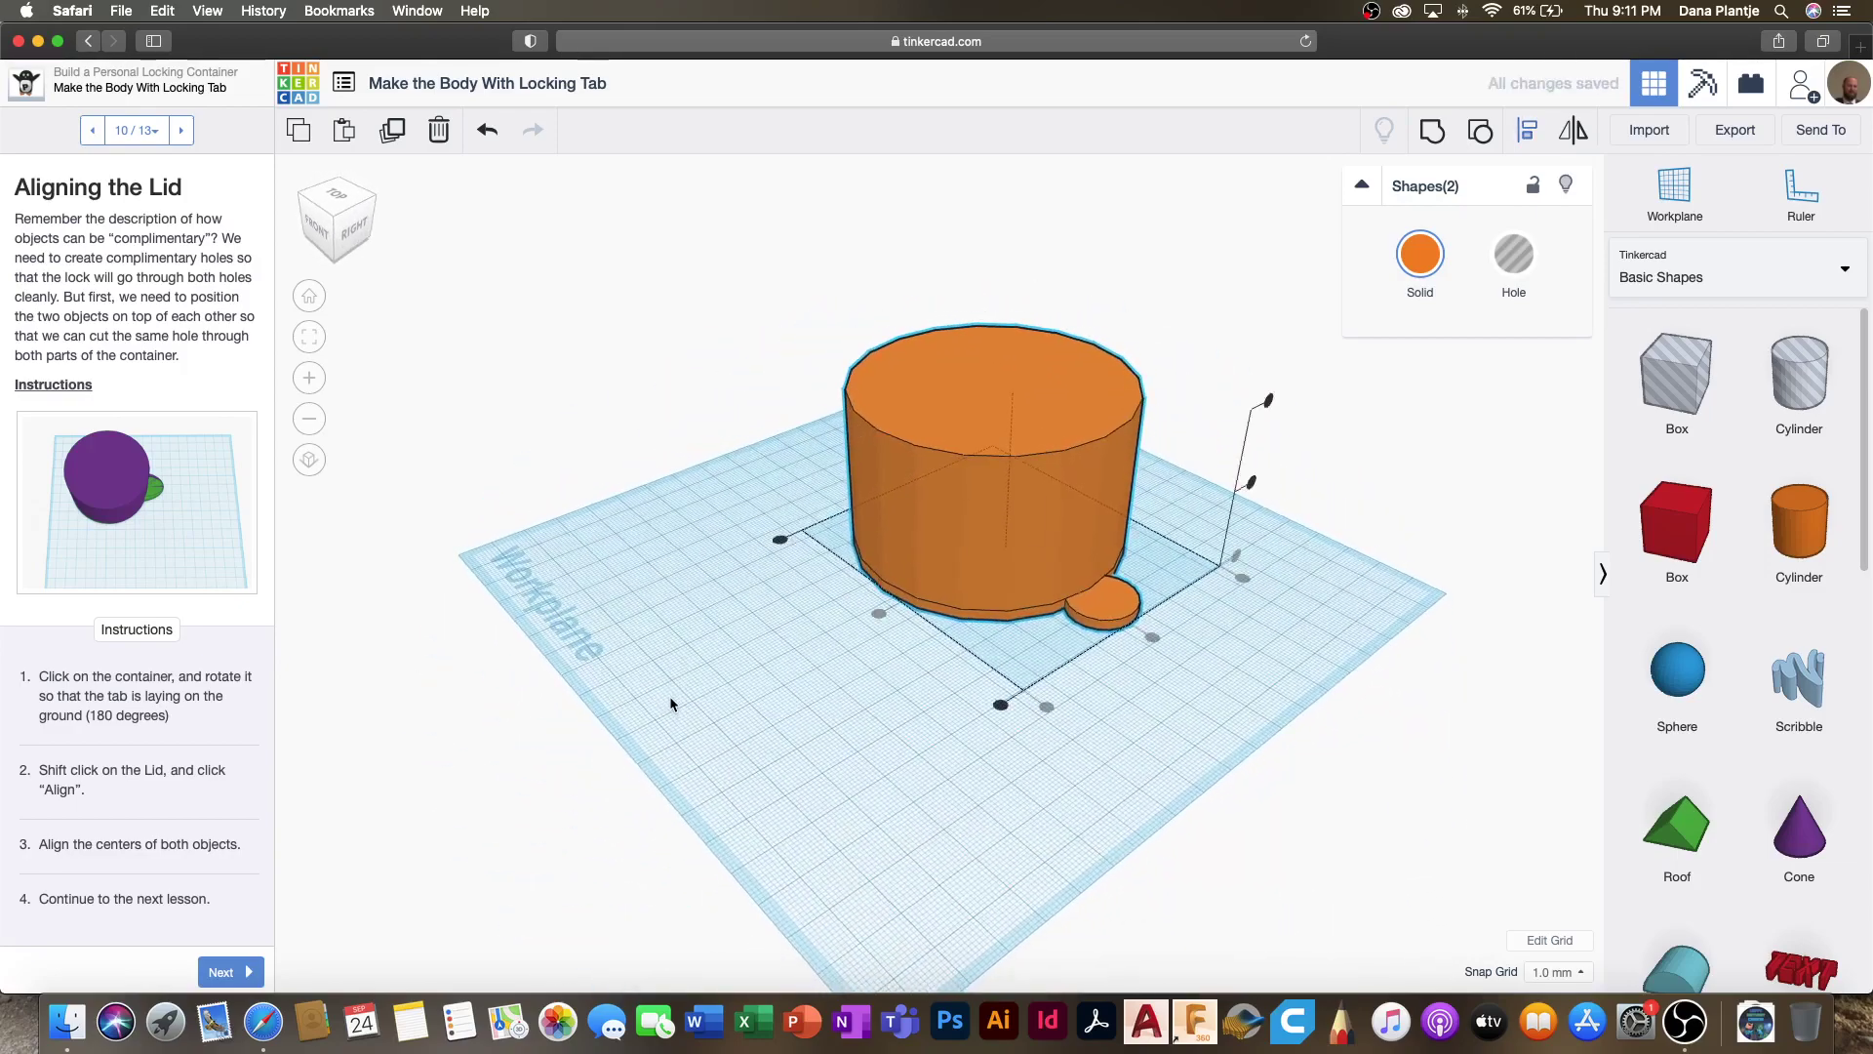
left_click(792, 730)
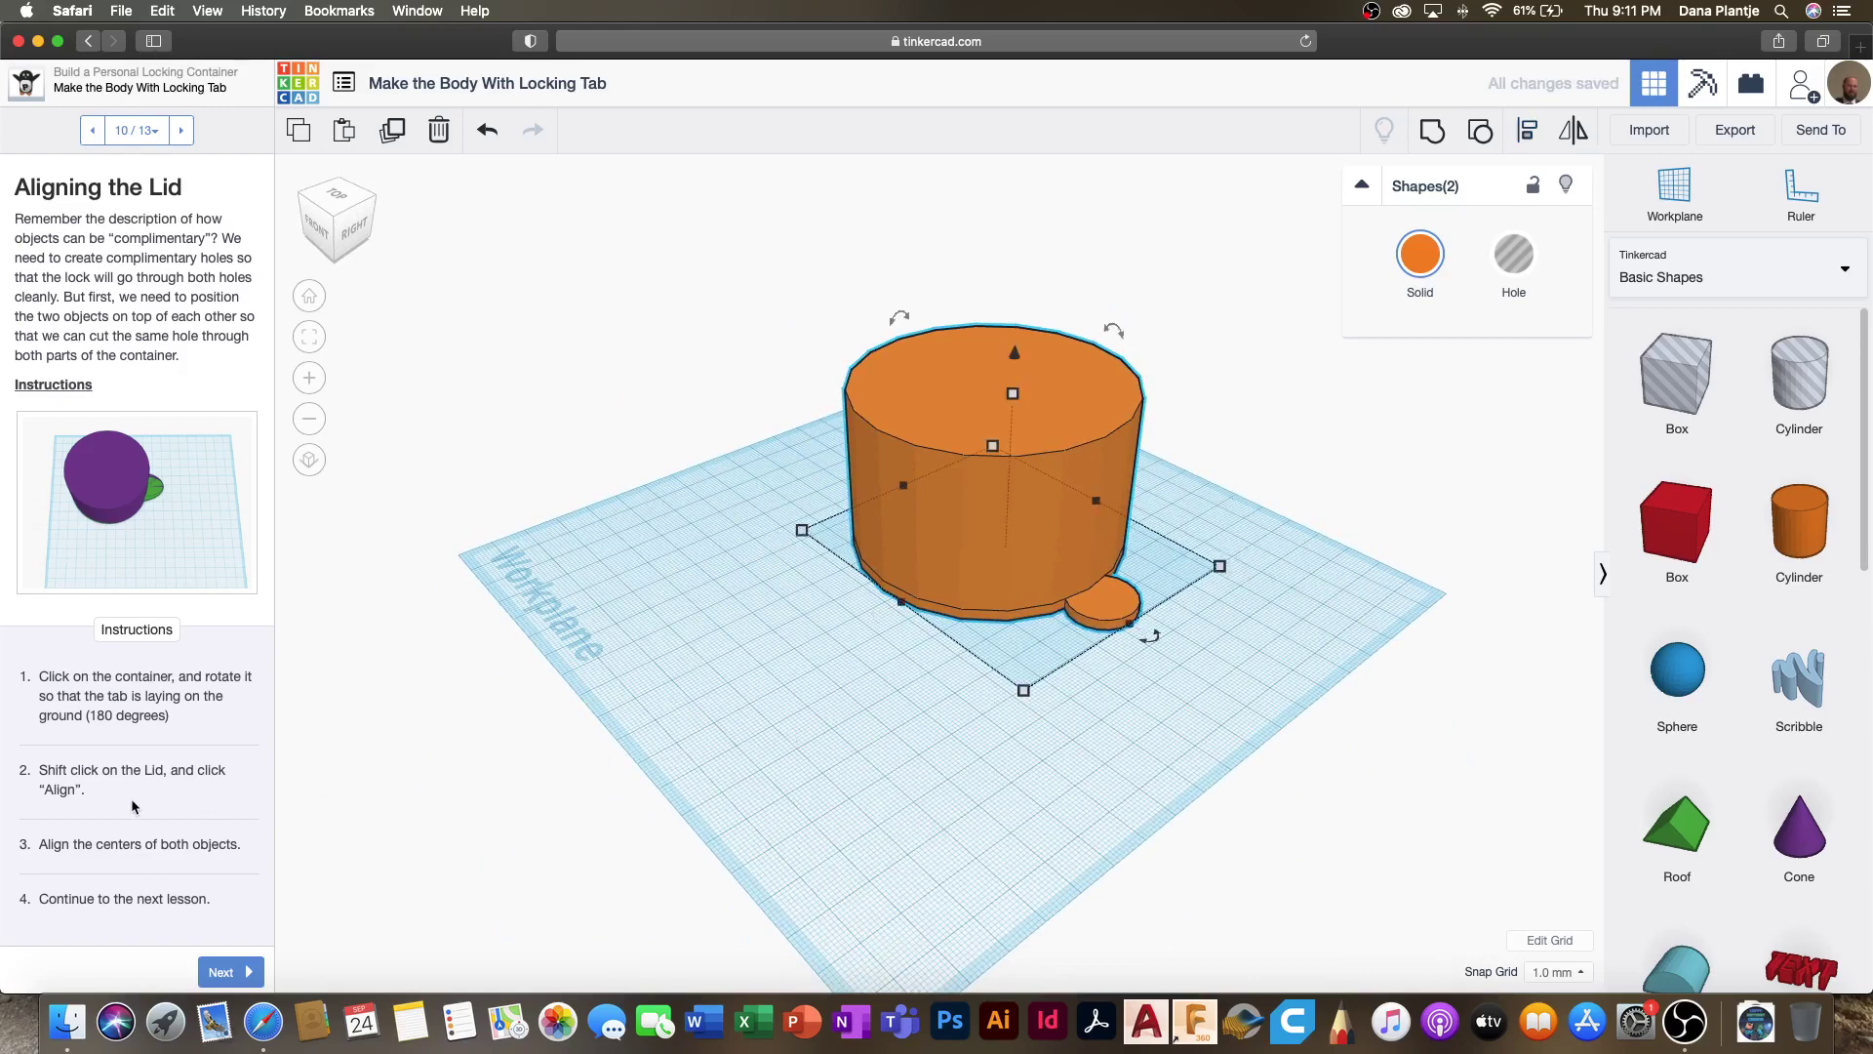
Step: Advance the project instructions to step 11 and review how to cut the locking holes
scroll(134, 805, "down", 1)
left_click(221, 972)
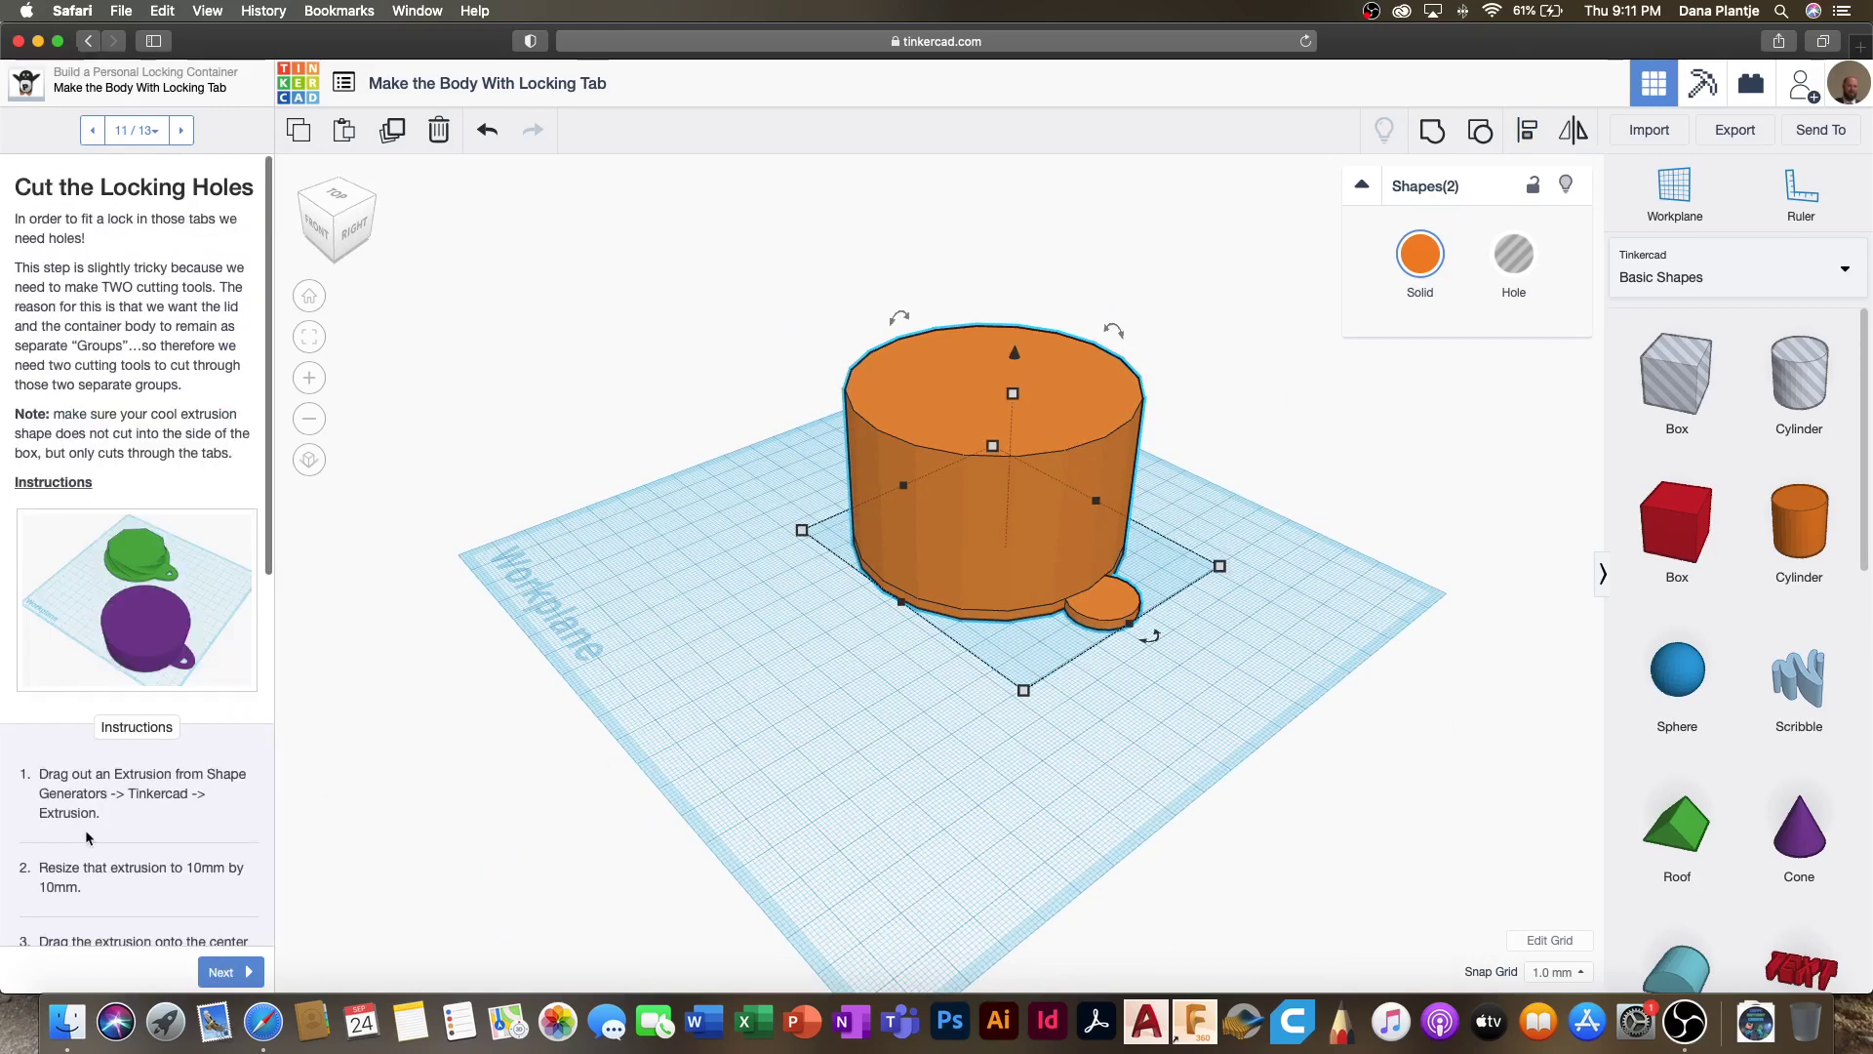
scroll(88, 837, "down", 4)
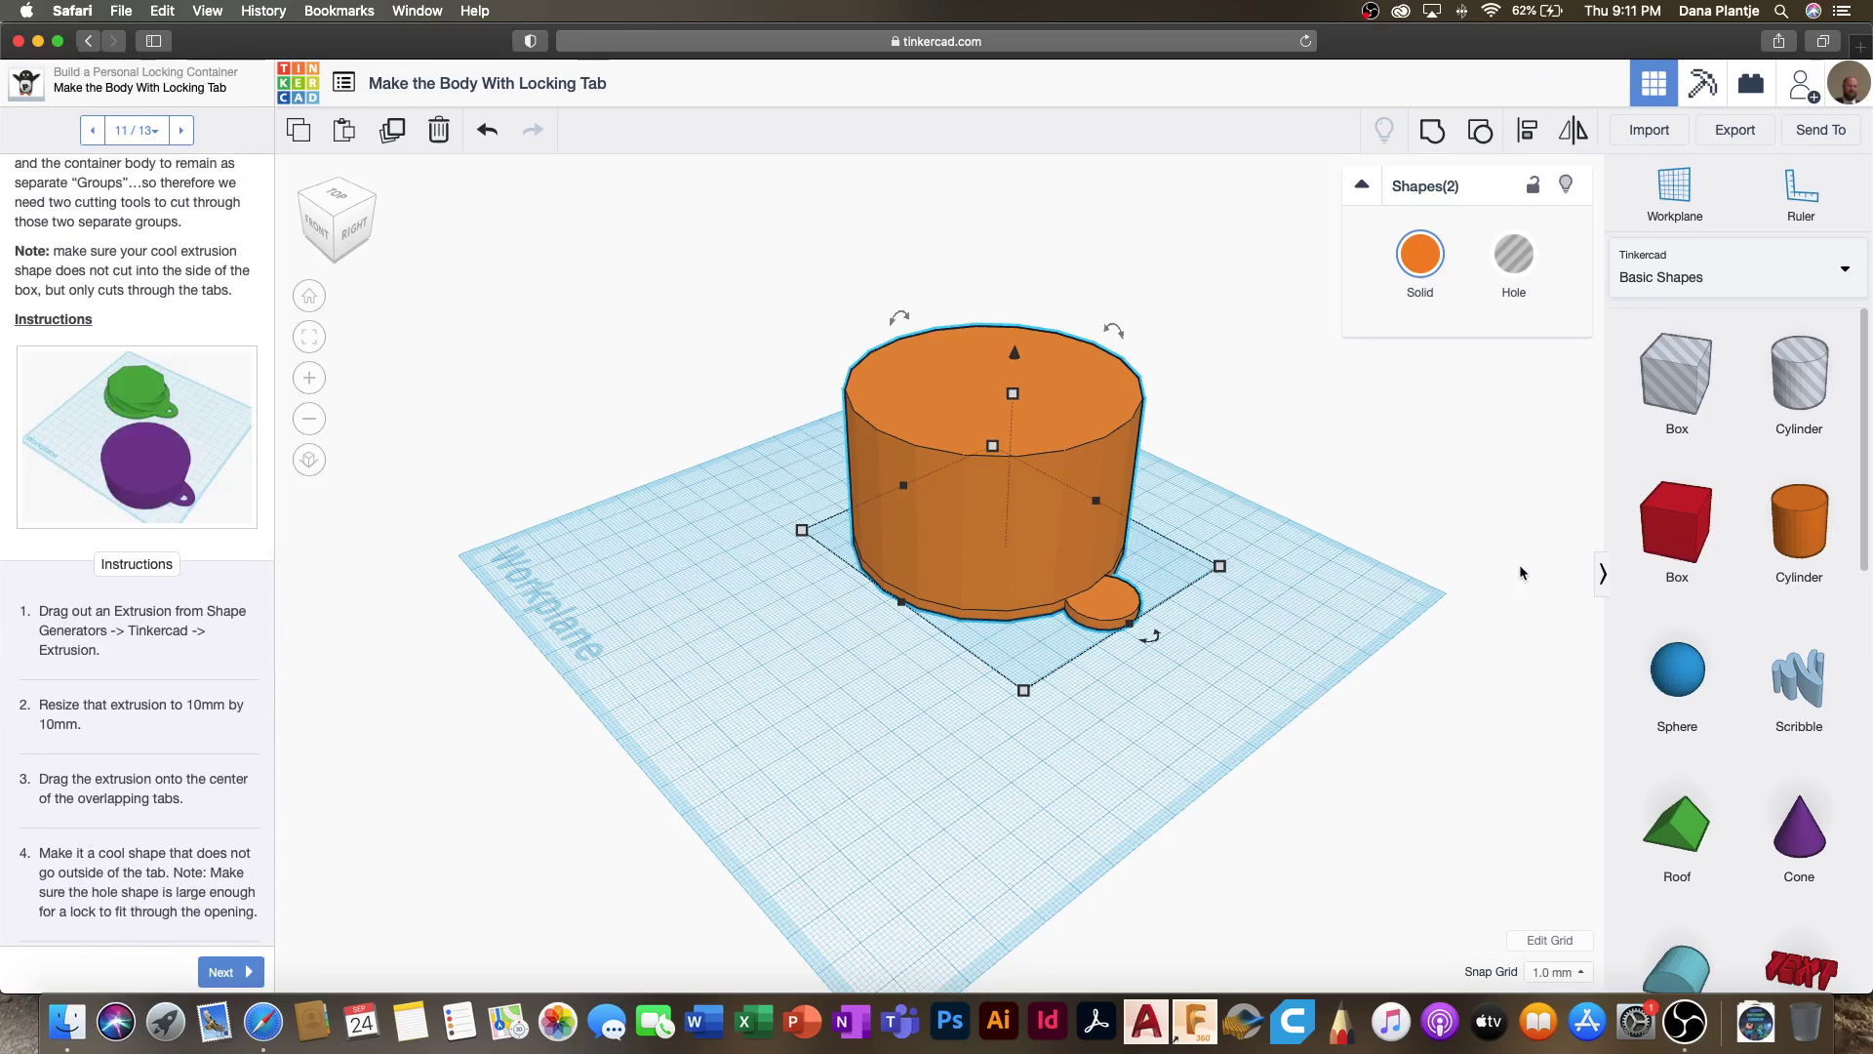
left_click(1651, 278)
left_click(1656, 517)
left_click_drag(1685, 385, 1005, 739)
right_click_drag(963, 796, 977, 806)
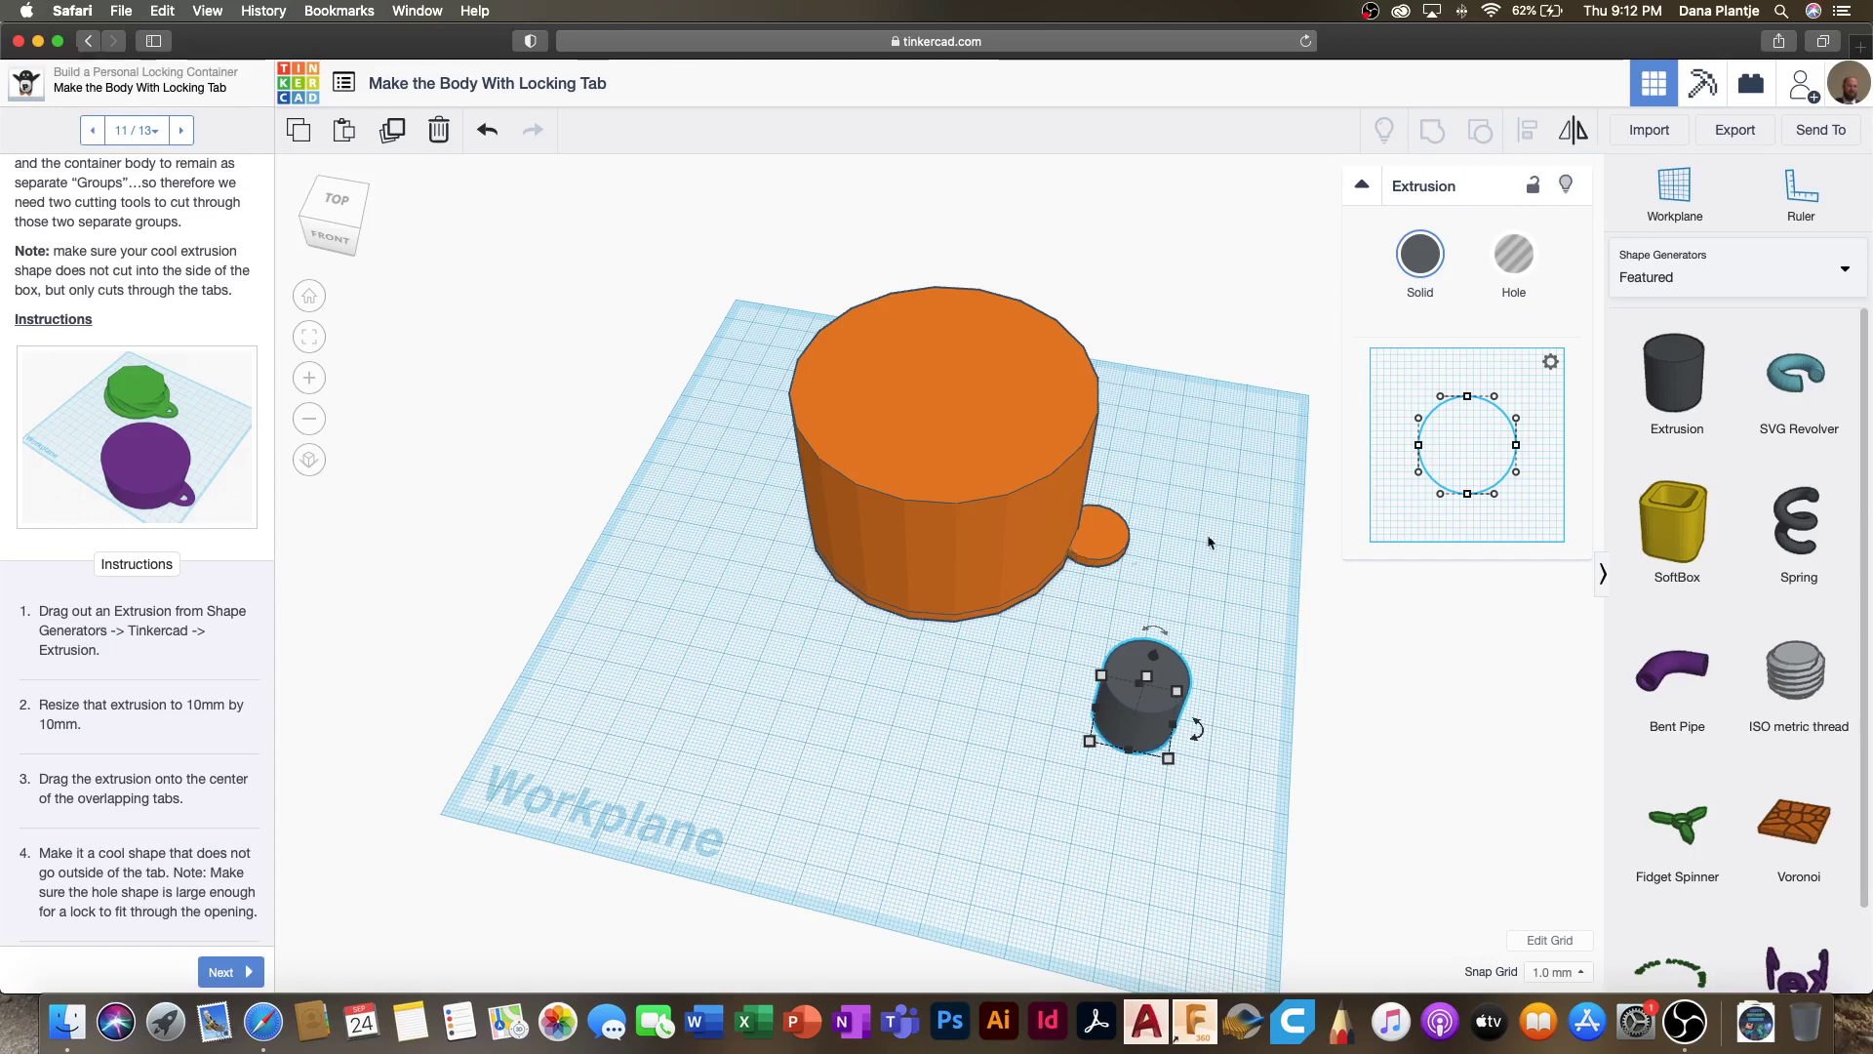
left_click_drag(1417, 449, 1446, 445)
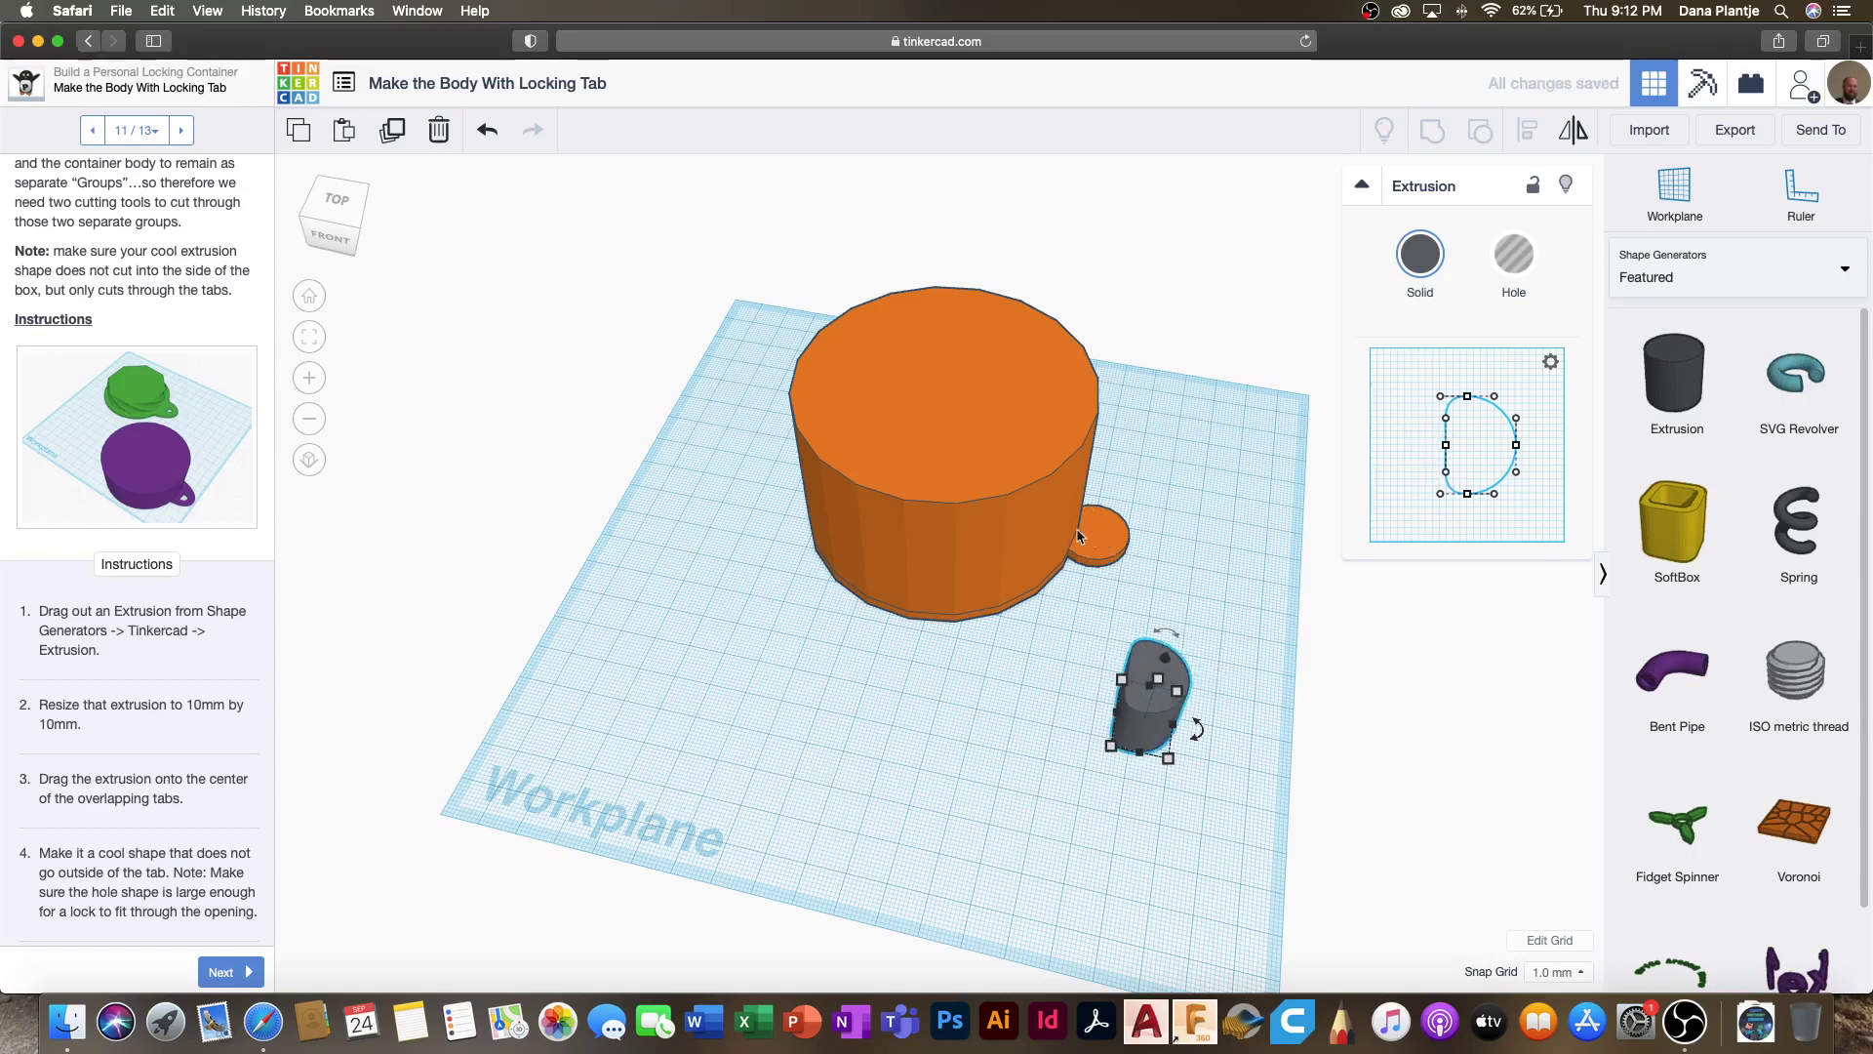
key("Delete")
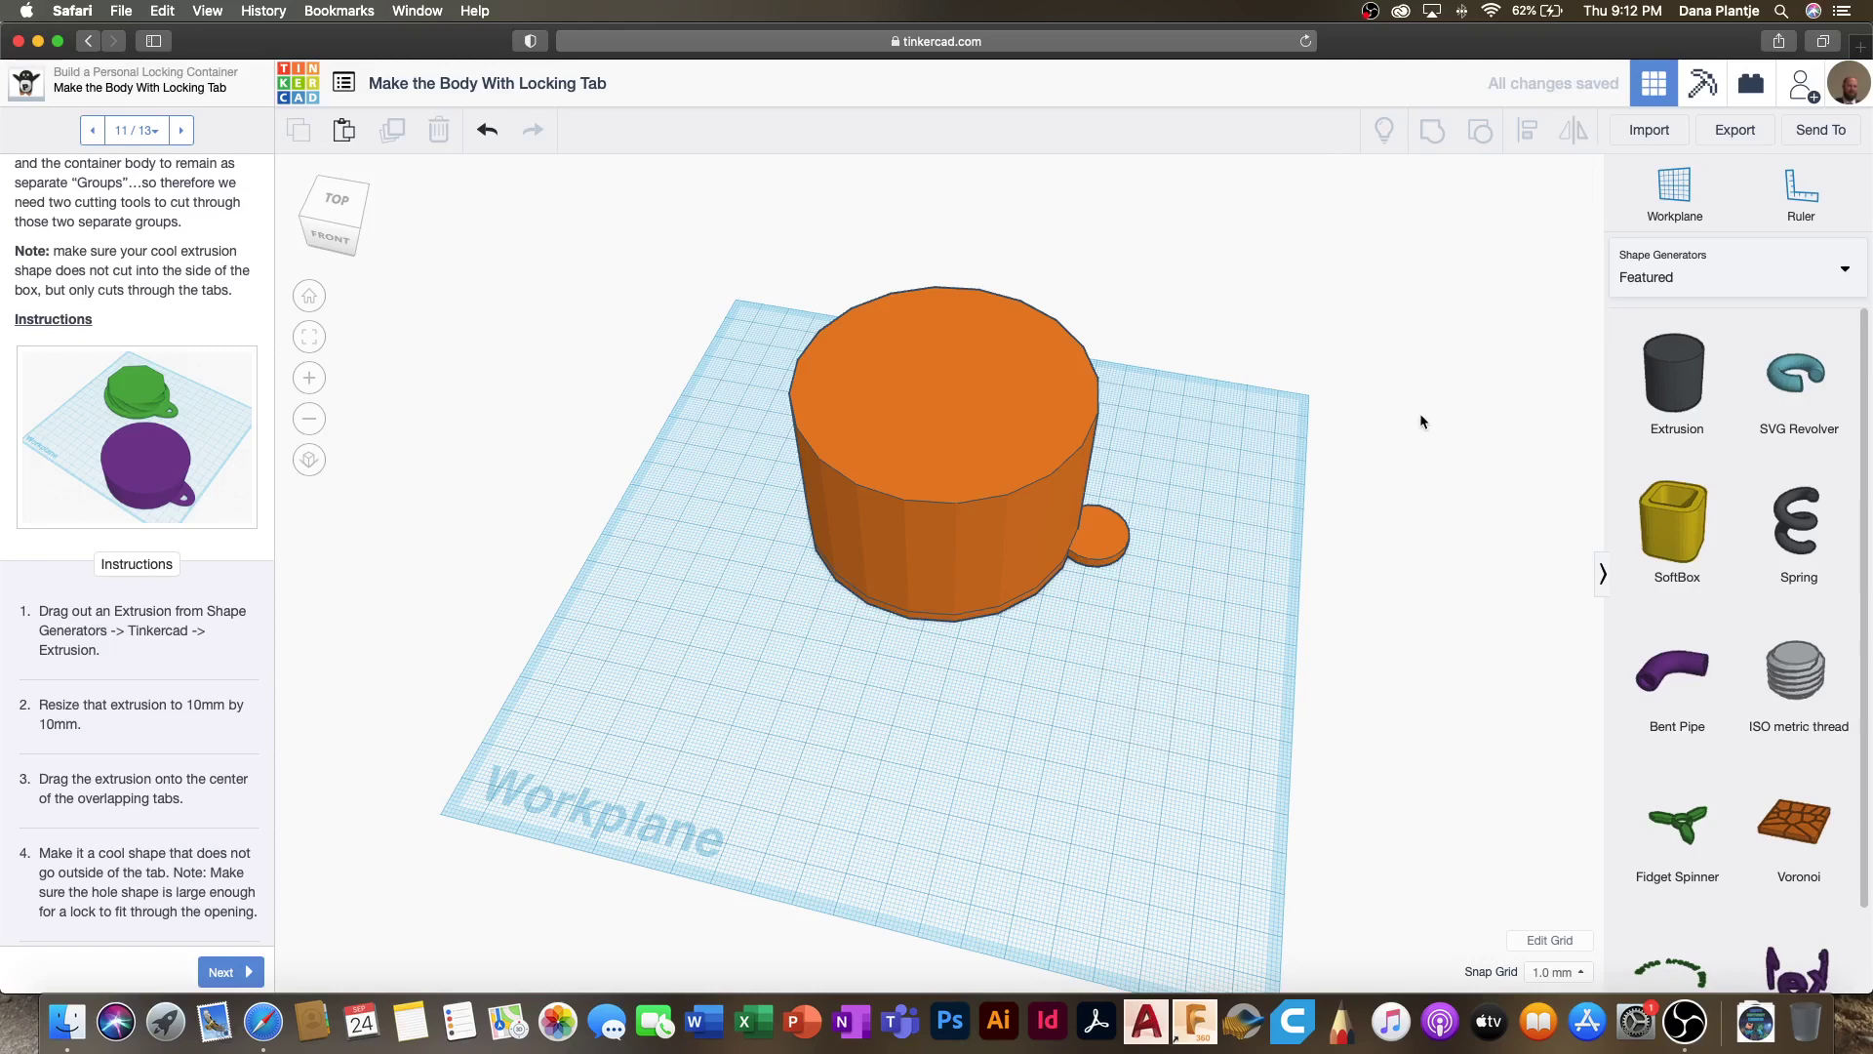
Step: Place a cylinder hole from the Basic Shapes collection on the workplane near the overlapping tabs
left_click(1668, 280)
left_click(1670, 343)
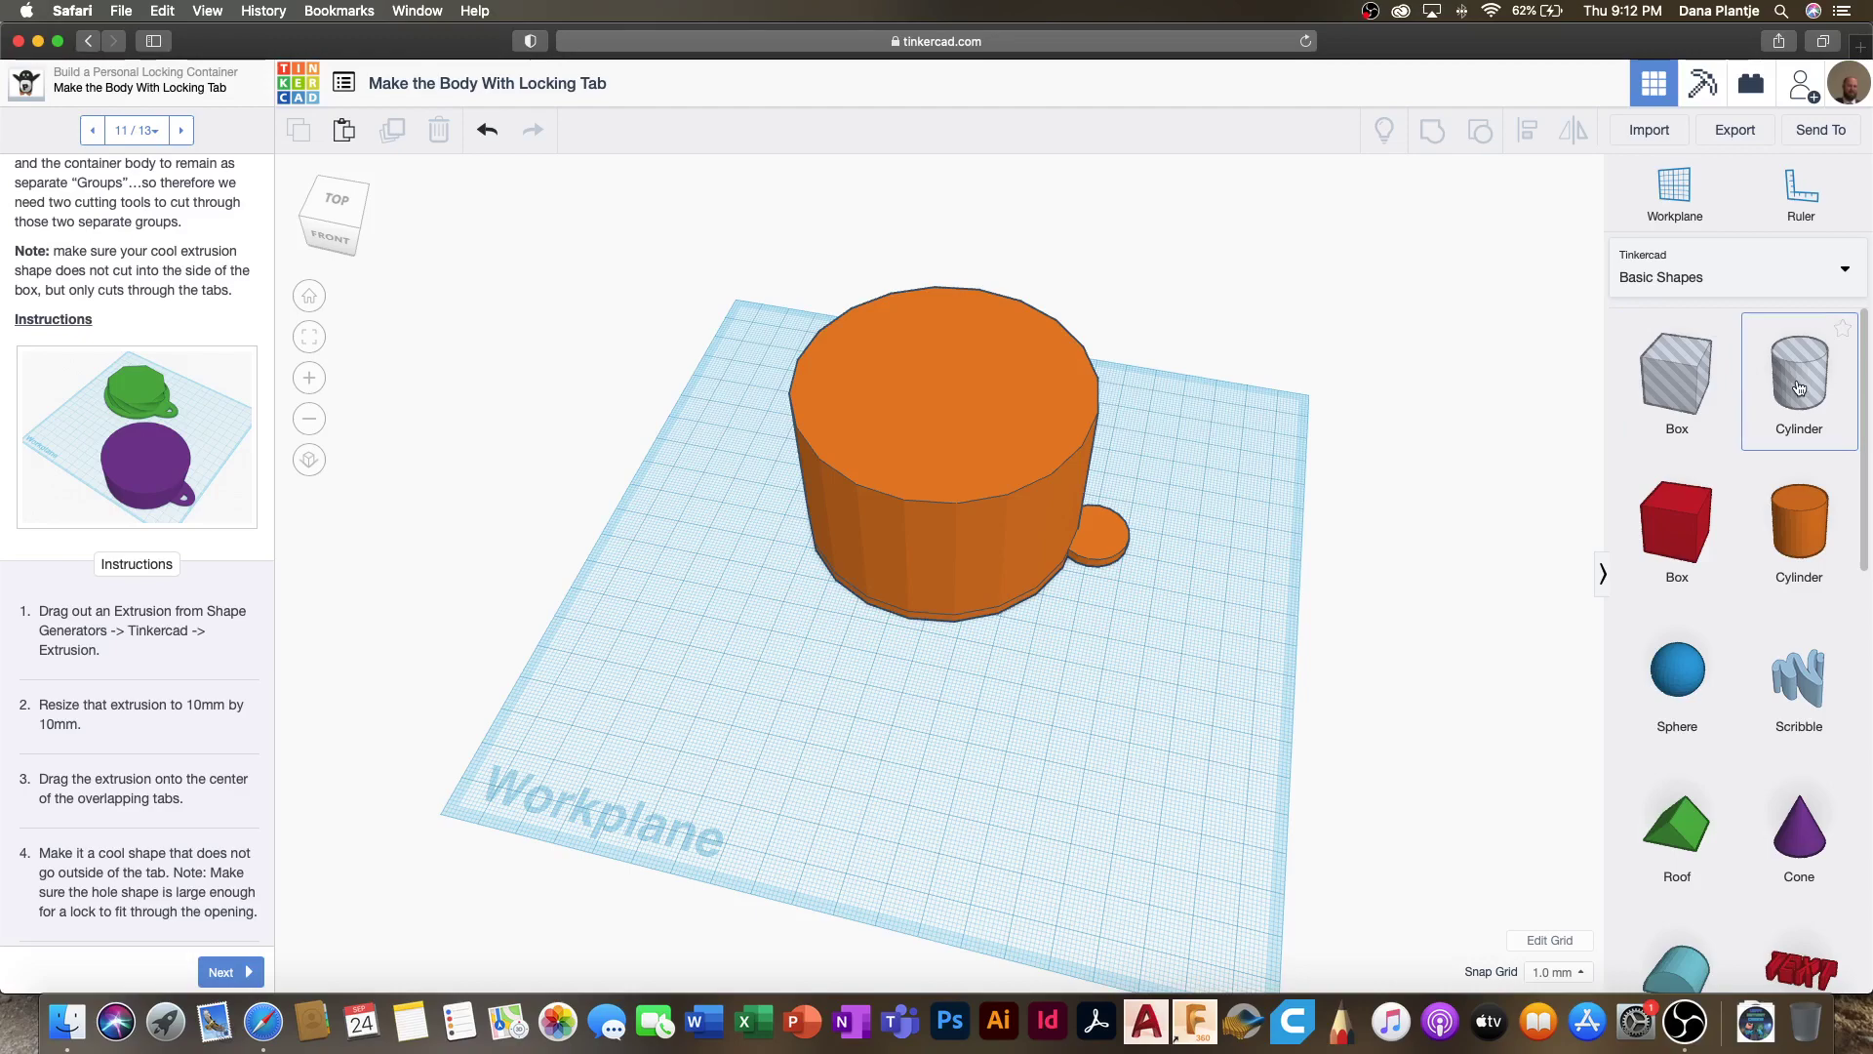
left_click_drag(1798, 387, 1112, 644)
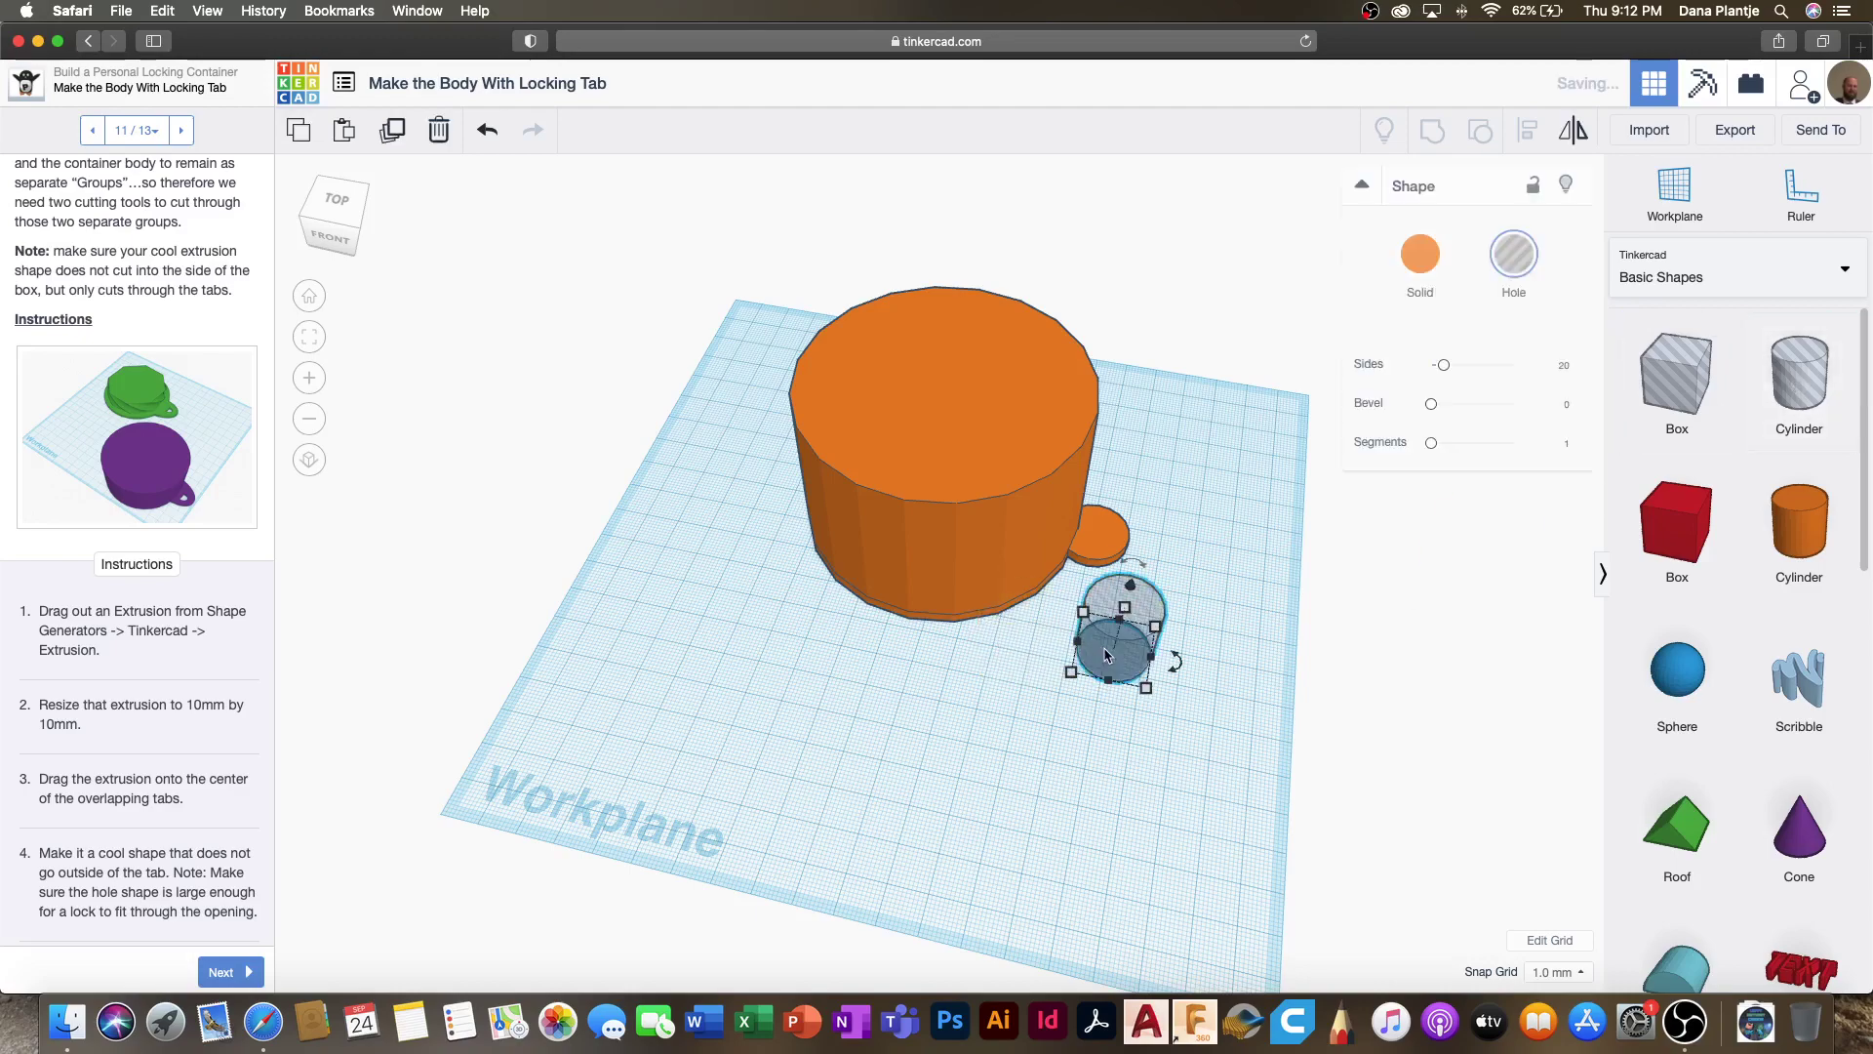
right_click_drag(1220, 597, 1005, 751)
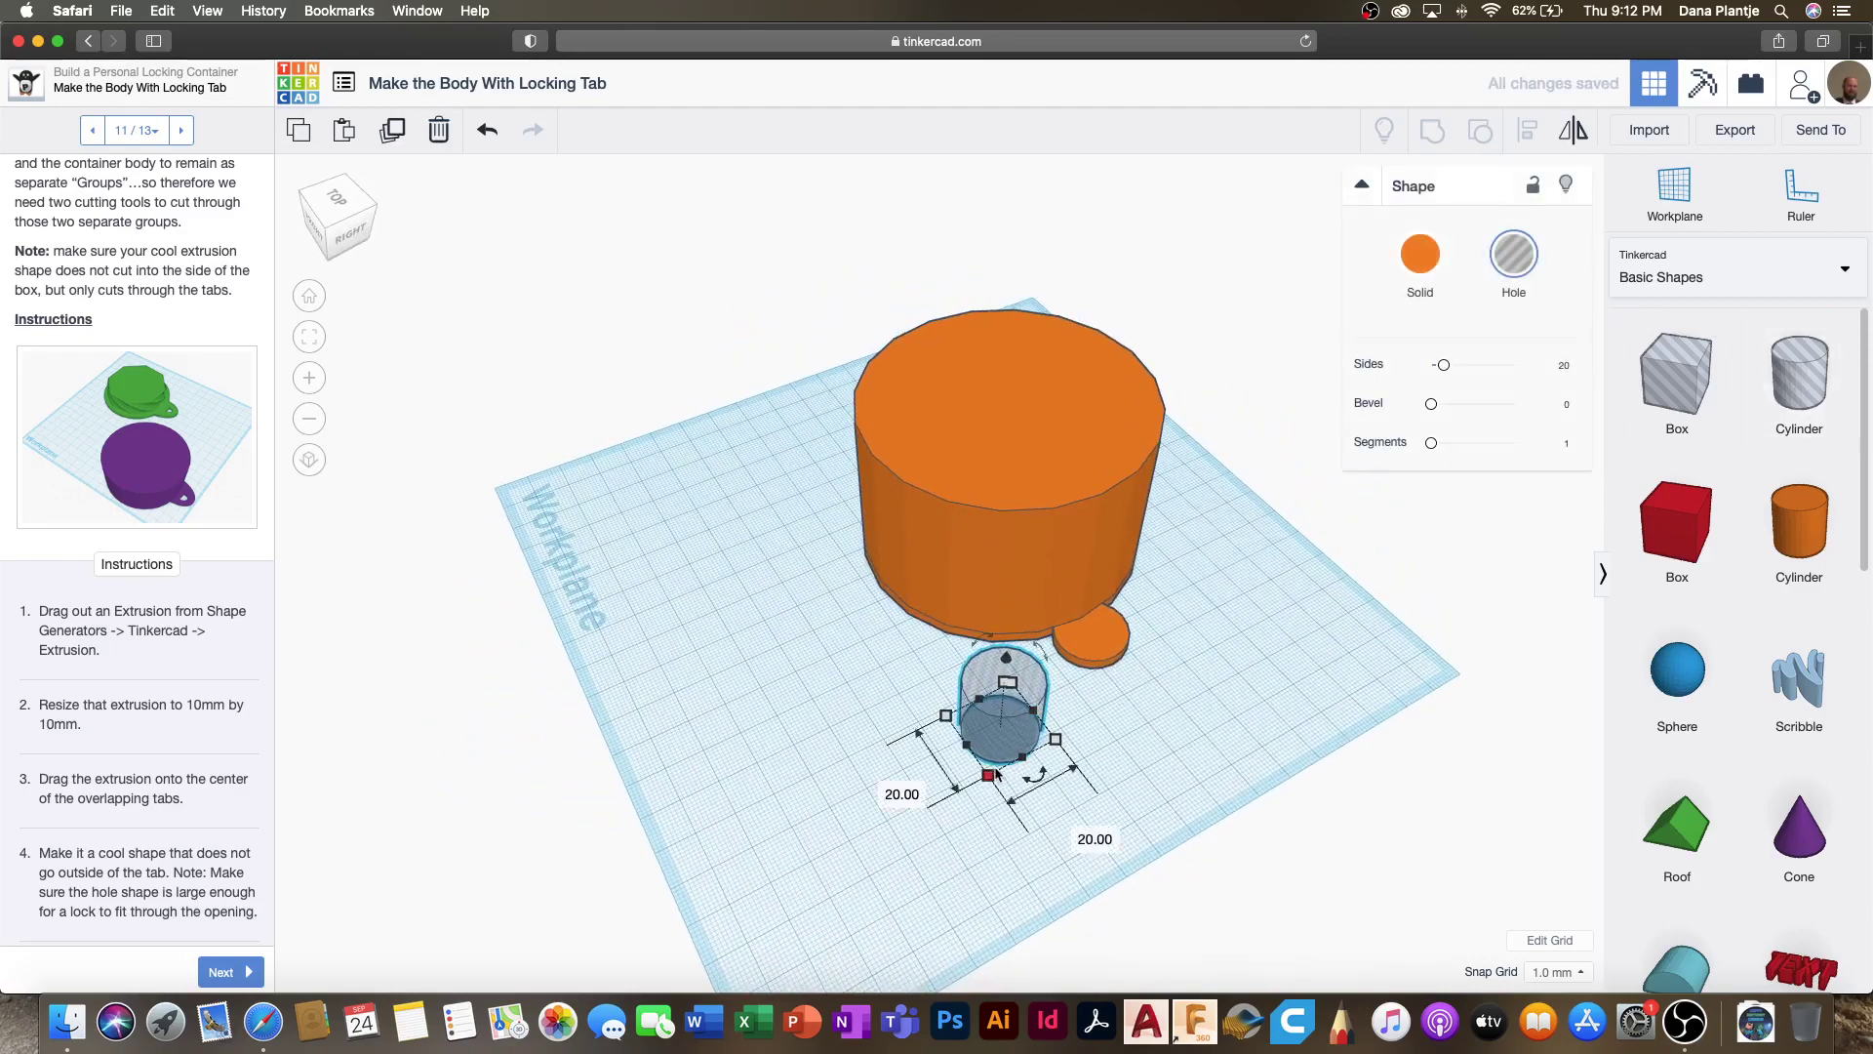
Step: Set the cylinder hole's length and width to 10 mm each
left_click(884, 787)
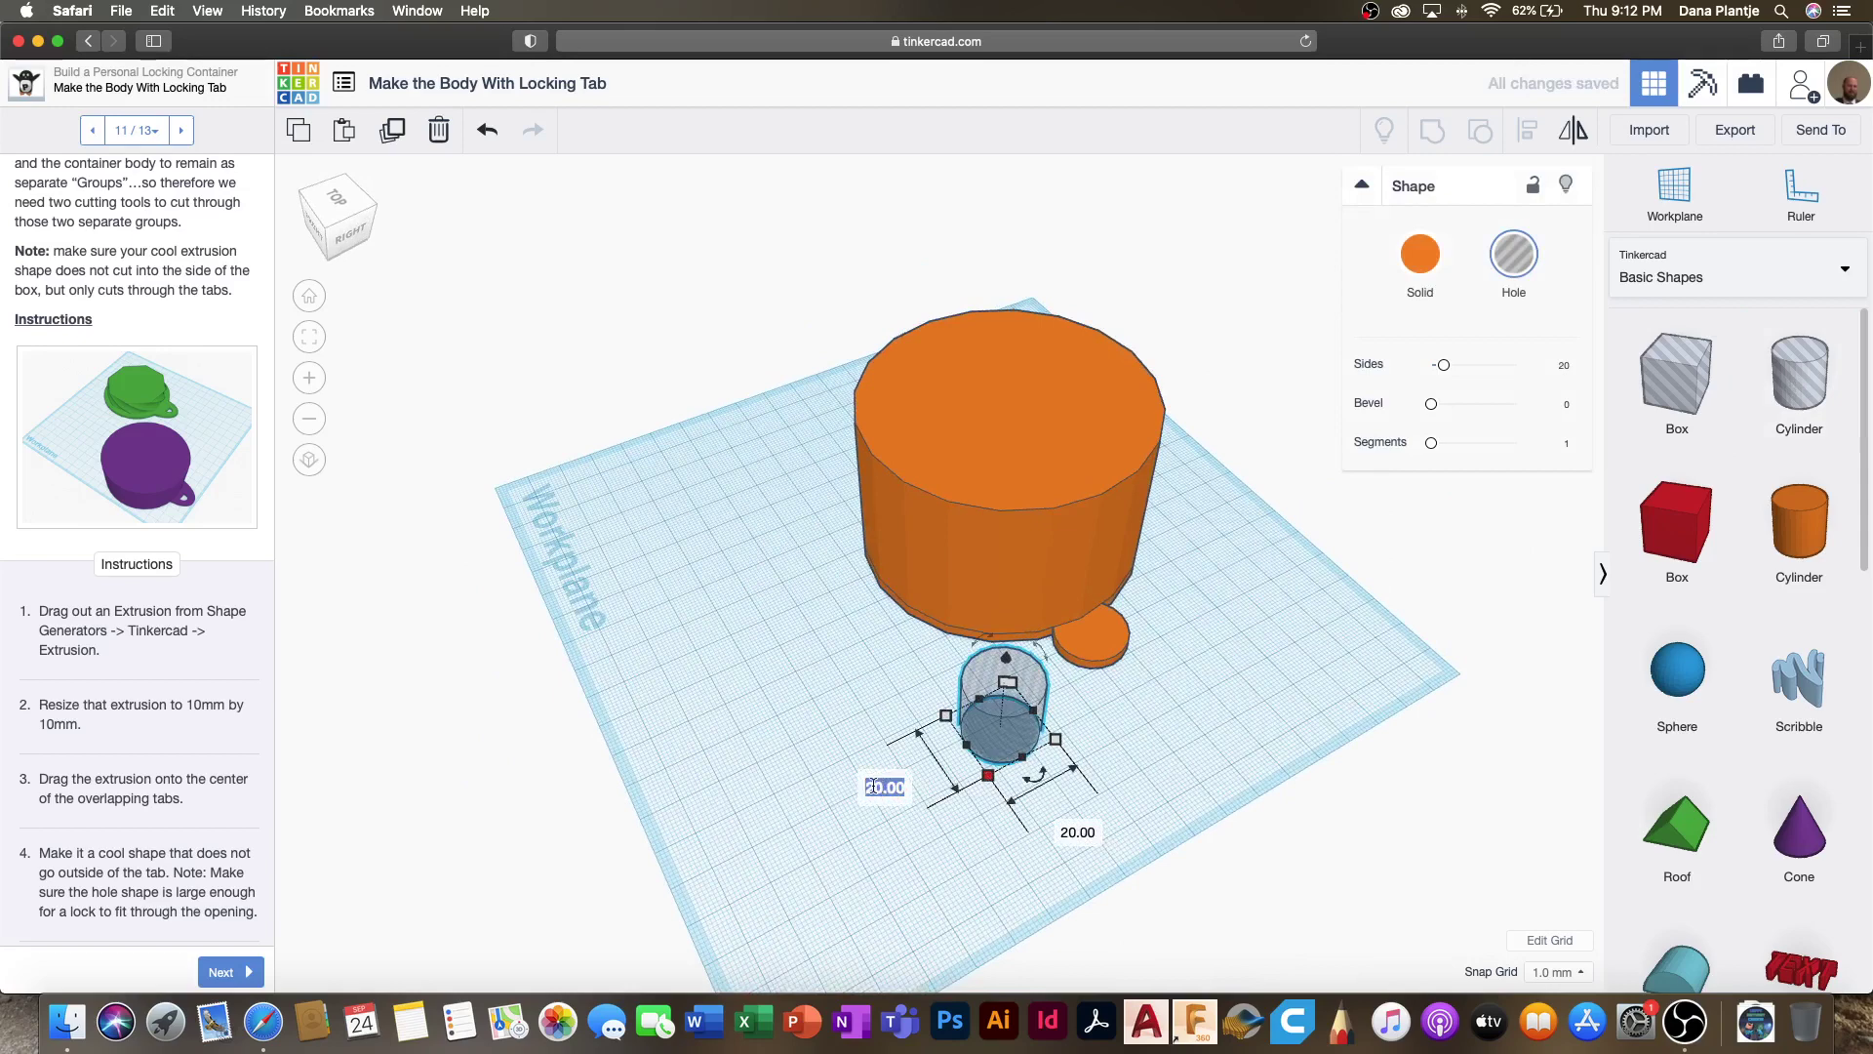
type("10")
key("Tab")
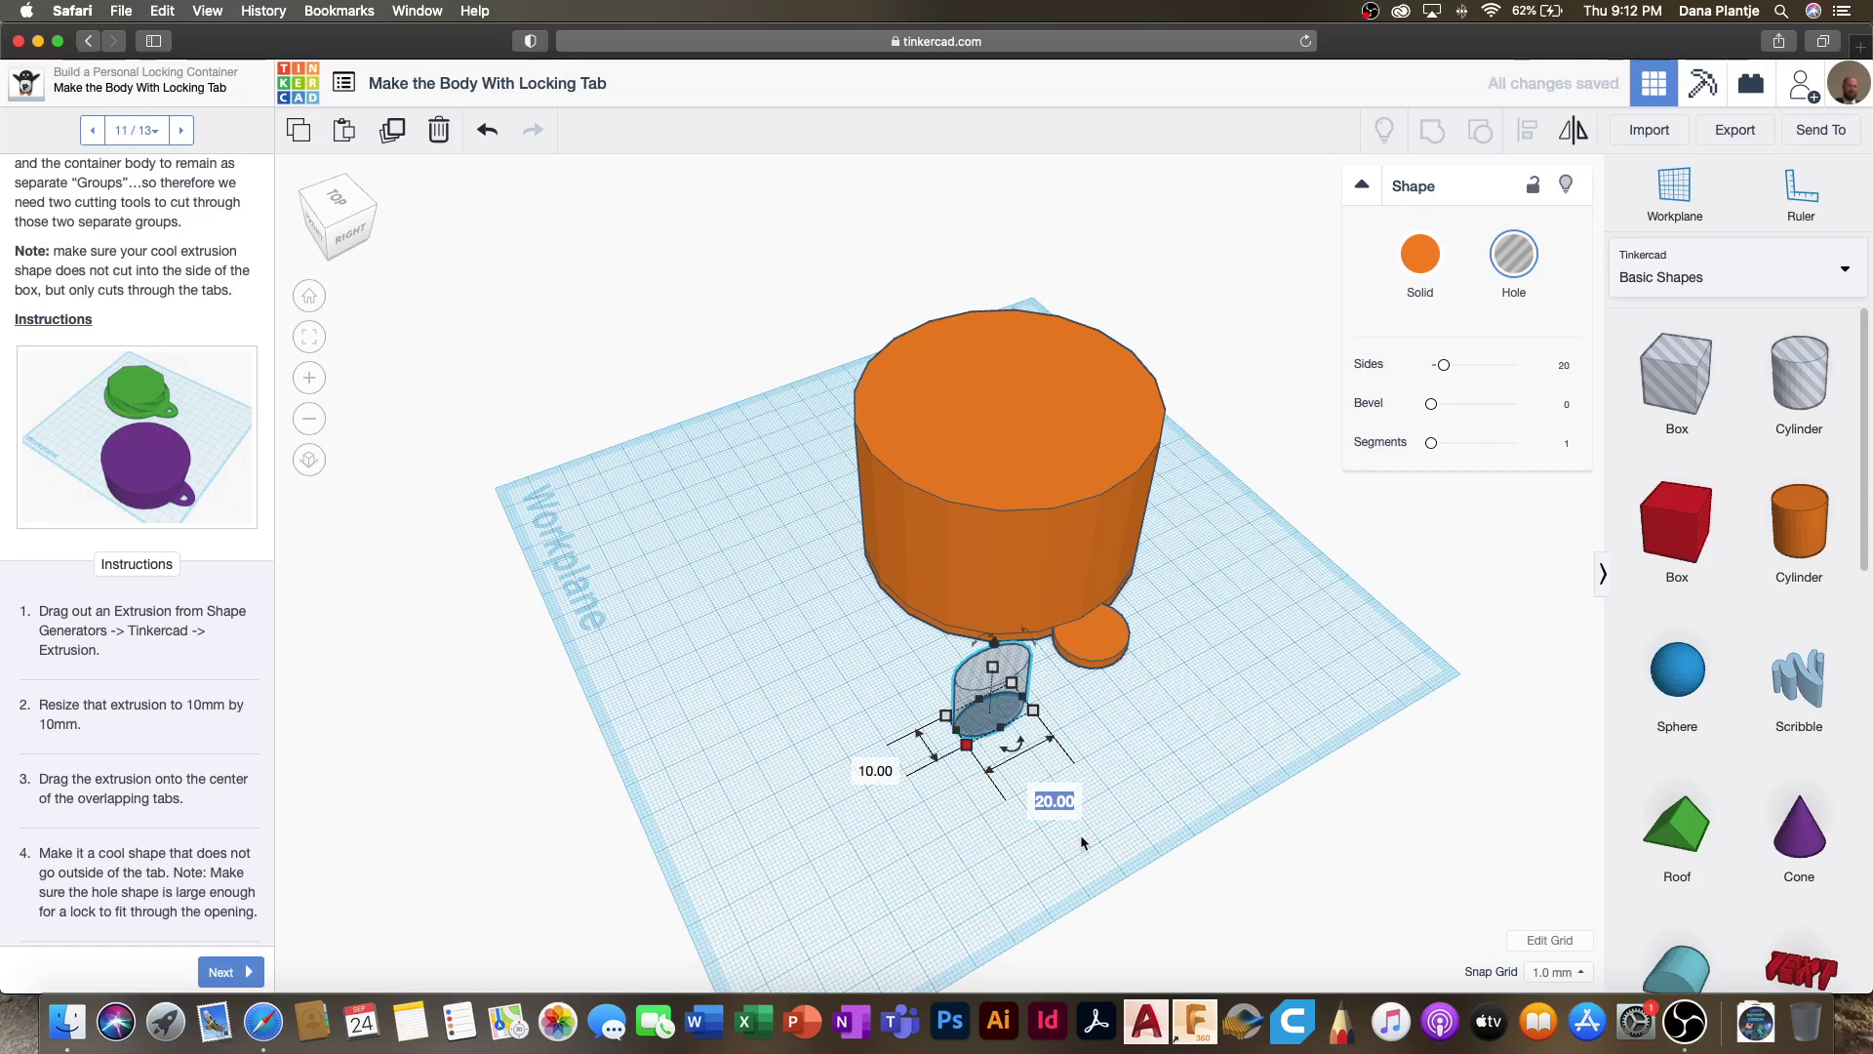
type("10")
key("Return")
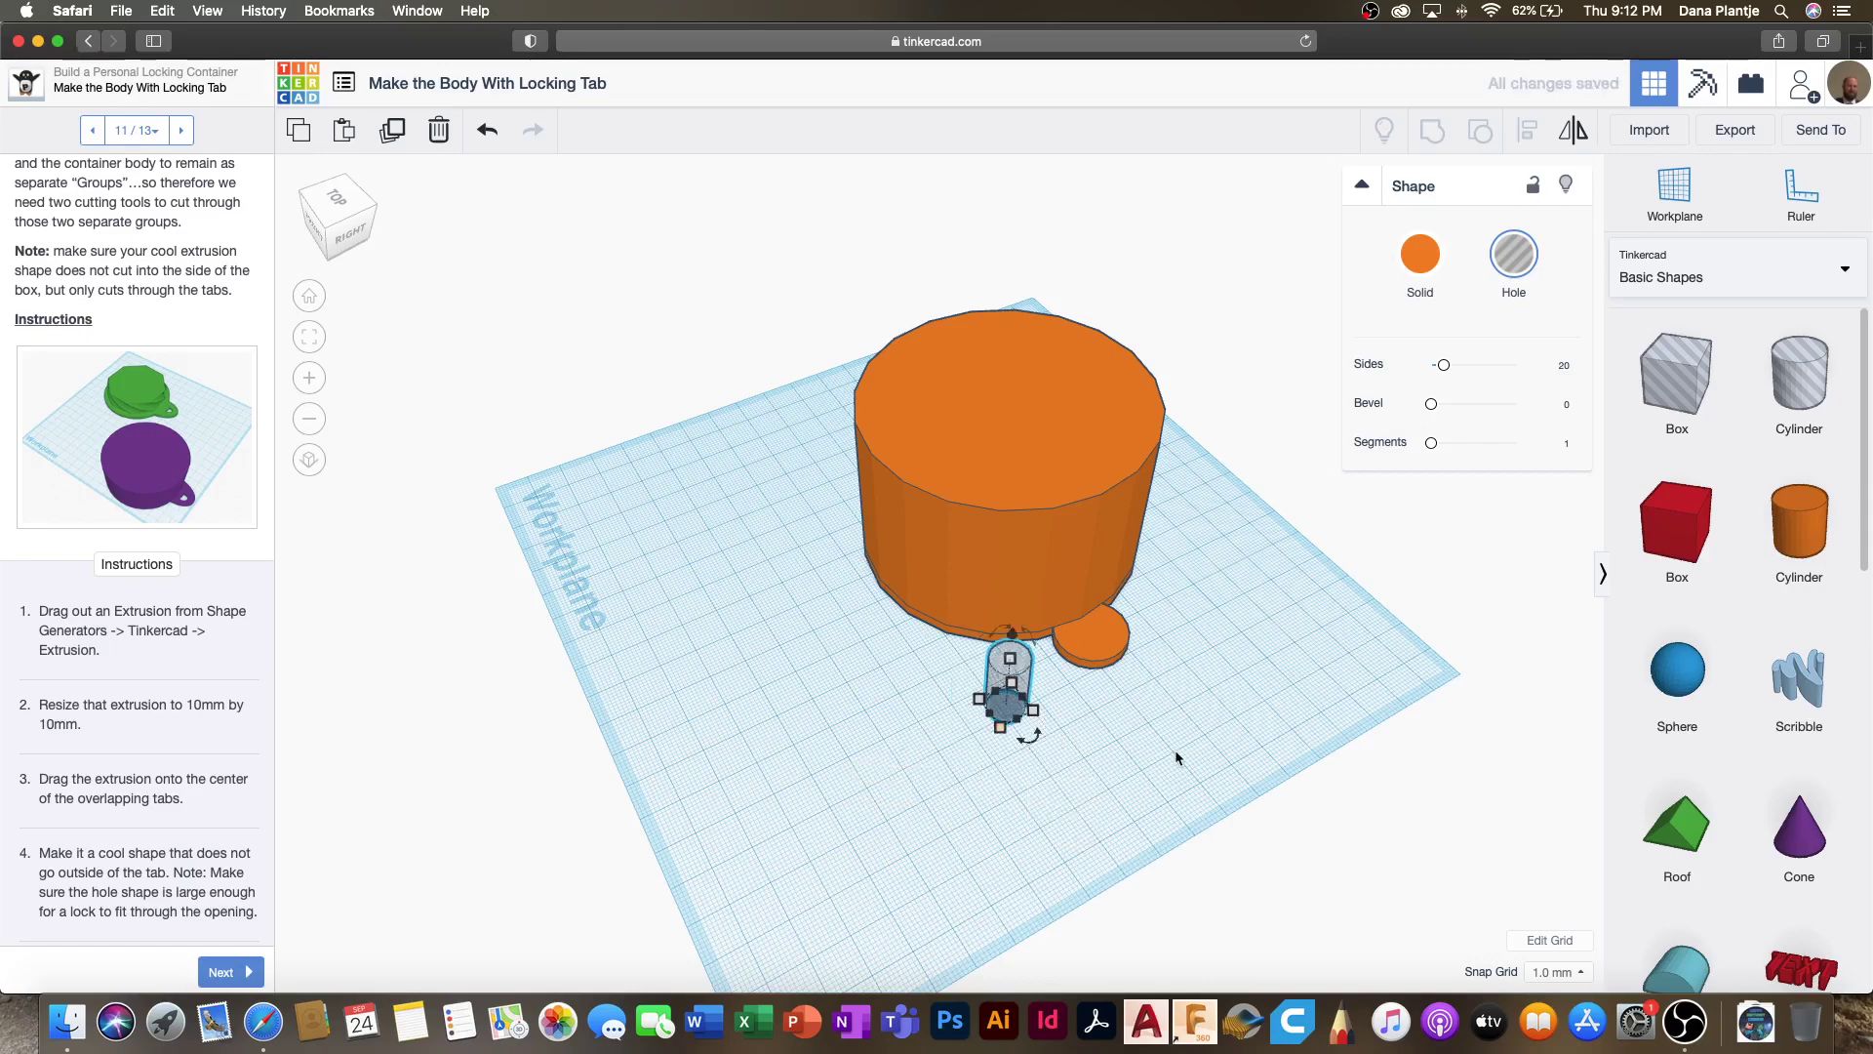
Step: Align the cylinder hole with the container and lid on their shared centre line, in line with the overlapping tabs
right_click_drag(1168, 734, 937, 739)
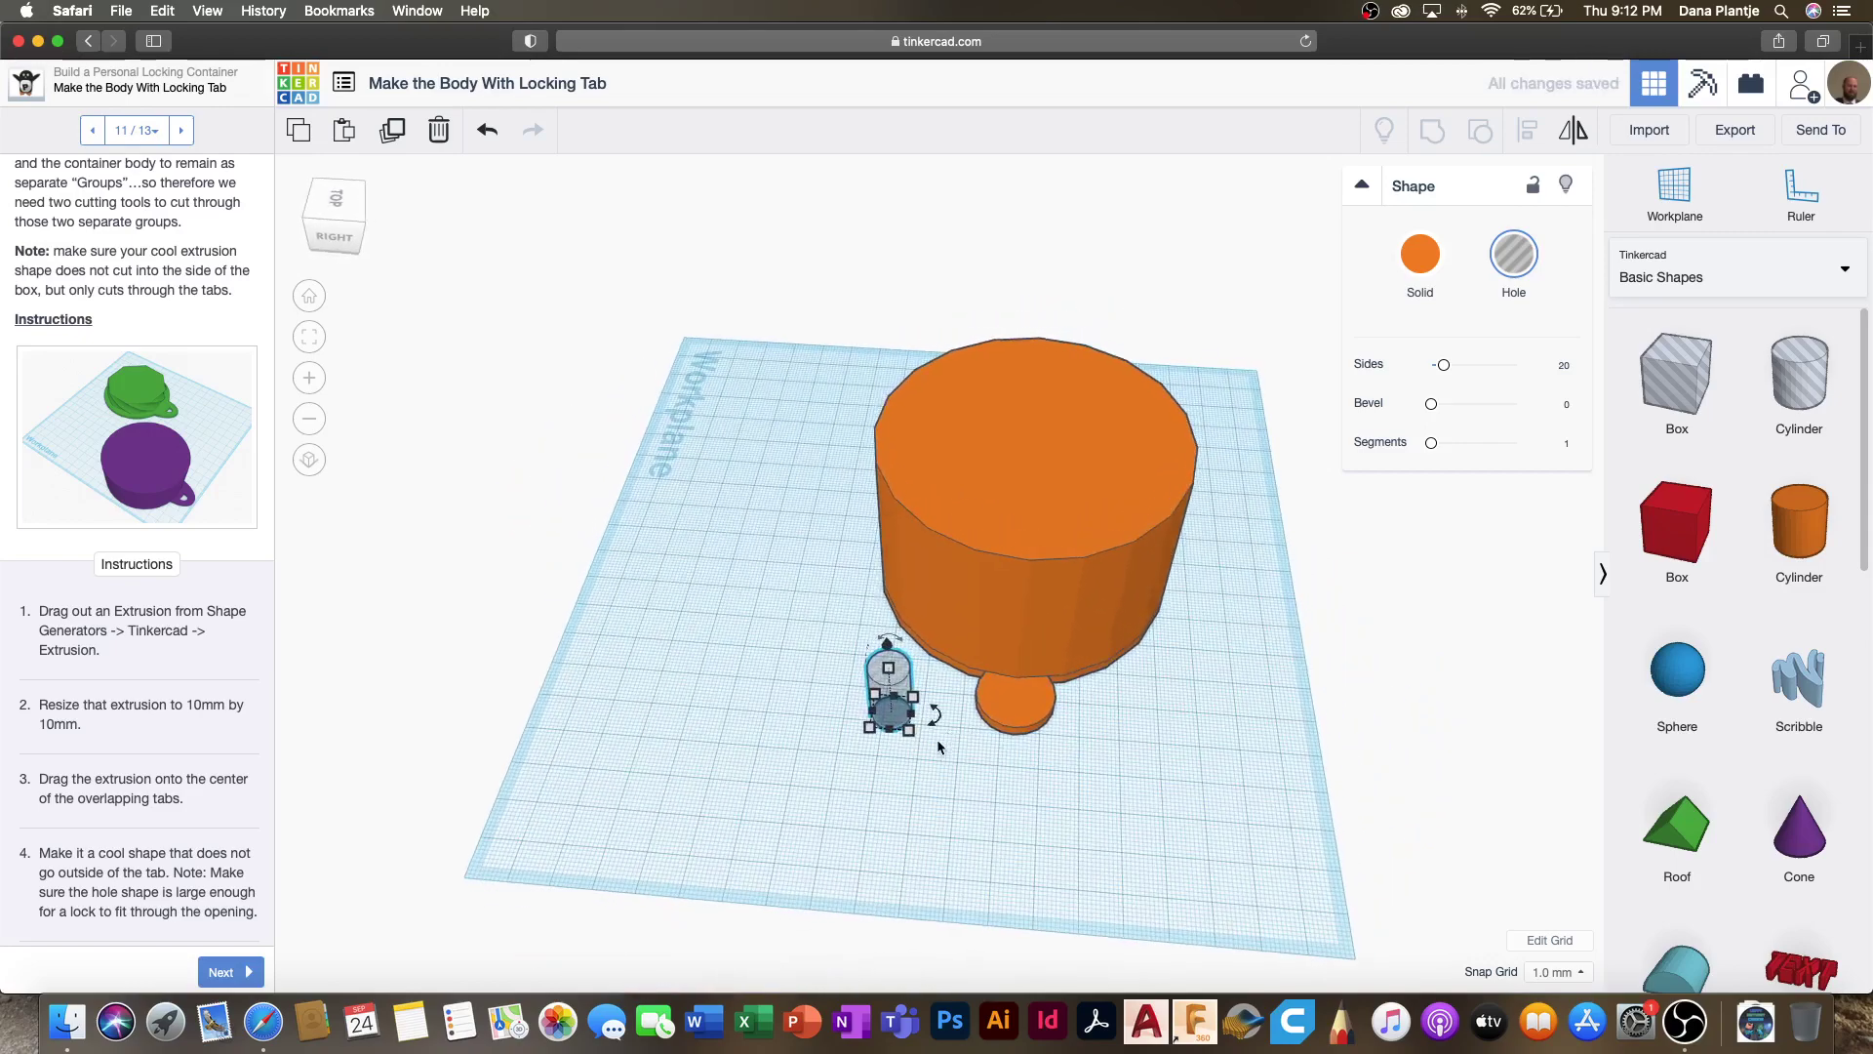
left_click_drag(1061, 798, 869, 590)
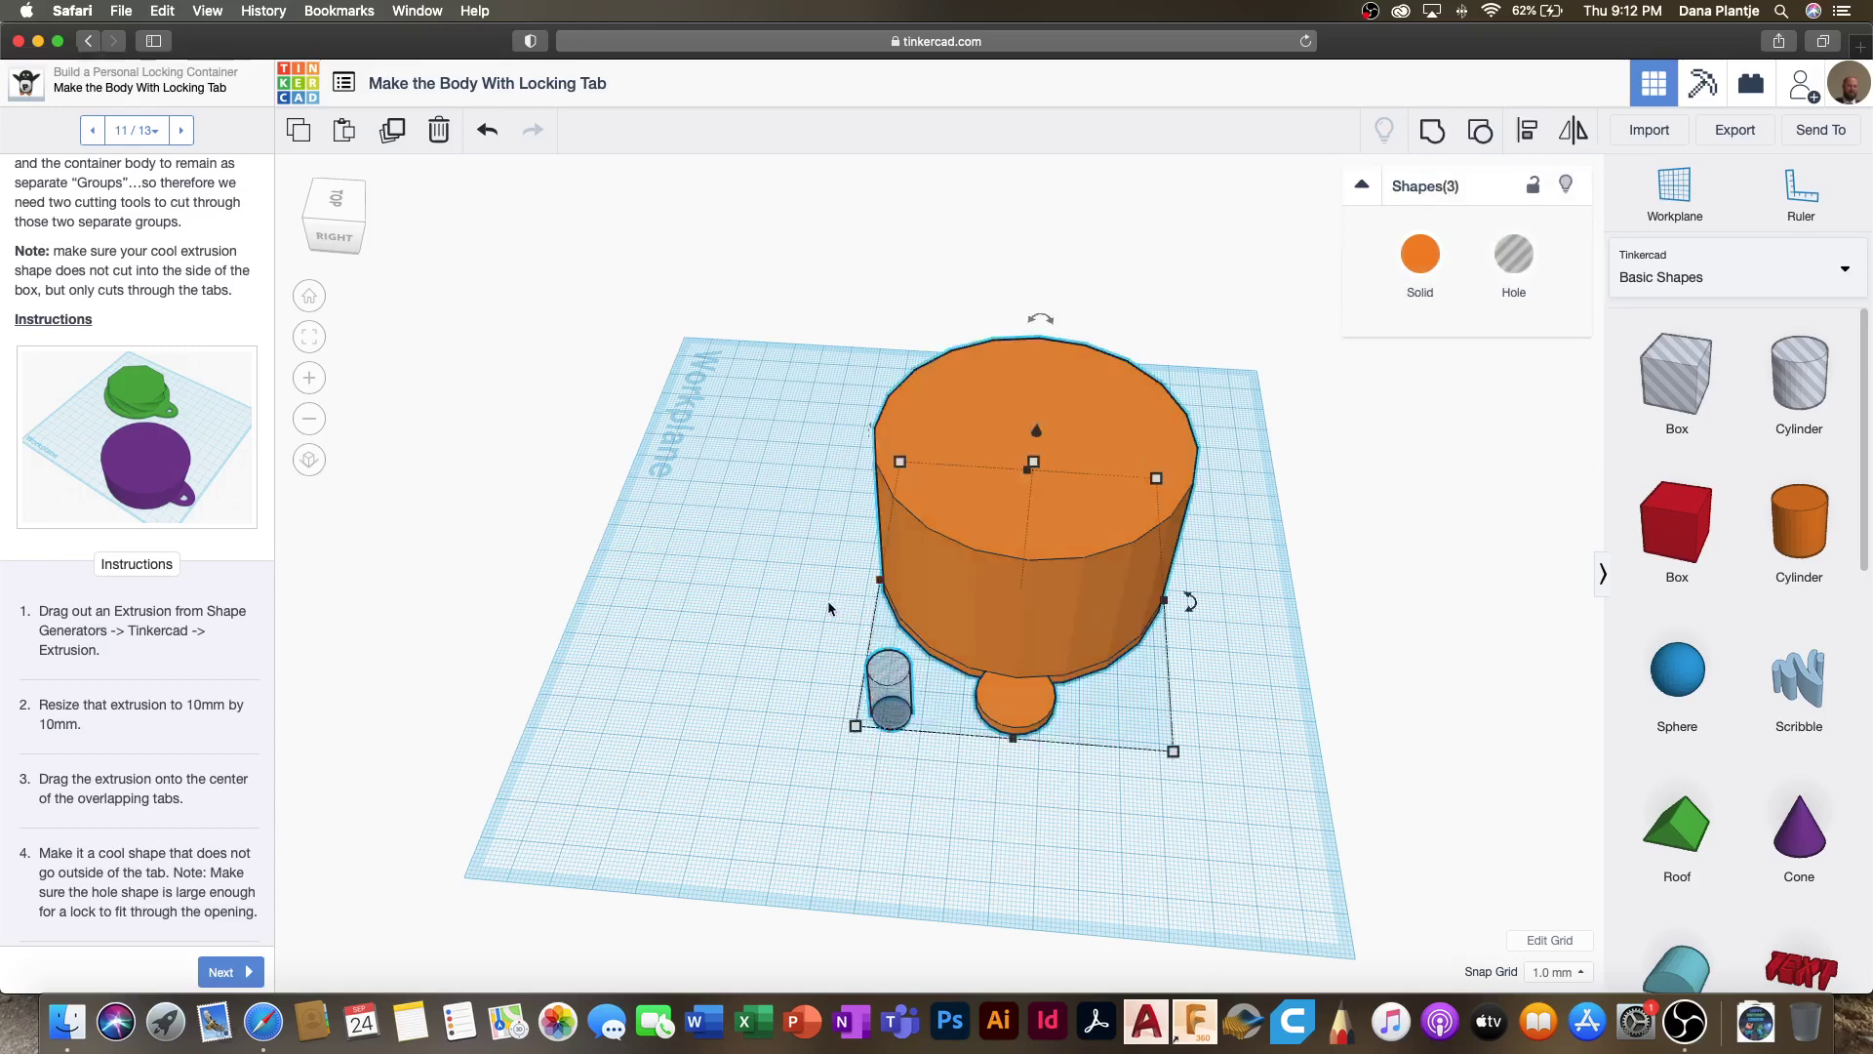
left_click(1527, 130)
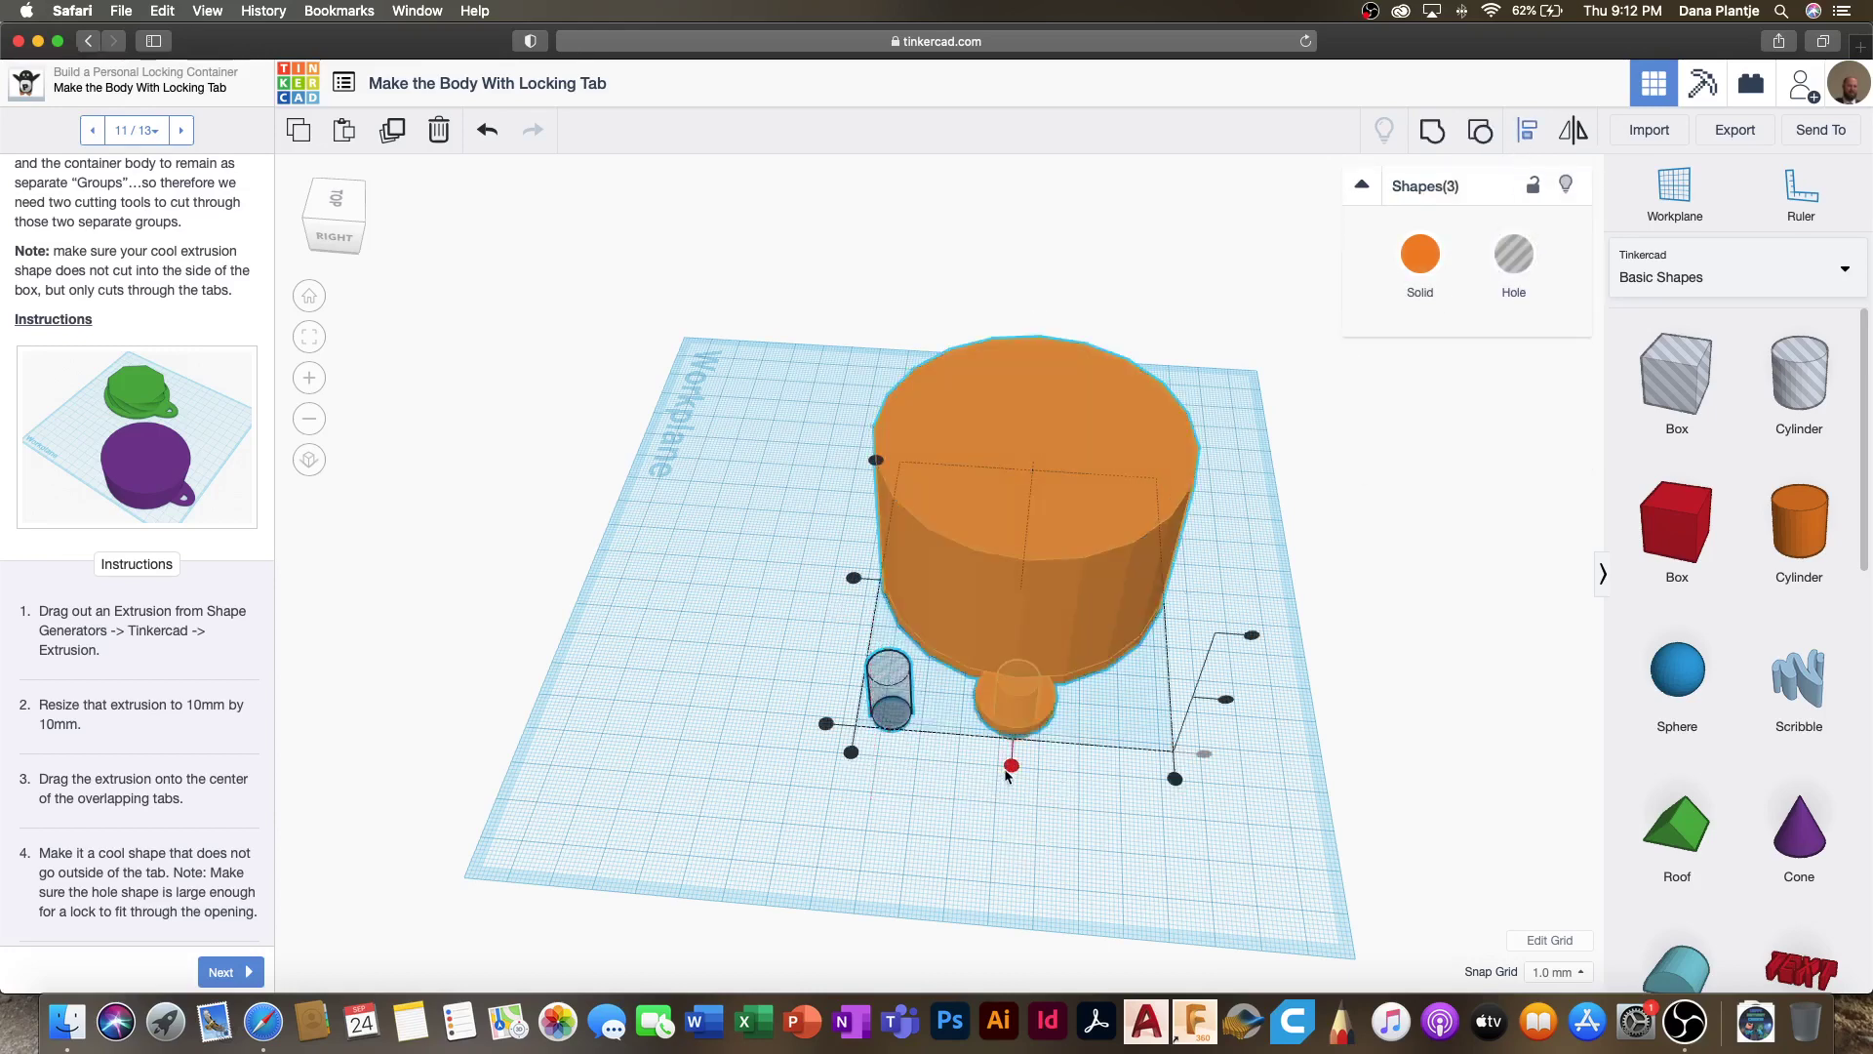
left_click(1011, 766)
right_click_drag(915, 808, 1036, 752)
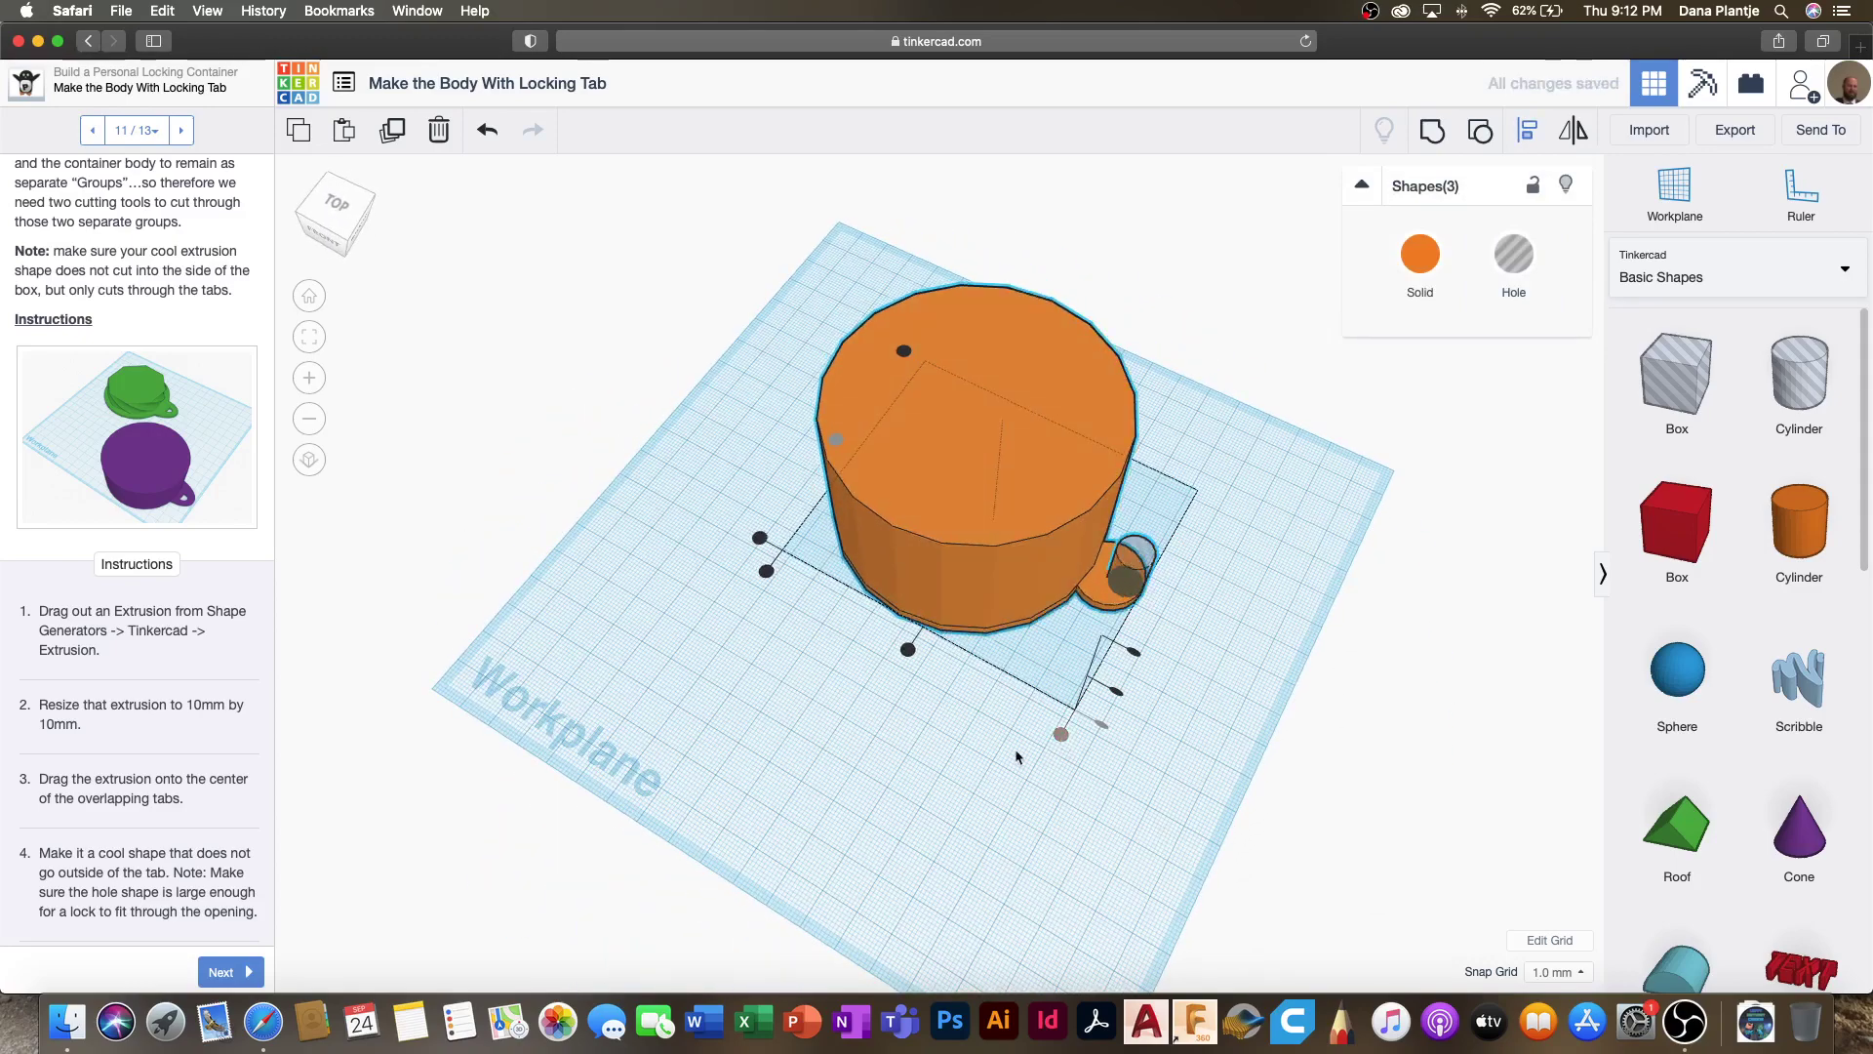
left_click(957, 765)
Step: Move the cylinder hole 1 mm toward the container and set its sideways offset to 0
left_click(1202, 591)
left_click(1147, 574)
scroll(1127, 630, "up", 3)
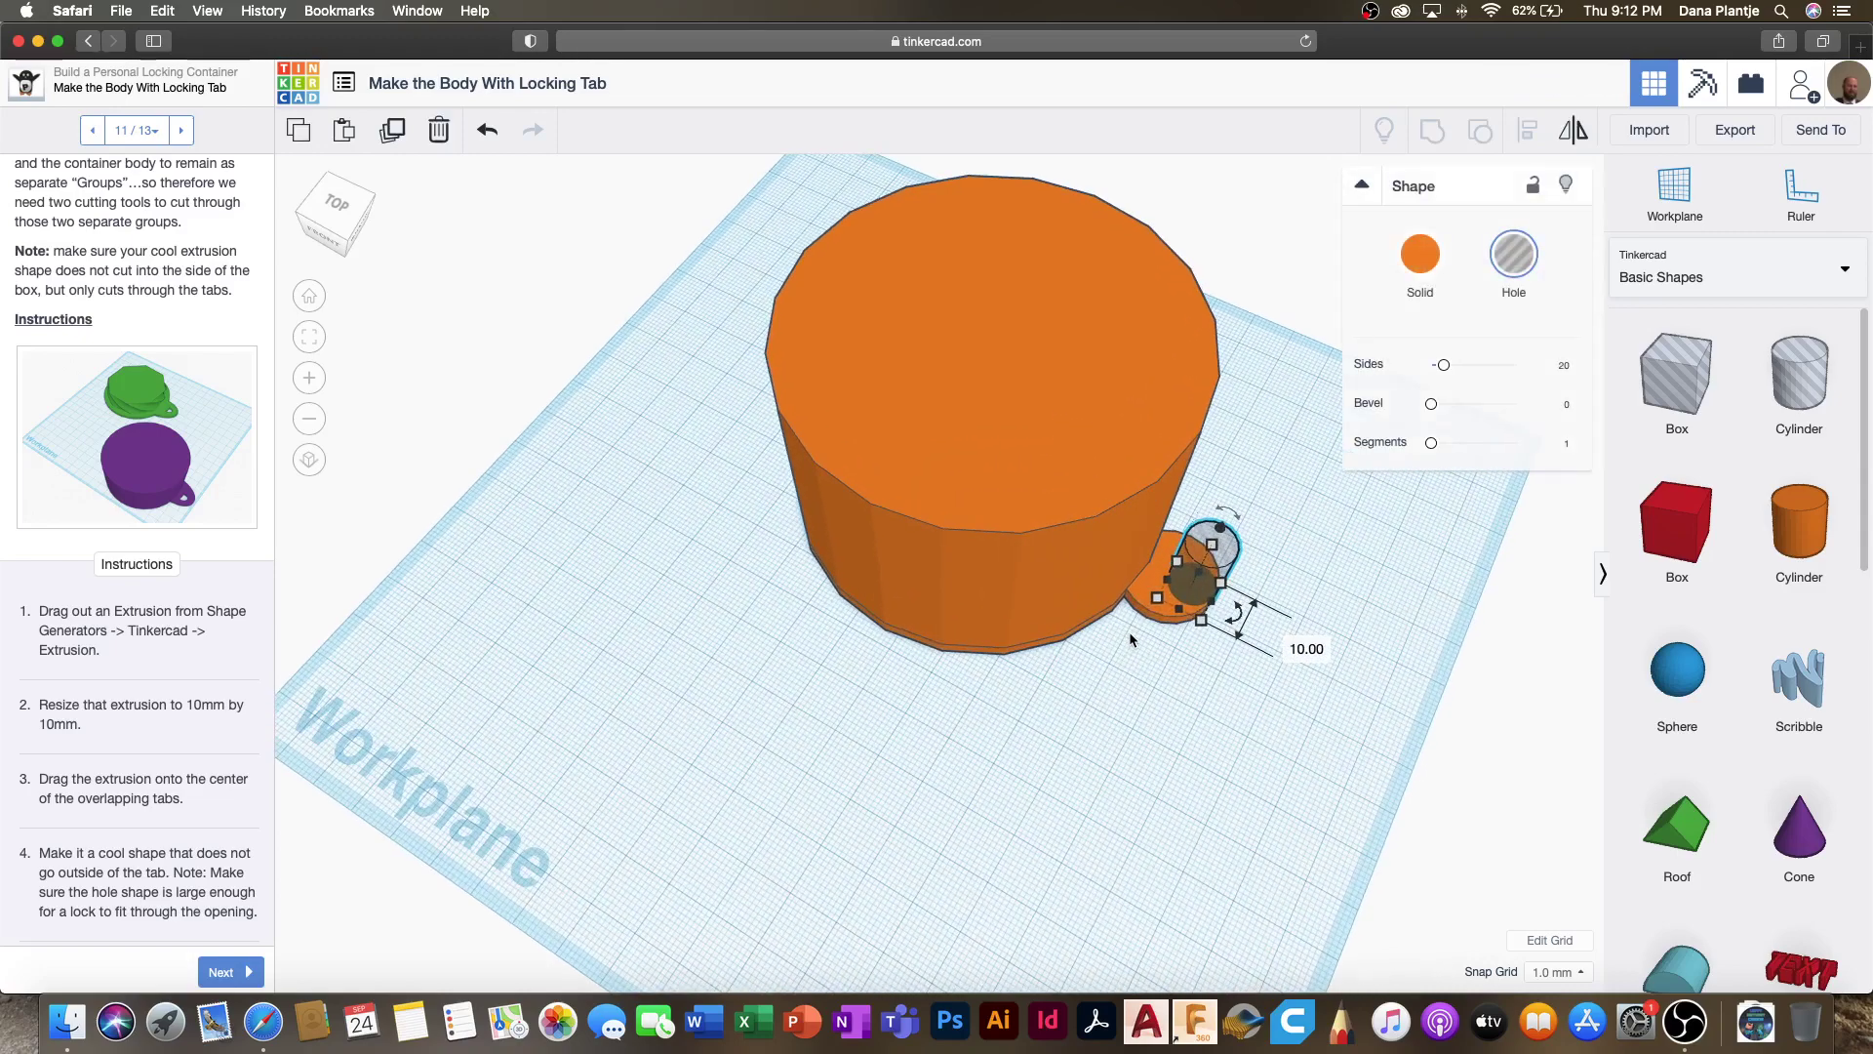
scroll(1128, 630, "up", 5)
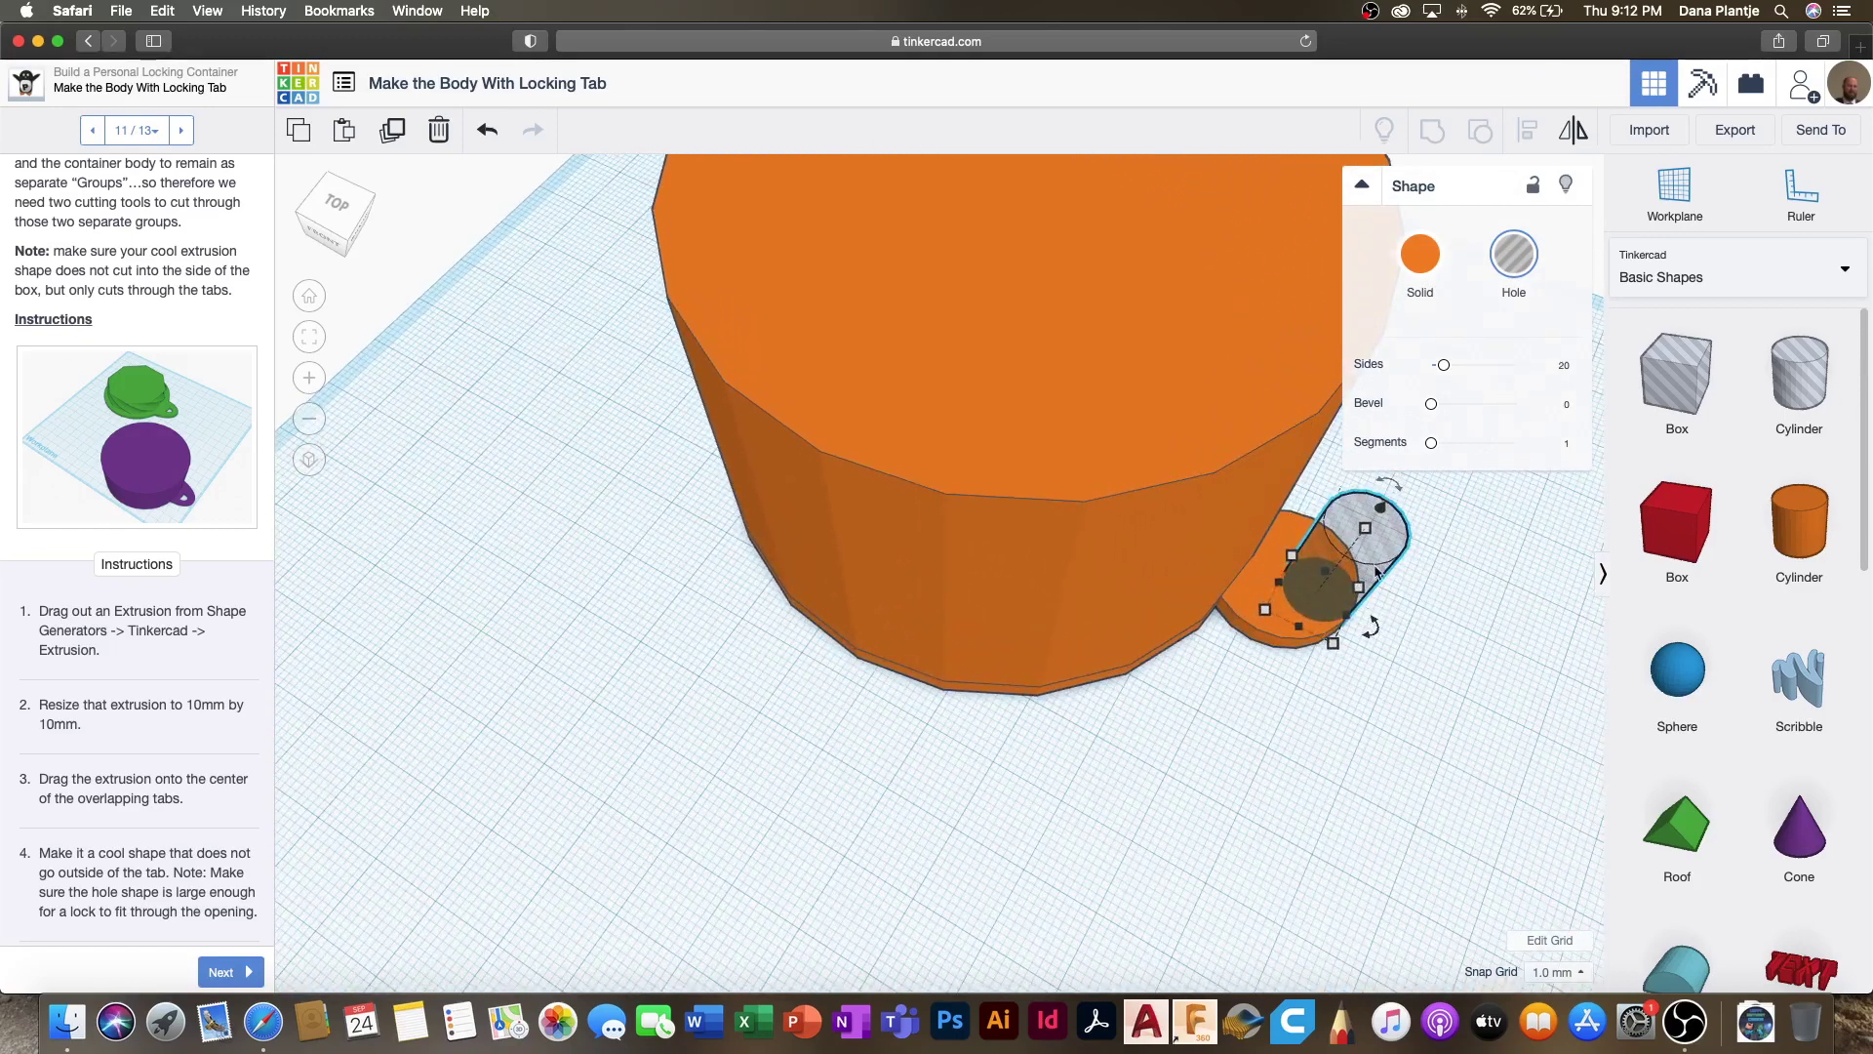
left_click_drag(1367, 565, 1363, 566)
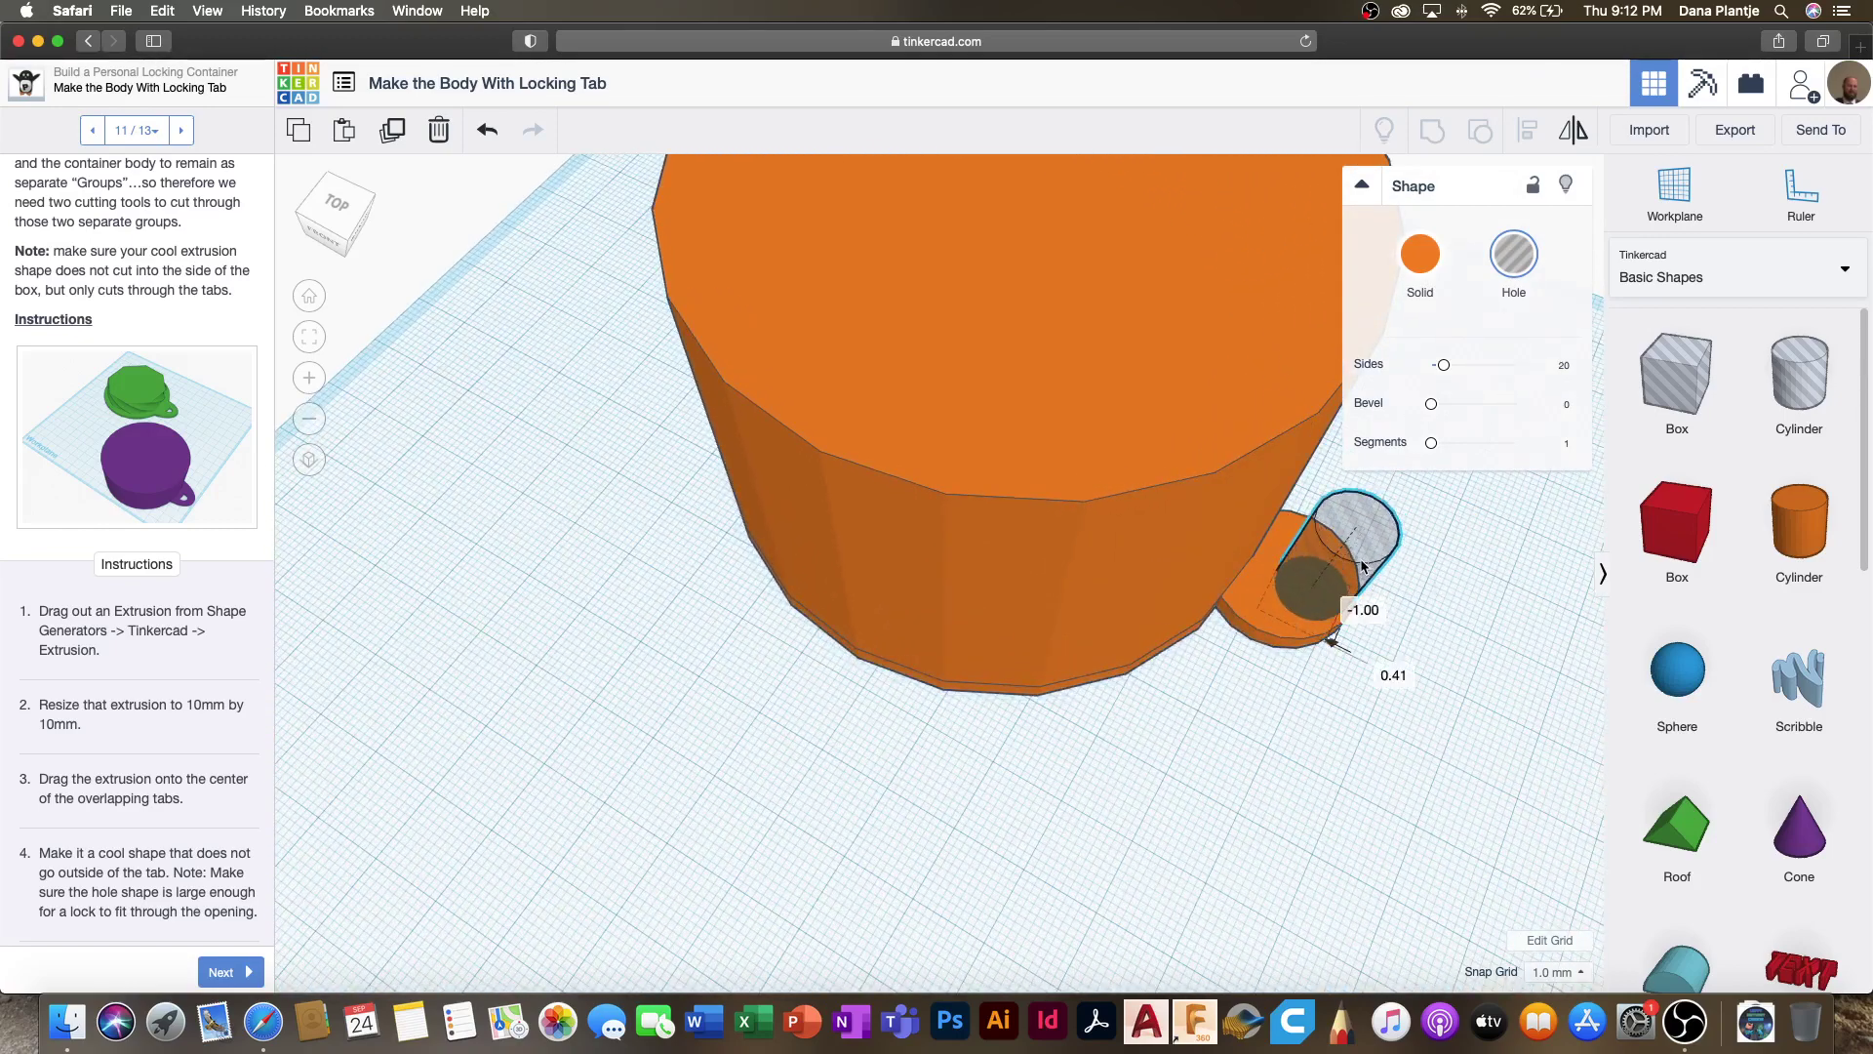
left_click(1392, 671)
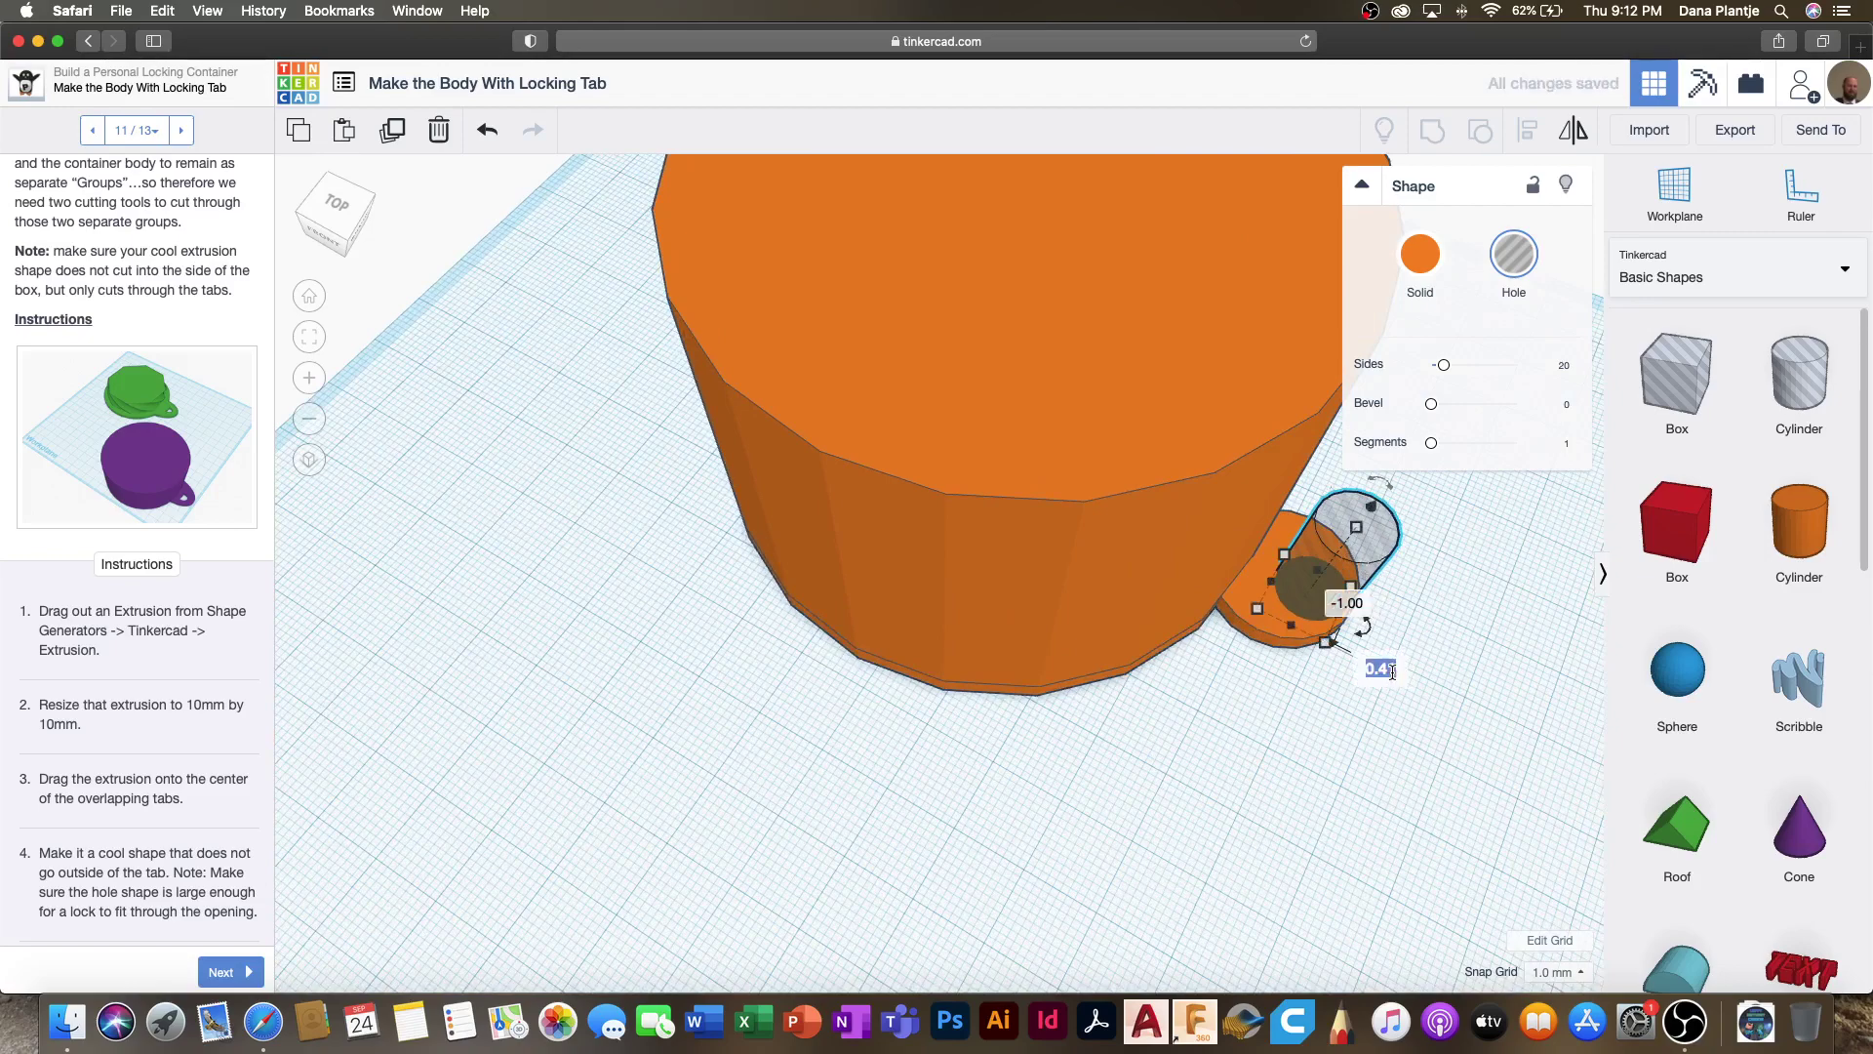
type("0")
key("Return")
Step: Try an offset of -5 mm toward the container for the cylinder hole
left_click(1316, 682)
type("-5")
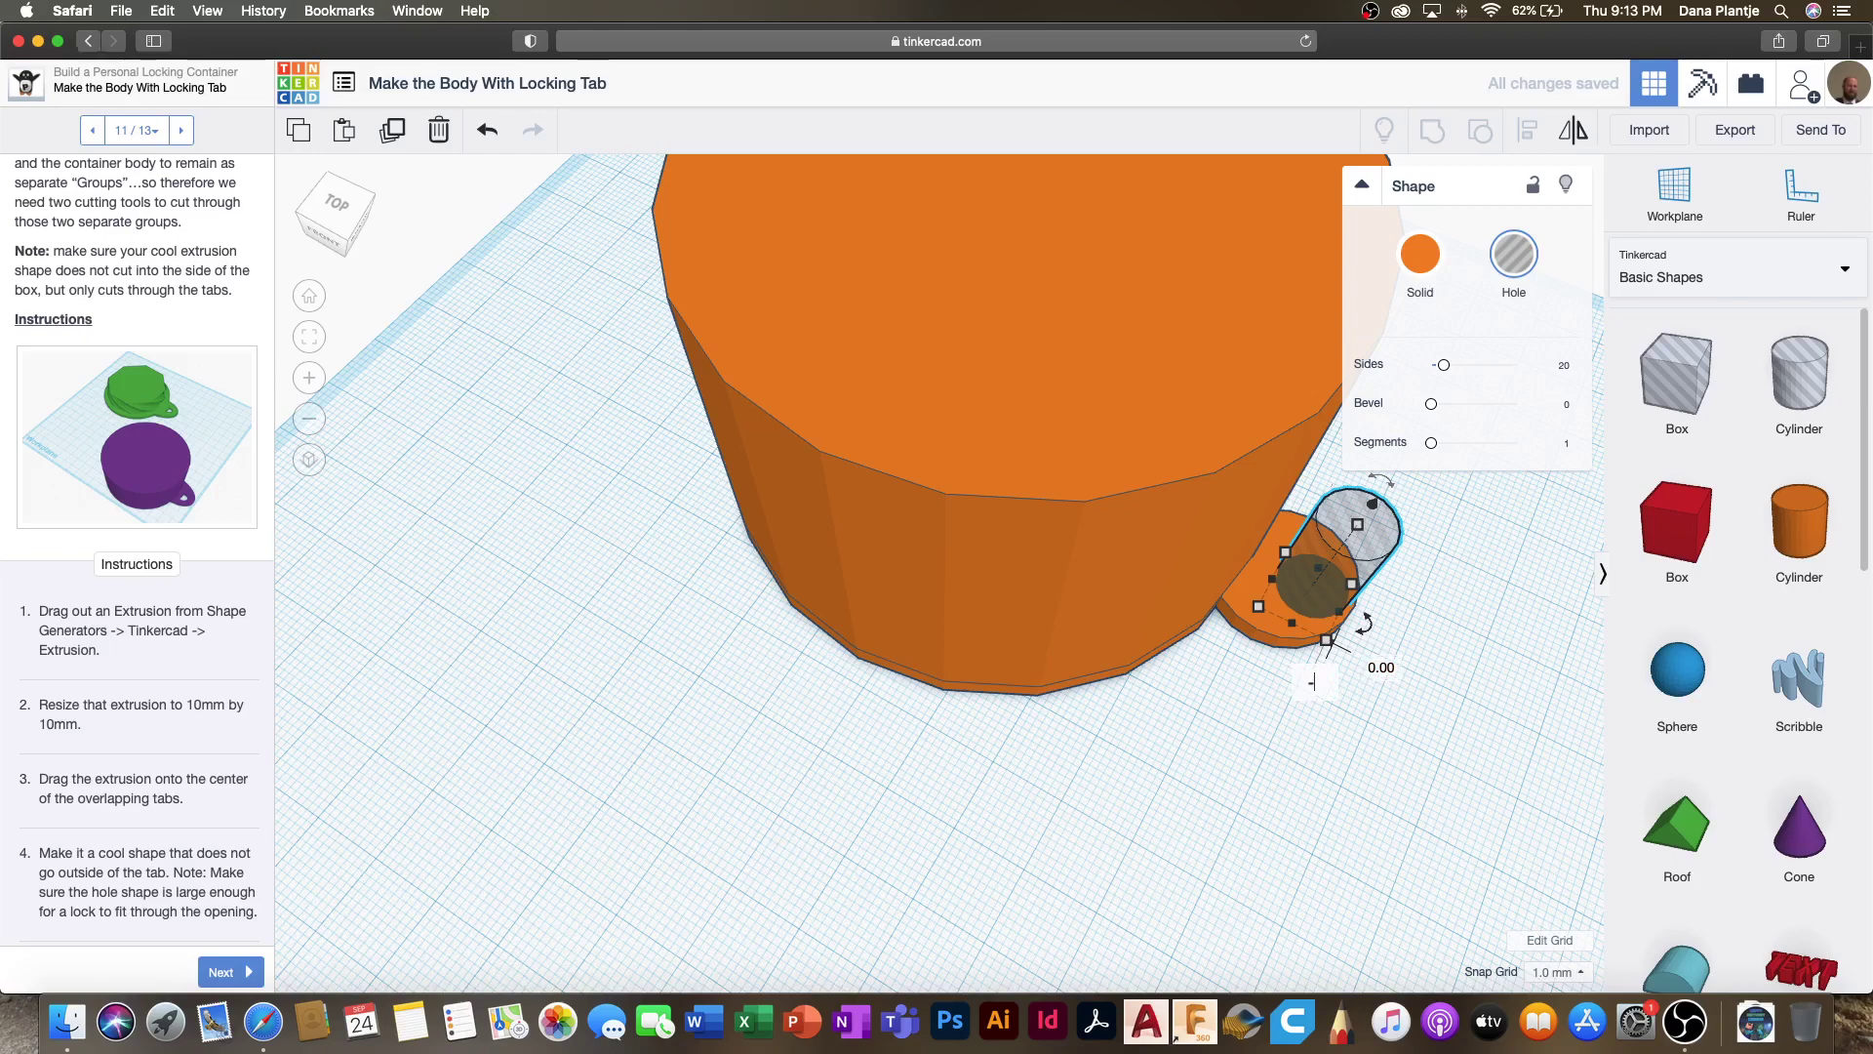
key("Return")
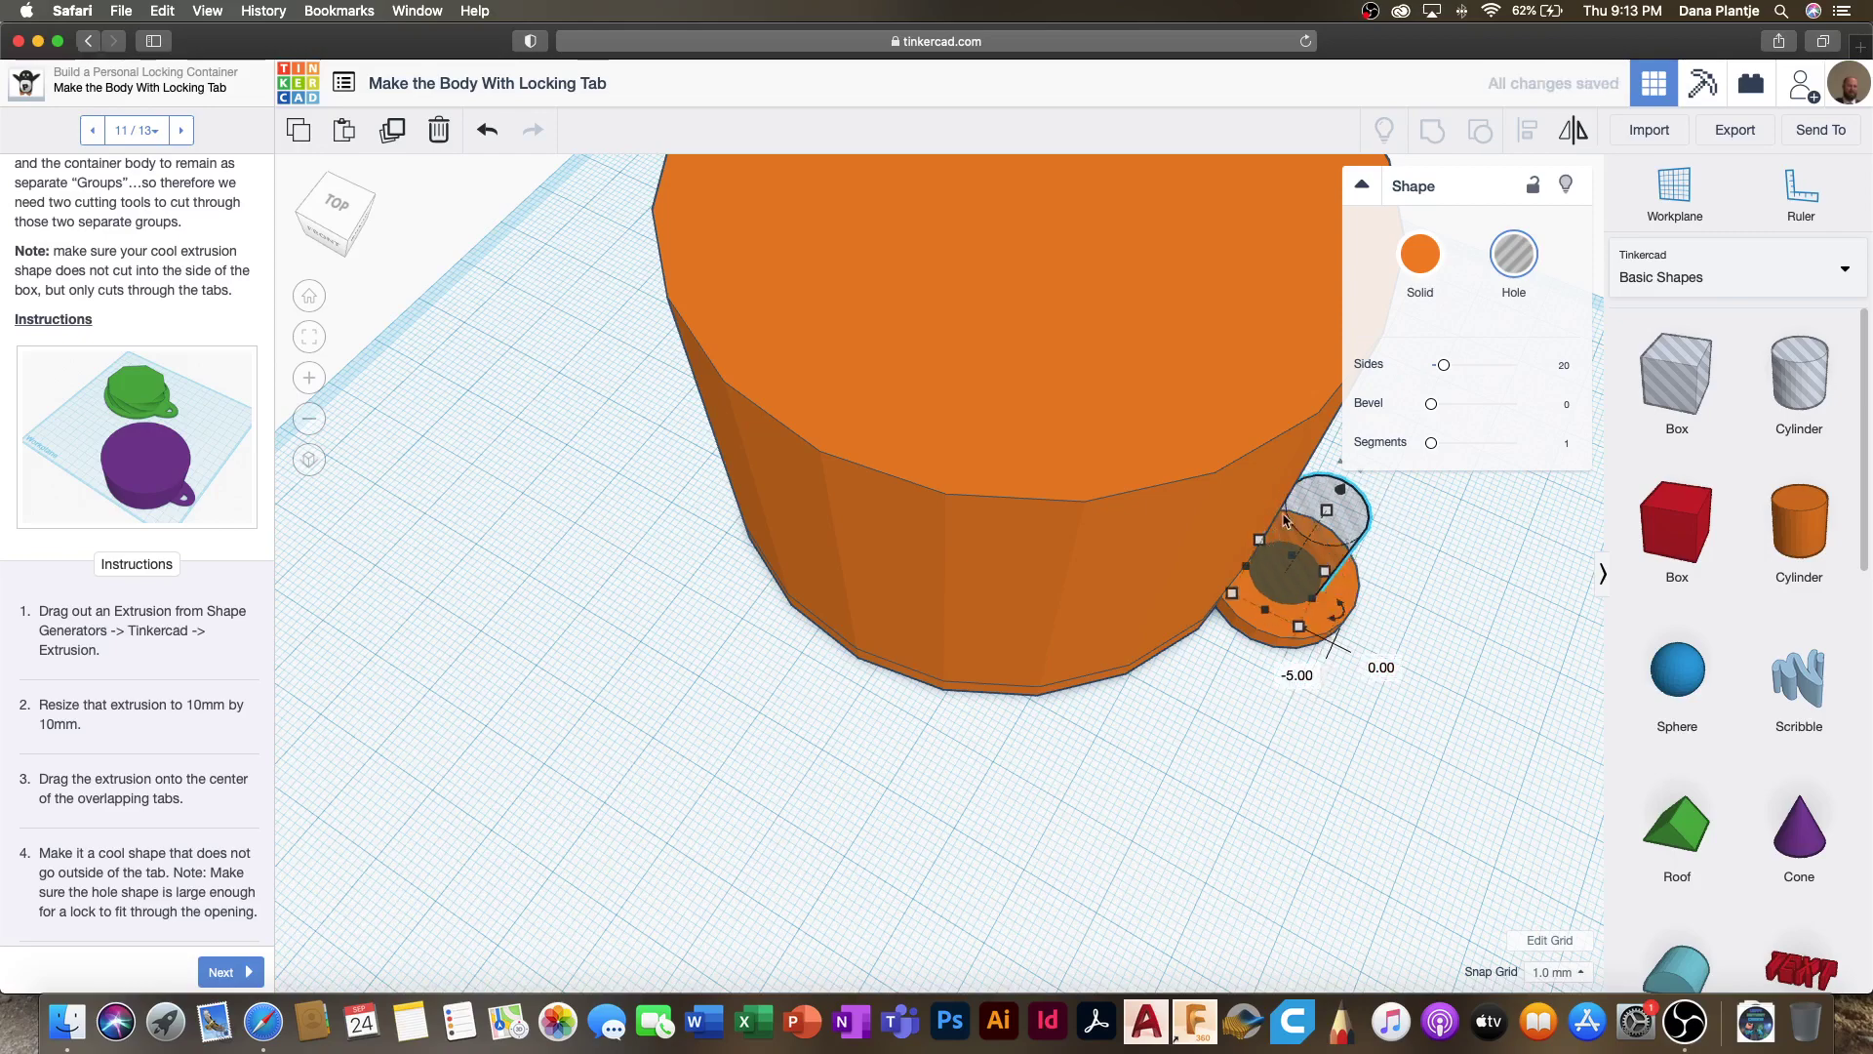
Step: Set the cylinder hole's offset toward the container to -3 mm so it sits over the tabs
left_click(1297, 675)
type("-3")
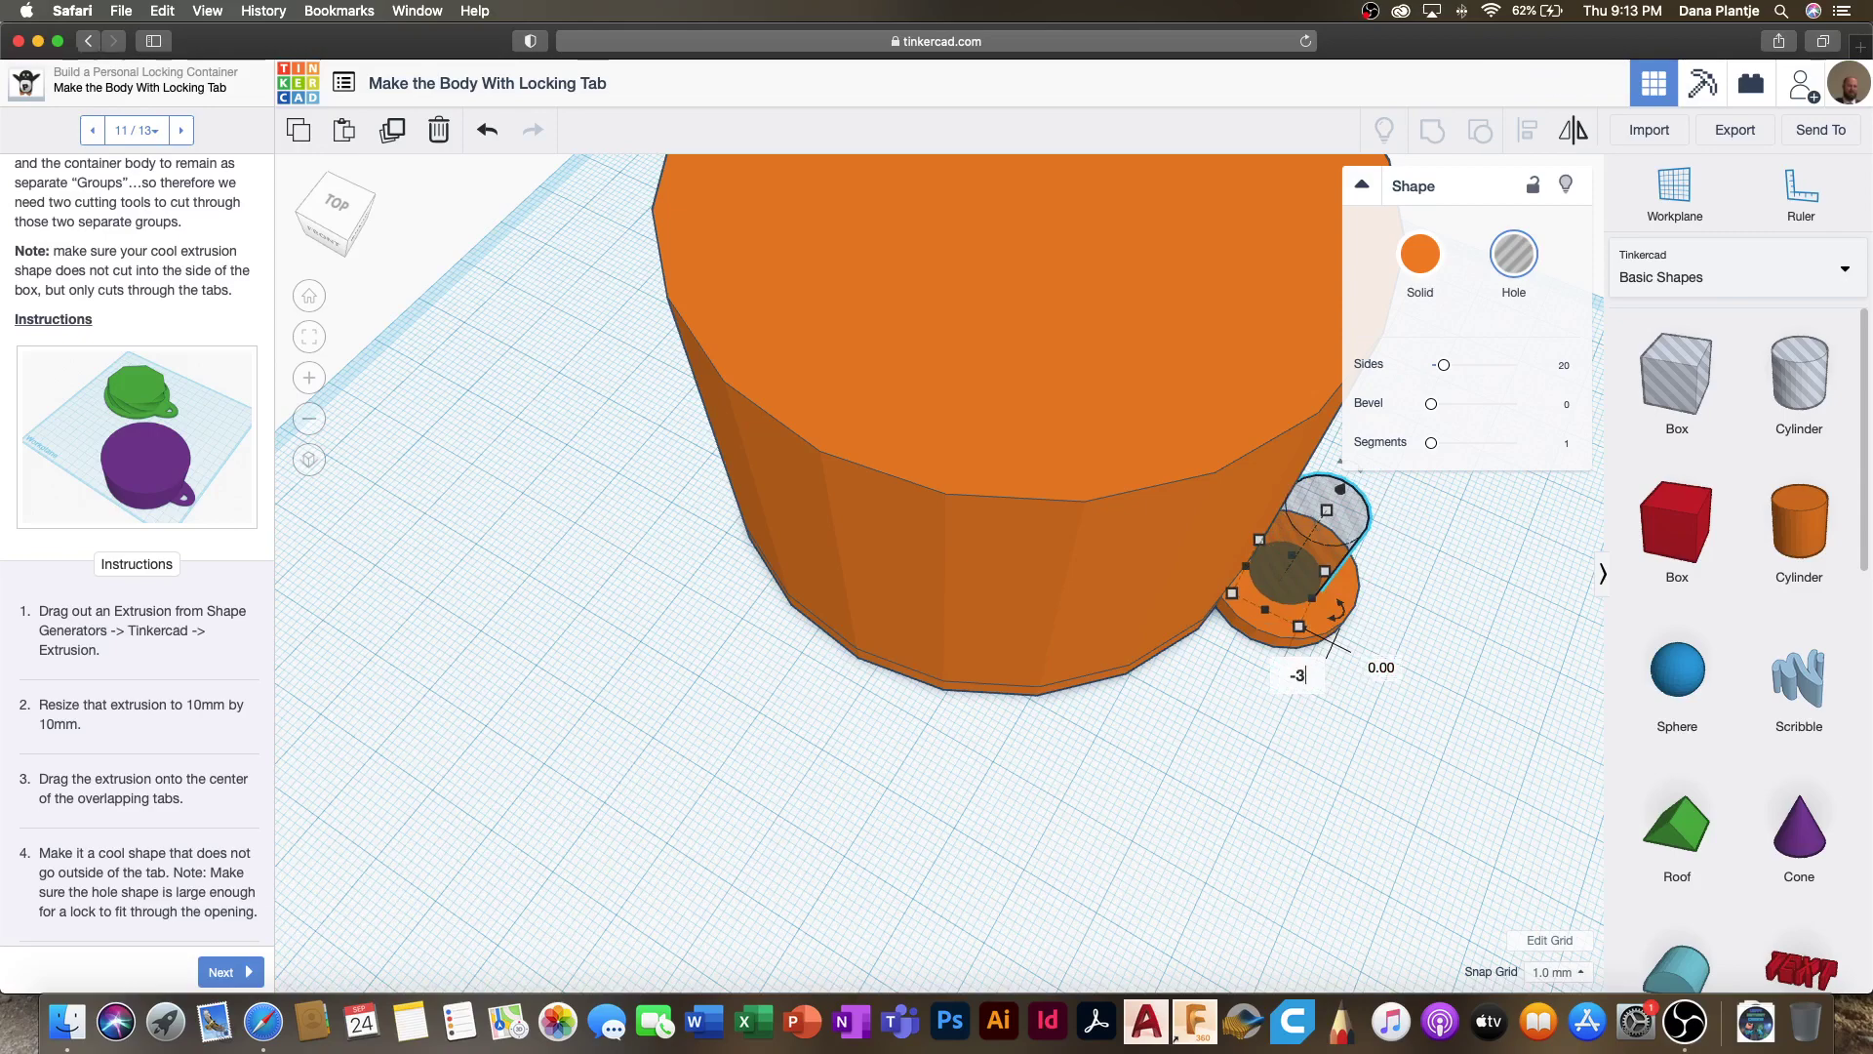
key("Return")
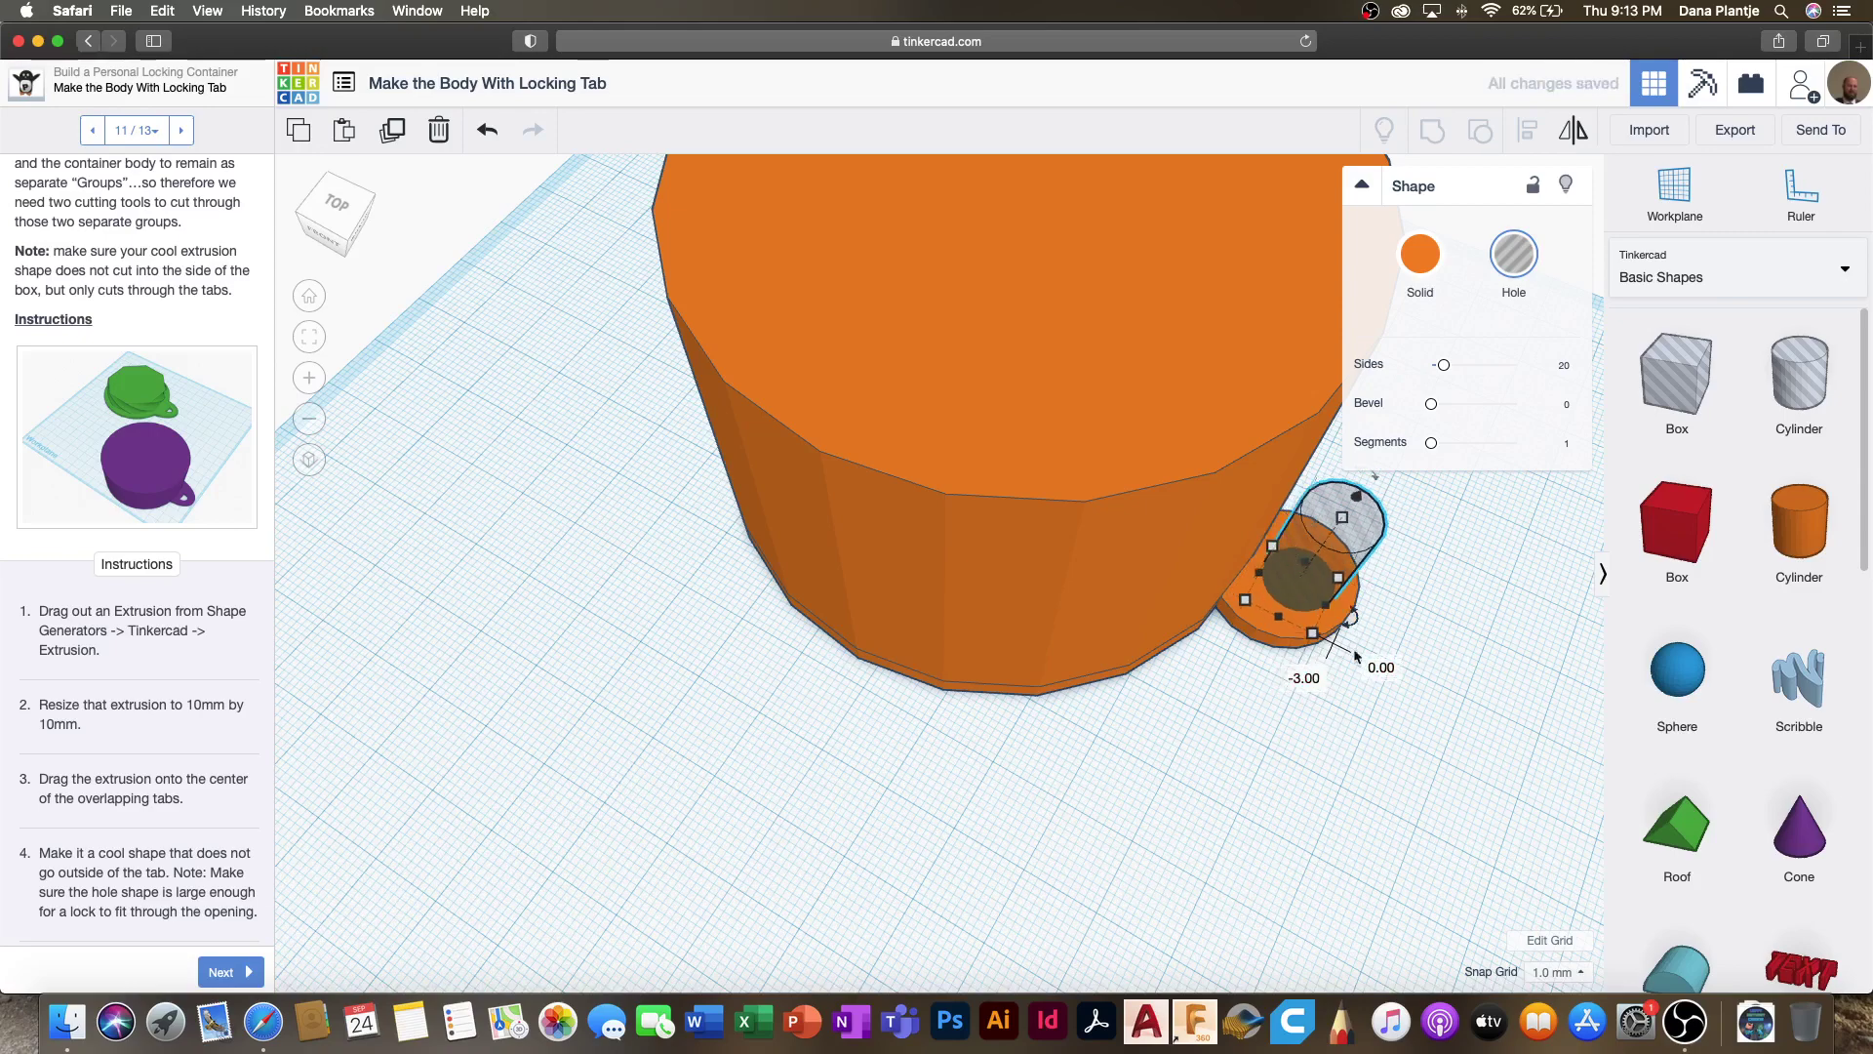
Step: Read the remaining hole-cutting instructions and duplicate the cylinder hole in place
scroll(1325, 758, "down", 5)
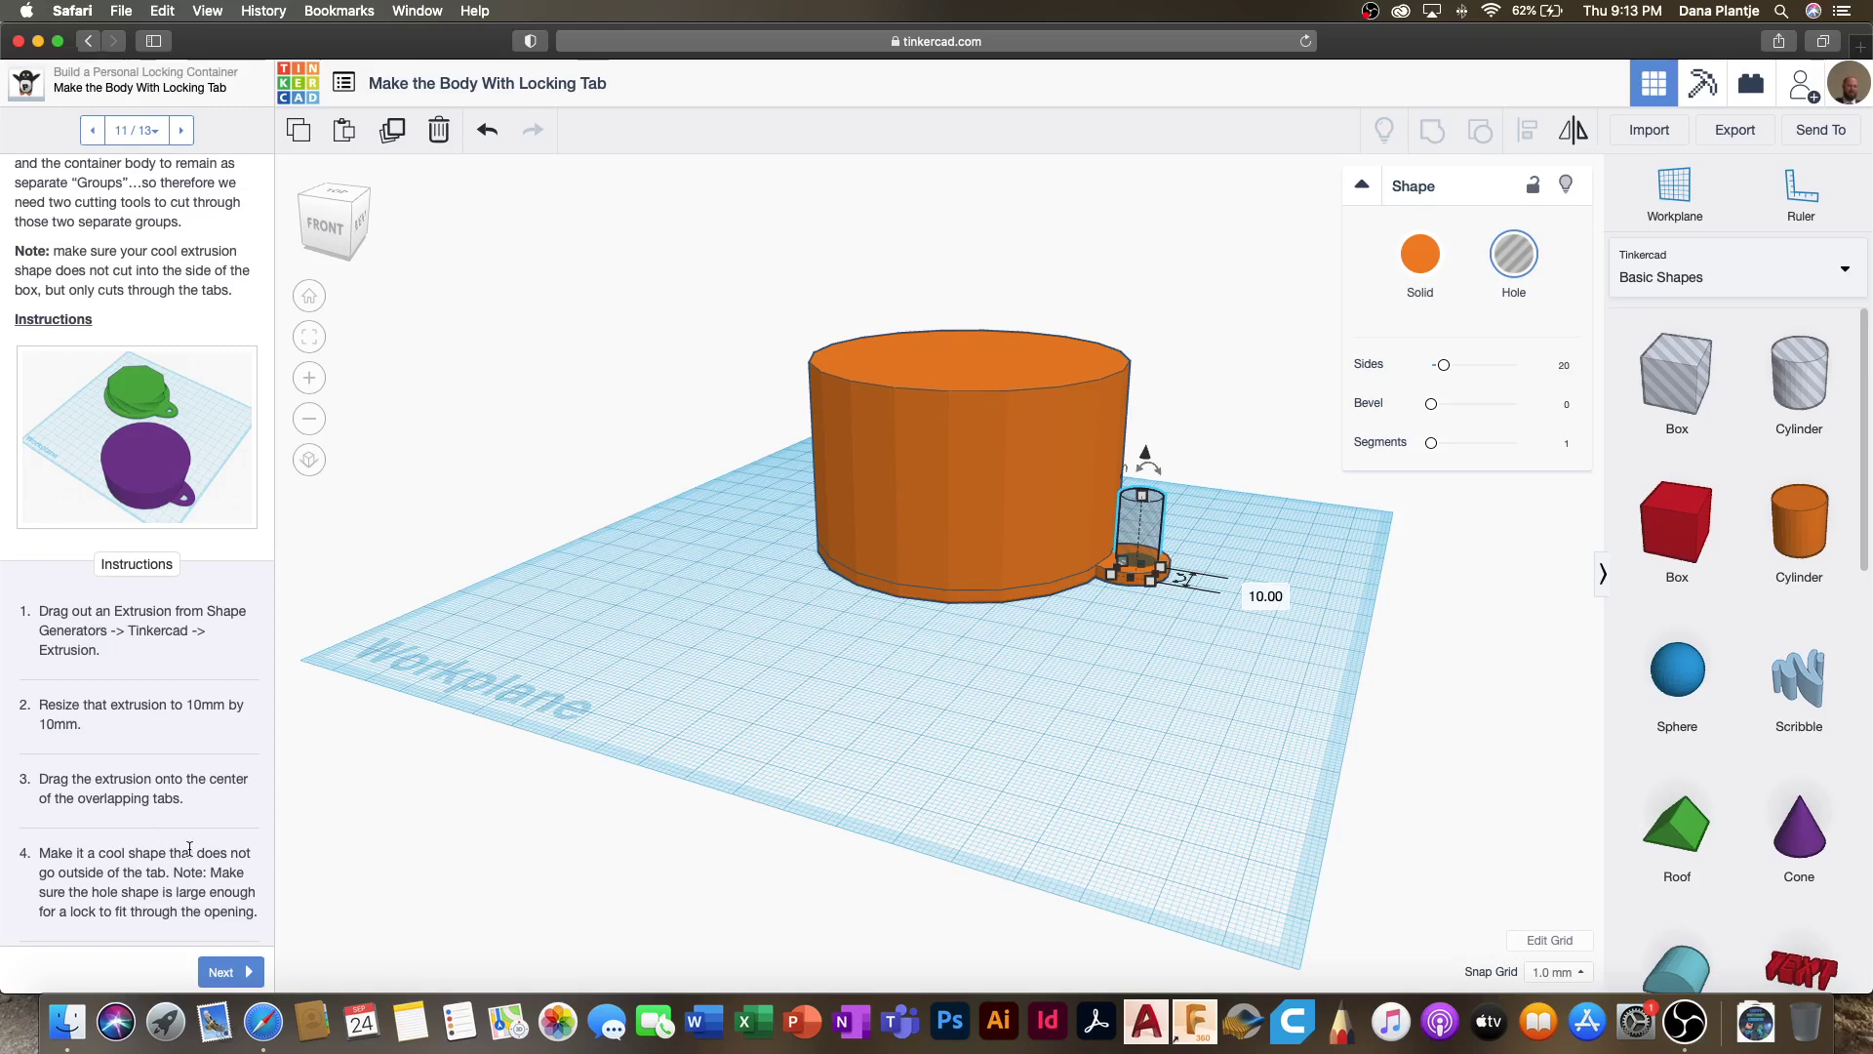
scroll(123, 891, "down", 4)
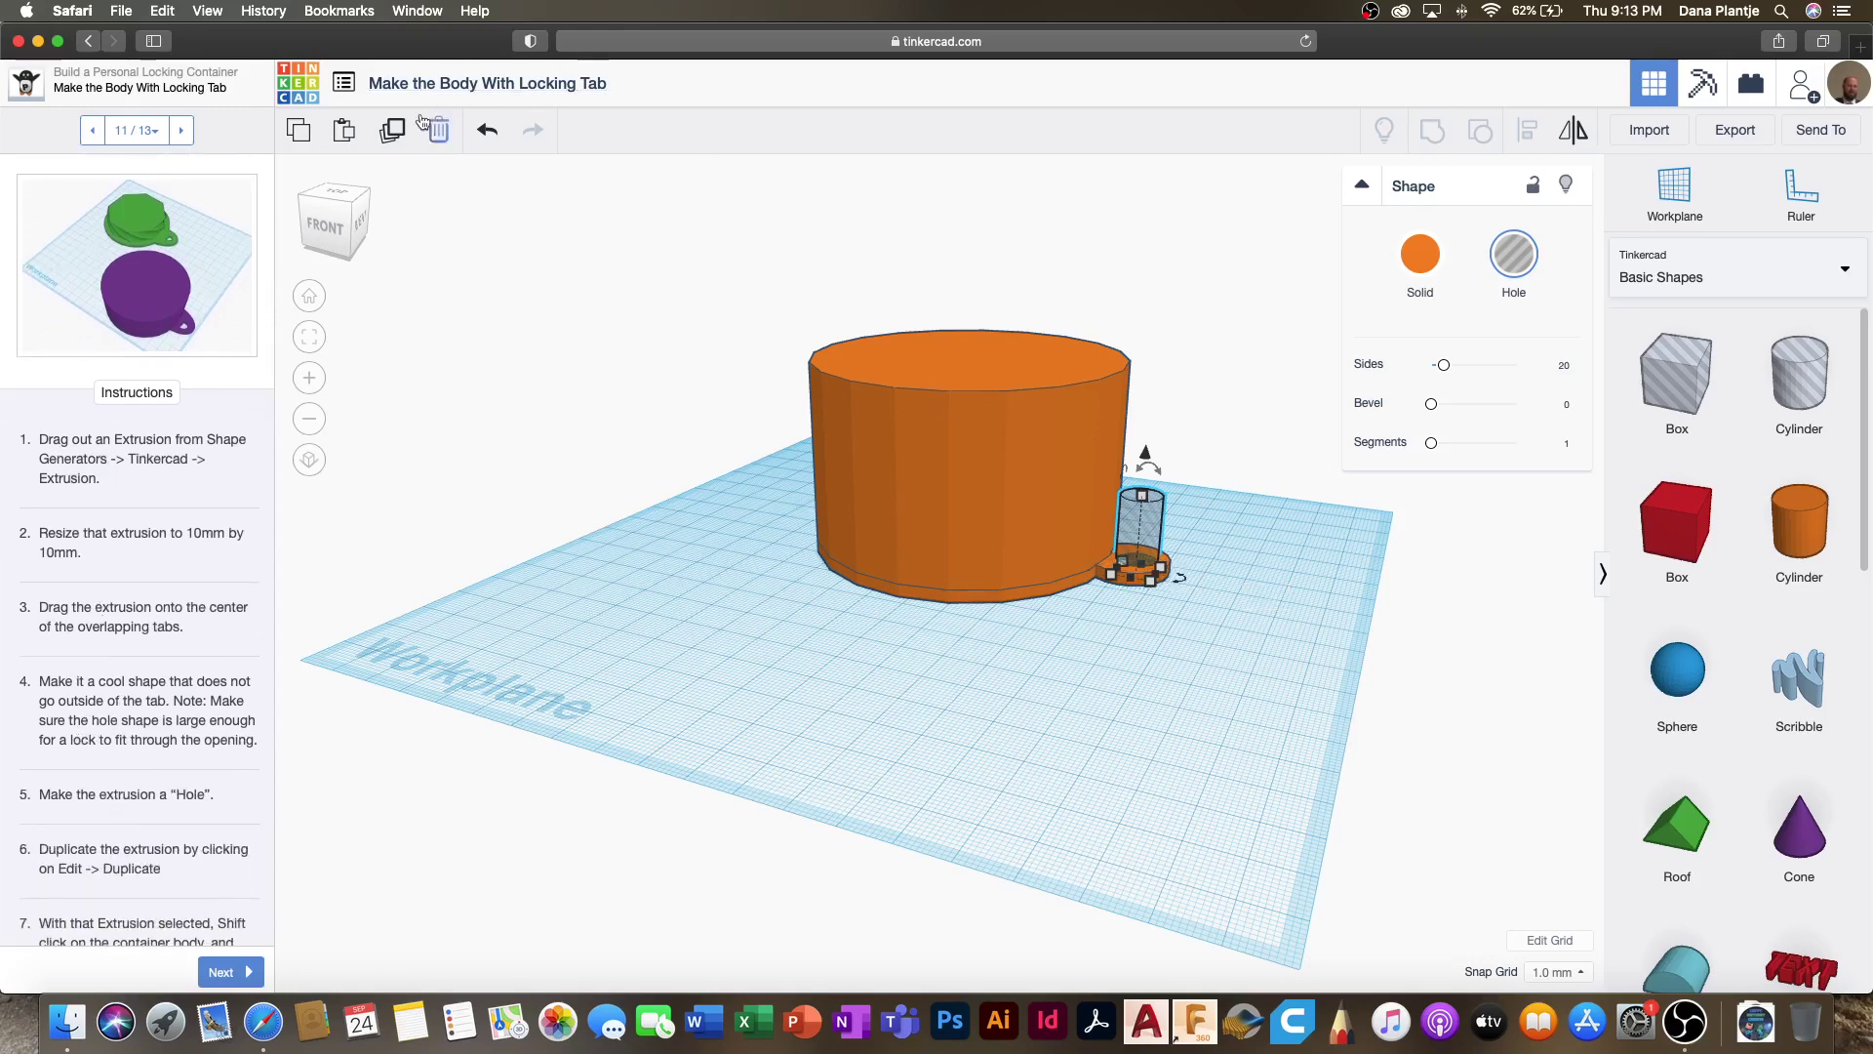
left_click(392, 131)
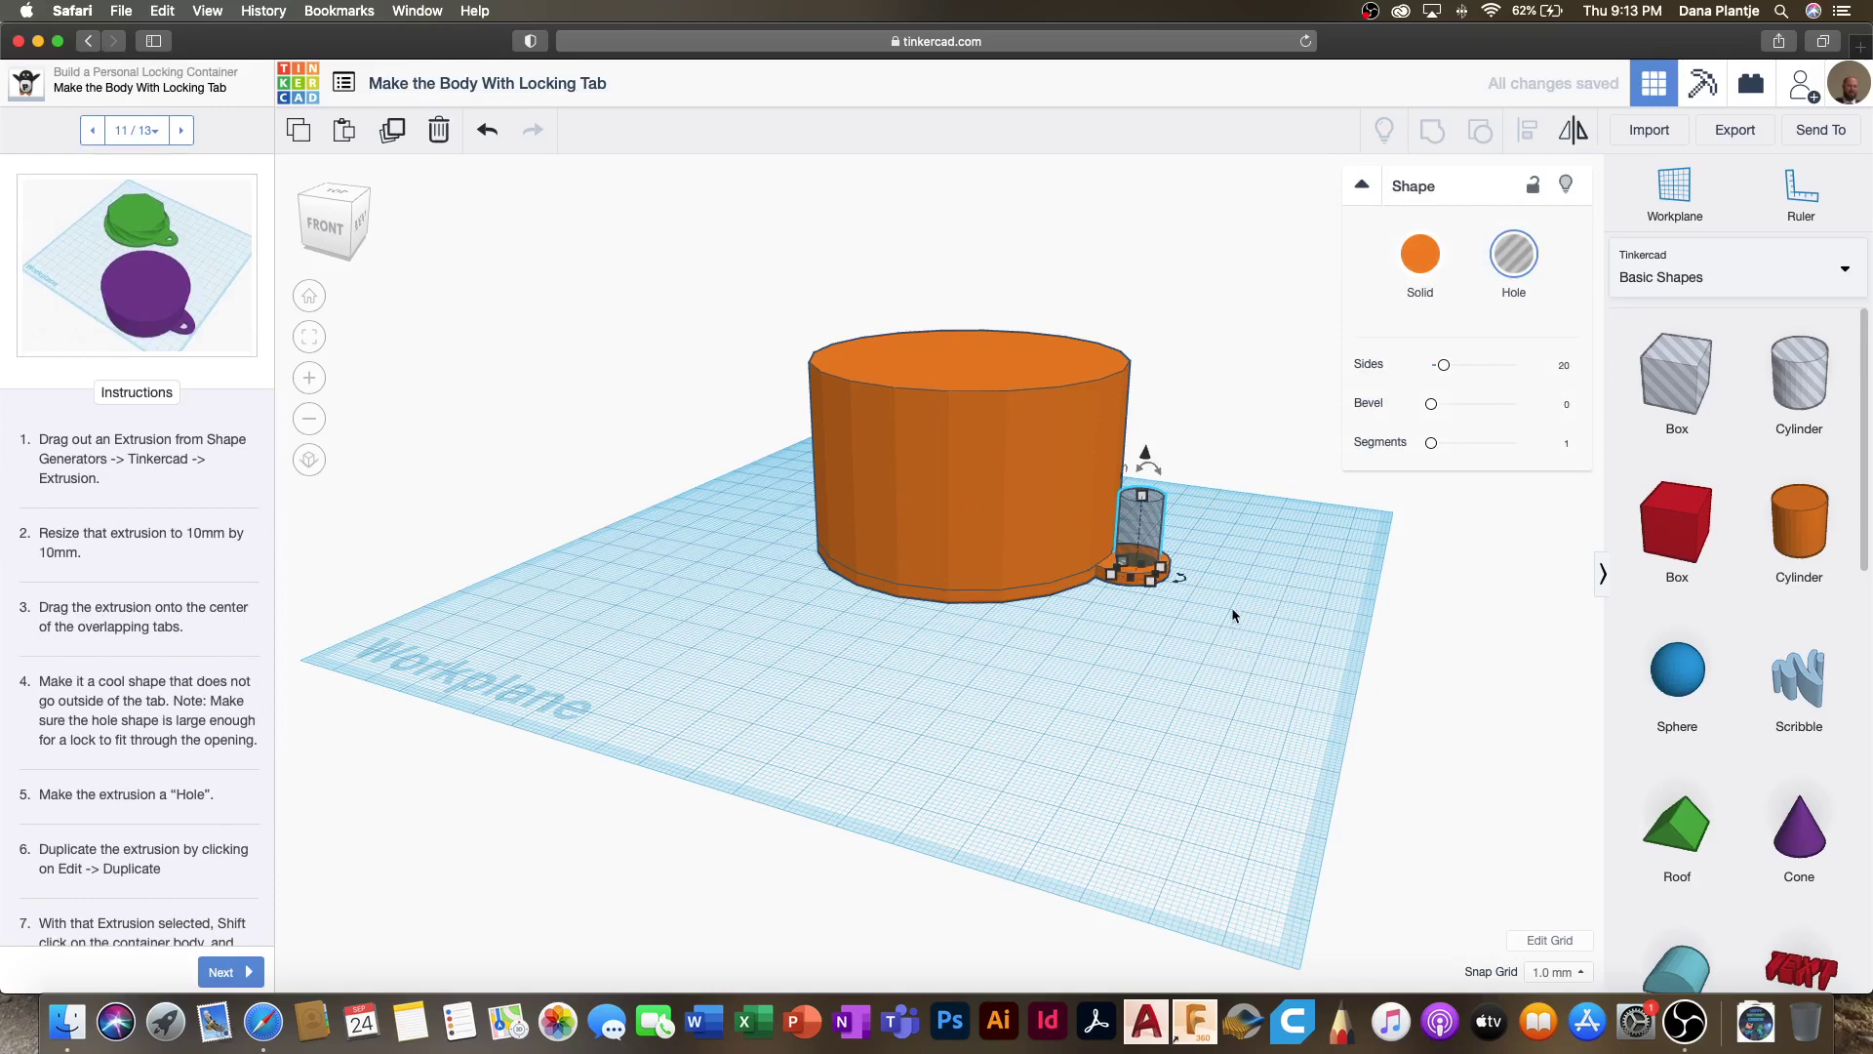
Step: Group the container body with one of the cylinder holes to cut the opening through its tab
left_click(992, 449, "shift")
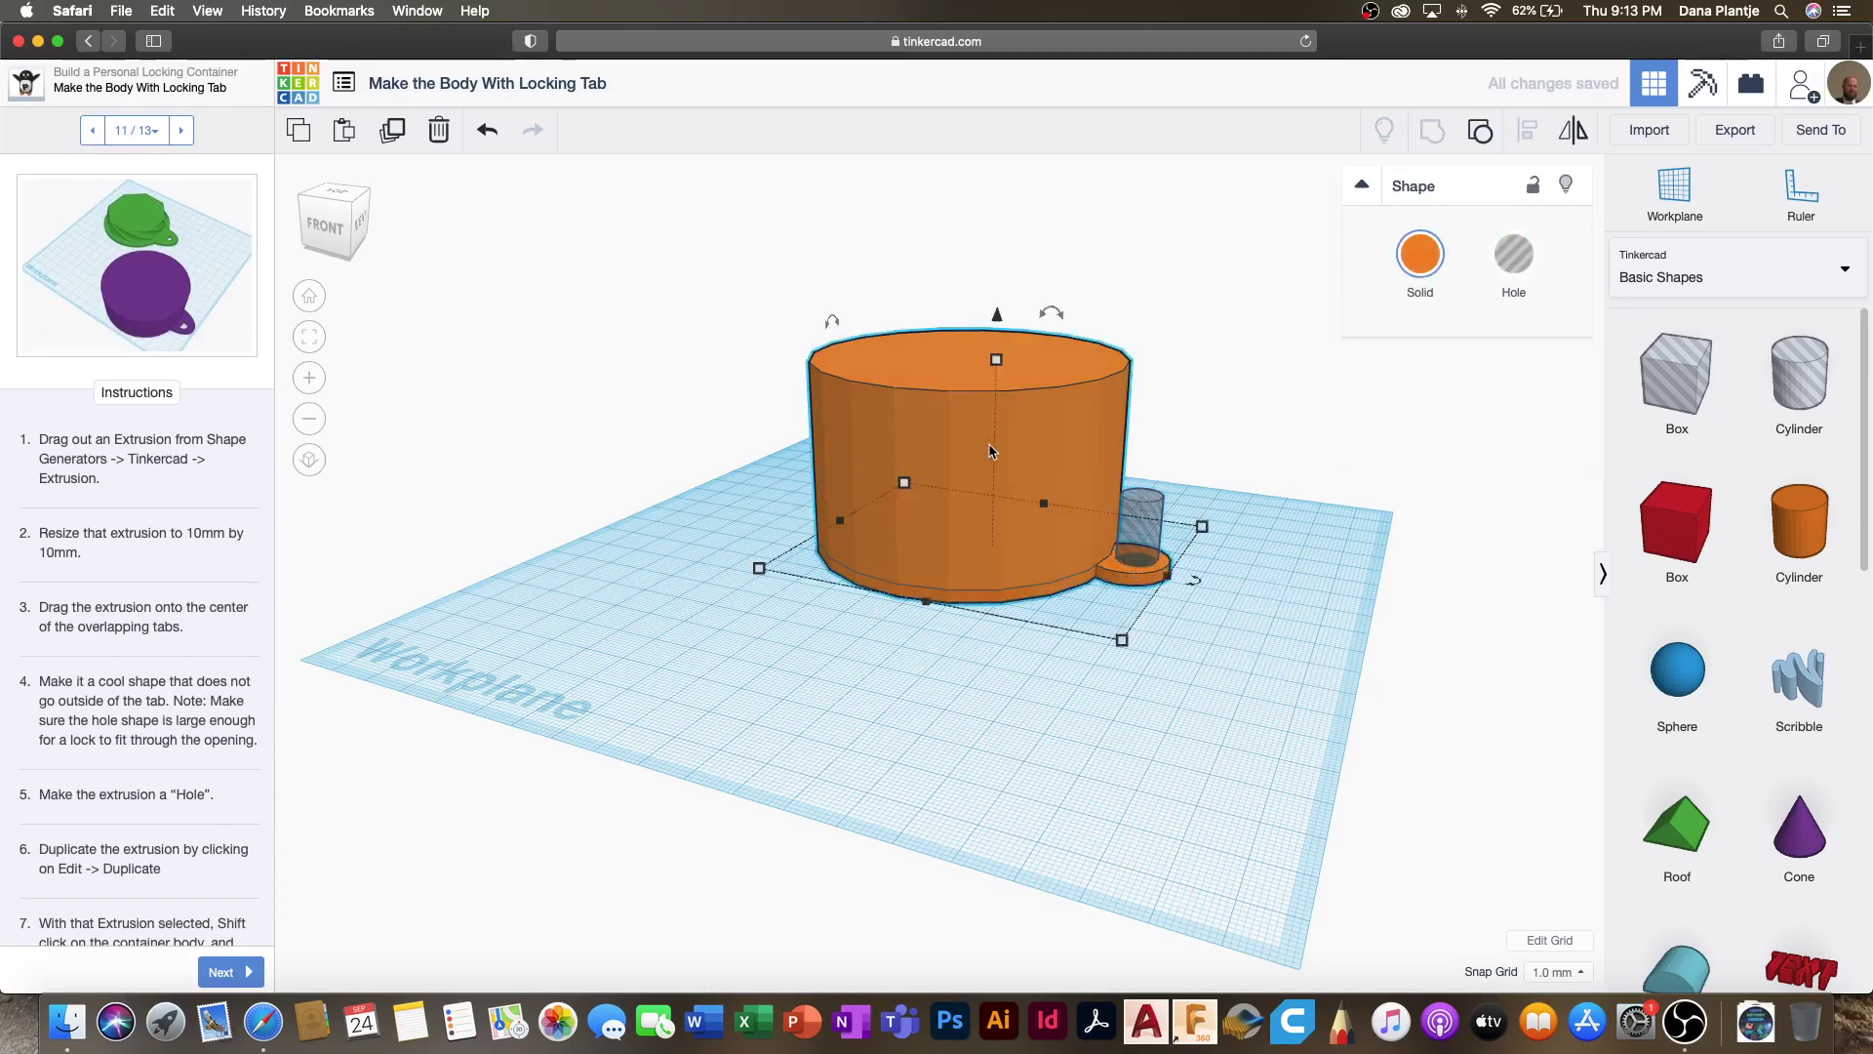
left_click(1149, 515, "shift")
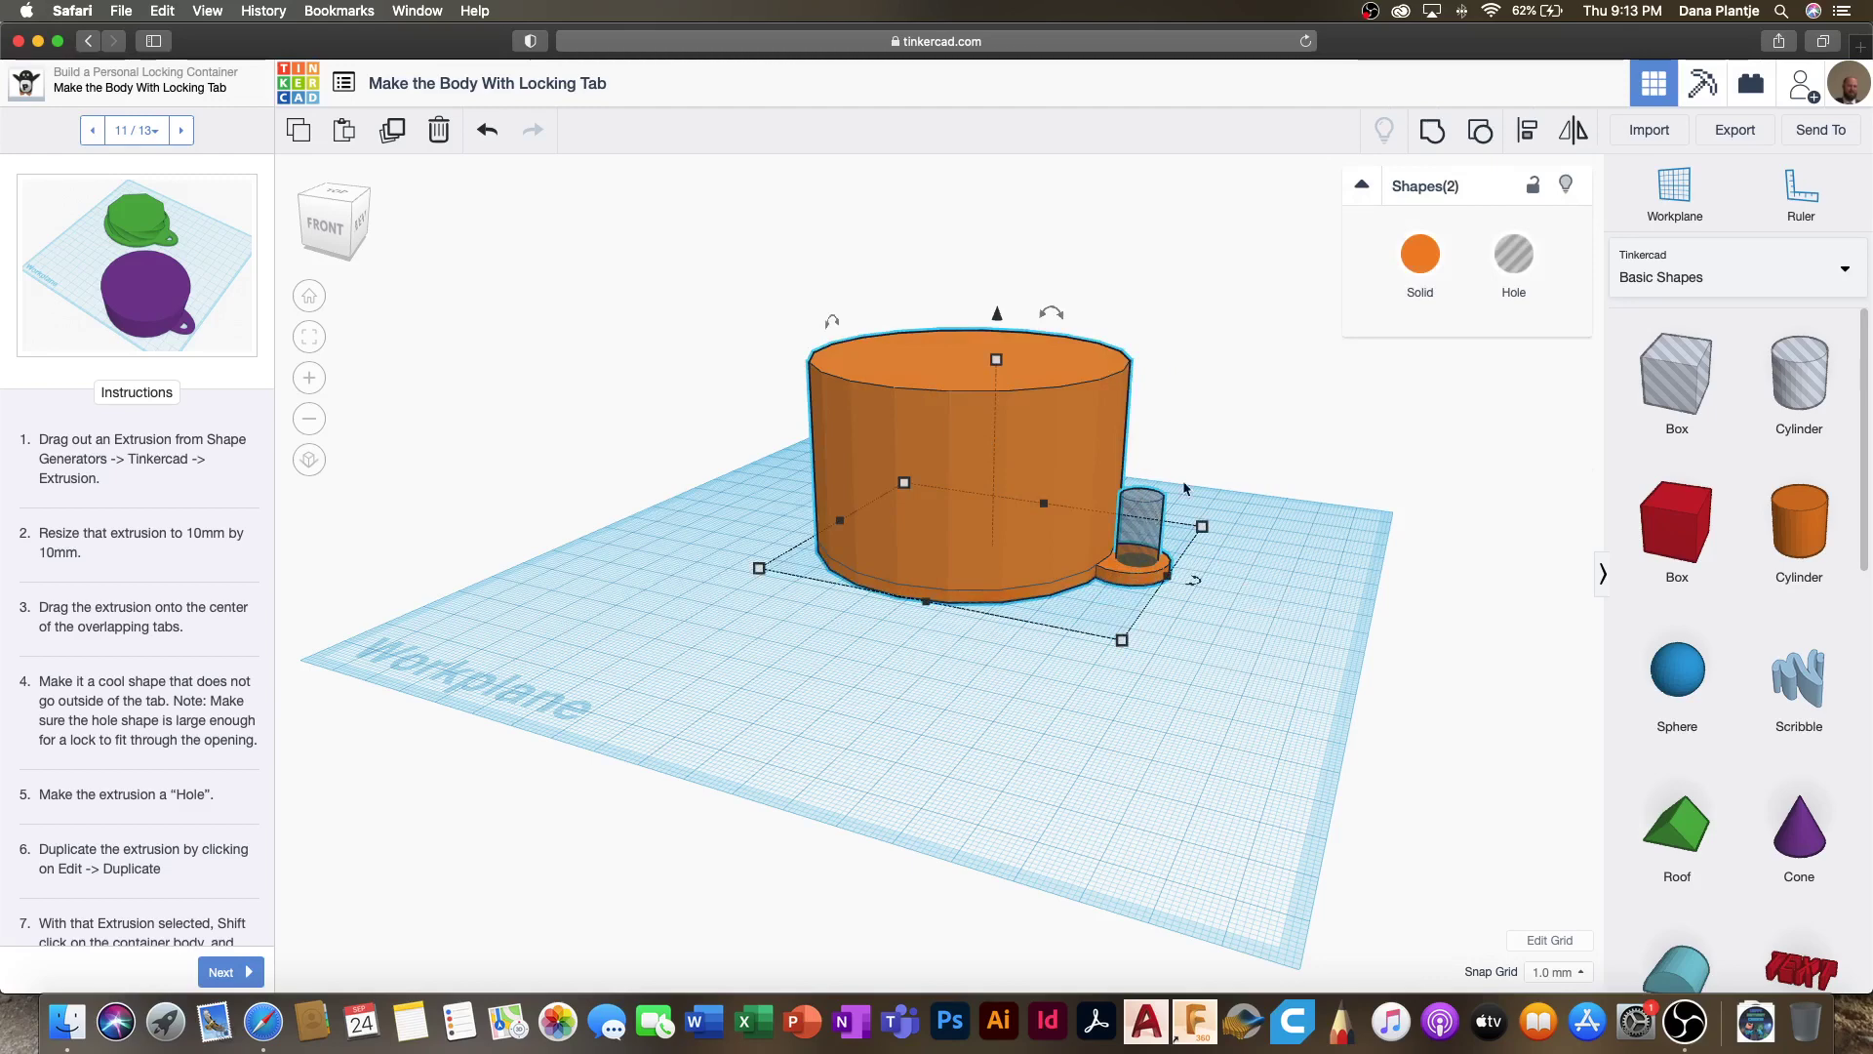
left_click(1433, 130)
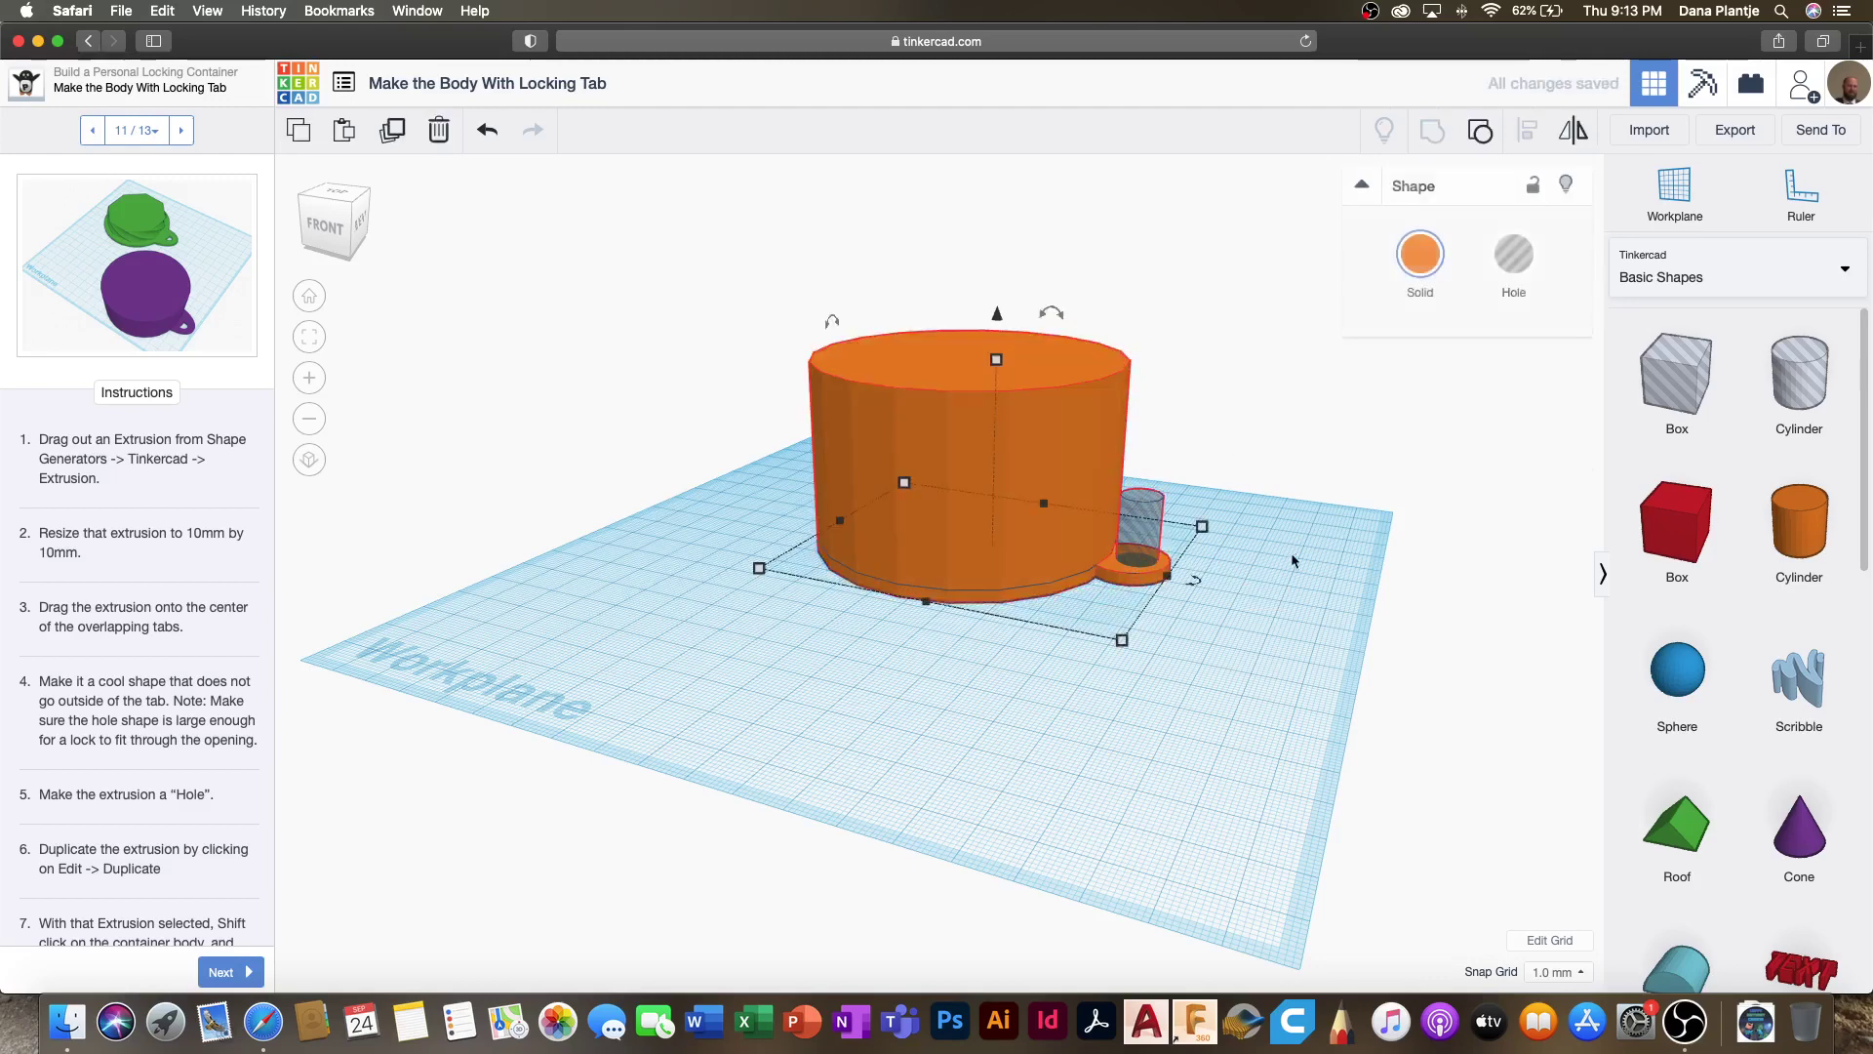
left_click(1291, 617)
Step: Move the container about 62 mm by 78 mm away from the lid and group the lid with the remaining cylinder hole
left_click_drag(1017, 435, 636, 492)
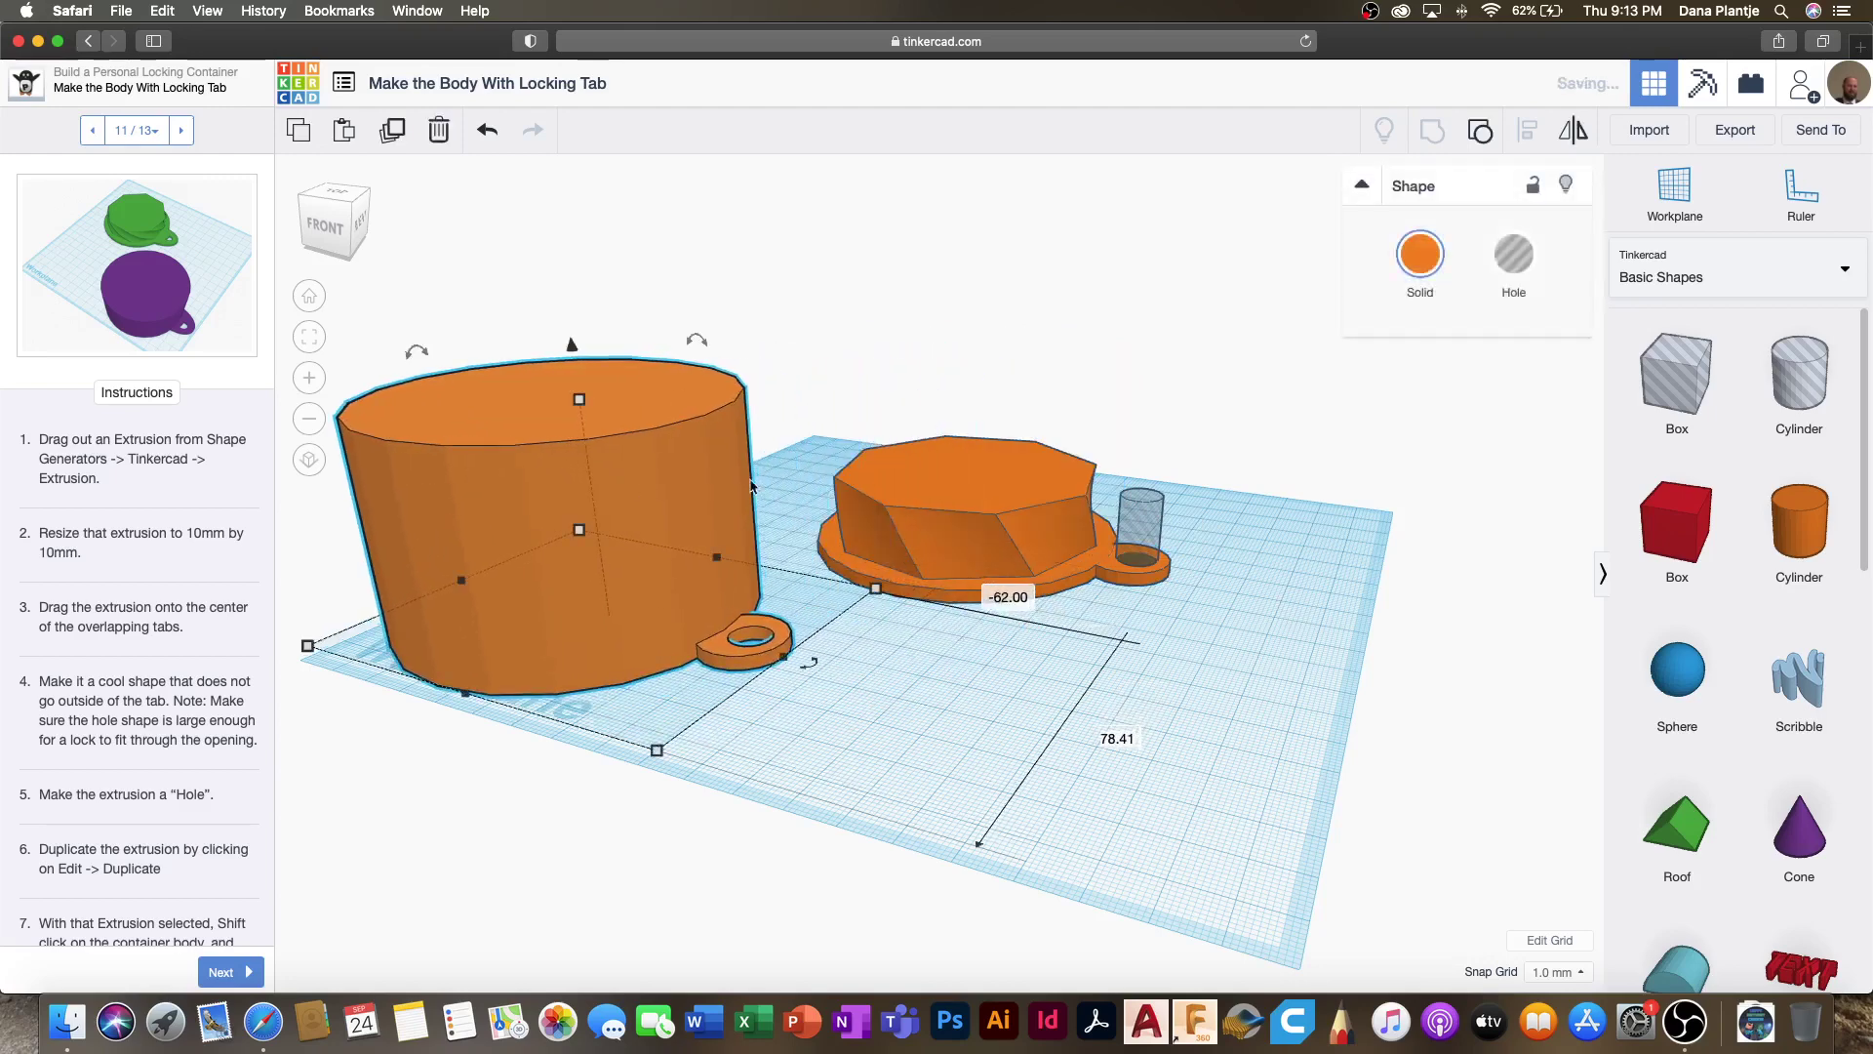
left_click(983, 584)
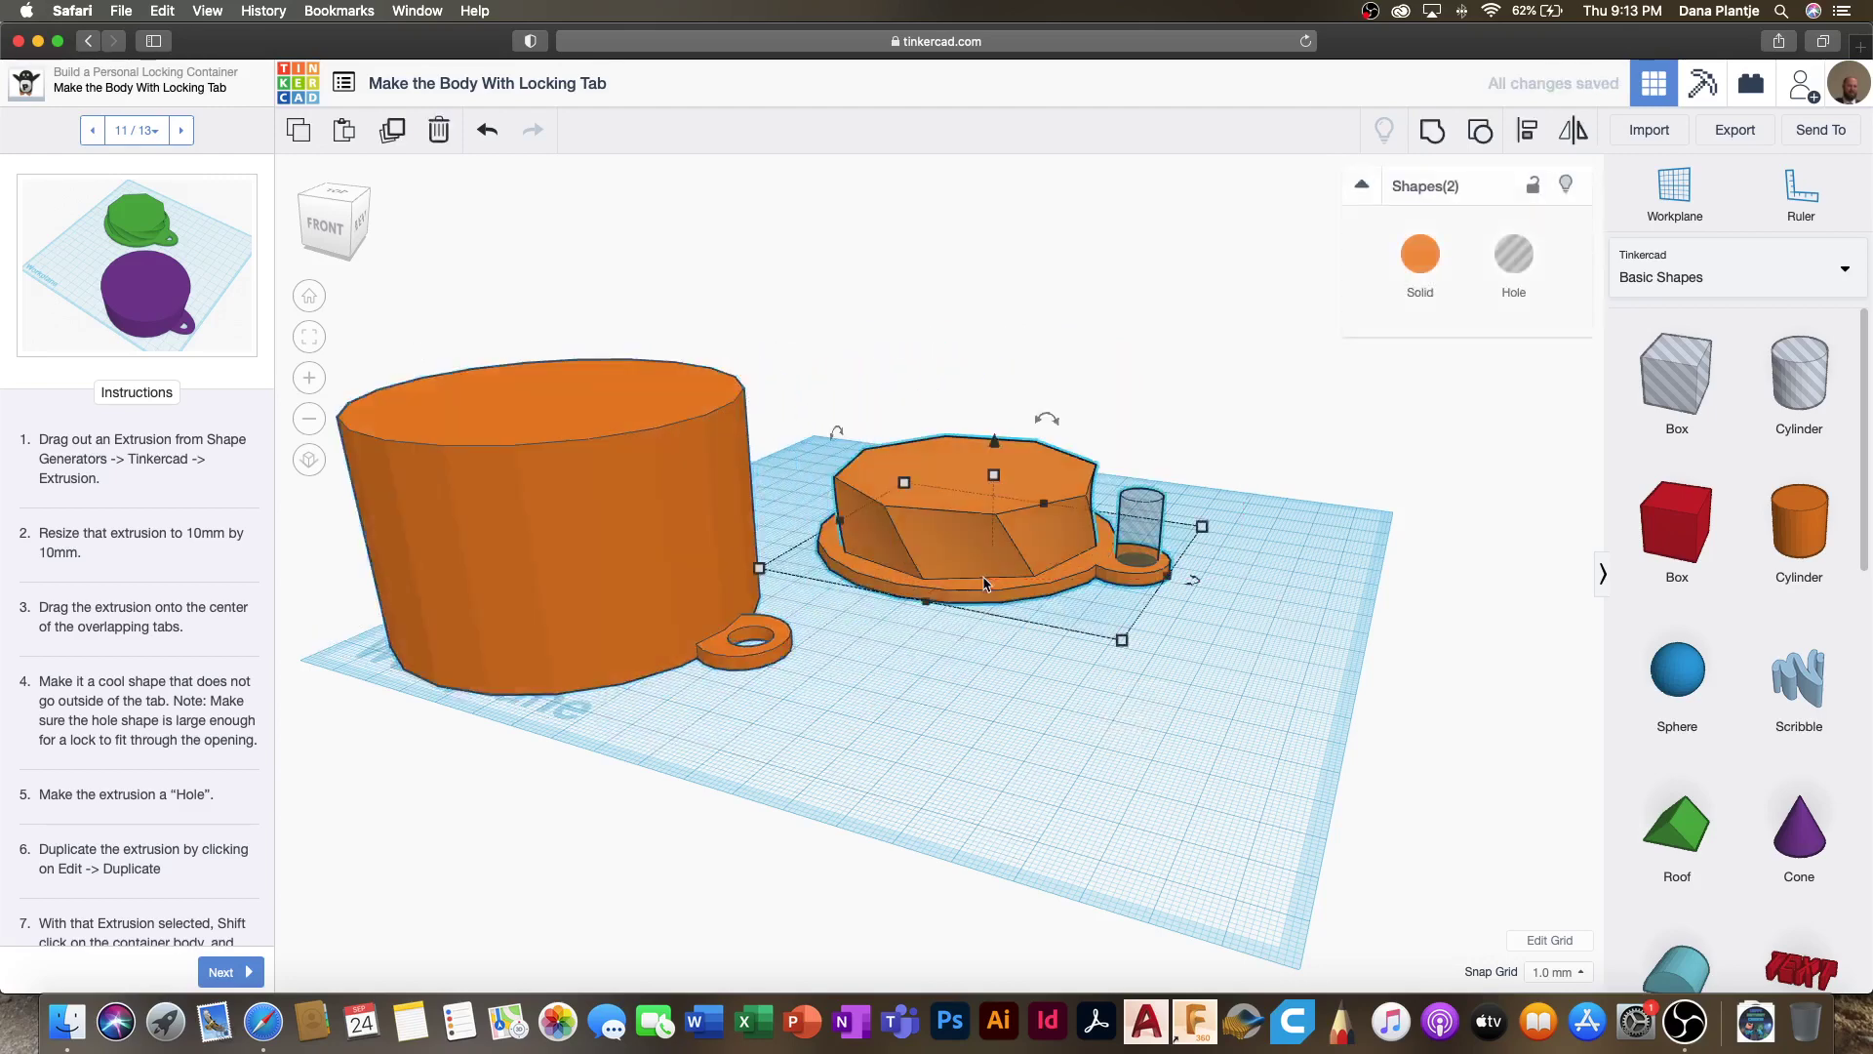
left_click(1432, 129)
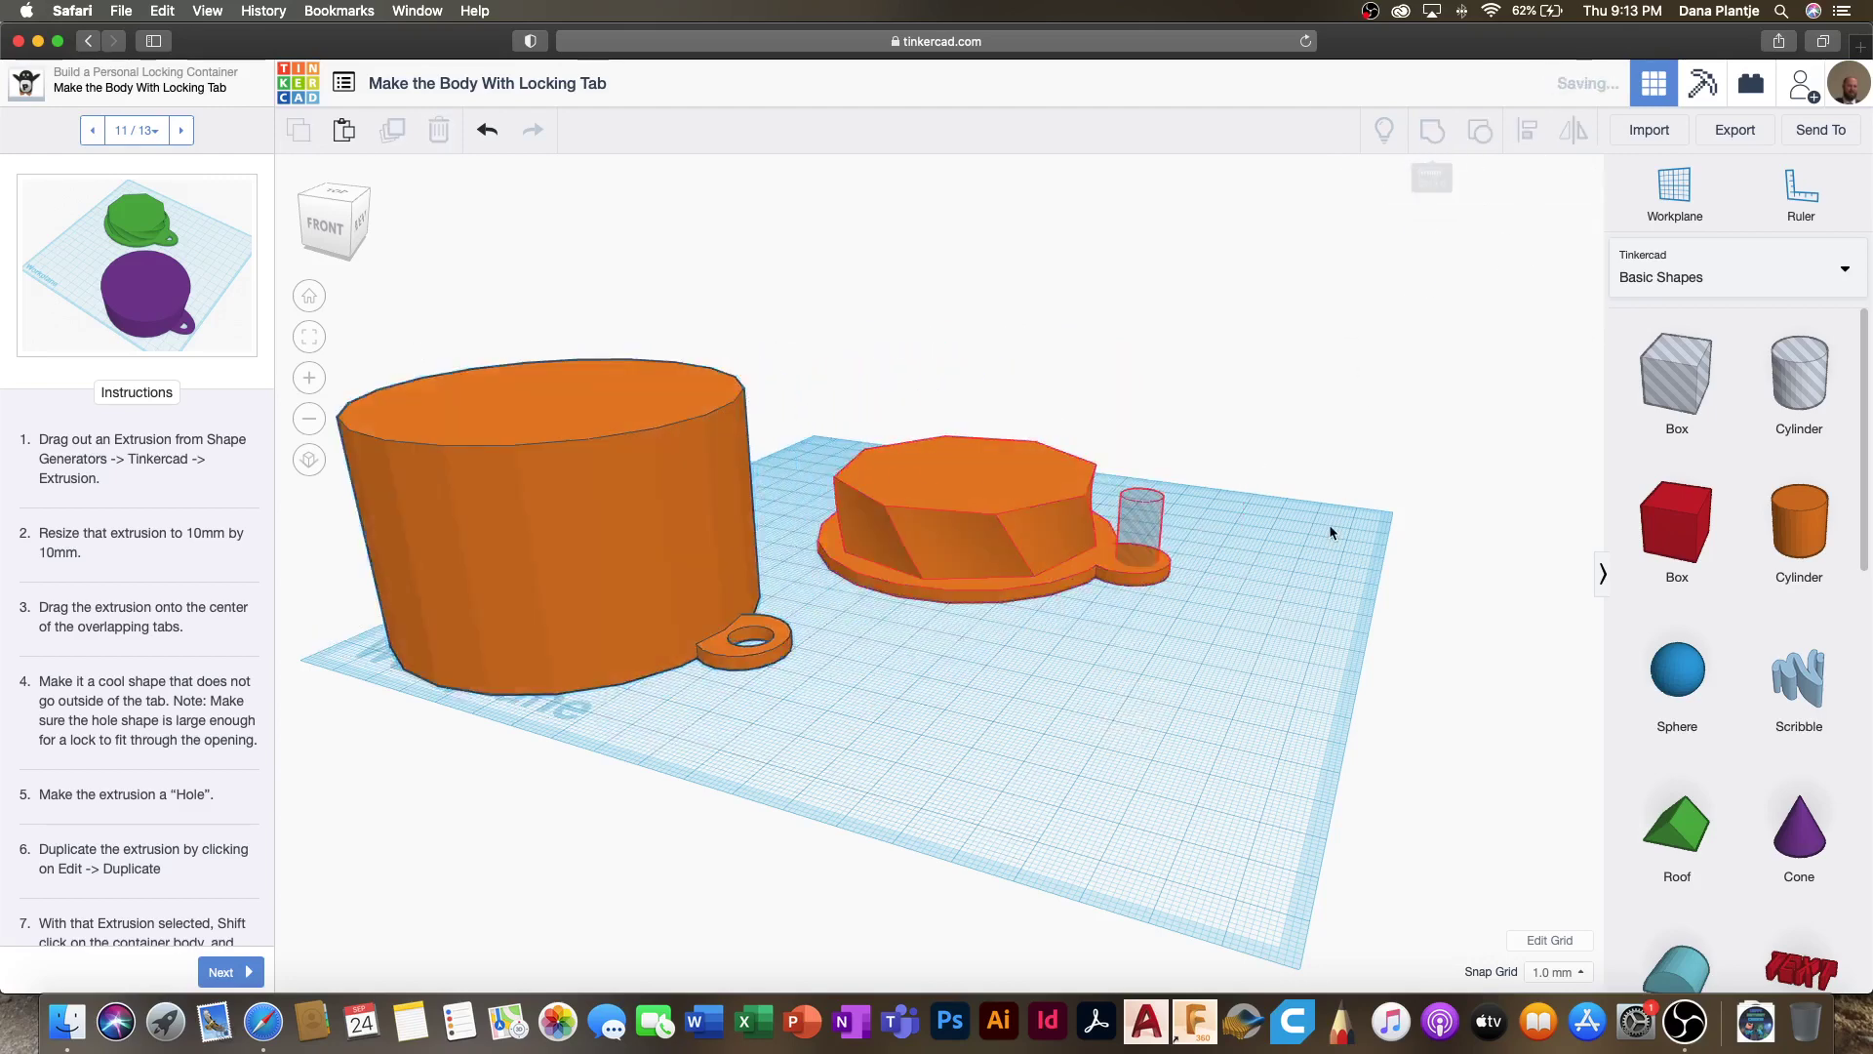
left_click(1244, 667)
right_click_drag(1244, 666, 1207, 763)
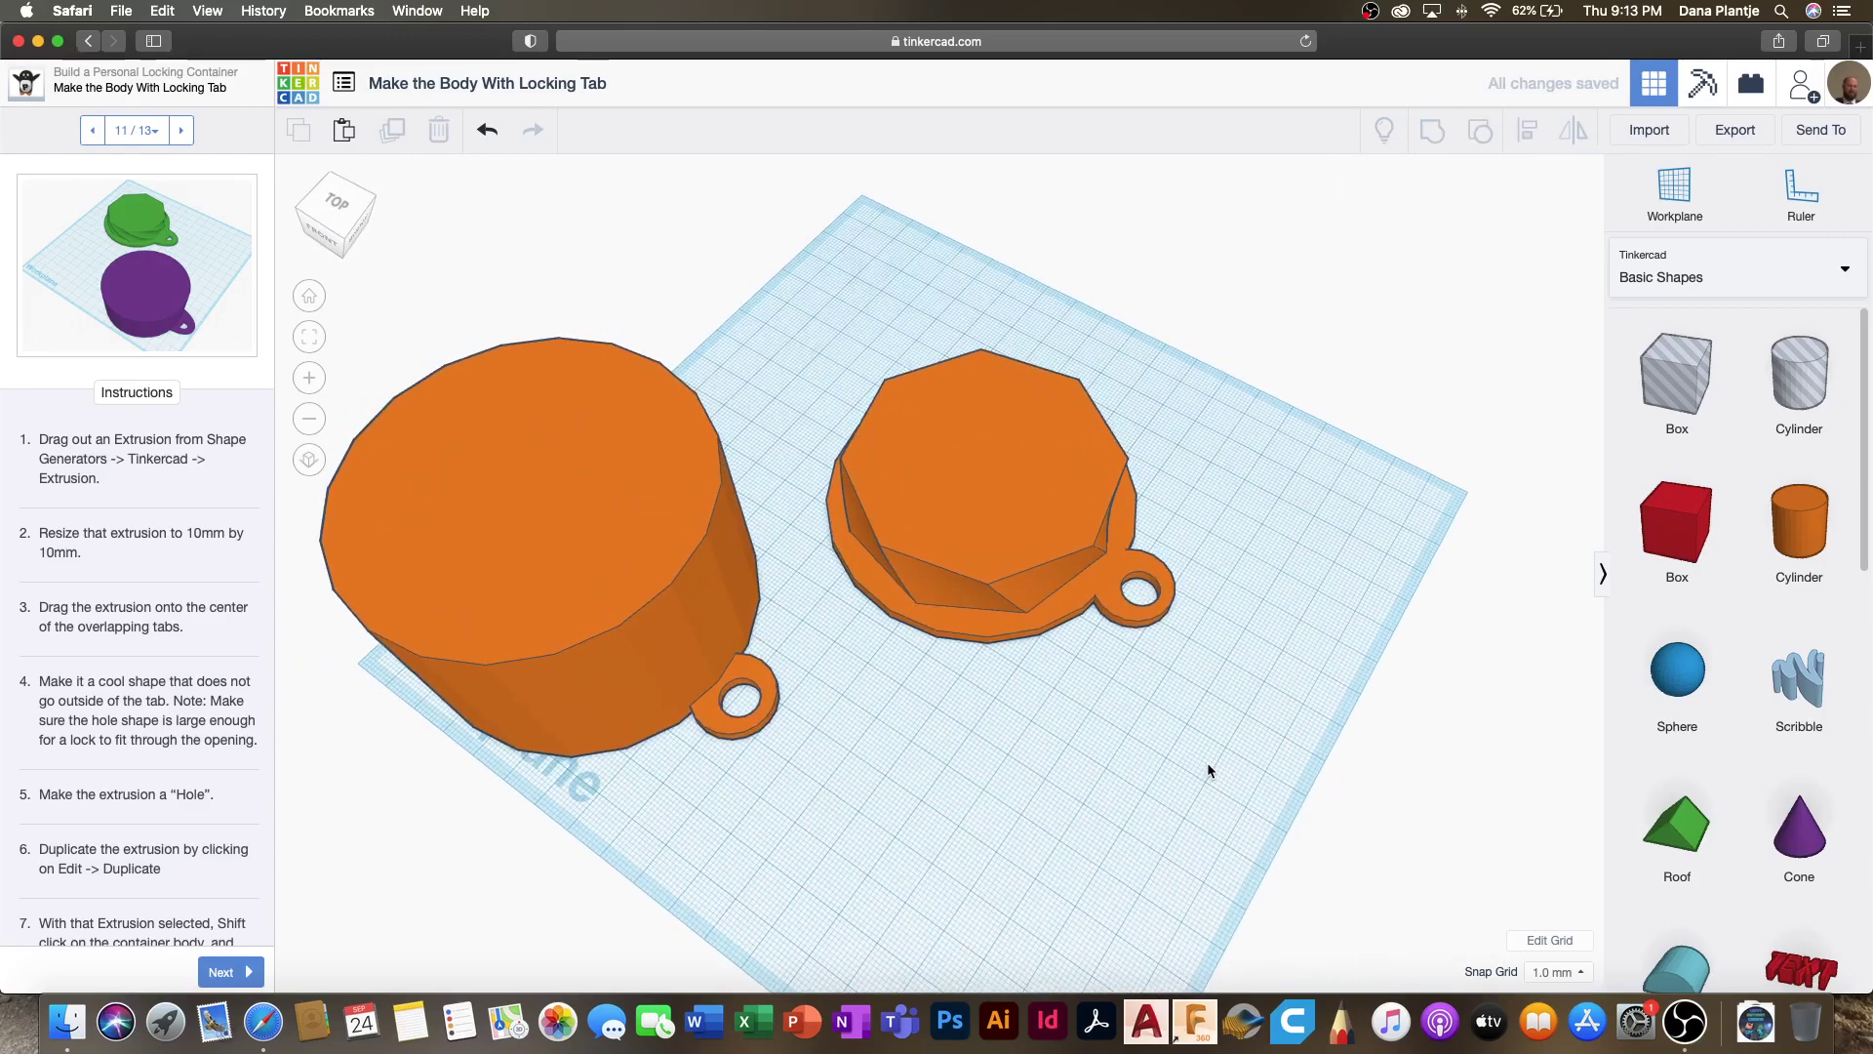
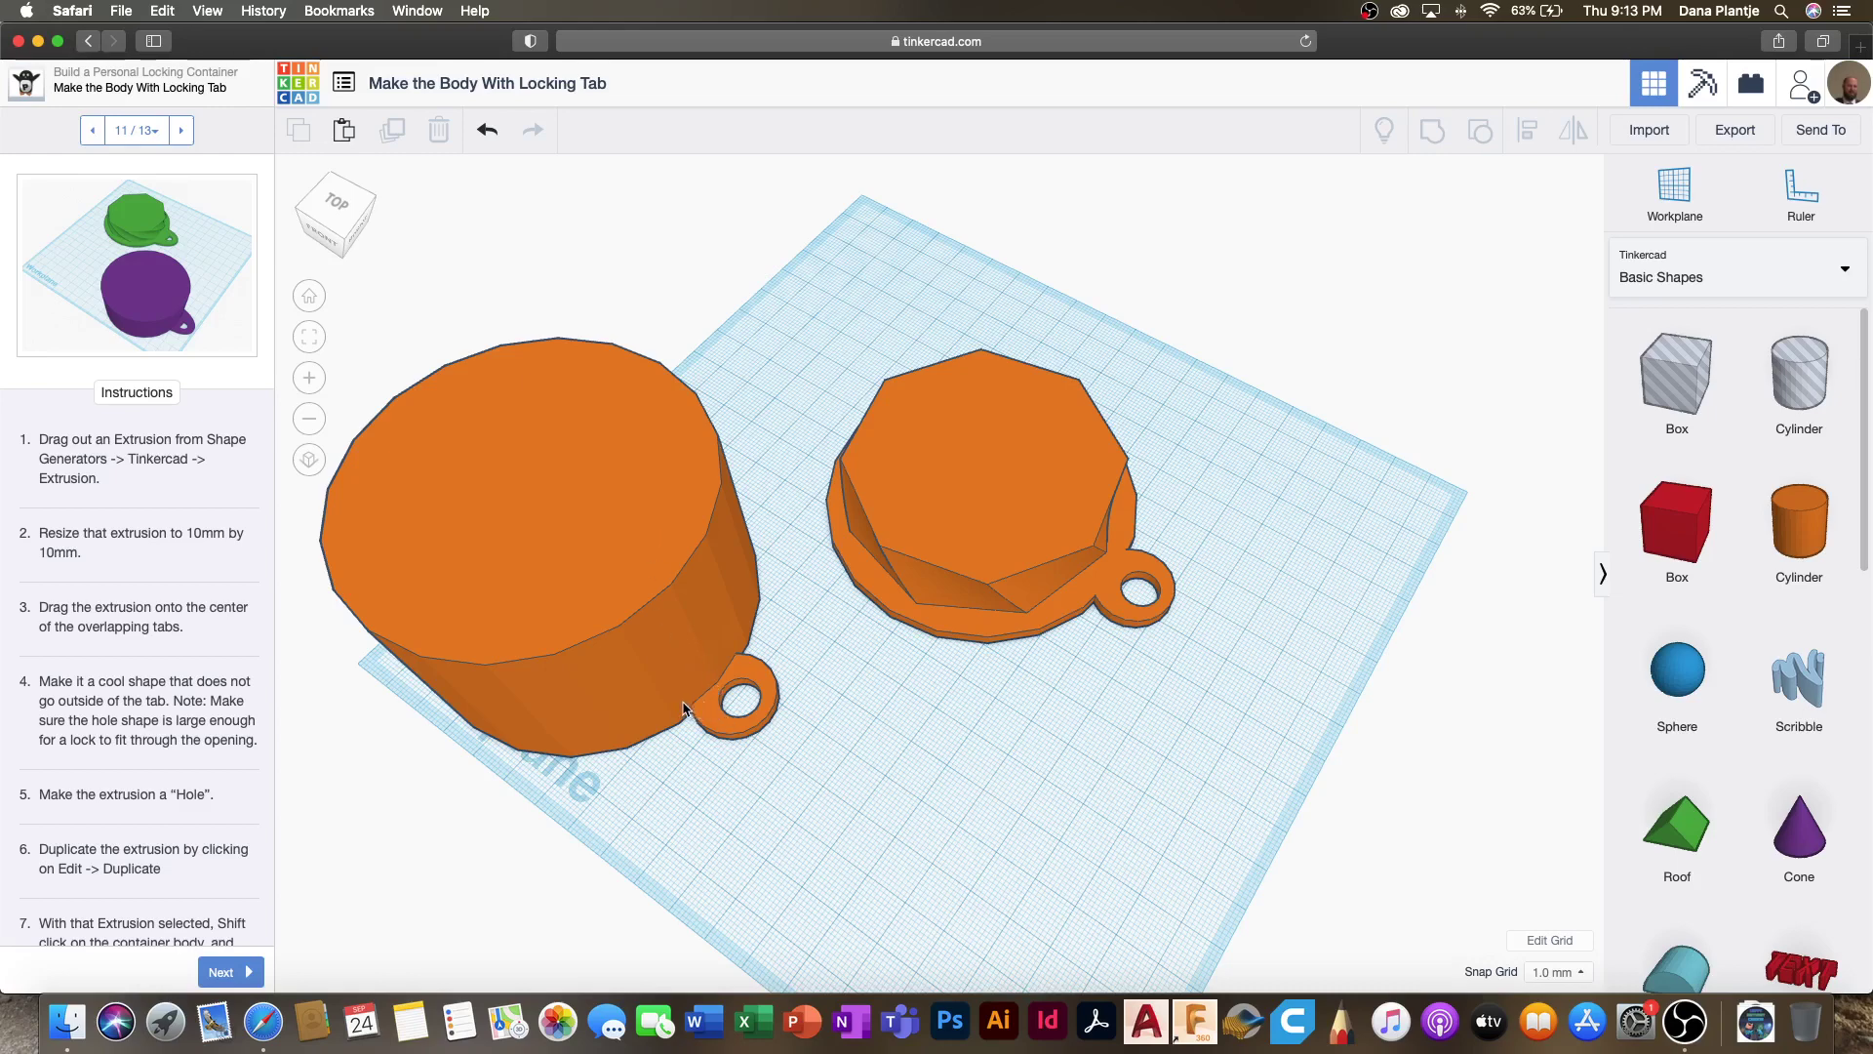
Step: Align the container and the lid back on their shared centre in both horizontal directions
left_click_drag(1233, 474, 683, 648)
left_click(1527, 130)
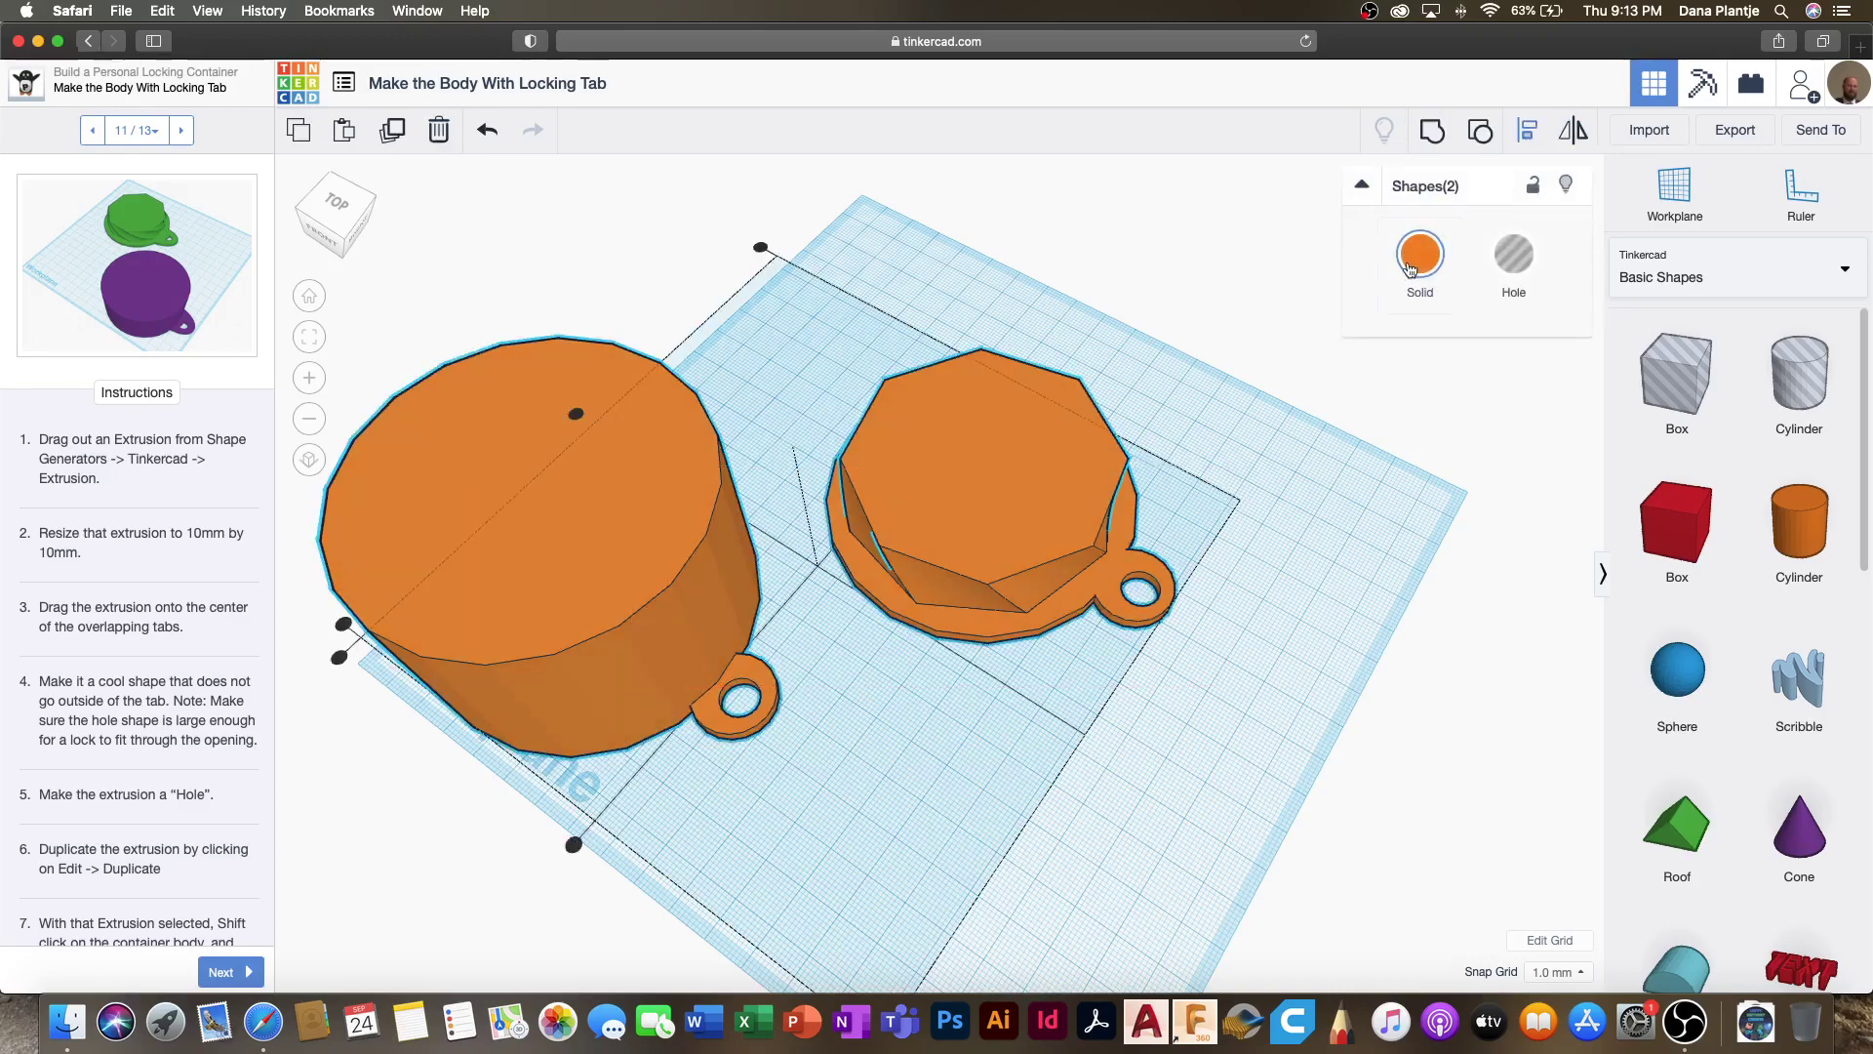
right_click_drag(542, 515, 822, 618)
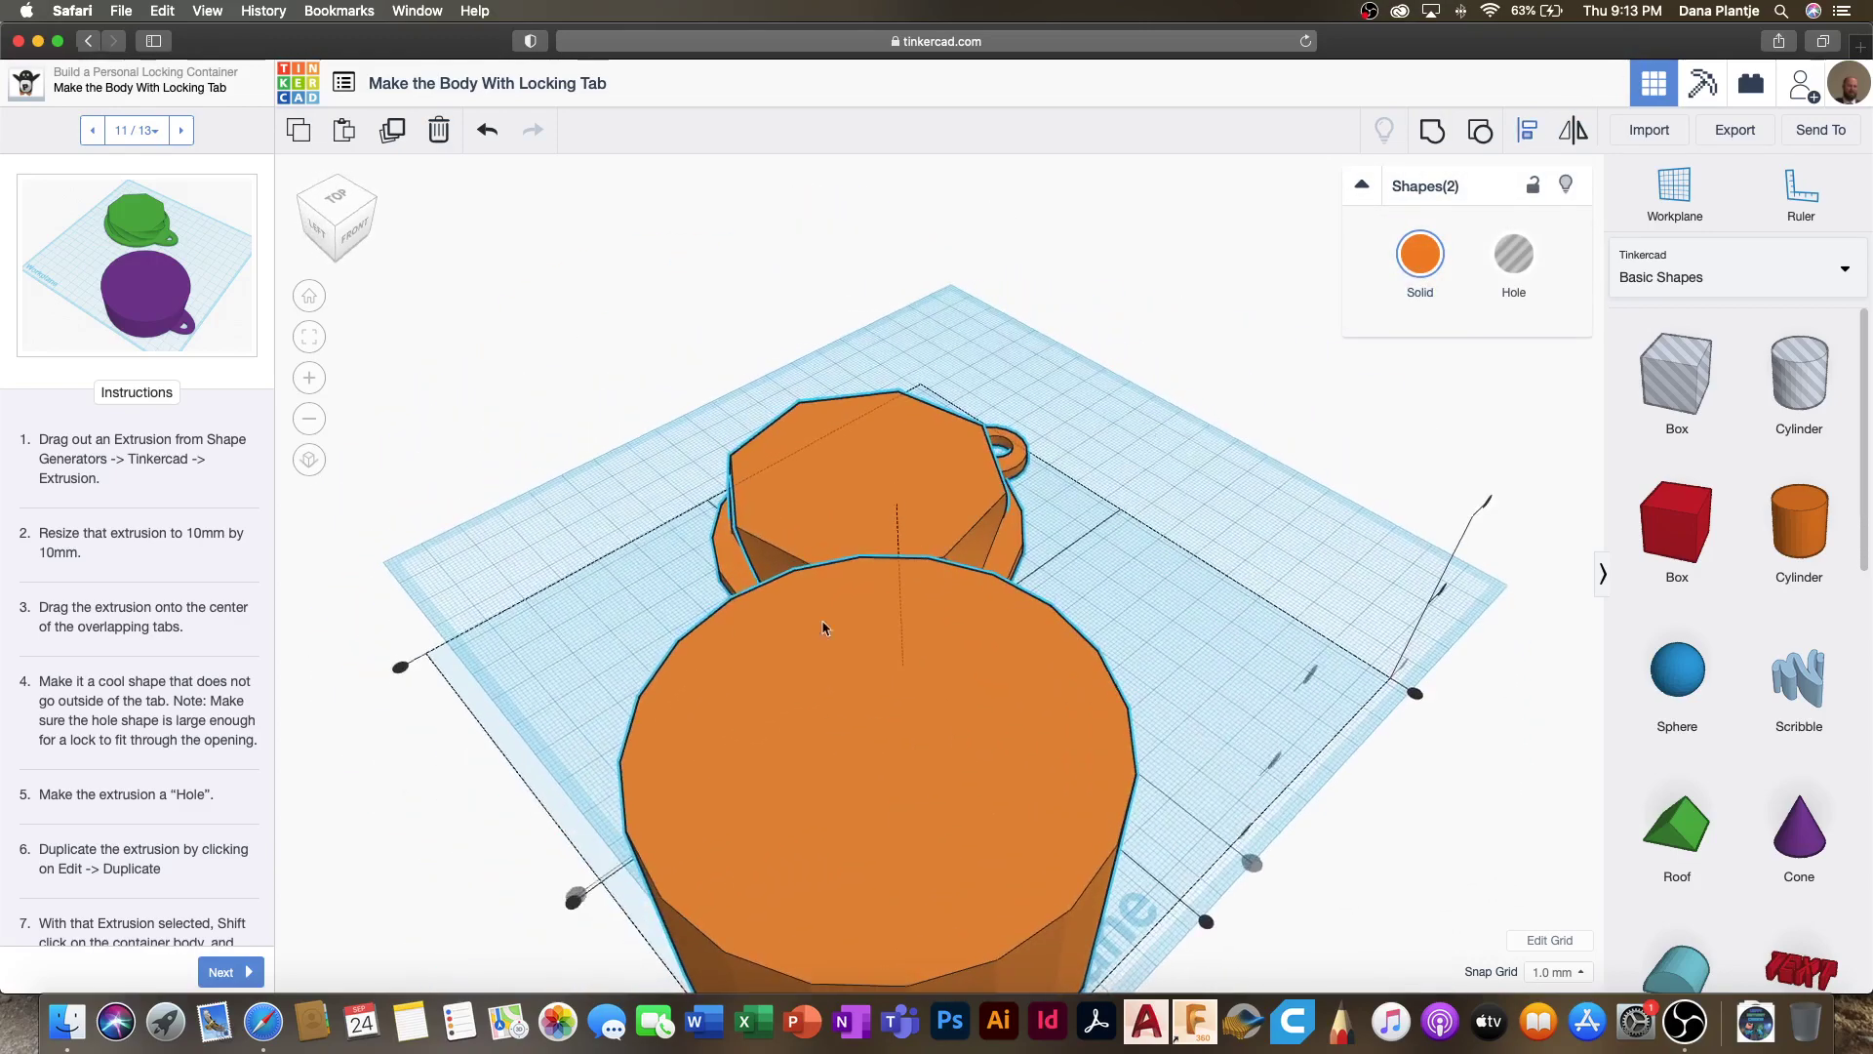
left_click(574, 904)
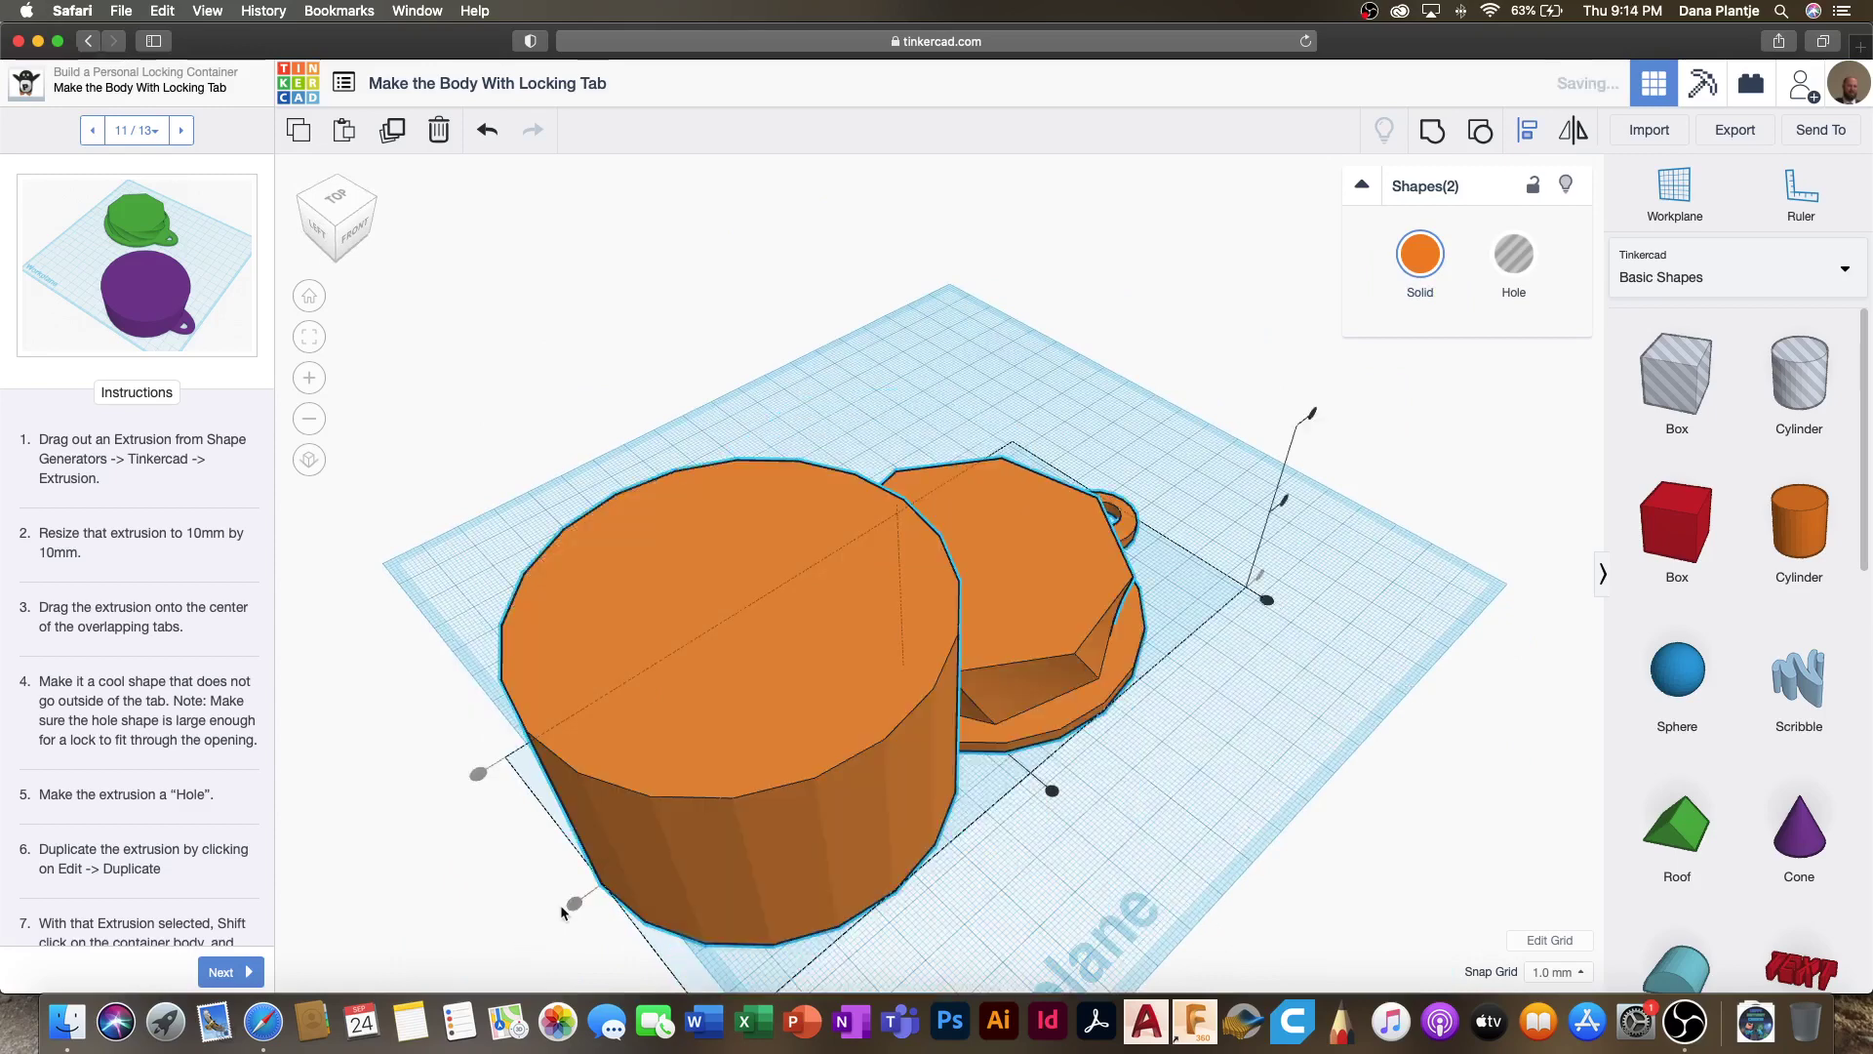
left_click(1054, 792)
left_click(1136, 823)
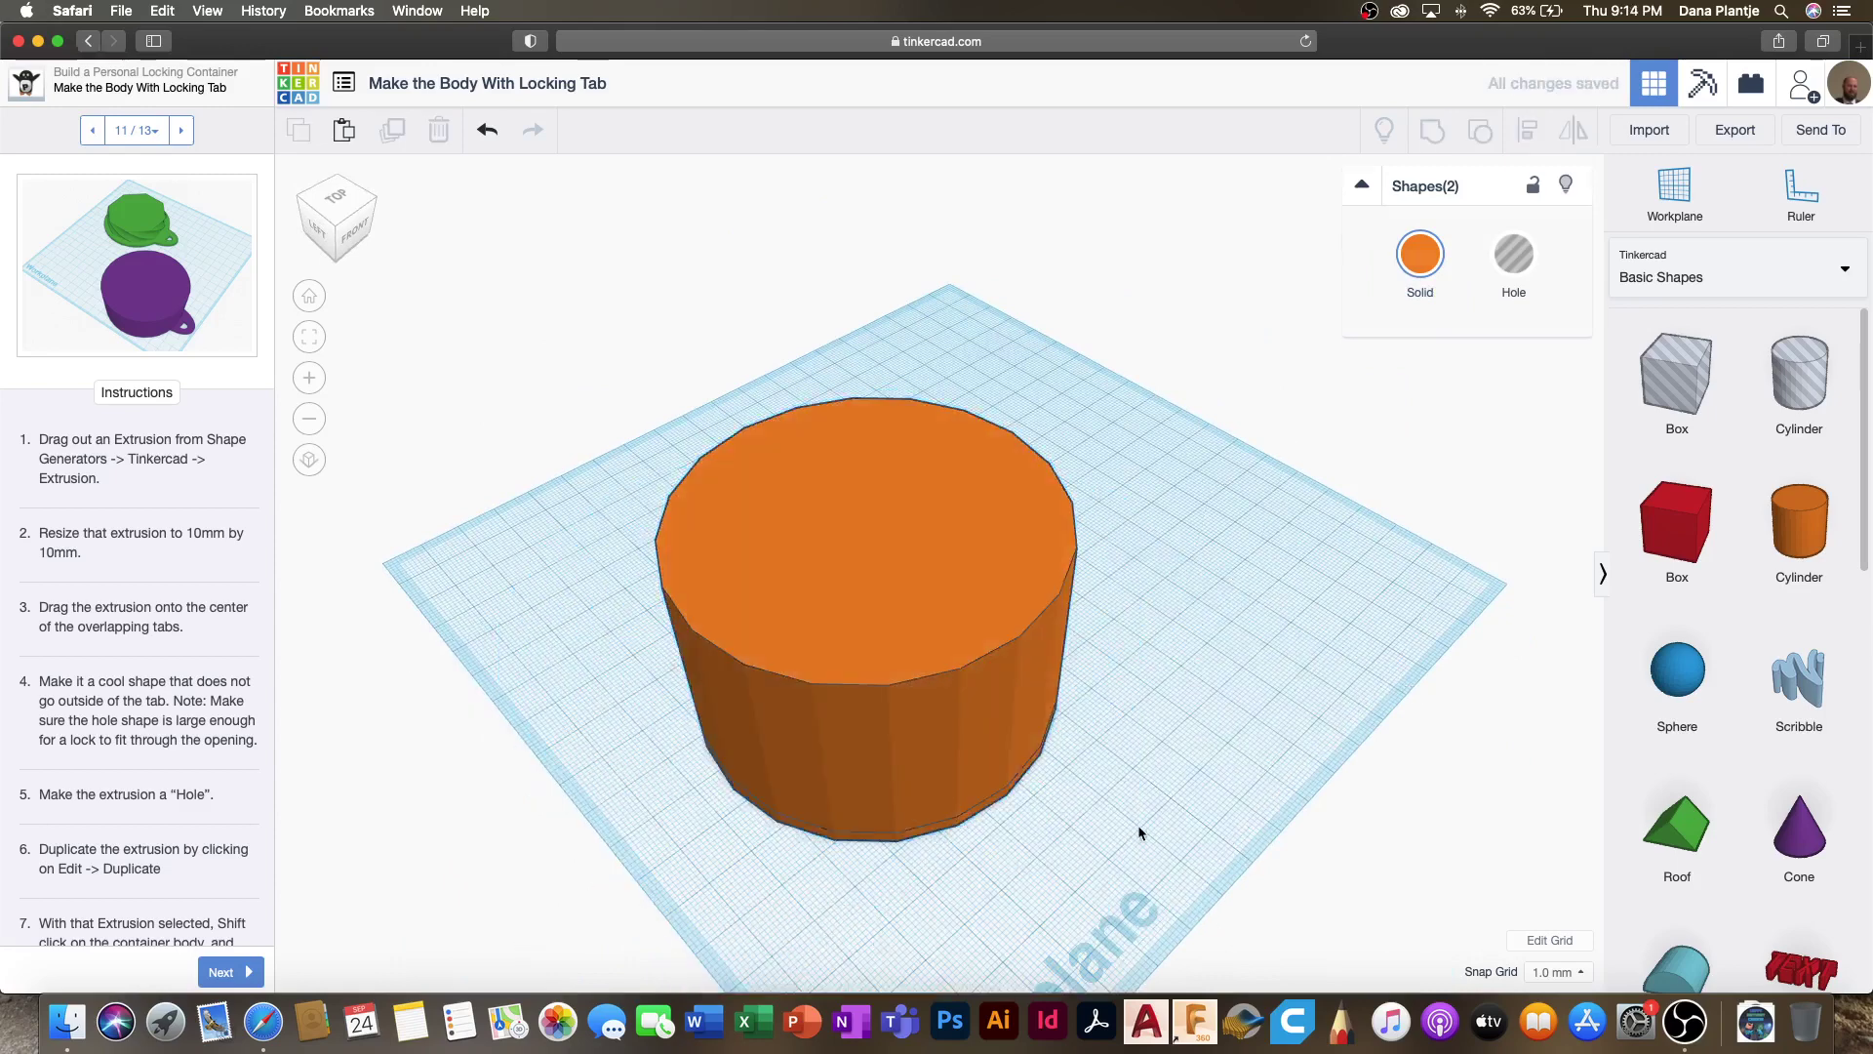
Step: Change the container to a see-through hole, examine how the lid fits inside it from several sides, and restore it to solid
left_click(928, 647)
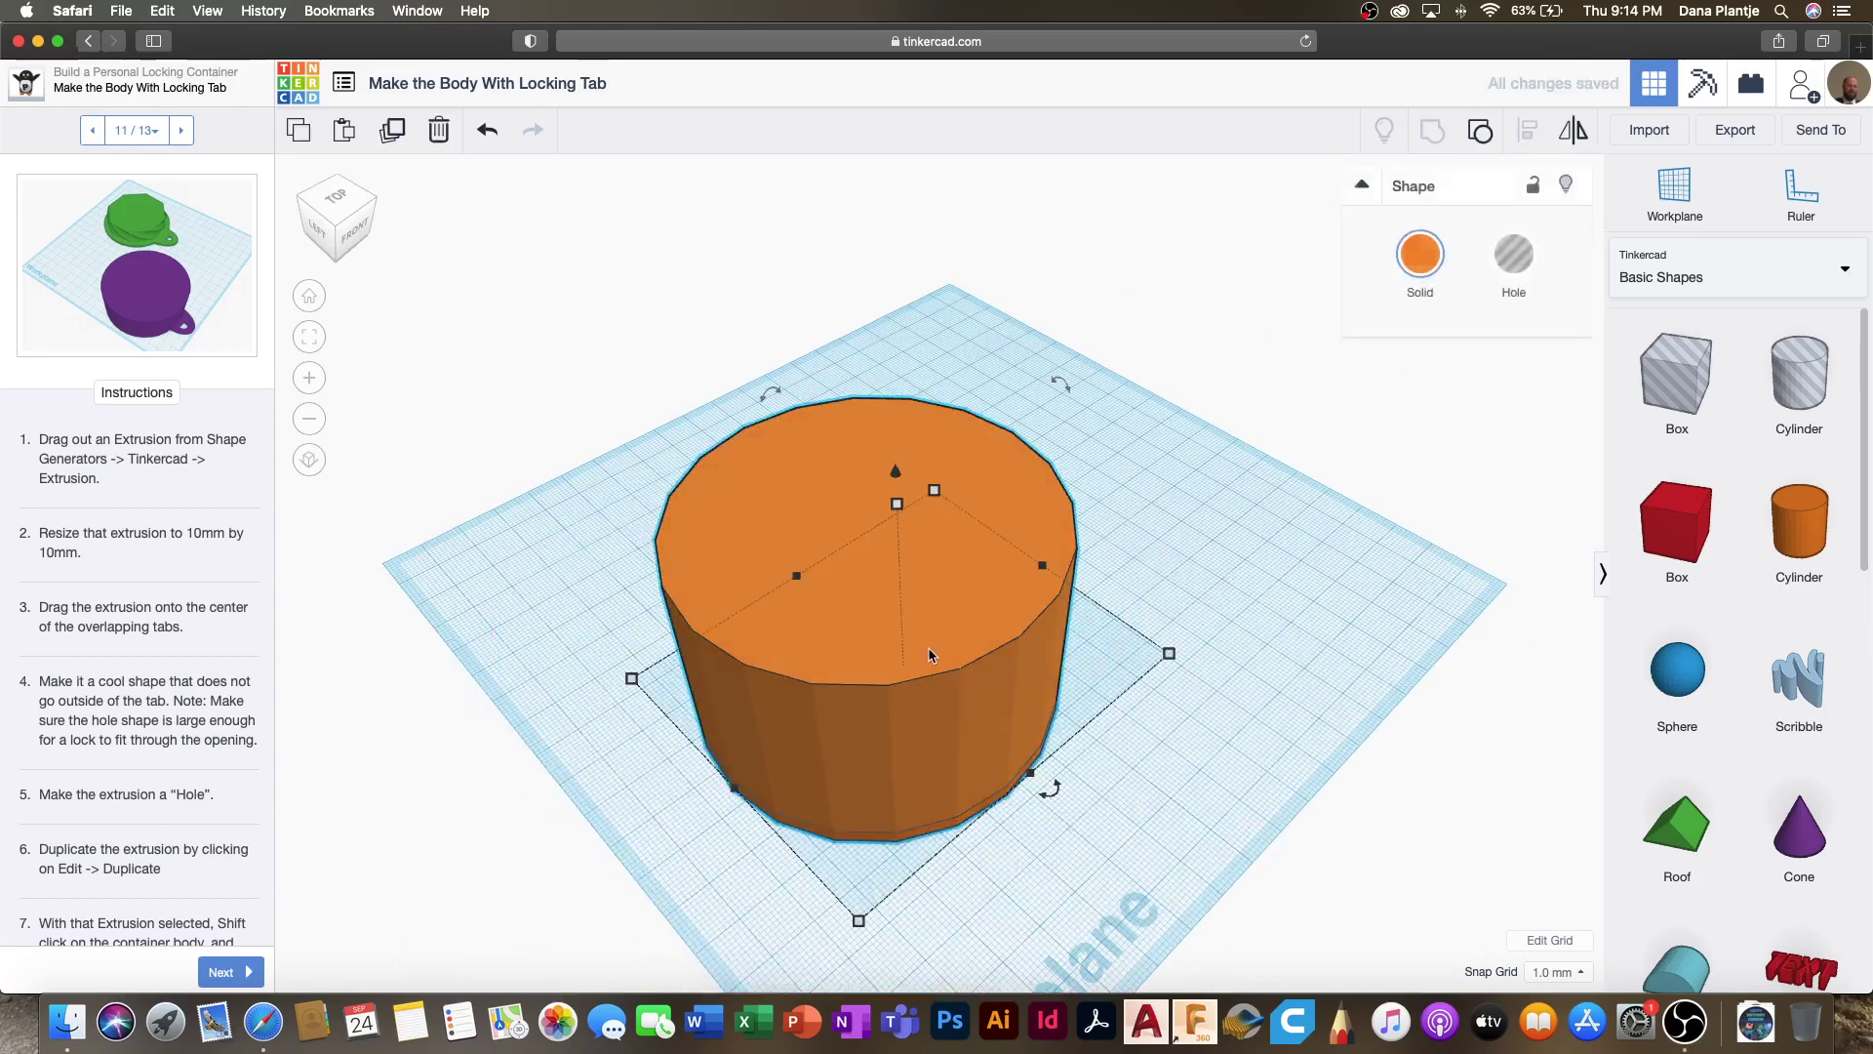
left_click(1513, 253)
right_click_drag(1145, 669, 961, 569)
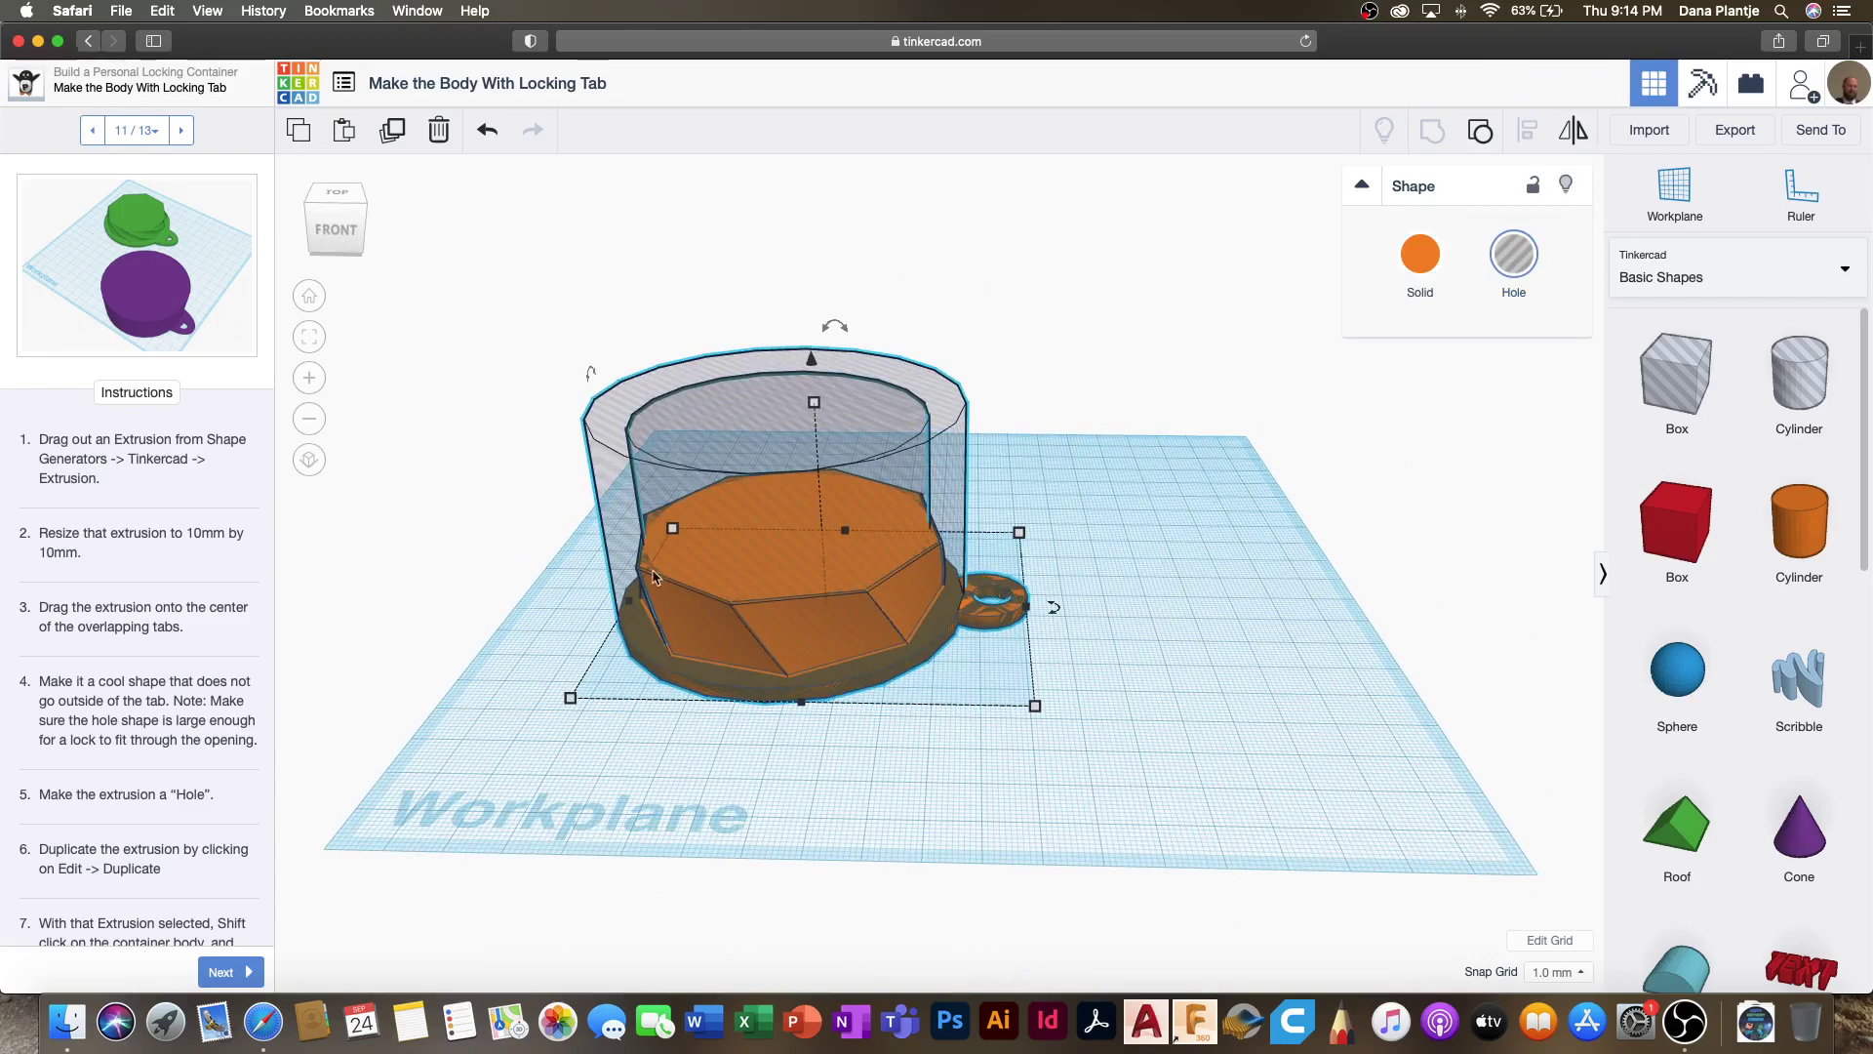
right_click_drag(717, 599, 936, 673)
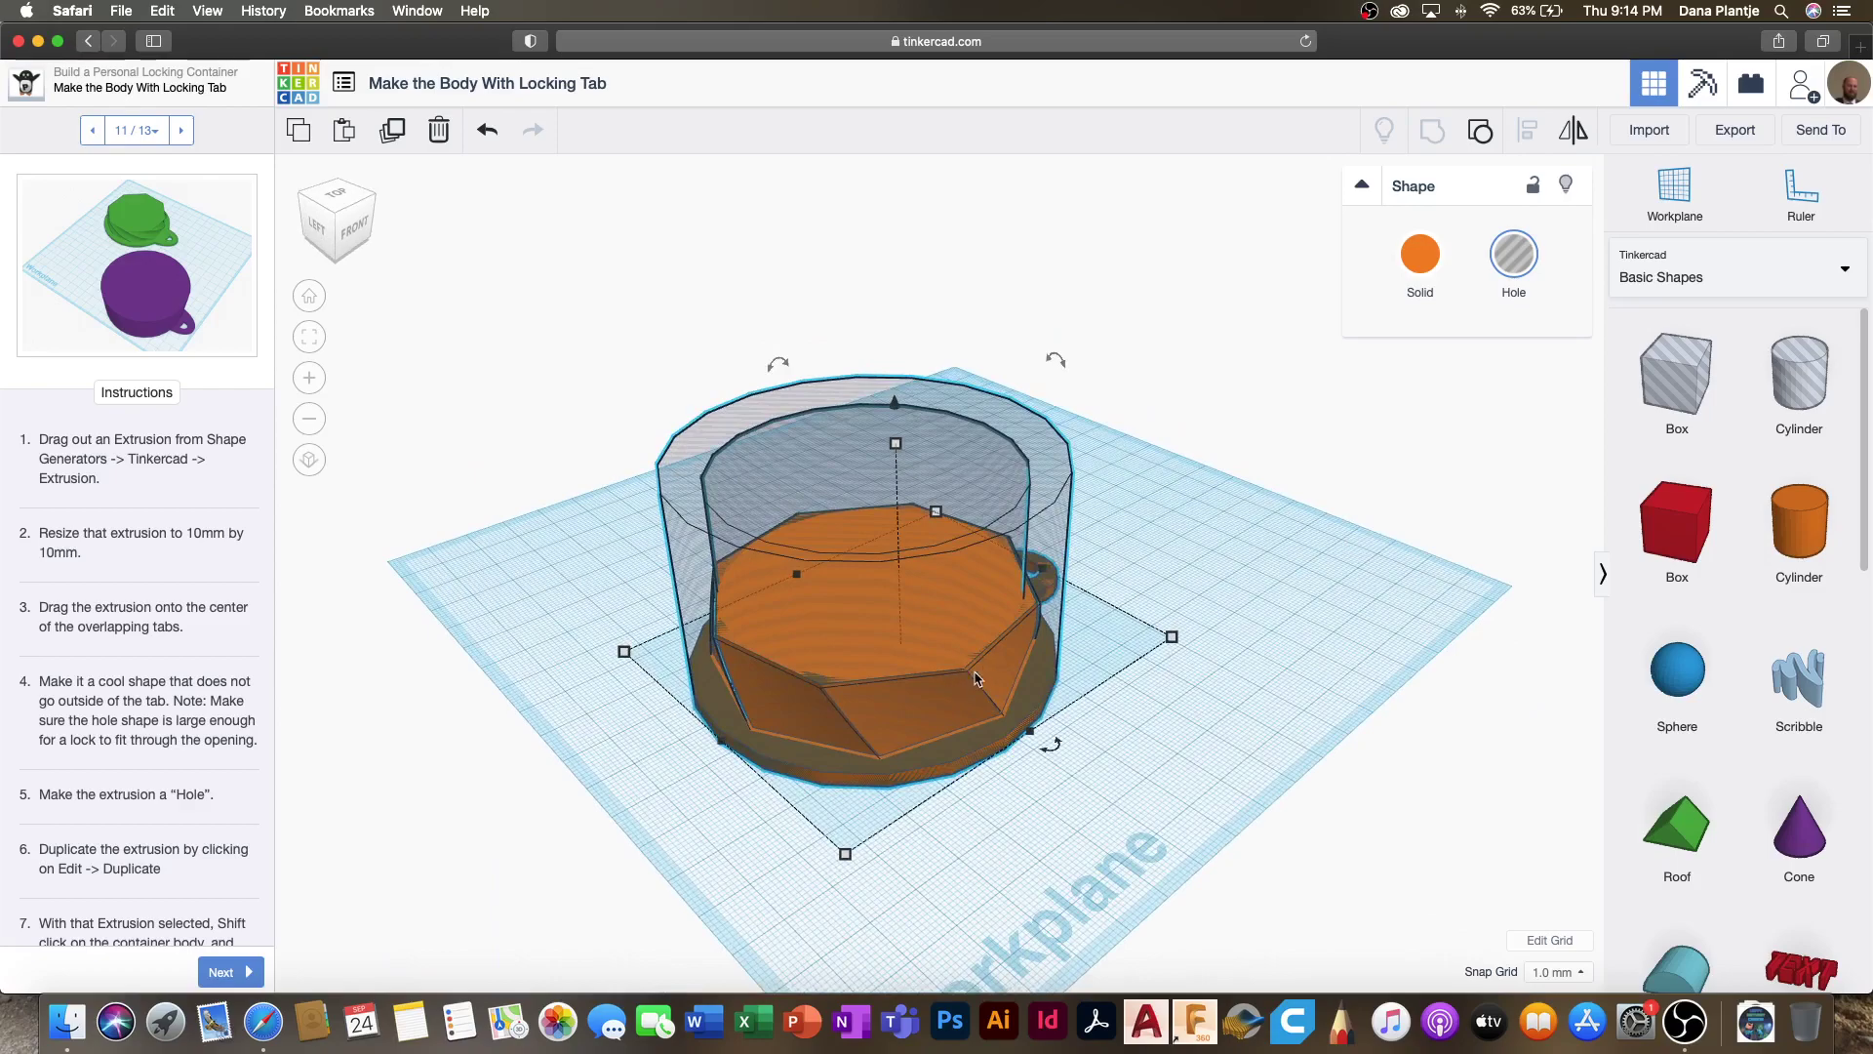
right_click_drag(780, 630, 887, 550)
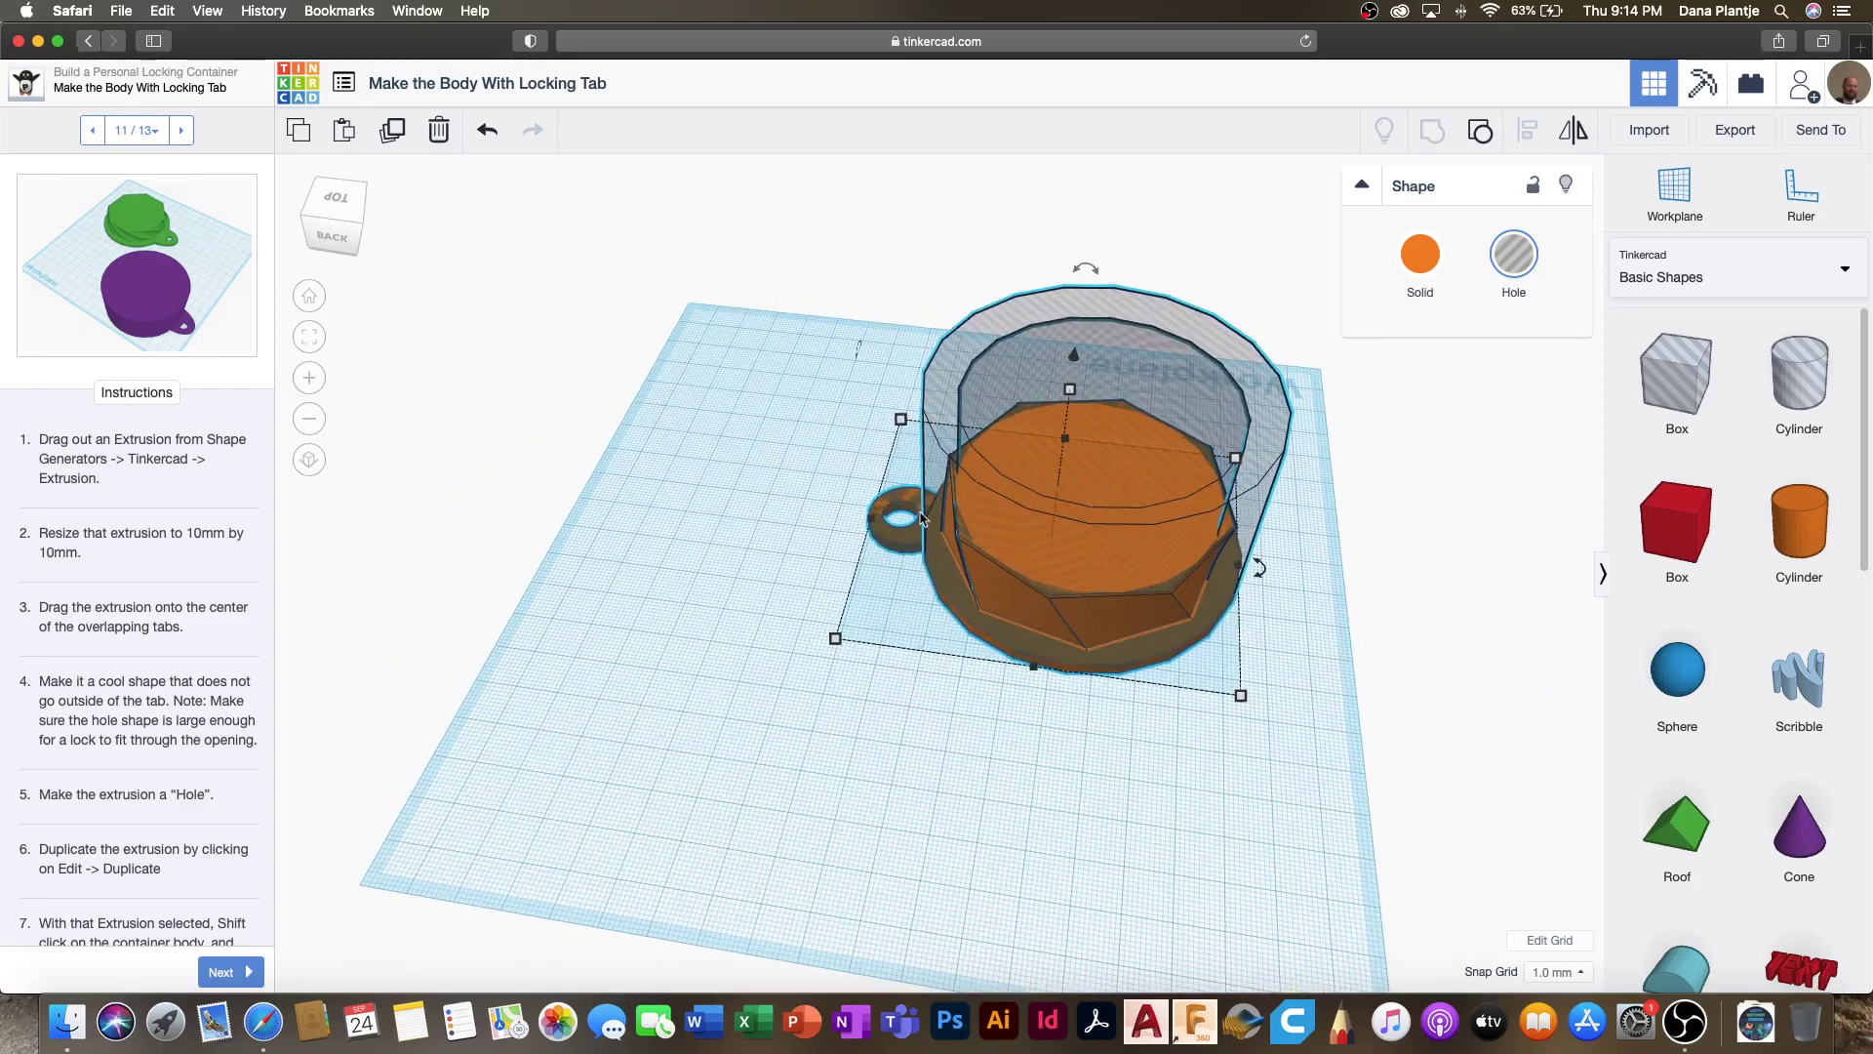
right_click_drag(851, 575, 898, 583)
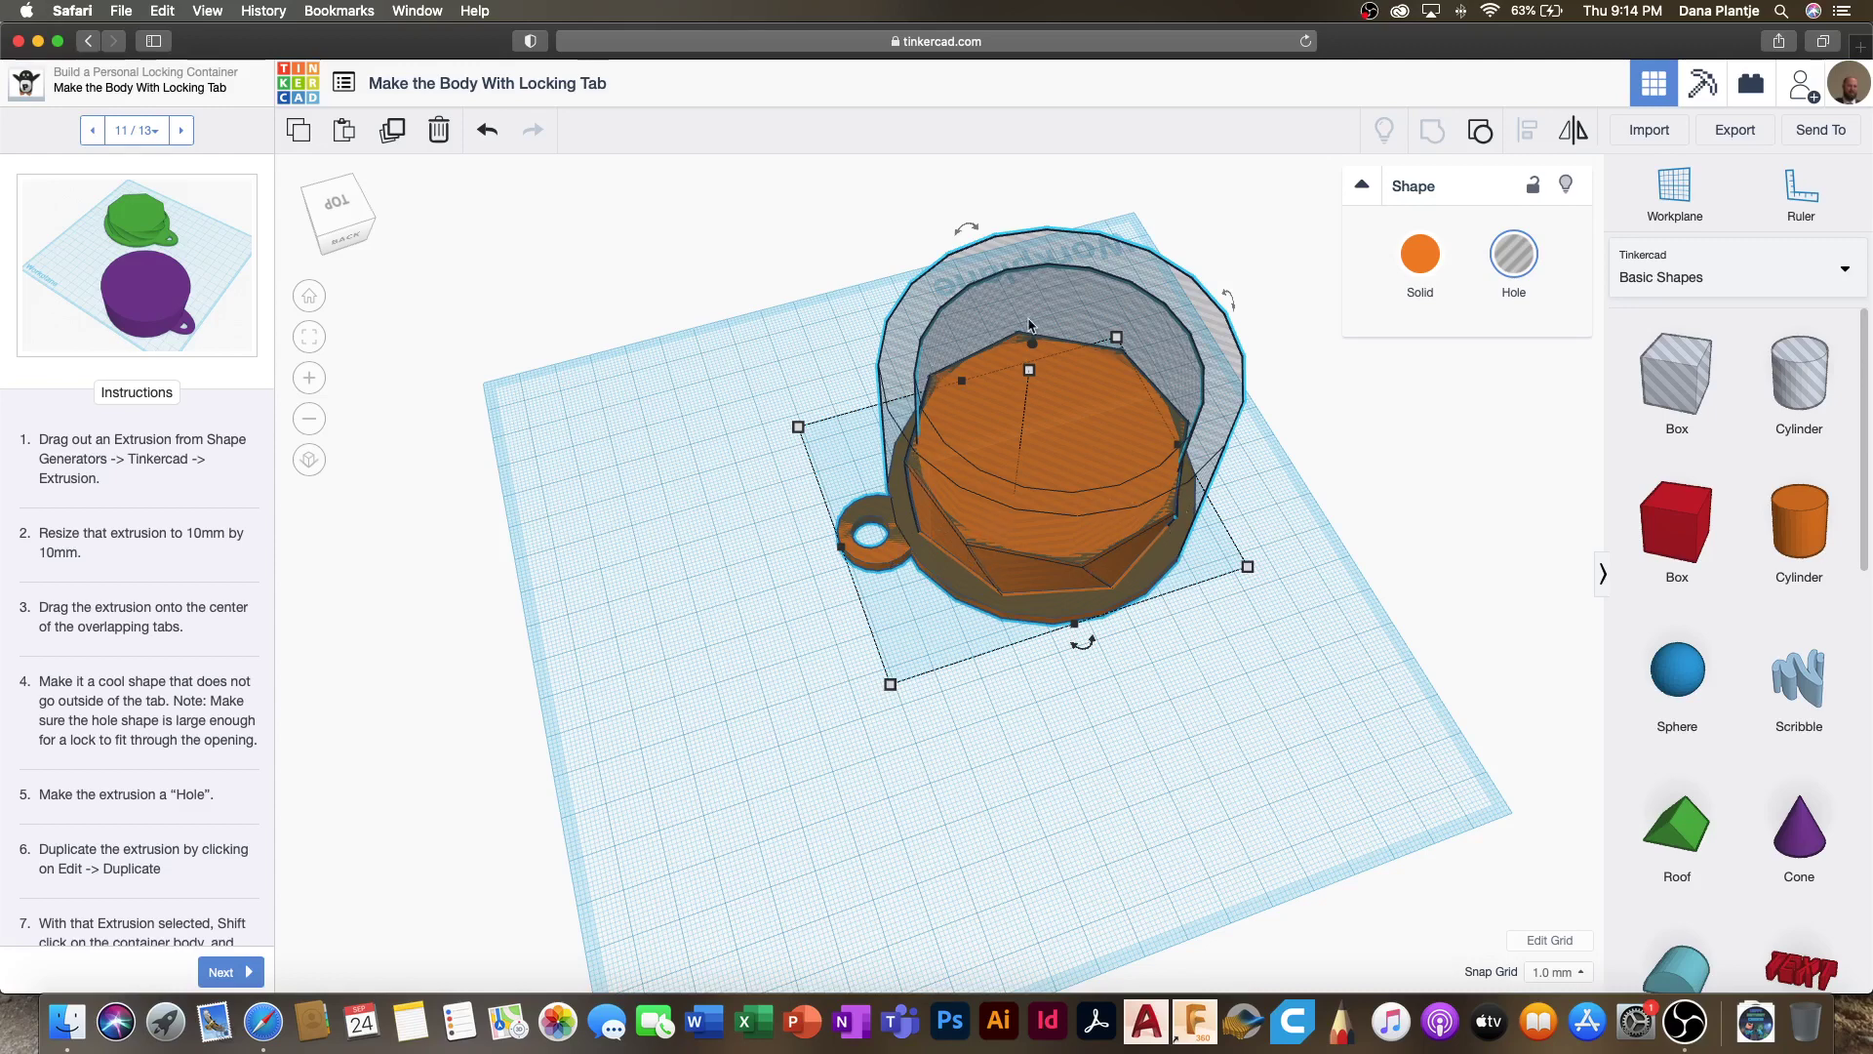
left_click(768, 577)
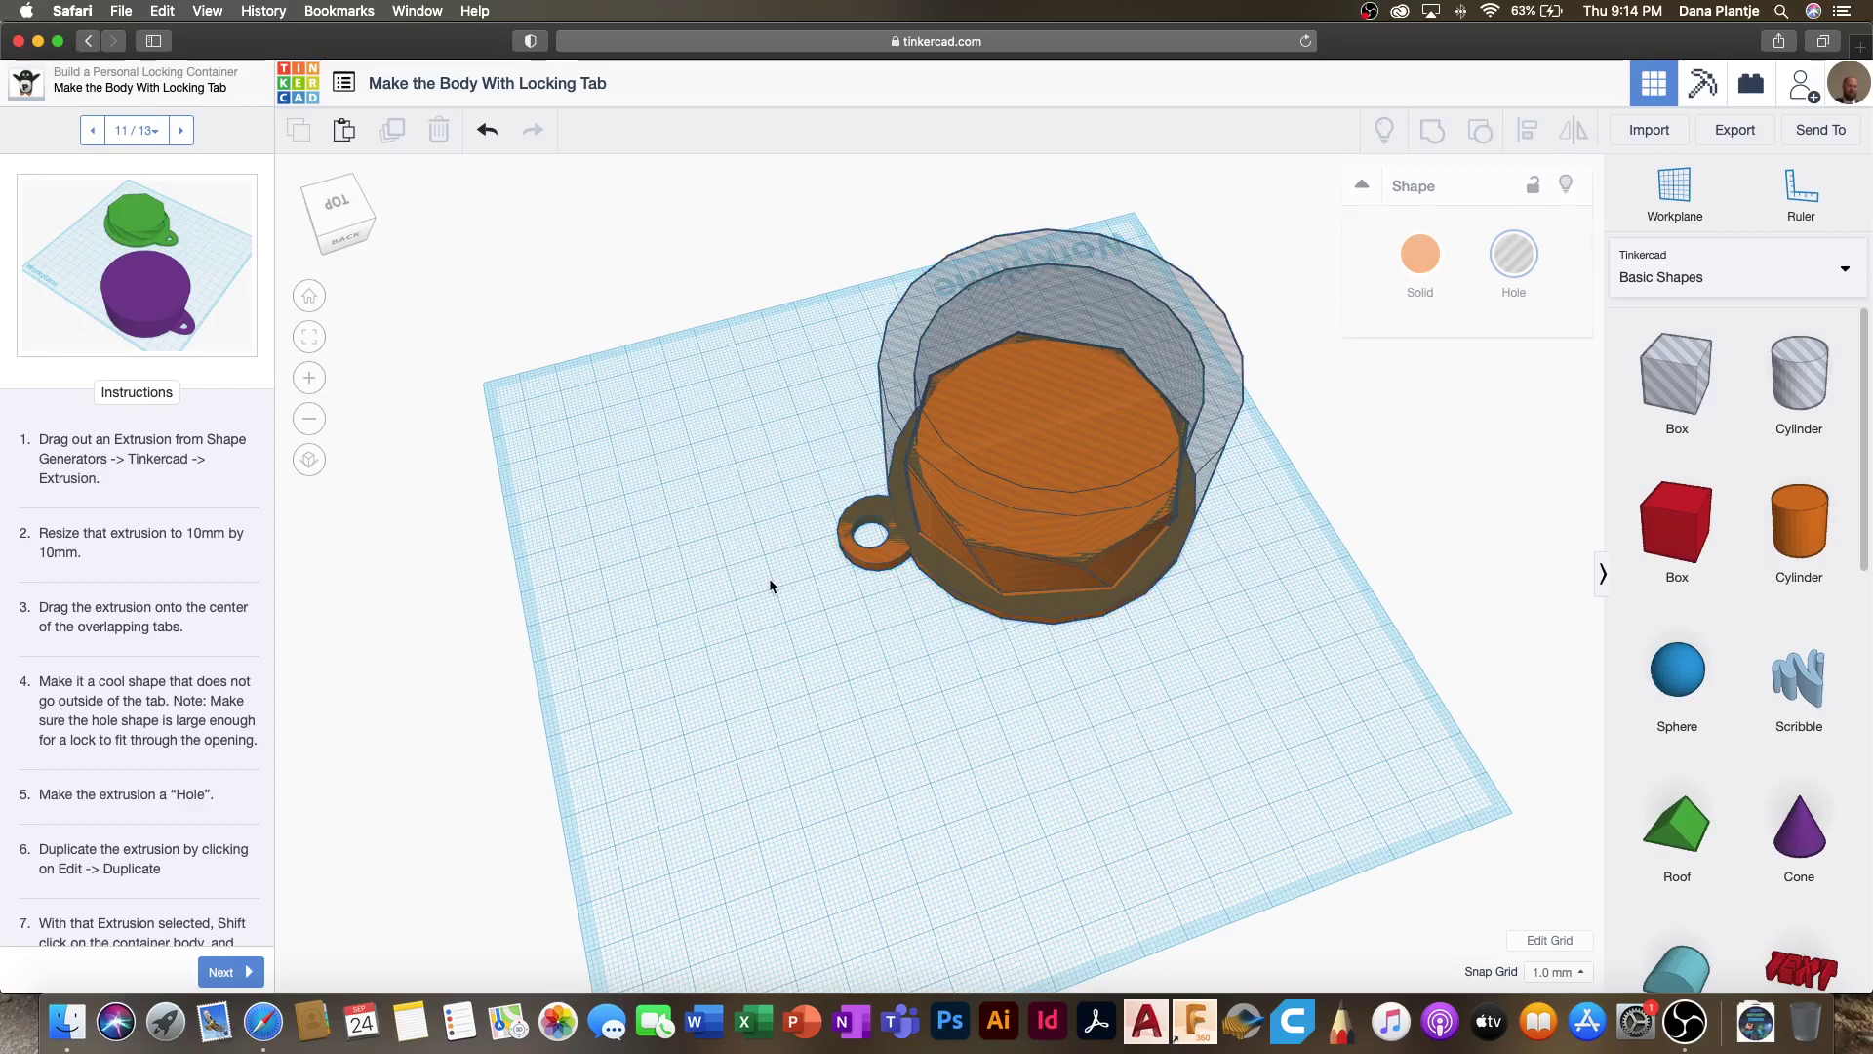
right_click_drag(770, 577, 978, 456)
left_click(978, 456)
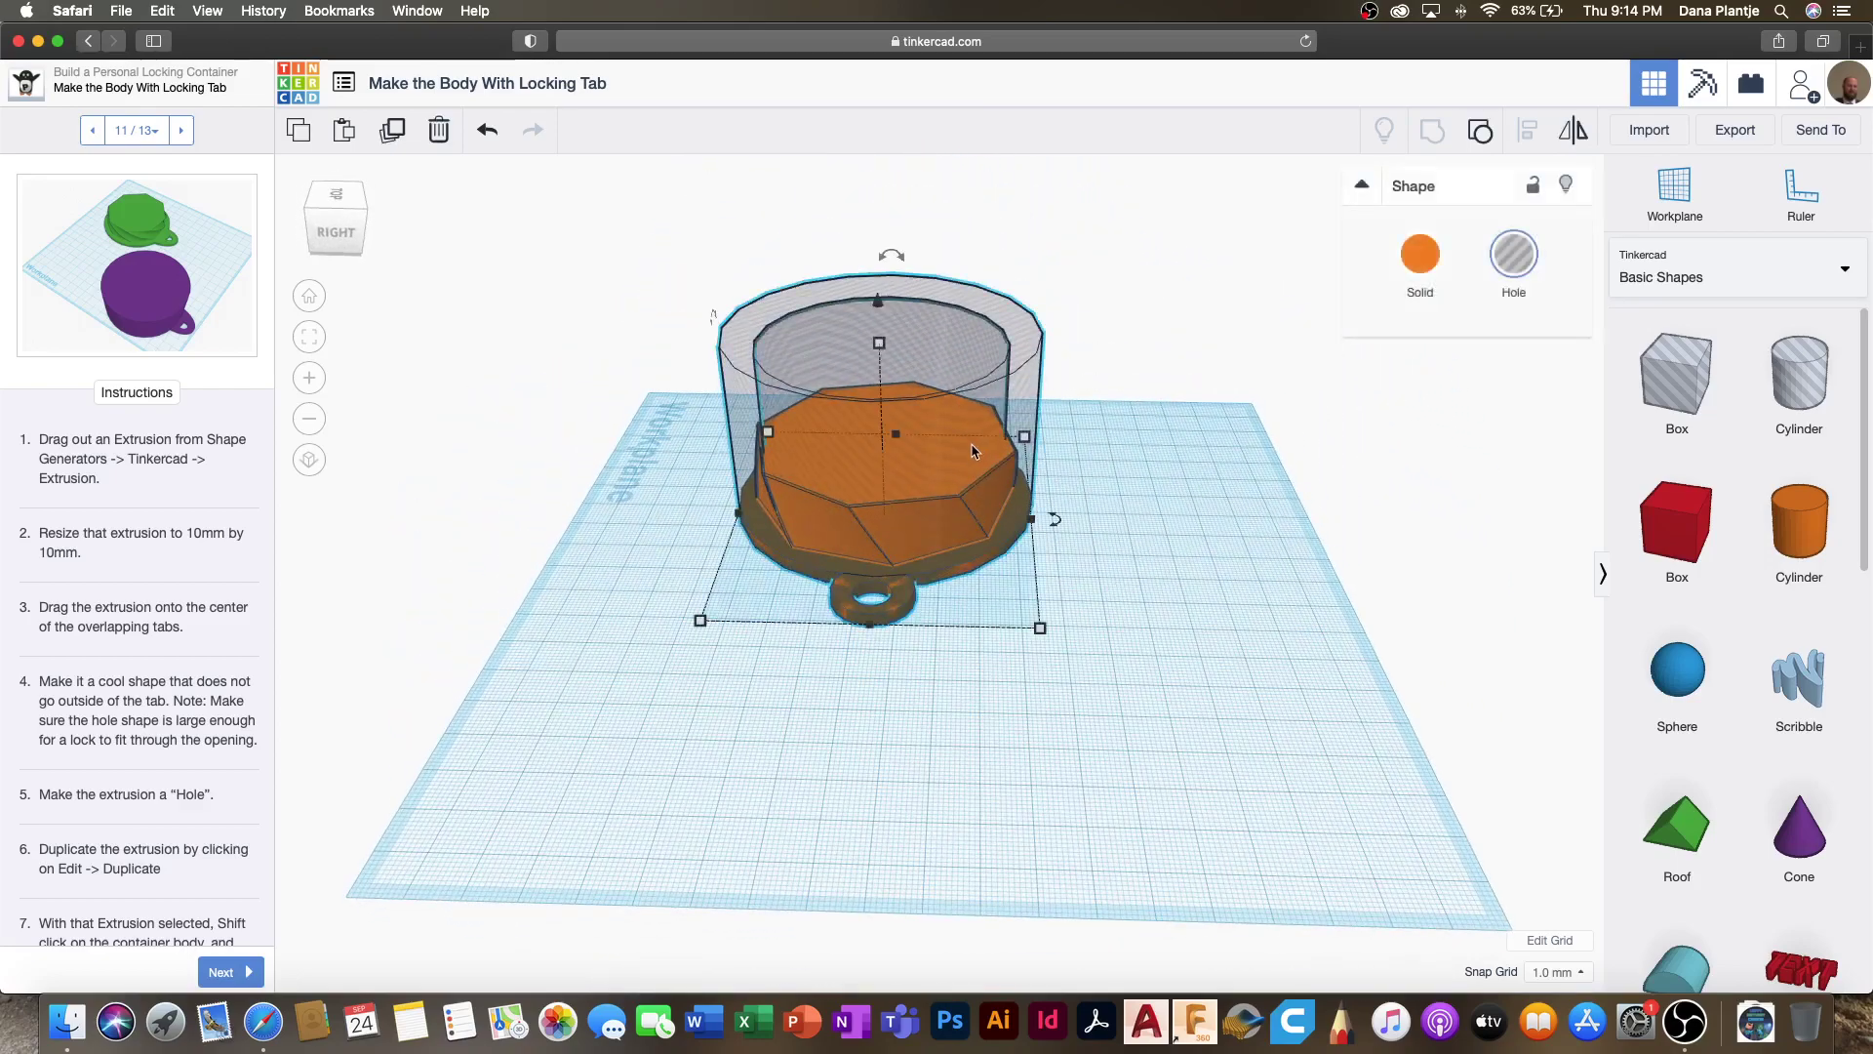
left_click(1419, 255)
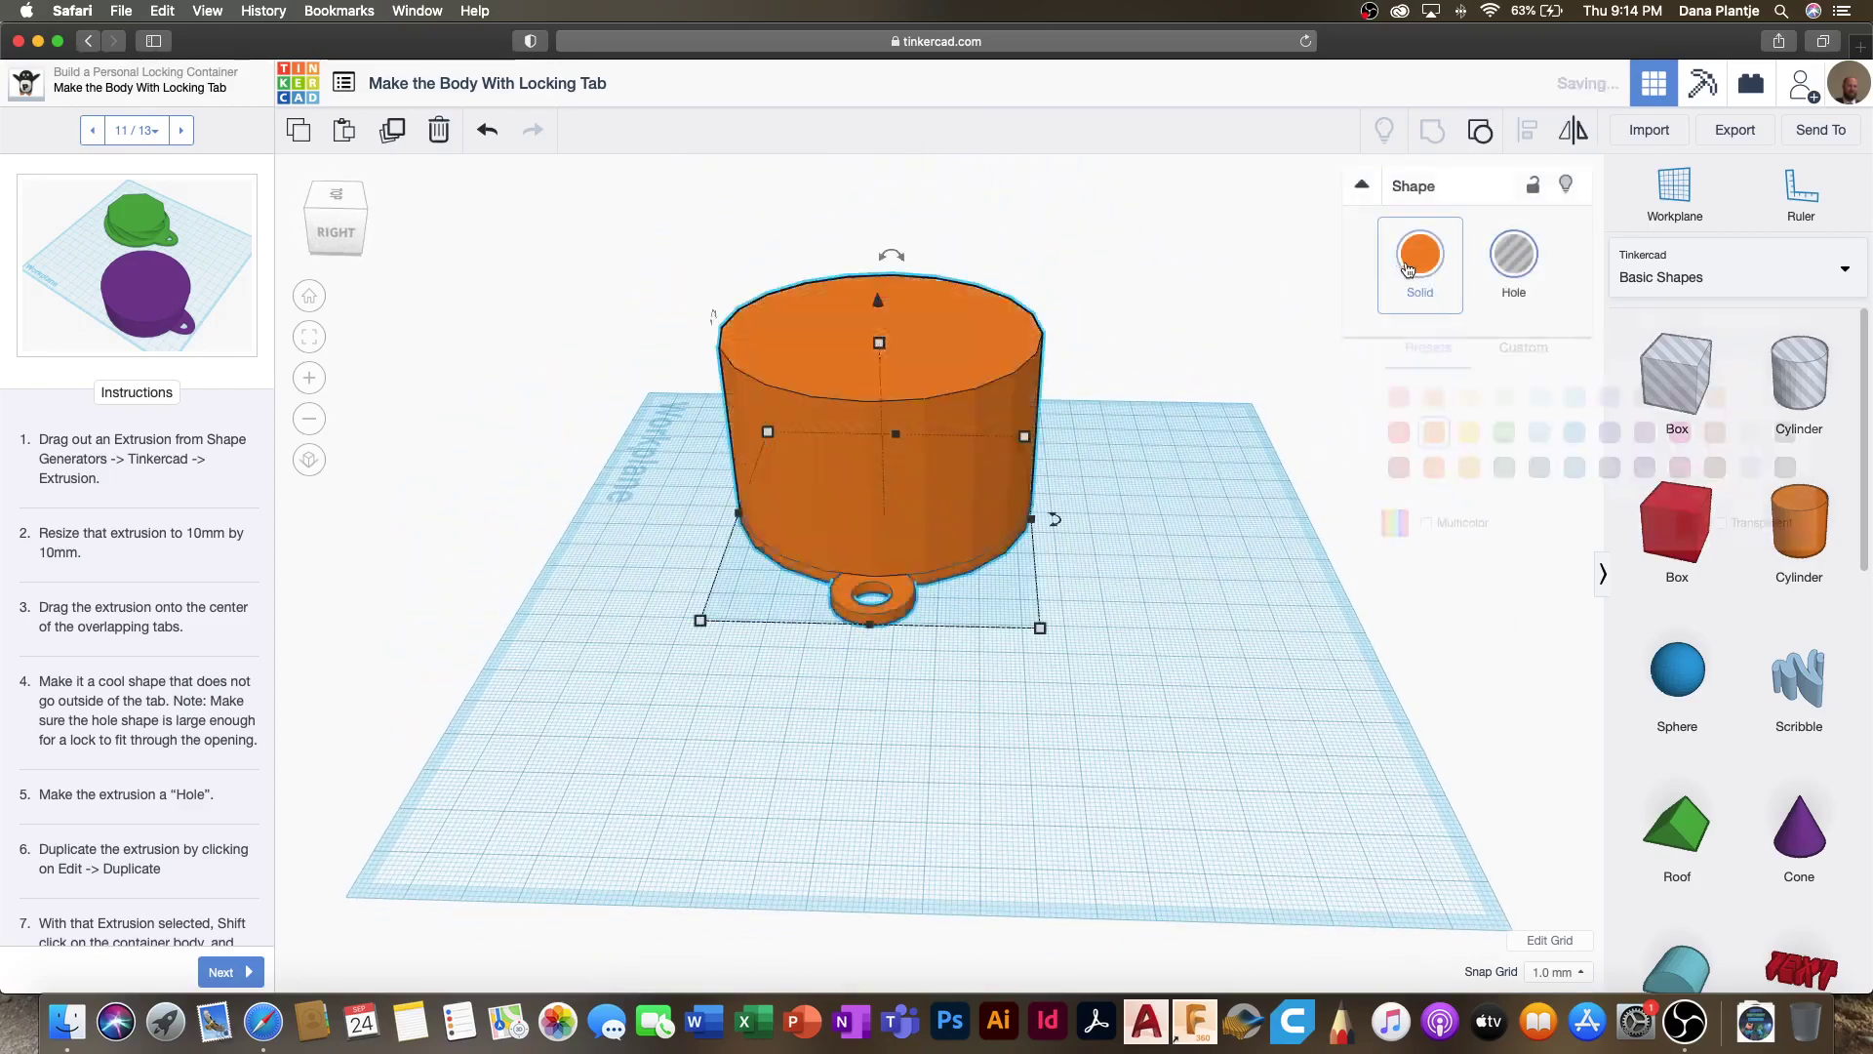
Step: Advance the project instructions to page 12 and read how to prepare the container for 3D printing
left_click(1173, 585)
scroll(67, 811, "down", 5)
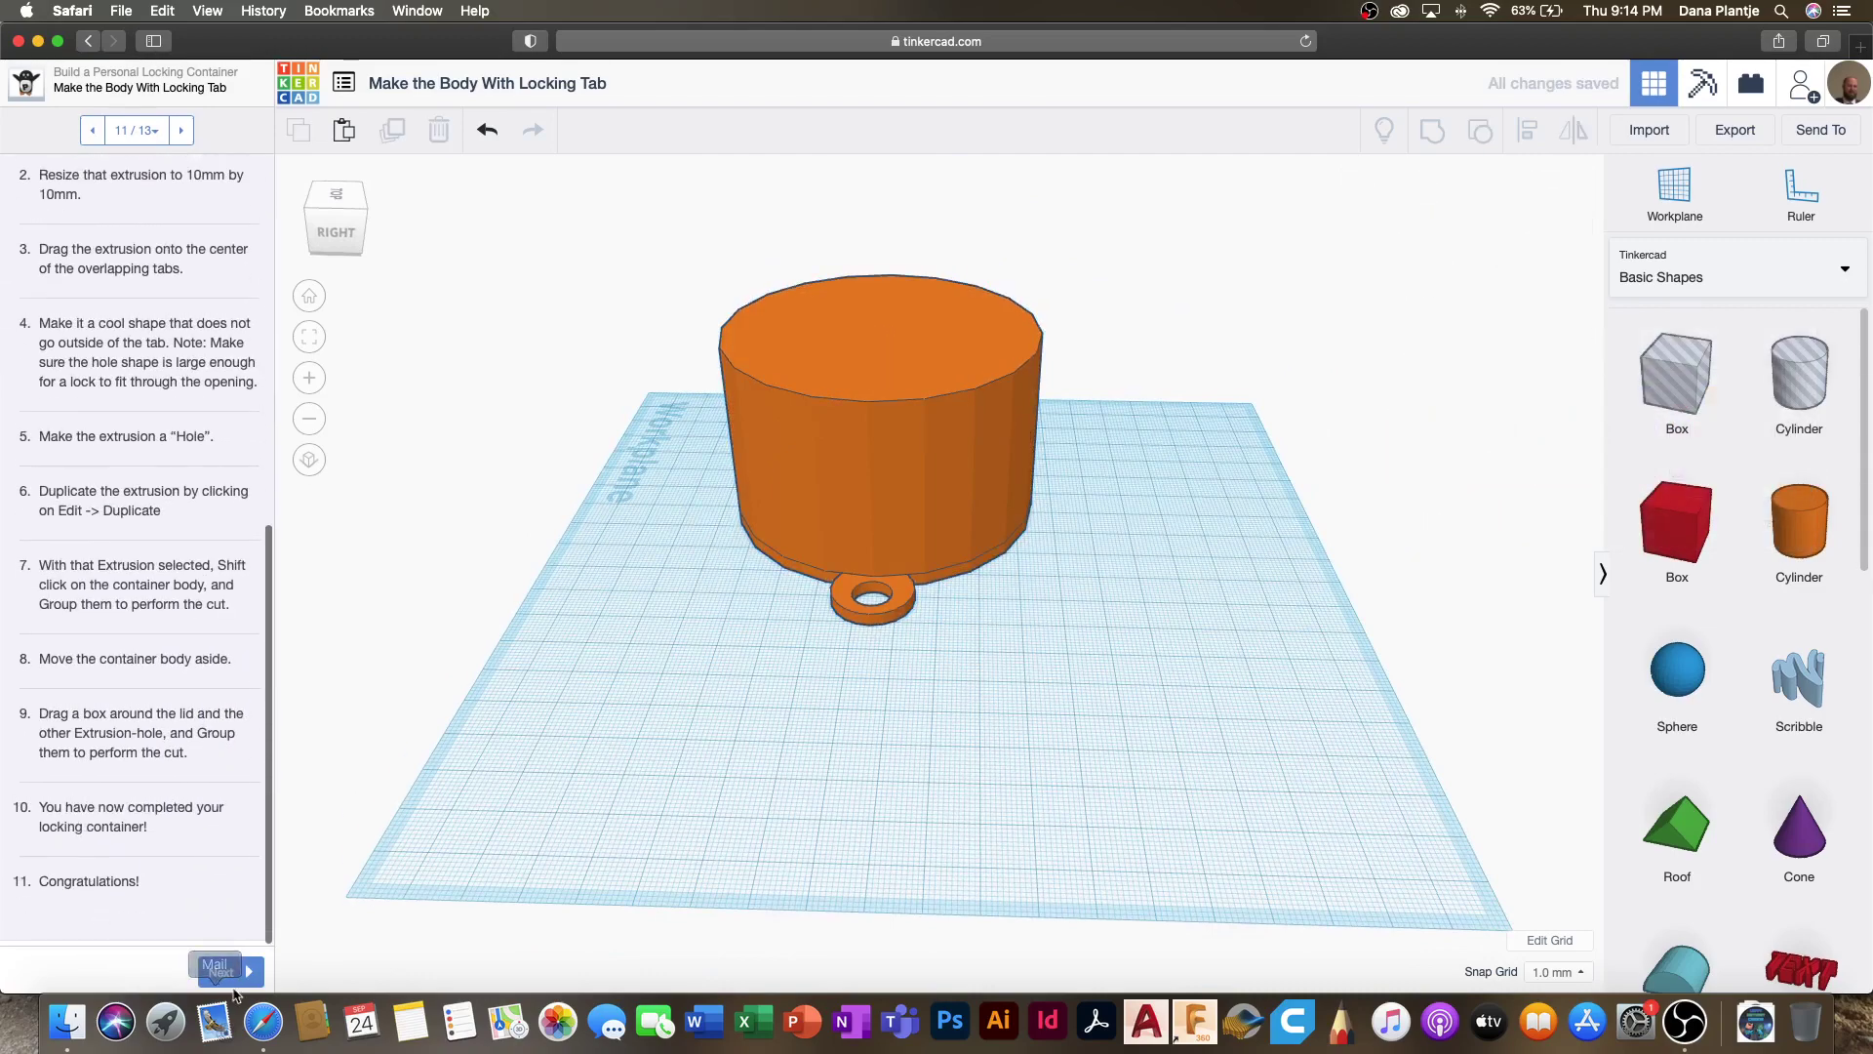
left_click(221, 972)
scroll(142, 852, "down", 5)
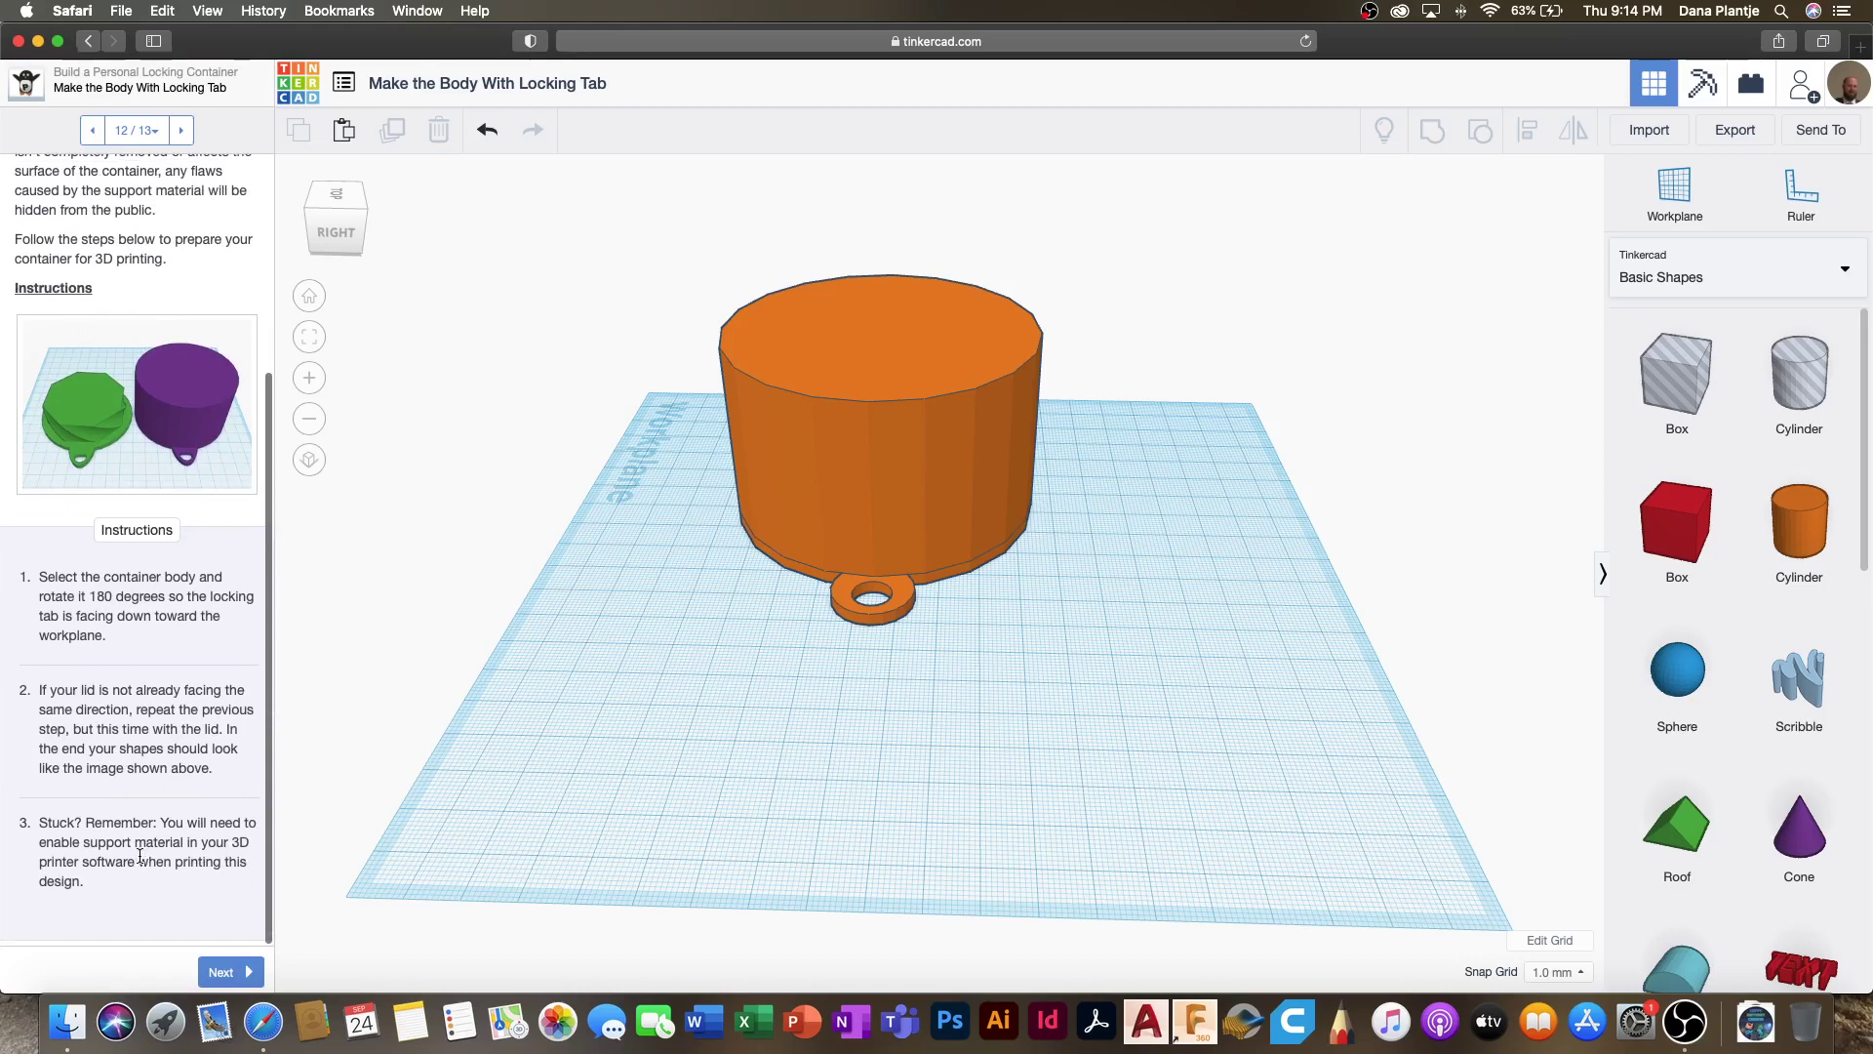
Step: Move the container and the lid apart so they sit side by side with their tabs facing the same direction
left_click(817, 447)
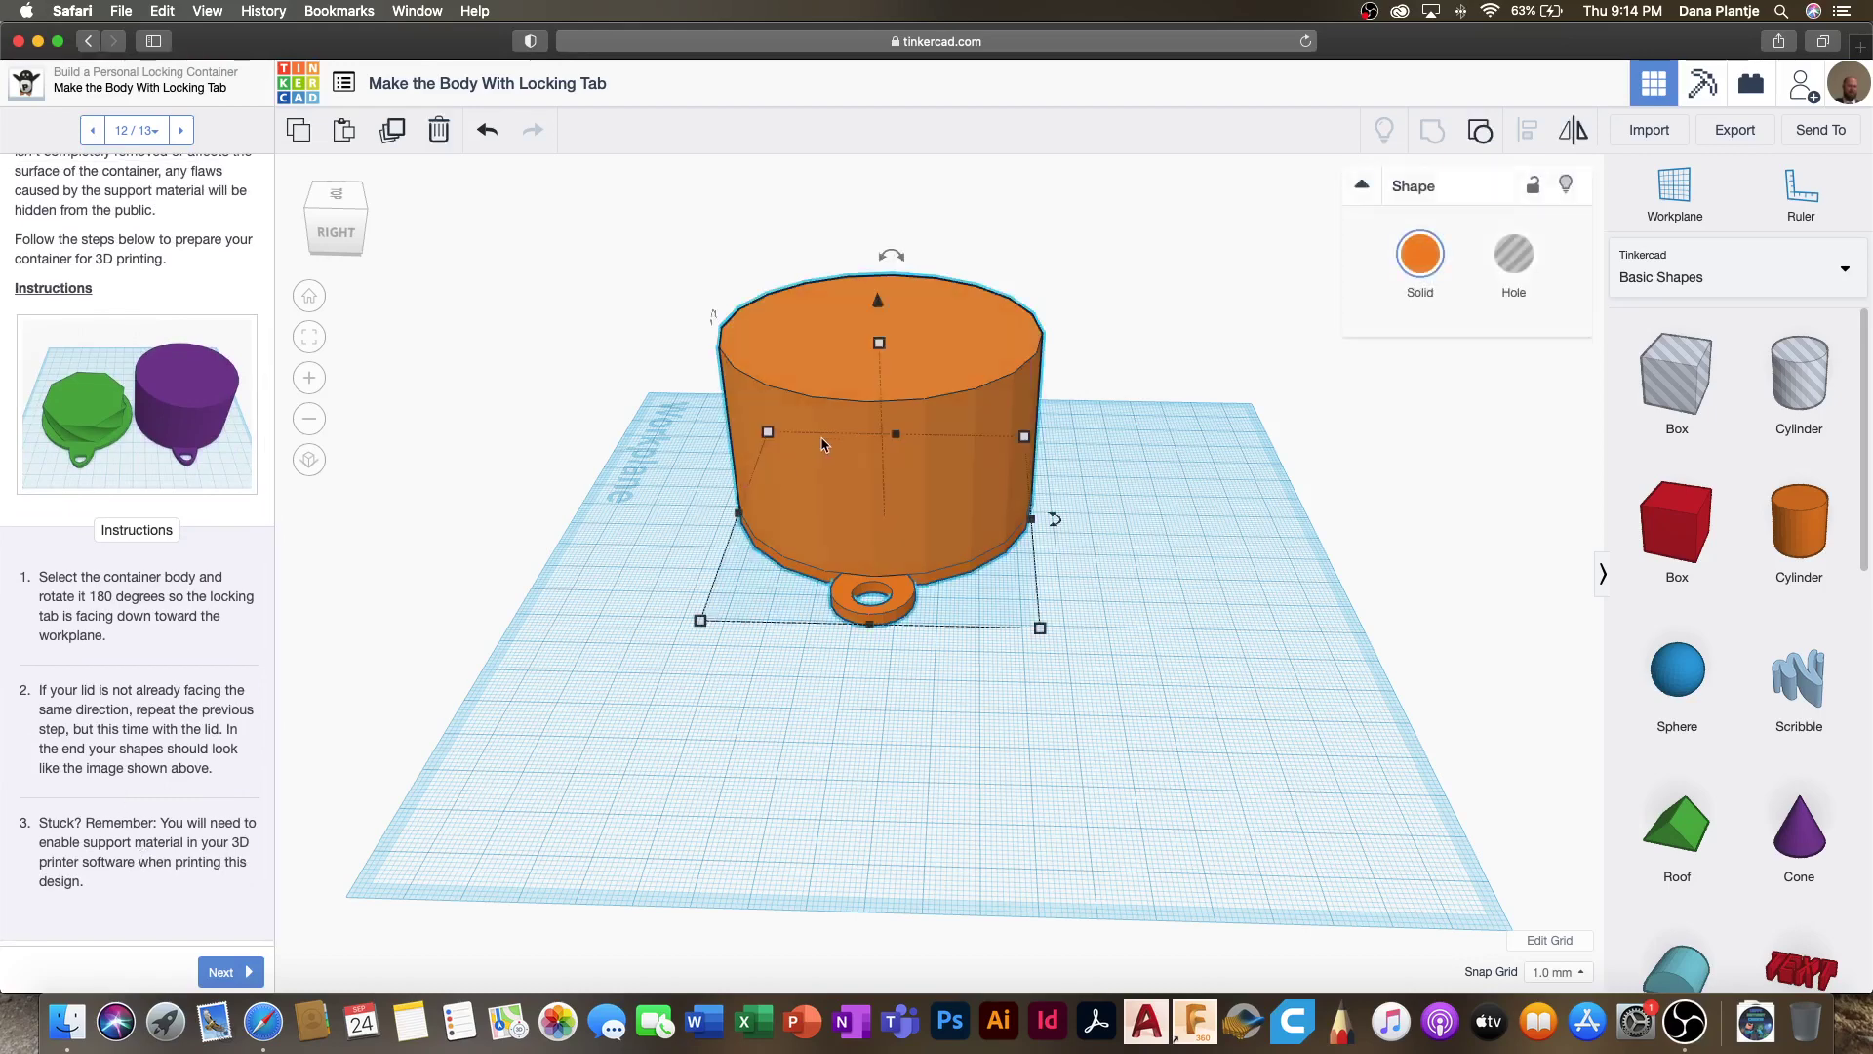
left_click_drag(817, 447, 1110, 540)
left_click(893, 452)
left_click_drag(894, 451, 713, 543)
key("super+z")
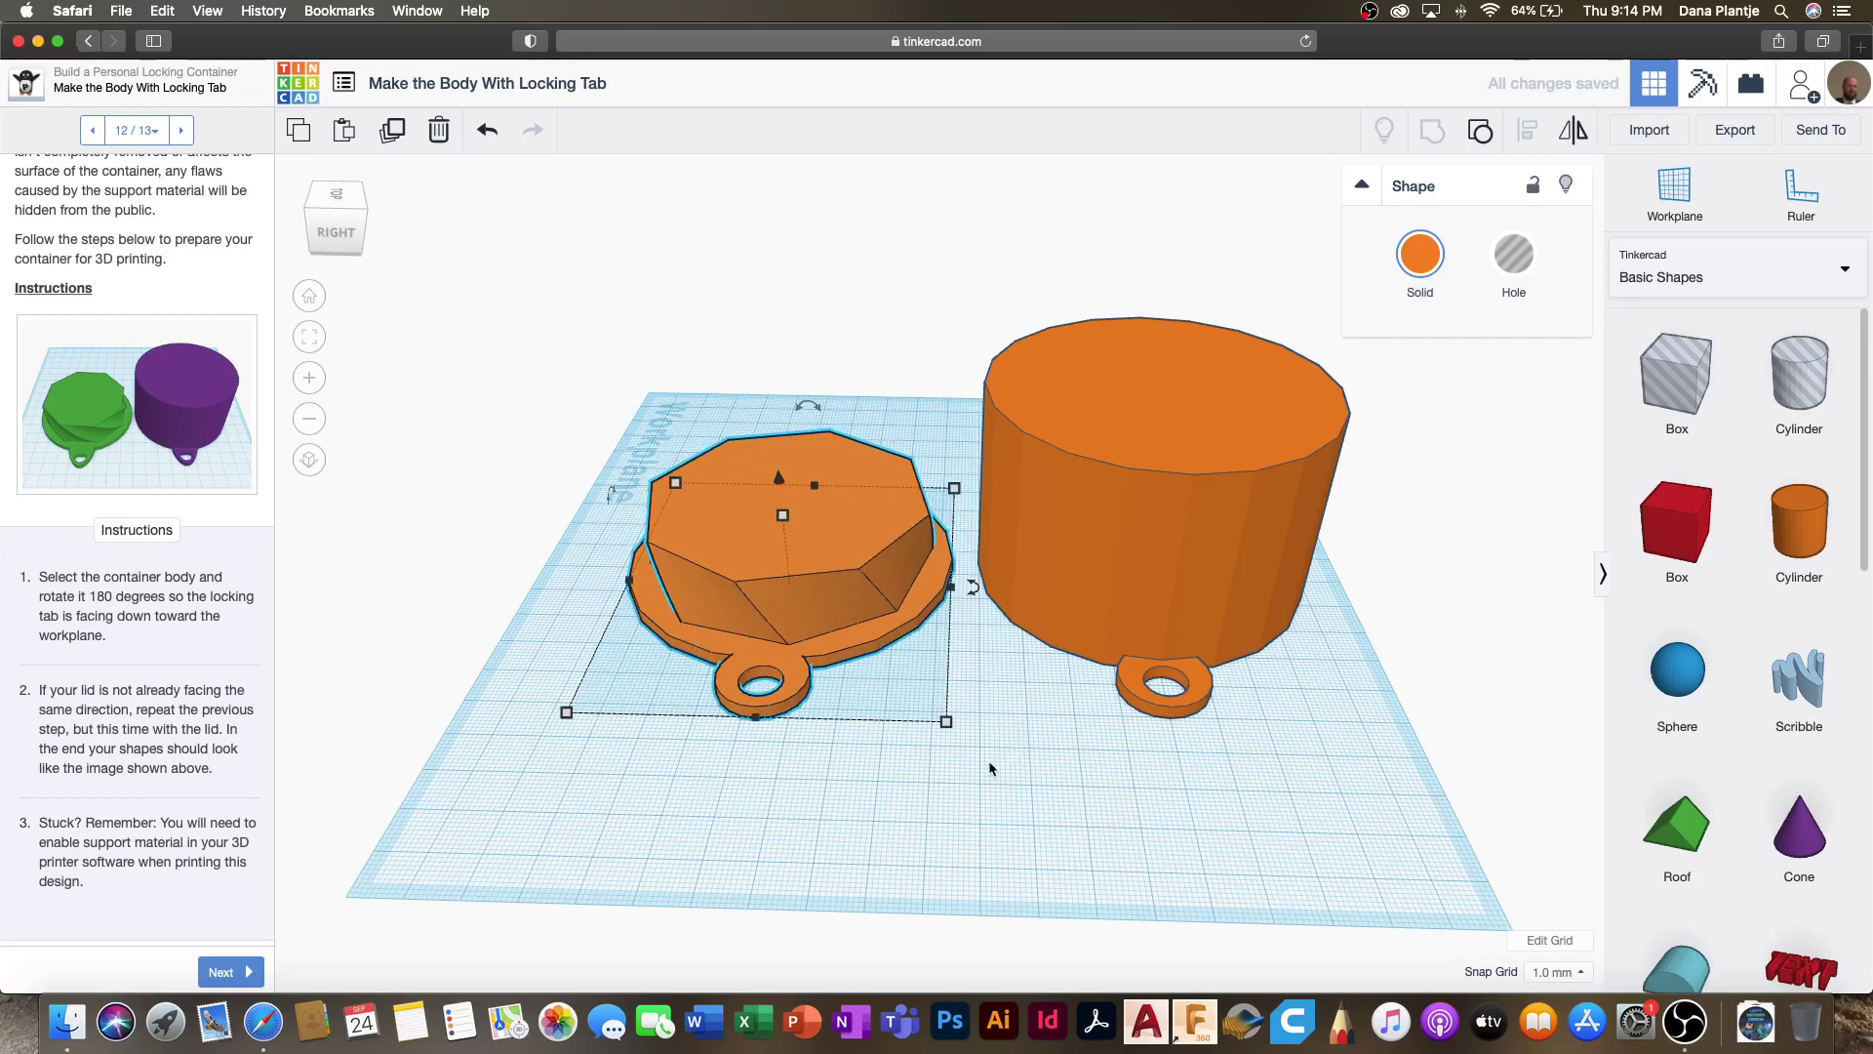
Step: Advance the project instructions to page 13 and read how to download the container for 3D printing
right_click_drag(698, 814, 365, 872)
left_click(219, 975)
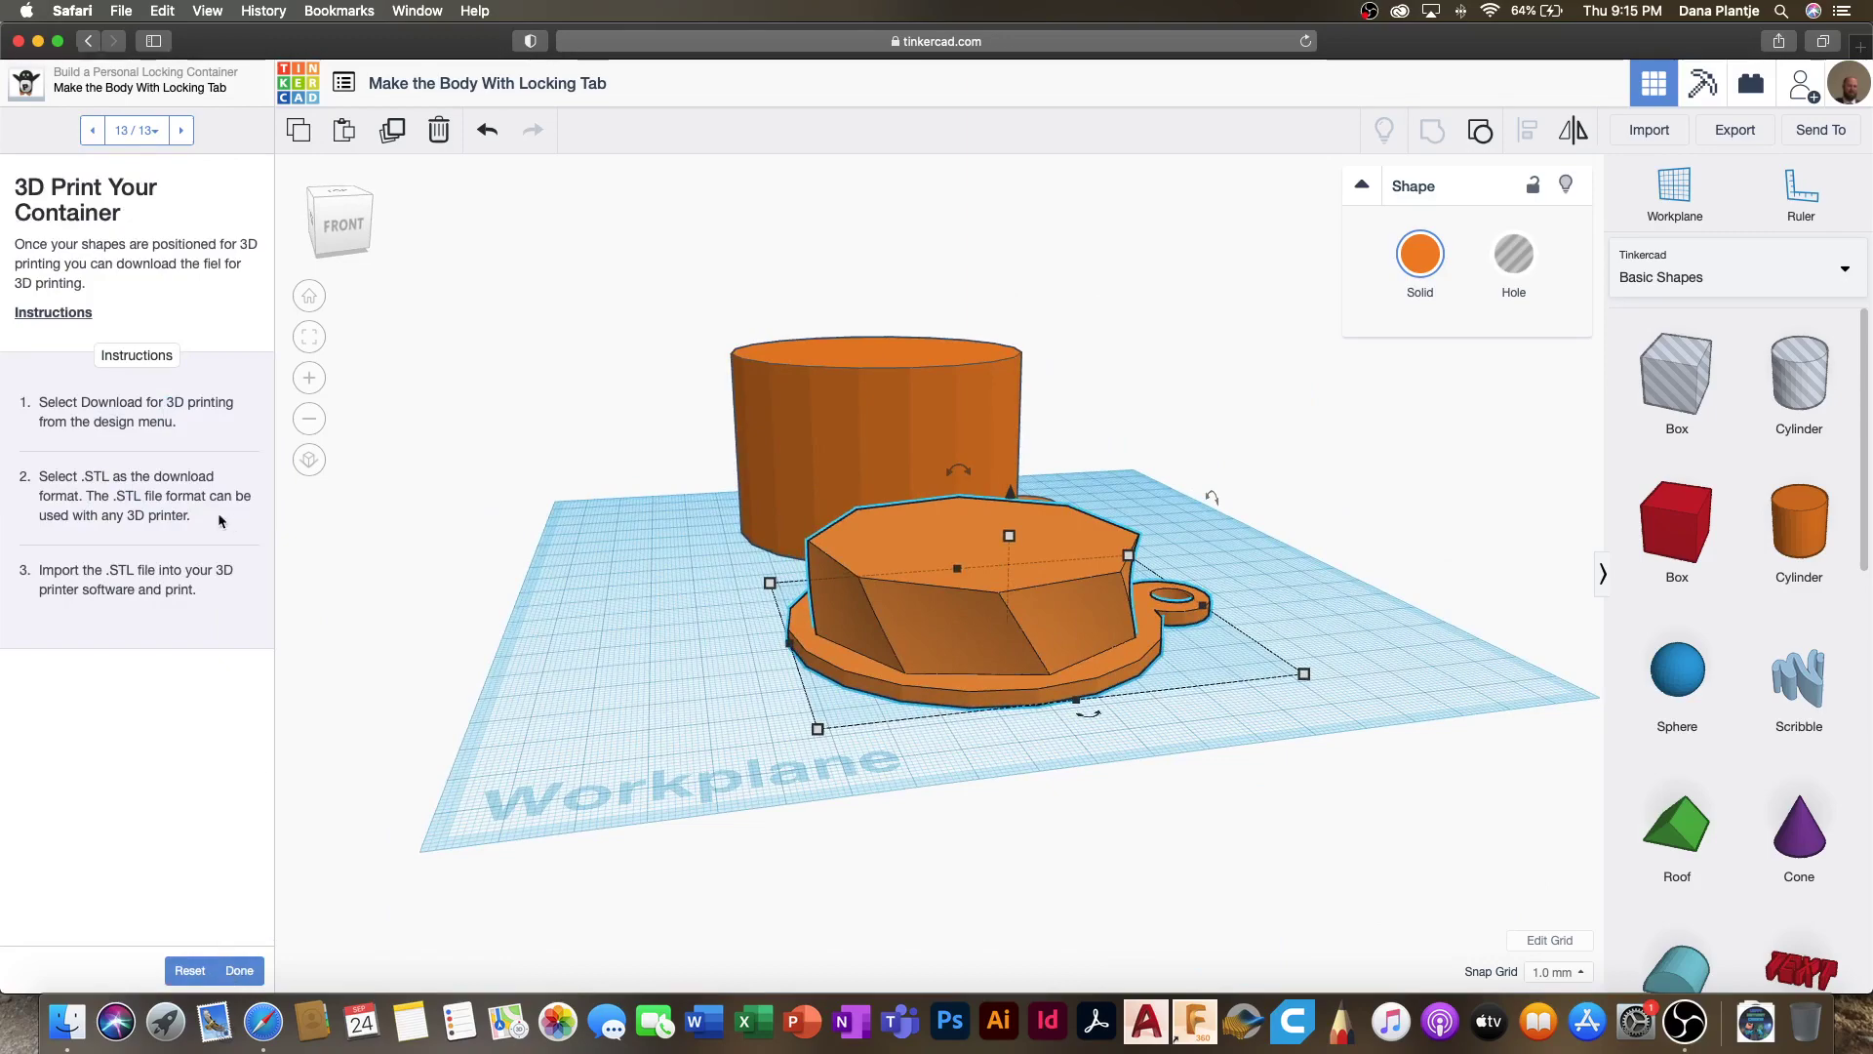
right_click_drag(665, 629, 595, 690)
Step: Finish the lesson, carrying copies of the container and lid into the Make It Your Own! design, and move them to the middle of the workplane
left_click_drag(710, 402, 1139, 691)
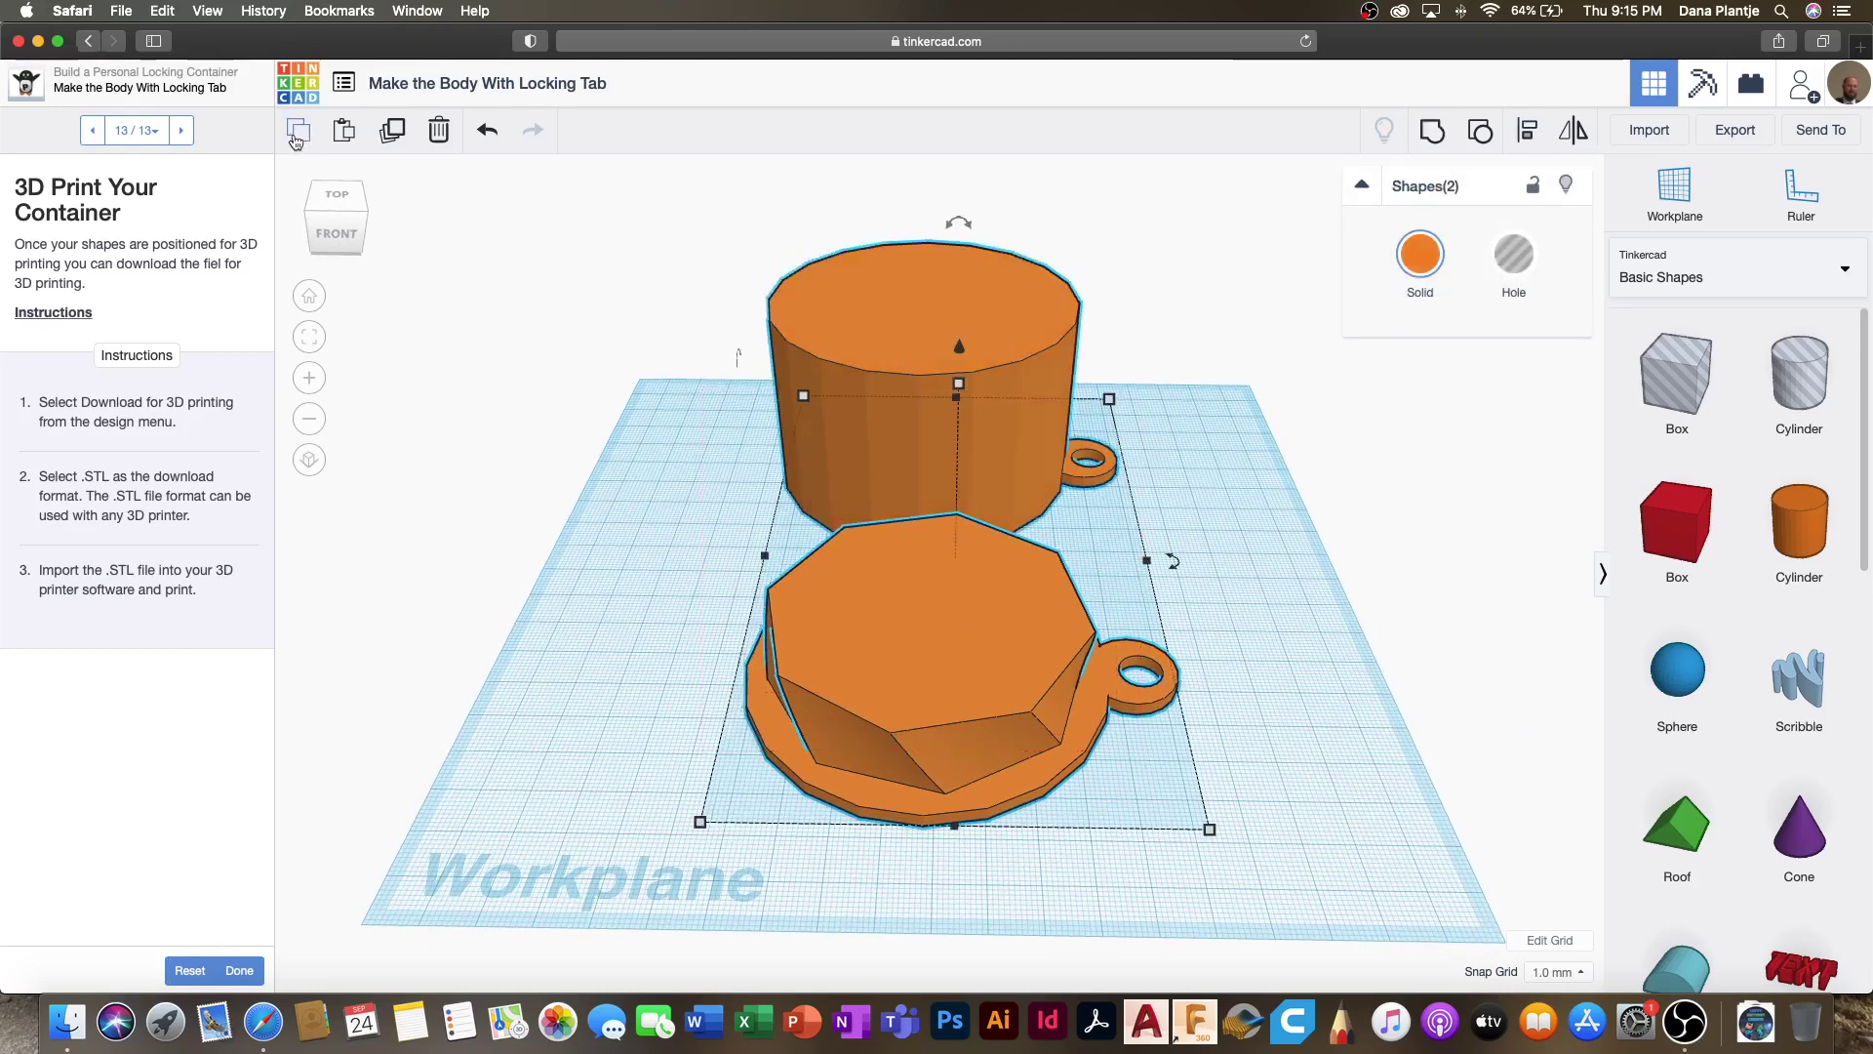
left_click(240, 971)
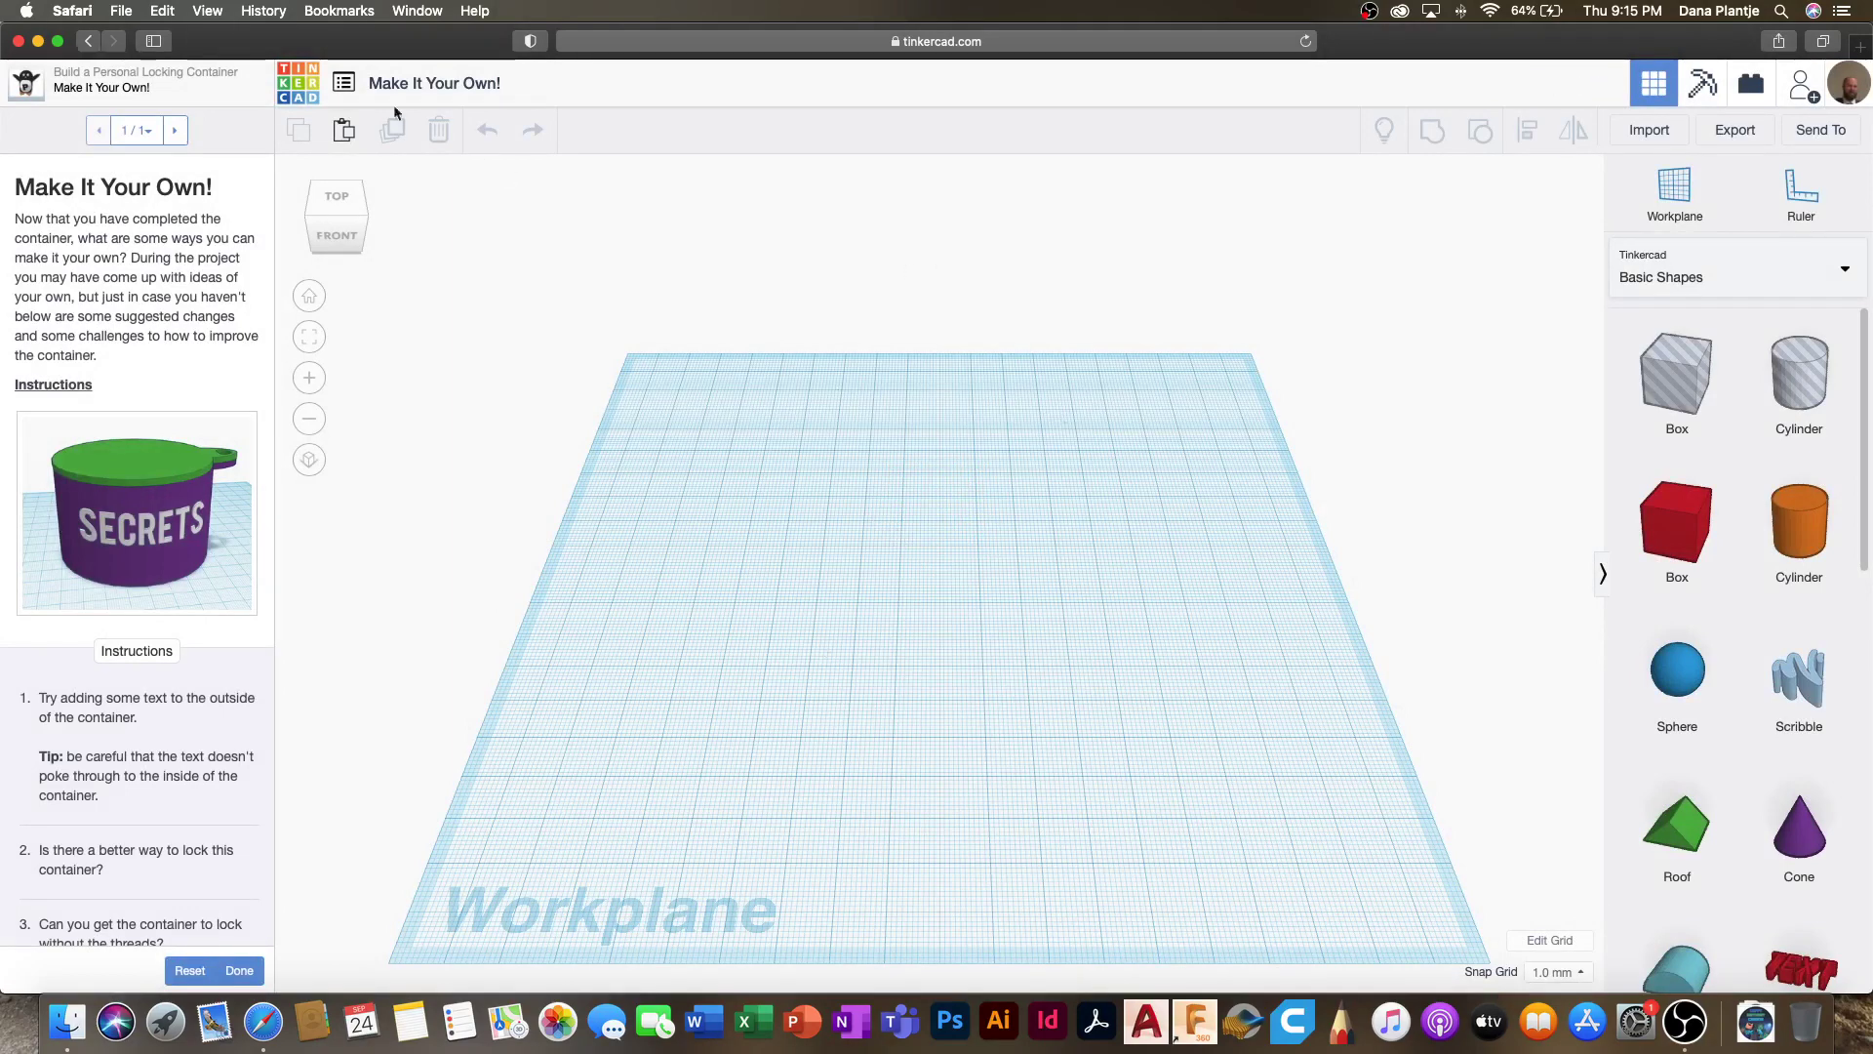
left_click(343, 135)
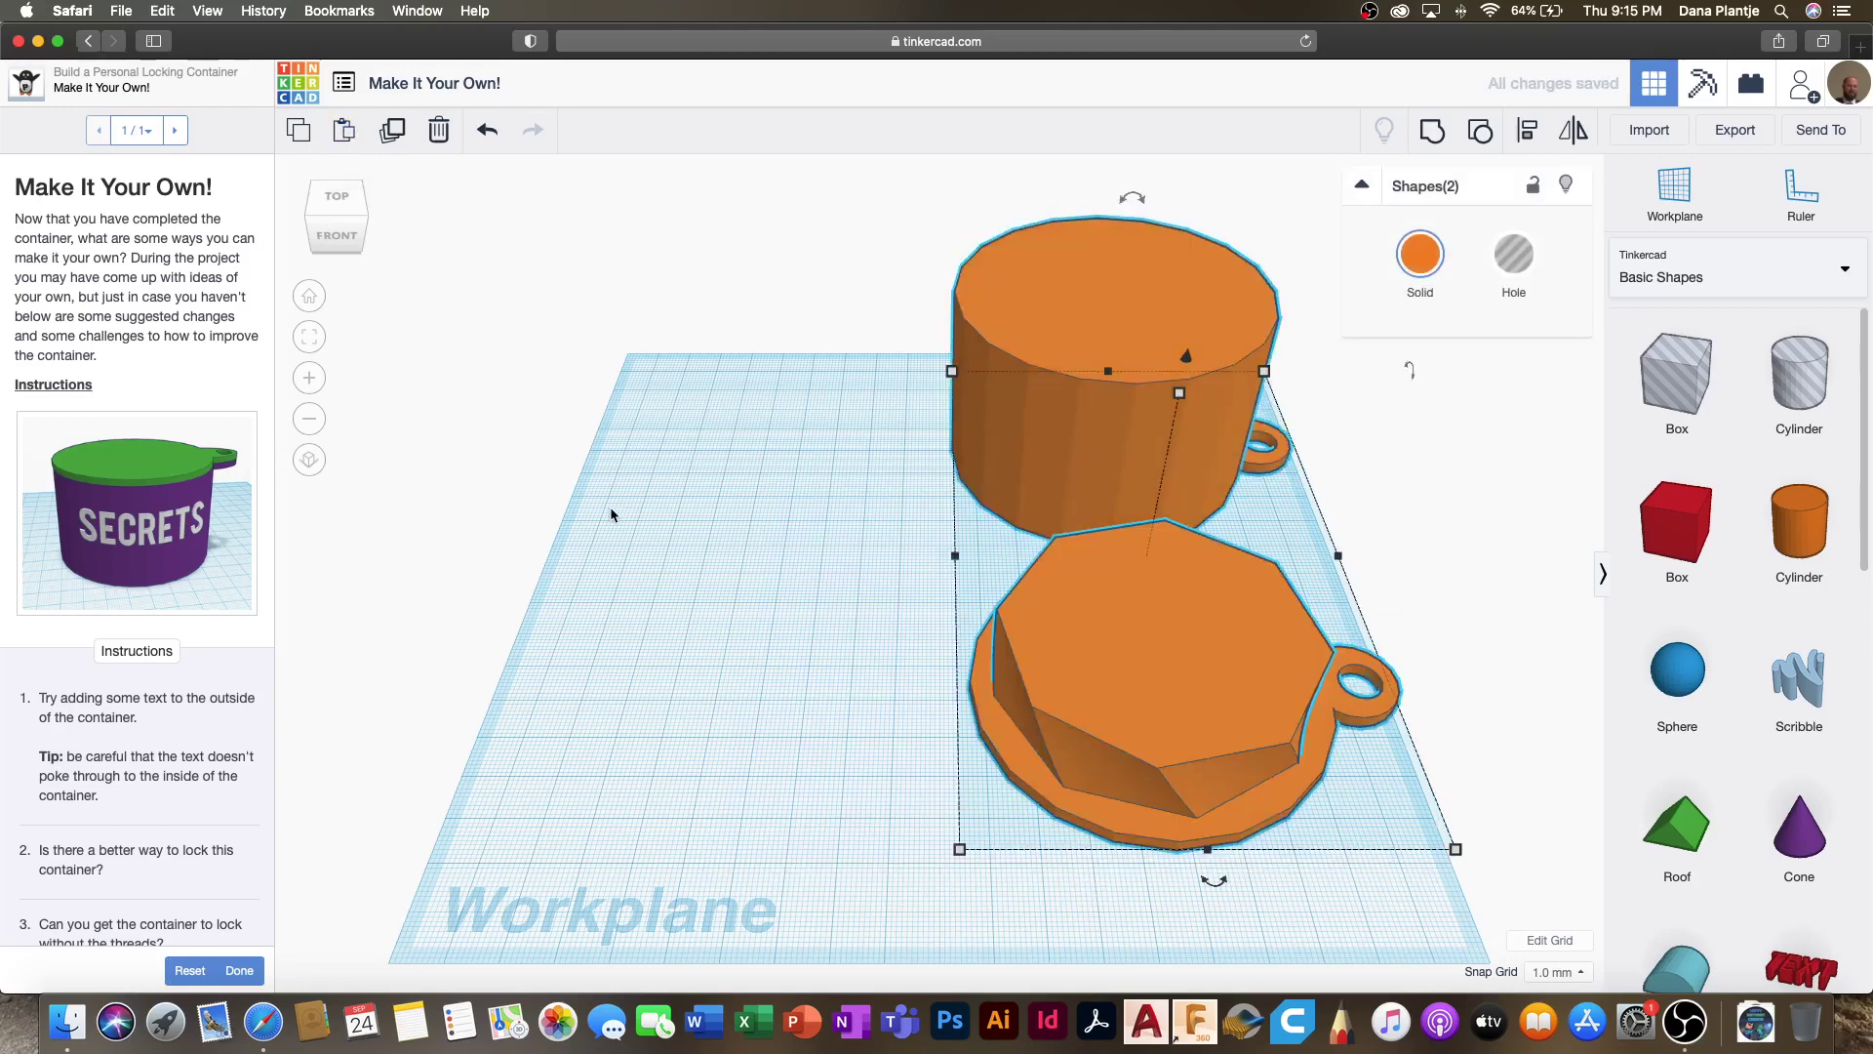
left_click_drag(1178, 681, 950, 689)
left_click(686, 680)
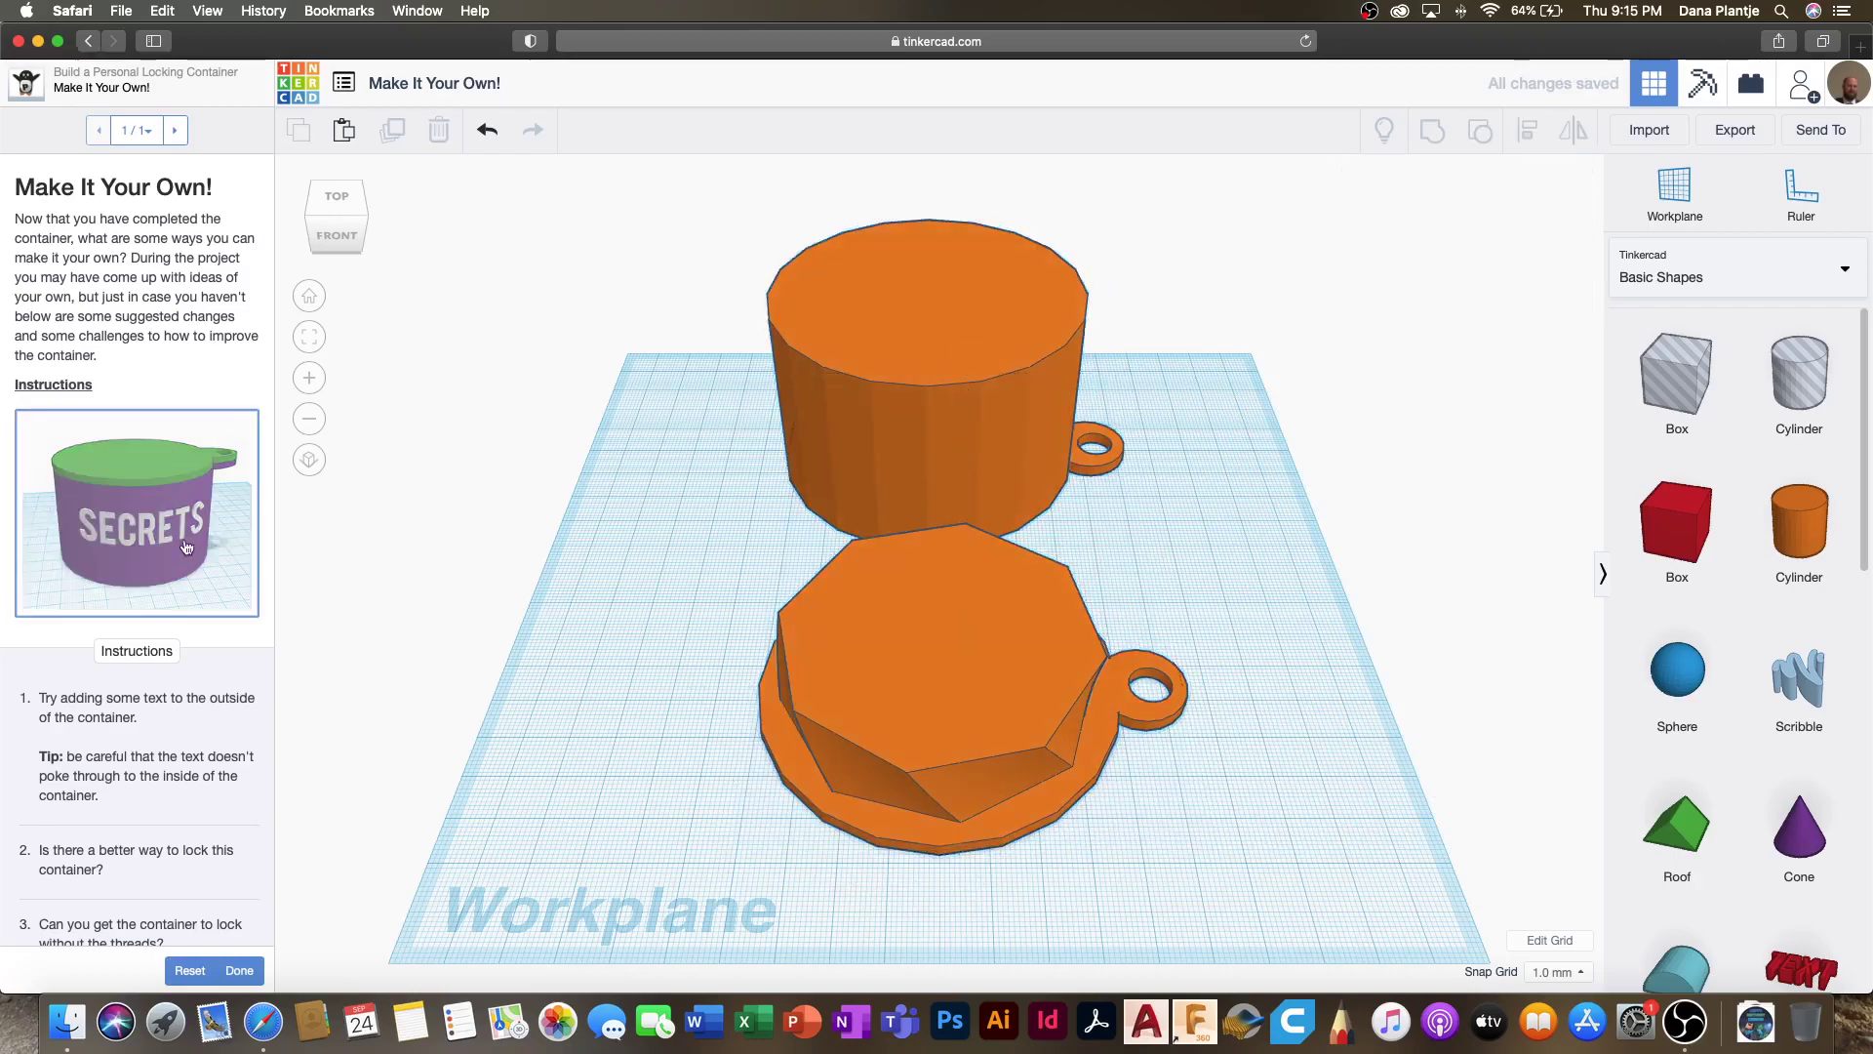
Step: Rotate the container 180 degrees so that its opening and locking tab face up
right_click_drag(647, 589, 1074, 537)
left_click(809, 527)
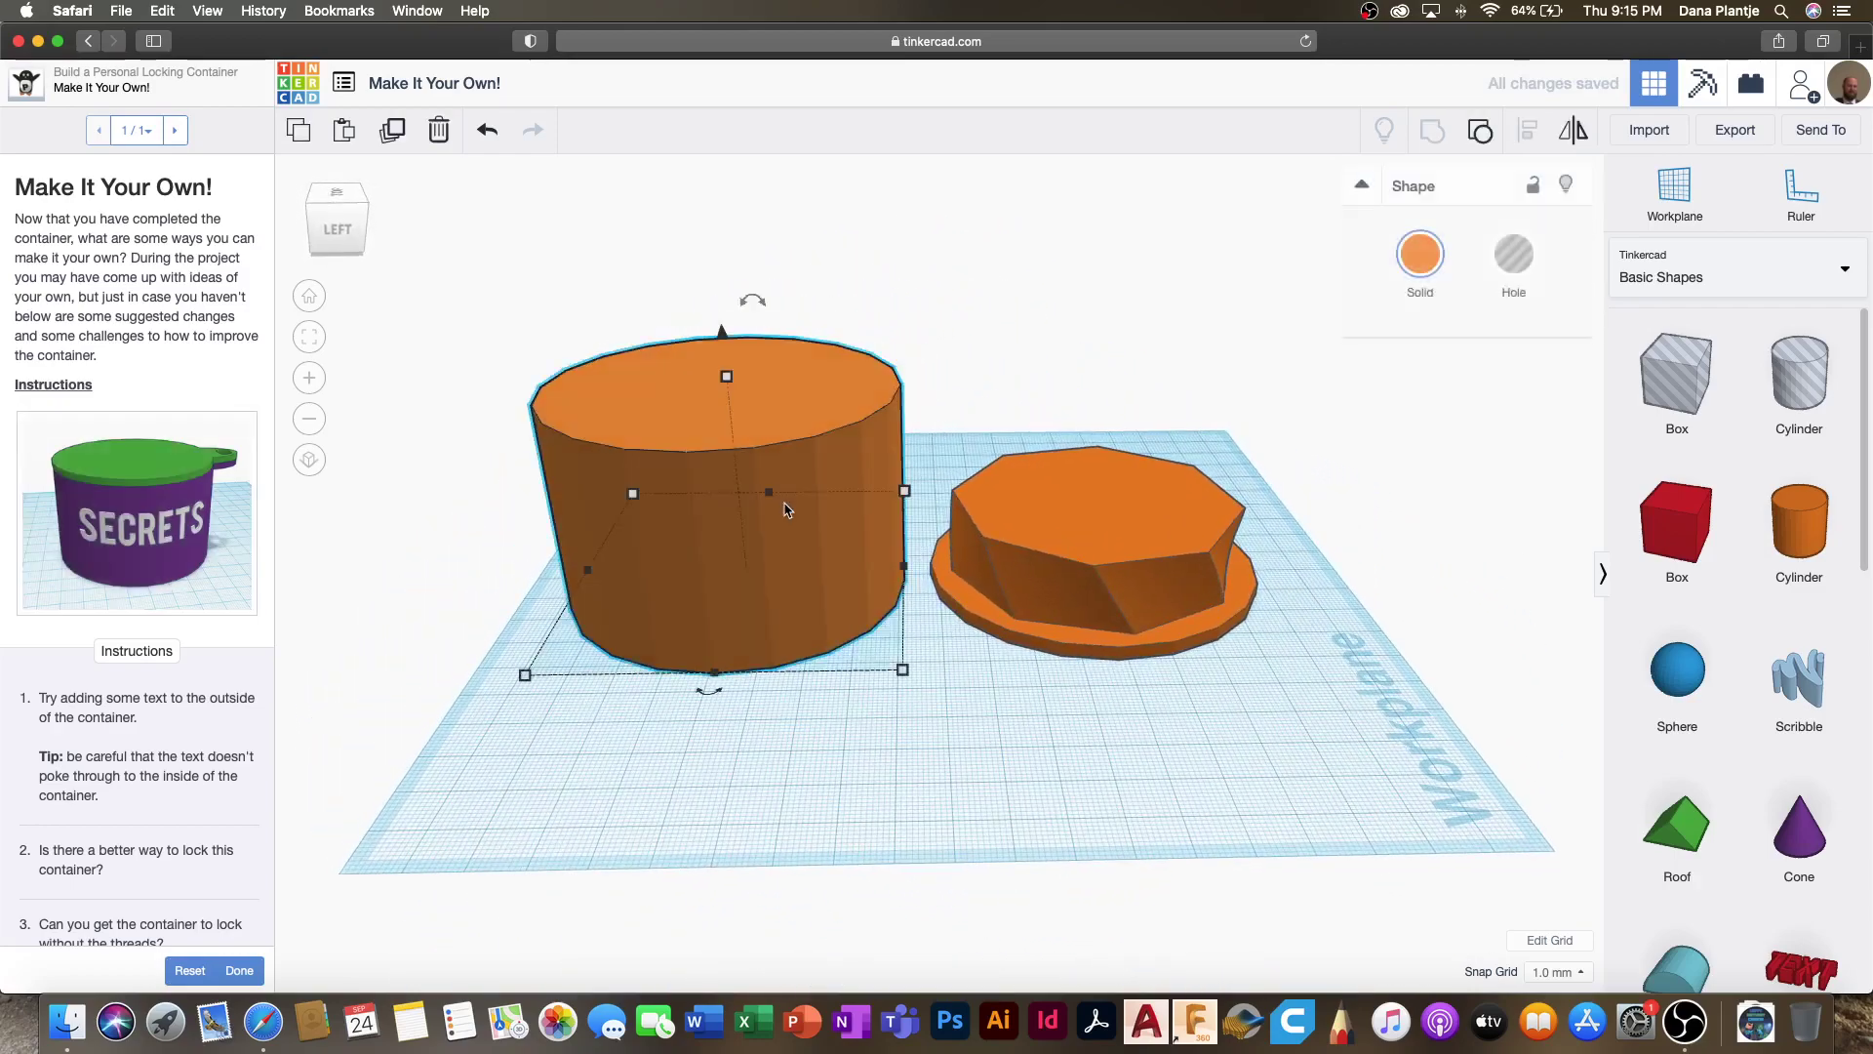
left_click_drag(765, 304, 767, 558)
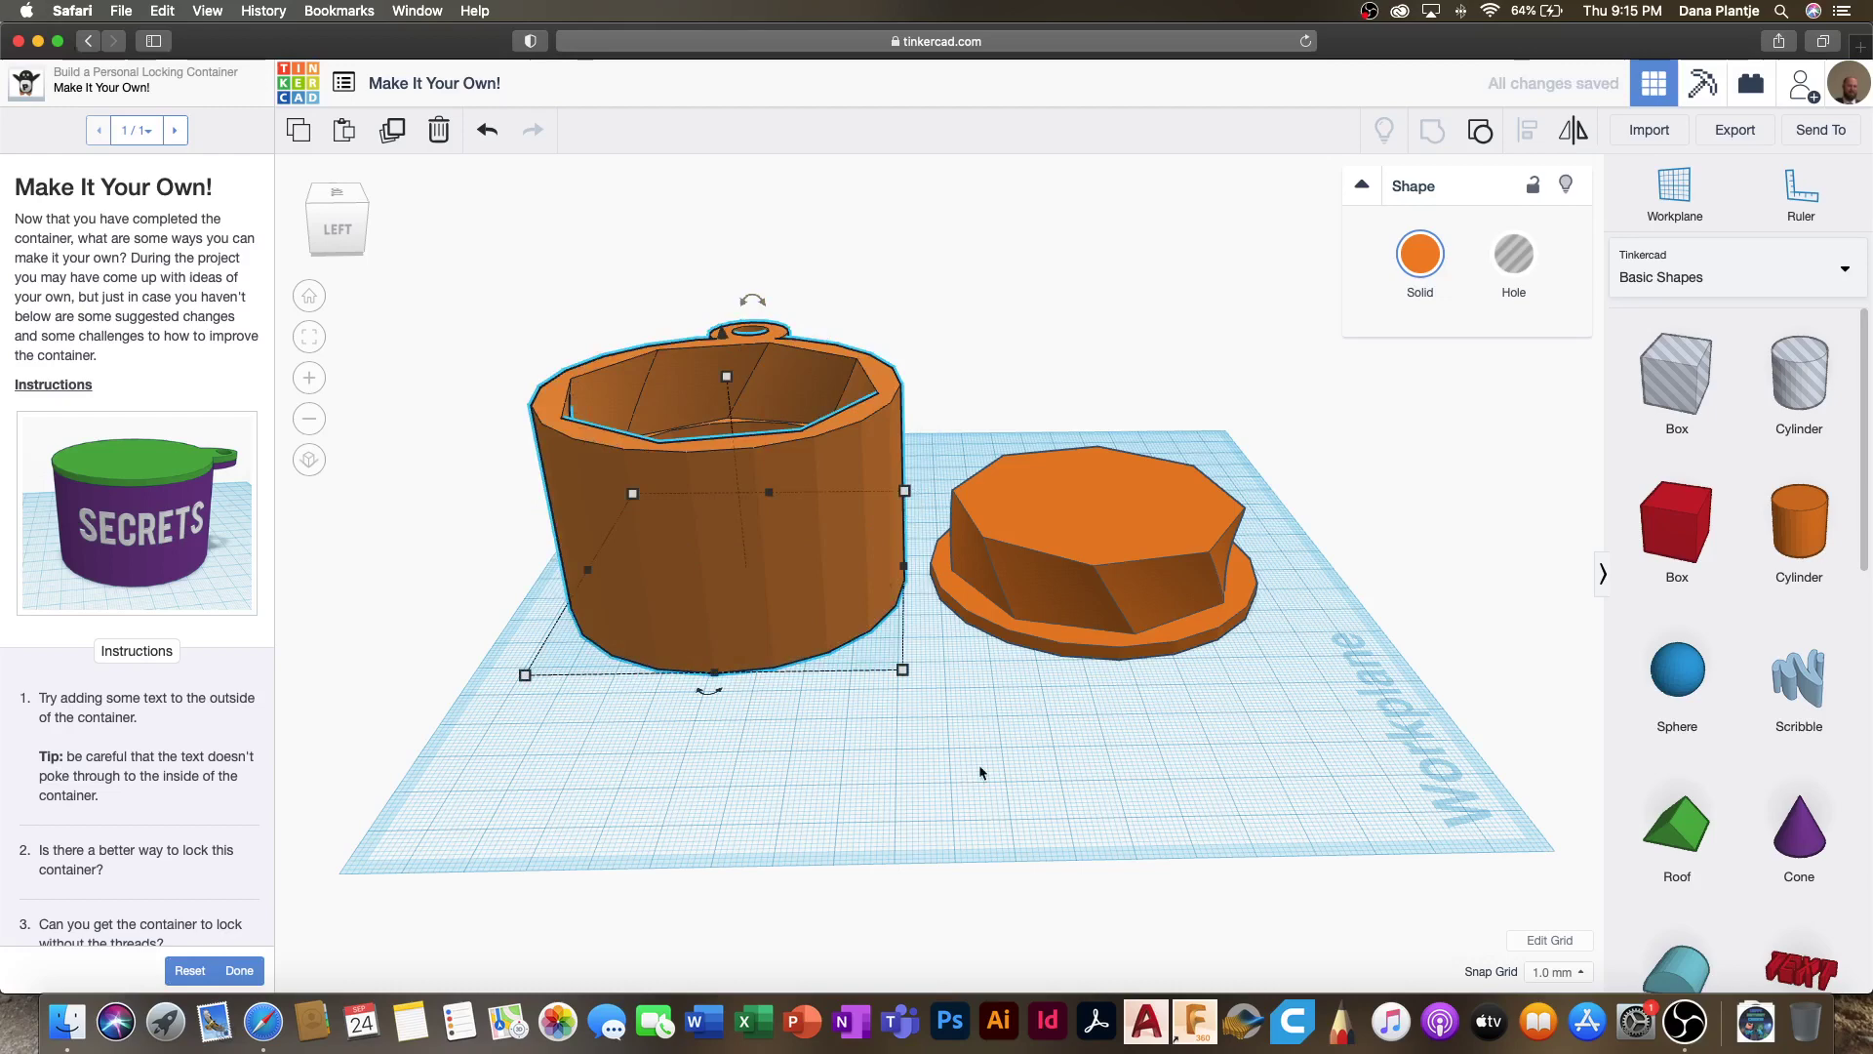
left_click(963, 753)
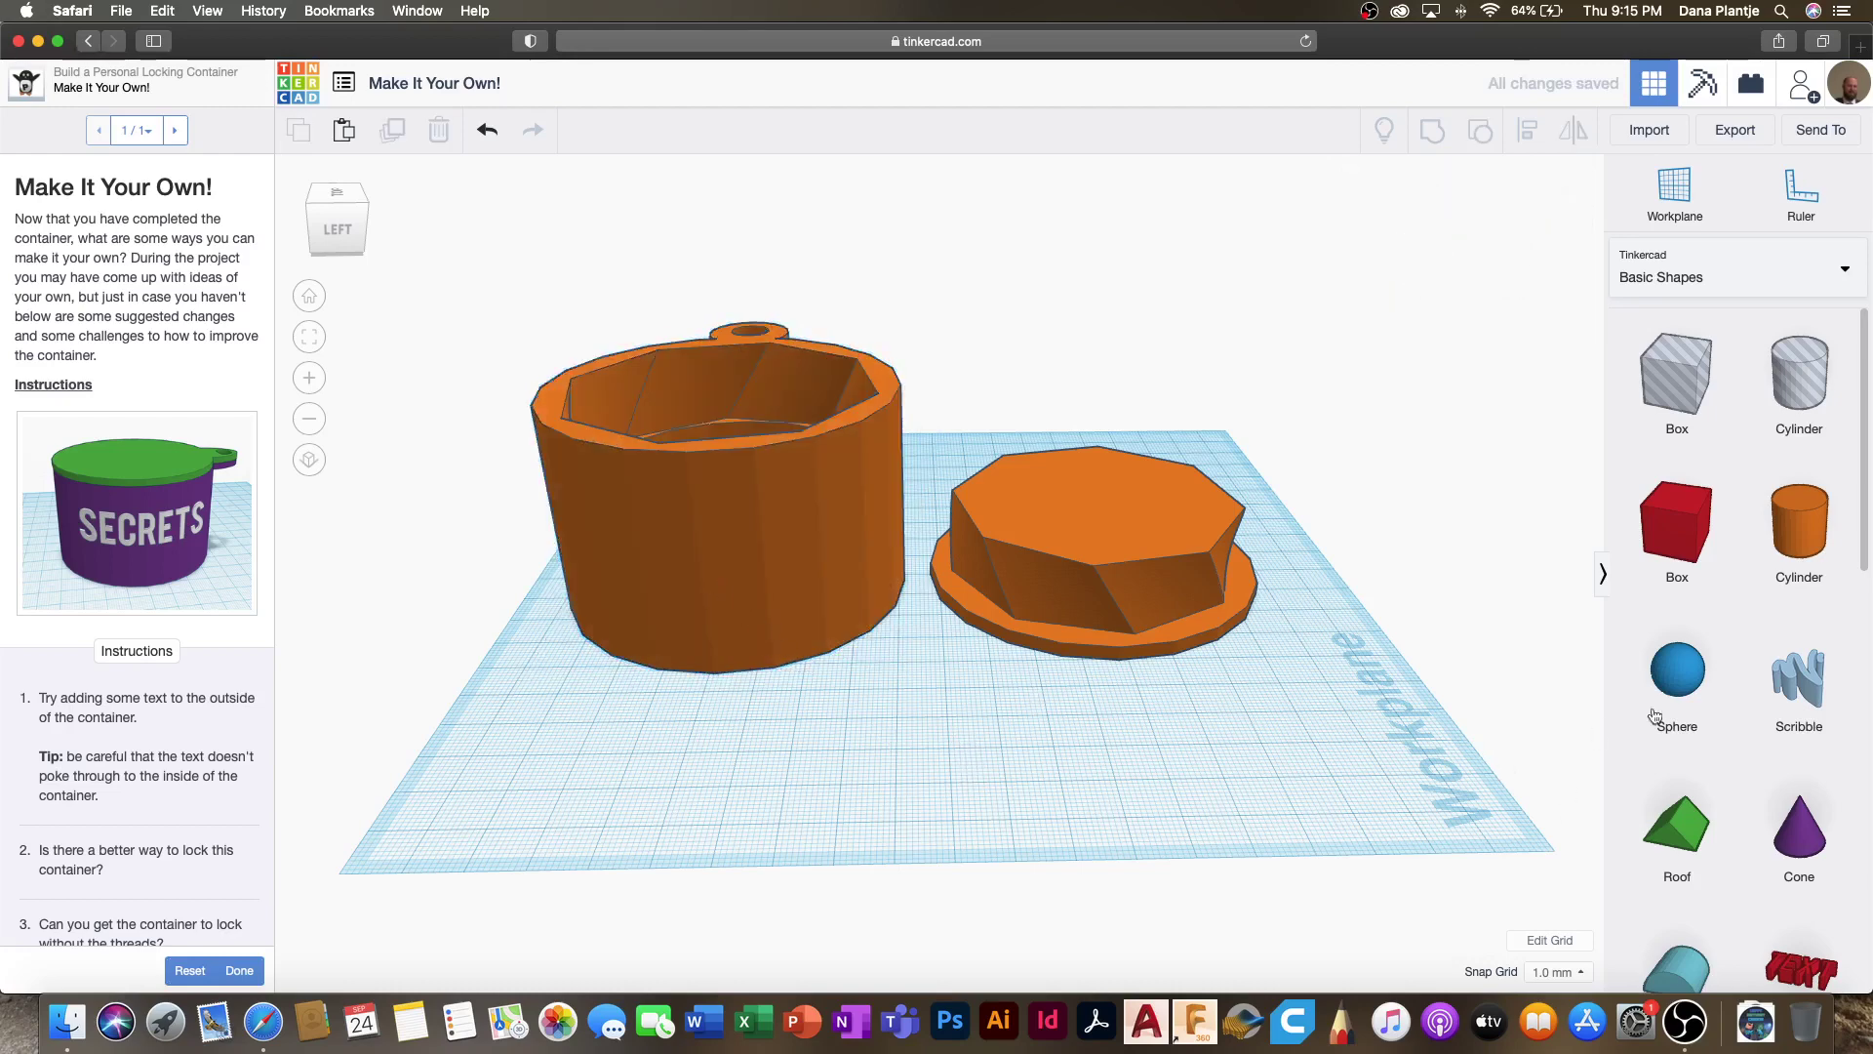
scroll(1668, 702, "down", 5)
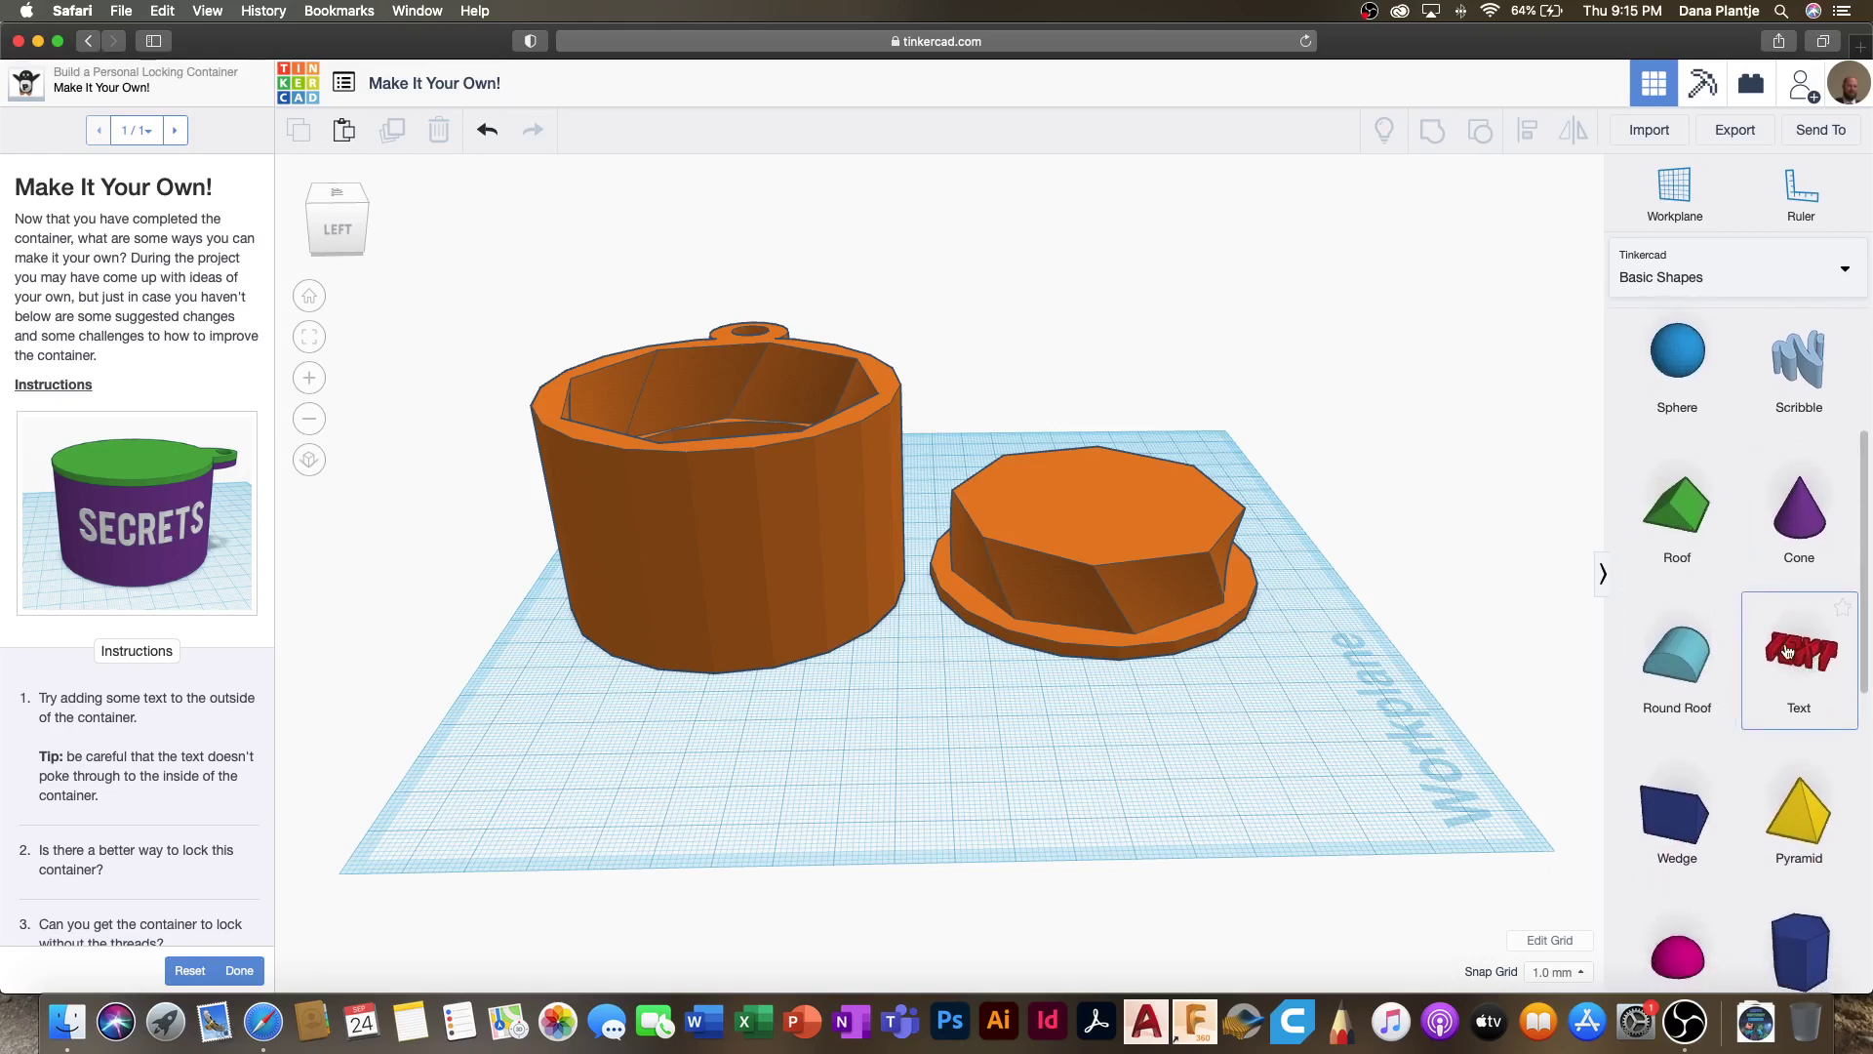
scroll(1787, 652, "up", 5)
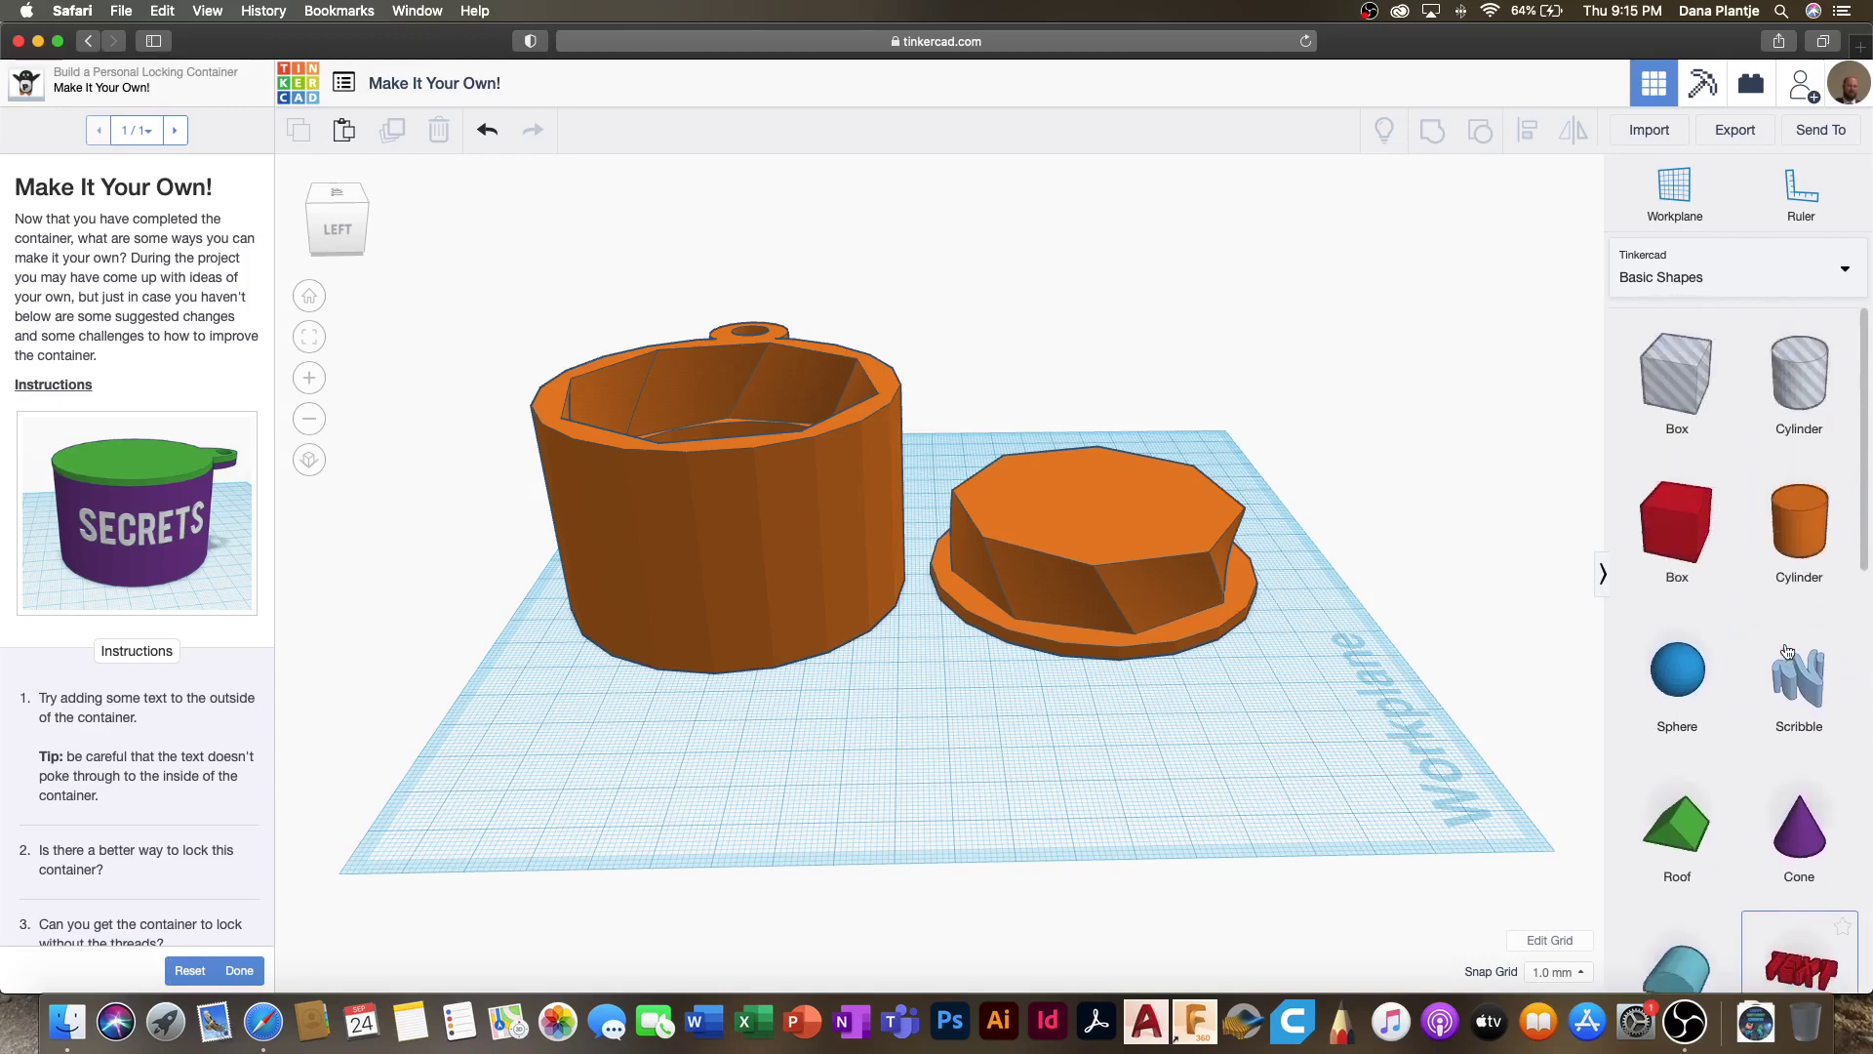
scroll(988, 743, "up", 2)
scroll(898, 748, "down", 4)
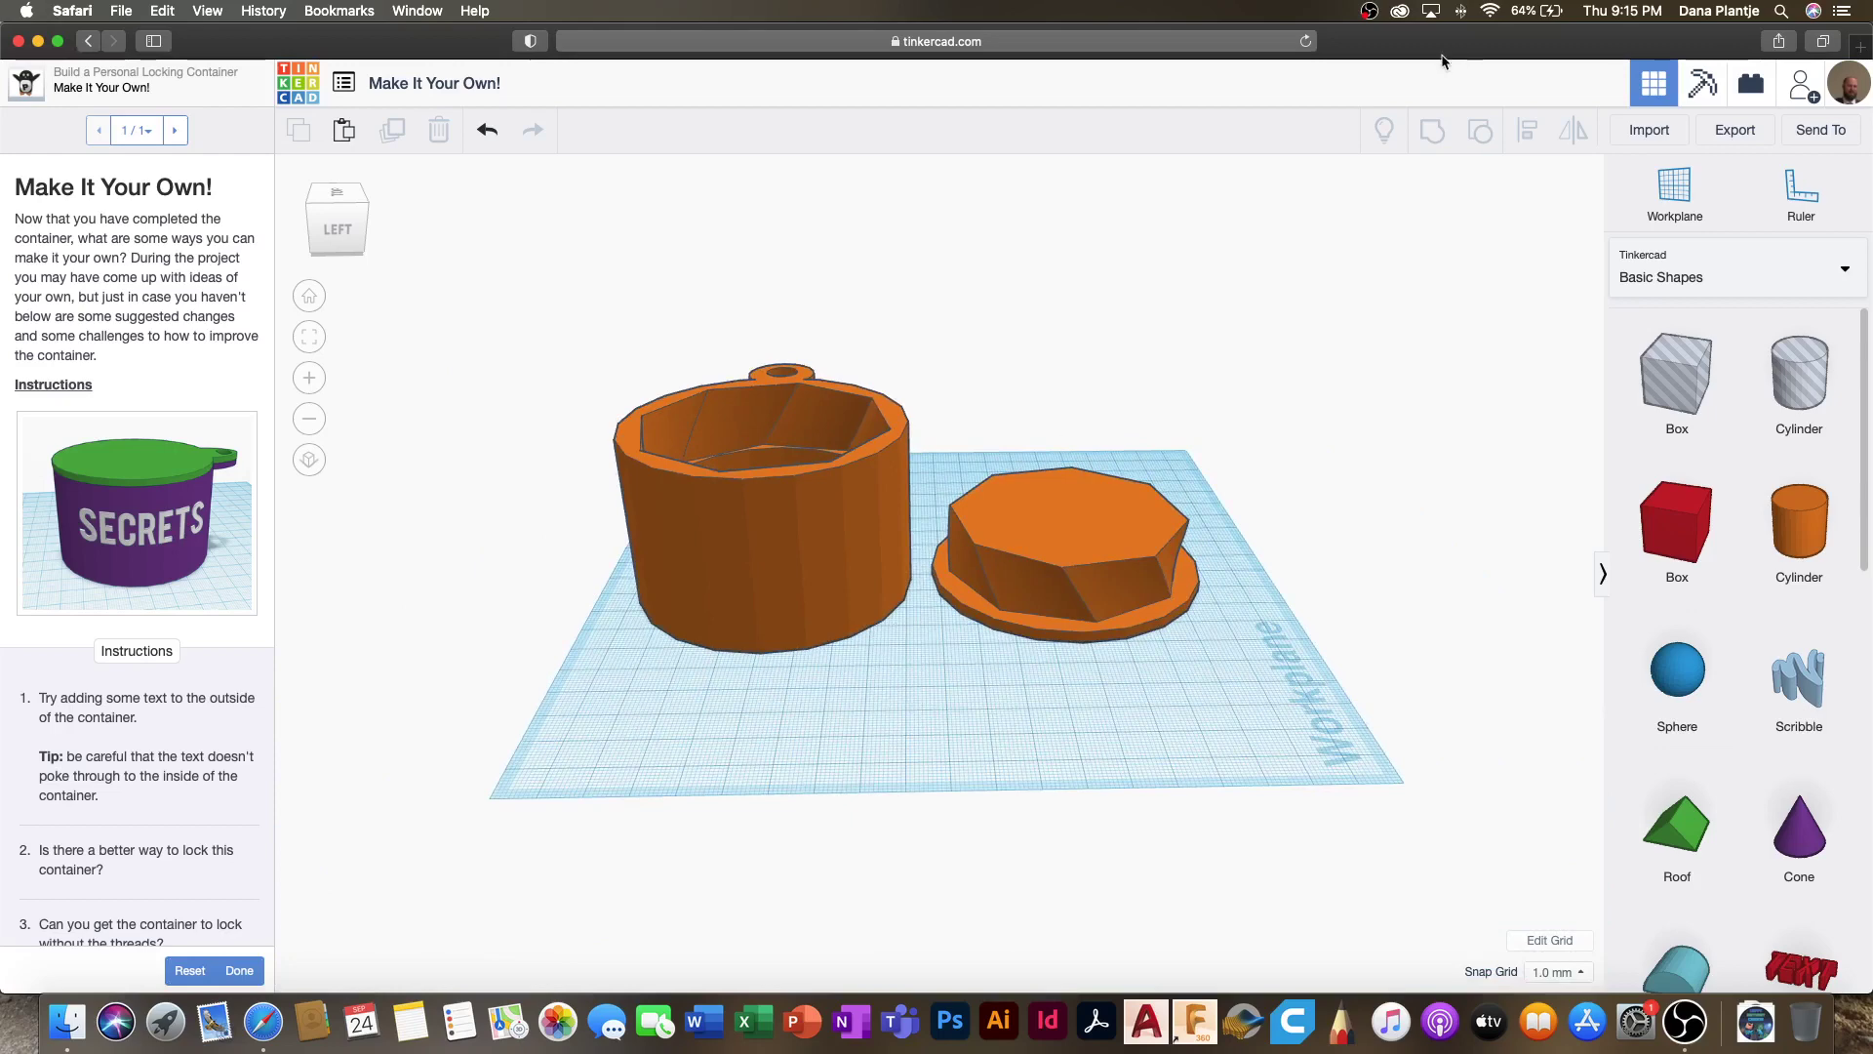
Step: Search the web for "shaftesbury titans logo" in a new browser tab
left_click(1861, 46)
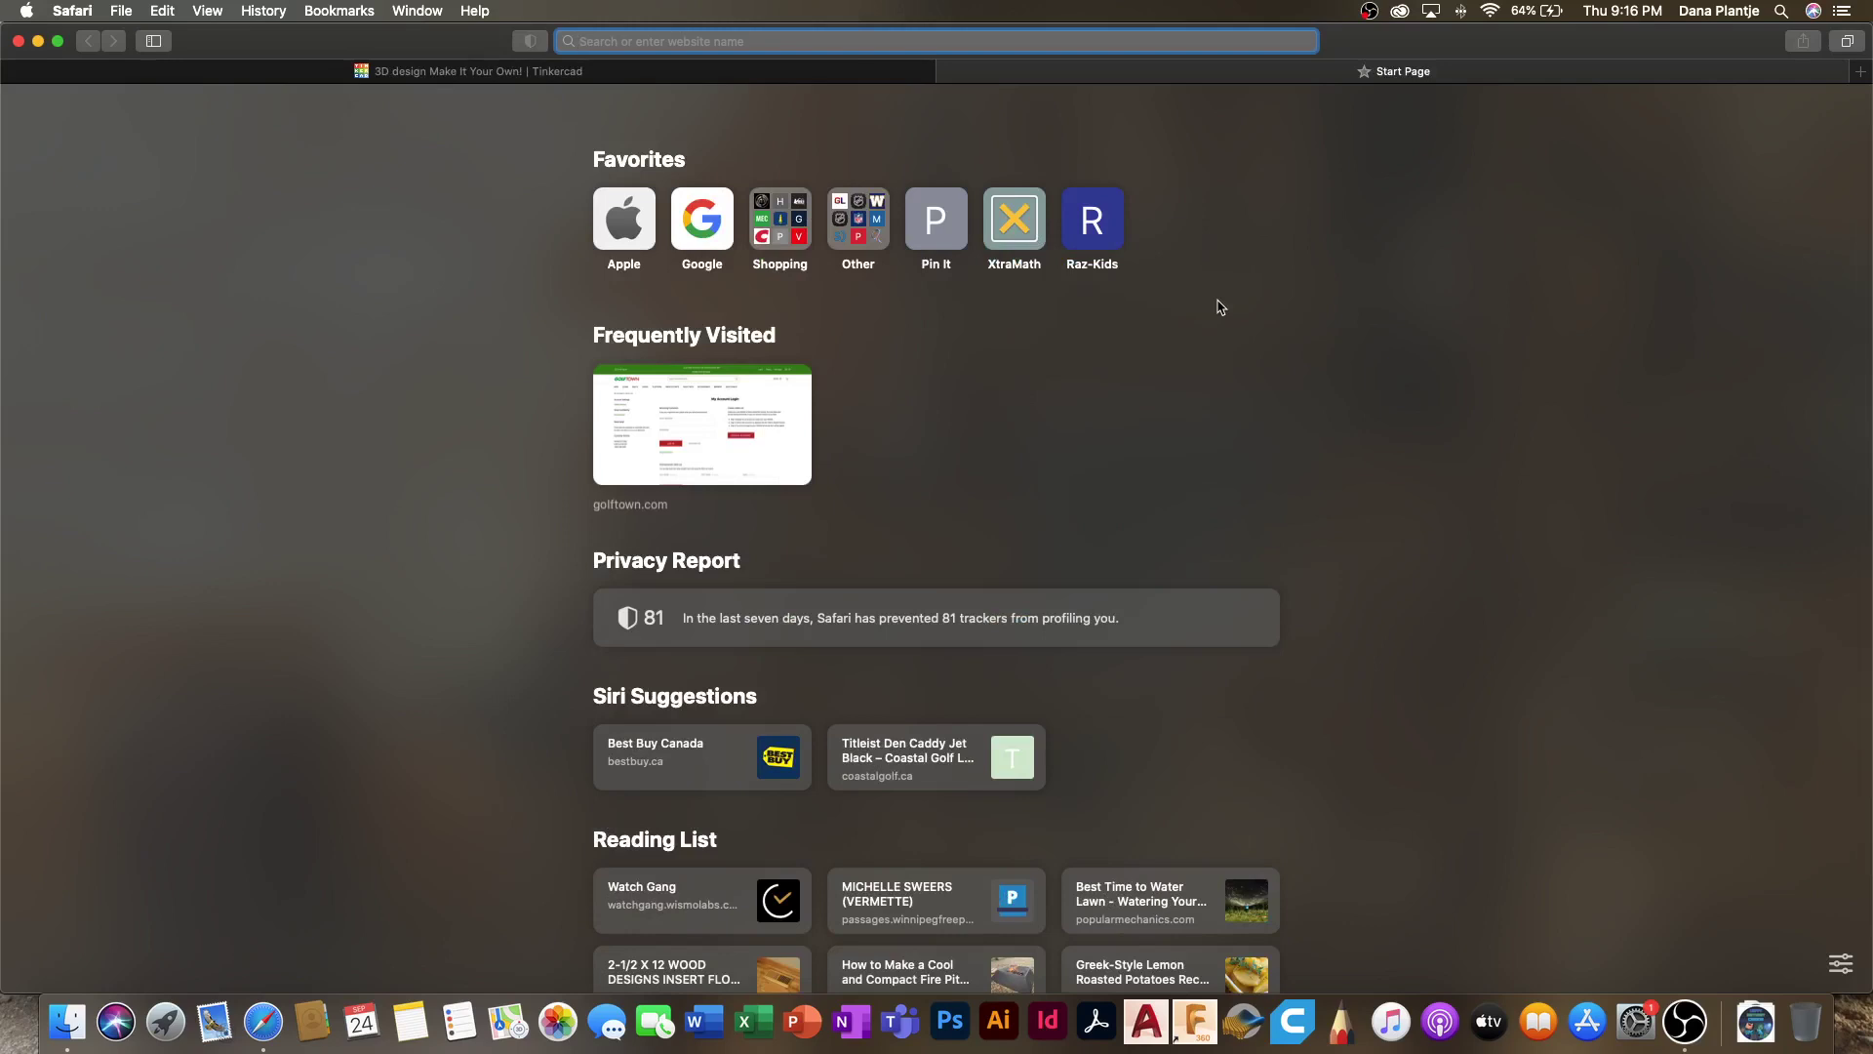
type("sha")
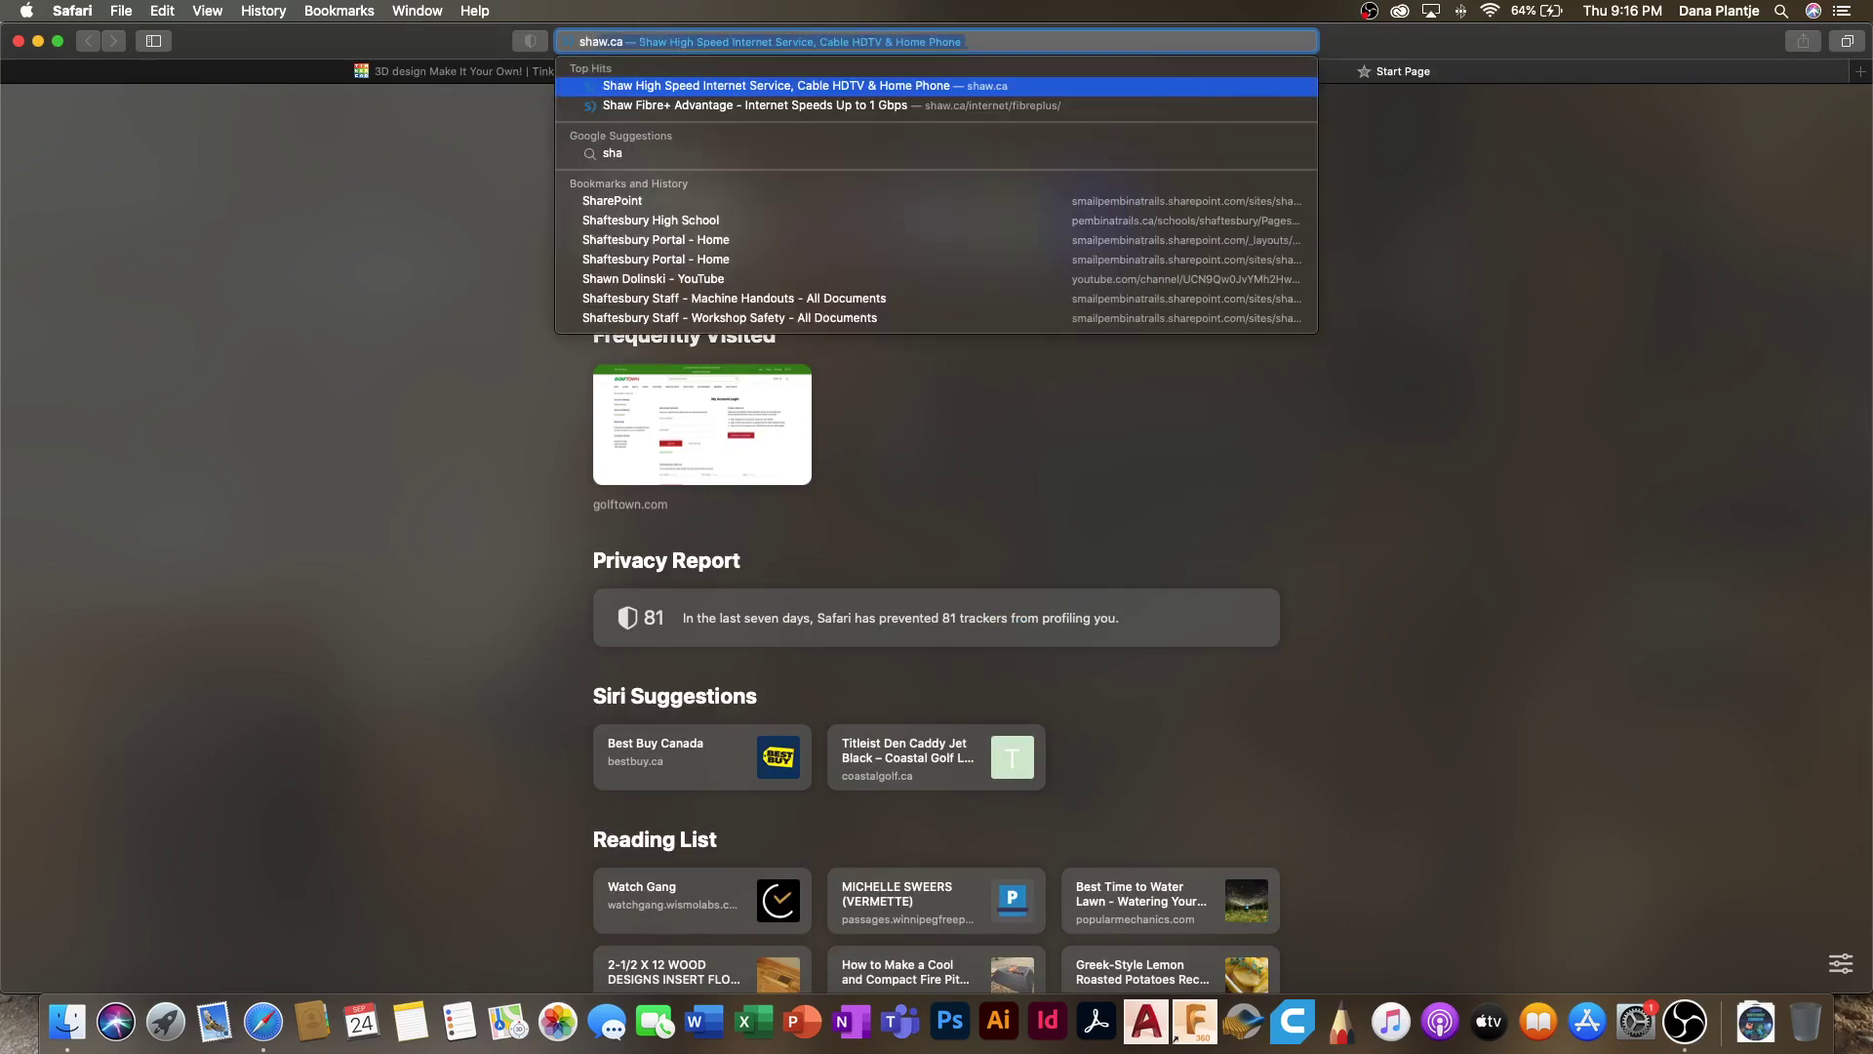
type("ftesbury titans logo")
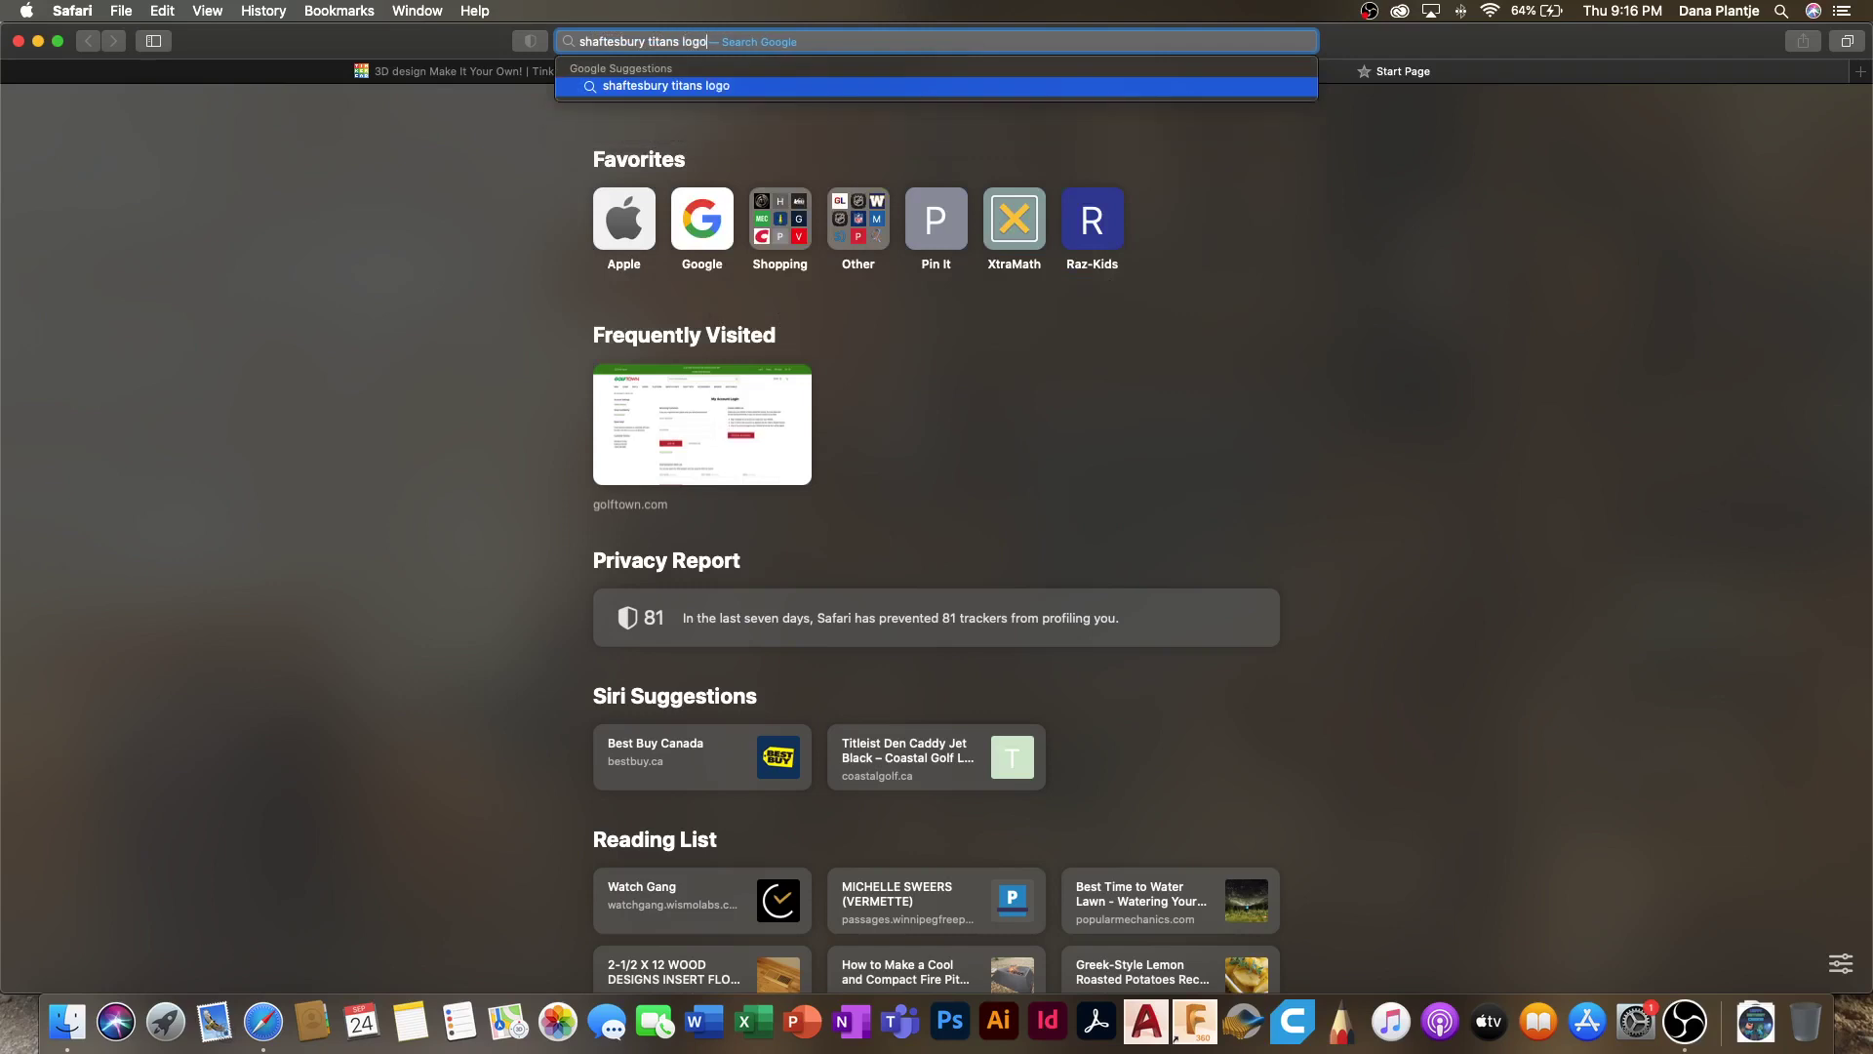
key("Return")
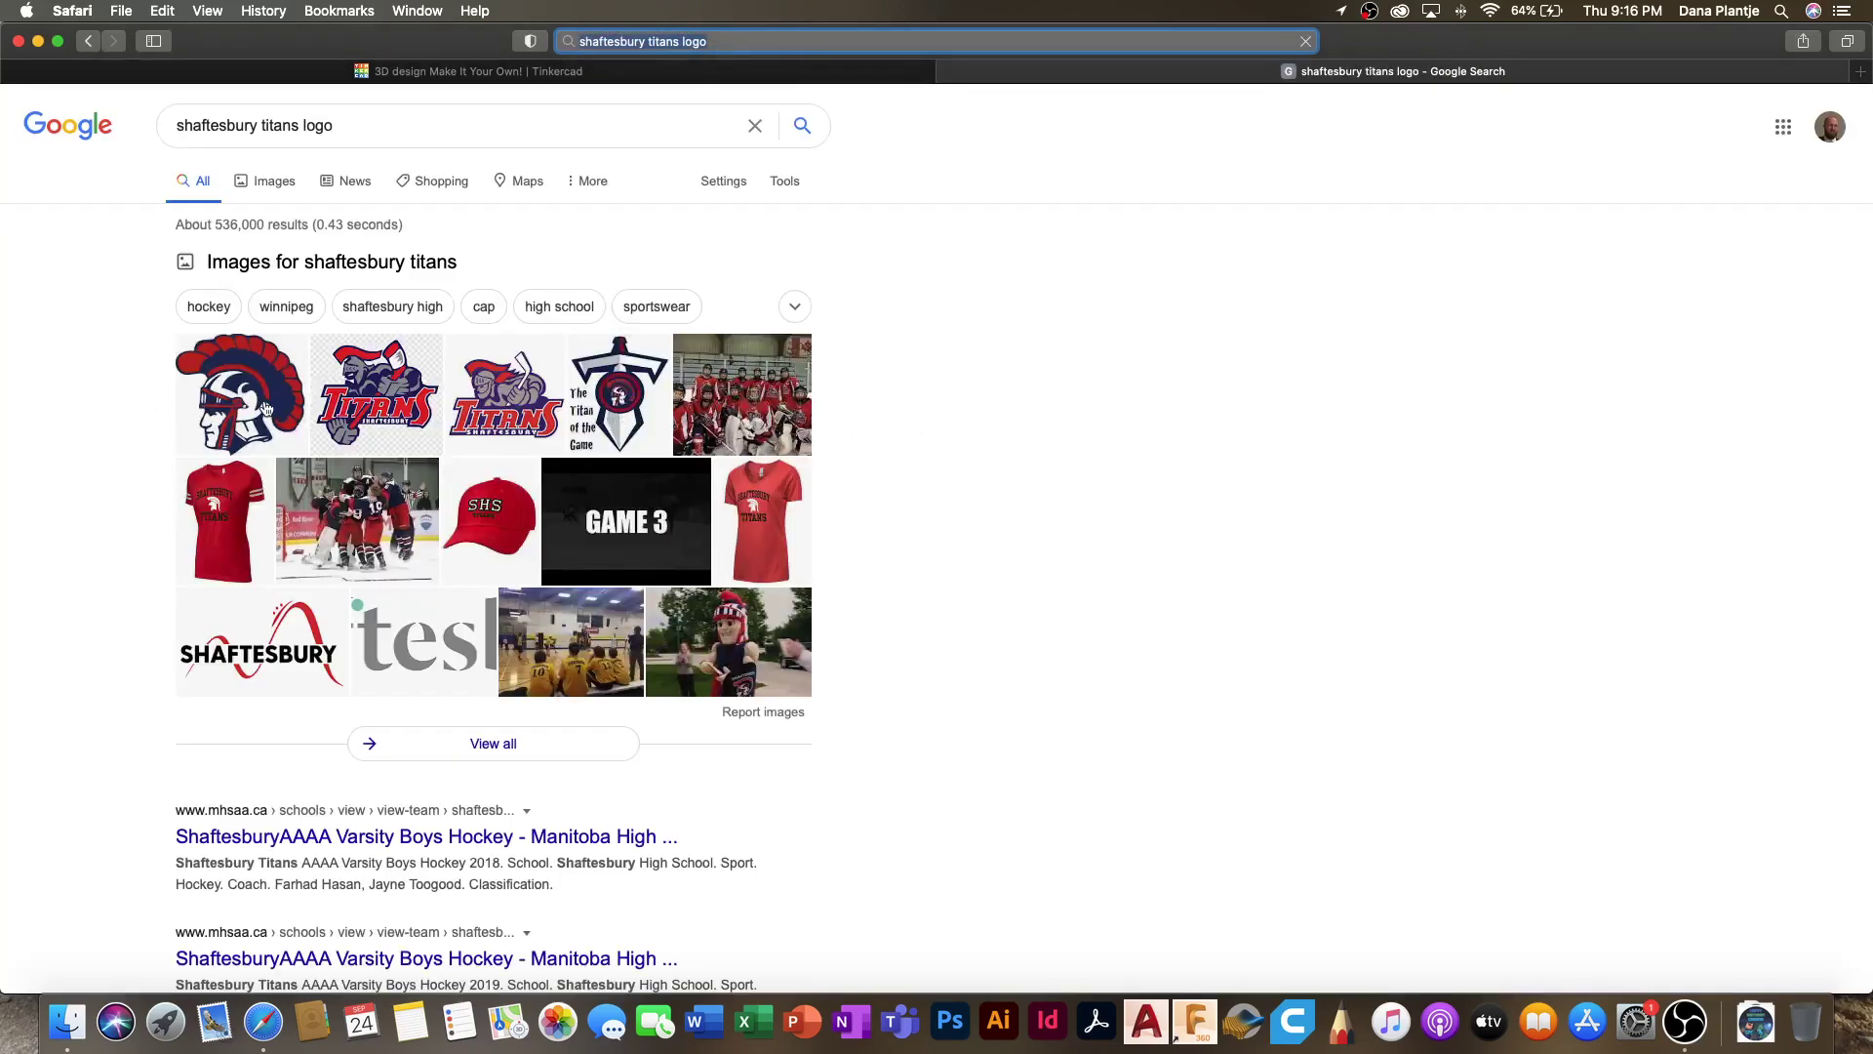
Step: Open the red and blue Titan helmet logo from the image results and save it to Downloads
left_click(243, 402)
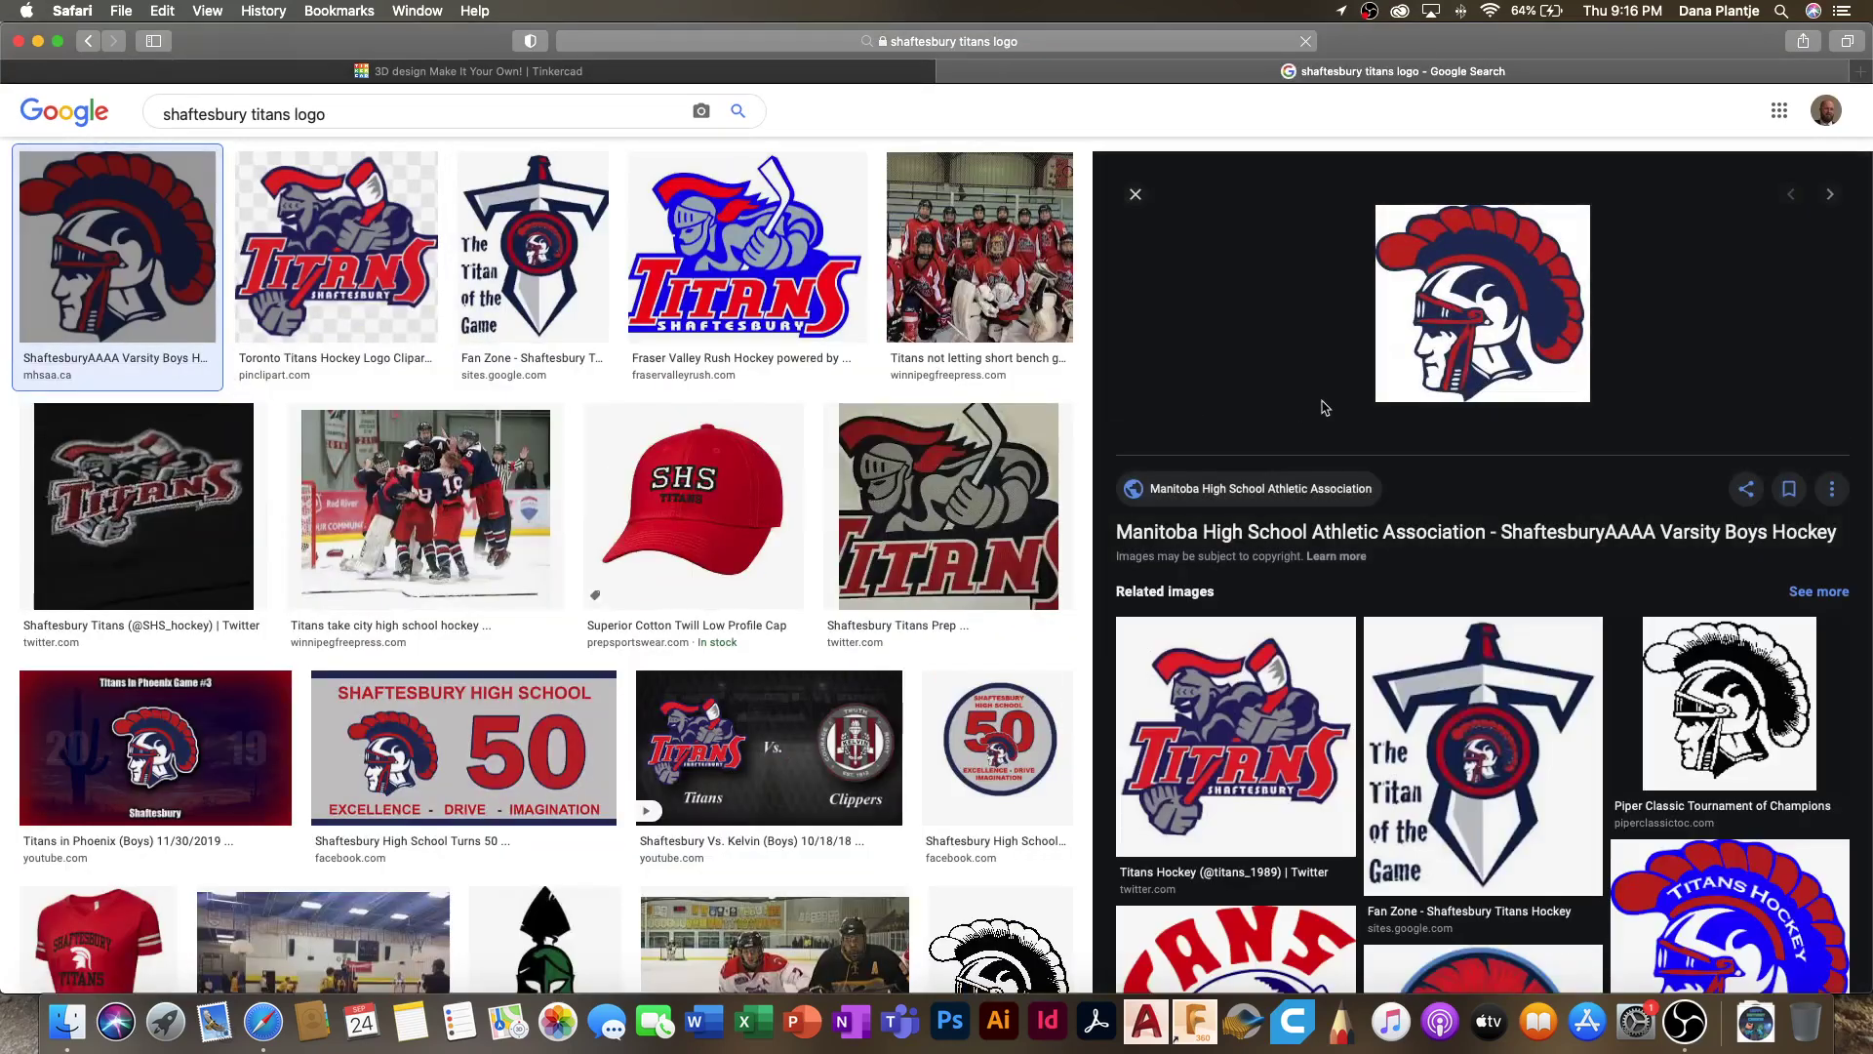
right_click(1483, 284)
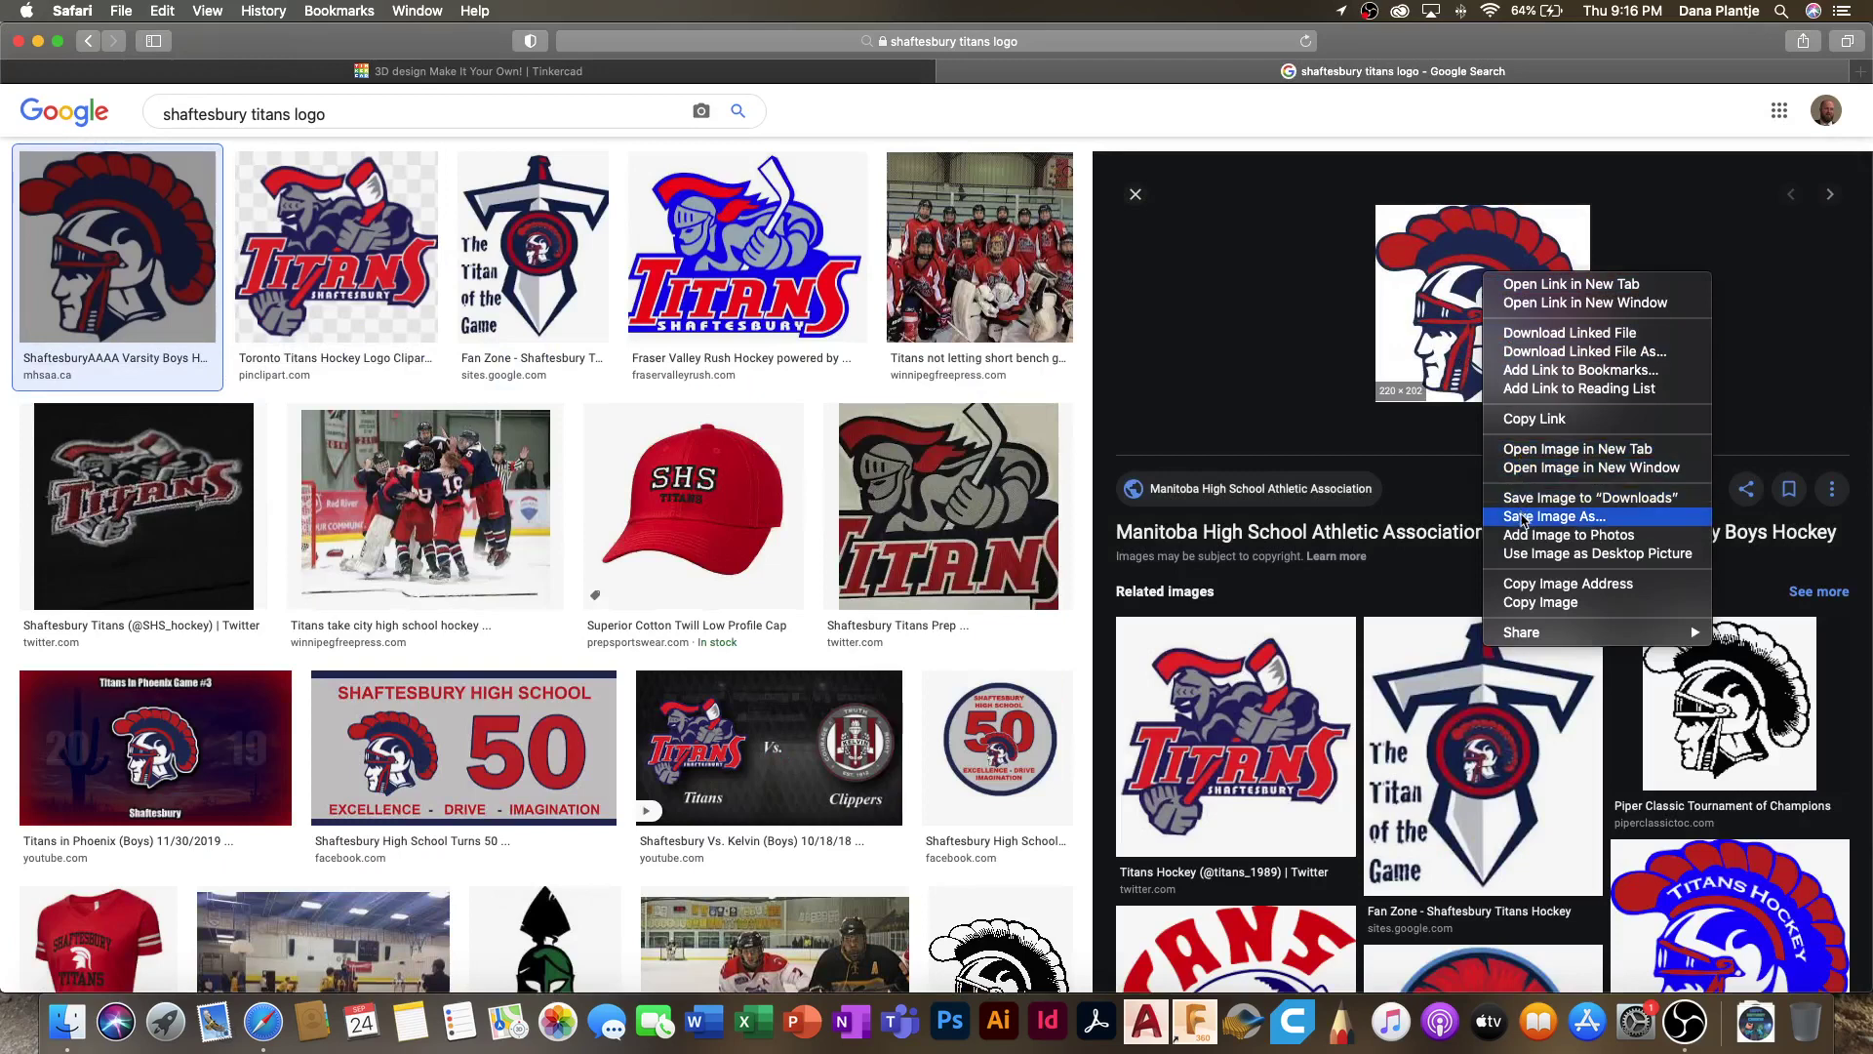
left_click(1527, 497)
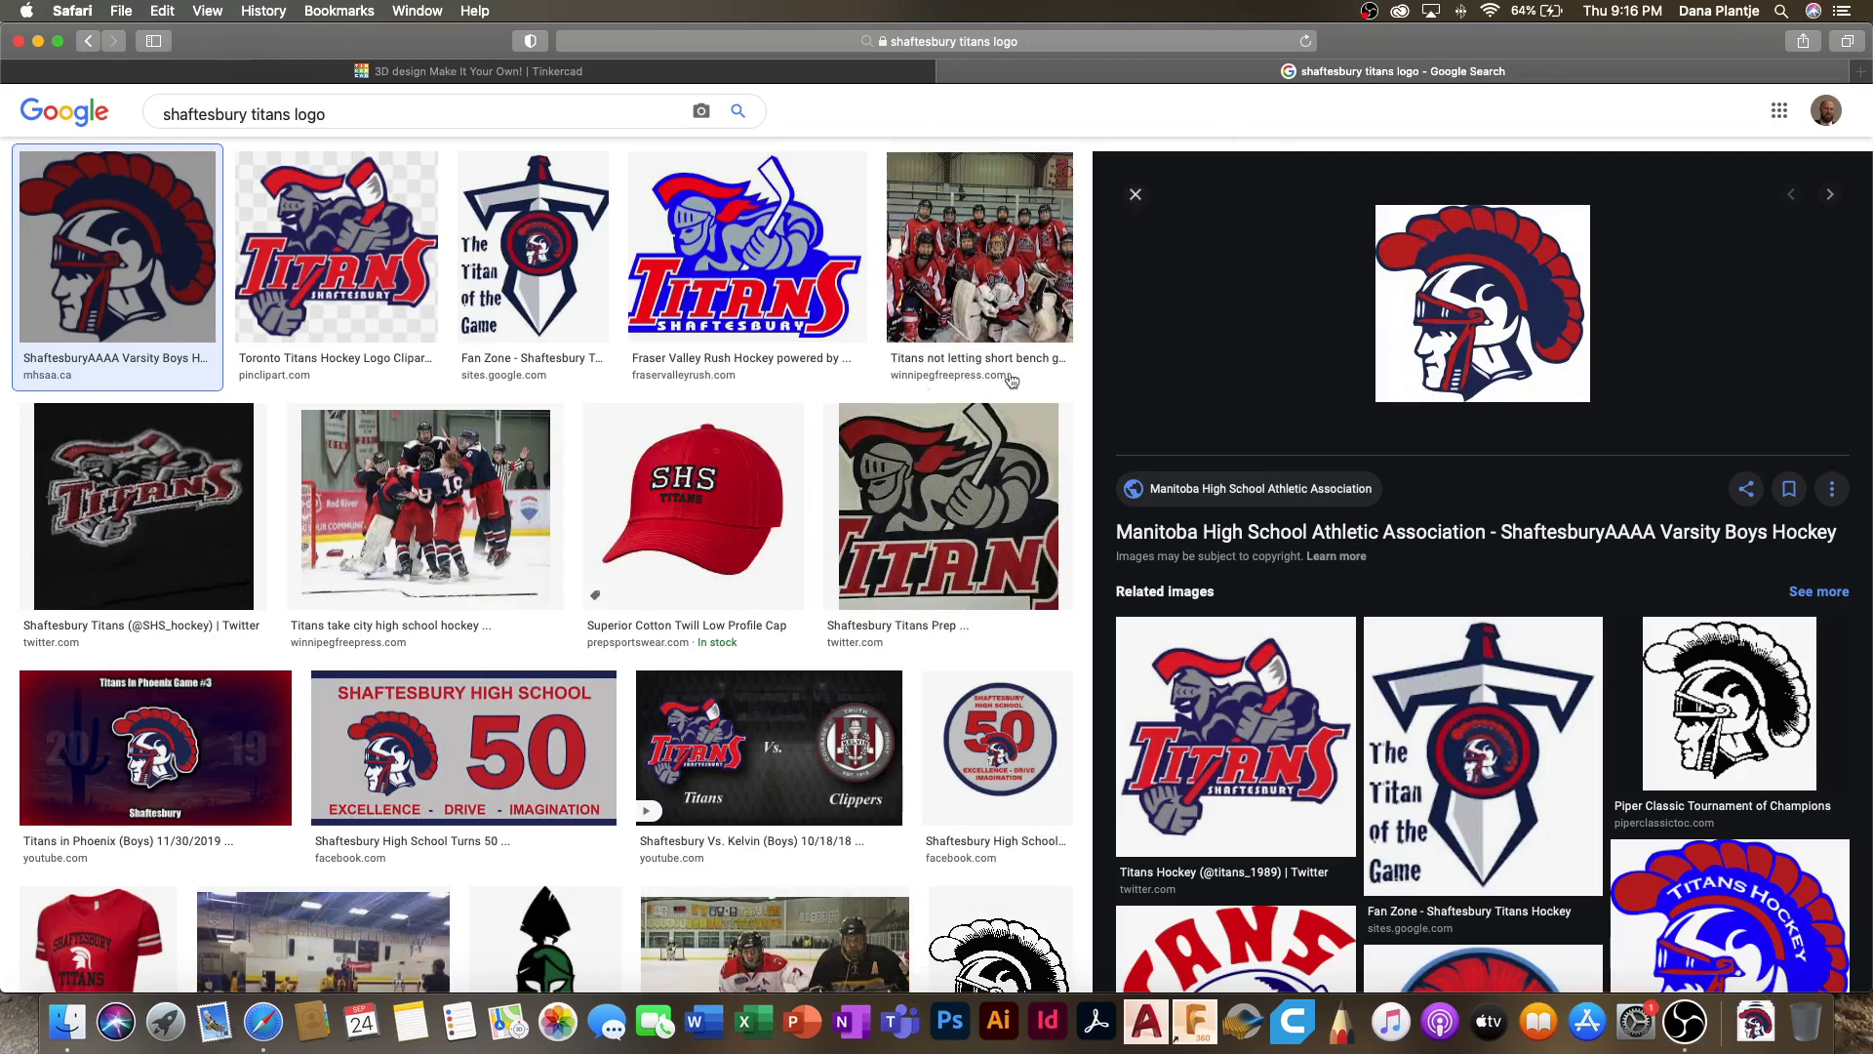
Step: Launch Photoshop and return the browser to the Tinkercad design while it loads
scroll(946, 487, "down", 5)
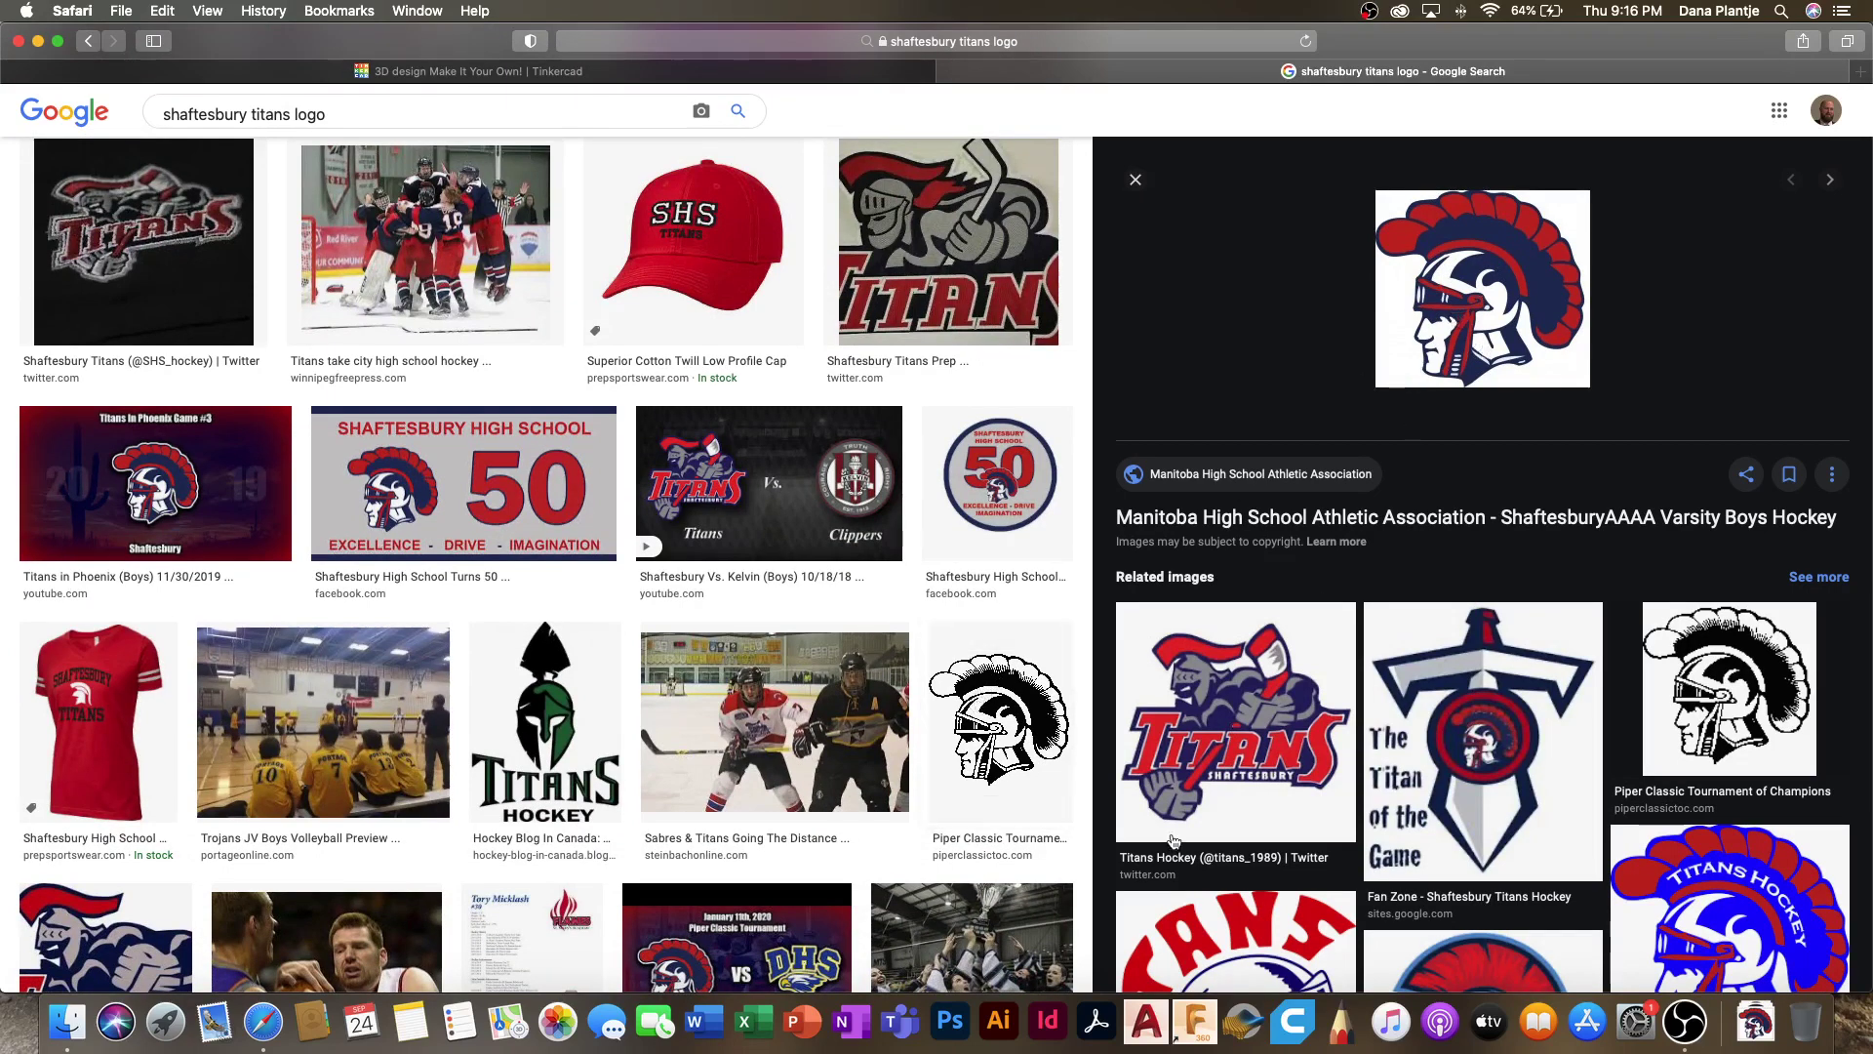
left_click(950, 1025)
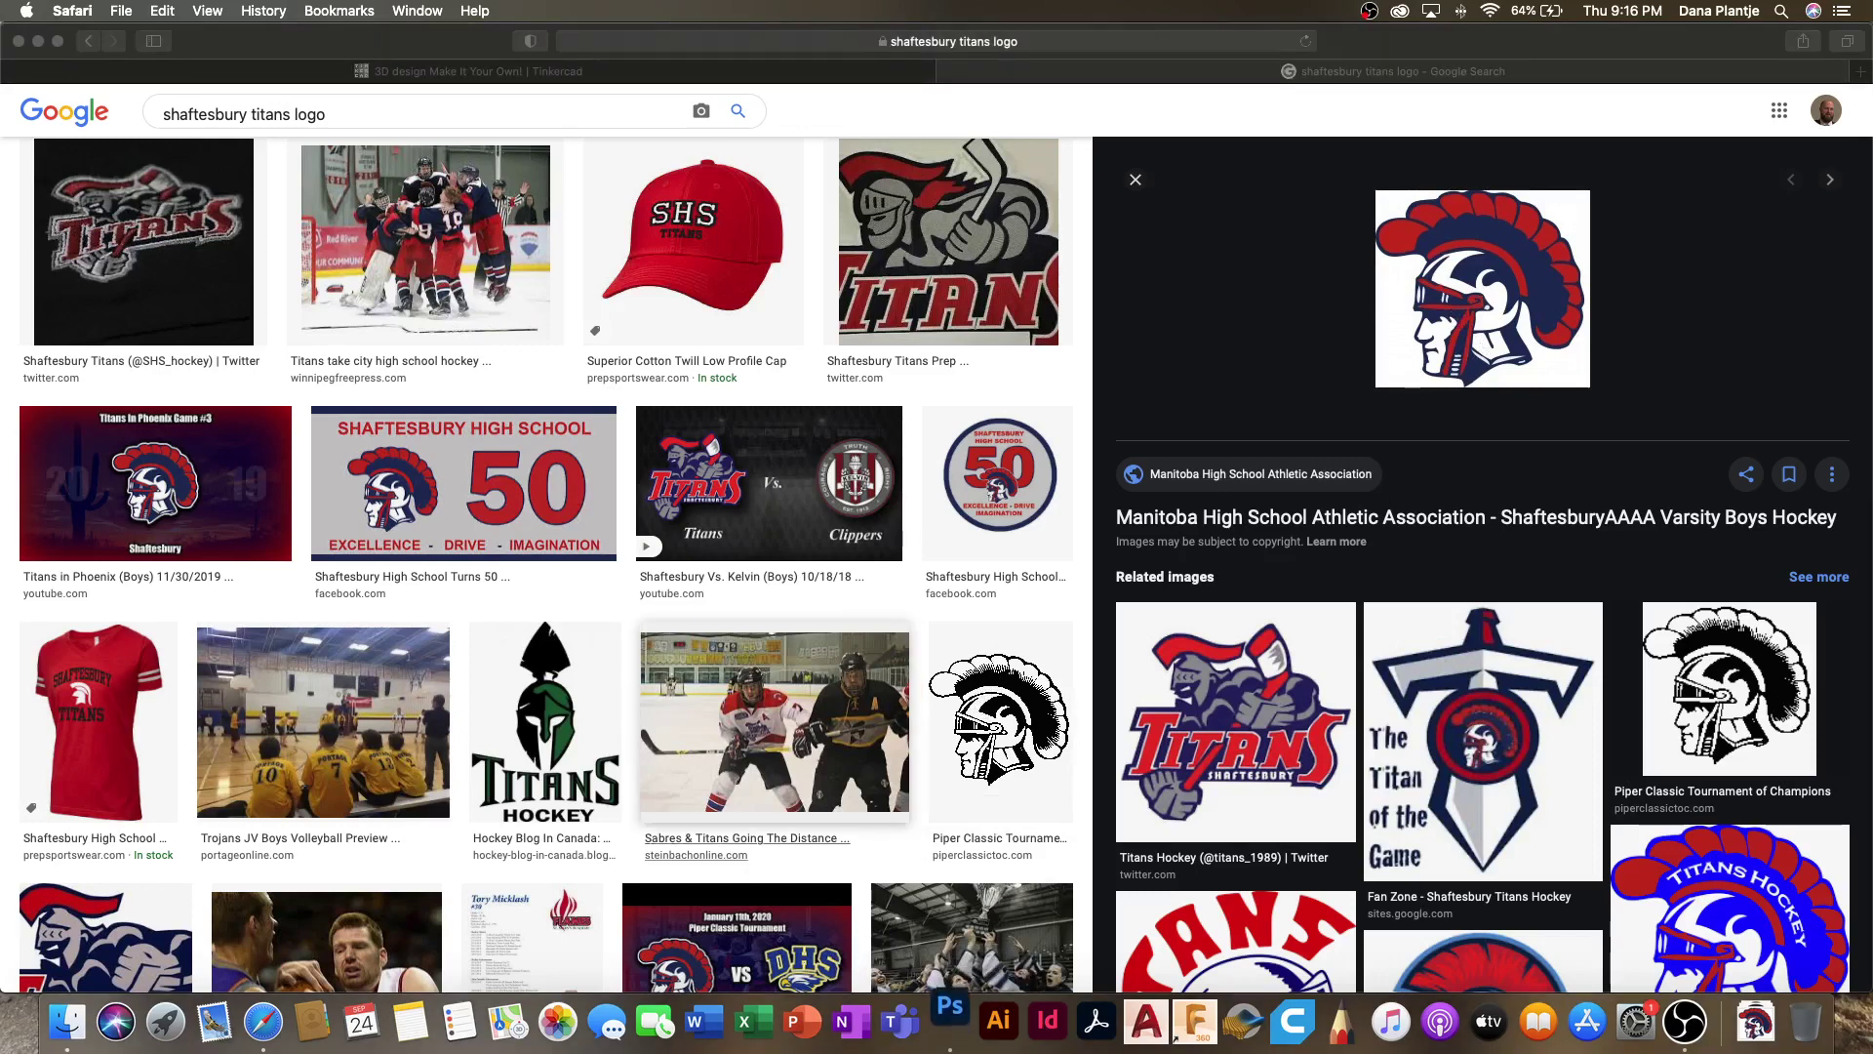
left_click(1020, 72)
left_click(946, 73)
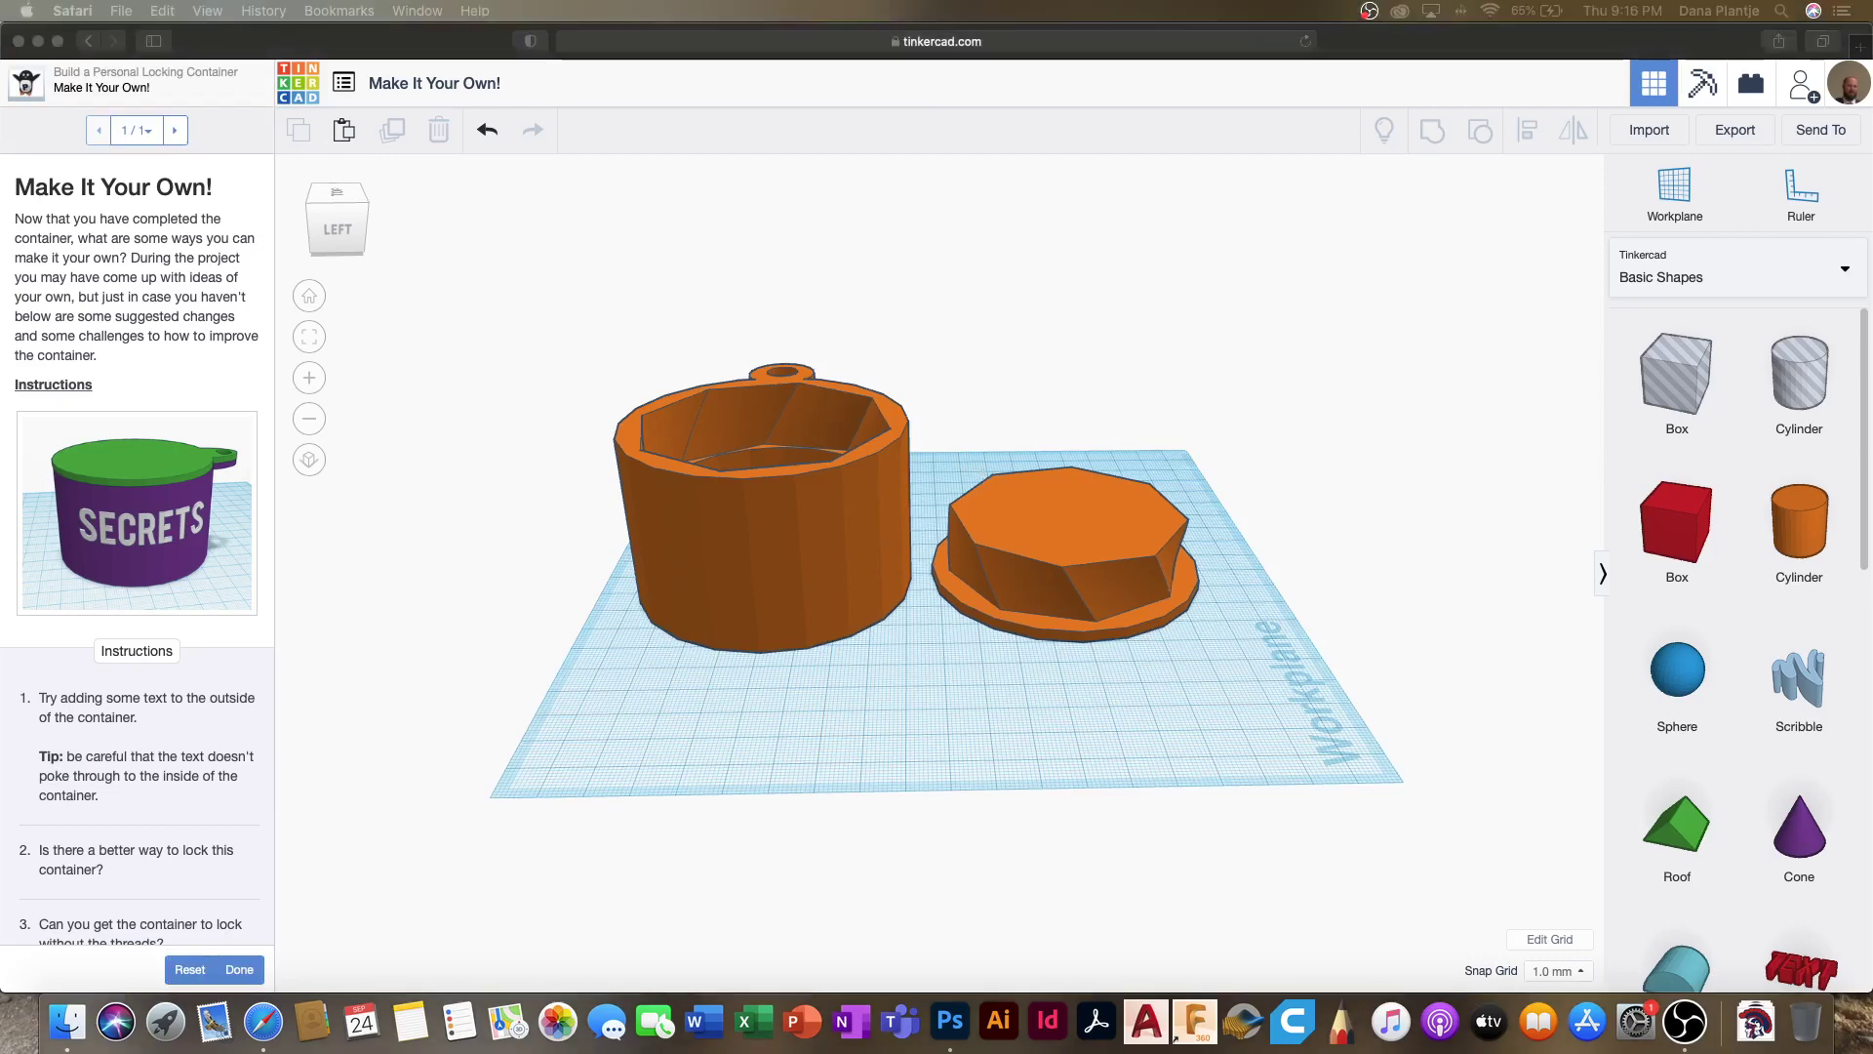
left_click_drag(1872, 8, 808, 8)
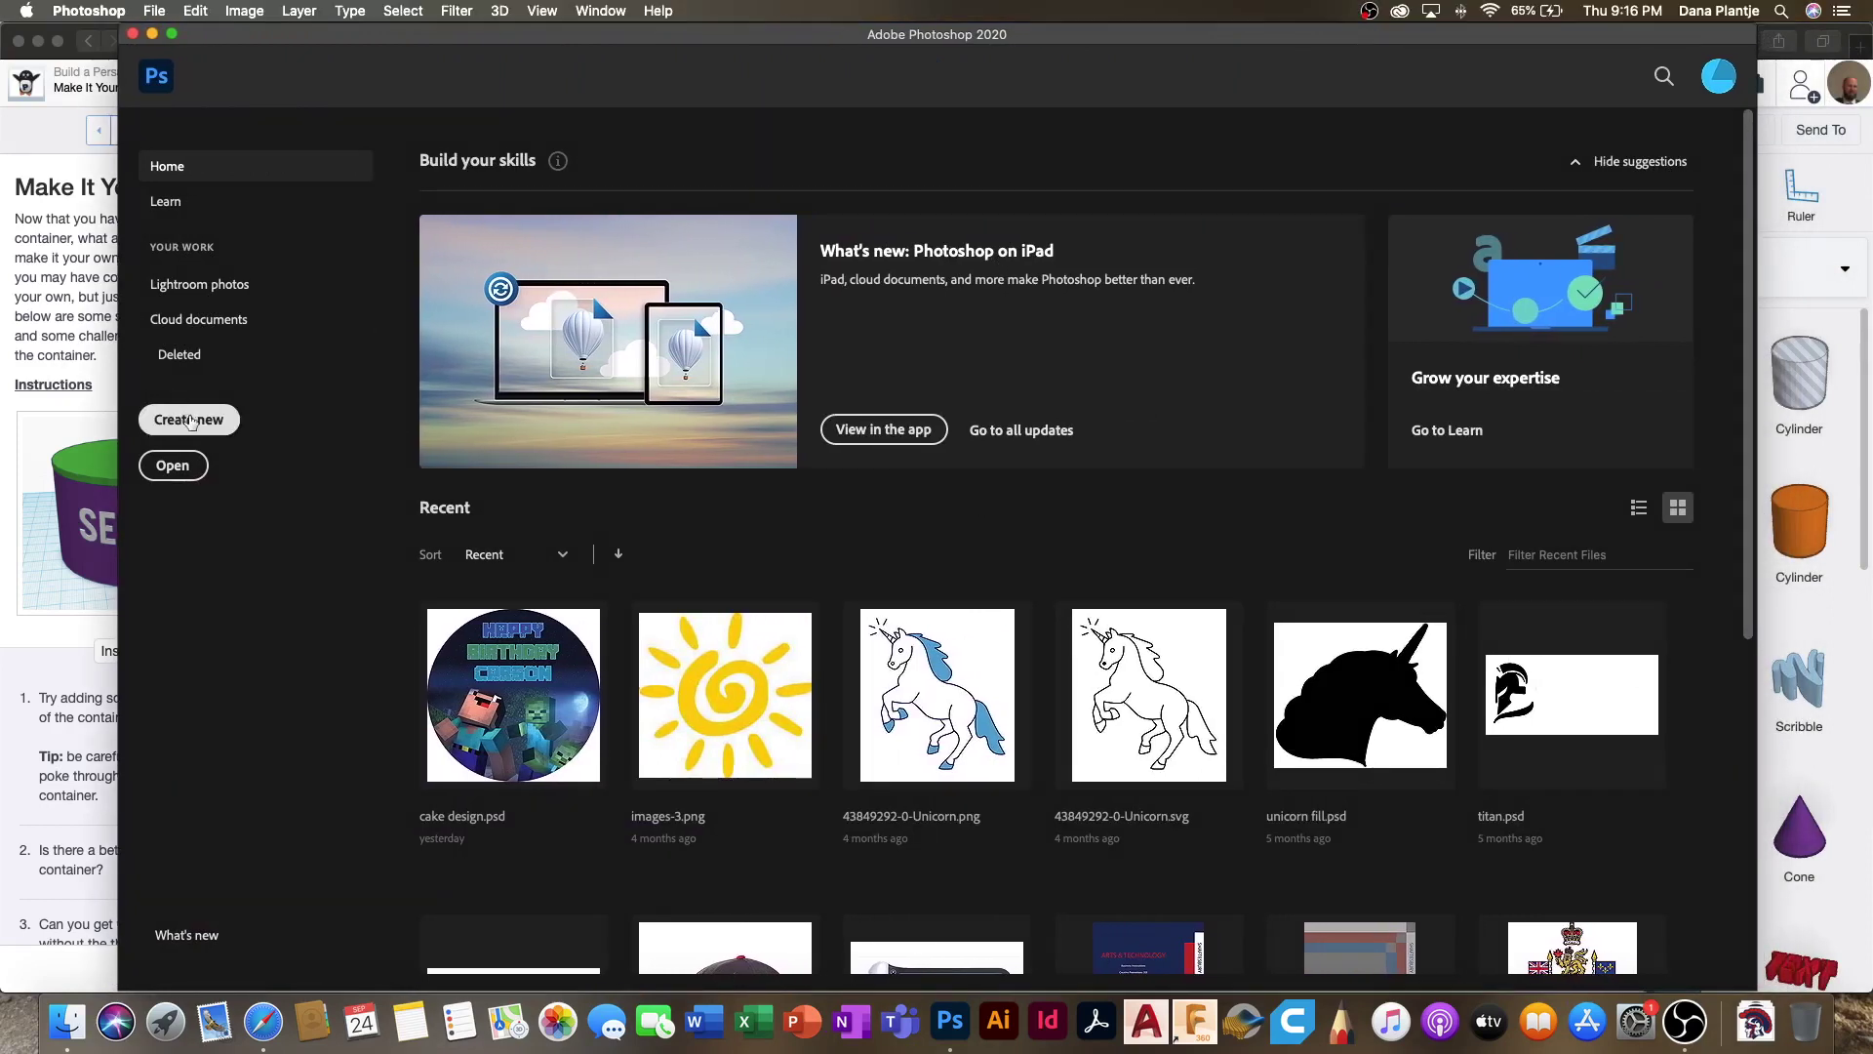
Step: Create a new transparent document 2 by 2 inches at 300 pixels per inch in CMYK Color
left_click(189, 420)
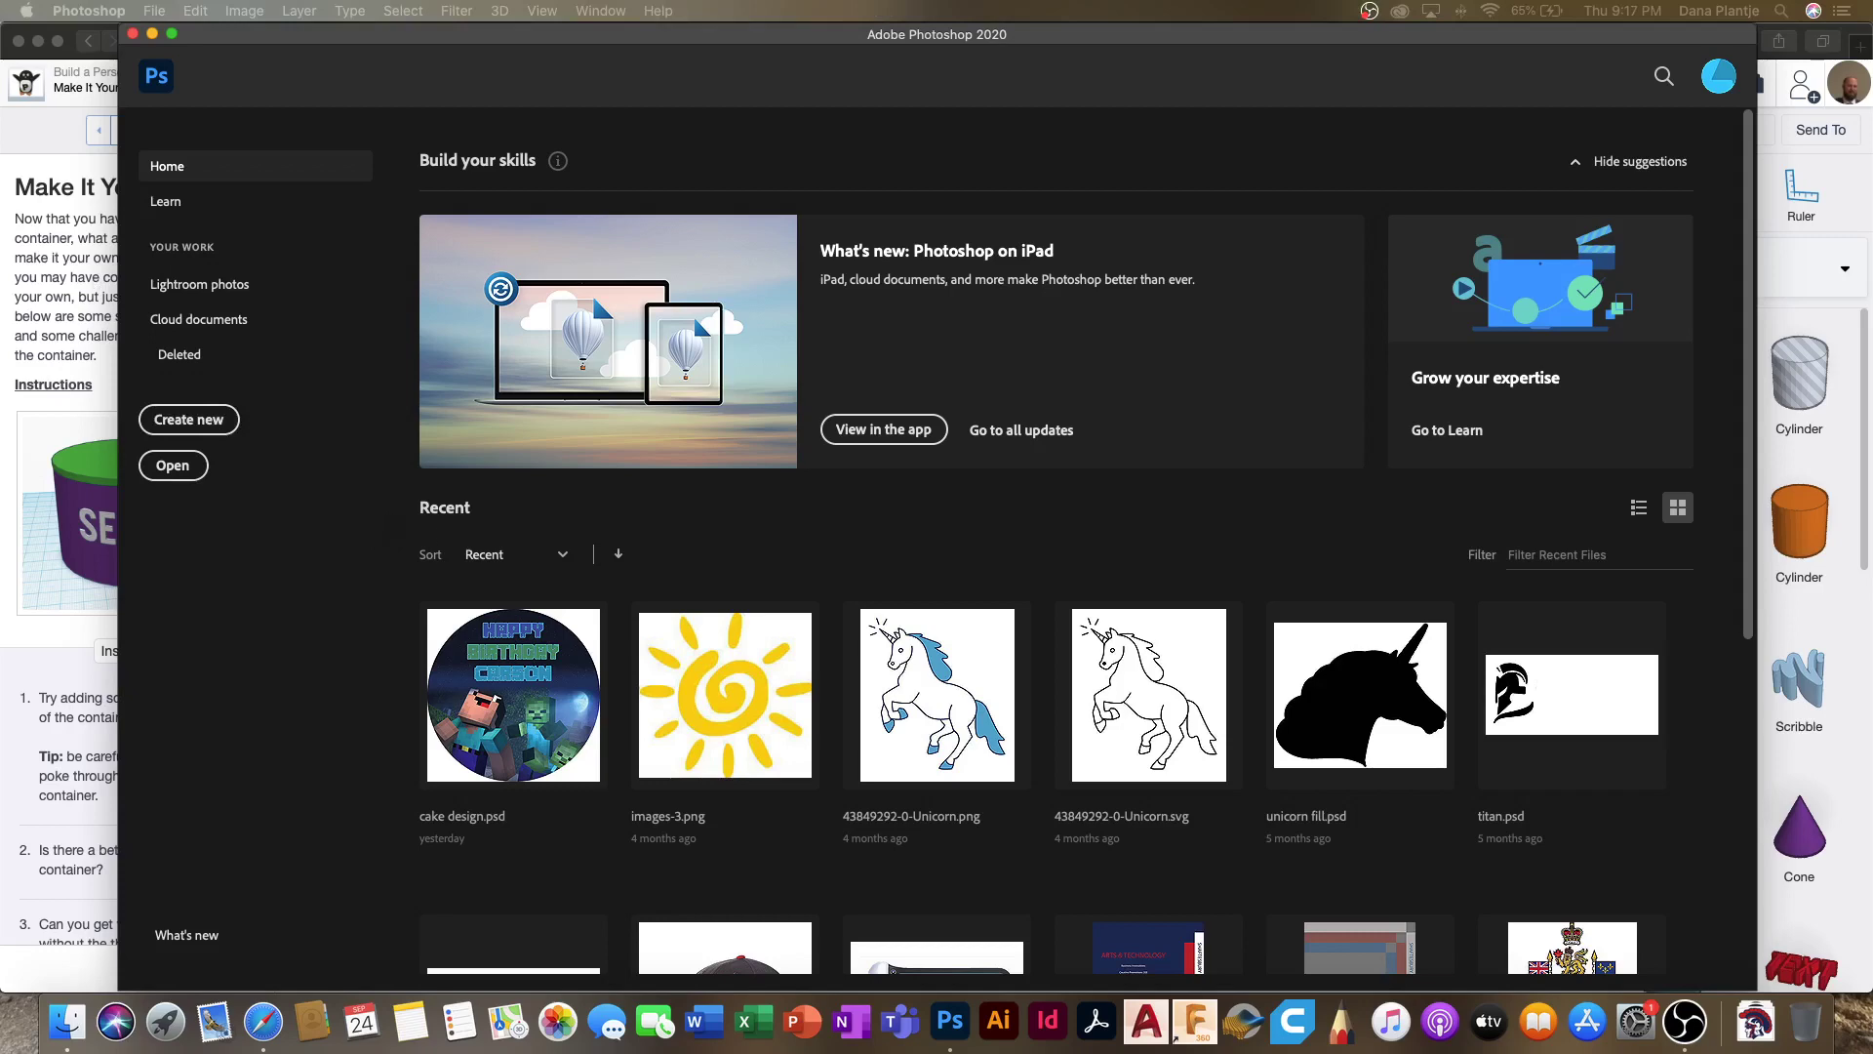
left_click_drag(1857, 51, 1018, 179)
double_click(1235, 343)
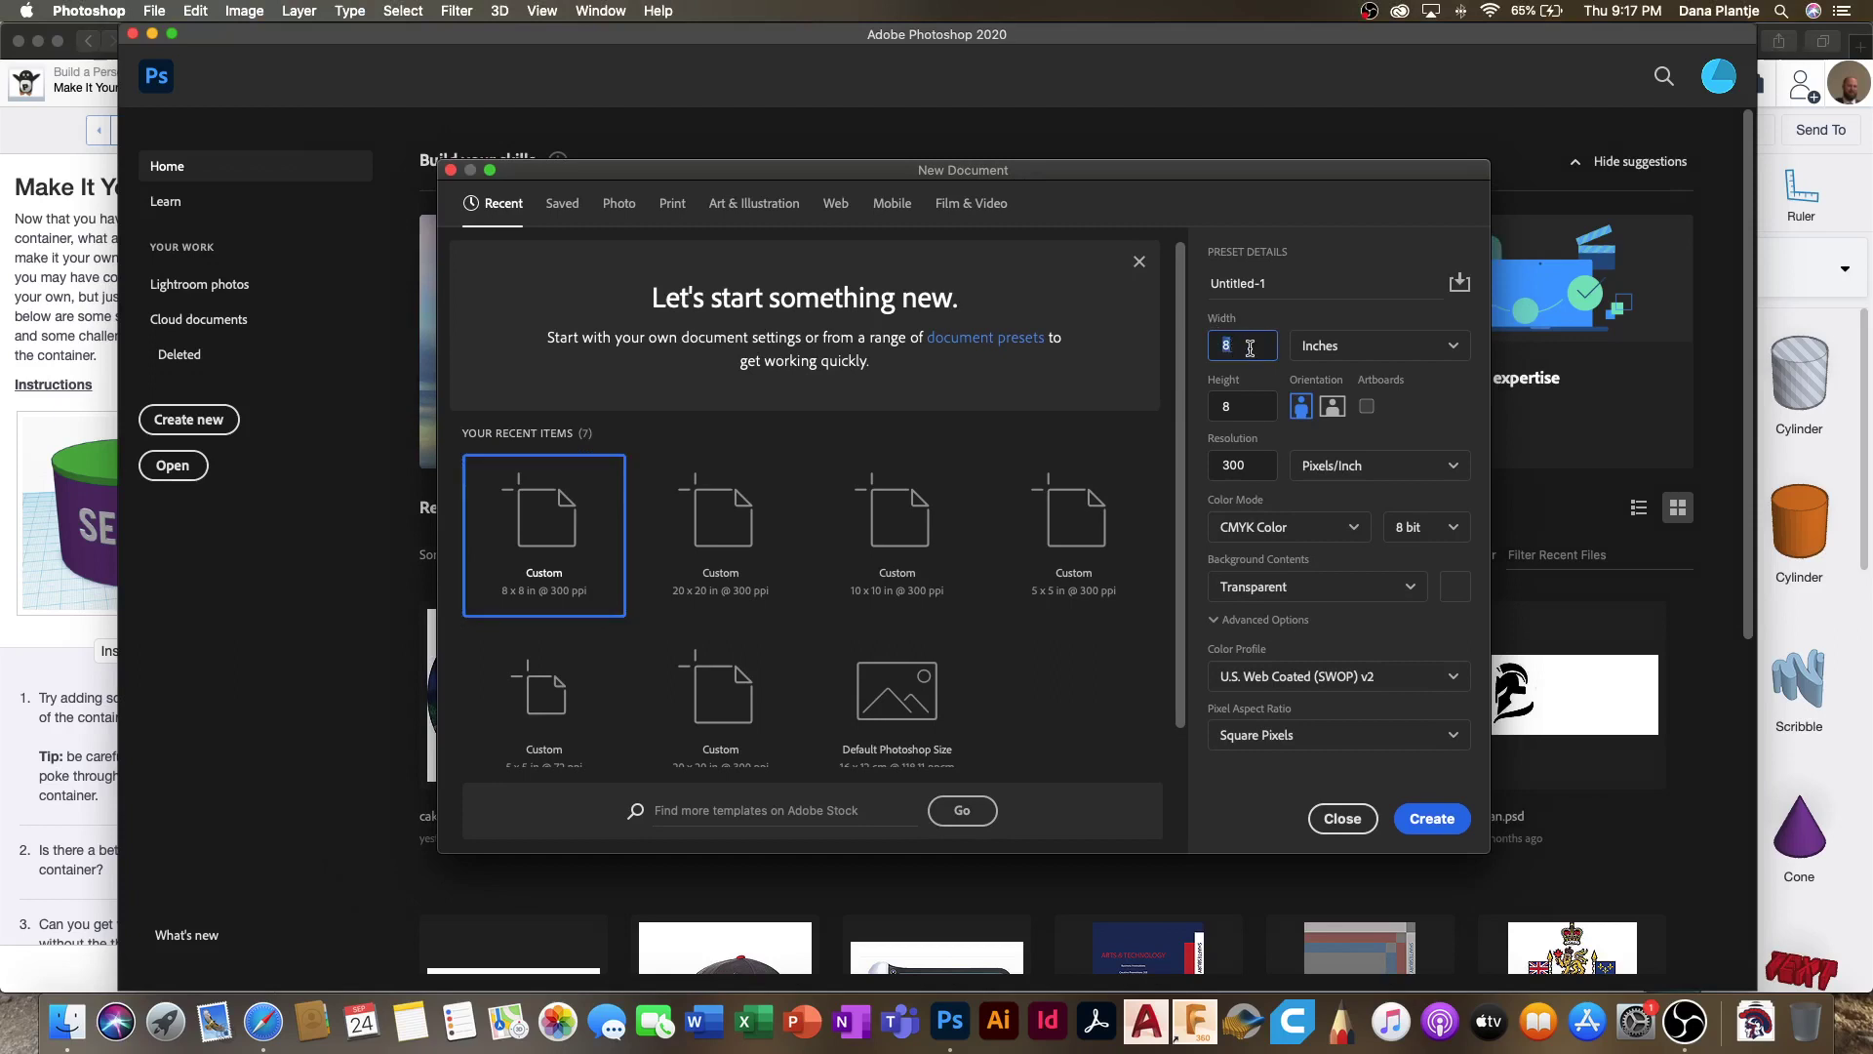
double_click(1246, 403)
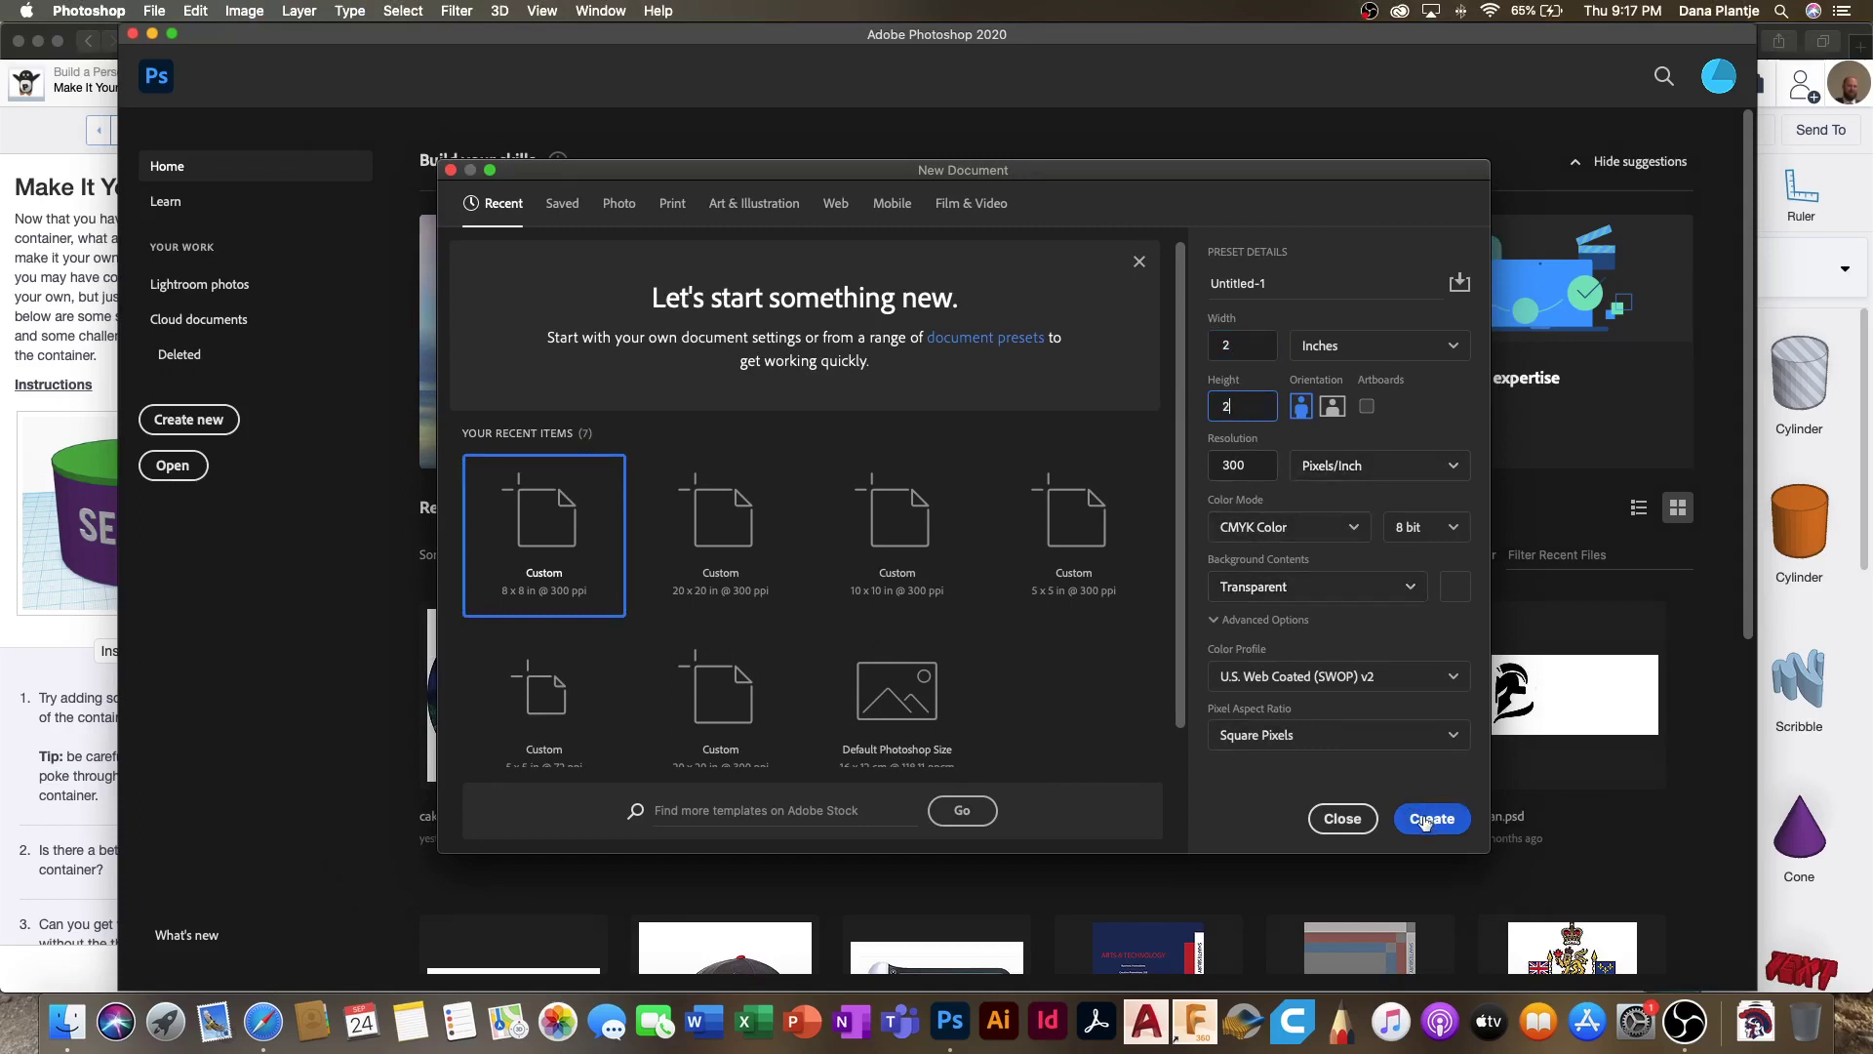
left_click(1255, 532)
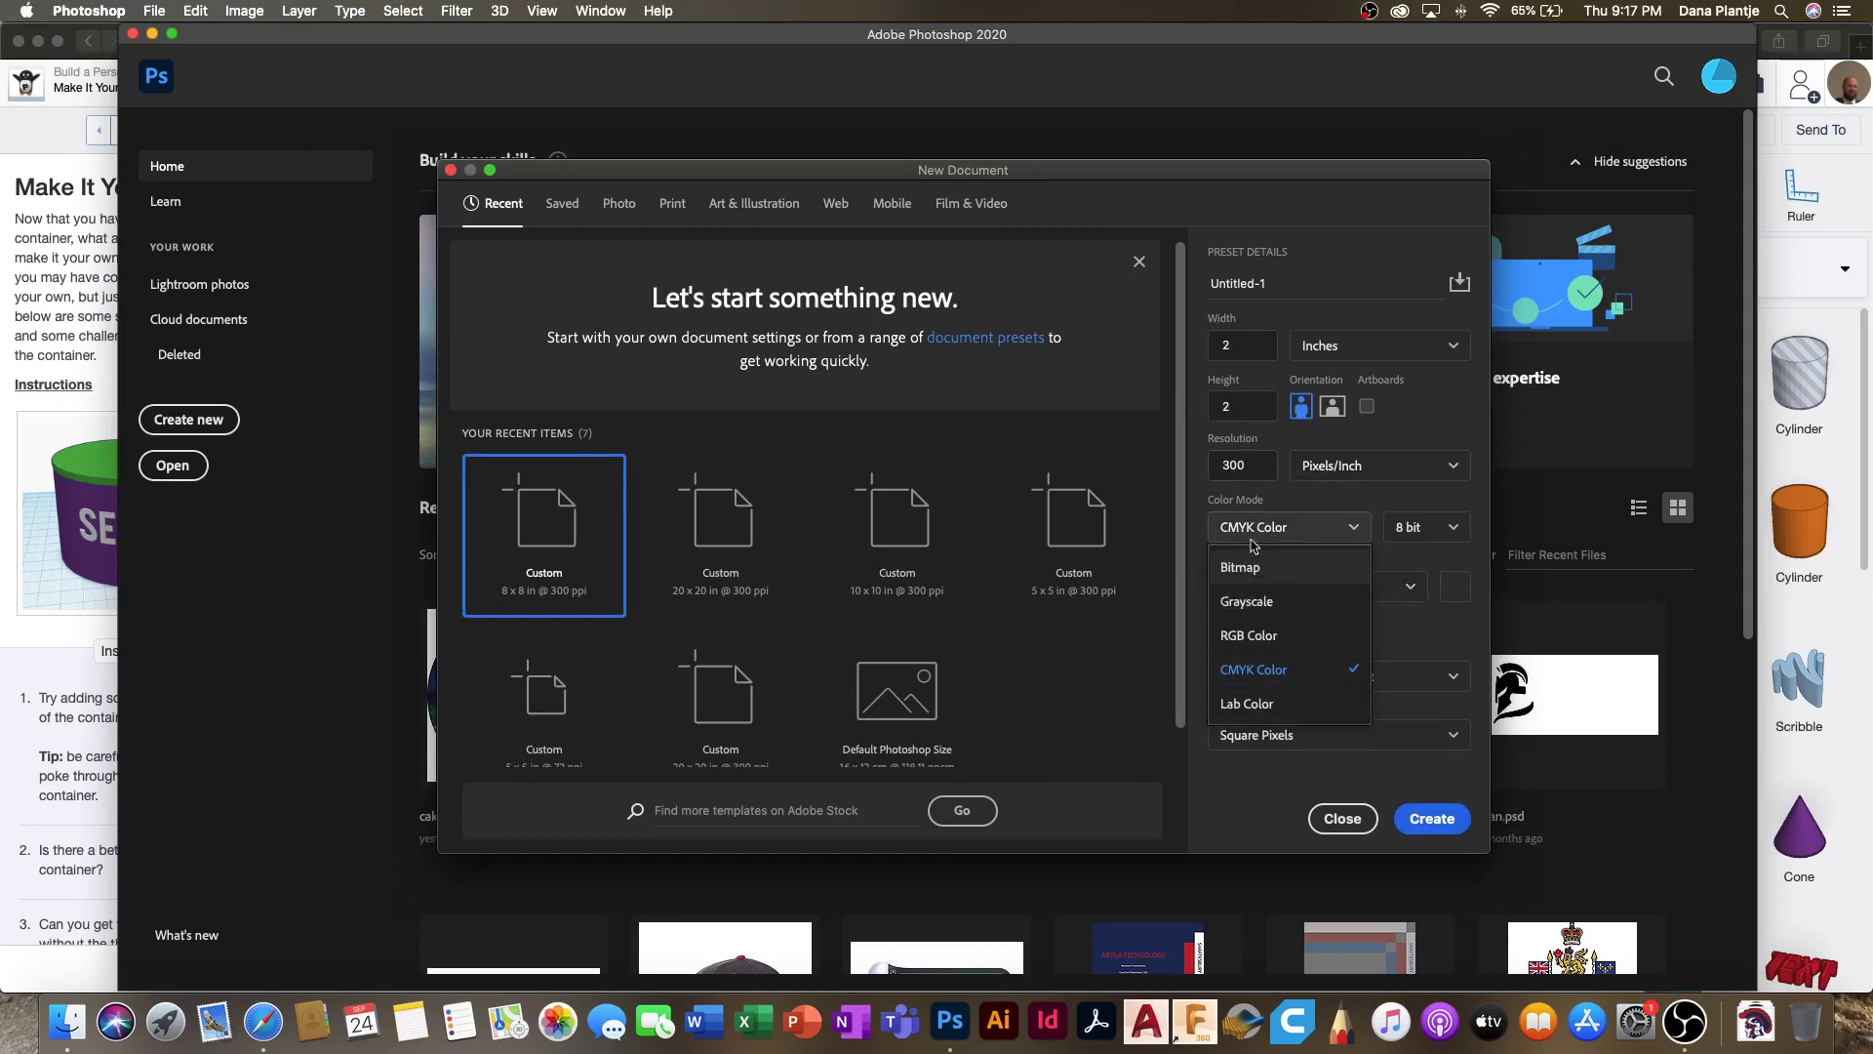
left_click(1255, 528)
left_click(1431, 818)
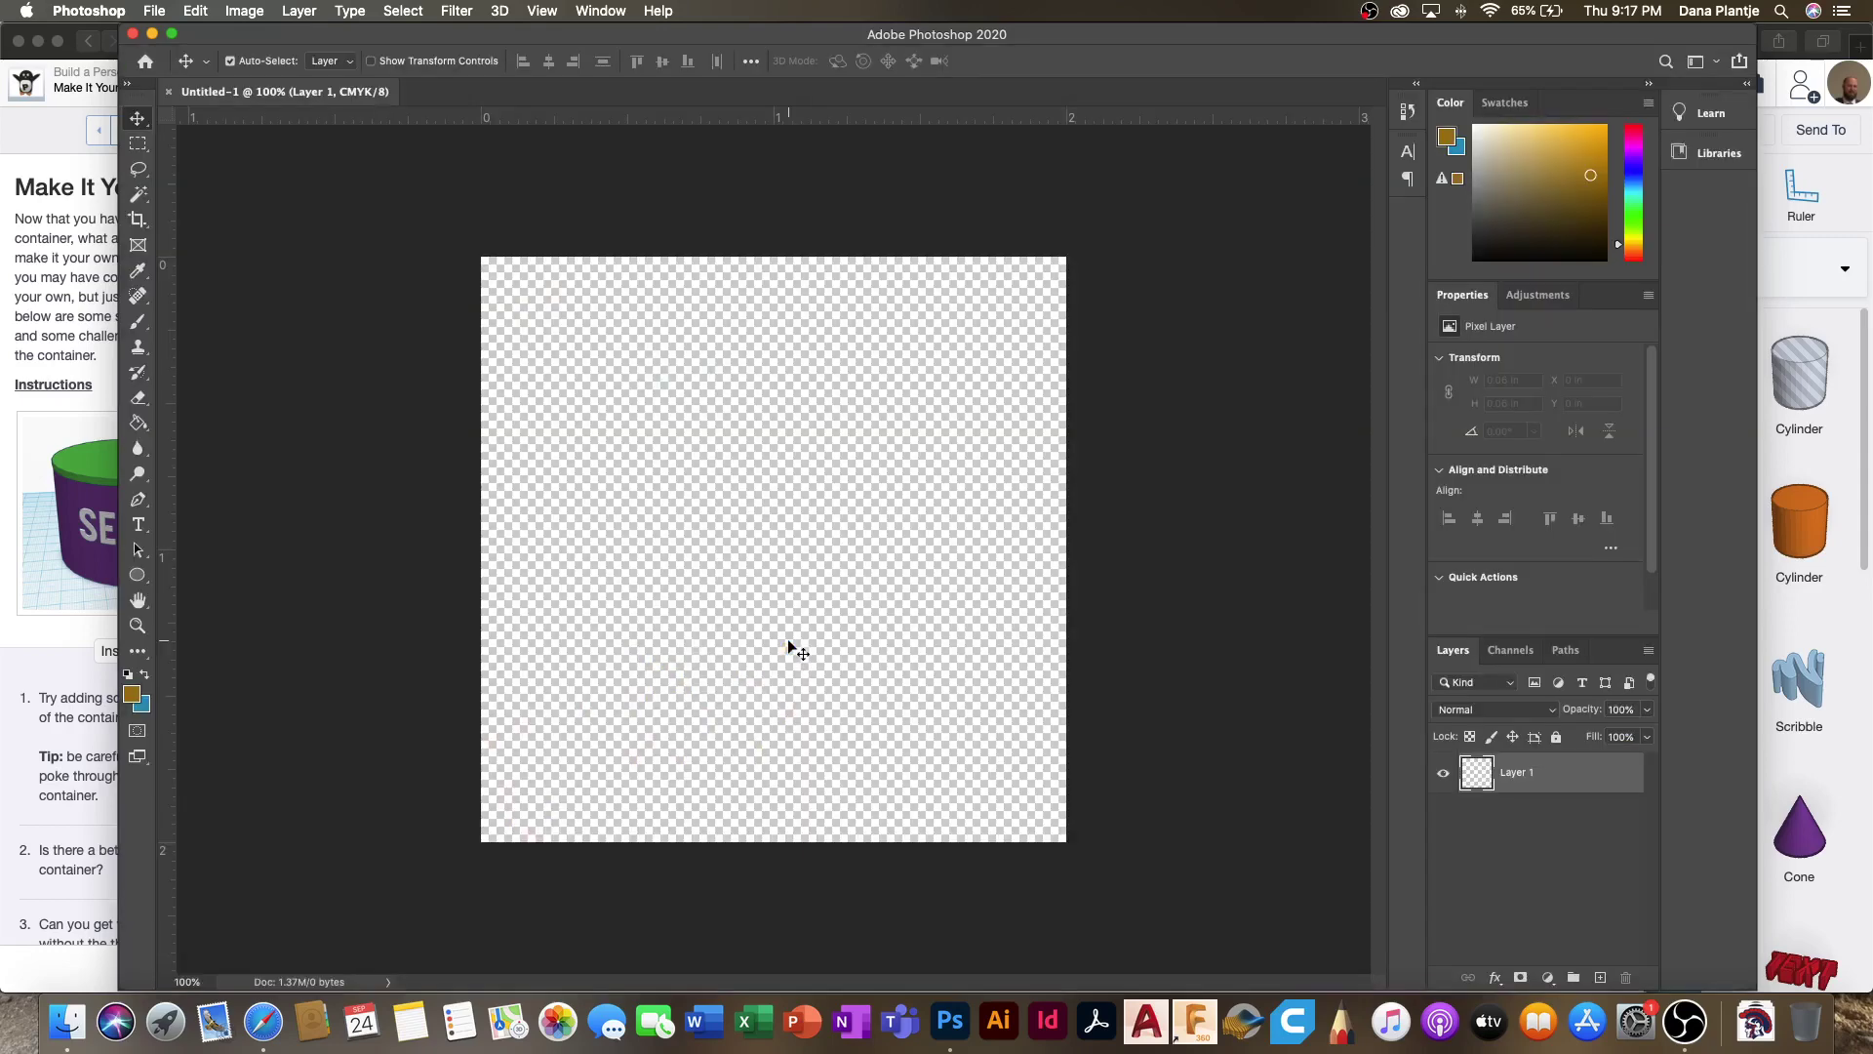
Step: Place the Shaftesbury-scale_220x202.jpg logo from Downloads as an embedded image and rasterize its layer
left_click(141, 9)
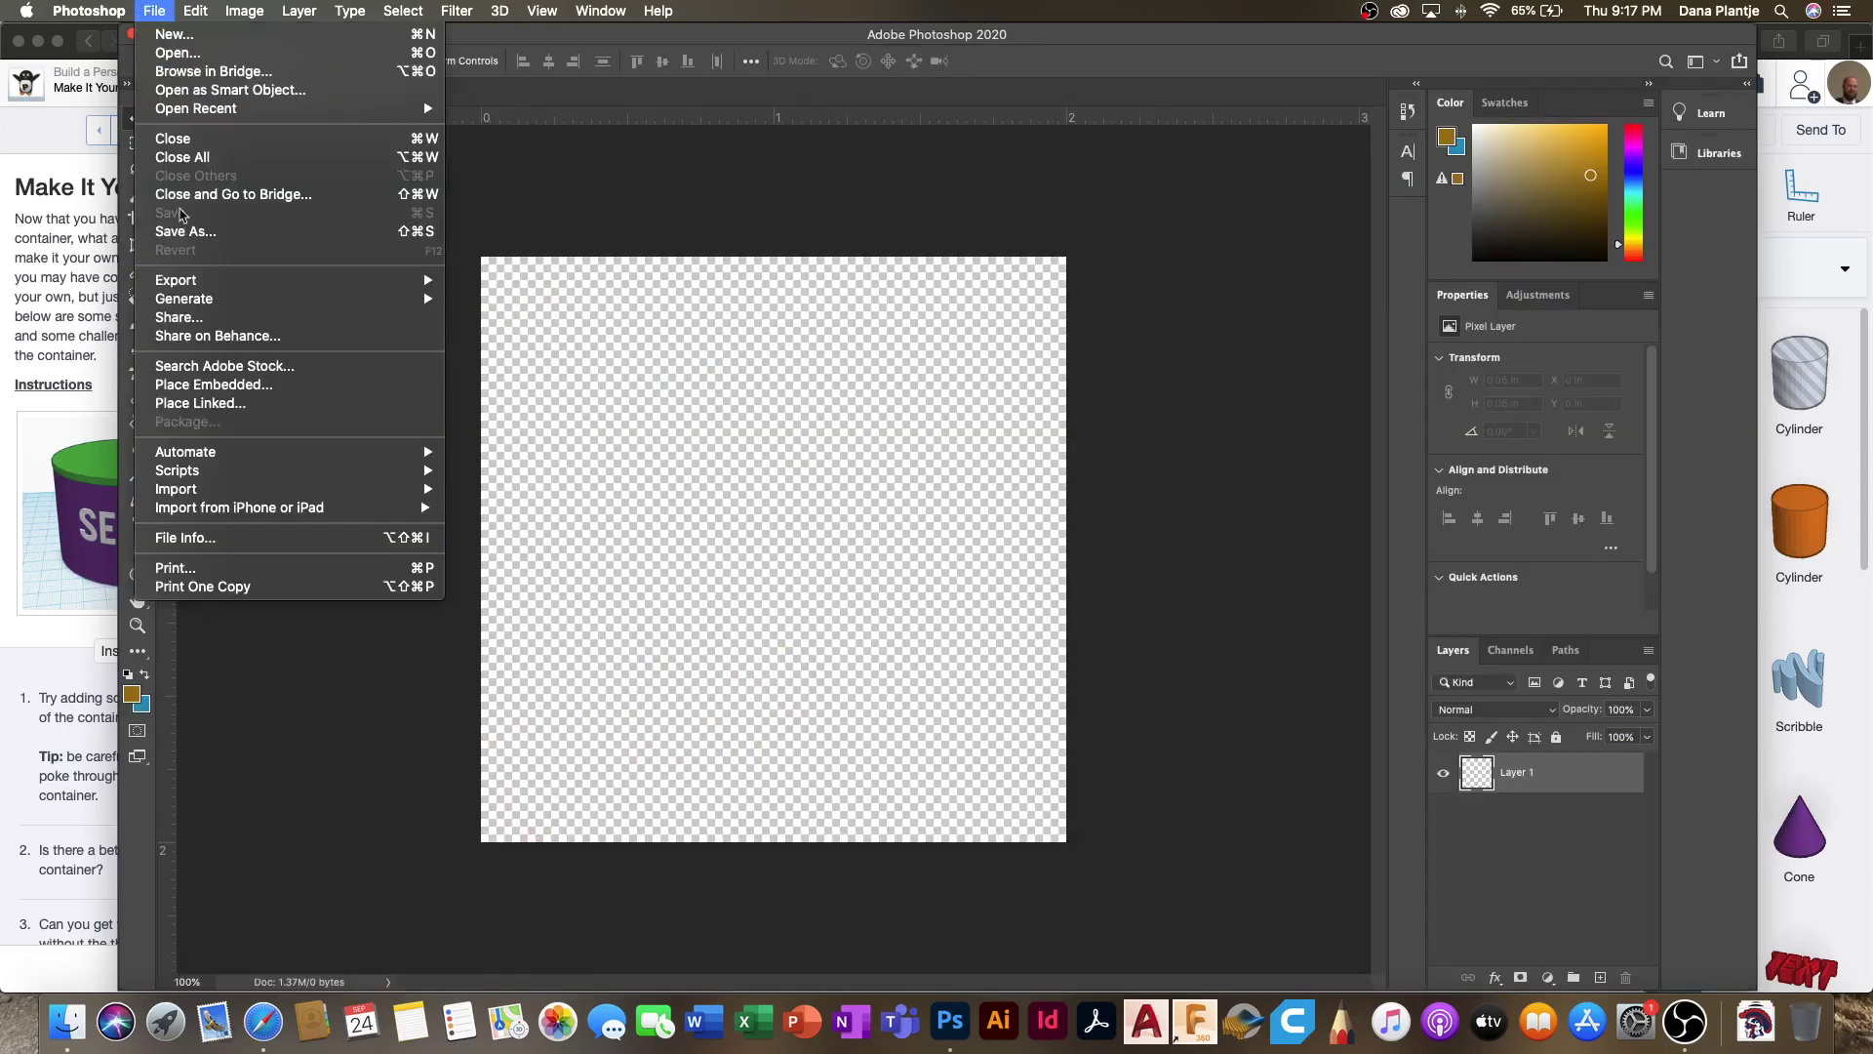
left_click(205, 386)
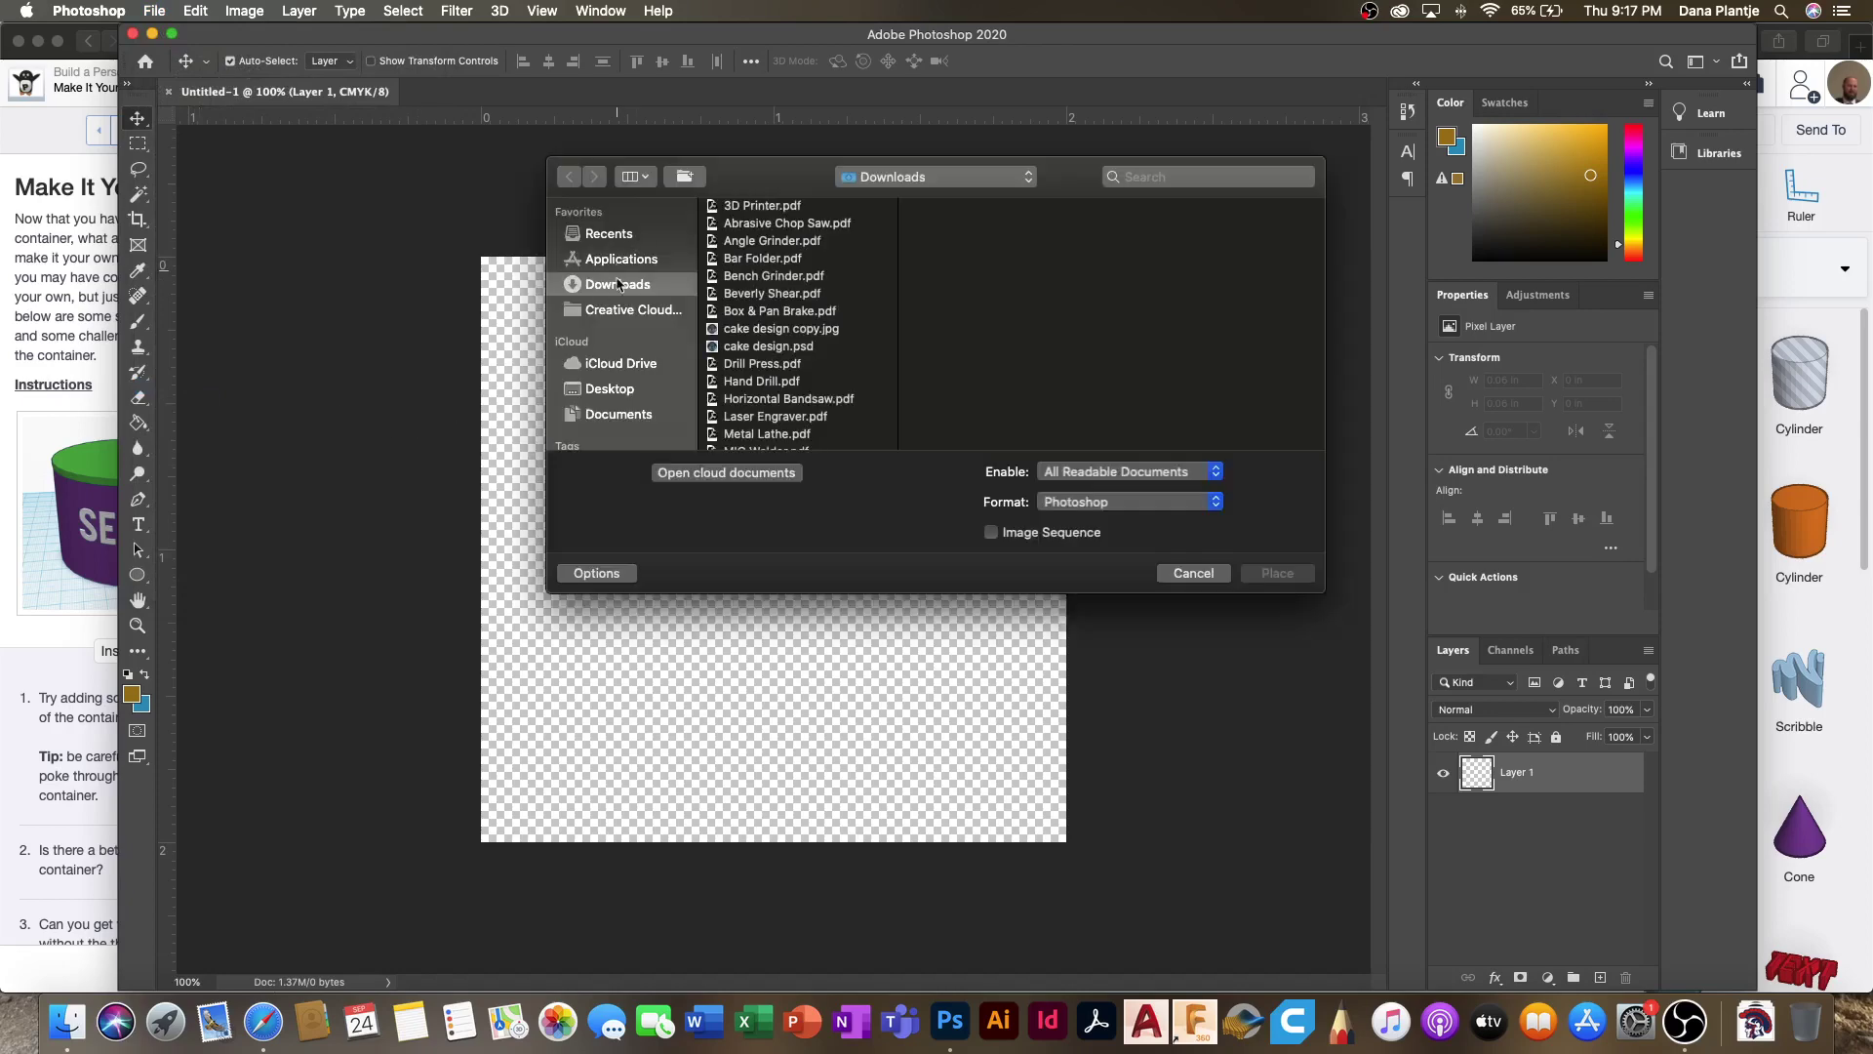
scroll(856, 372, "down", 5)
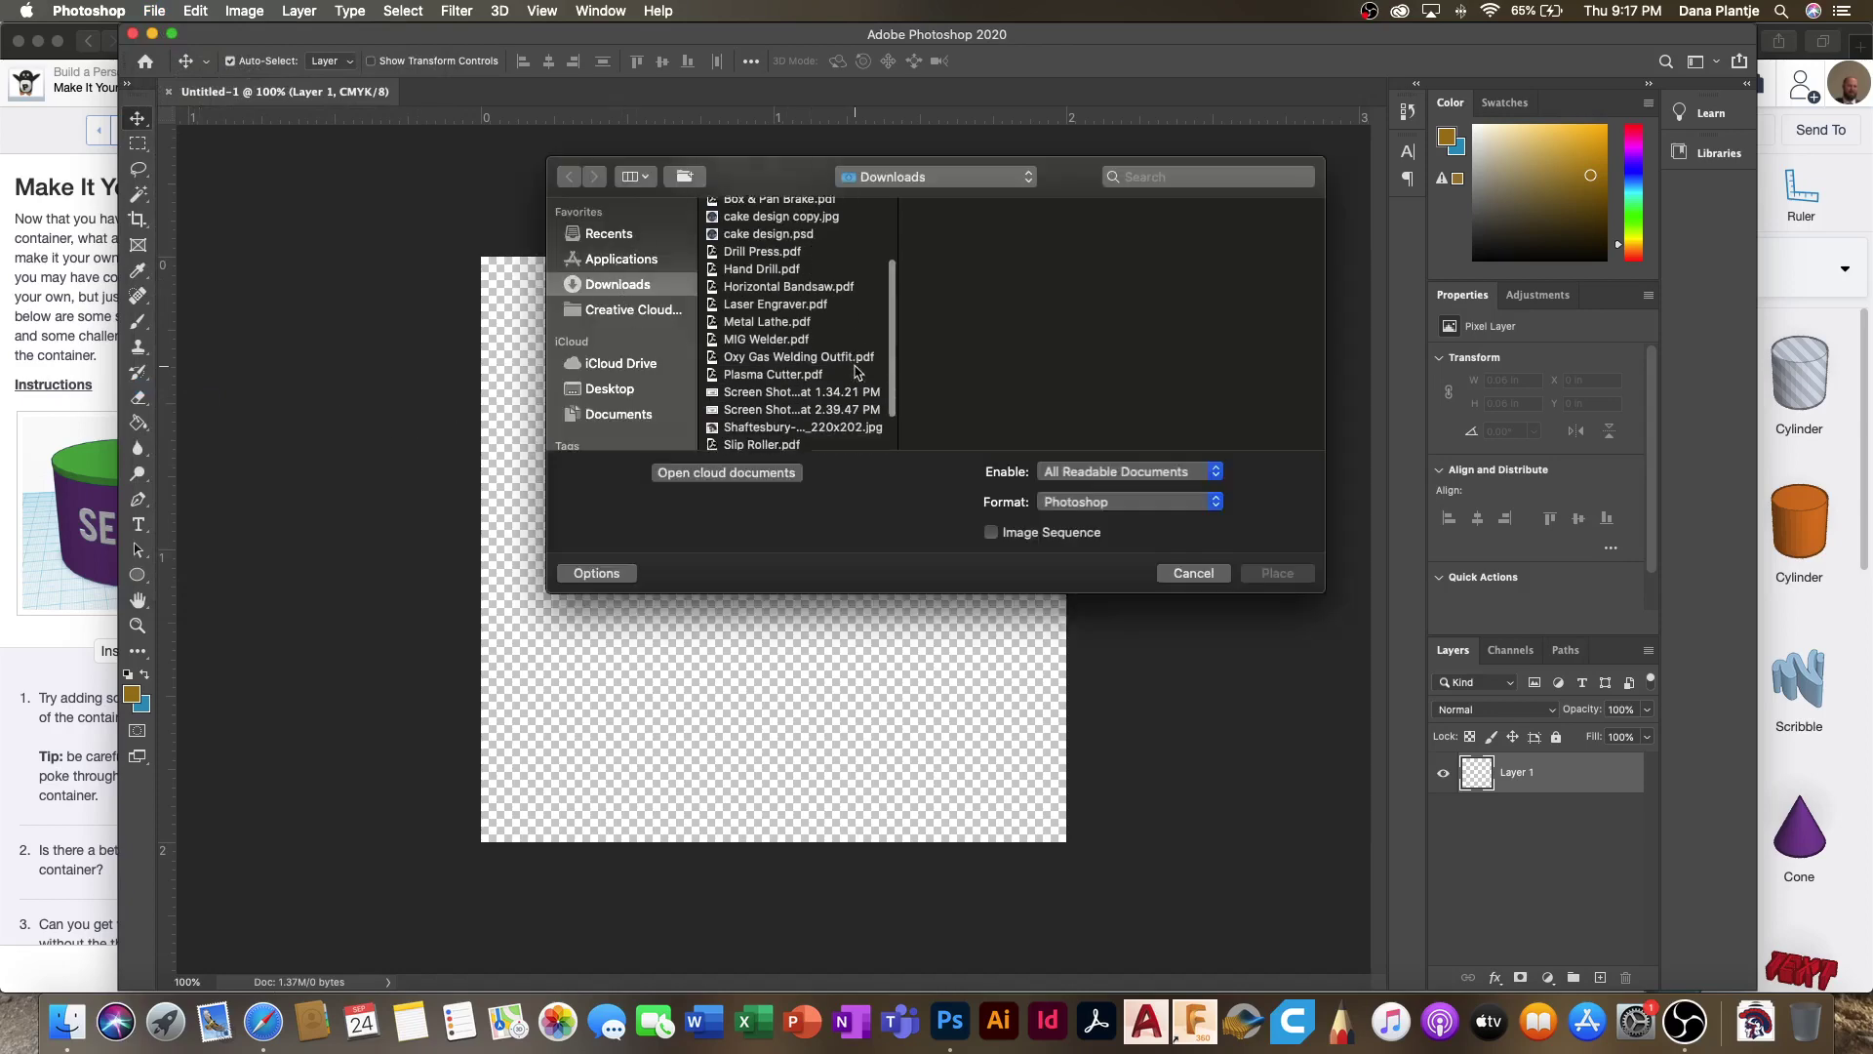
double_click(739, 370)
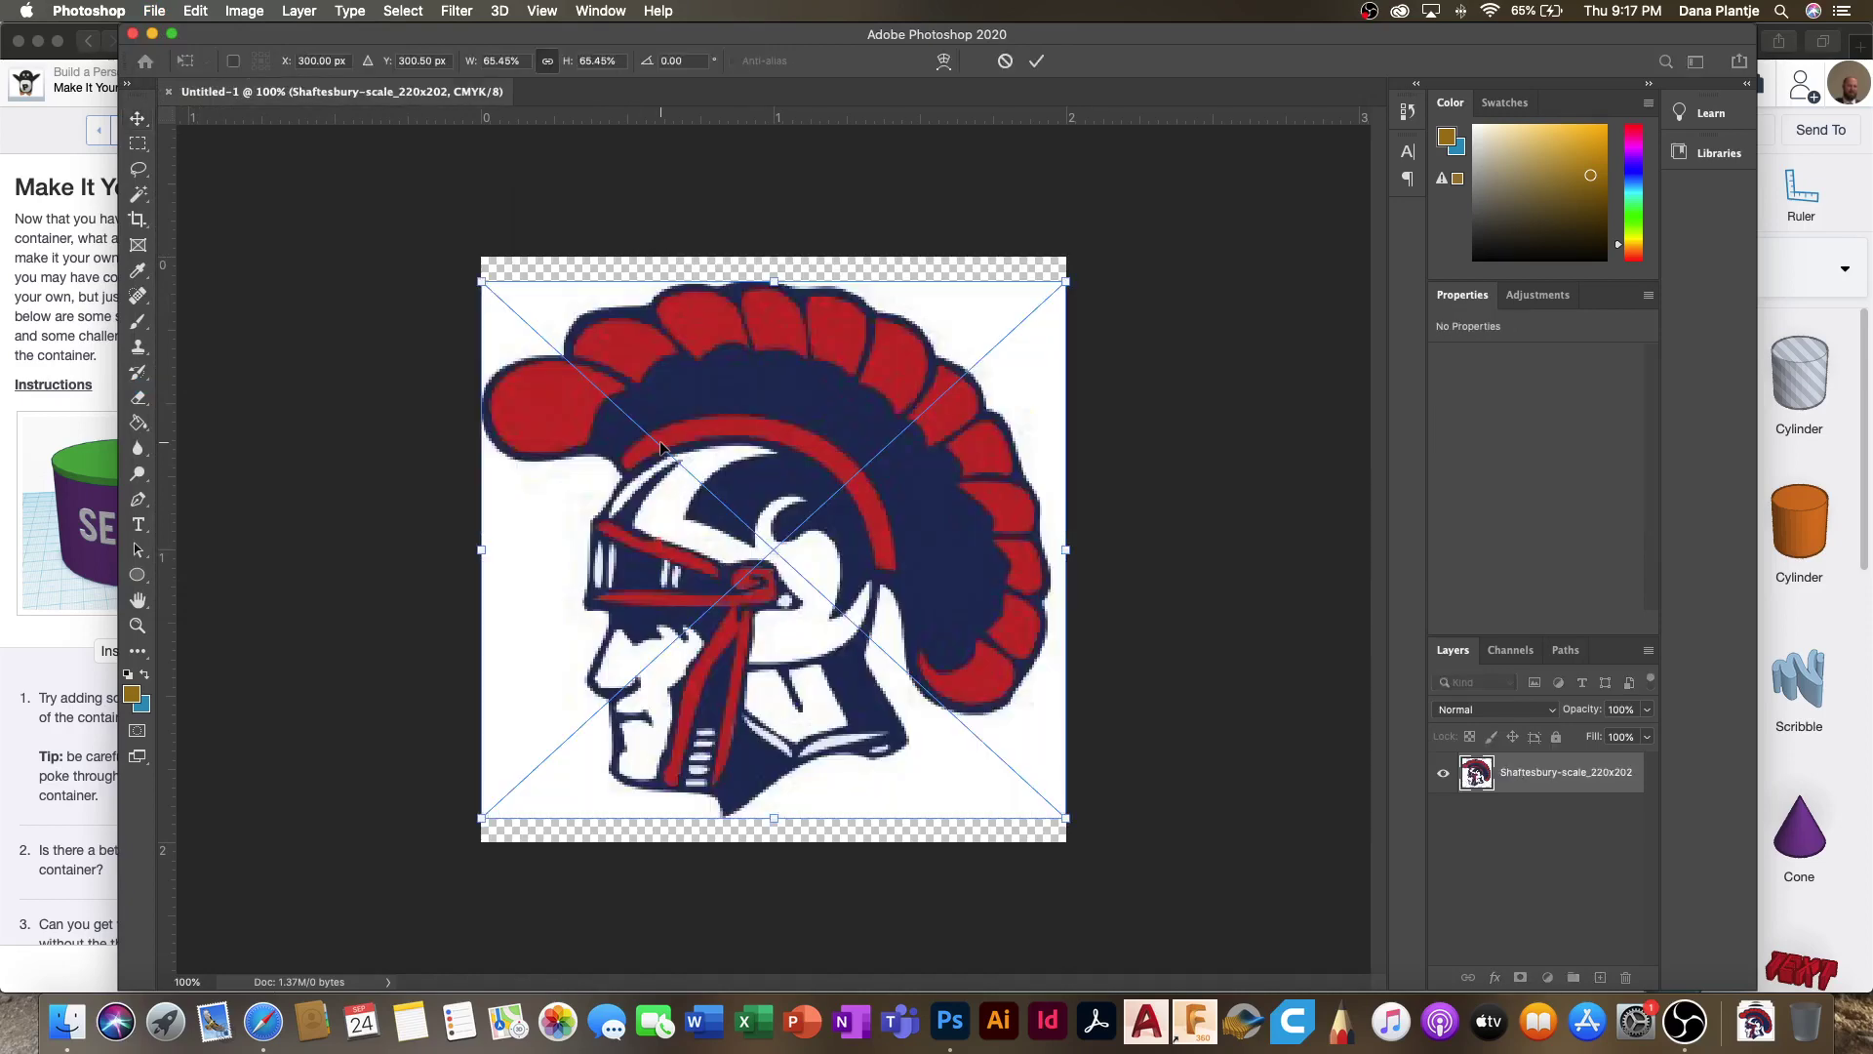
left_click(1036, 61)
right_click(1517, 782)
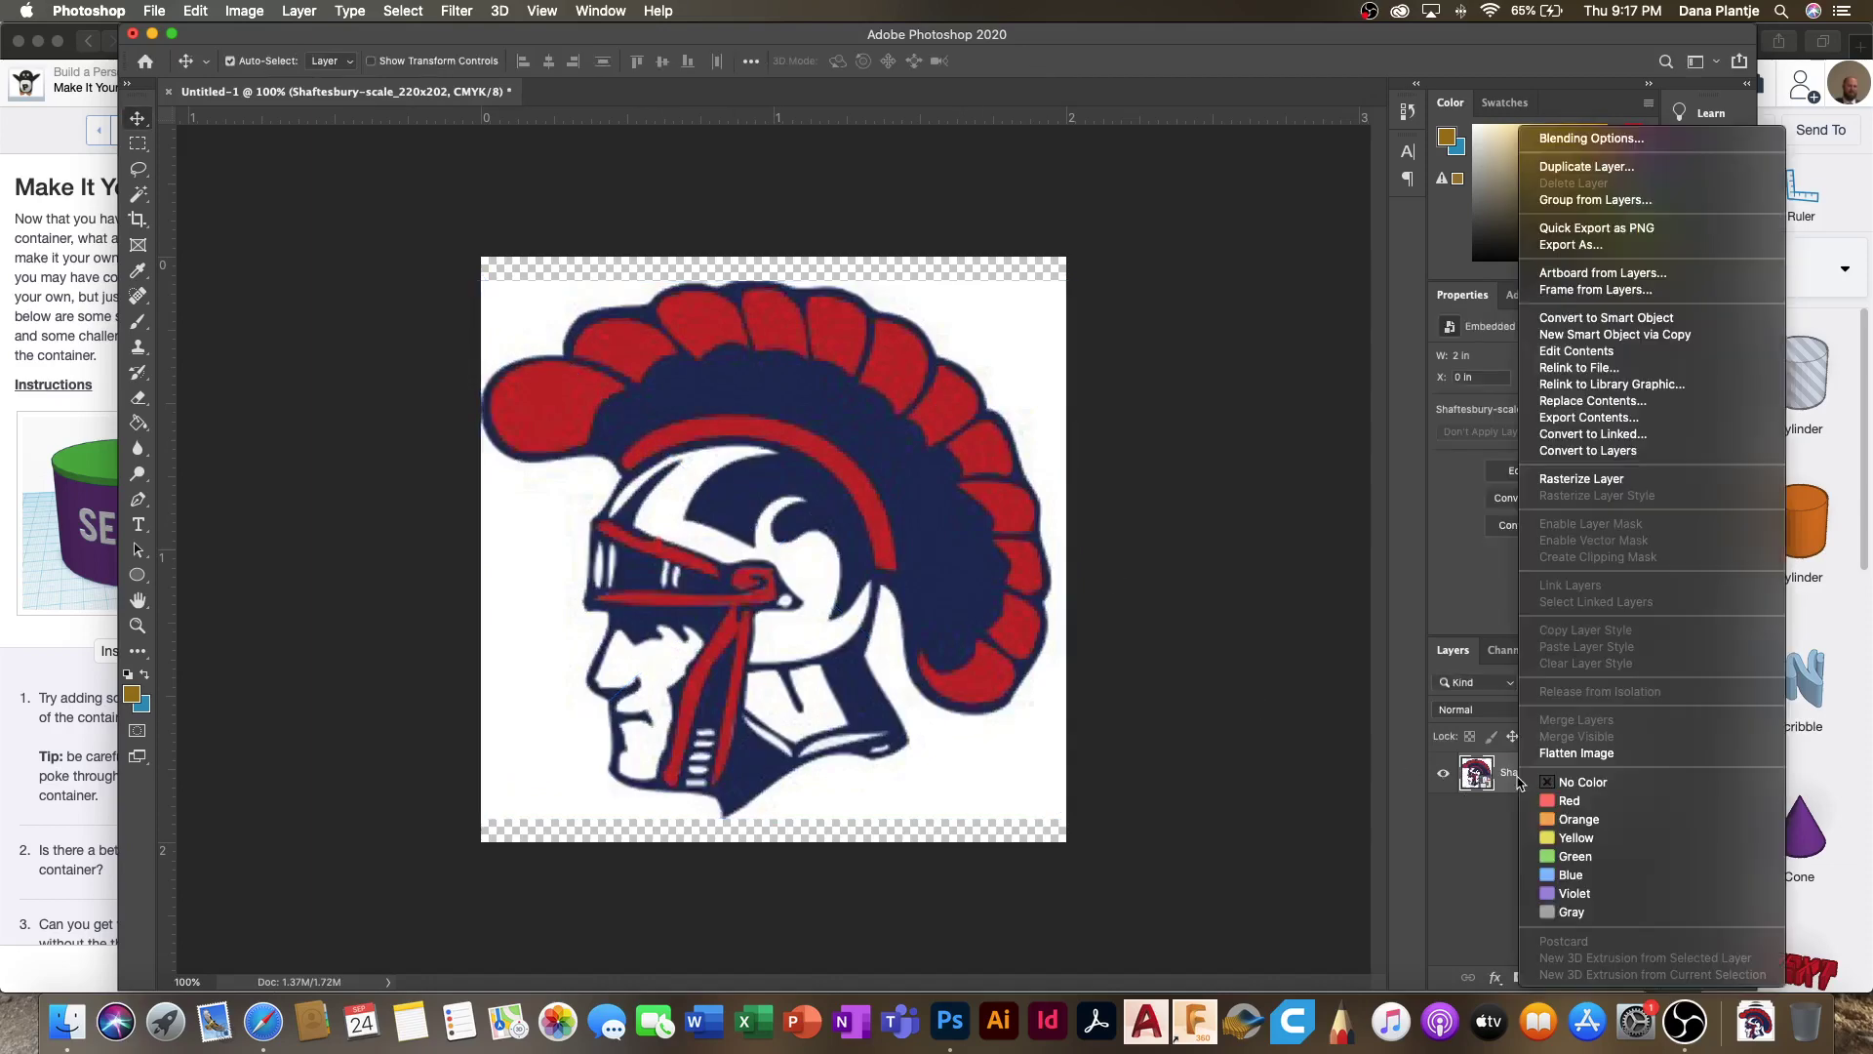
left_click(1546, 487)
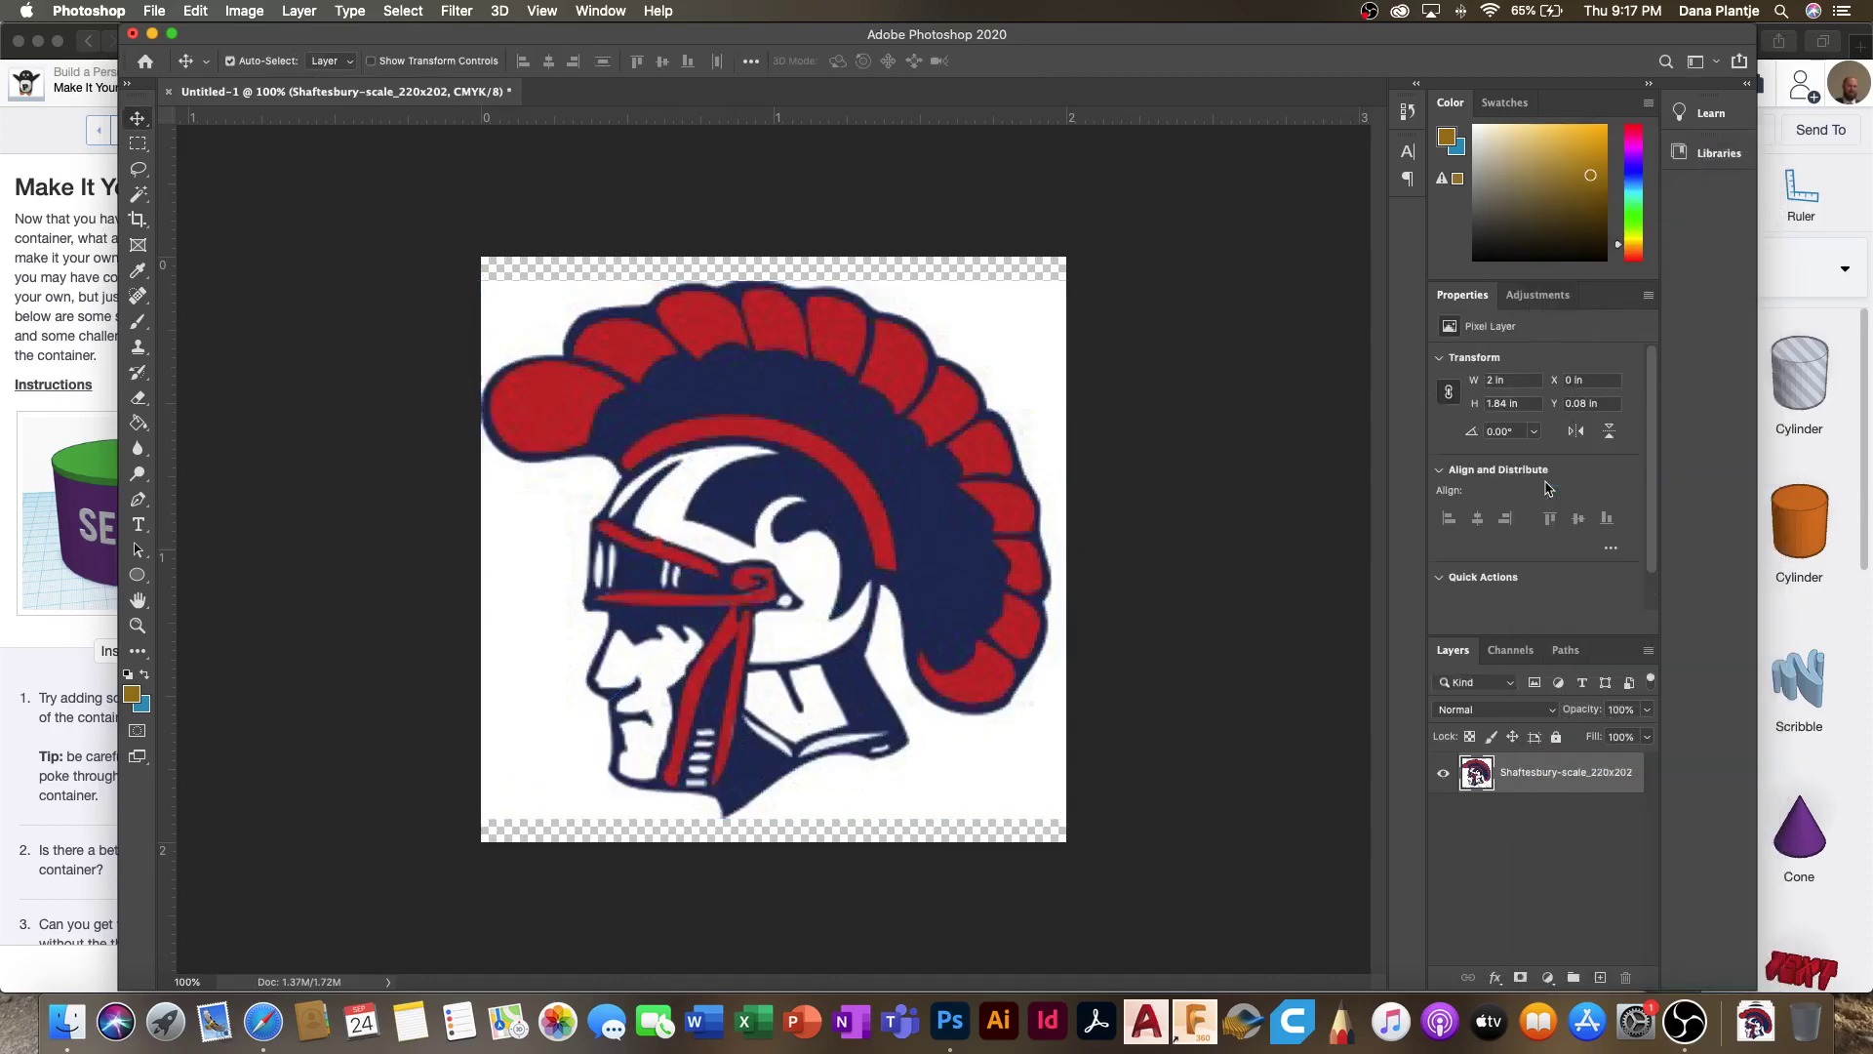
Step: Delete the white background areas around the helmet logo using the Magic Wand, and clear the selection
left_click(137, 193)
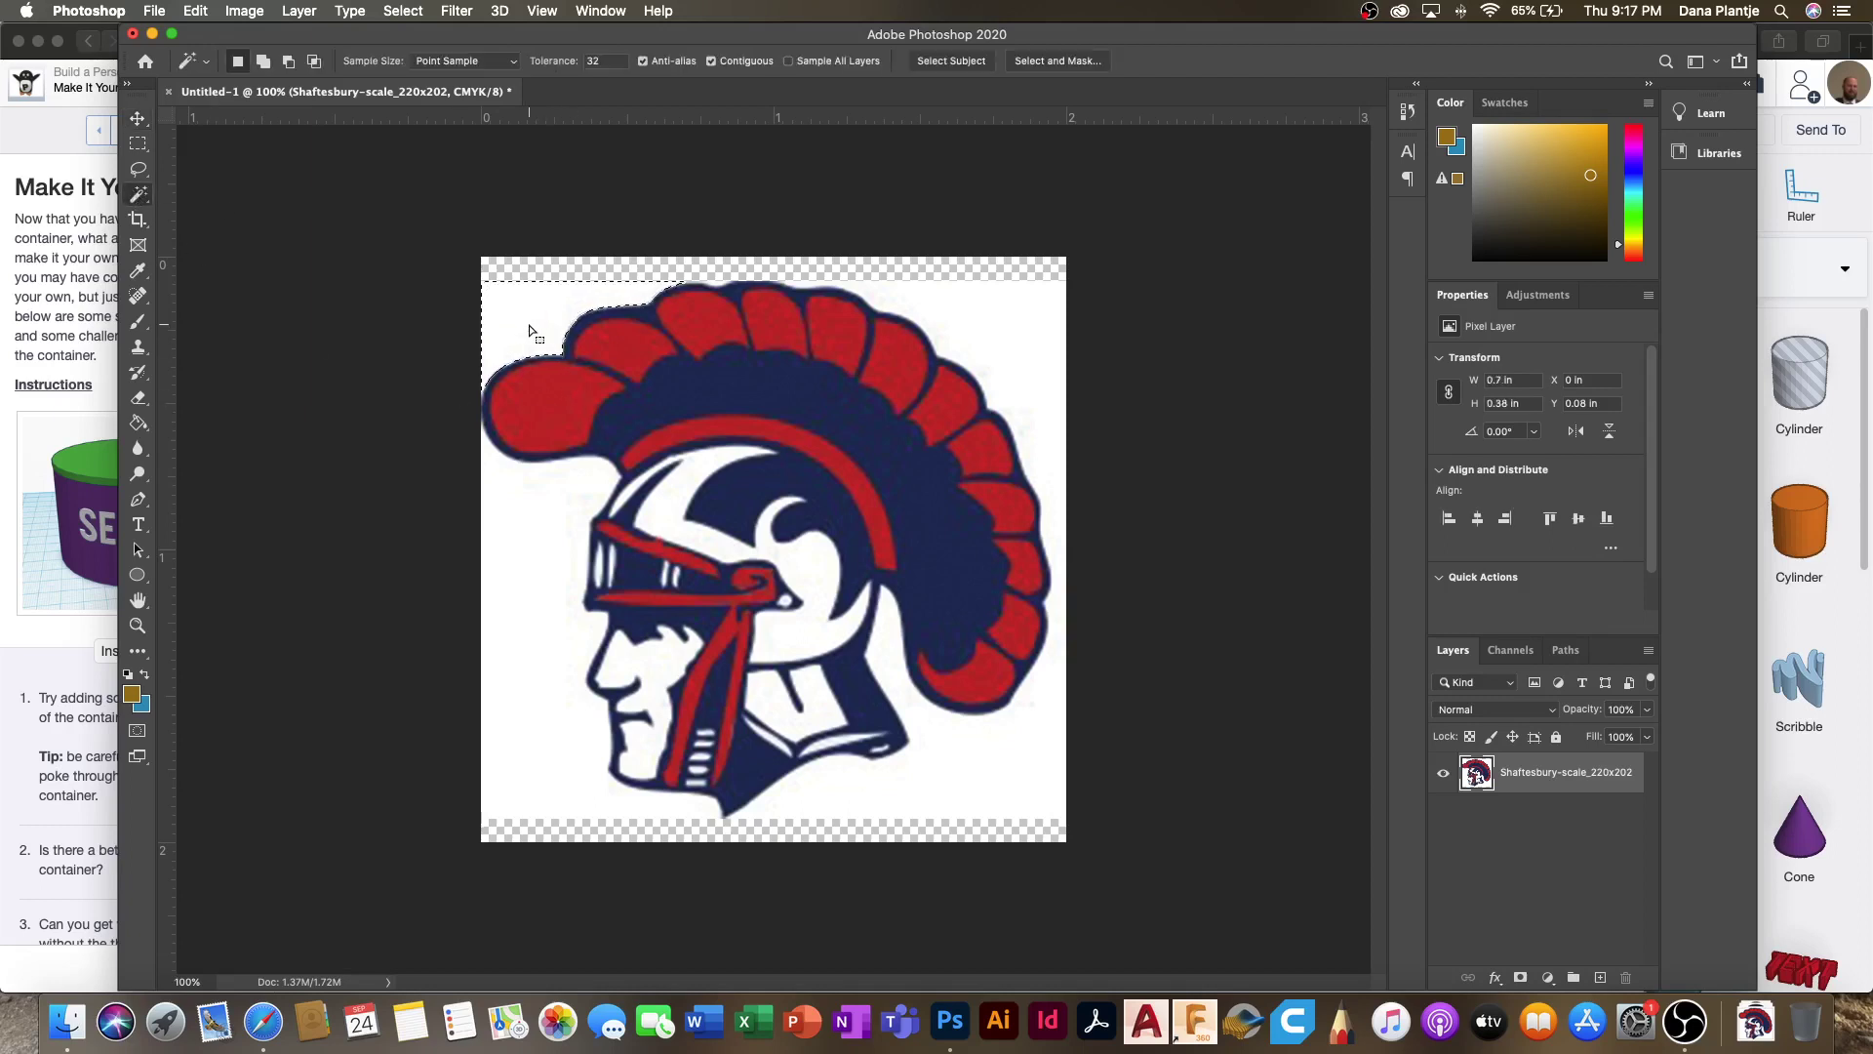
key("Delete")
left_click(1003, 326)
key("Delete")
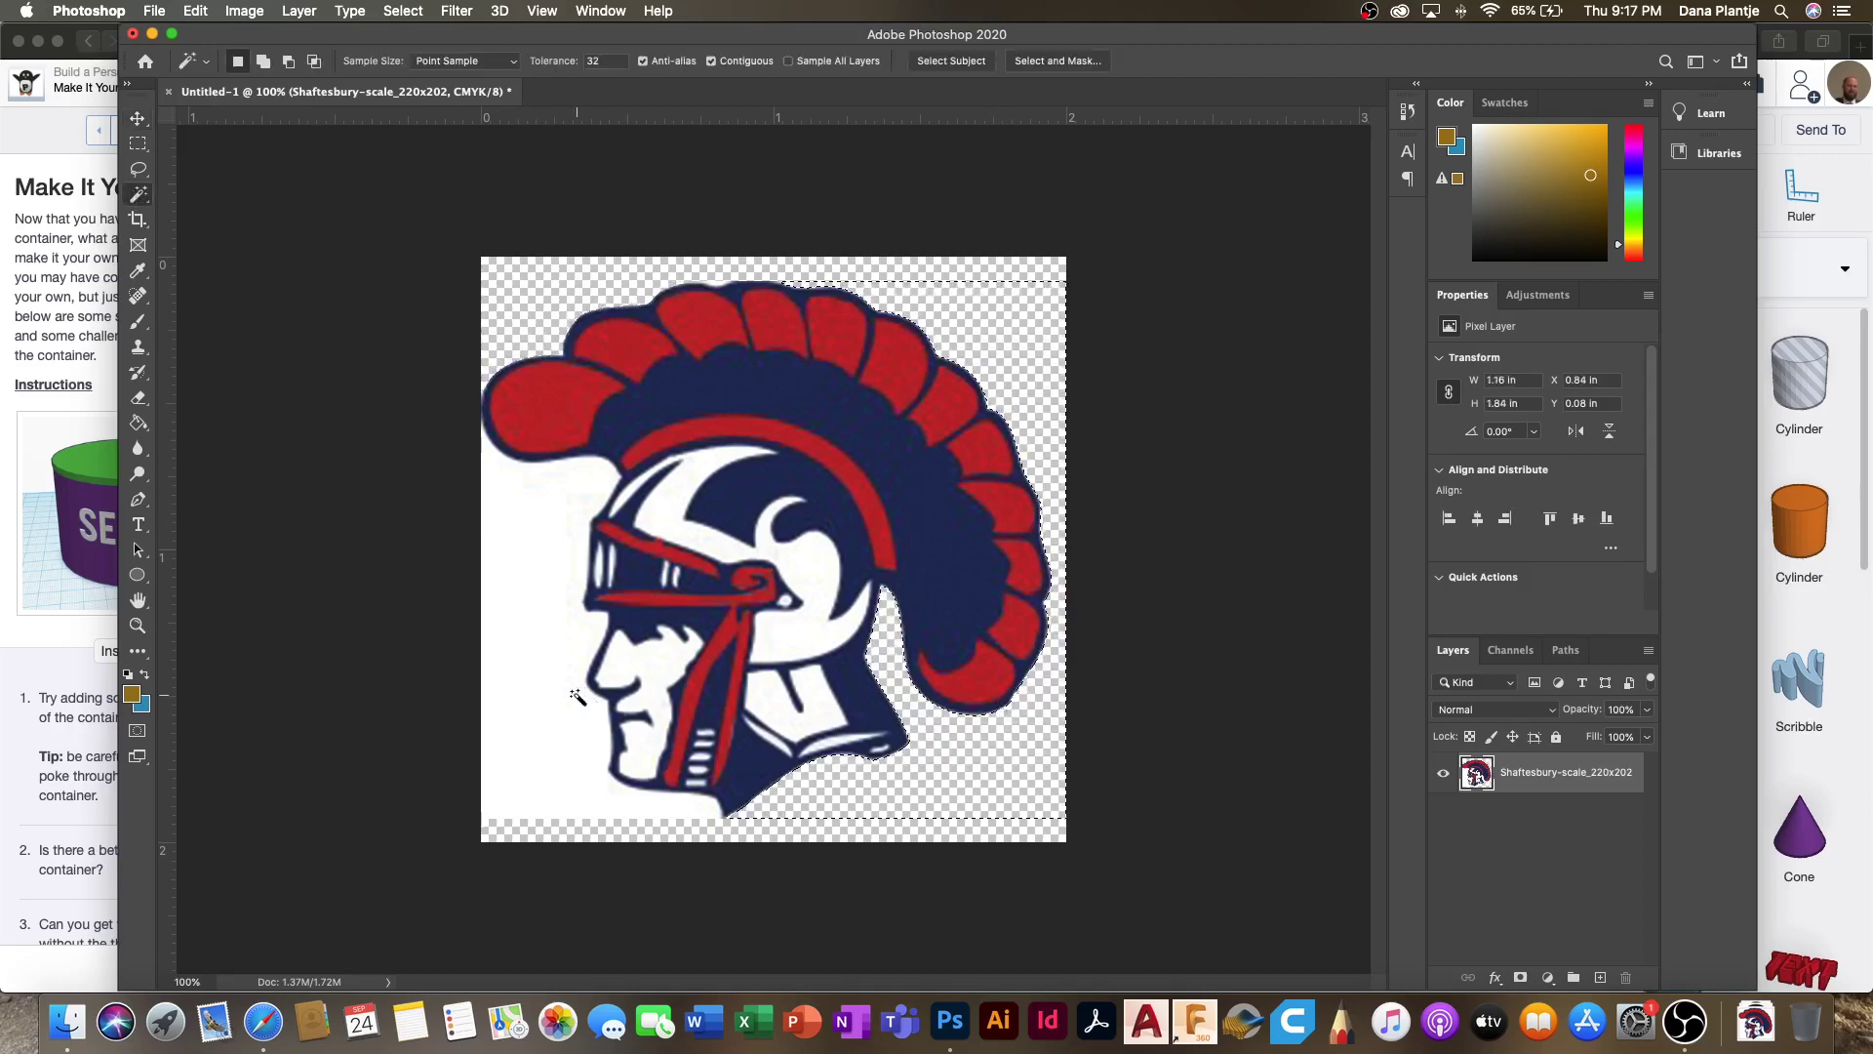
left_click(519, 670)
key("Delete")
key("super+d")
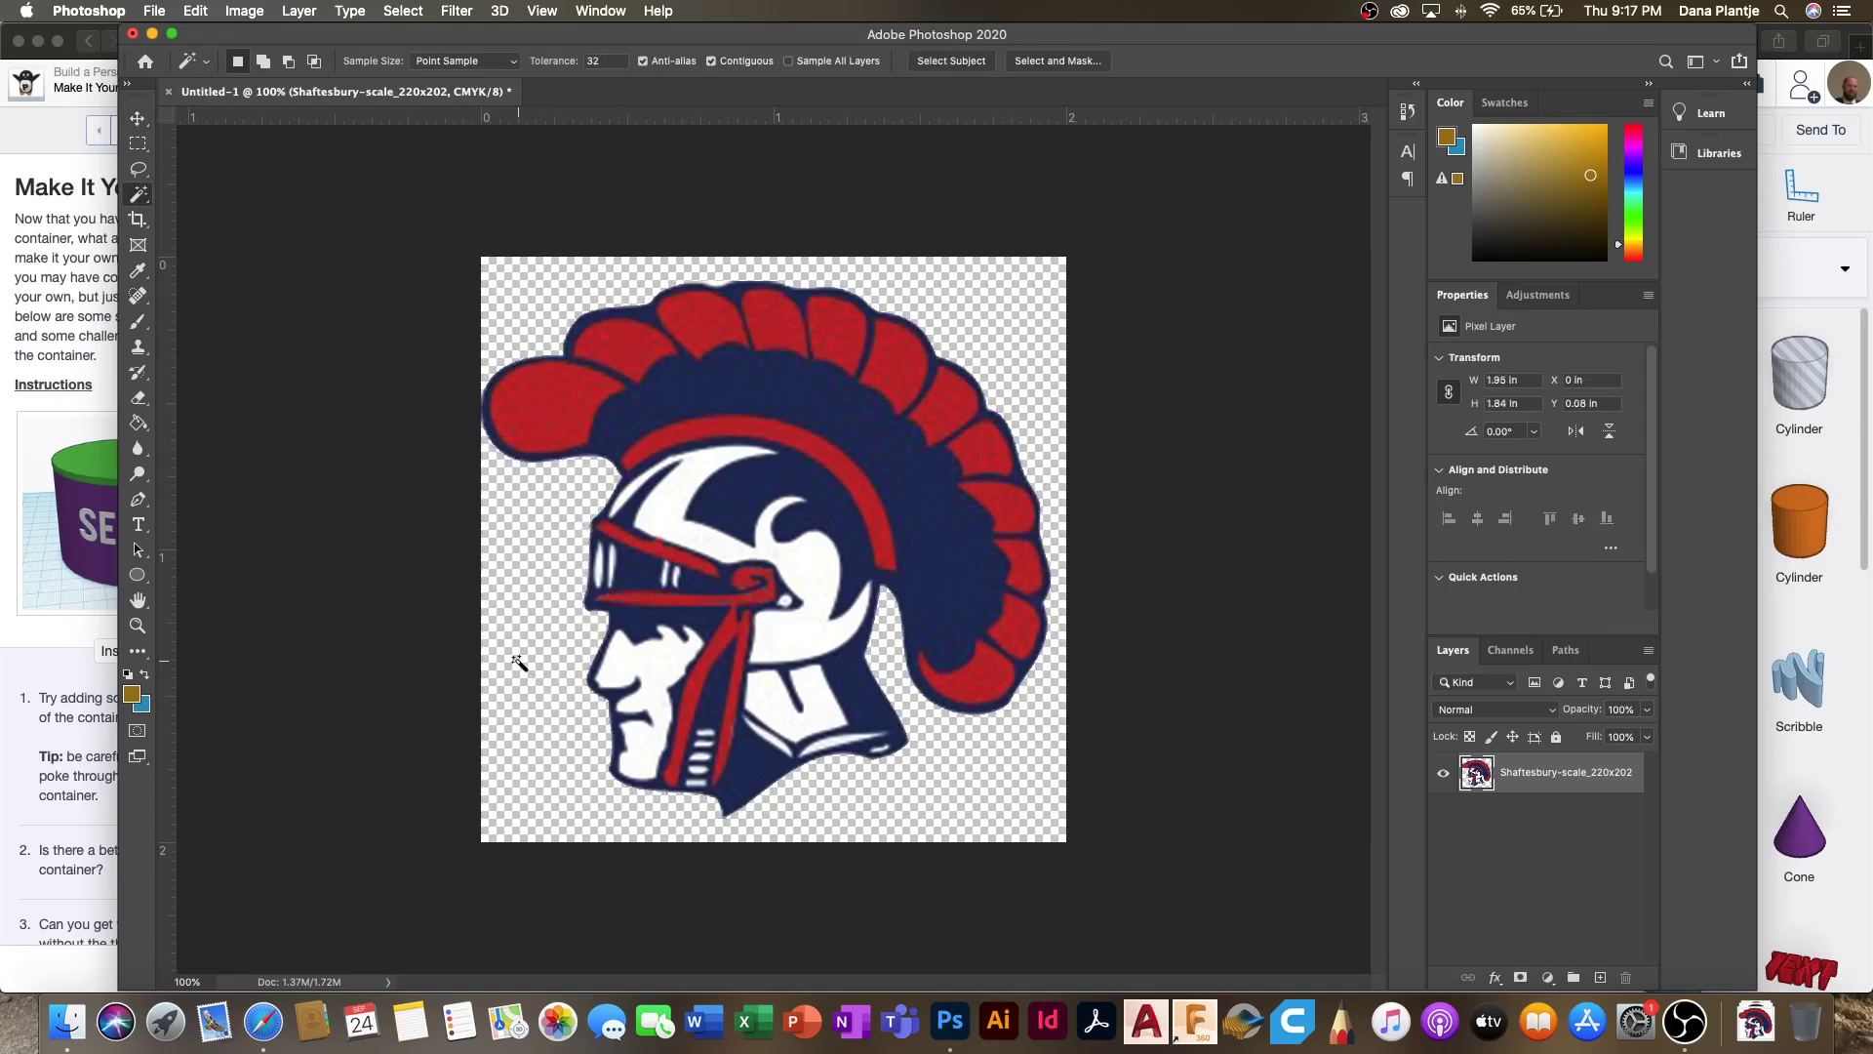
Step: Delete the red fill from each segment of the helmet's plume, working from the front around to the back
left_click(543, 410)
key("Delete")
left_click(613, 349)
key("Delete")
left_click(697, 325)
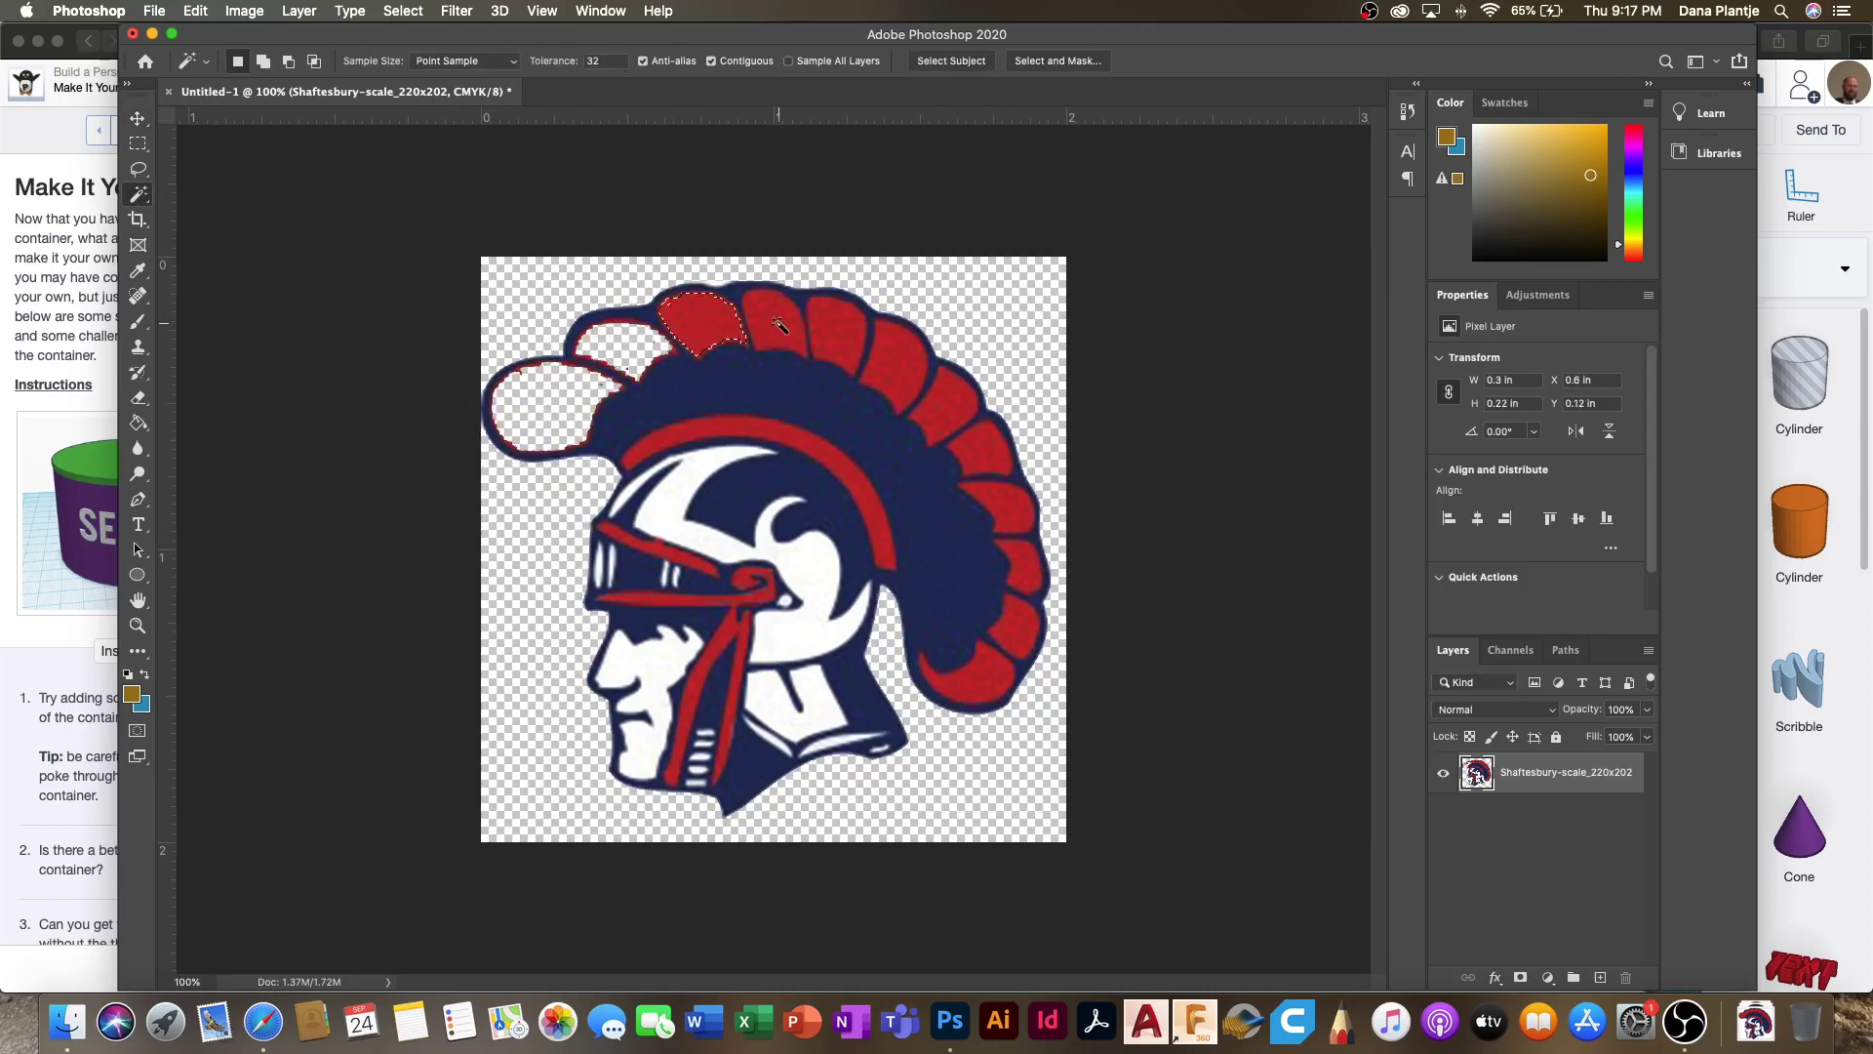
key("Delete")
left_click(778, 325)
key("Delete")
left_click(834, 332)
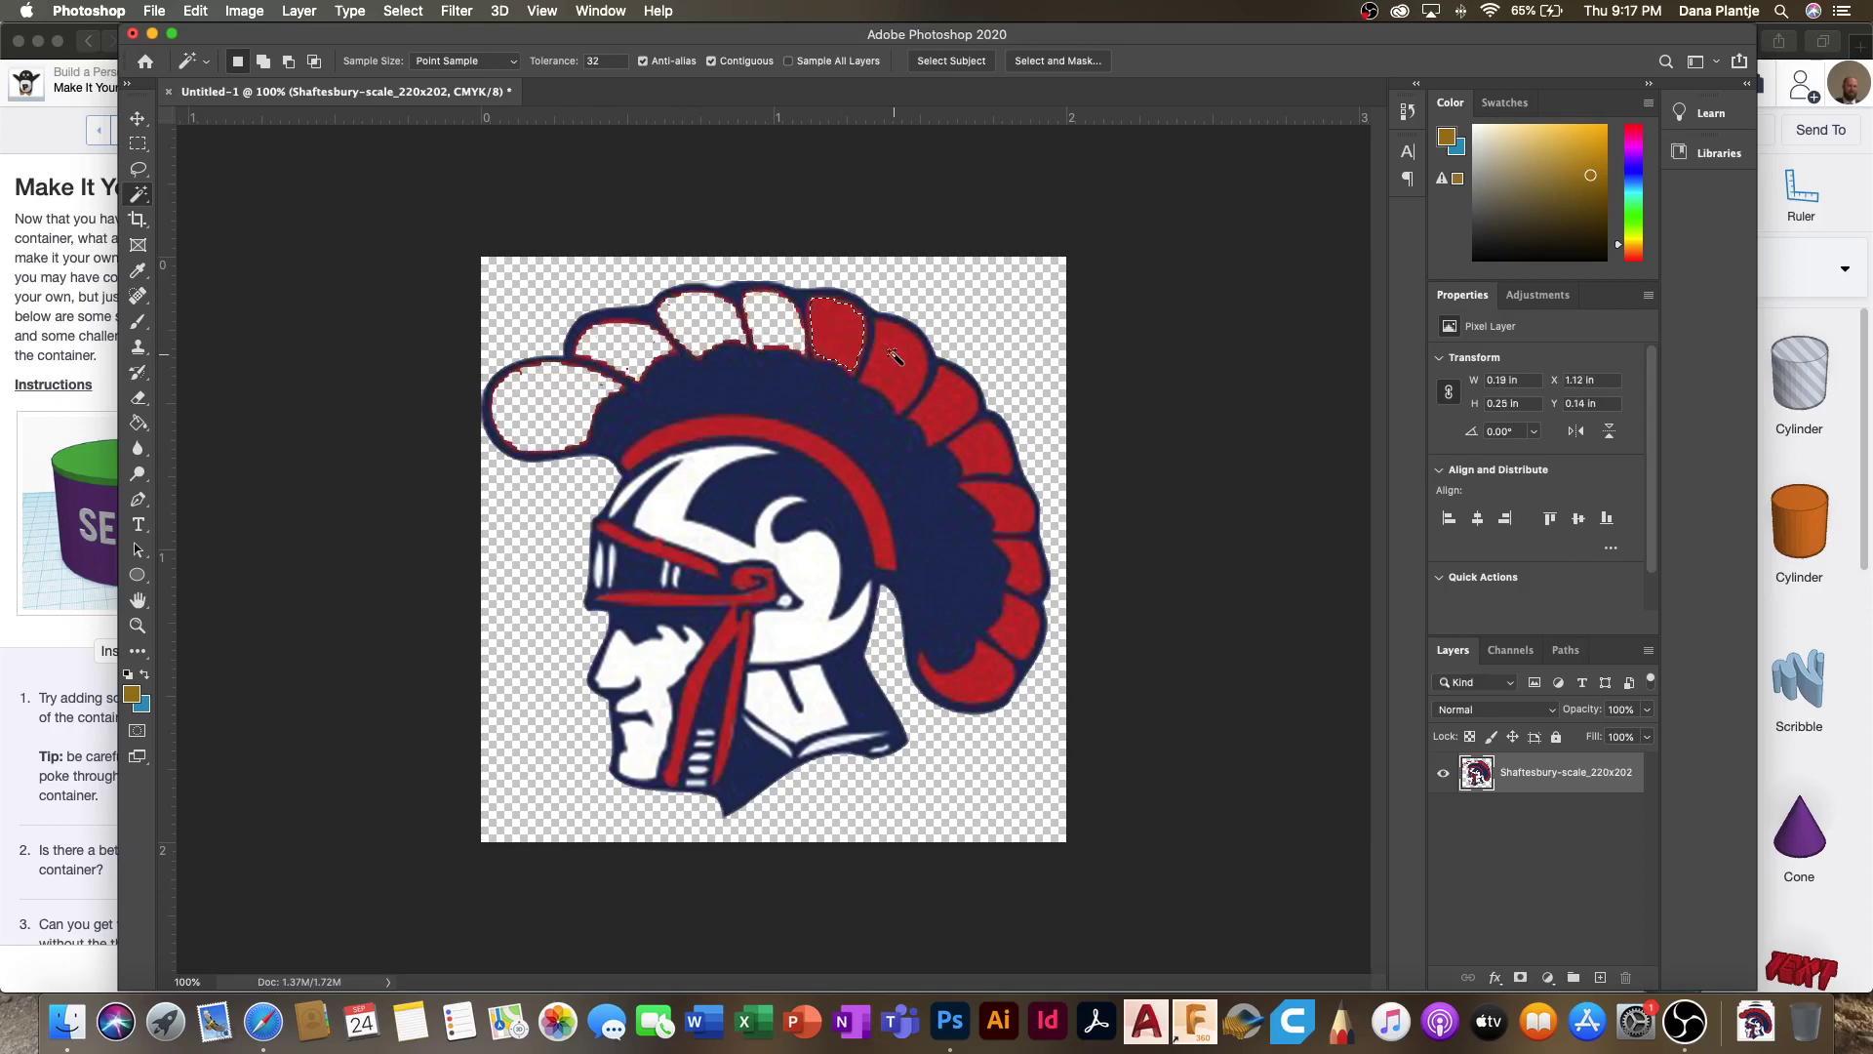
key("Delete")
left_click(895, 366)
key("Delete")
left_click(955, 422)
key("Delete")
left_click(985, 450)
key("Delete")
left_click(1014, 544)
key("Delete")
left_click(991, 644)
key("Delete")
left_click(987, 673)
key("Delete")
Step: Delete the red curved band below the plume and the red visor stripes, hinge and cheek straps
left_click(863, 495)
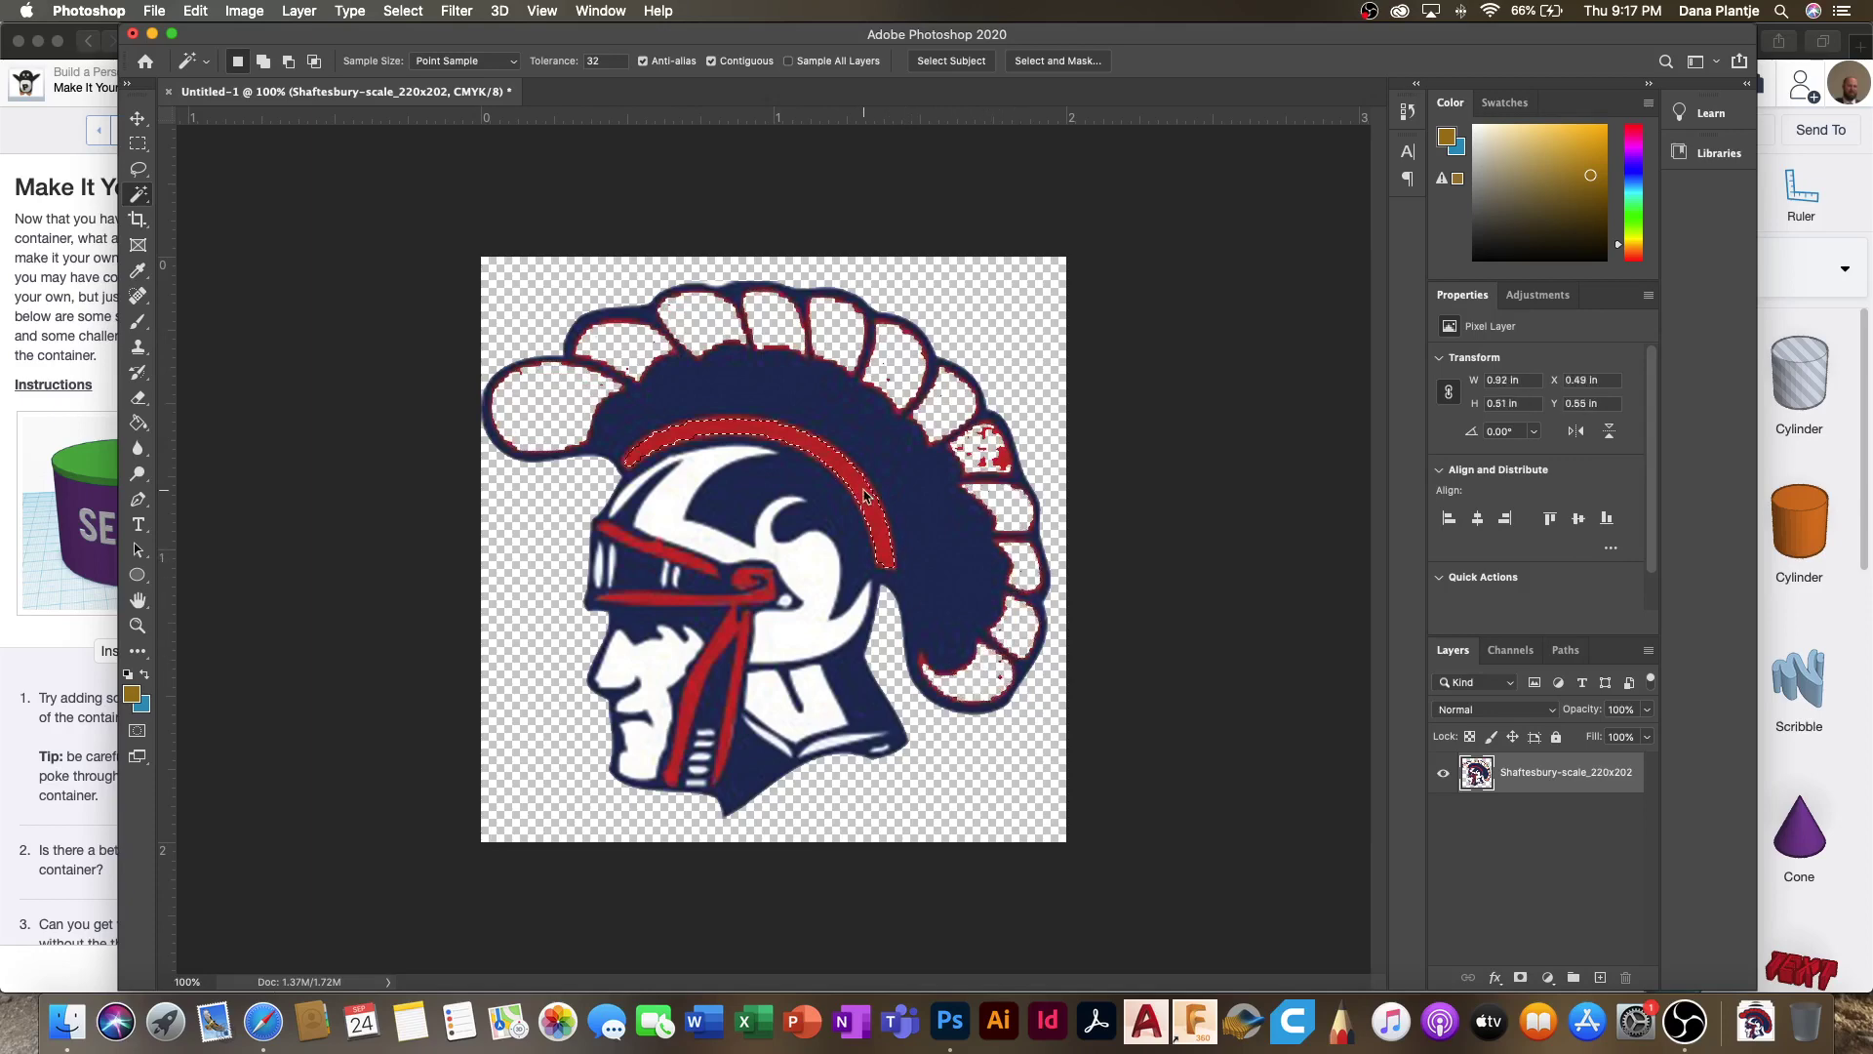
key("Delete")
left_click(653, 549)
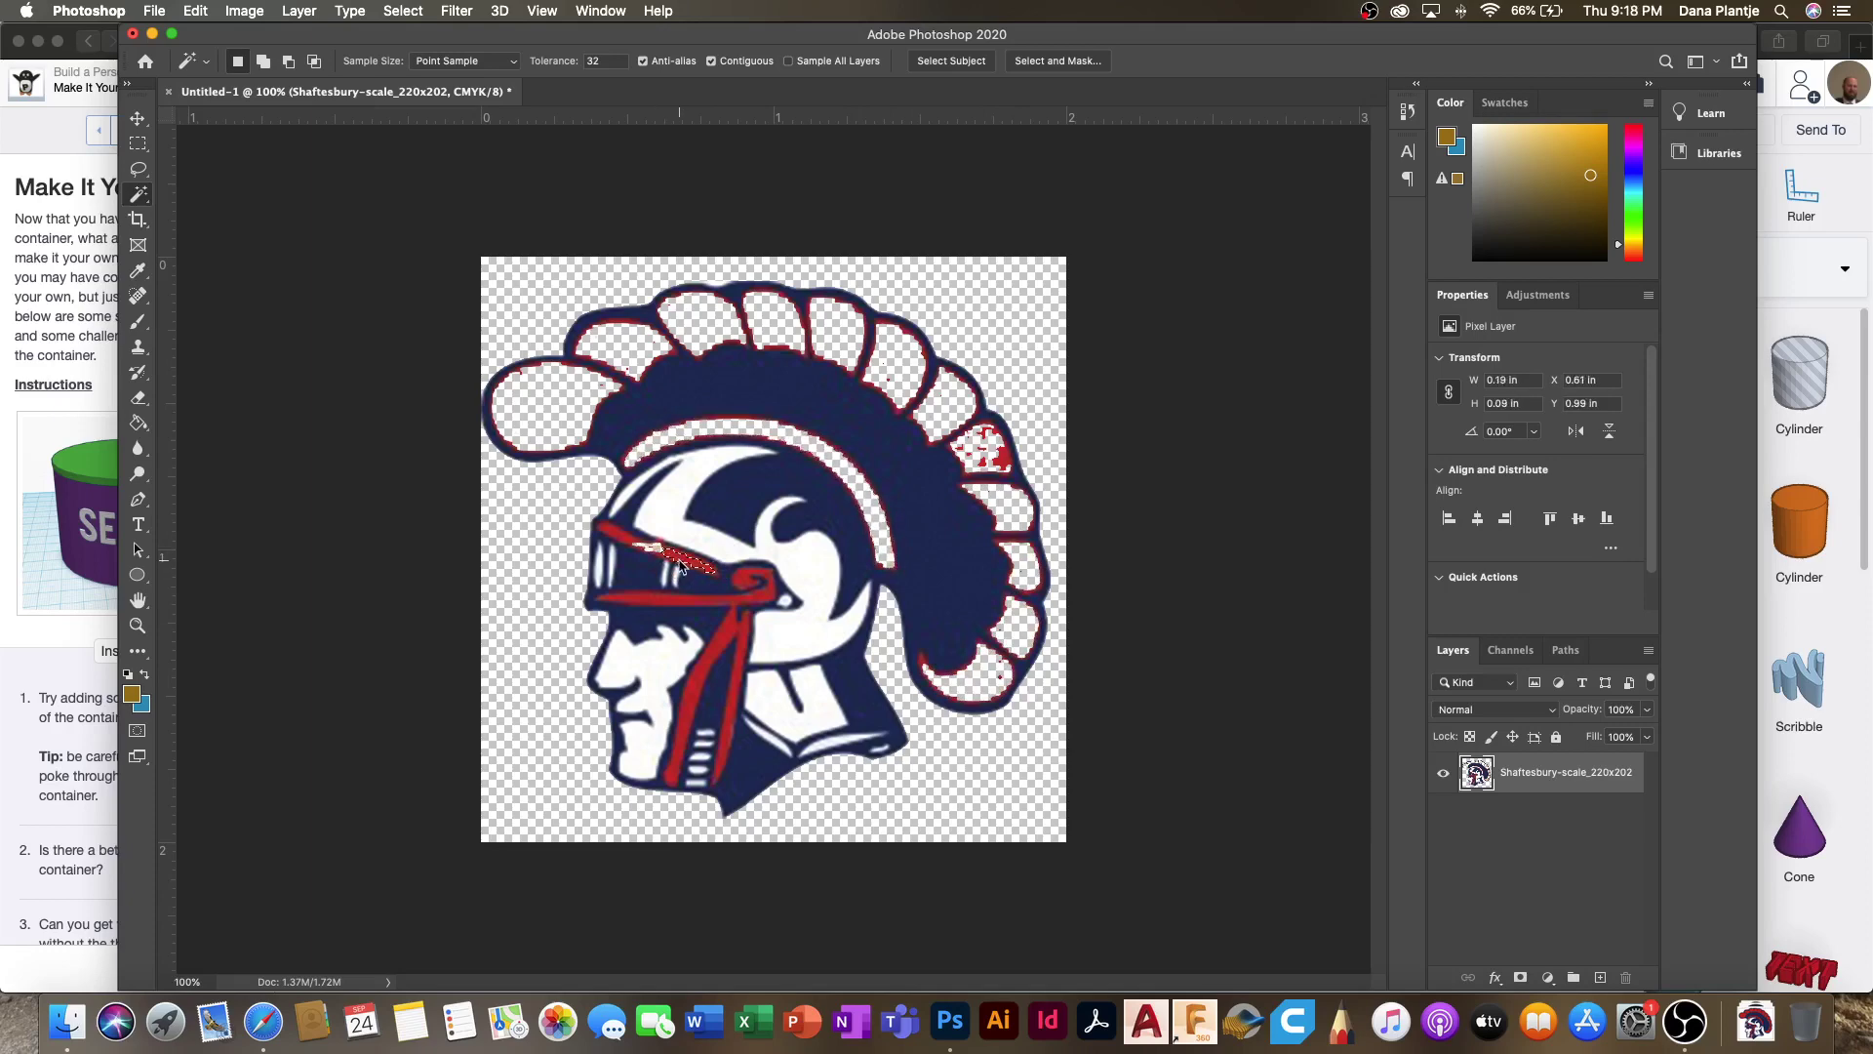
left_click(624, 543)
left_click(726, 641)
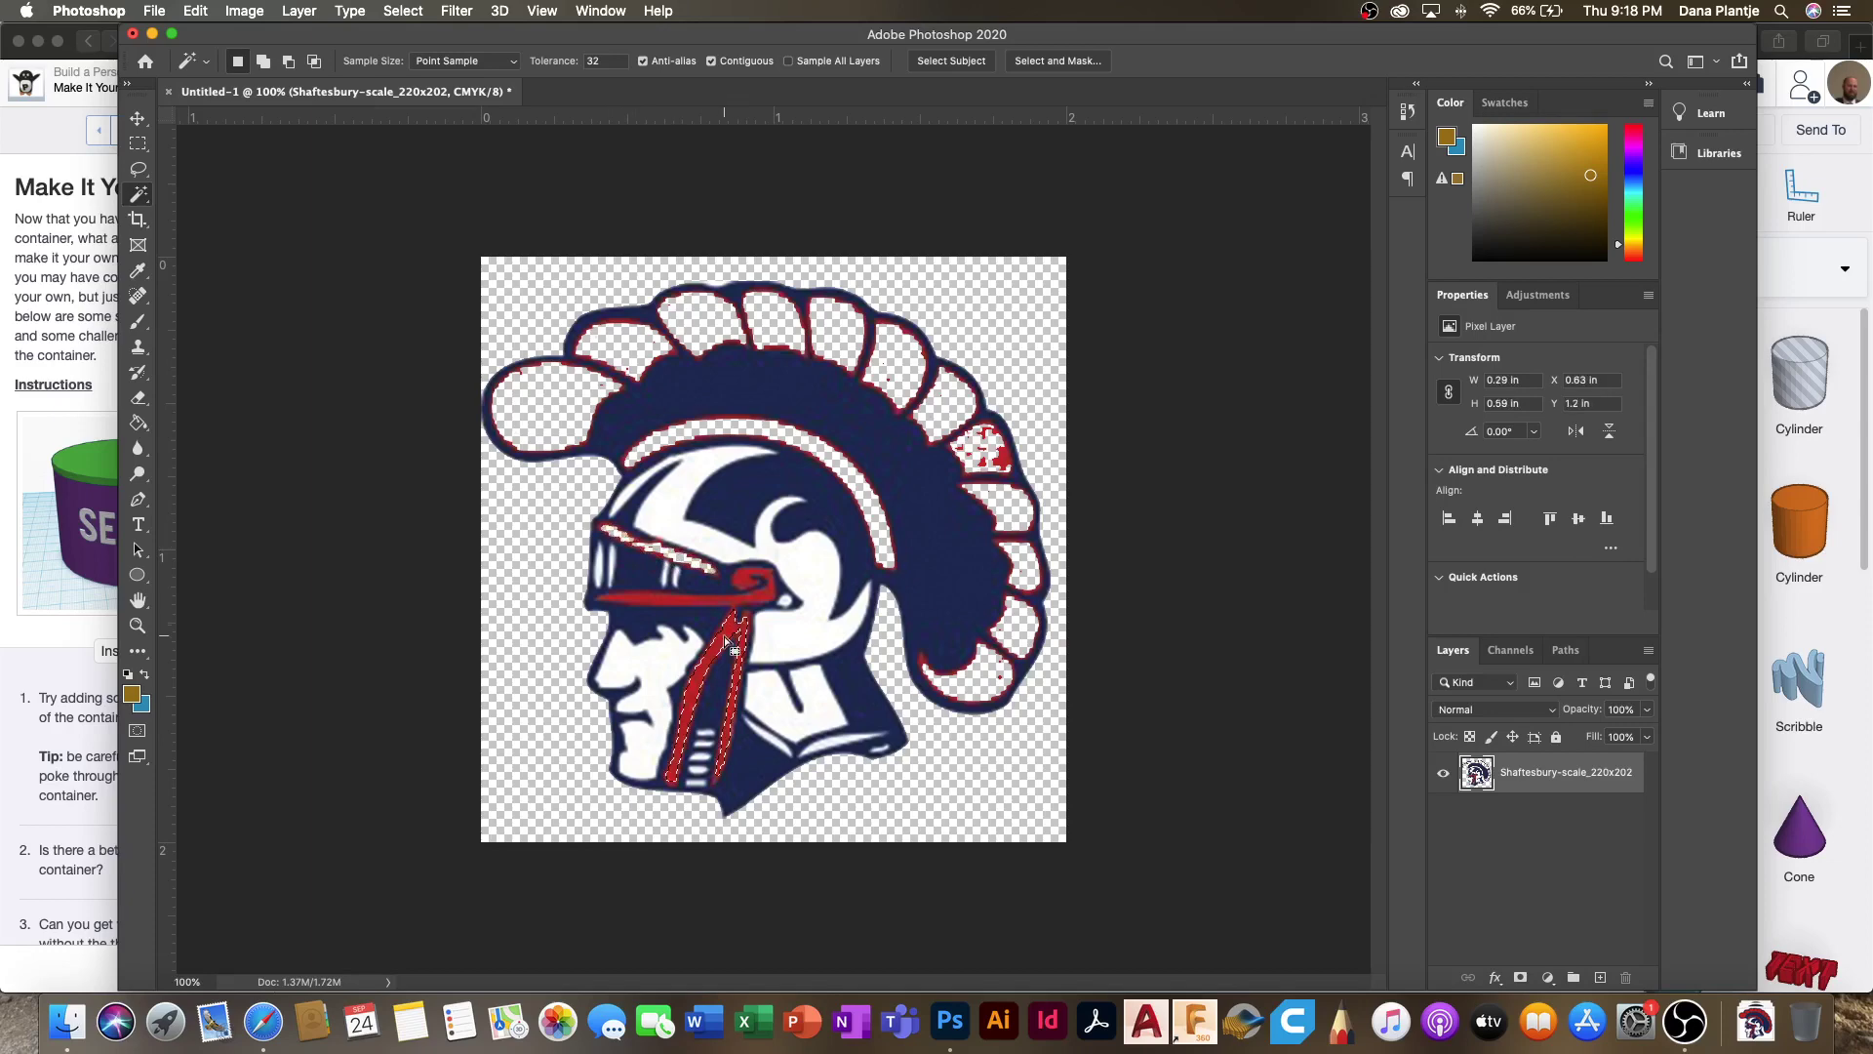
left_click(752, 576)
left_click(746, 606)
left_click(687, 600)
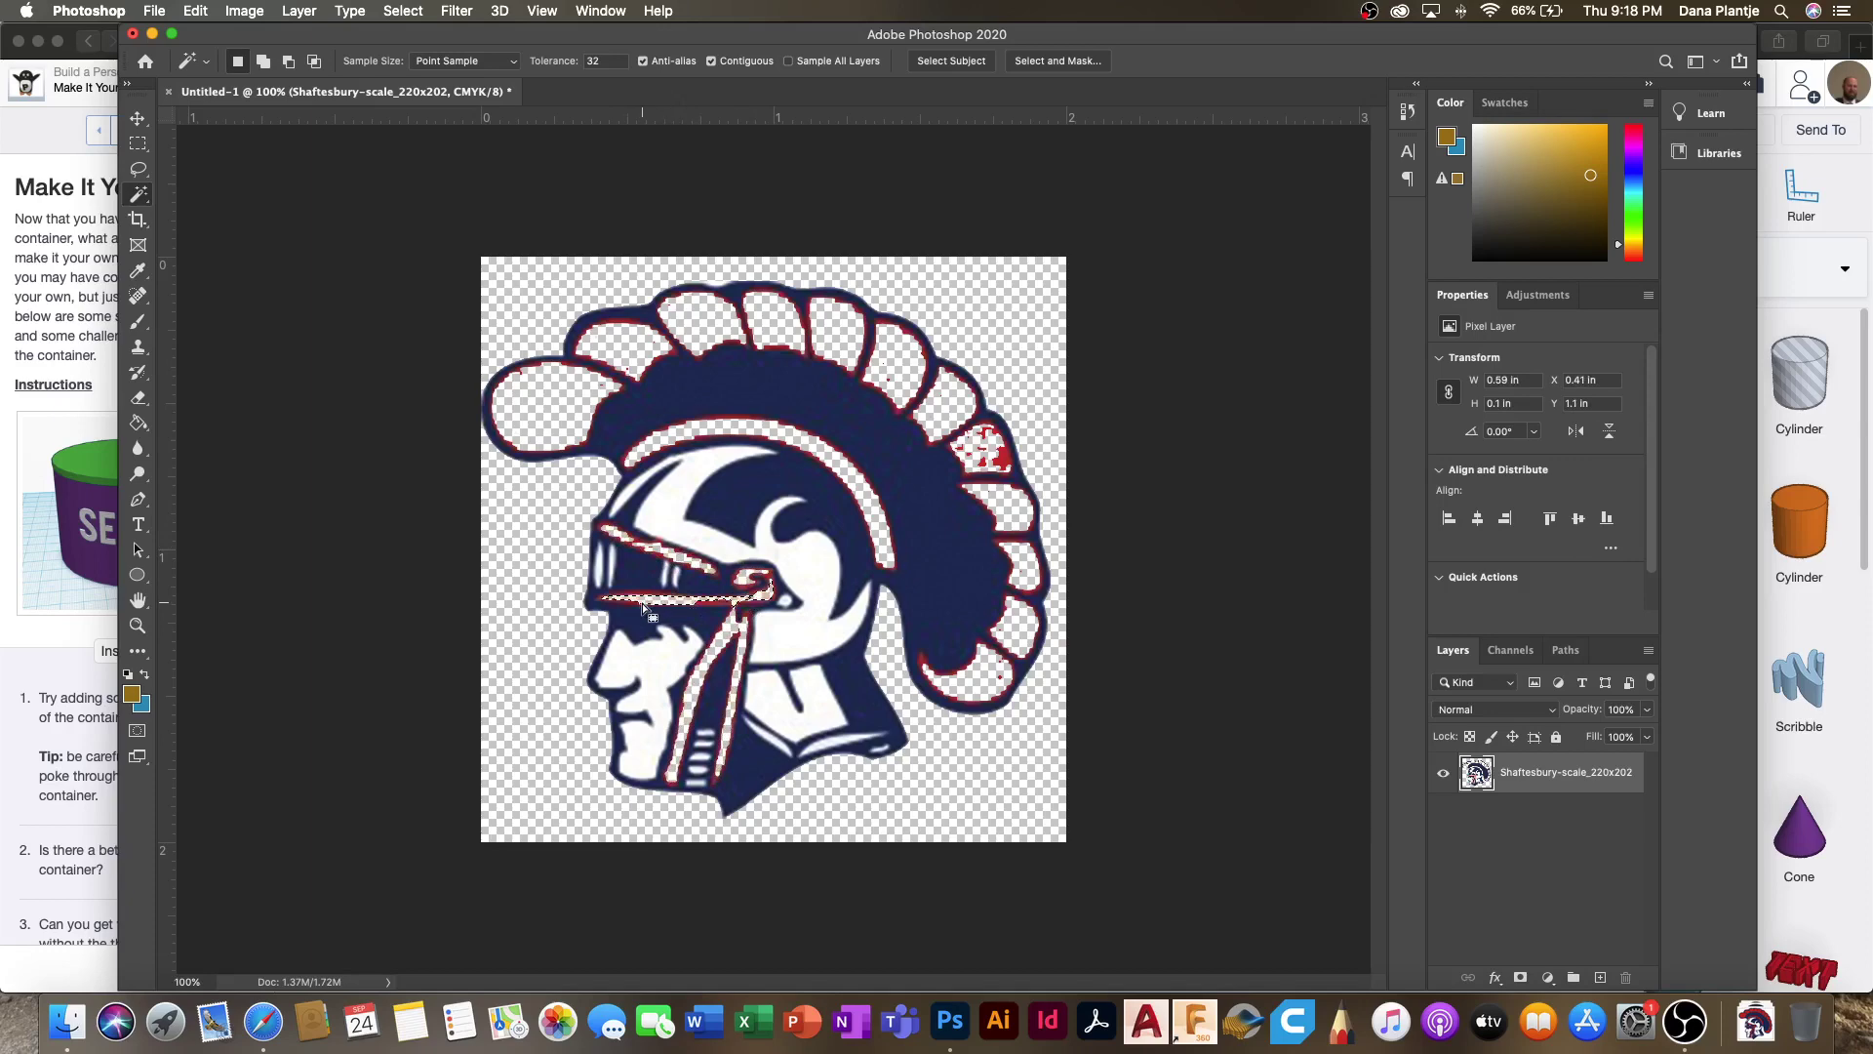
Step: Delete the white areas inside the helmet, face, neck guard and visor, leaving the navy artwork
left_click(810, 611)
key("Delete")
left_click(651, 702)
key("Delete")
left_click(767, 740)
key("Delete")
left_click(769, 738)
key("Delete")
left_click(827, 747)
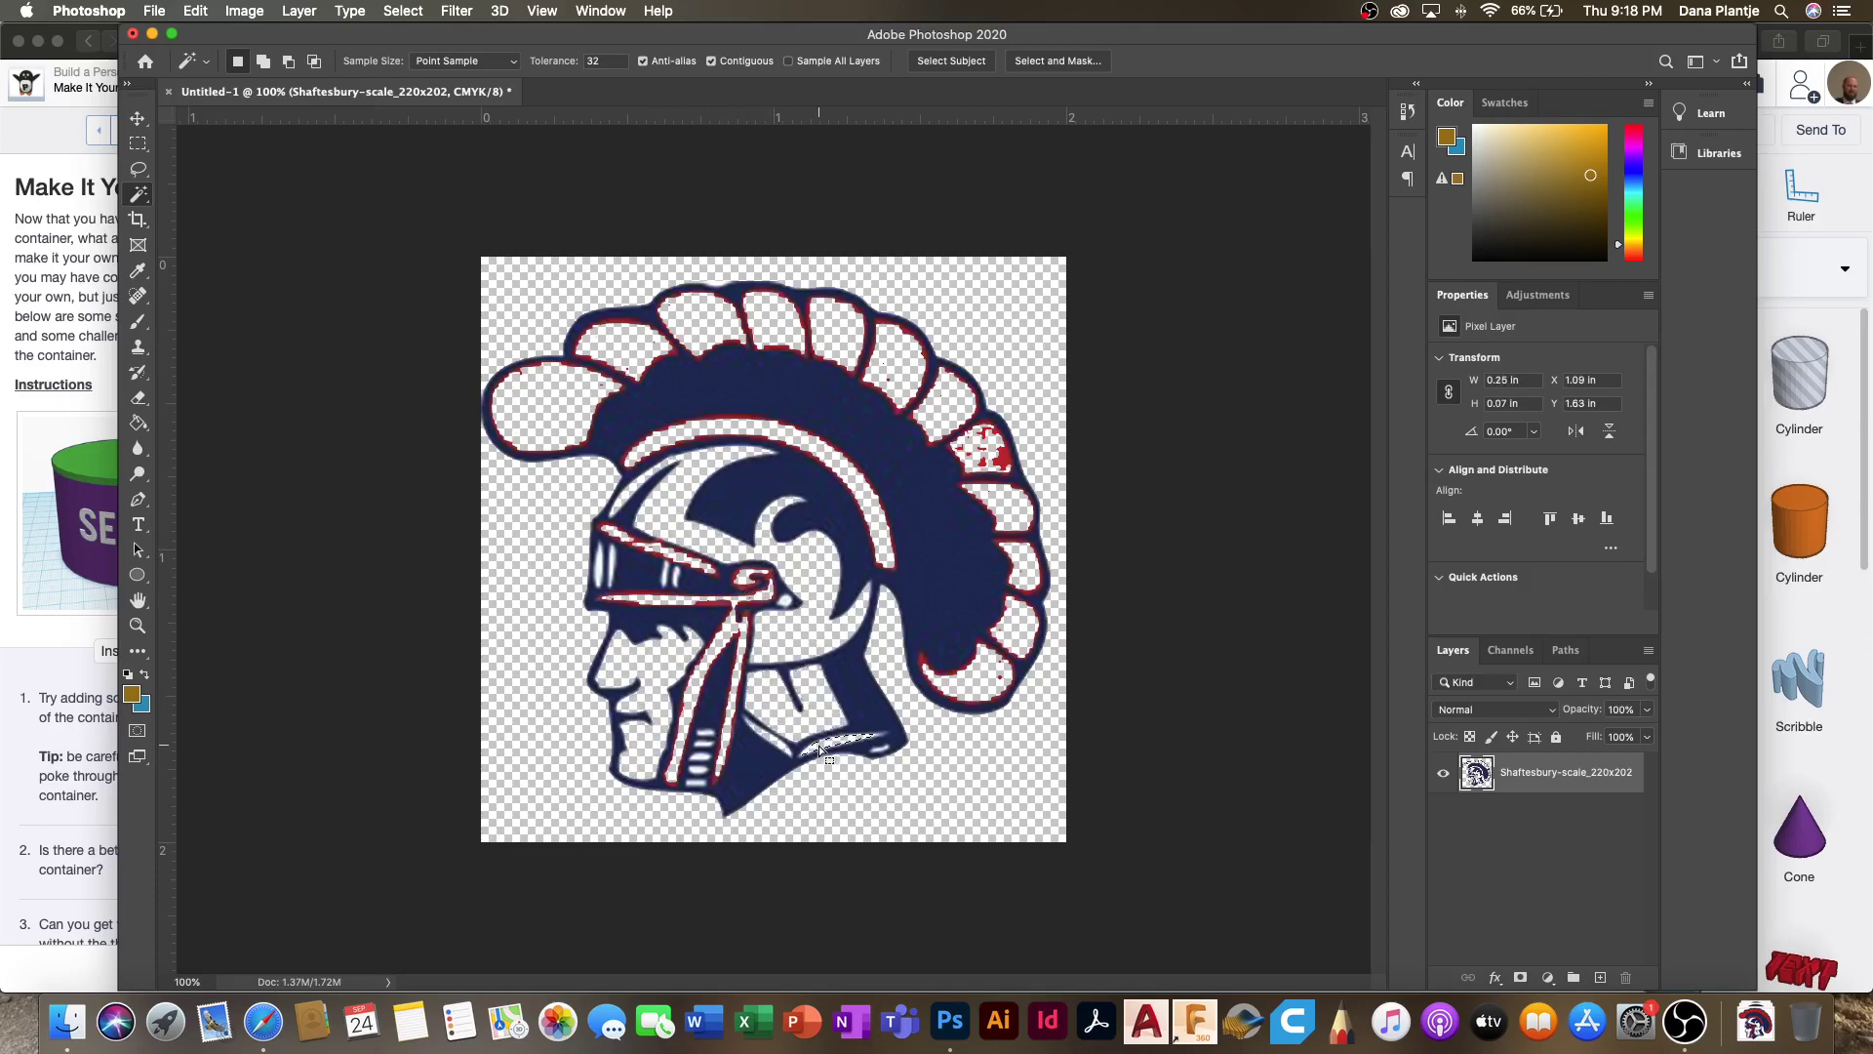
key("Delete")
left_click(602, 564)
key("Delete")
left_click(612, 558)
key("Delete")
Step: Select the transparent areas around and inside the logo, and invert the selection to capture the remaining artwork
left_click(626, 426)
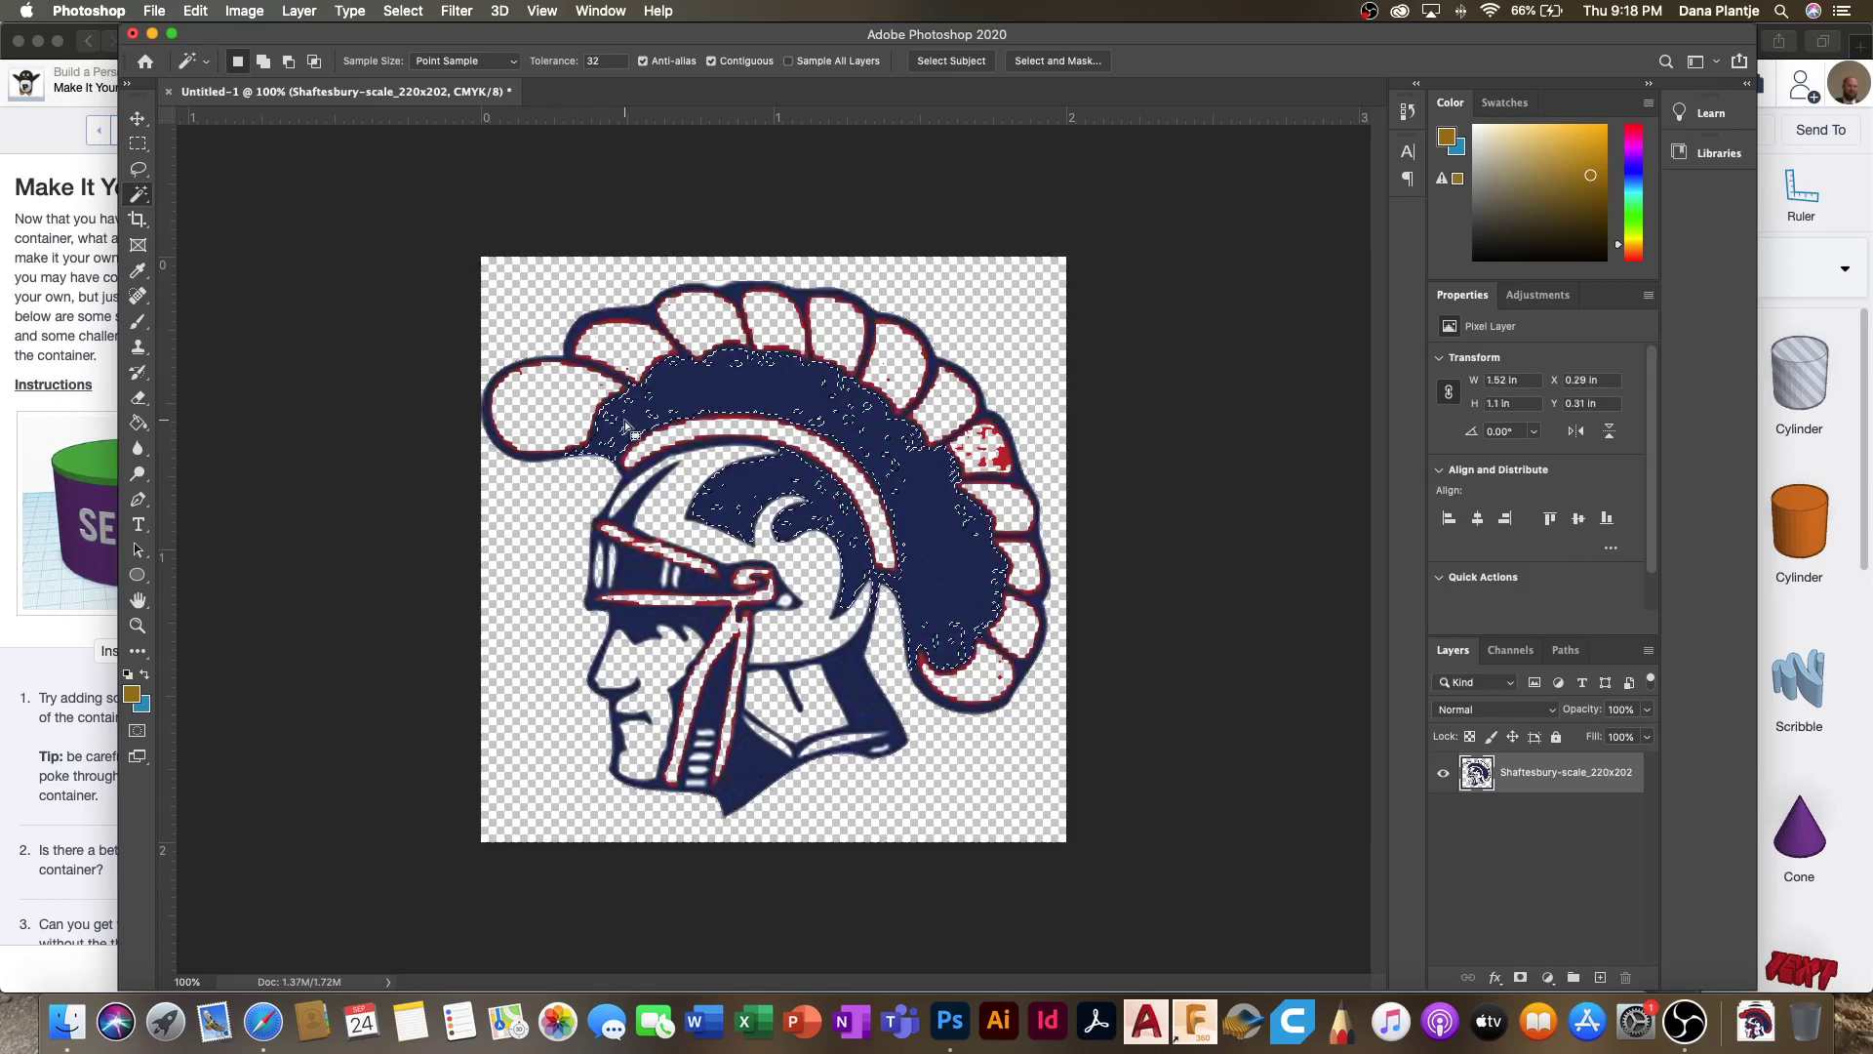
key("ctrl+d")
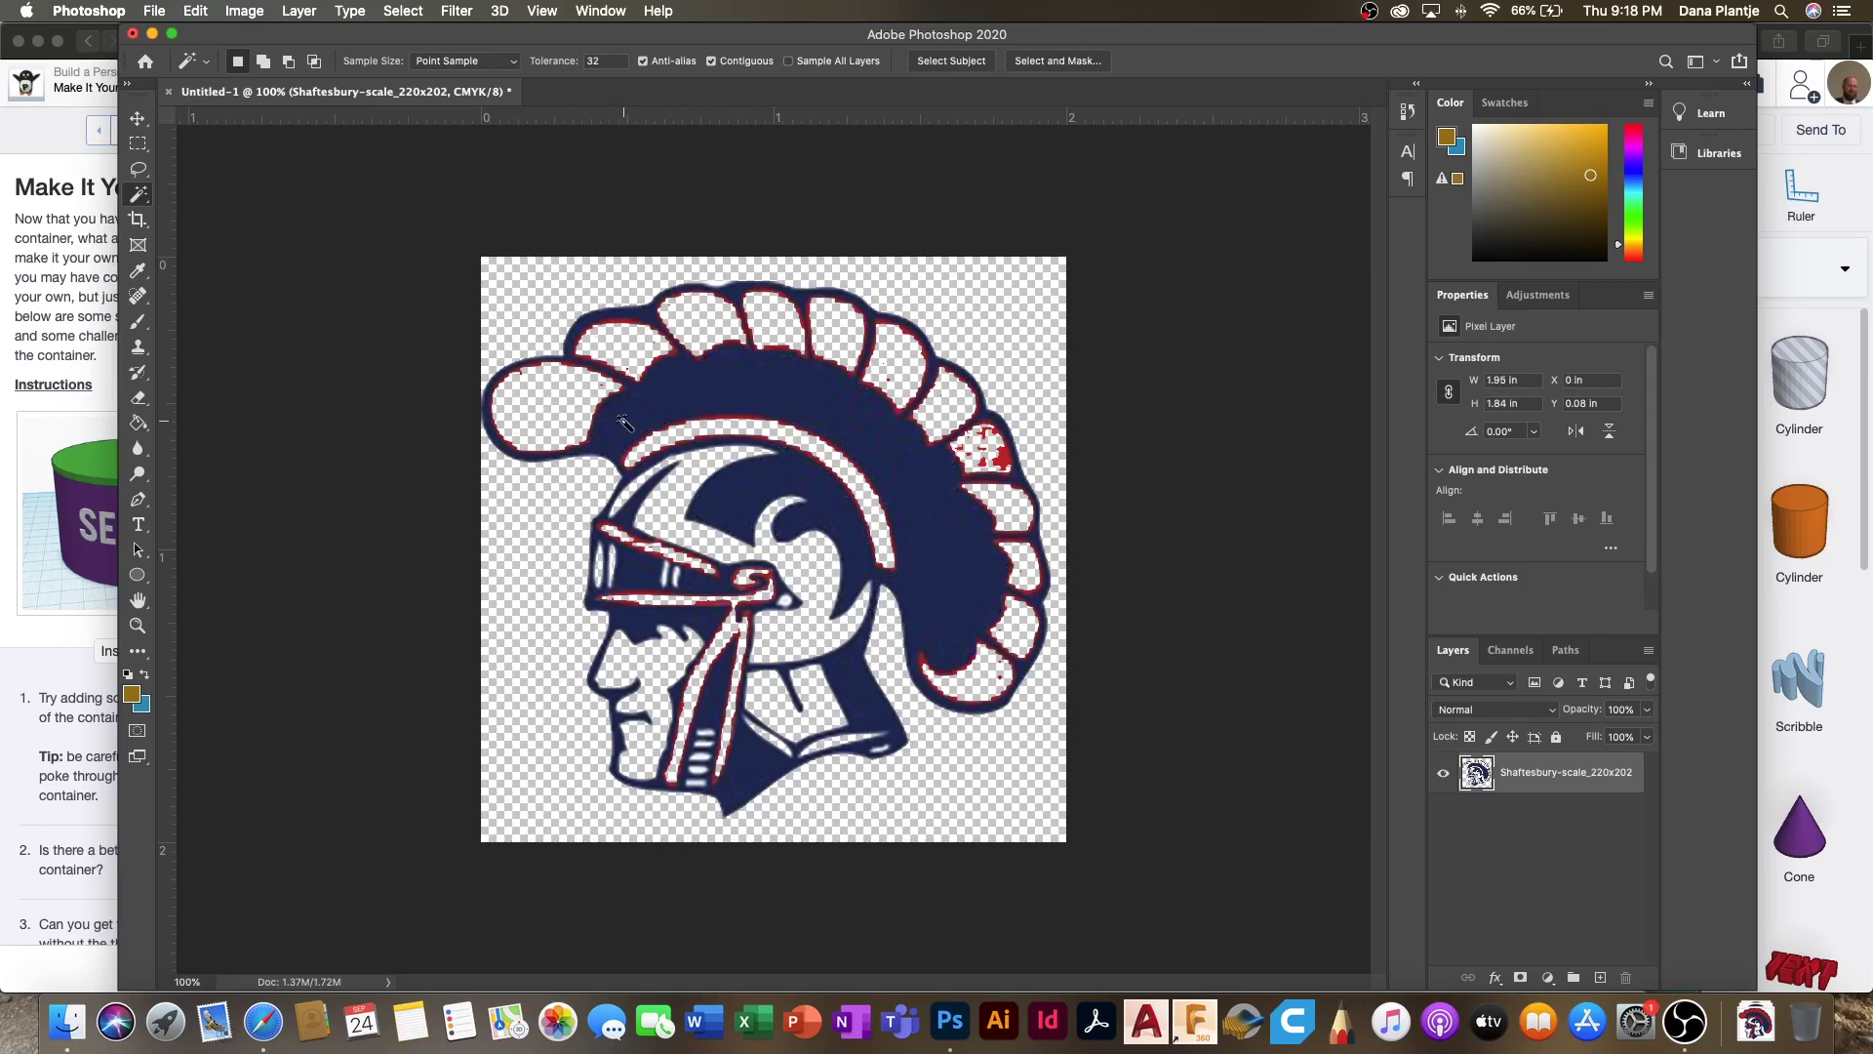
left_click(547, 510)
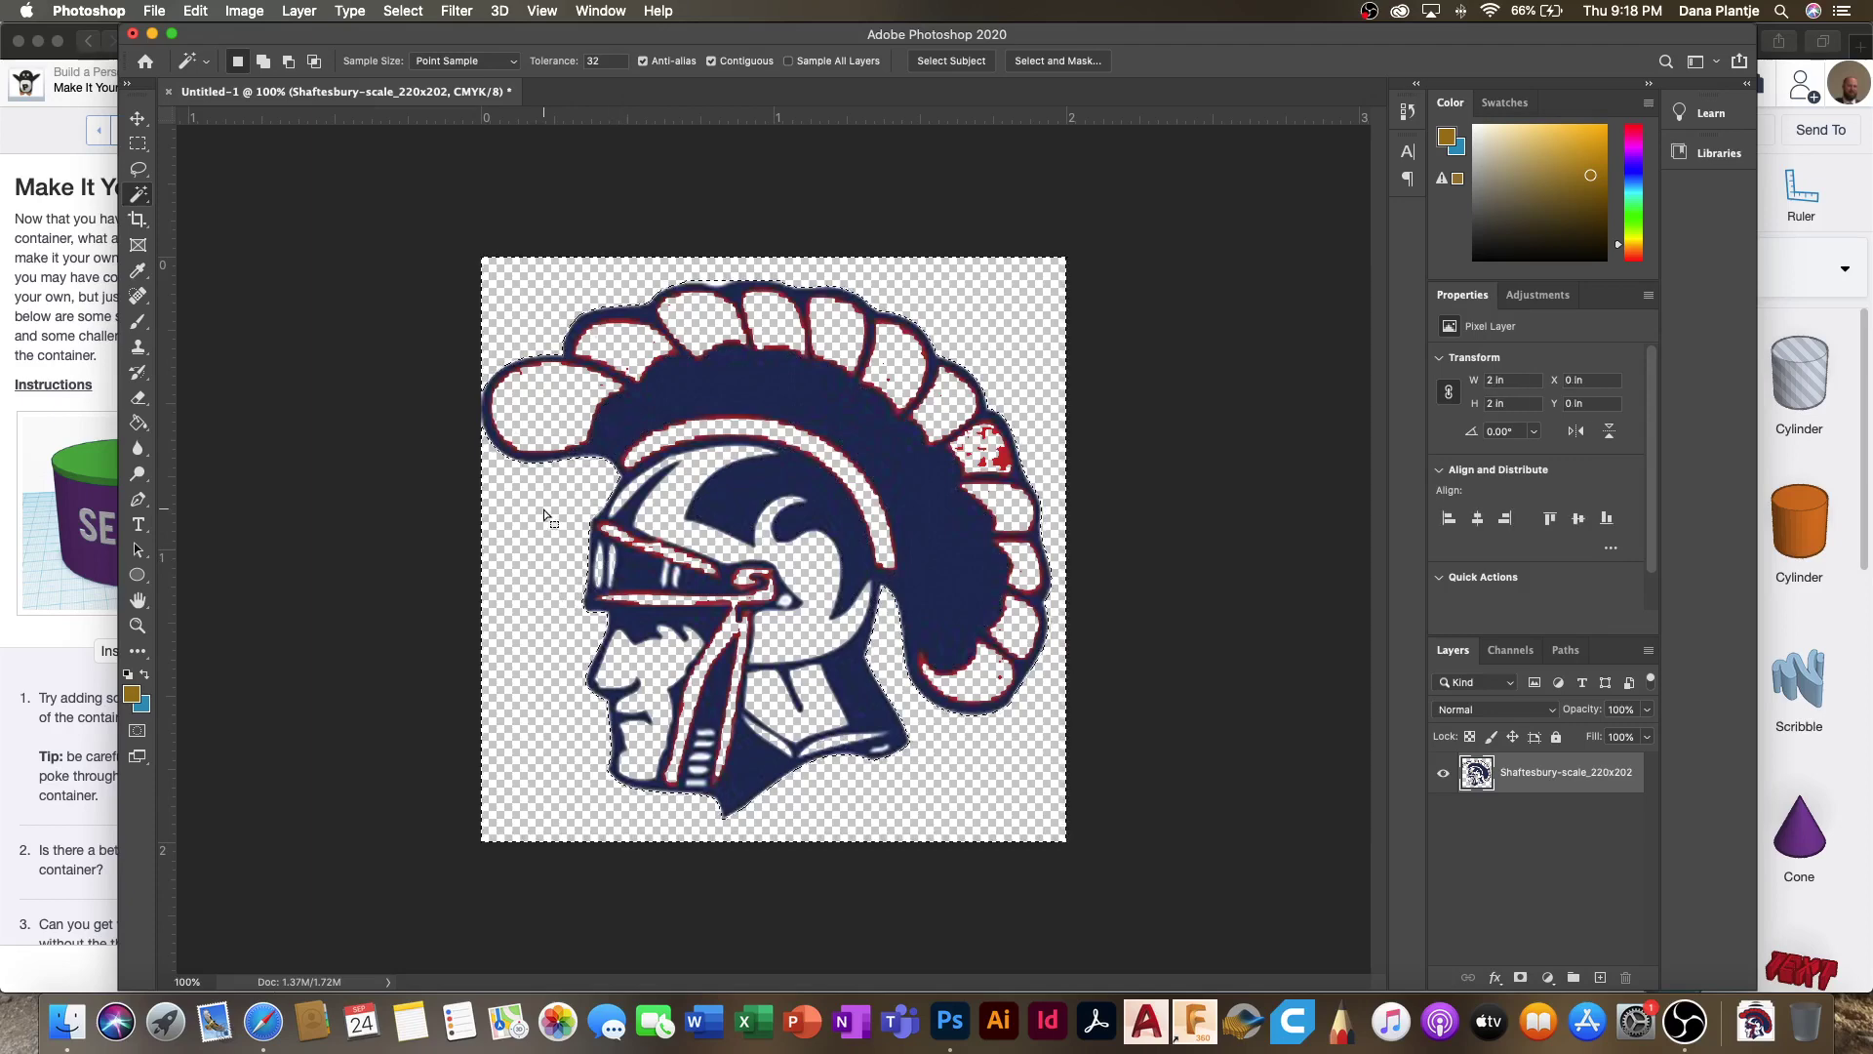
key("shift")
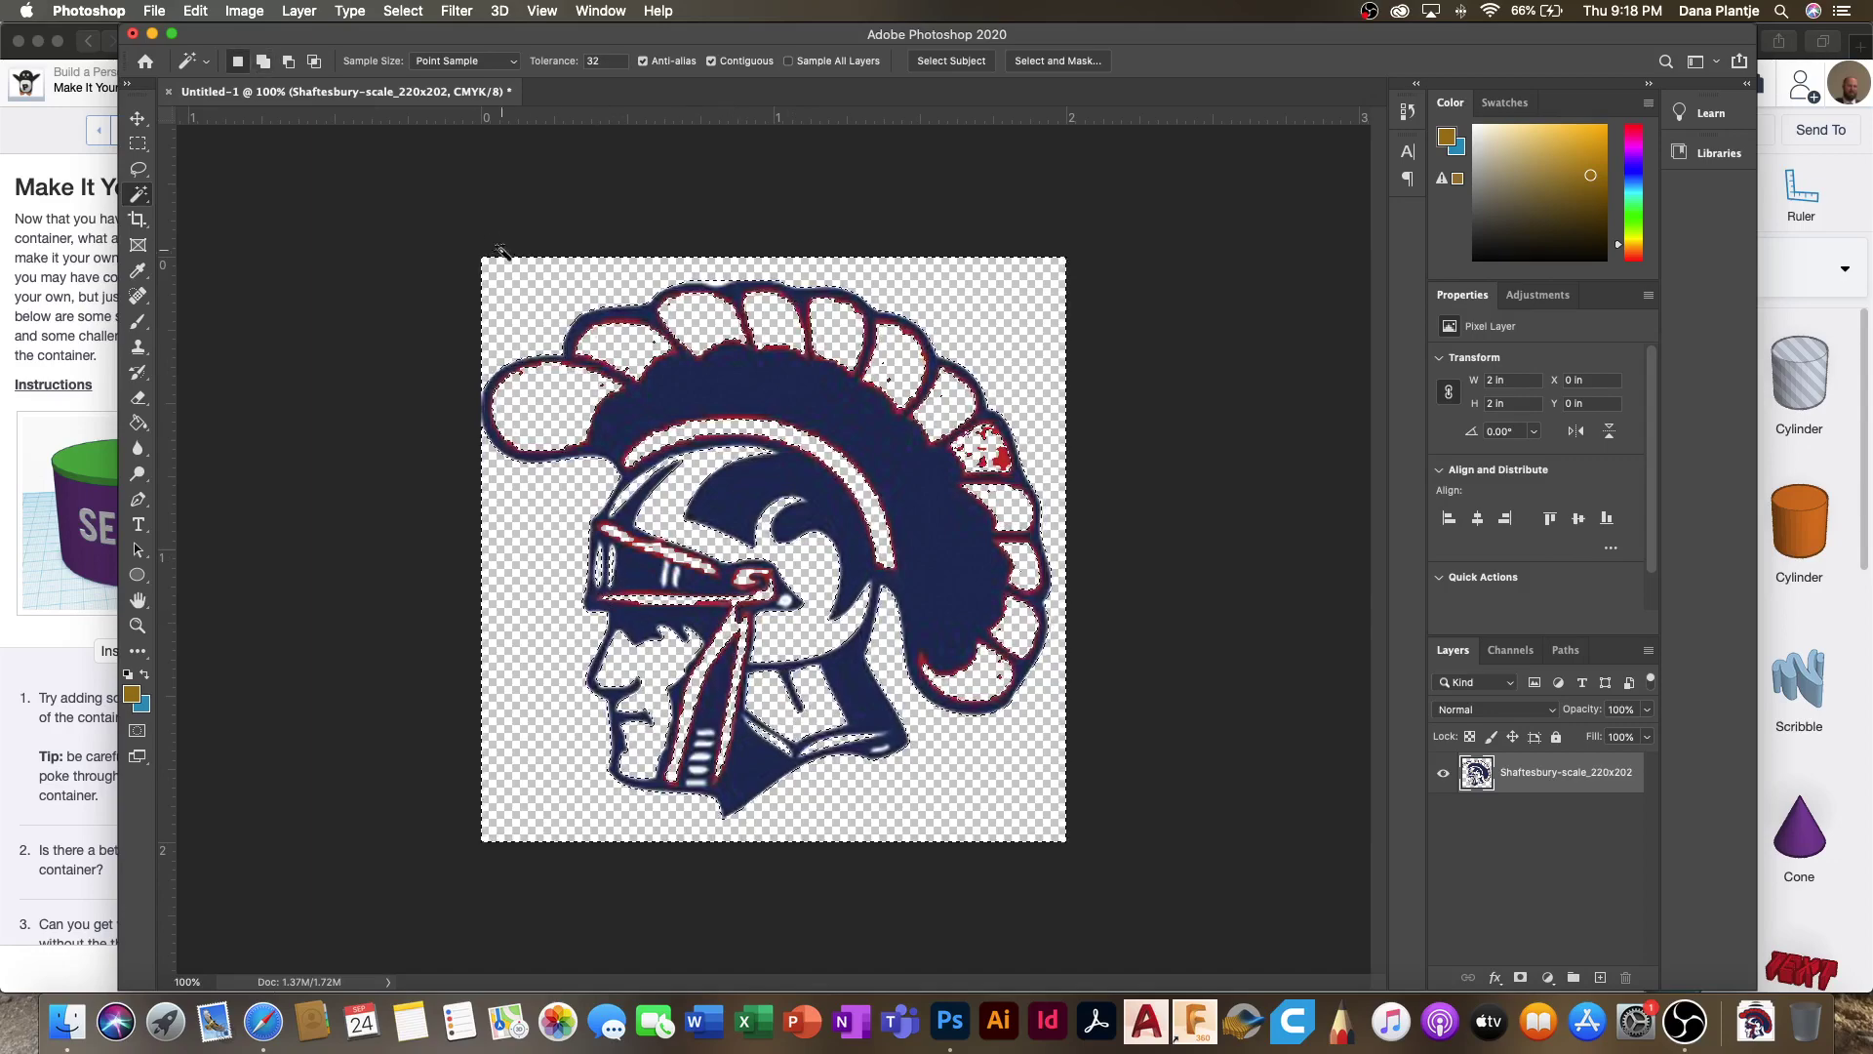
left_click(403, 11)
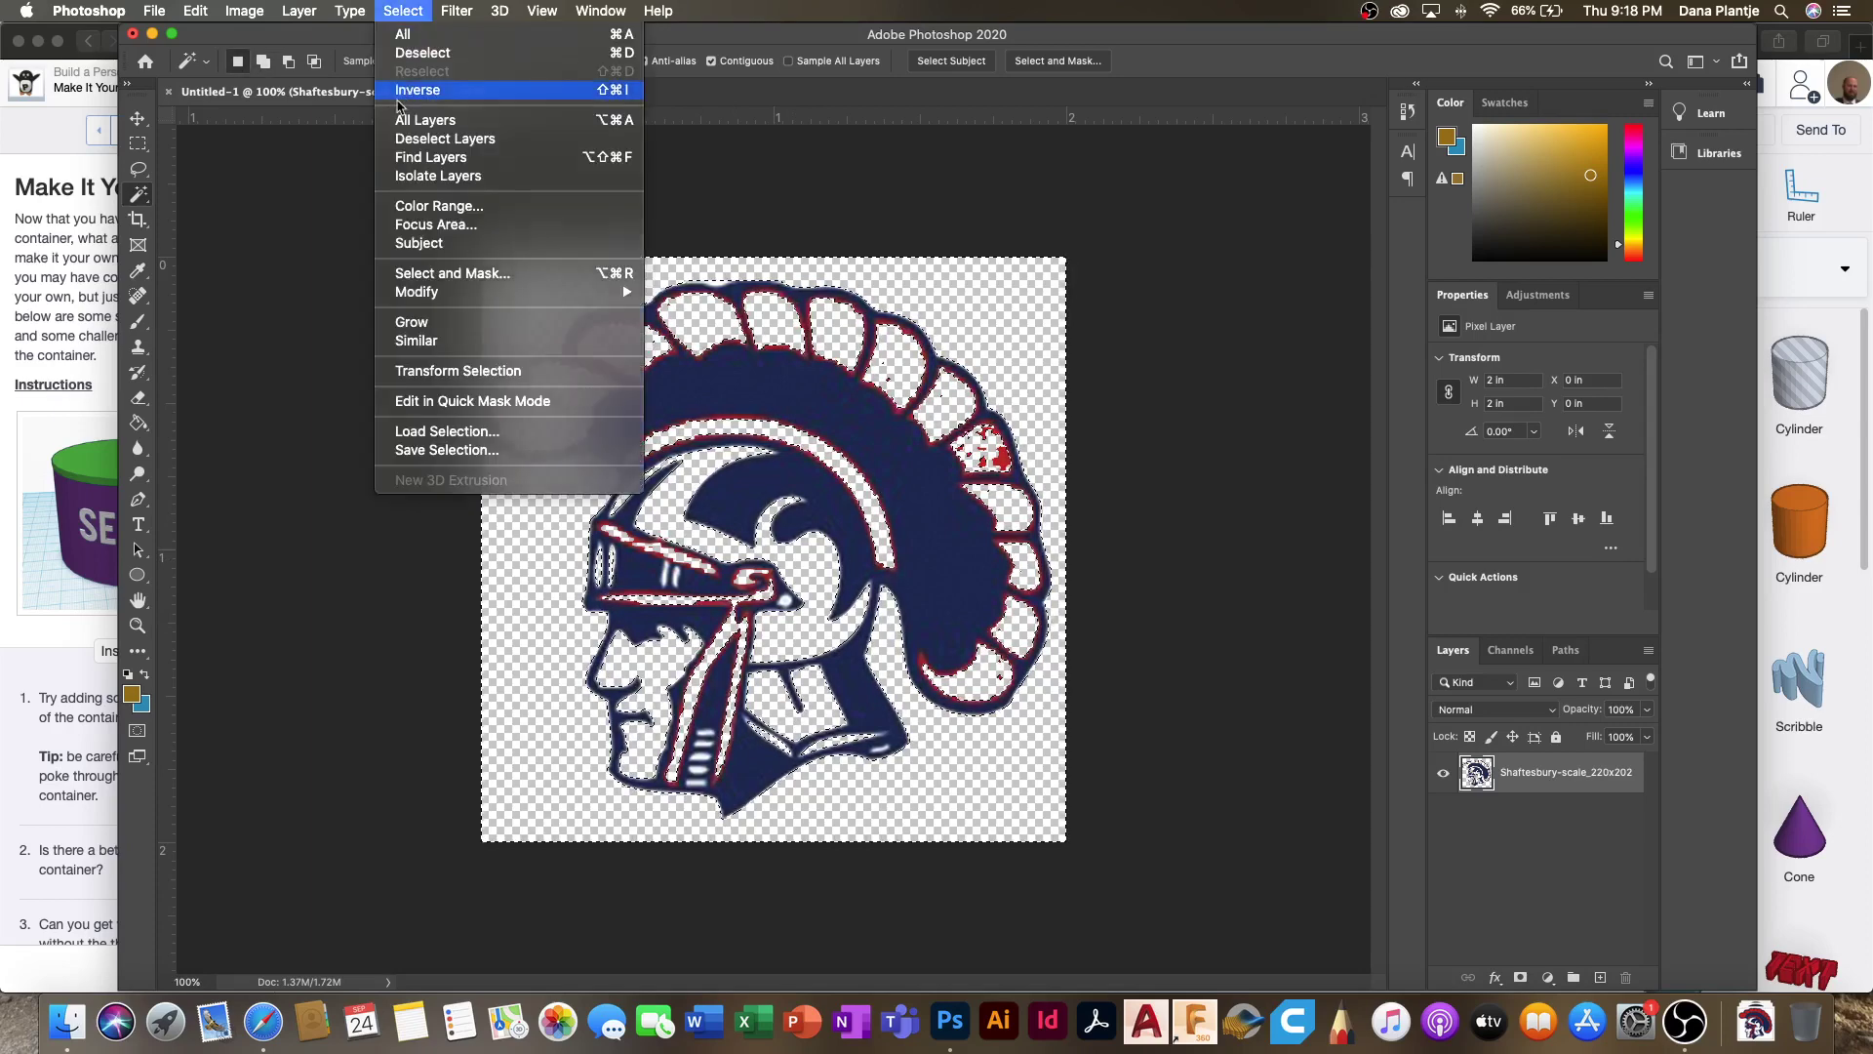
left_click(410, 90)
Step: Fill the selected helmet artwork with Black in Normal mode at 100% opacity, and clear the selection
left_click(185, 11)
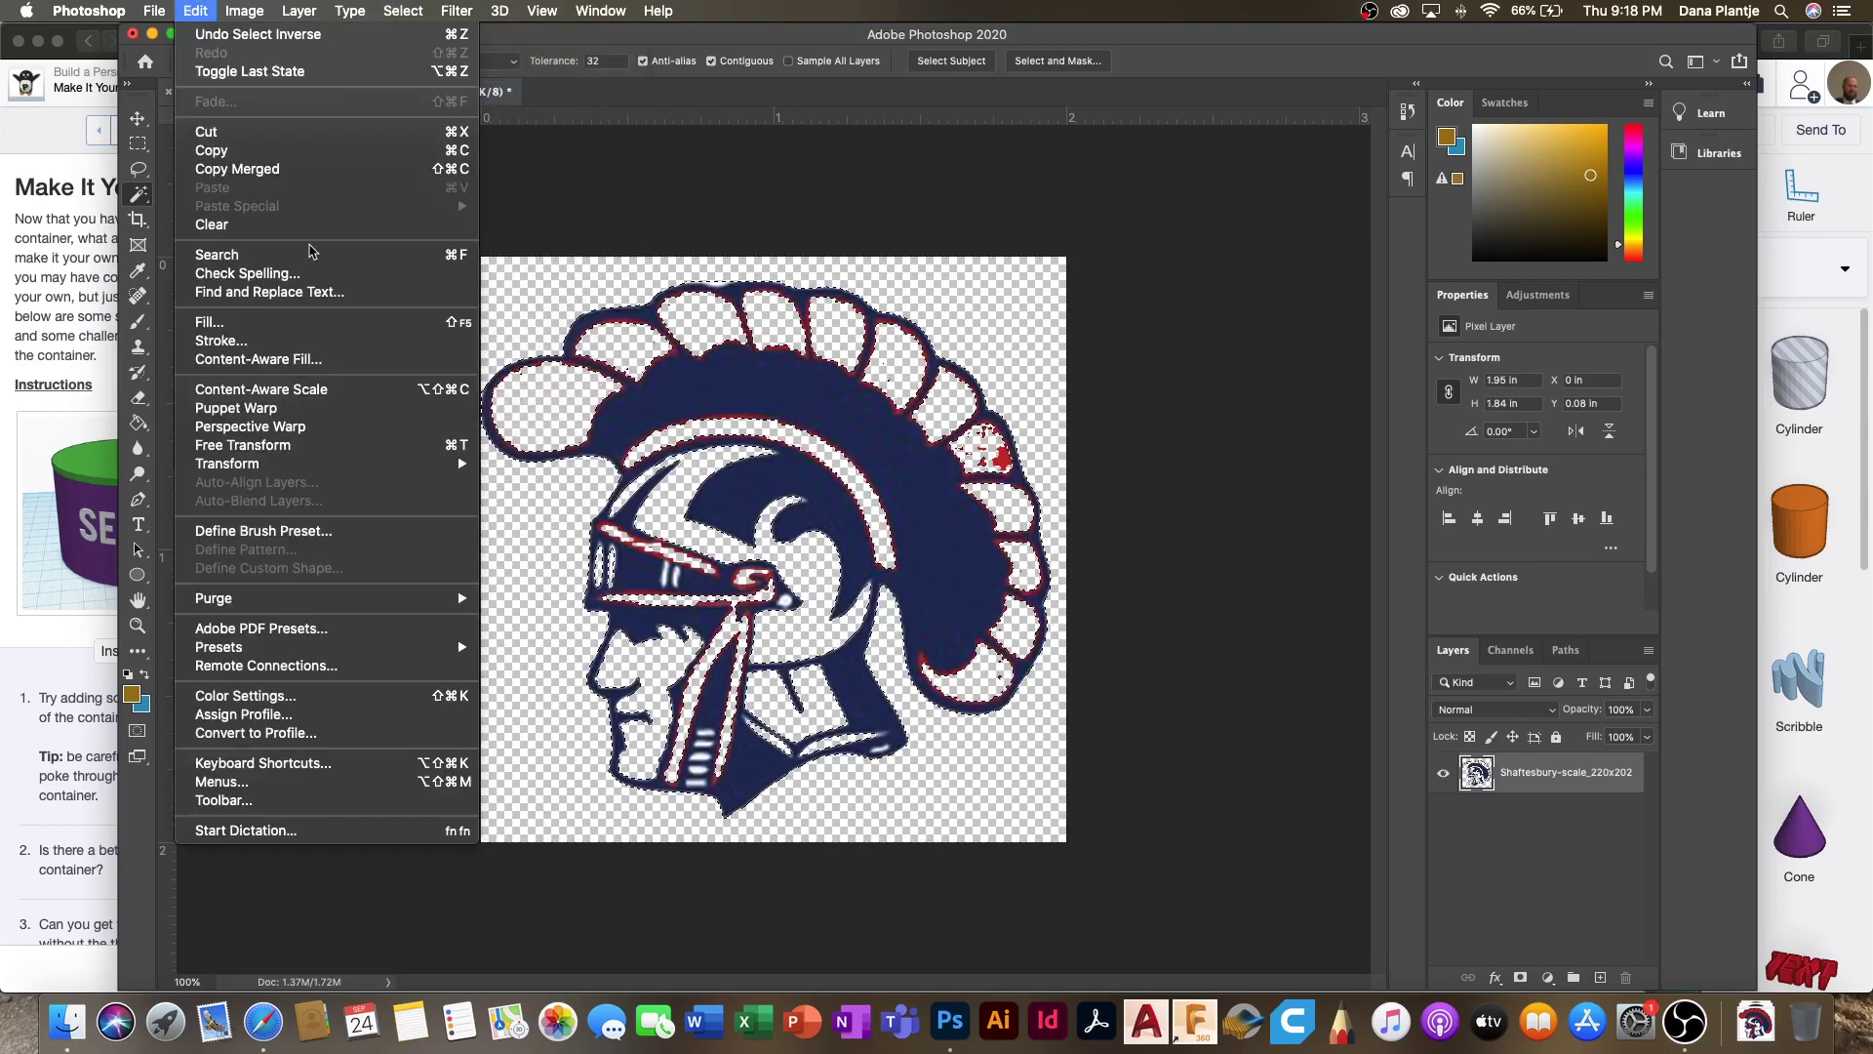
left_click(293, 322)
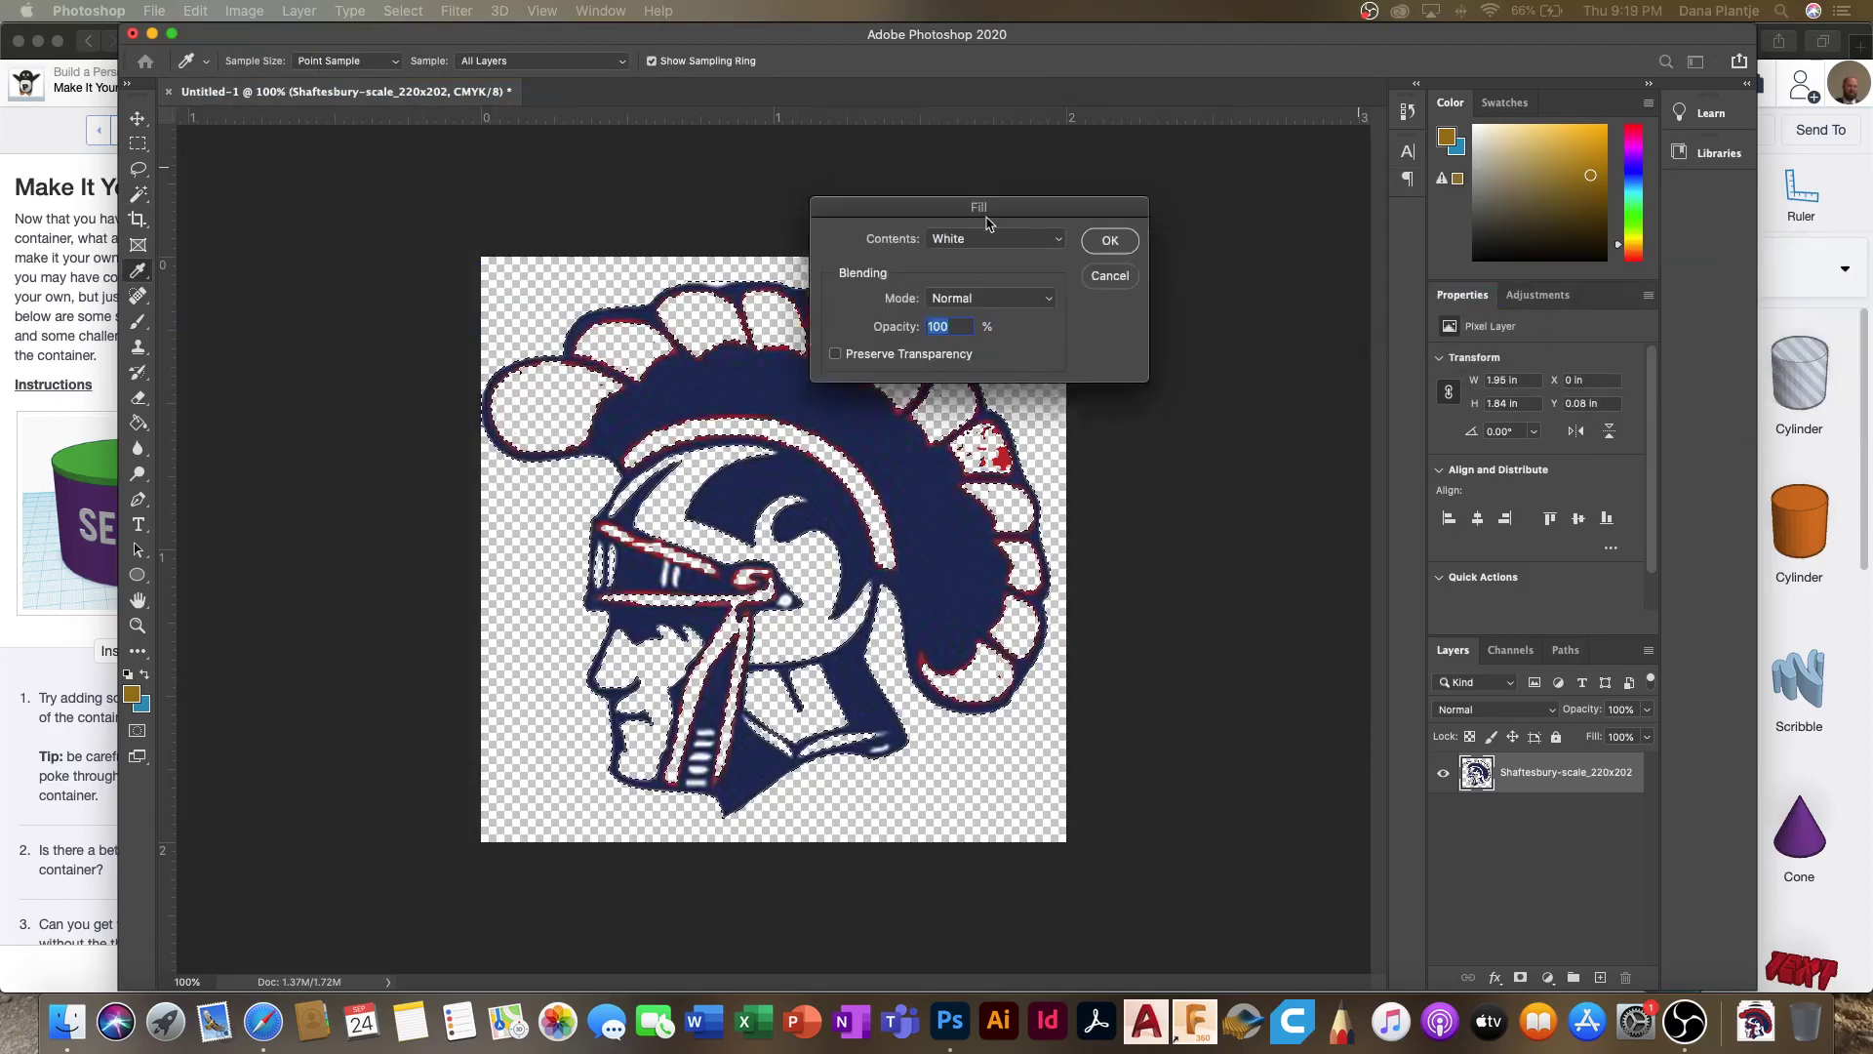
left_click(985, 325)
left_click(953, 291)
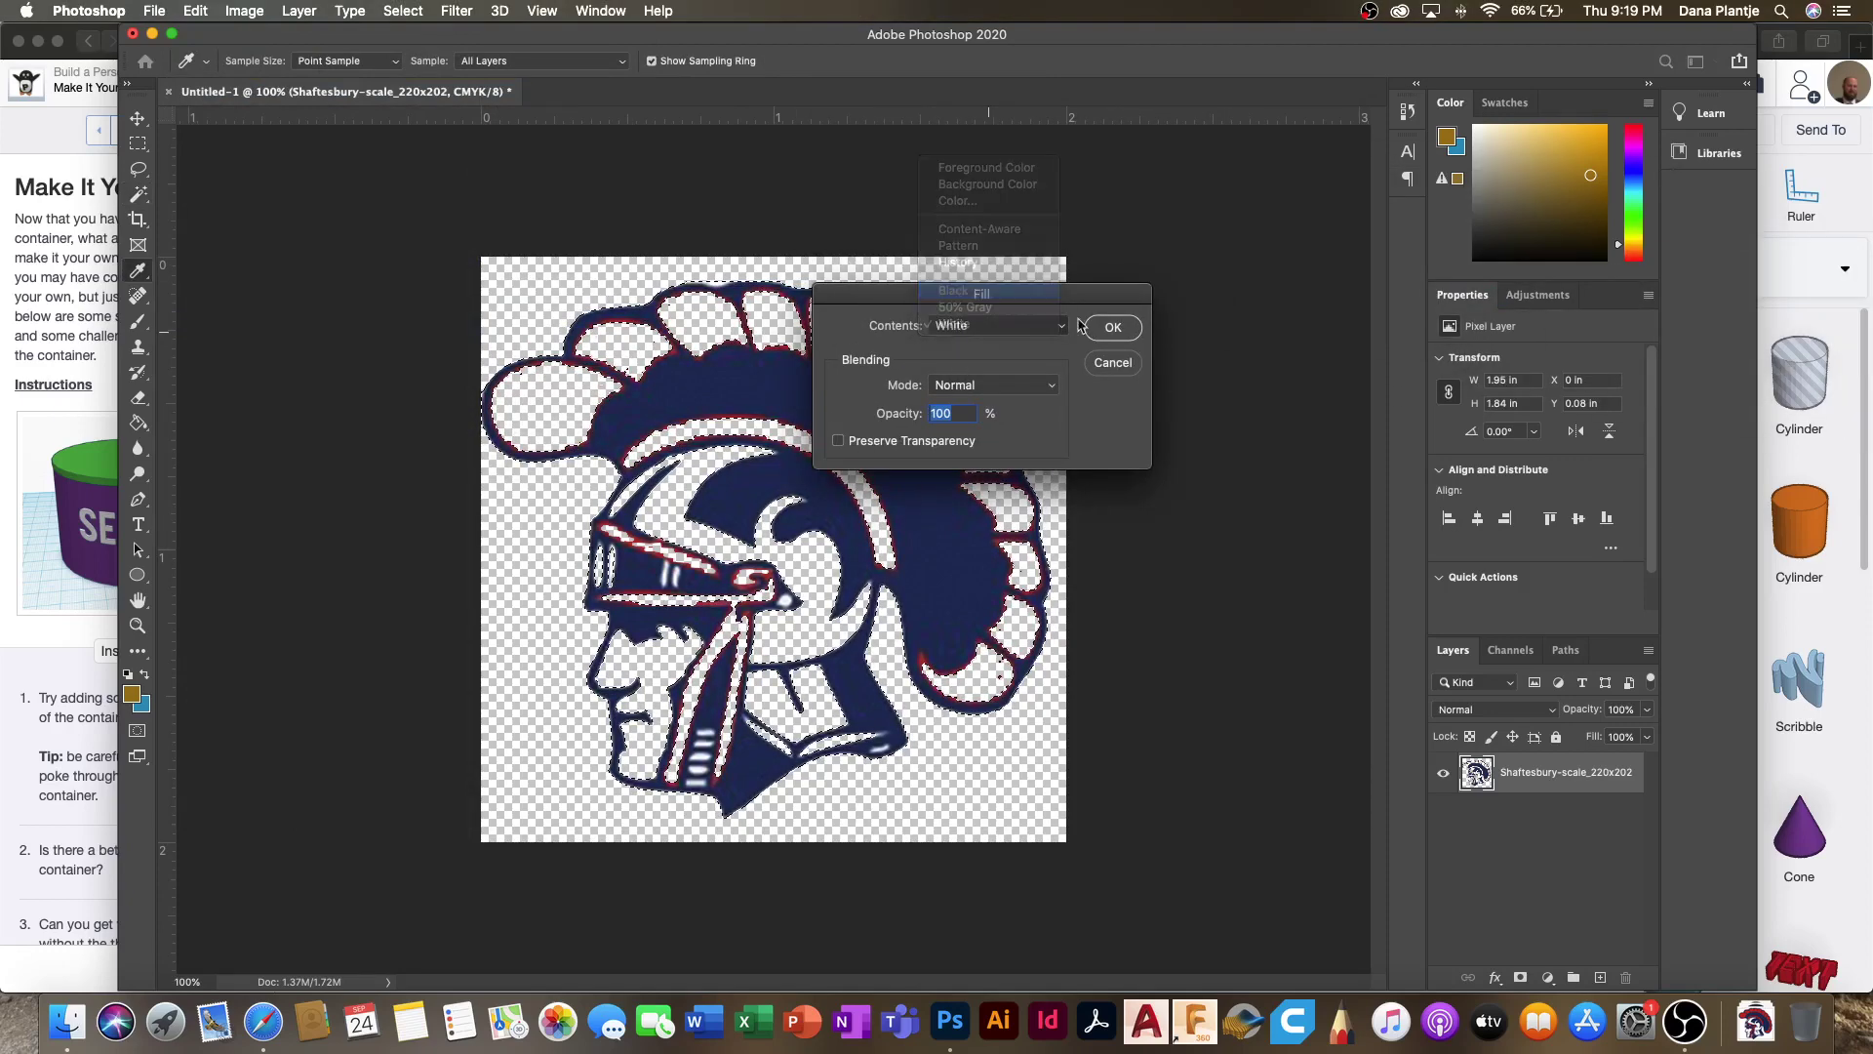
left_click(1113, 326)
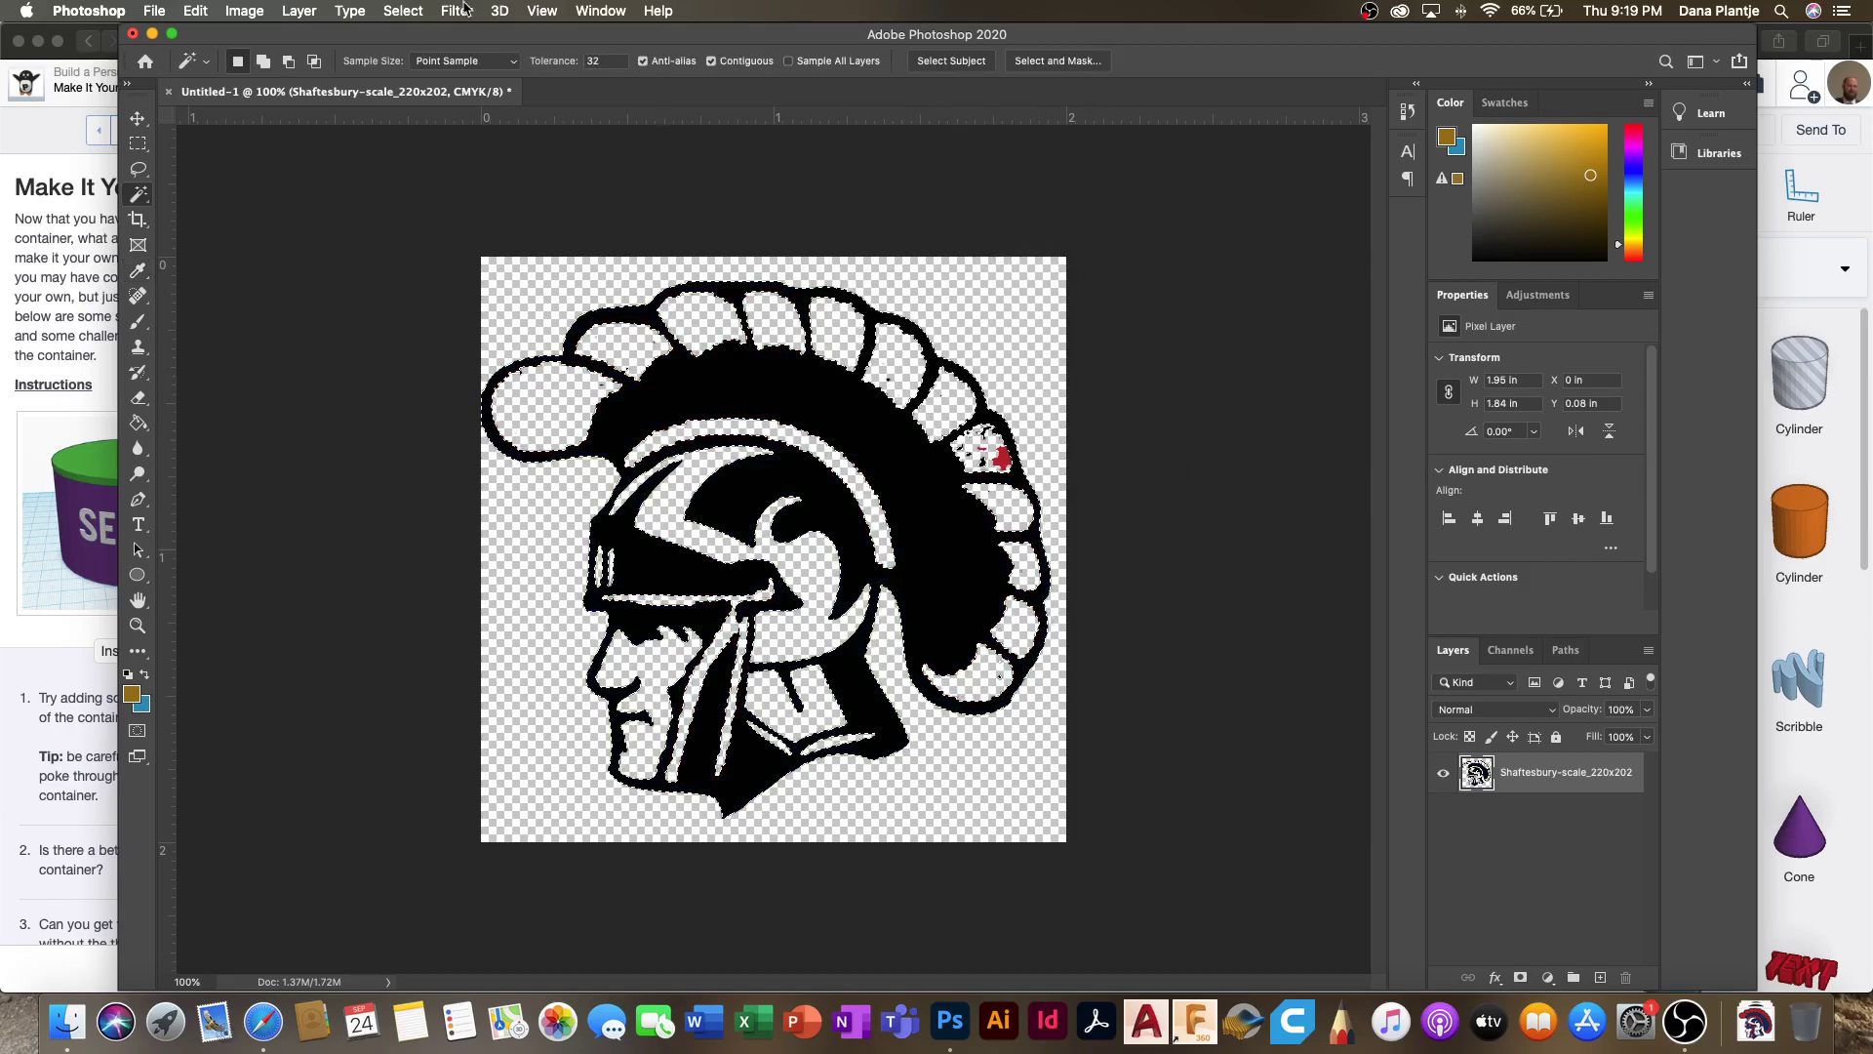
left_click(403, 11)
left_click(418, 89)
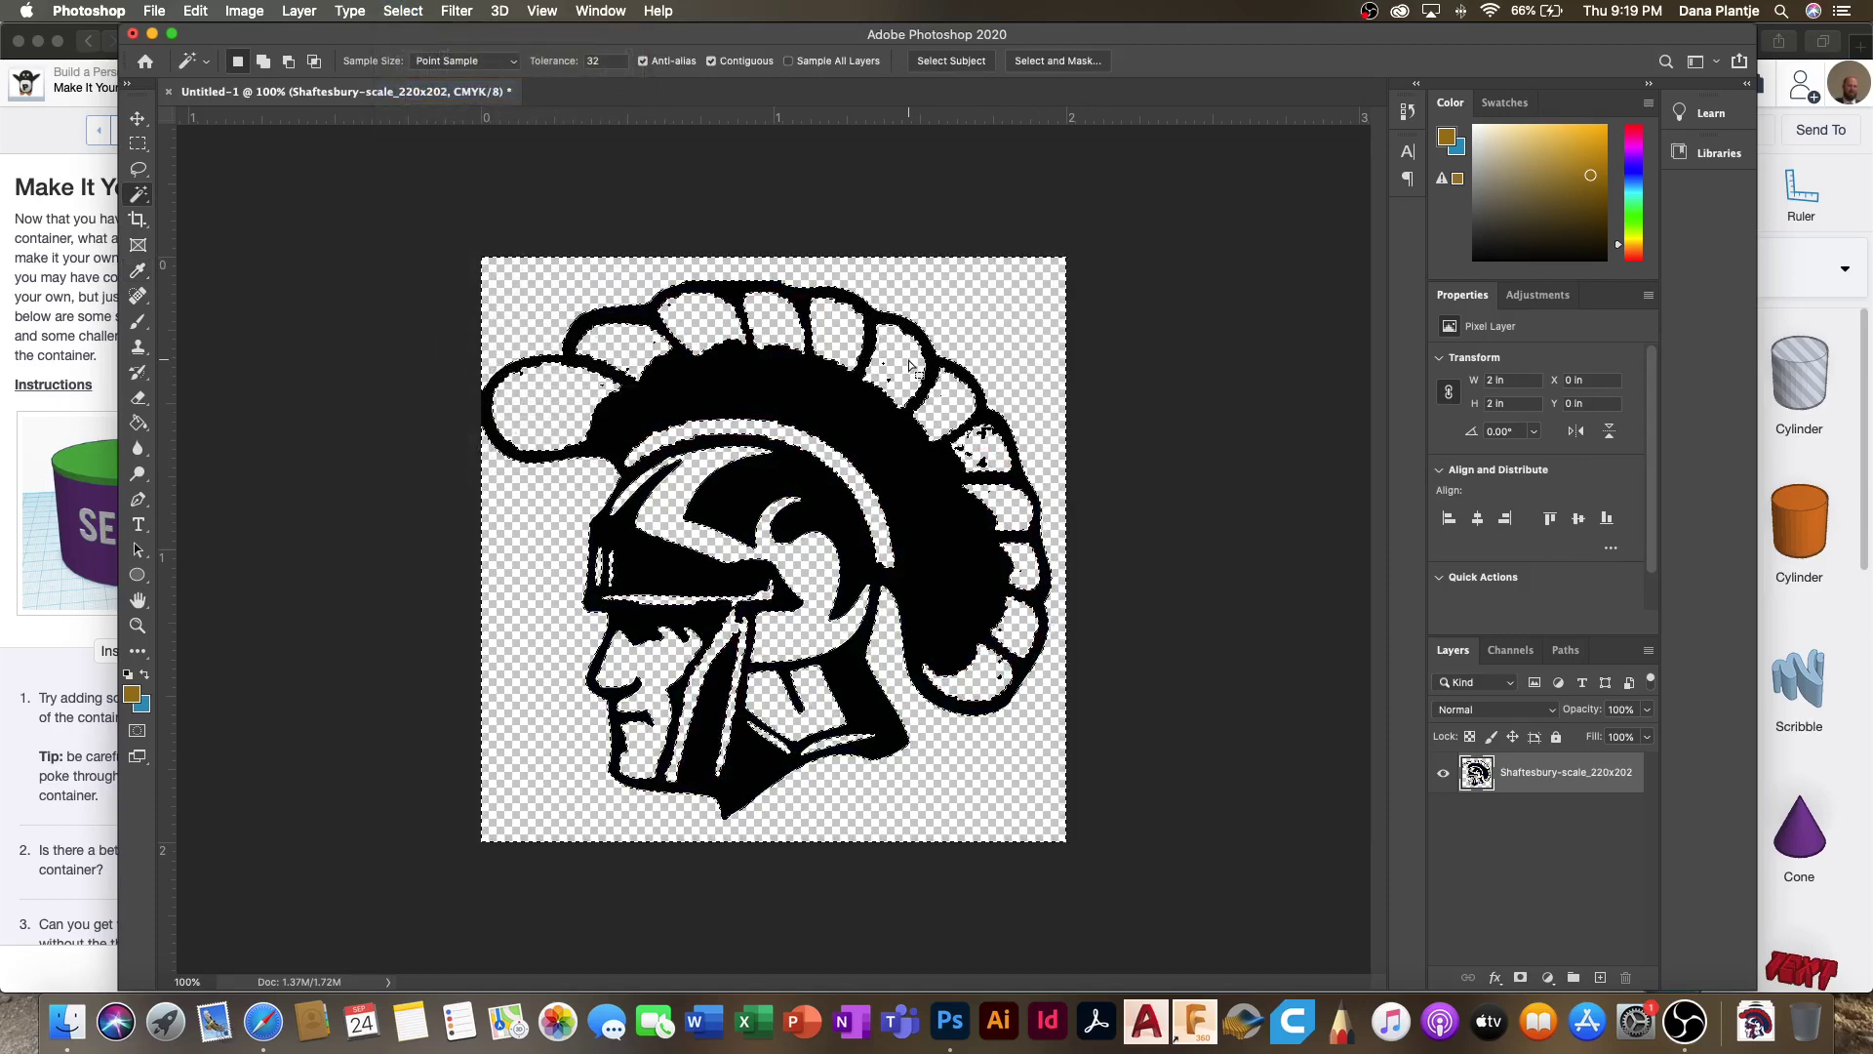
key("super+d")
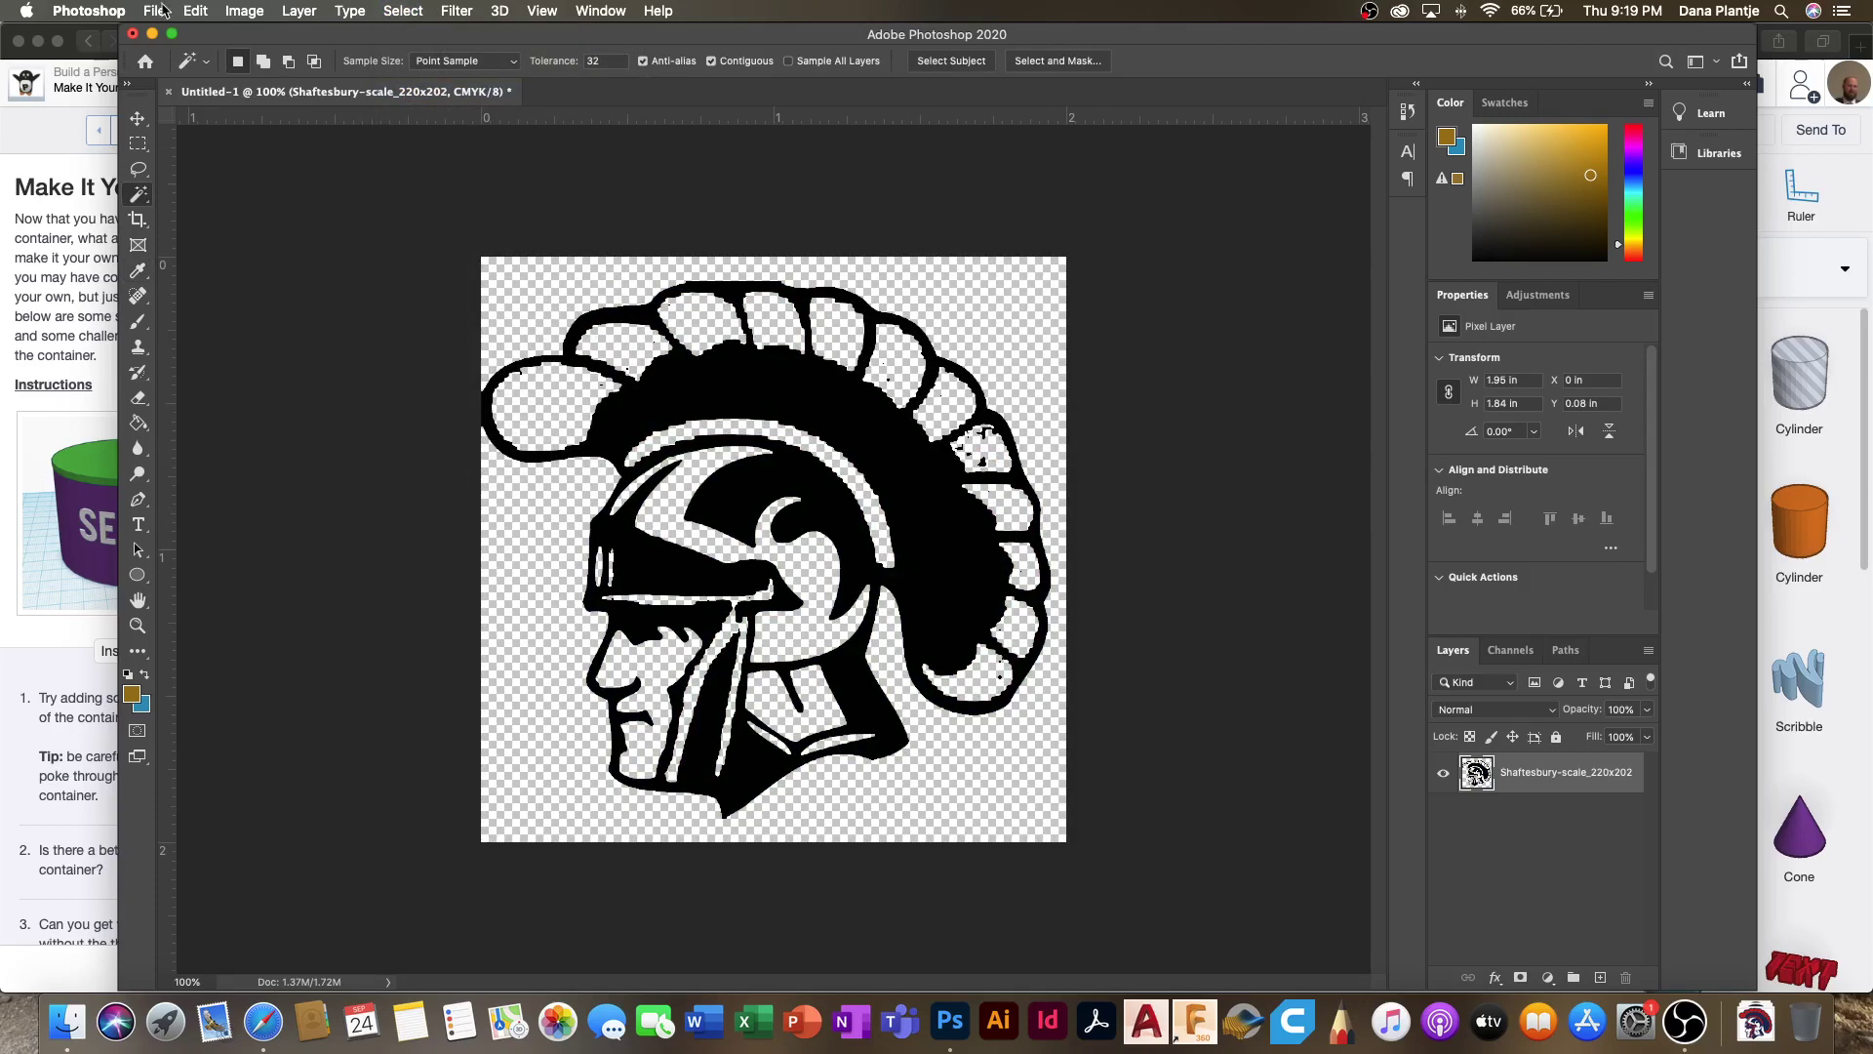
Step: Save the black logo to Downloads as a renamed JPEG copy at Maximum quality 12 with the Baseline ("Standard") format
left_click(167, 12)
left_click(175, 230)
left_click(941, 402)
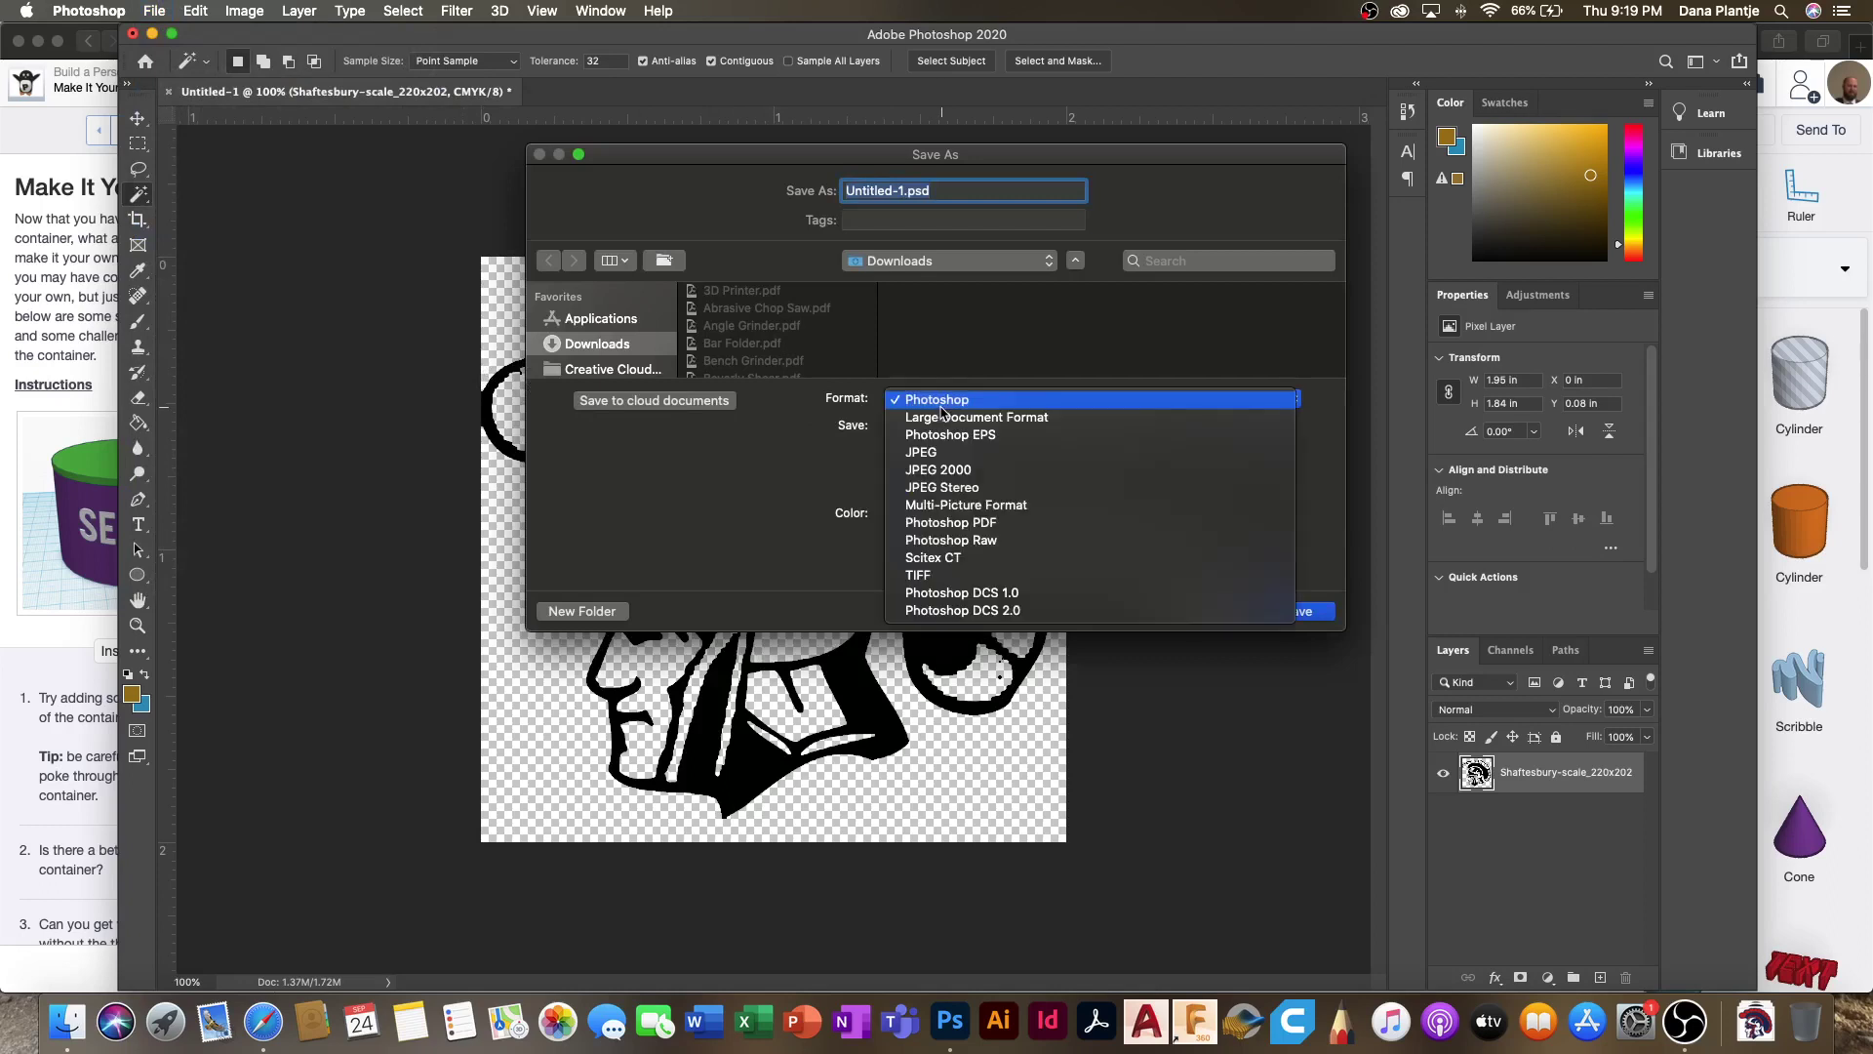
left_click(927, 452)
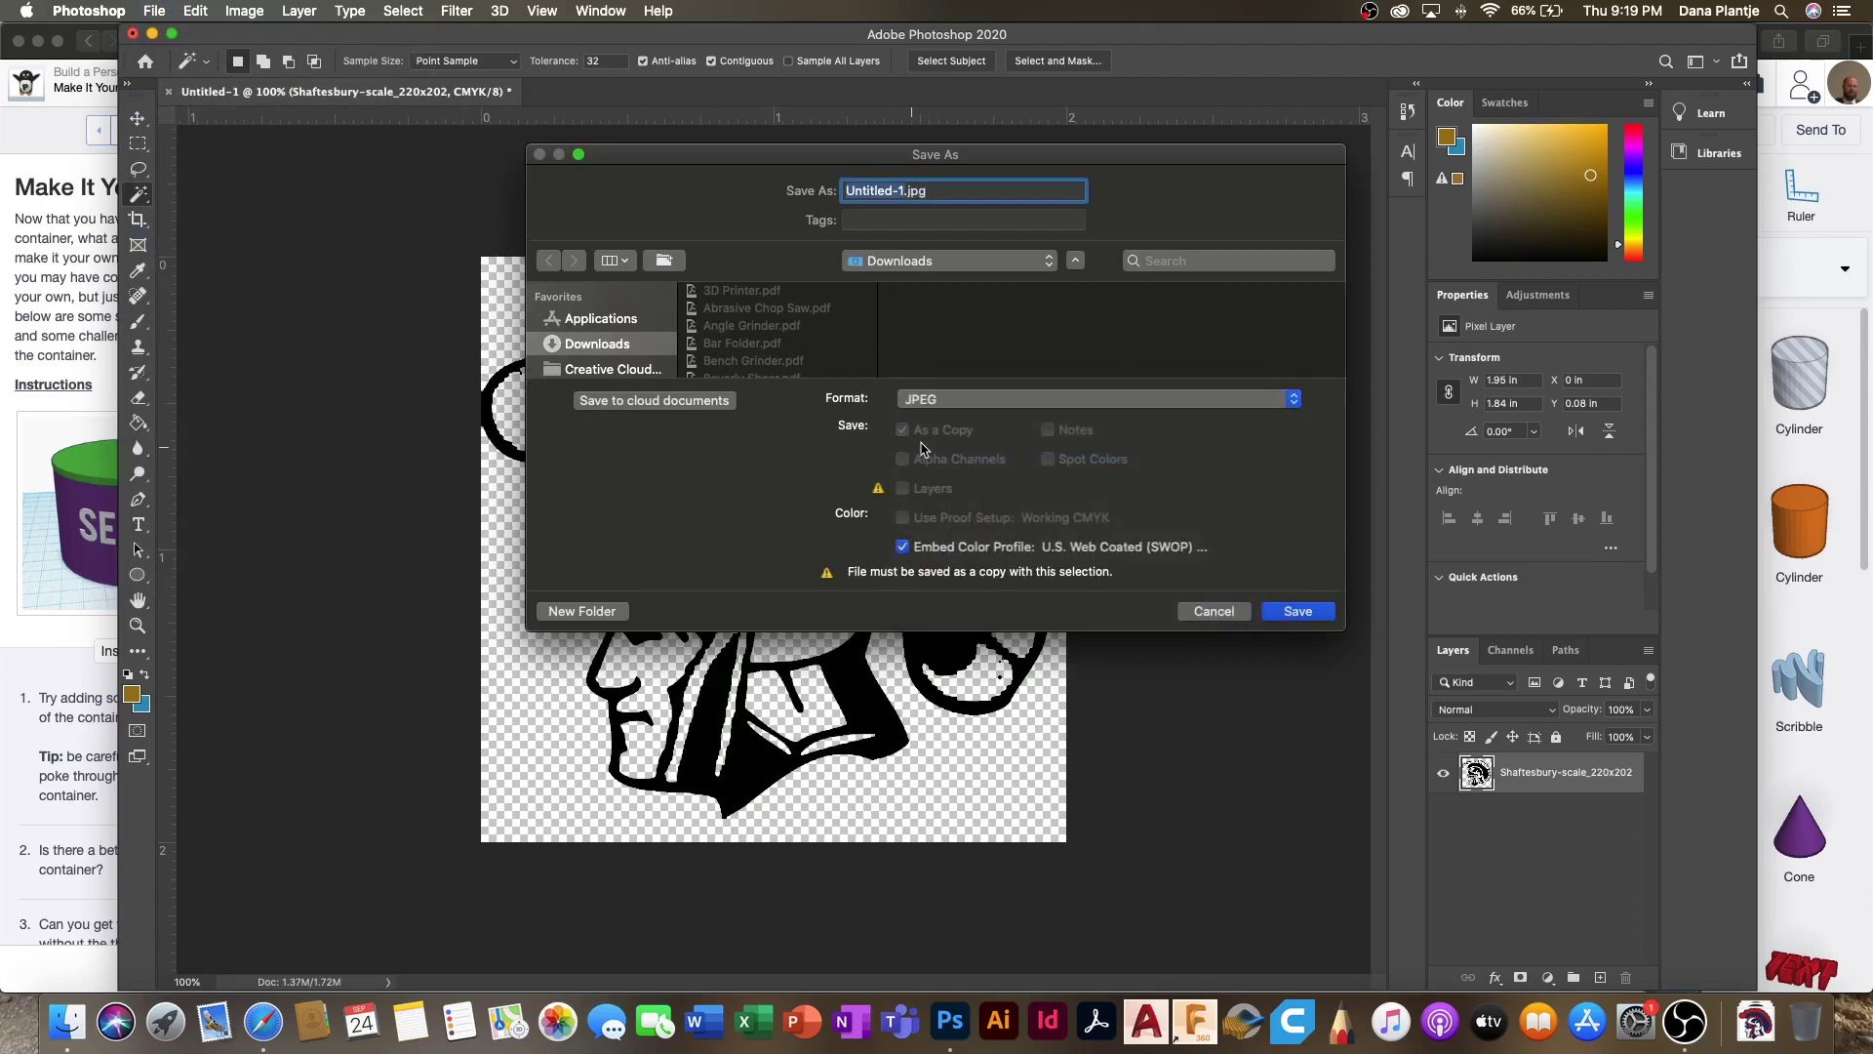
type("t")
left_click(1298, 611)
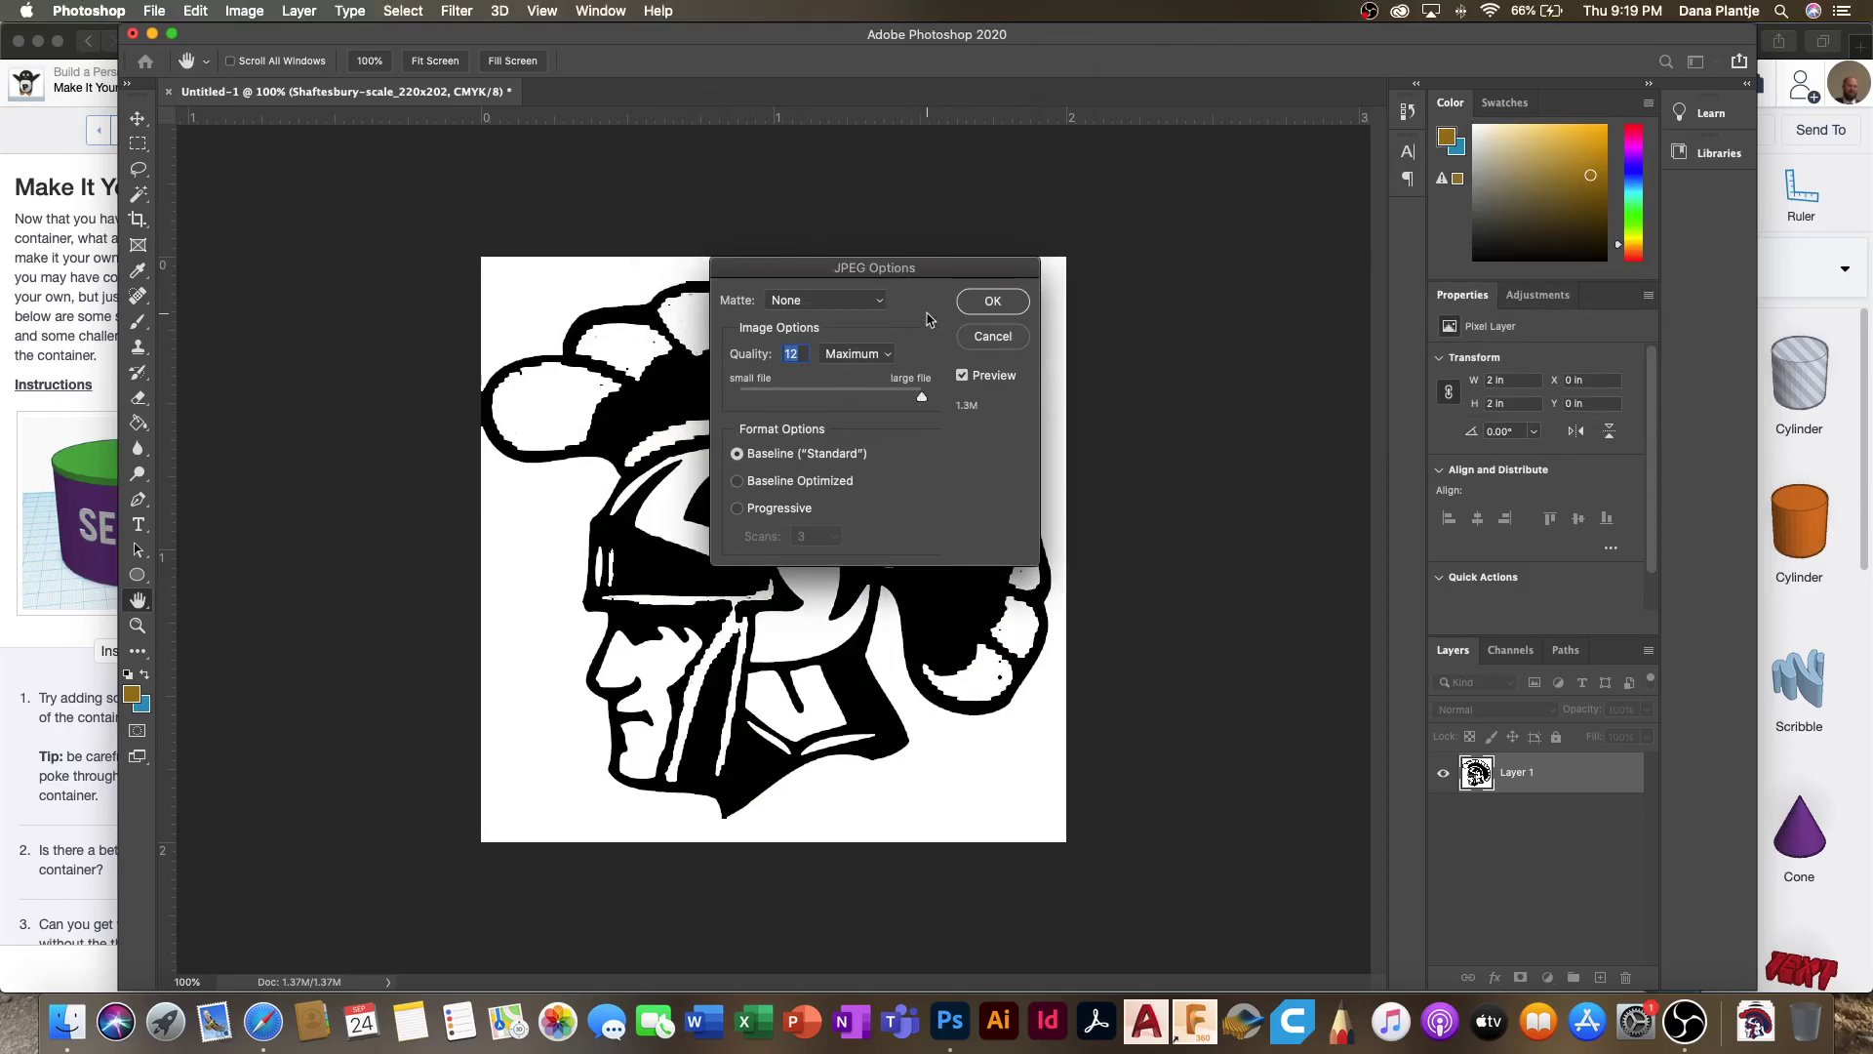
left_click(985, 300)
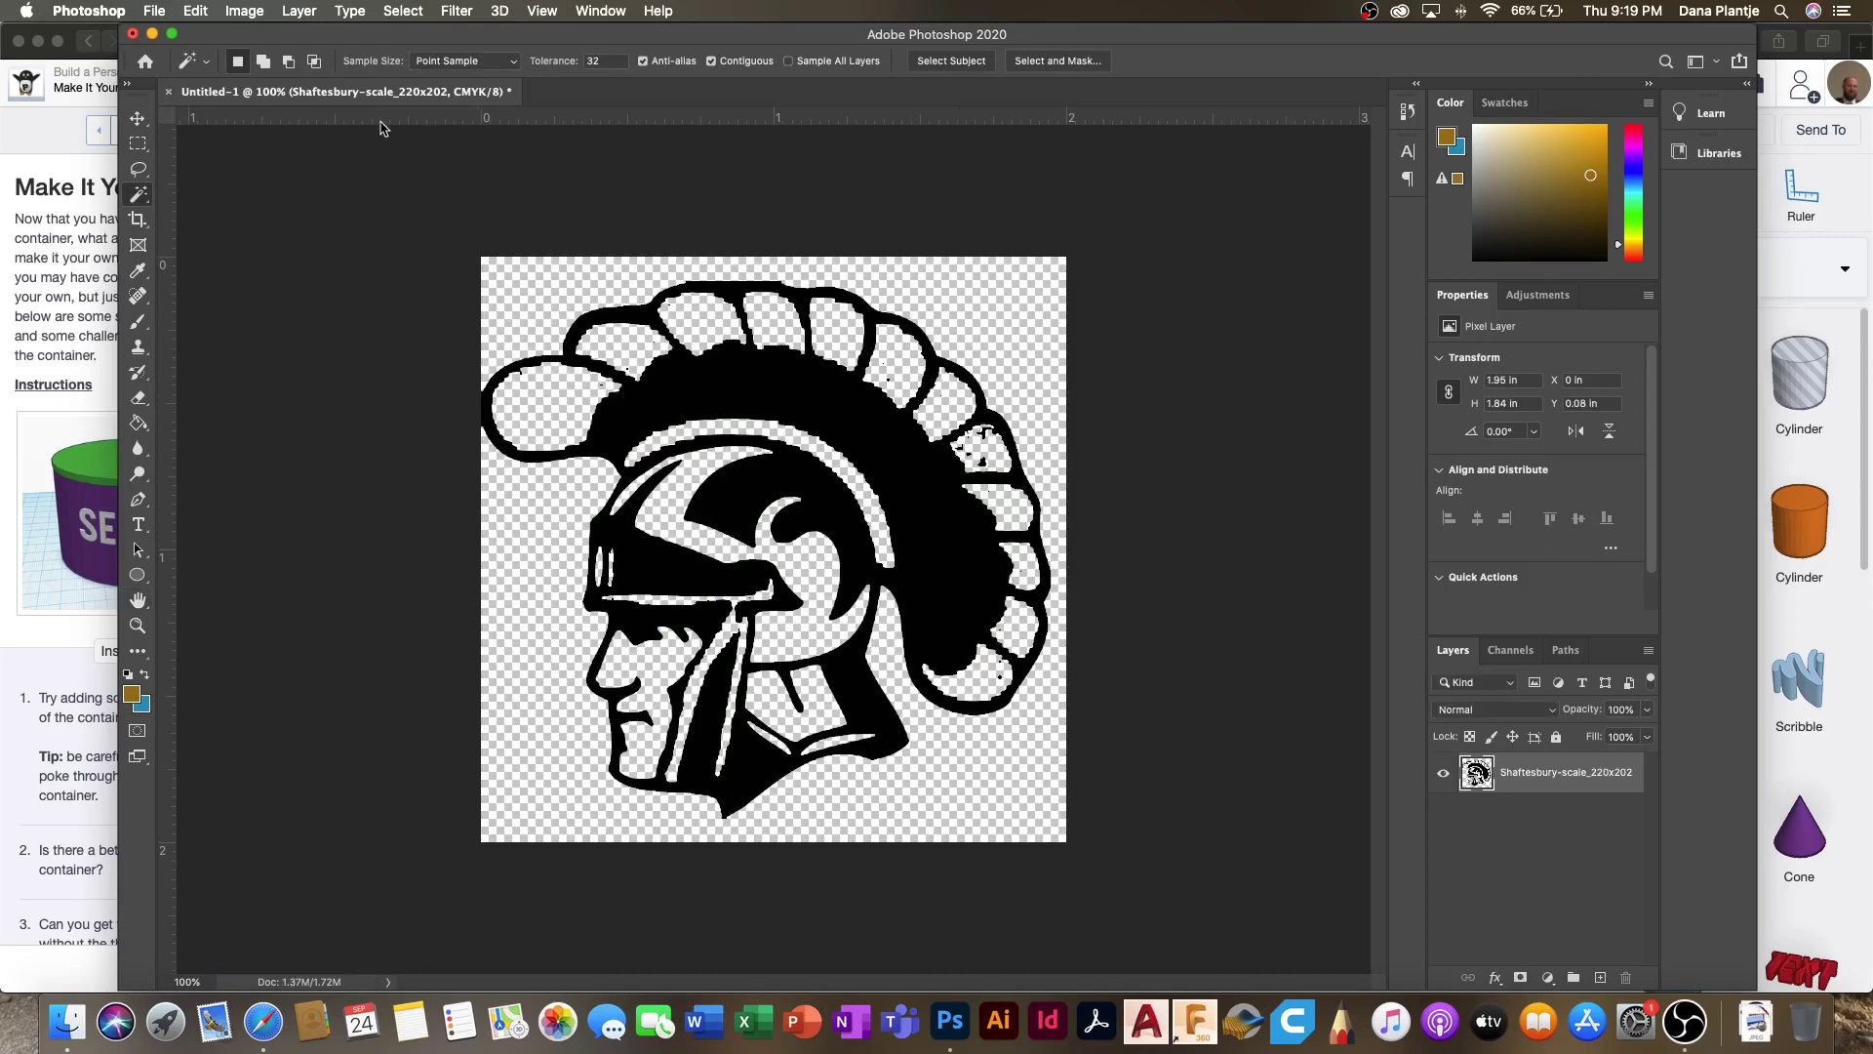
Step: Quit Photoshop and open a new Safari tab beside the Tinkercad design
left_click(115, 11)
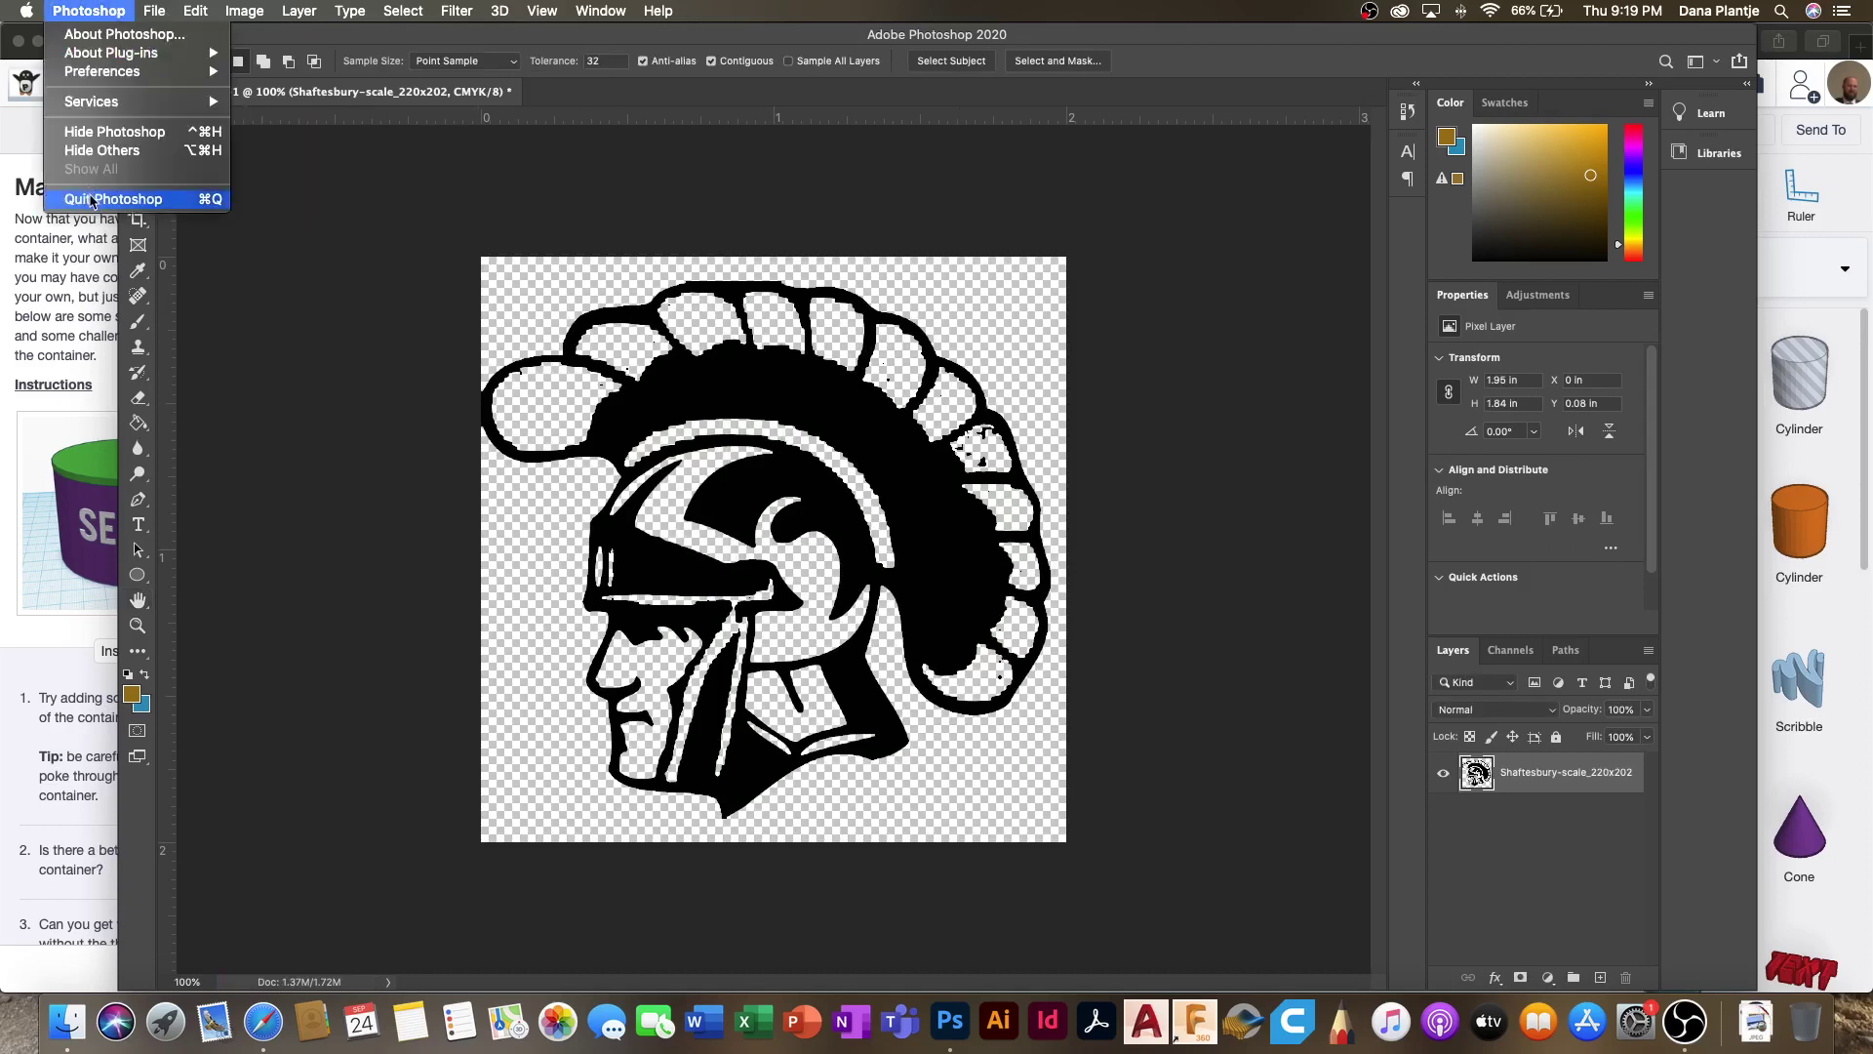
left_click(88, 200)
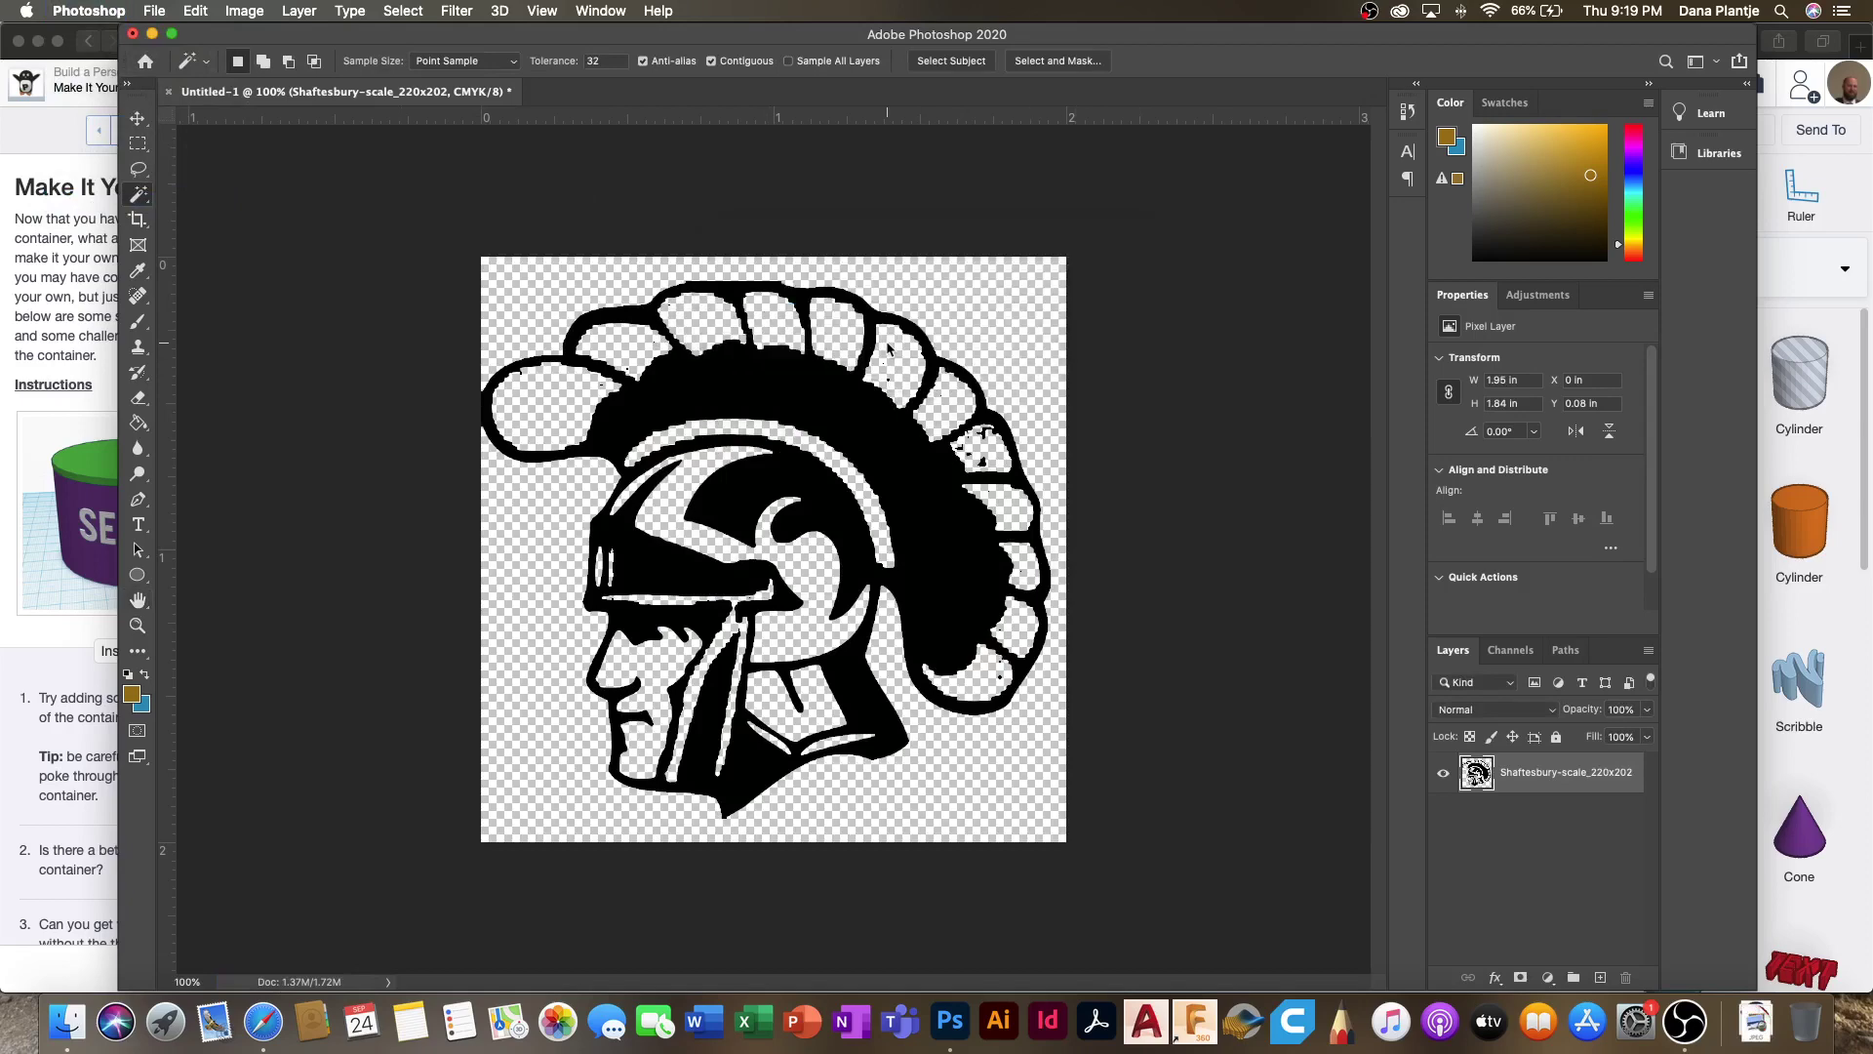
key("super+Tab")
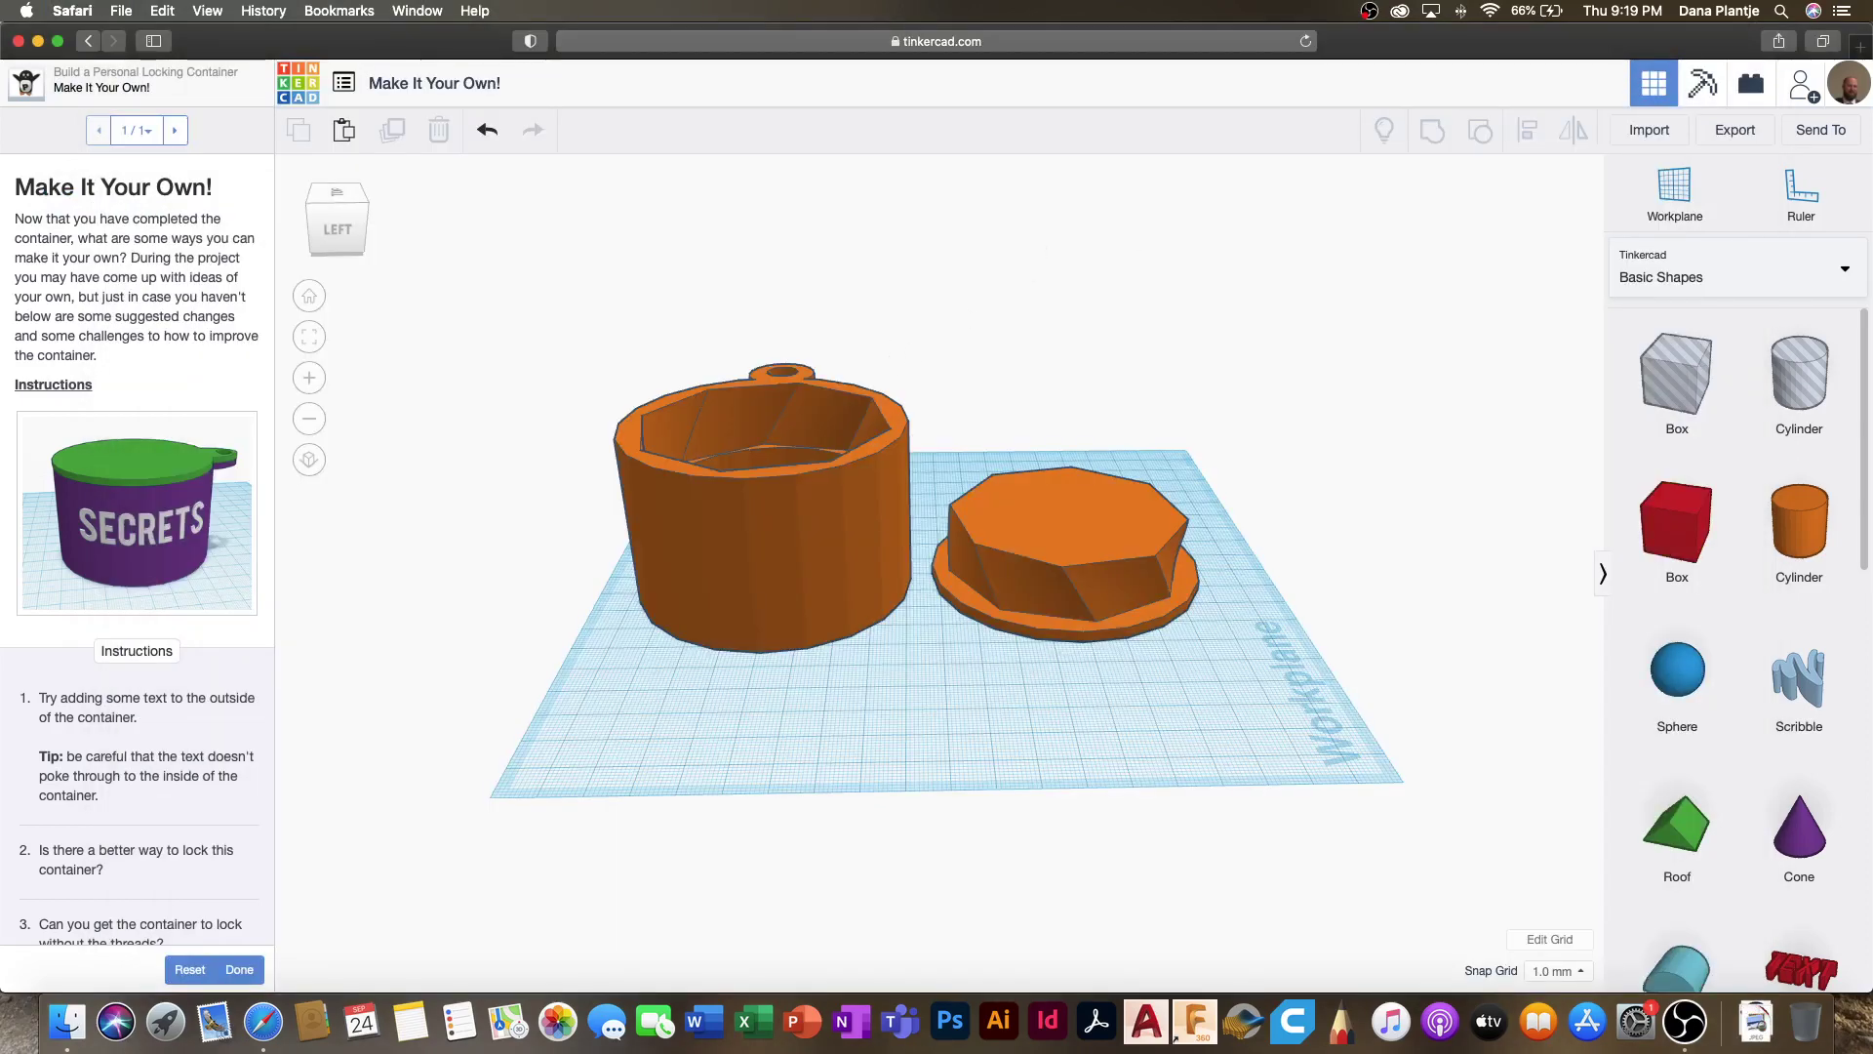
left_click(1860, 47)
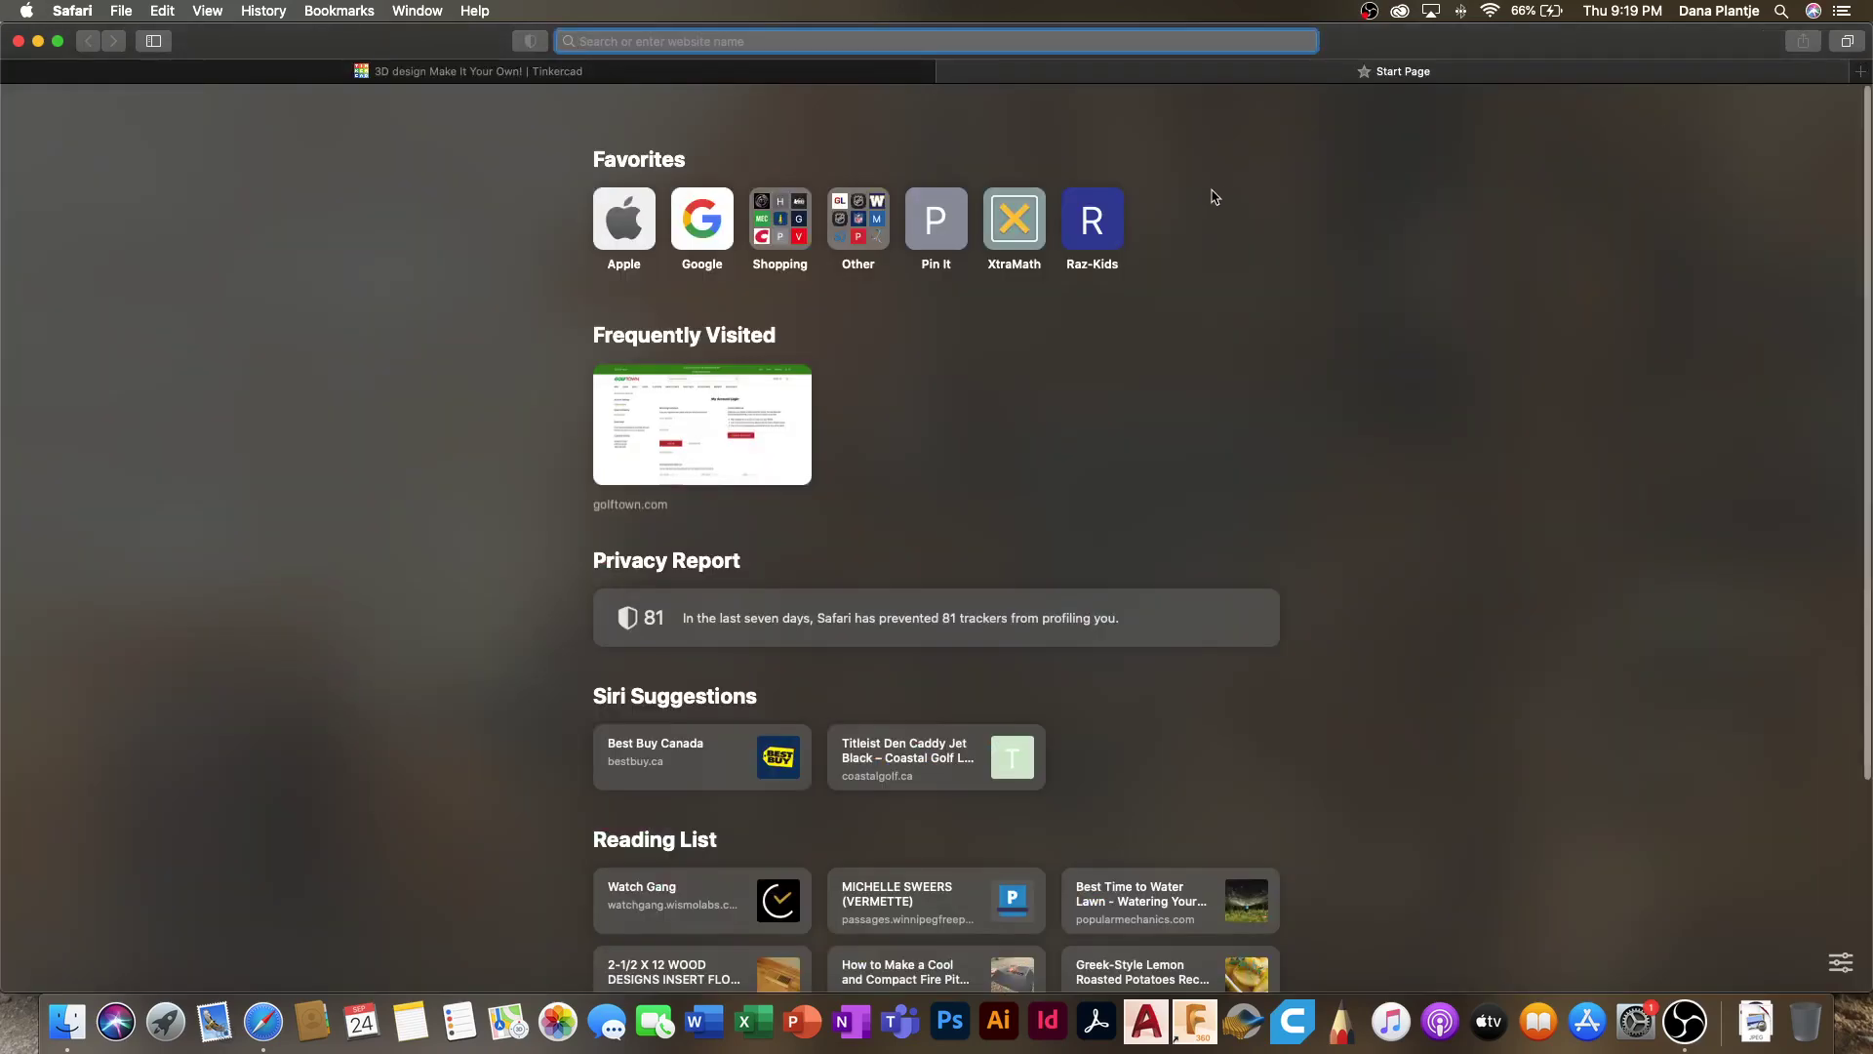
Step: Go to online-convert.com and open its image converter with SVG as the target format
type("online")
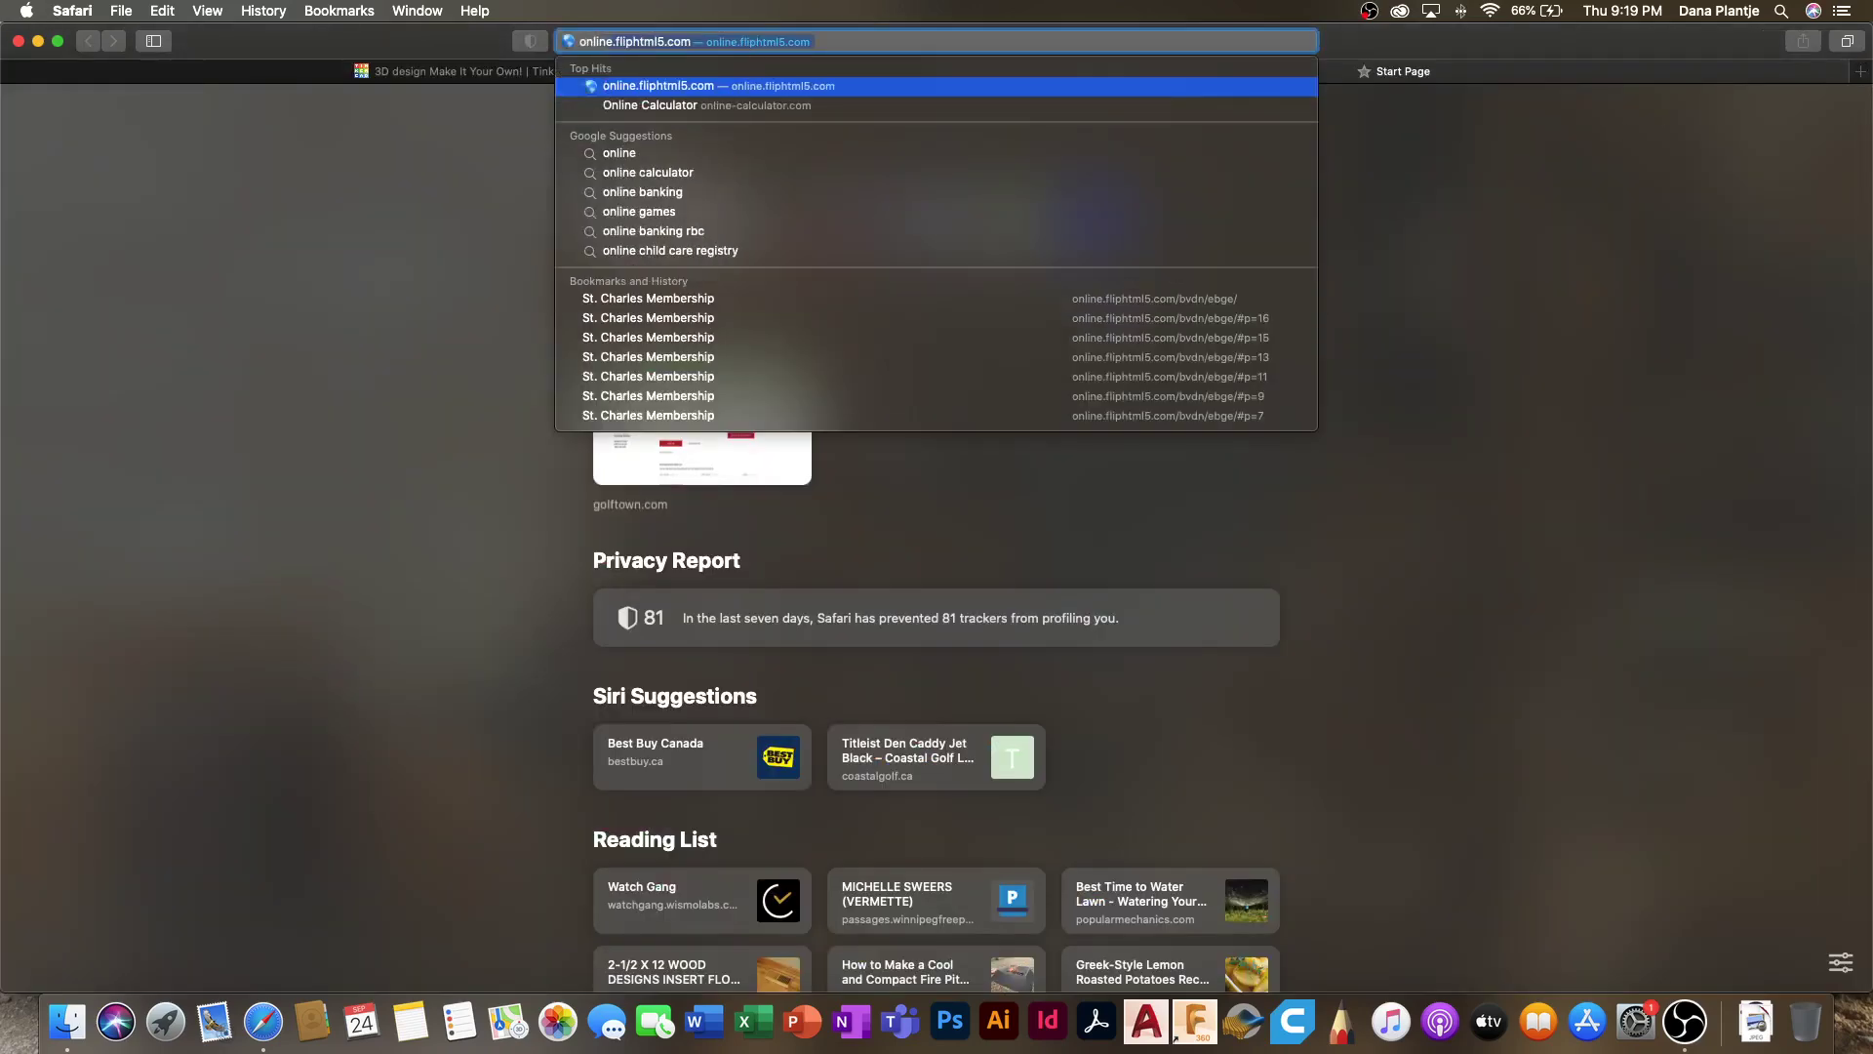
type("-convert.c")
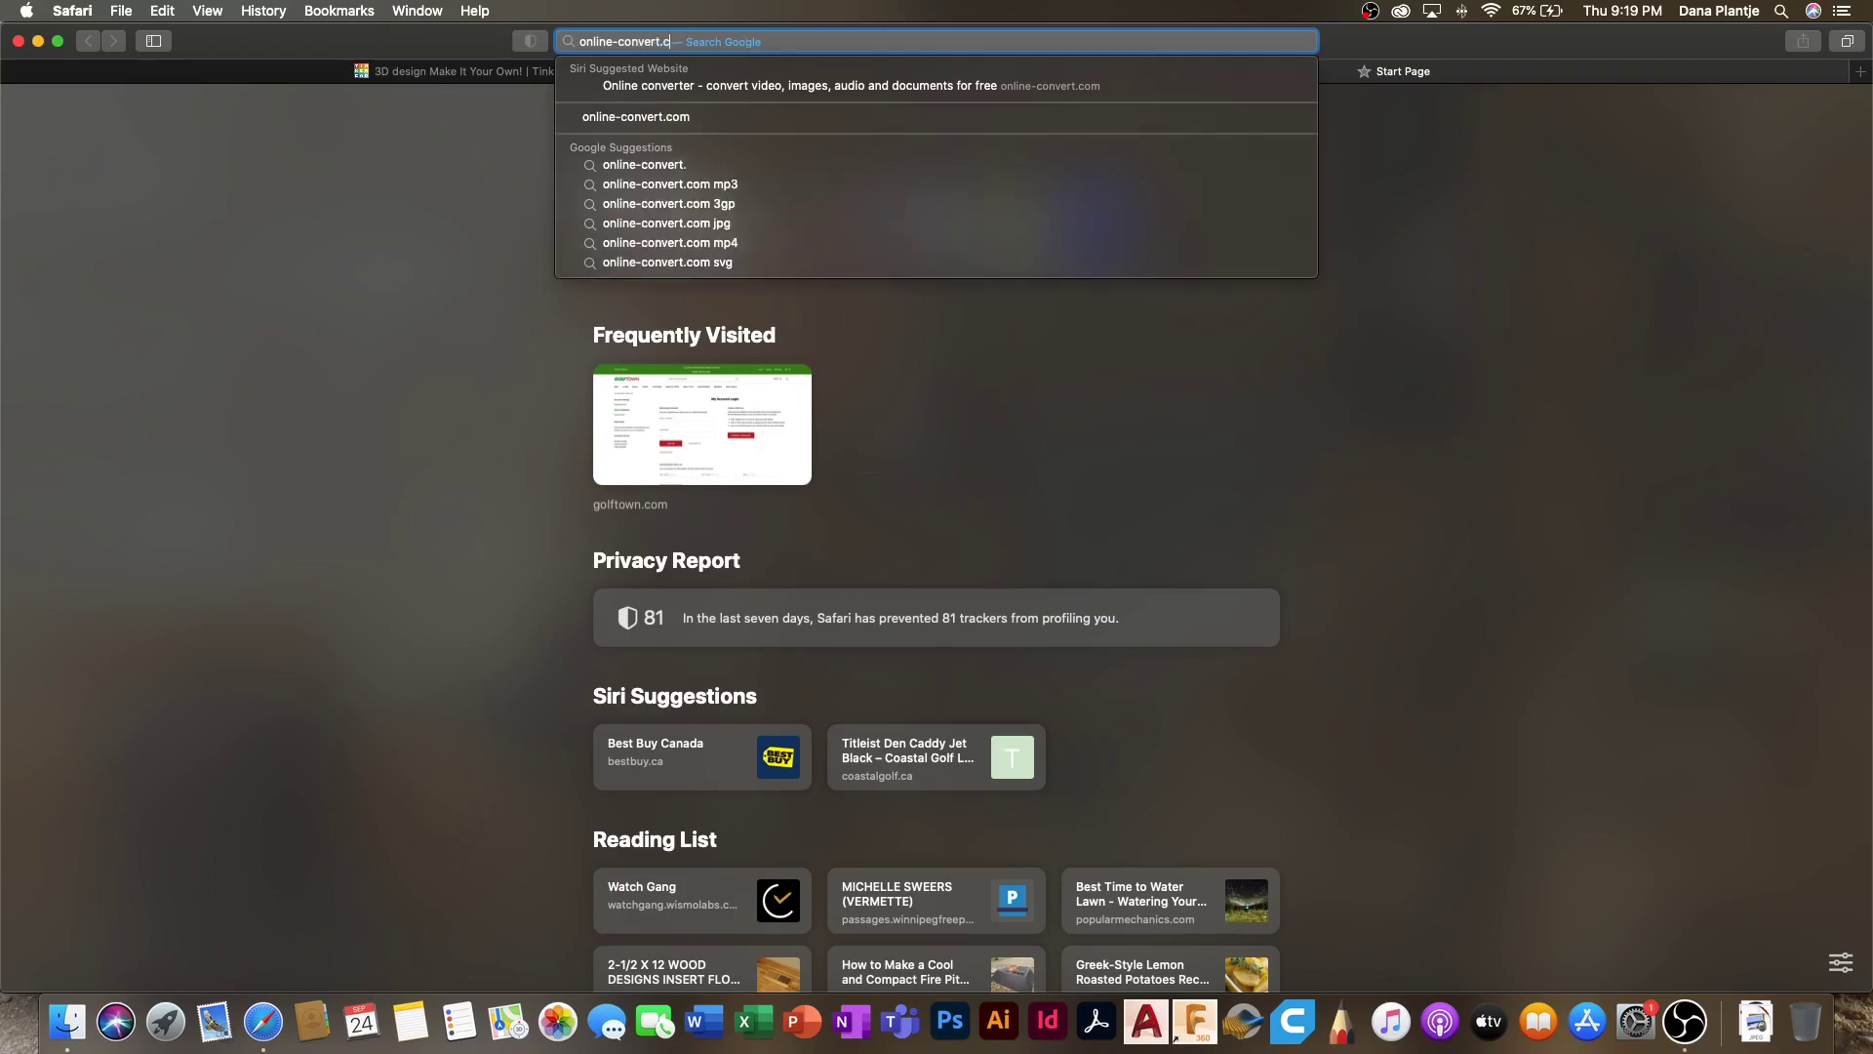
type("om")
key("Return")
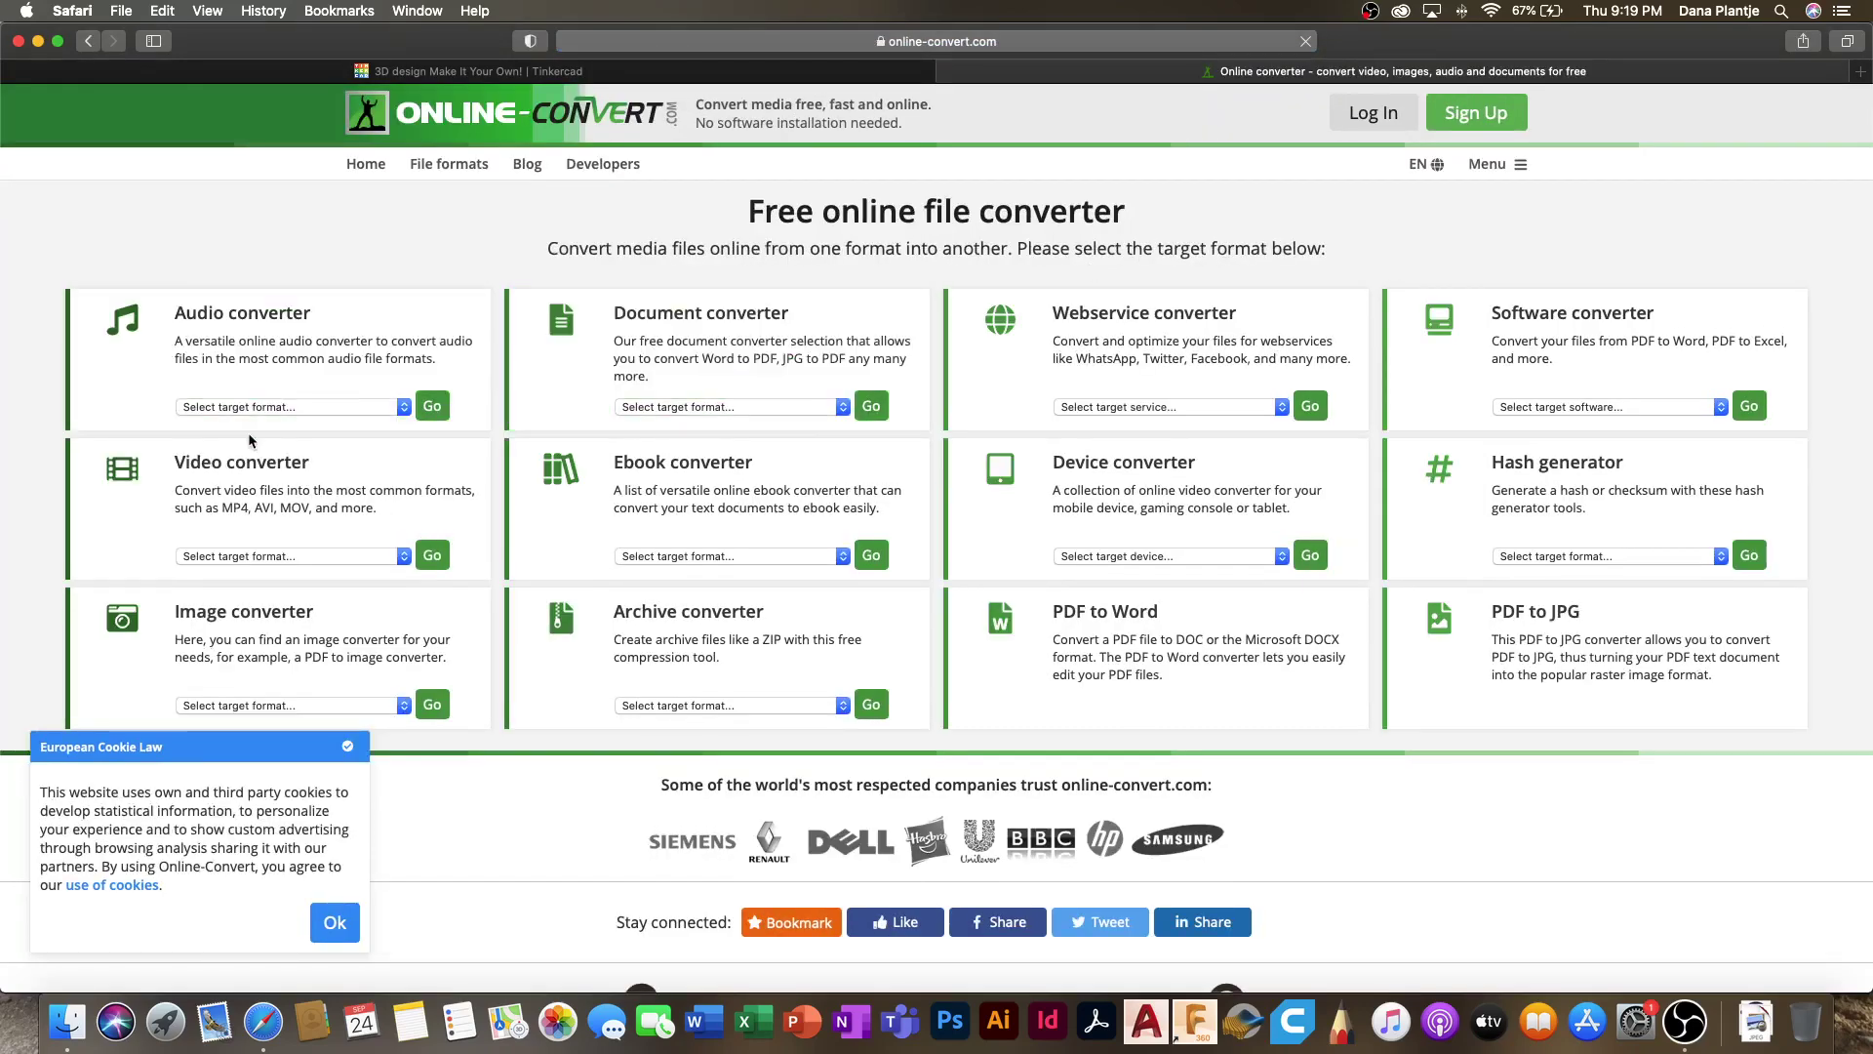
left_click(299, 707)
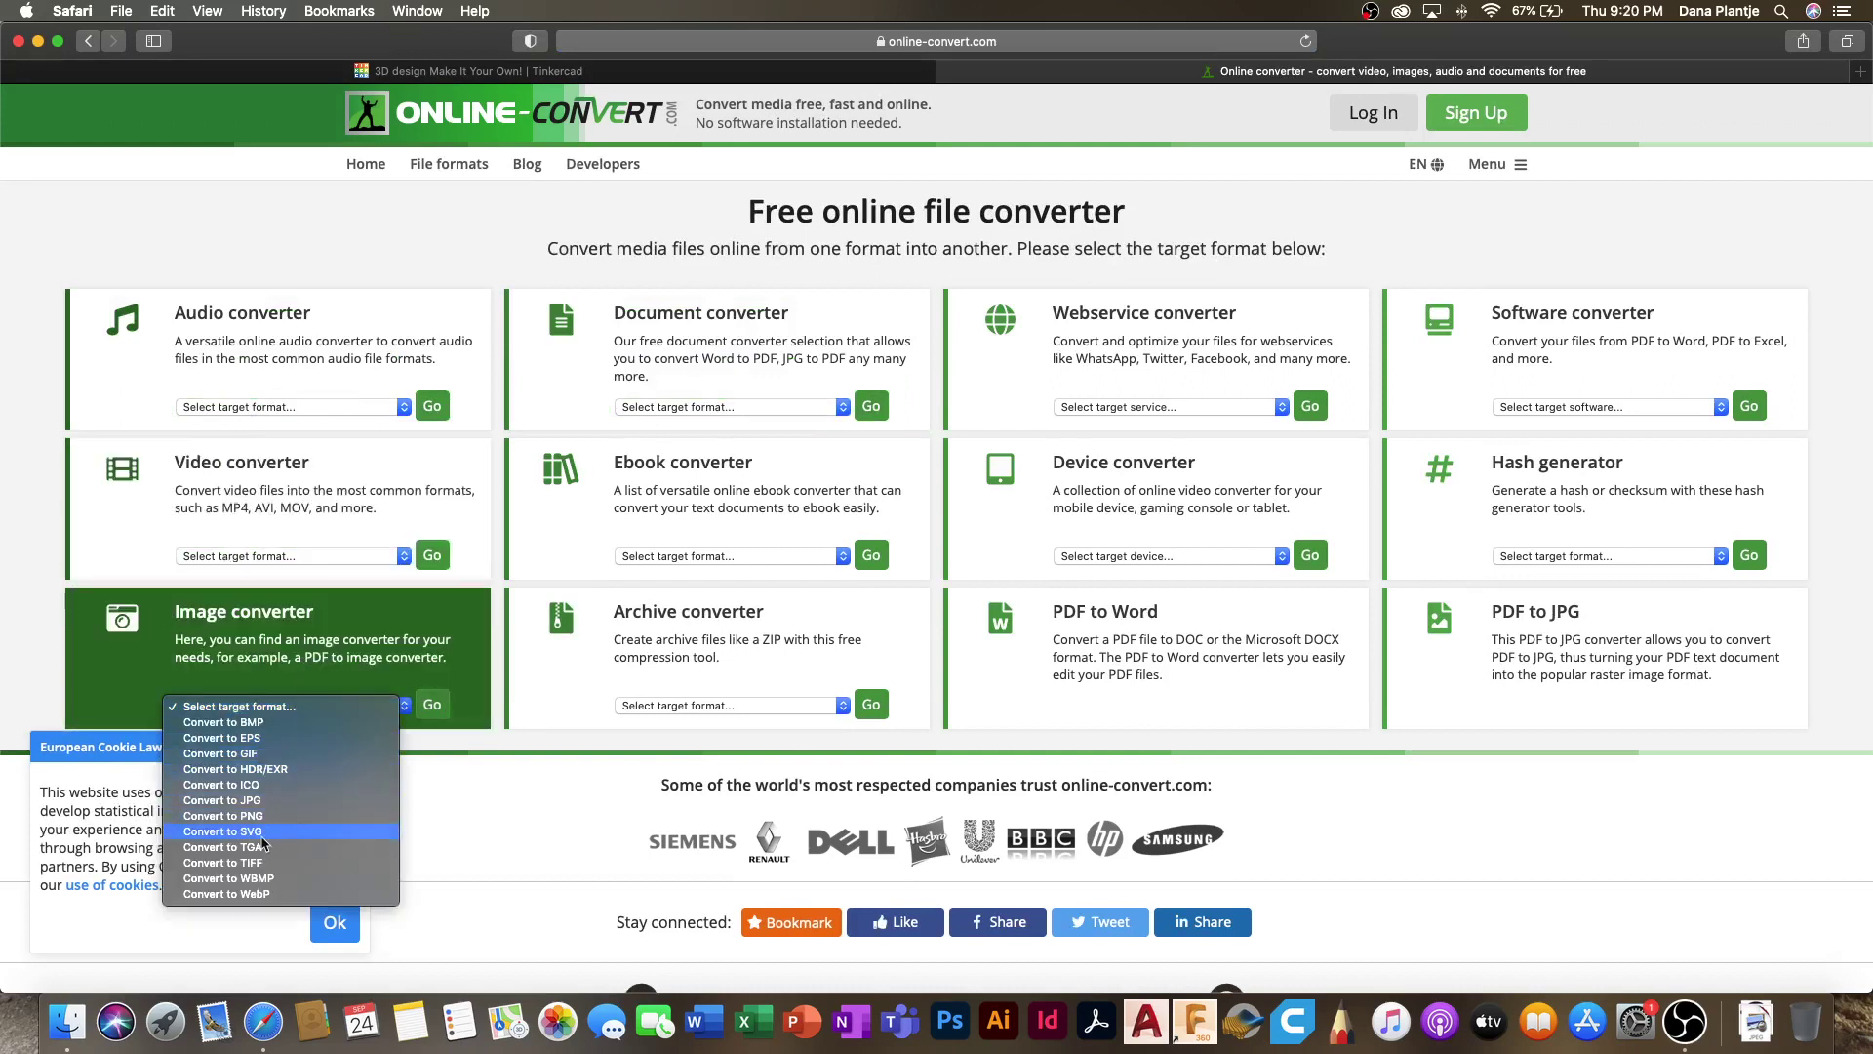
left_click(248, 832)
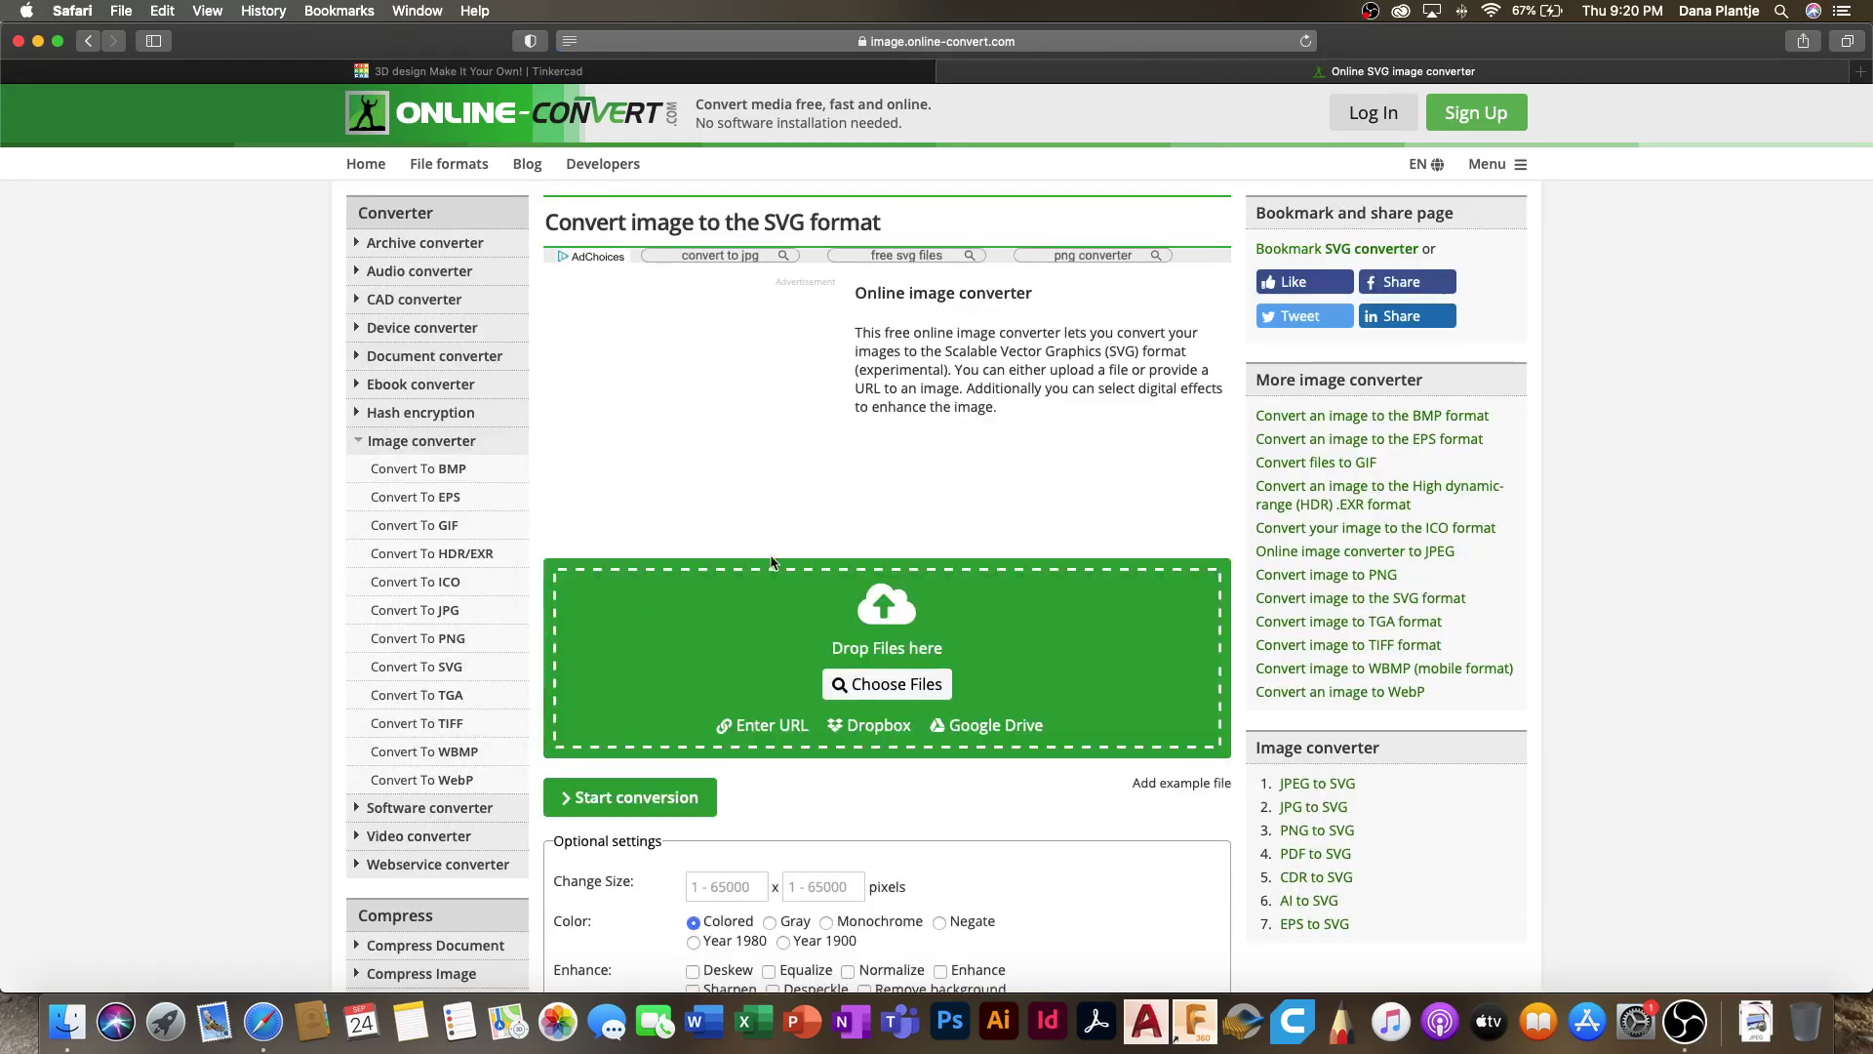
Step: Upload titan bw.jpg from Downloads and convert it to SVG with the default settings
left_click(881, 686)
scroll(754, 303, "down", 5)
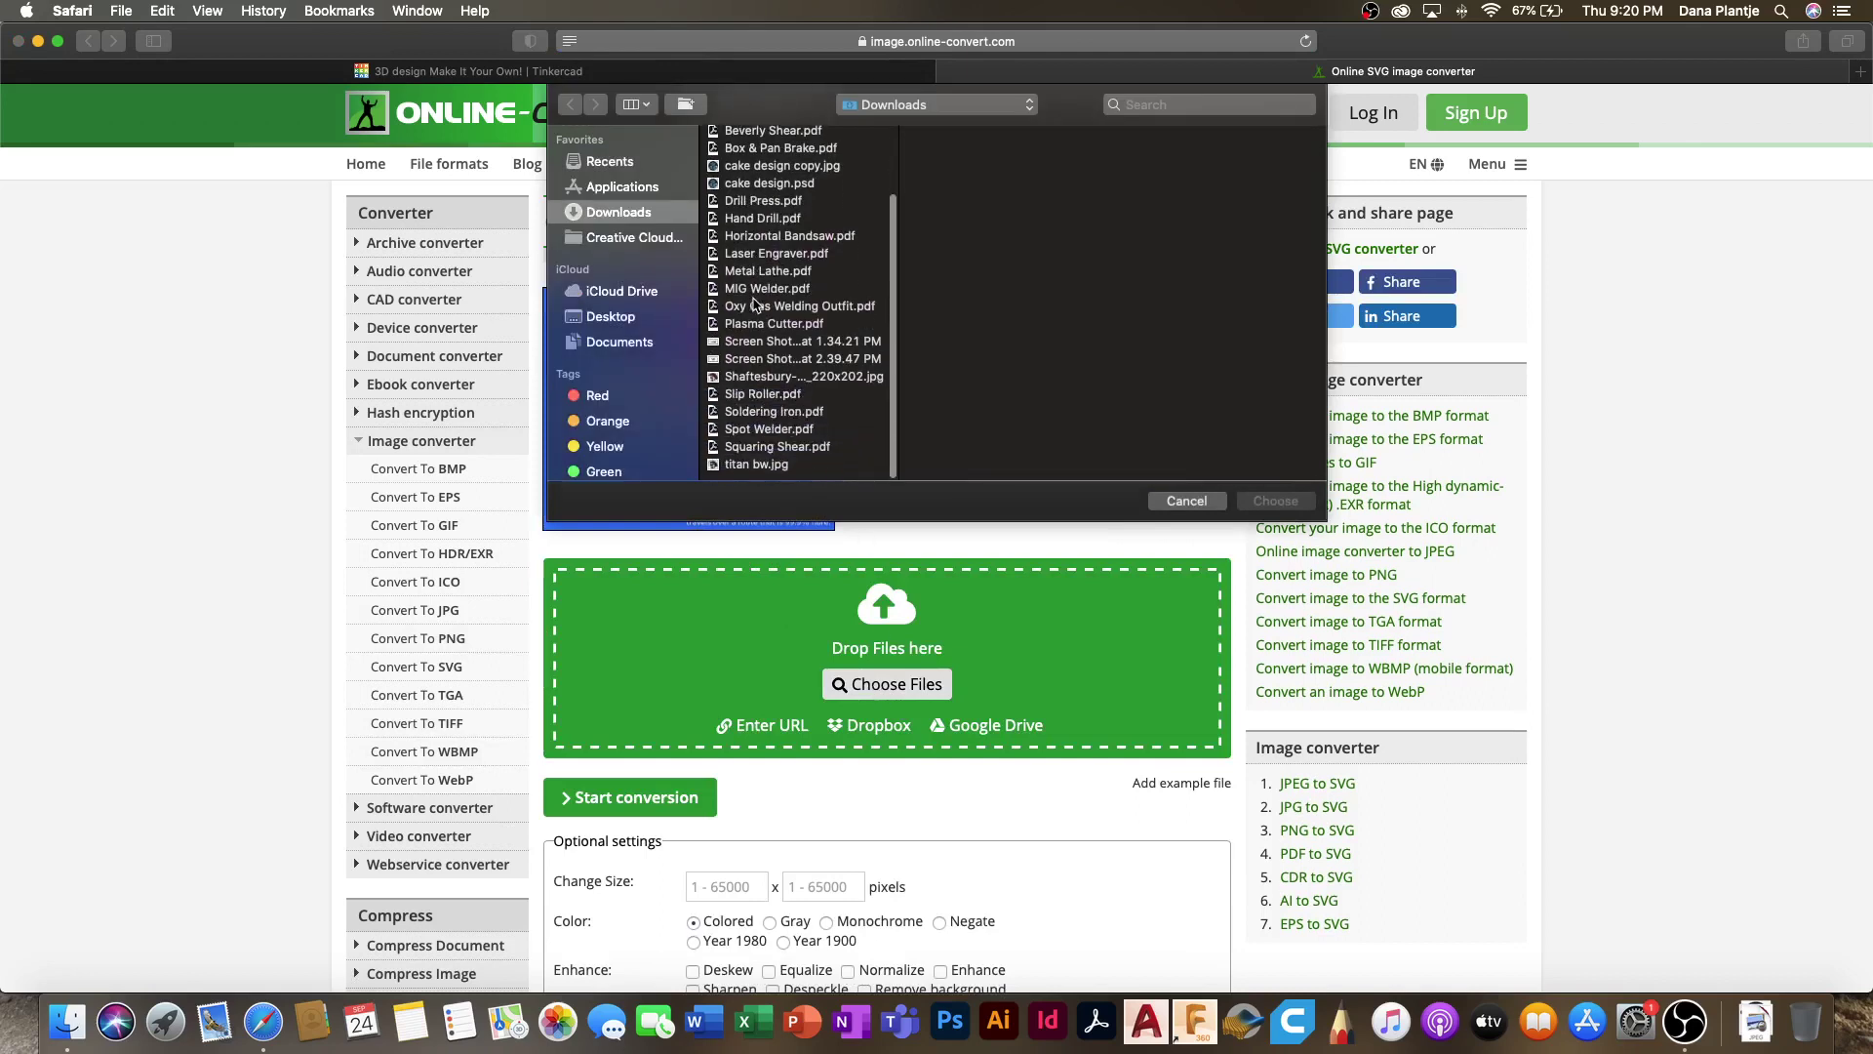
left_click(749, 472)
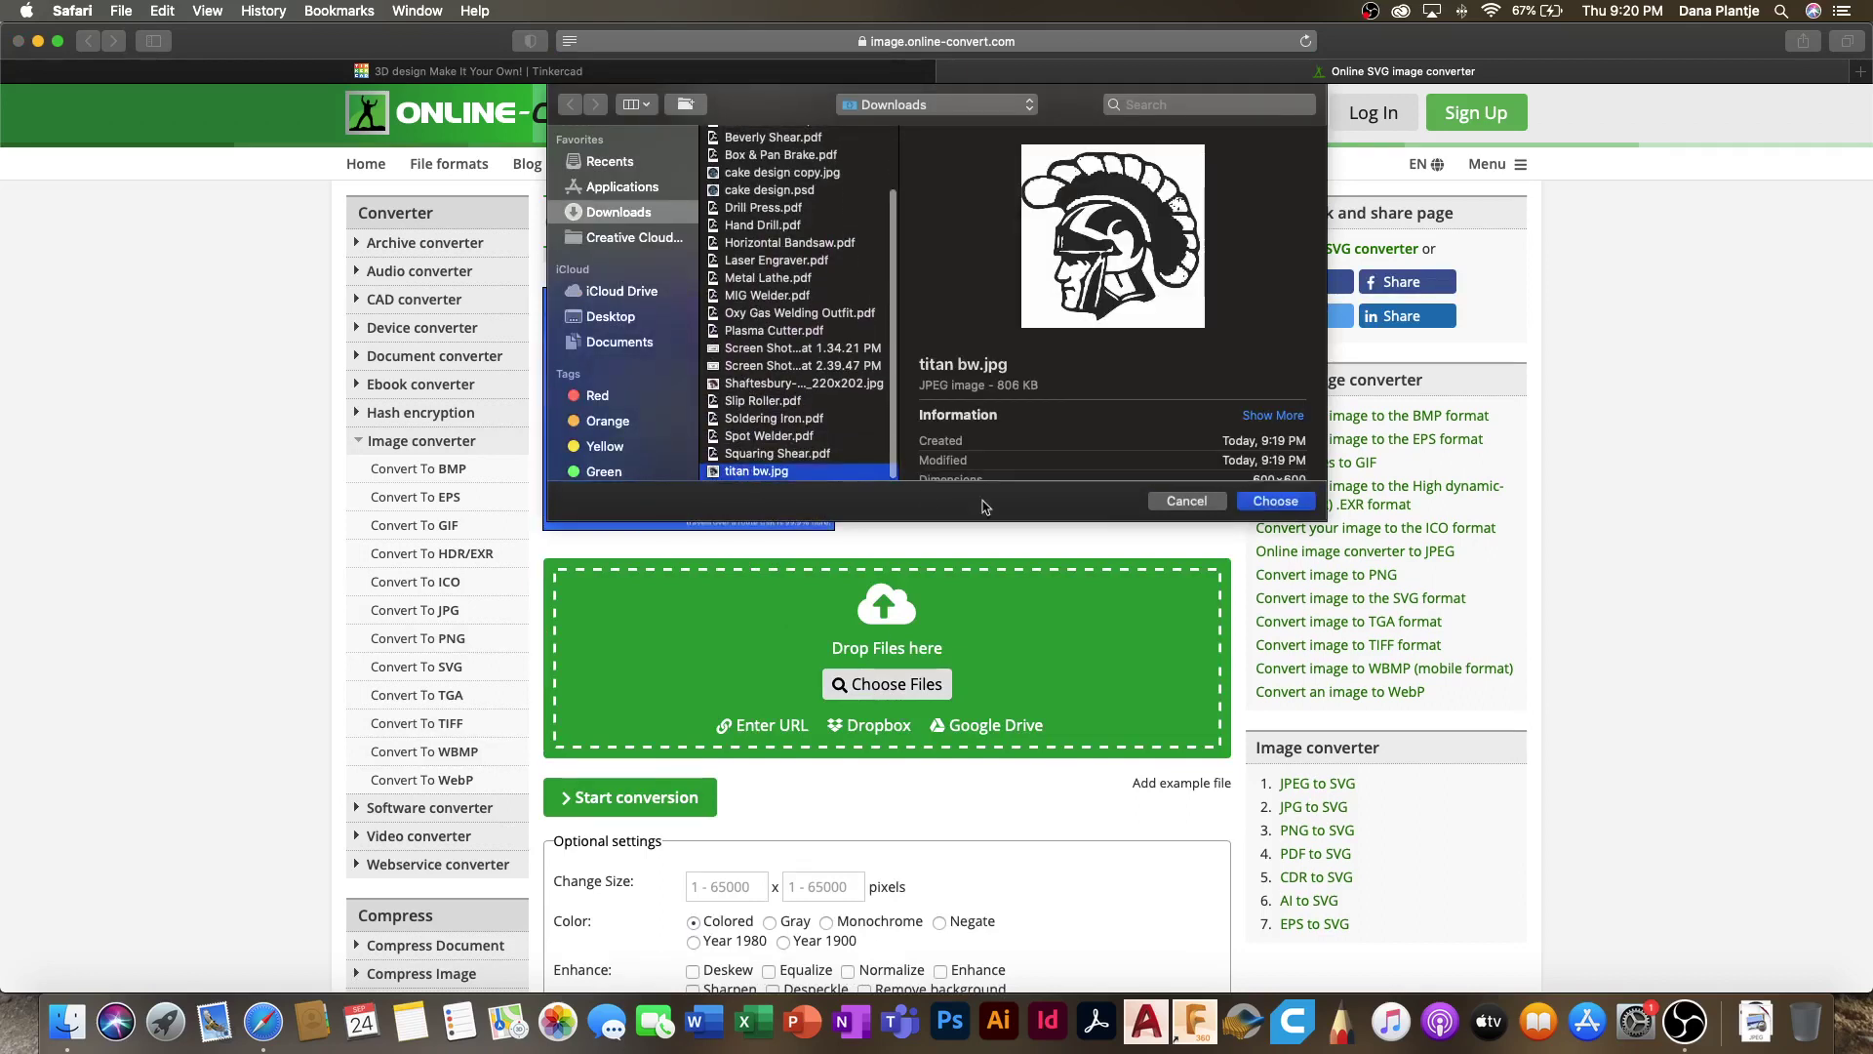
left_click(1275, 500)
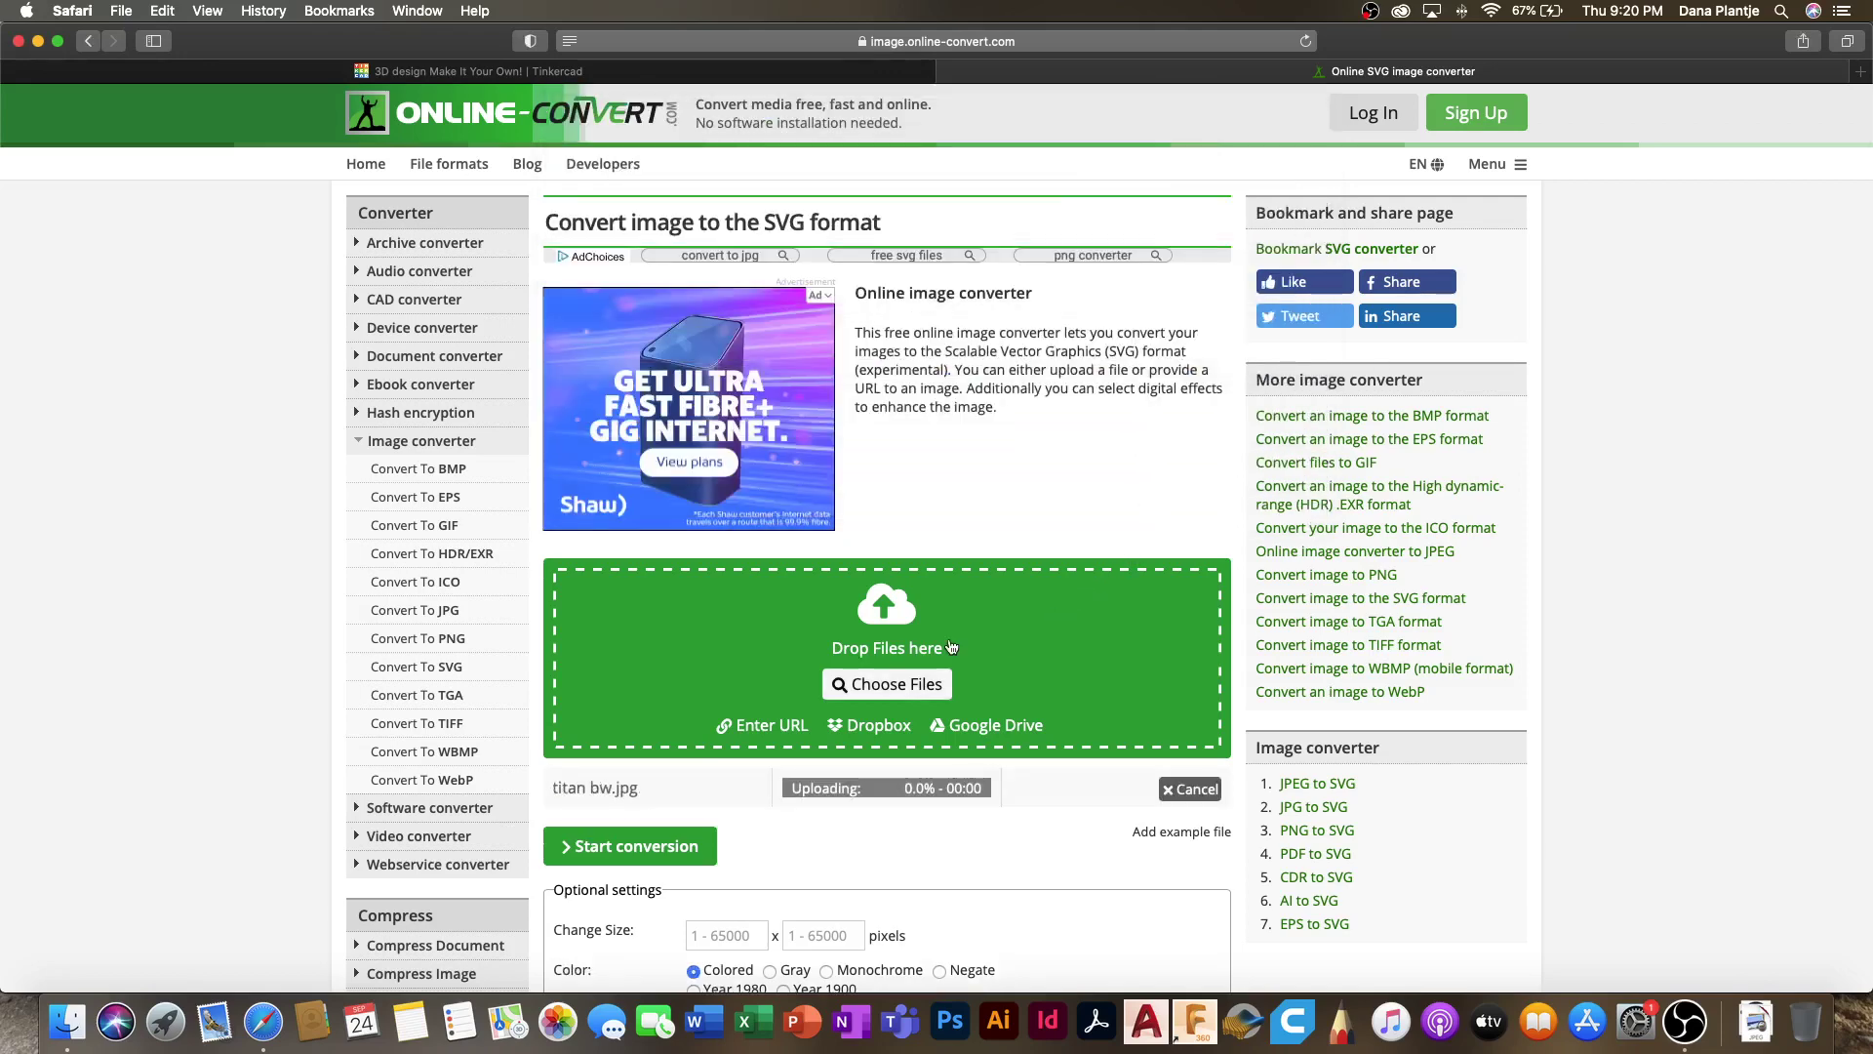
scroll(601, 572, "down", 5)
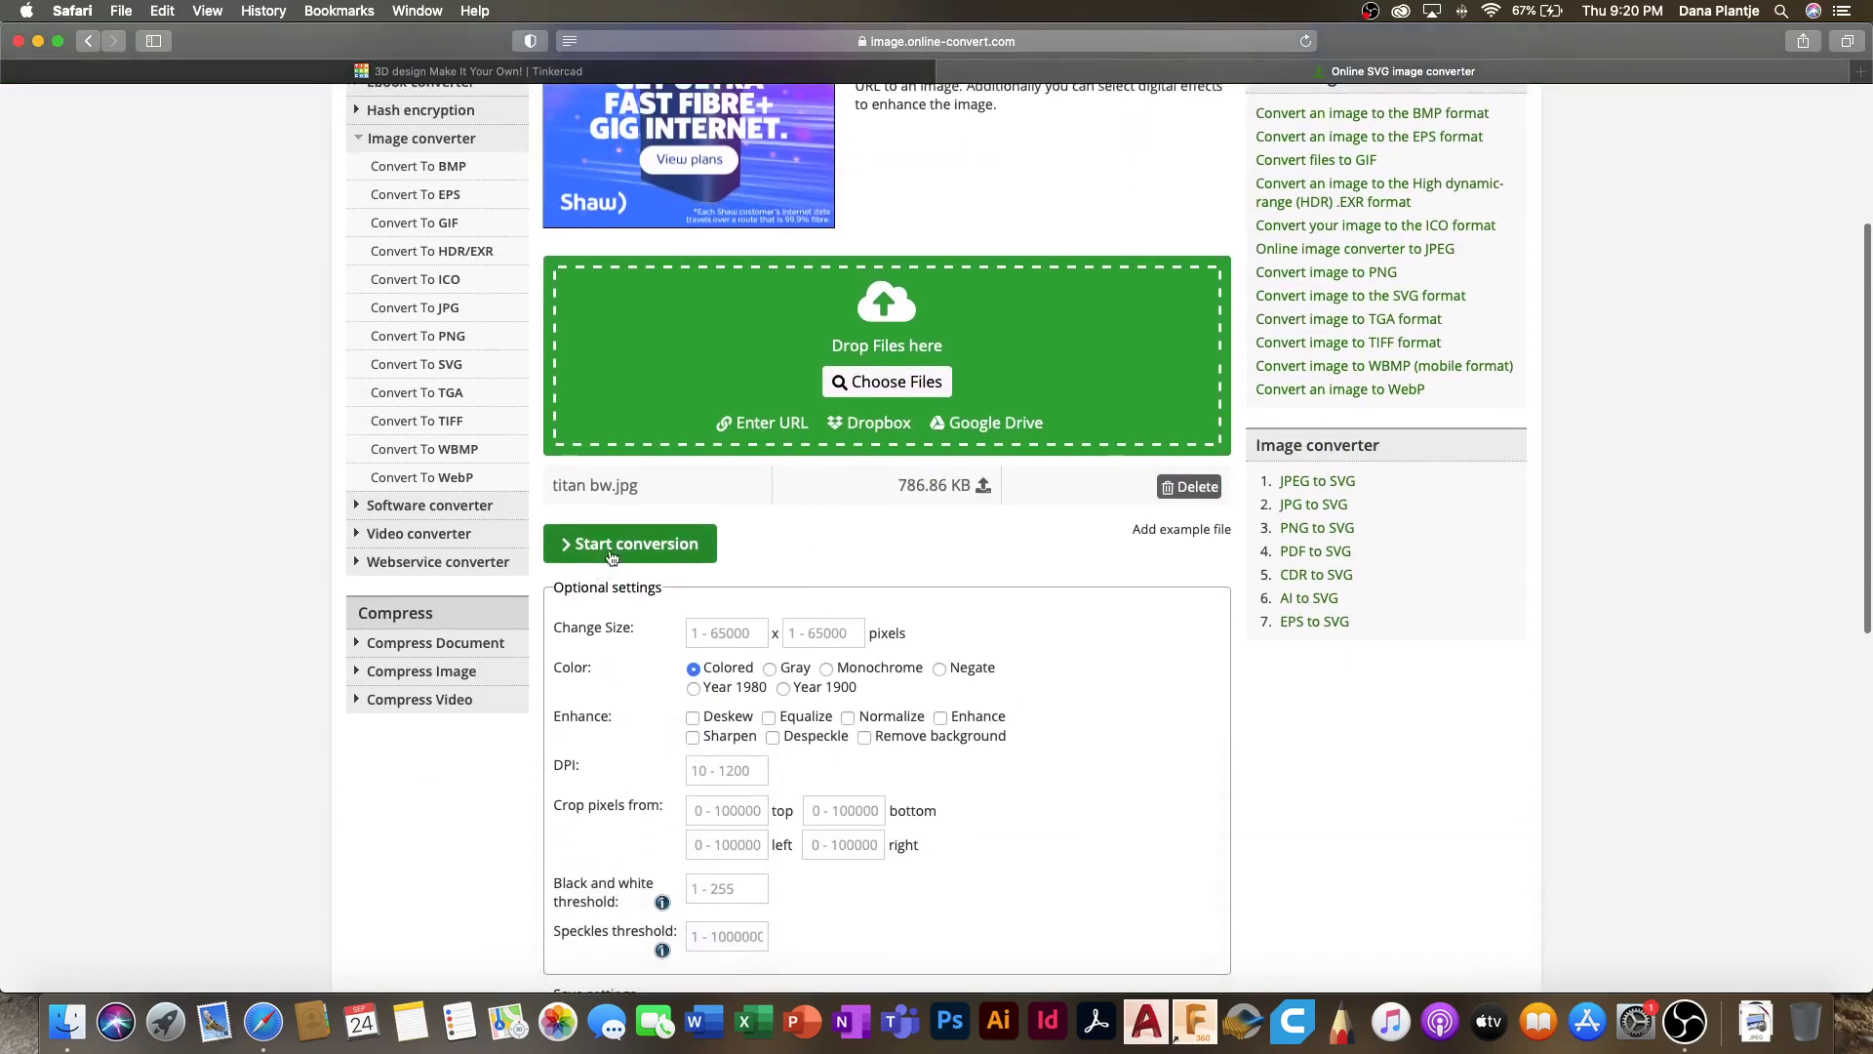
left_click(584, 544)
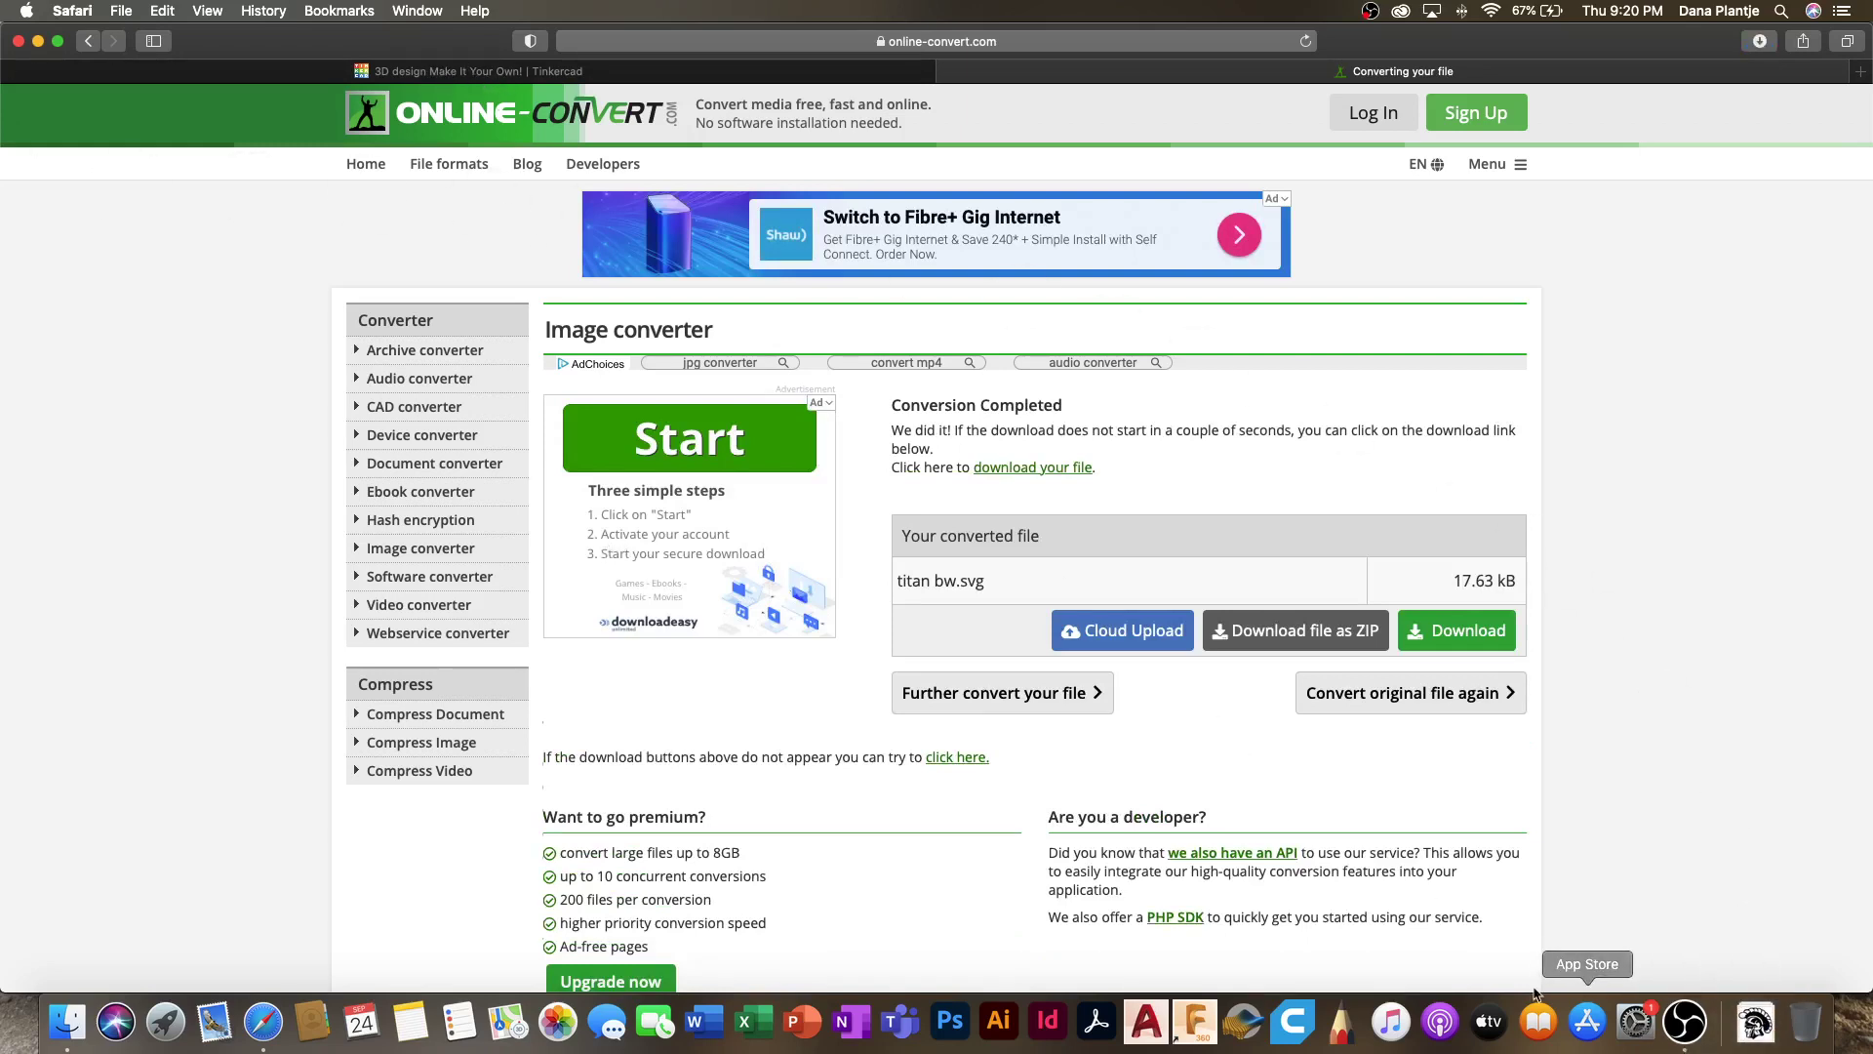
Step: Return to the Tinkercad design and choose titan bw.svg from Downloads as the shape to import
left_click(509, 73)
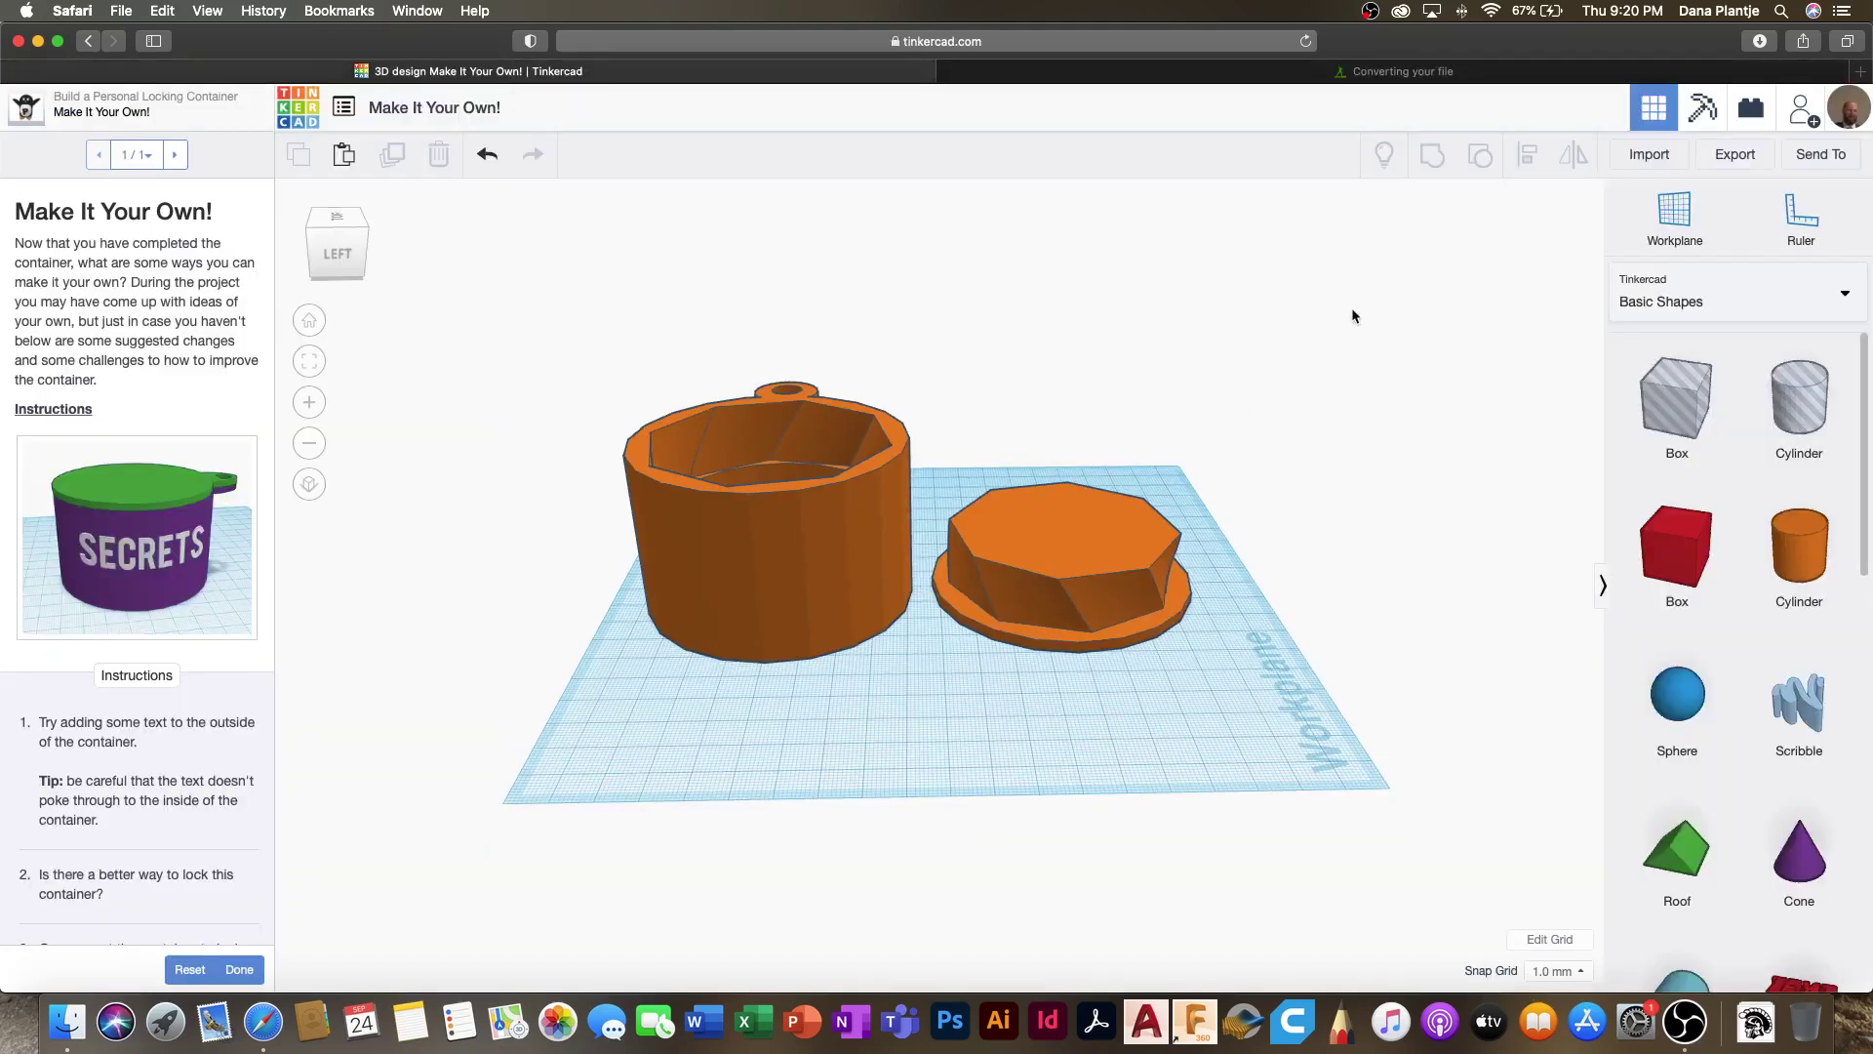
left_click(1647, 156)
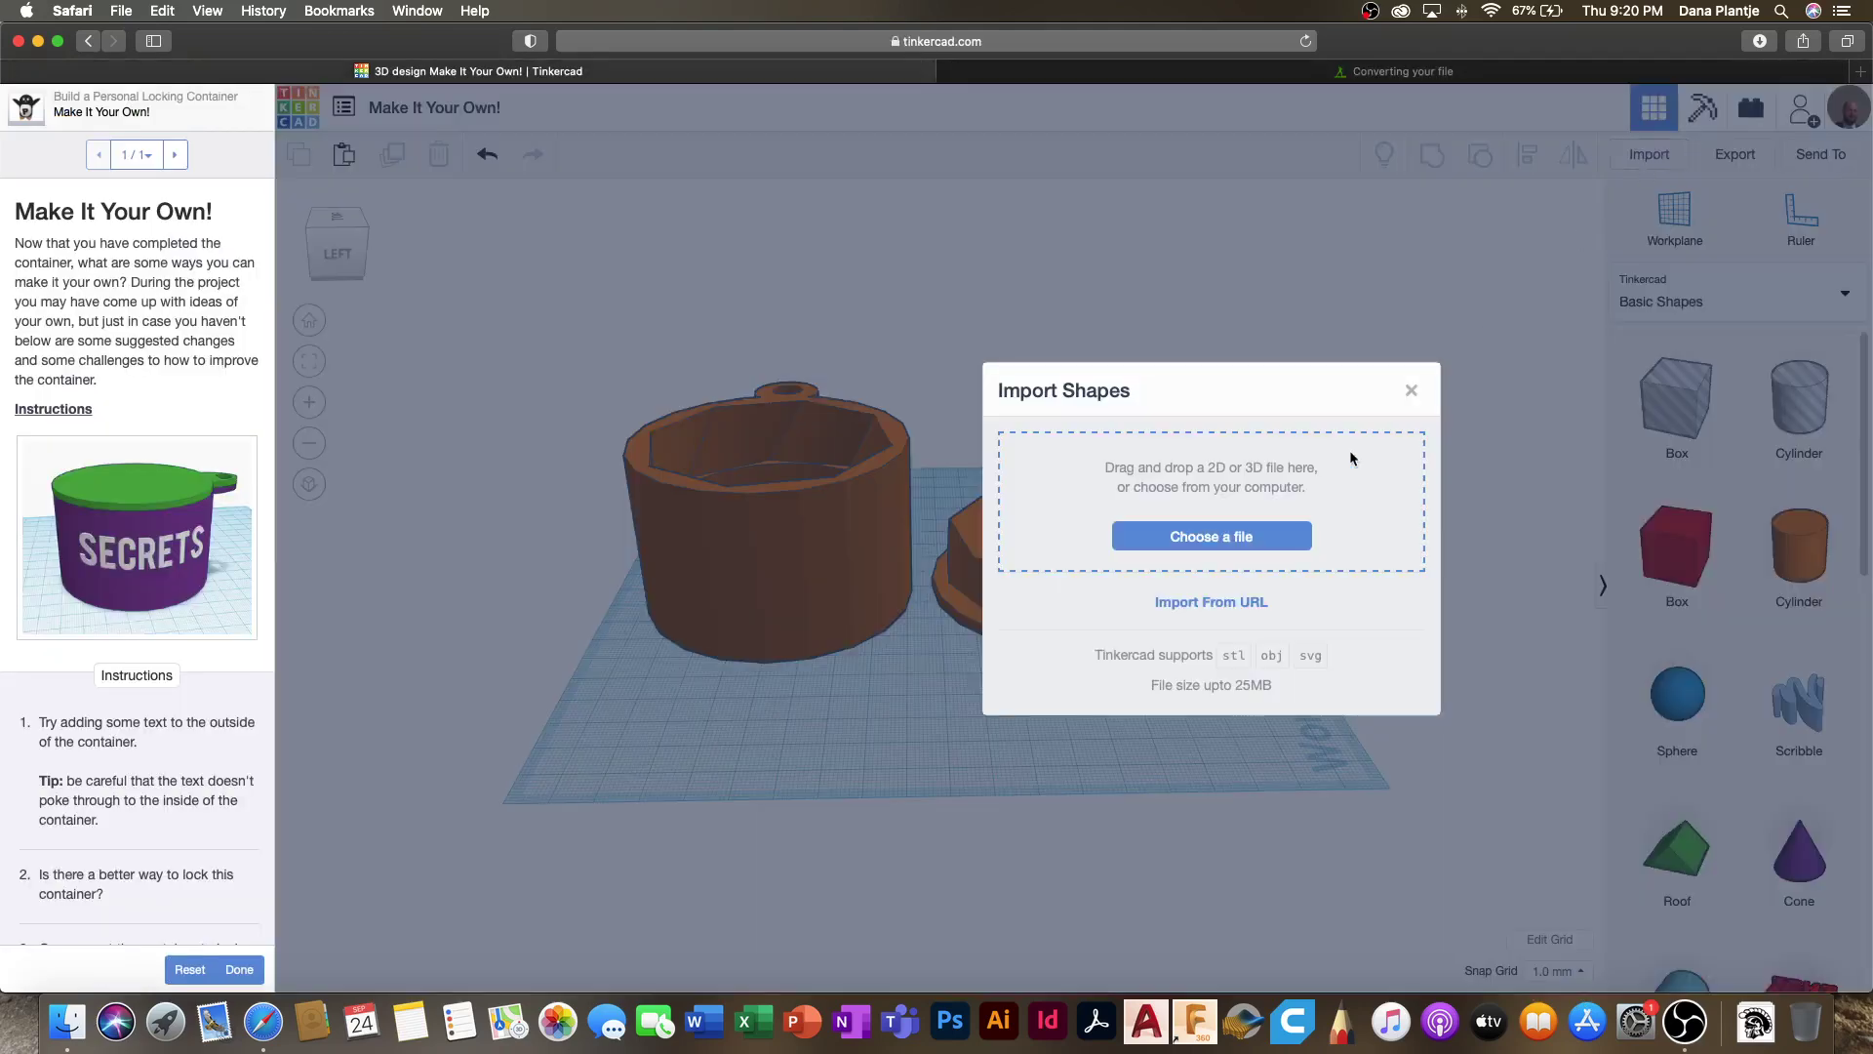
left_click(1222, 540)
scroll(812, 354, "down", 3)
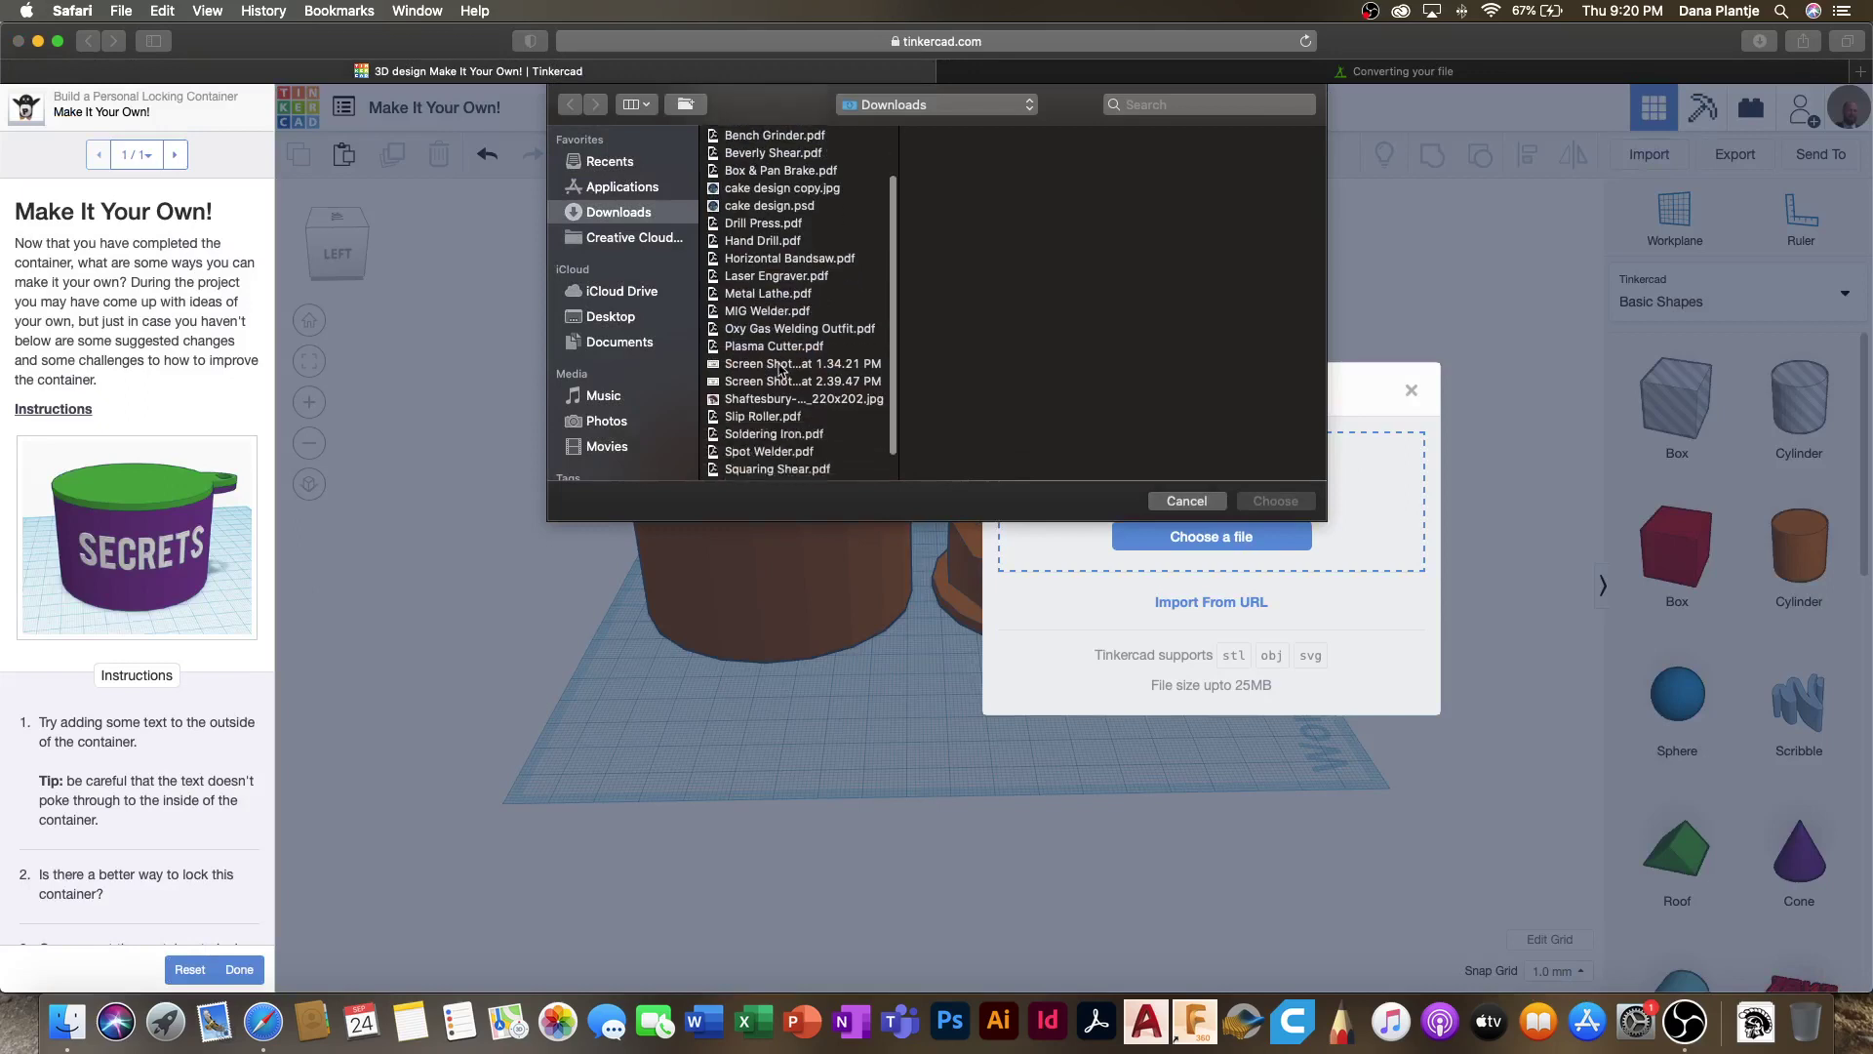
left_click(757, 471)
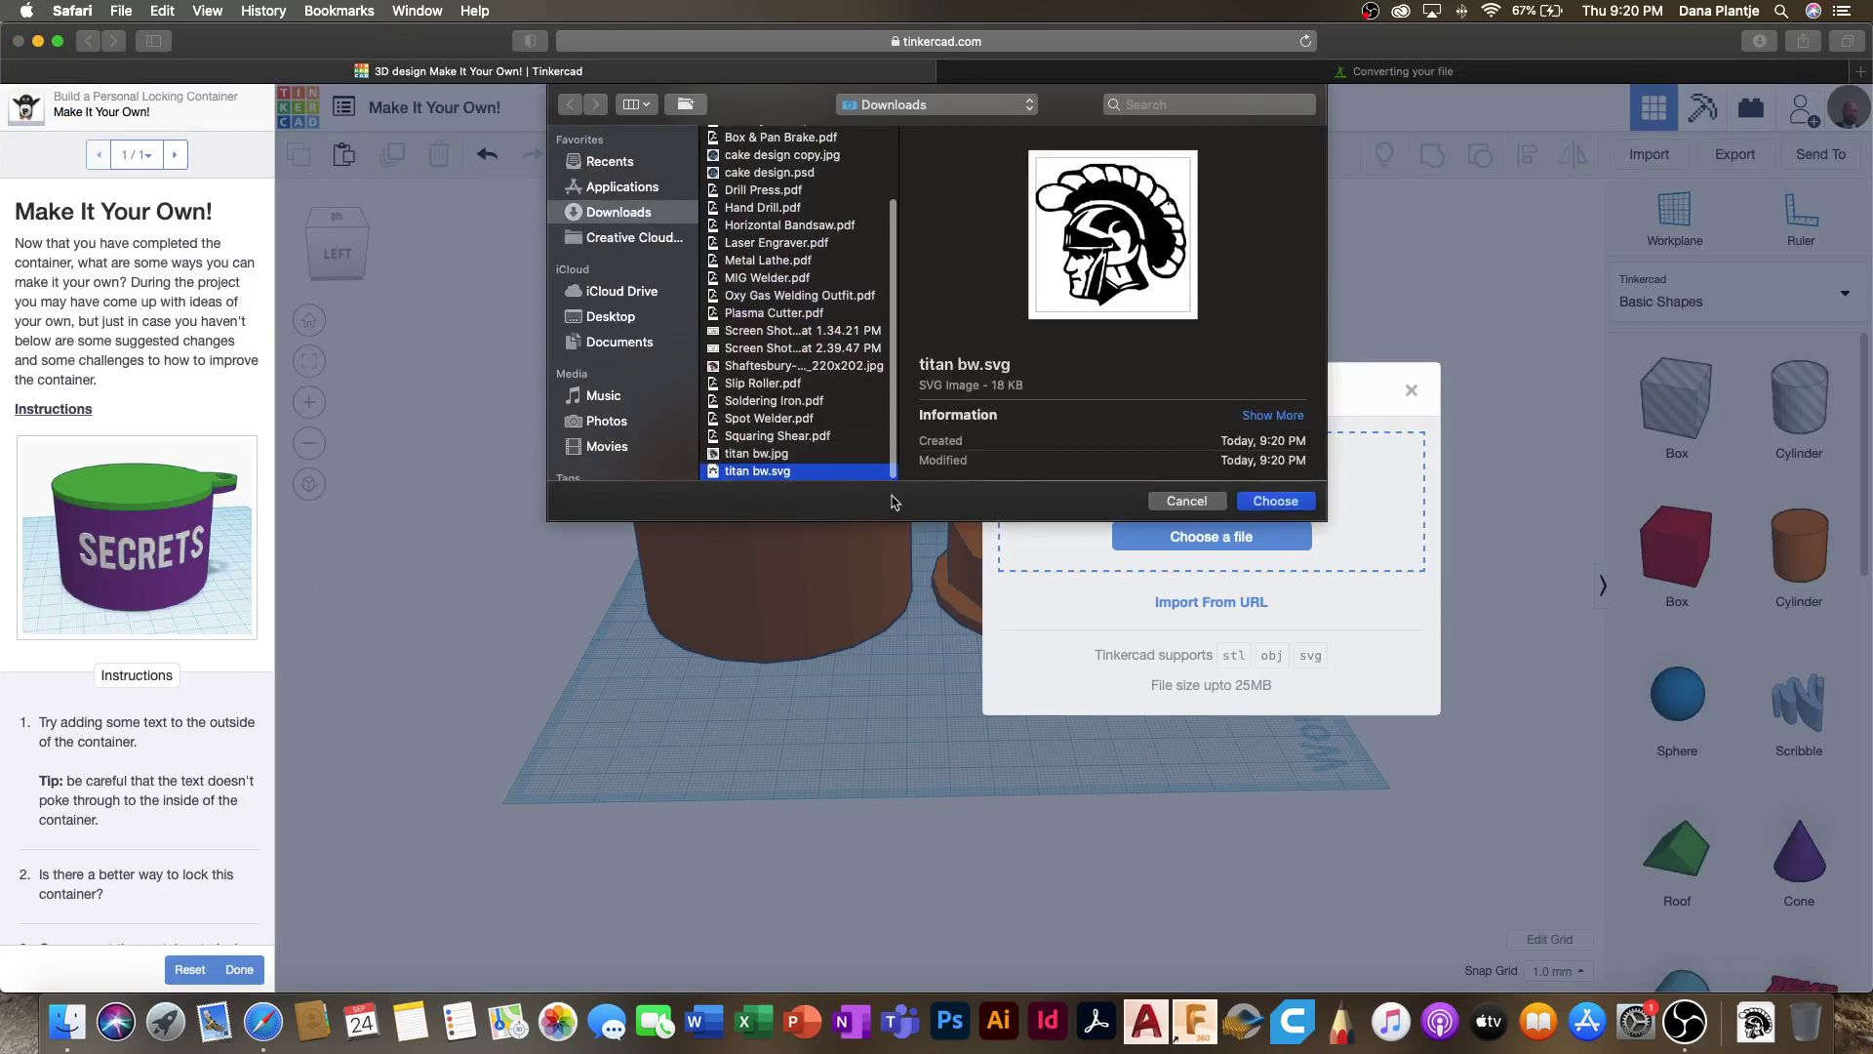
left_click(1276, 501)
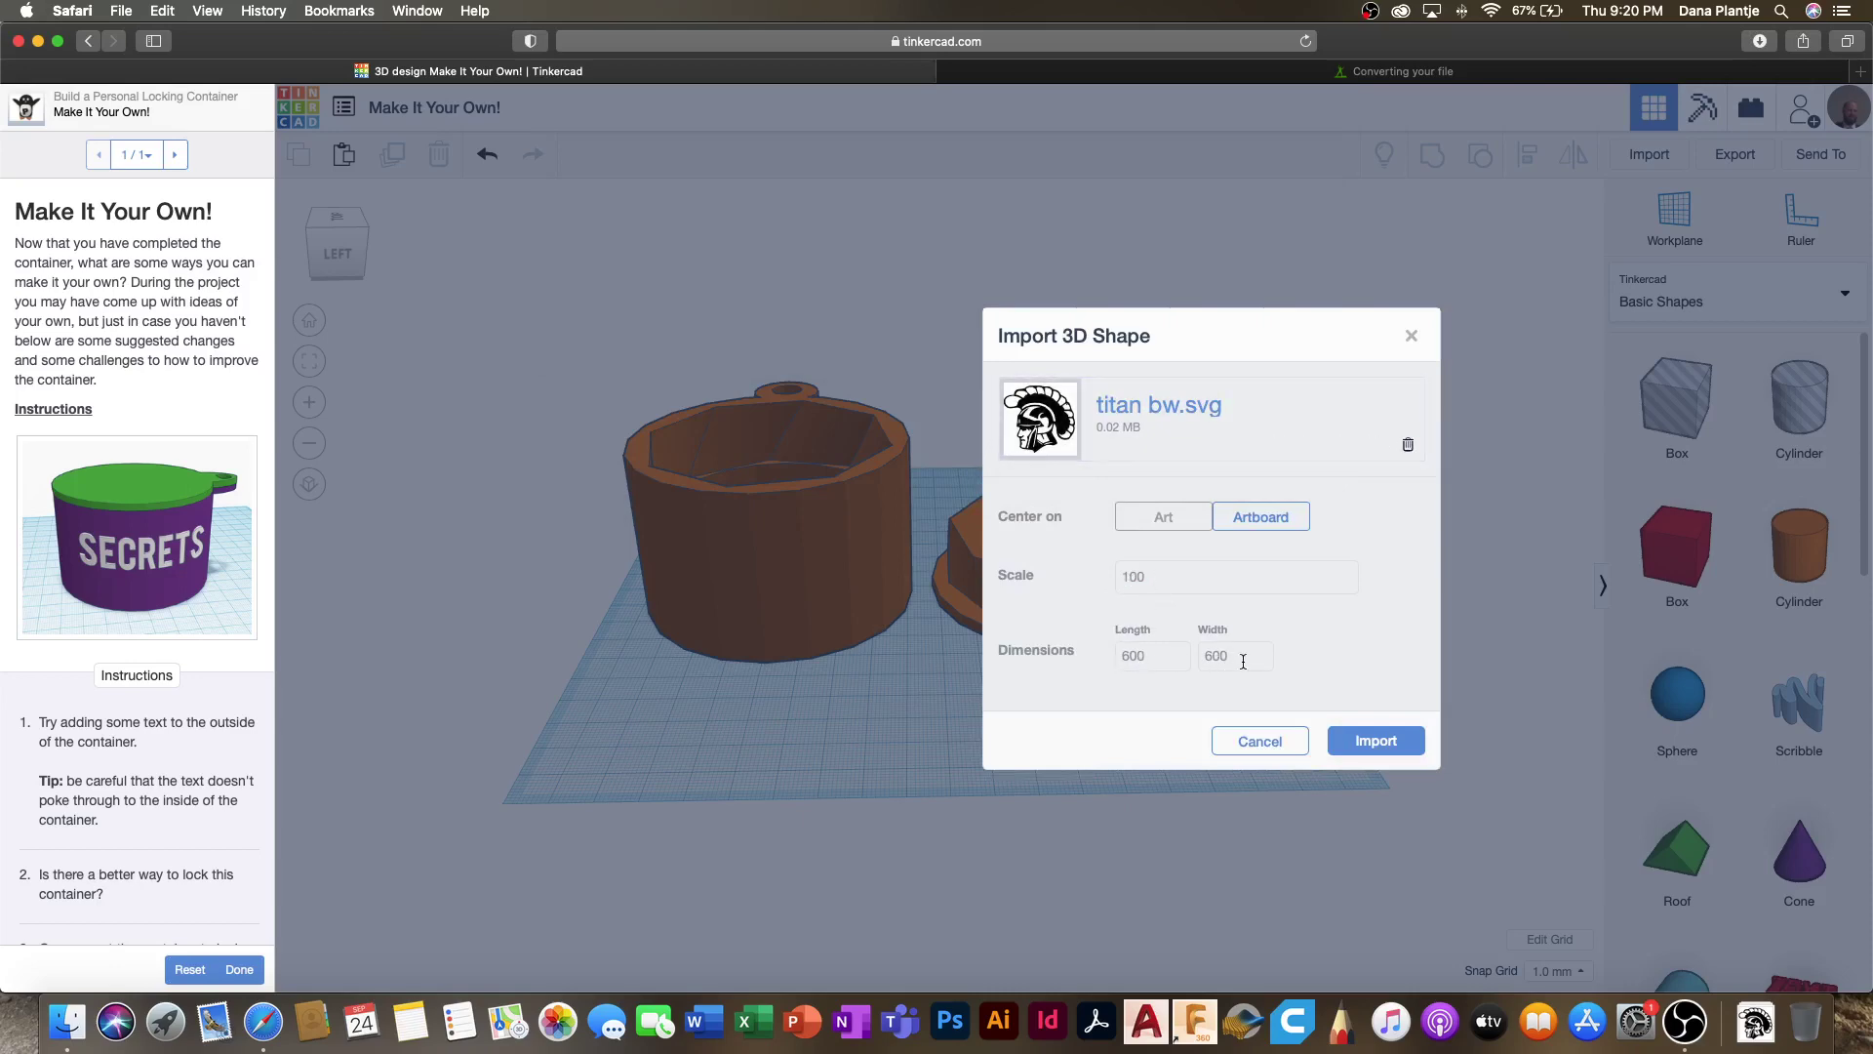
Step: Reduce the SVG's import scale, keep it centred on the artboard, and import it into the design
left_click(1155, 579)
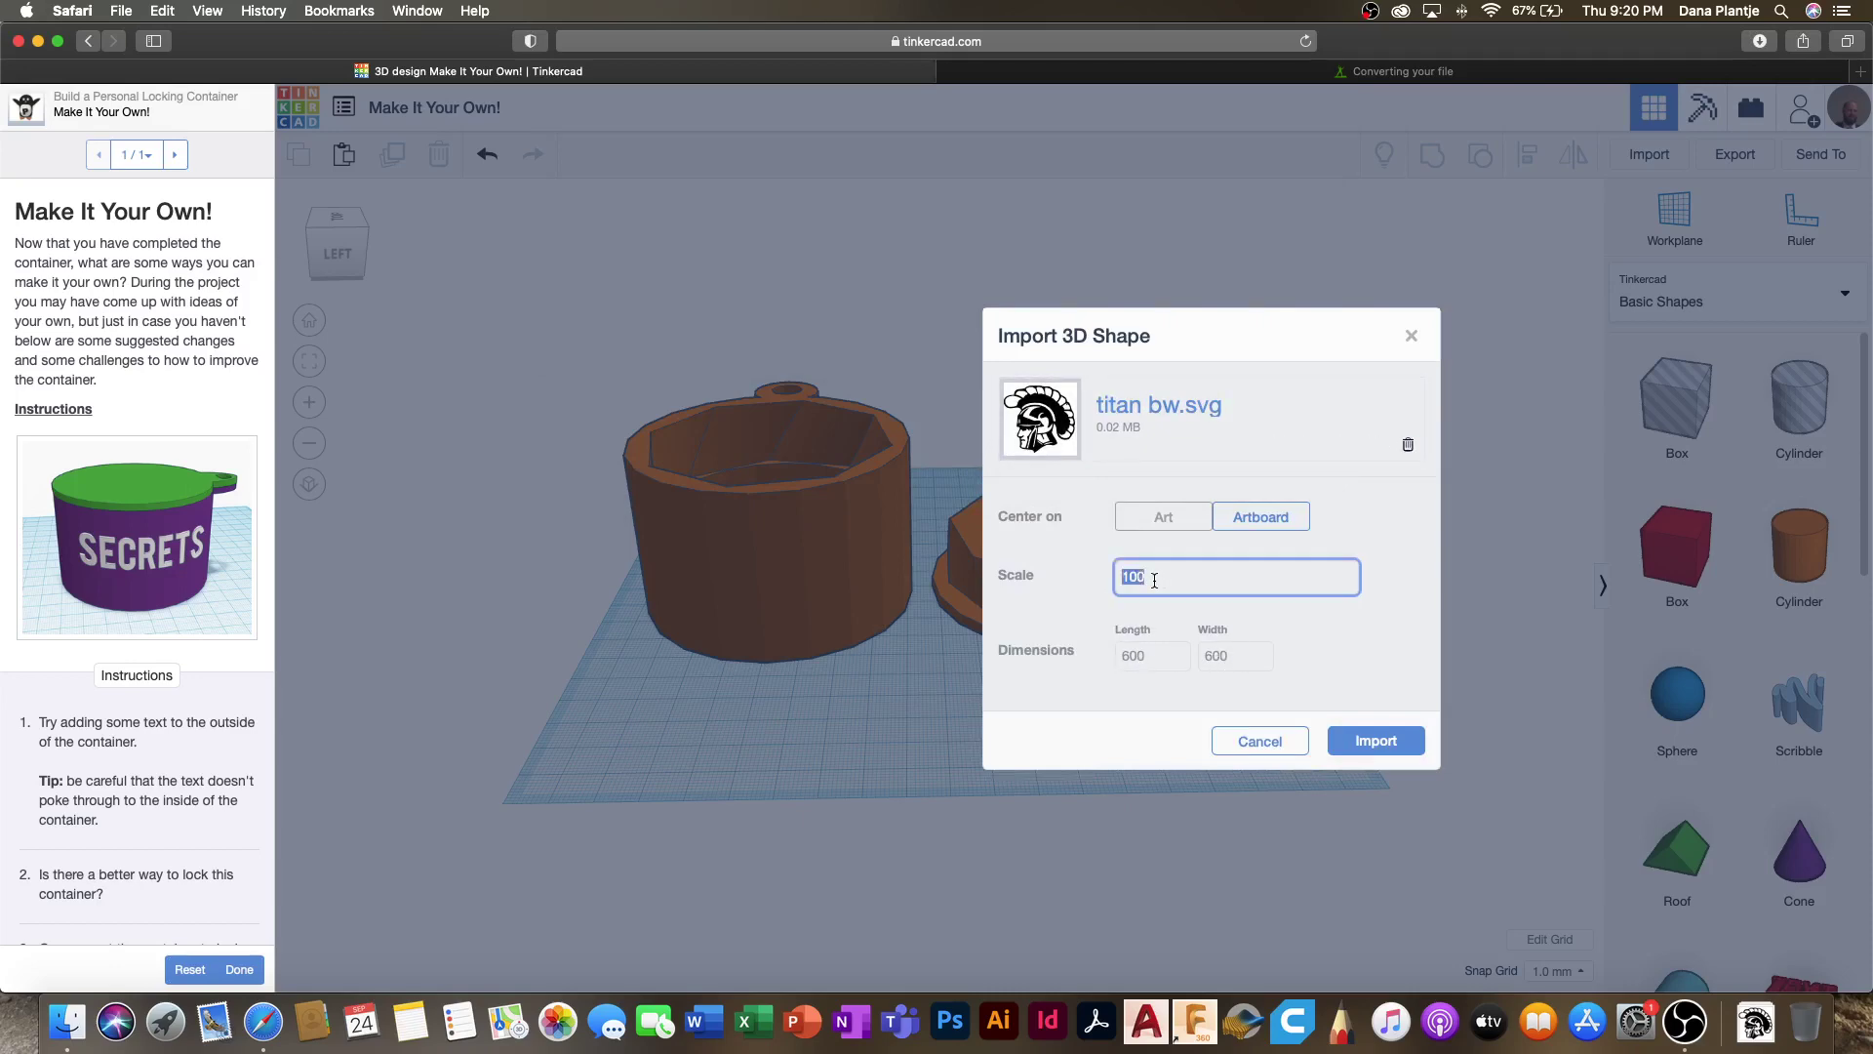
left_click(1326, 650)
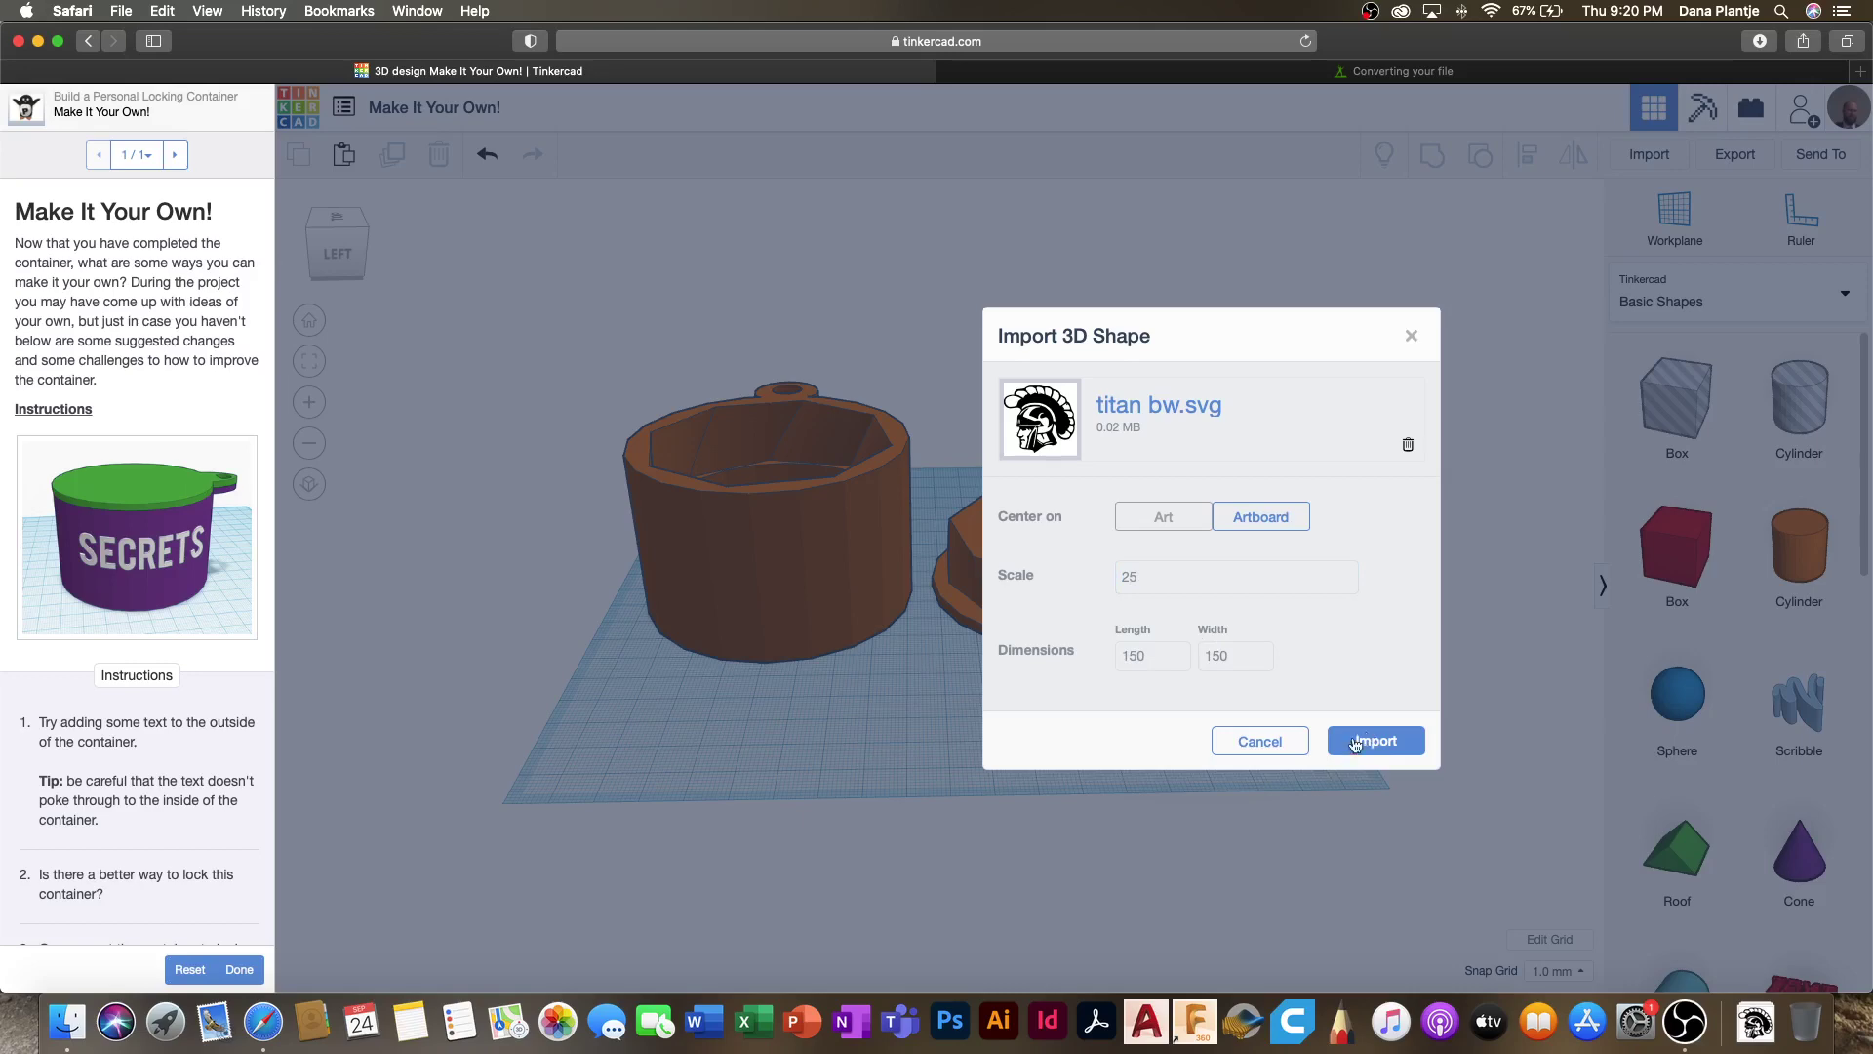
left_click(1040, 579)
left_click(1102, 685)
left_click(1376, 741)
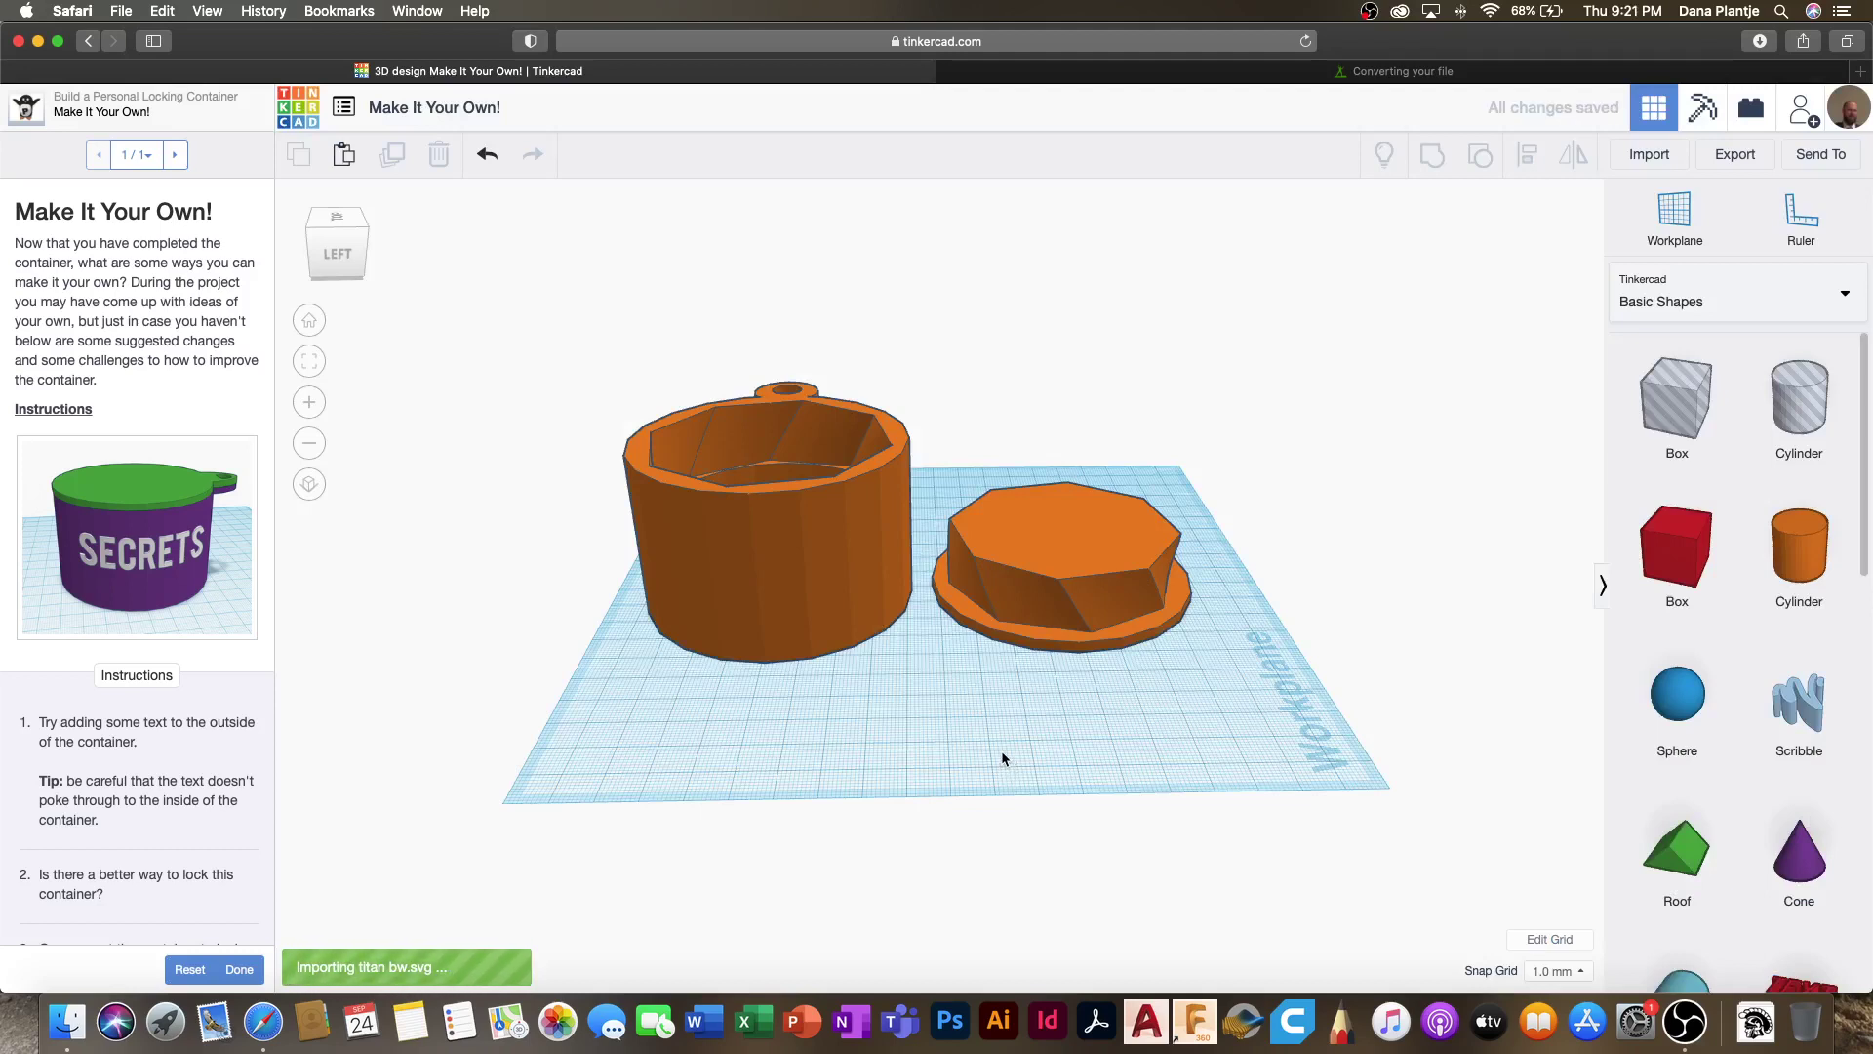
Step: Move the imported helmet logo out from between the container and lid to the open workplane beside the container
right_click_drag(1021, 718, 937, 576)
left_click(921, 558)
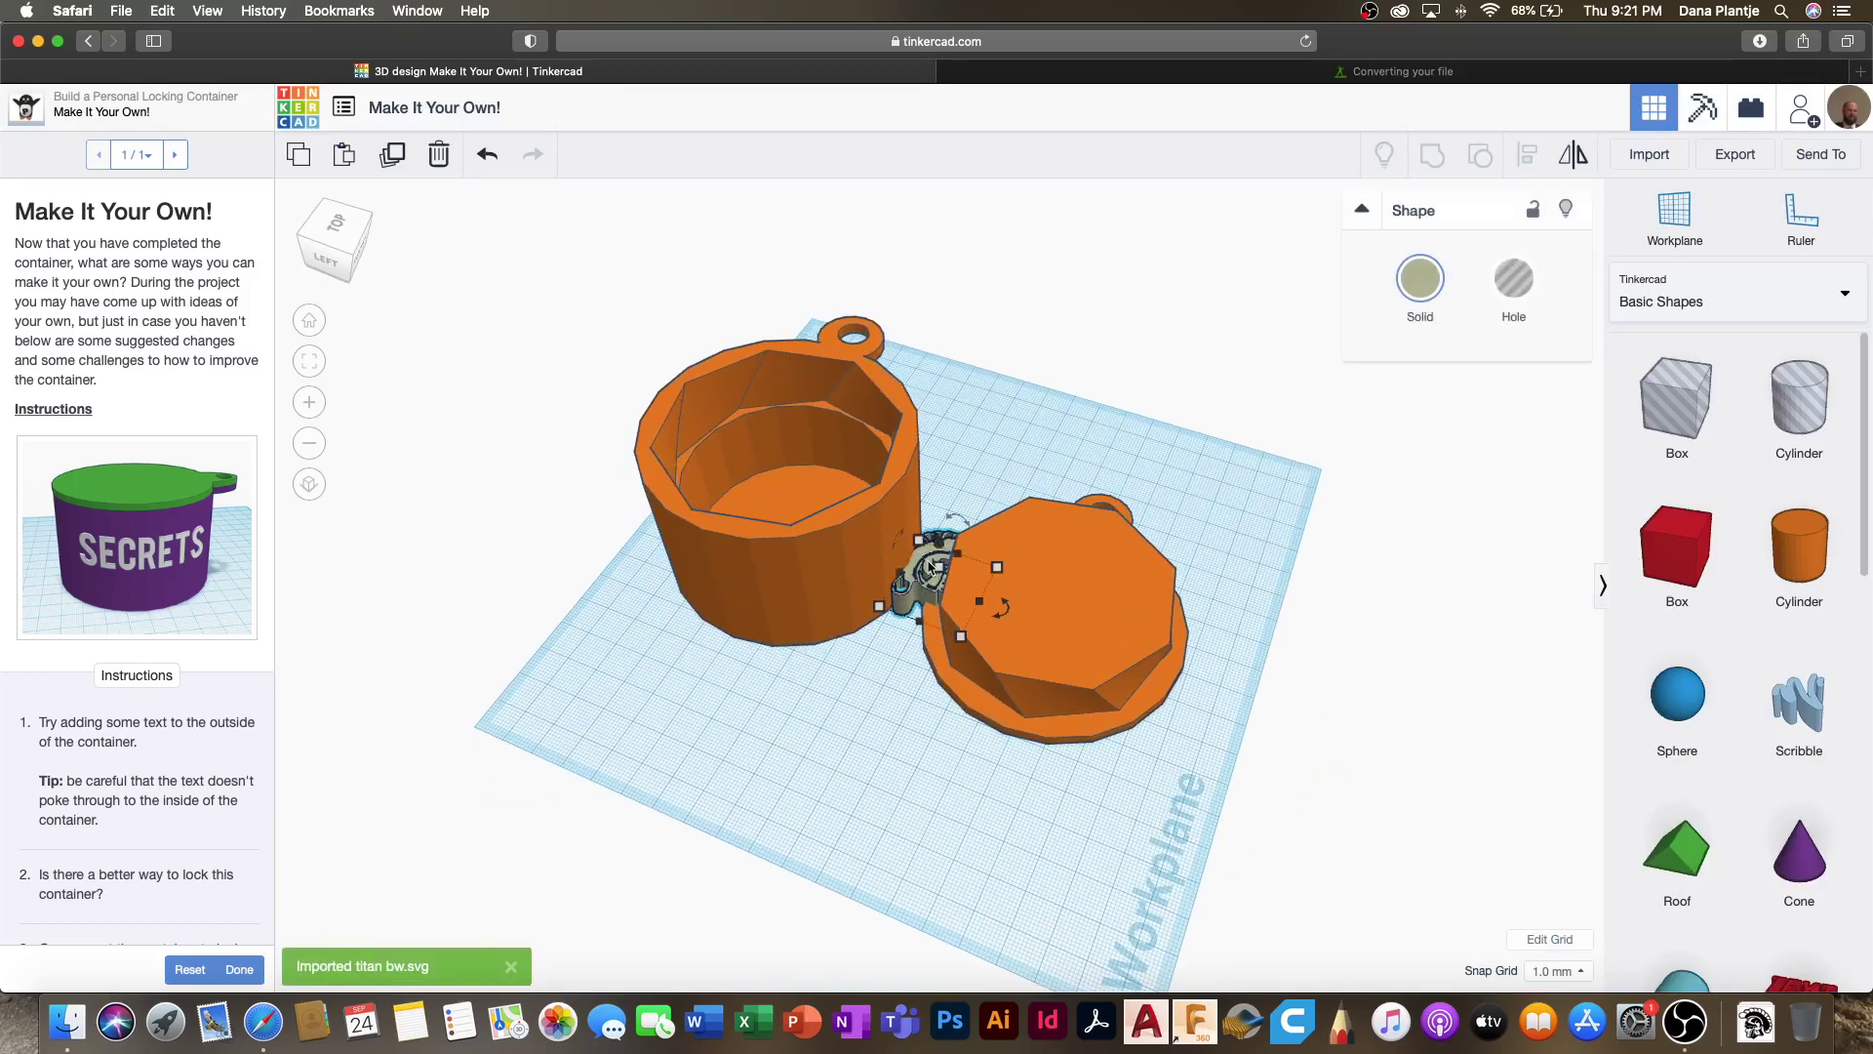
left_click_drag(924, 561, 780, 644)
left_click(912, 803)
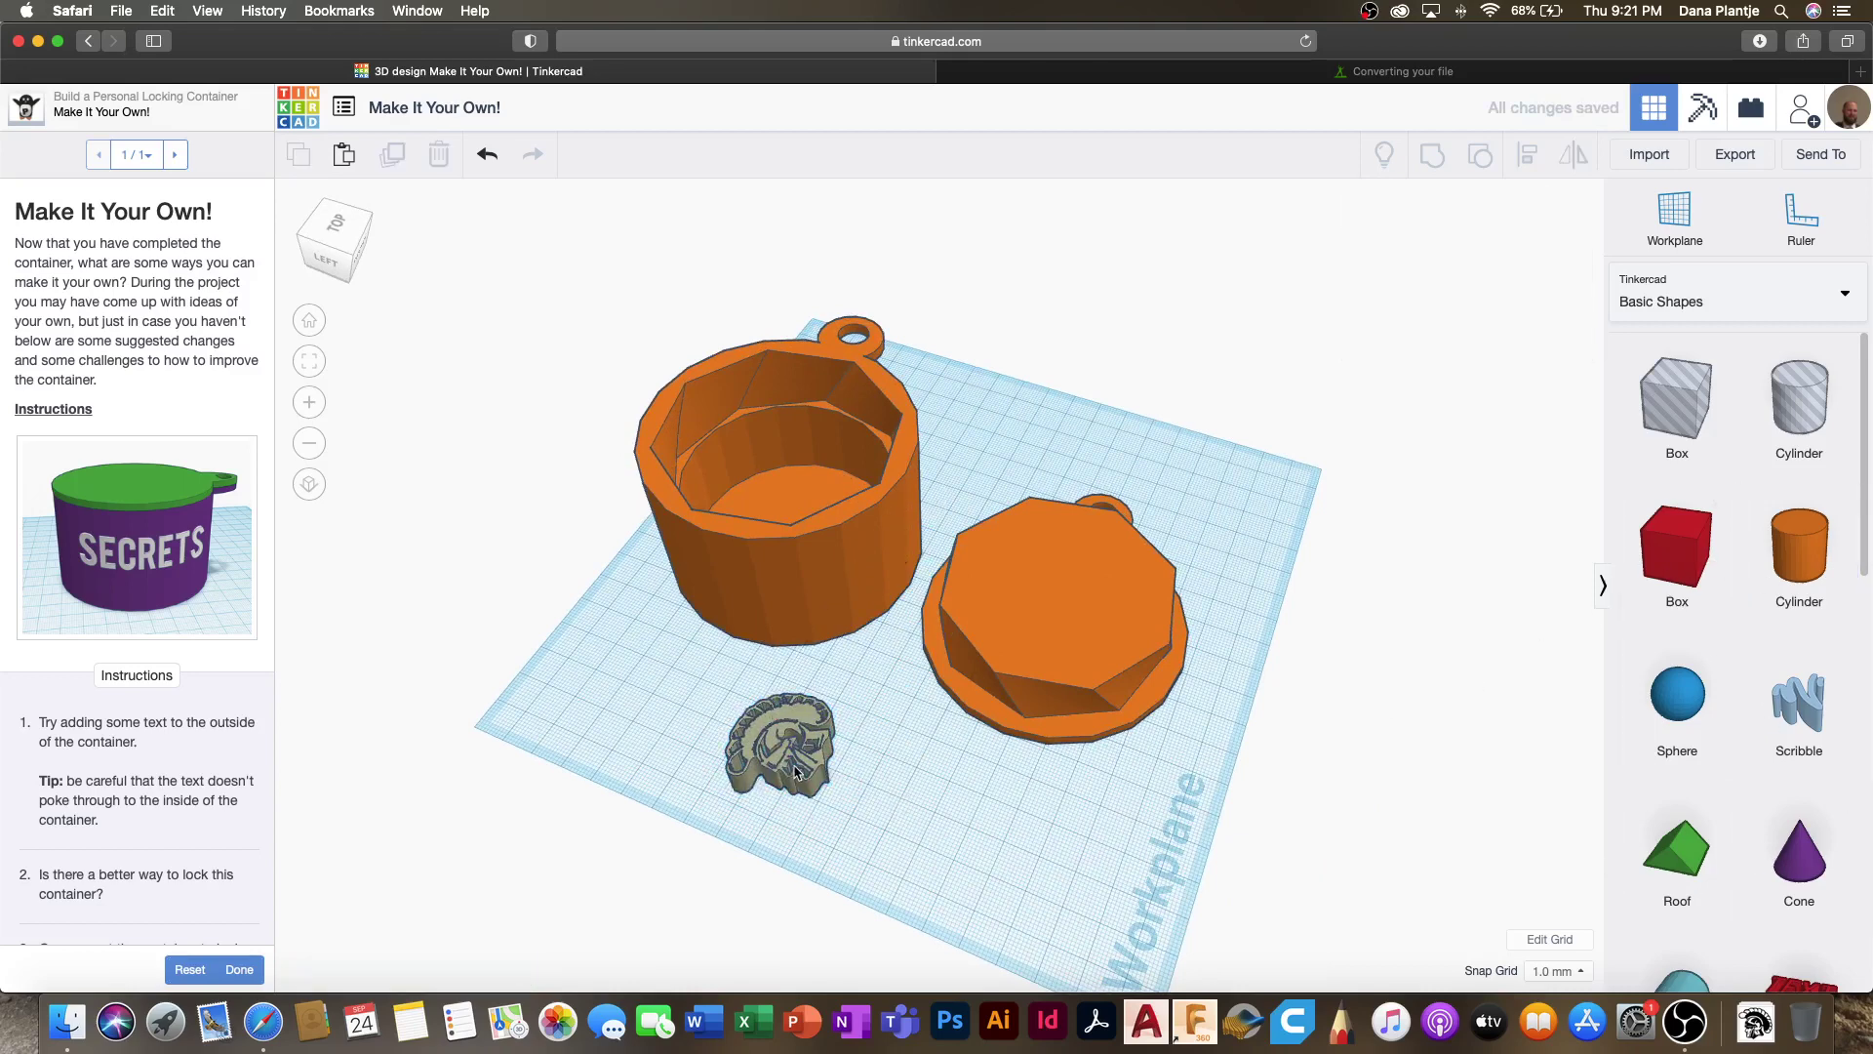
Step: Rotate the helmet logo so it stands upright, facing outward from the container's side
left_click(765, 726)
right_click_drag(765, 727, 824, 628)
left_click_drag(837, 622, 829, 734)
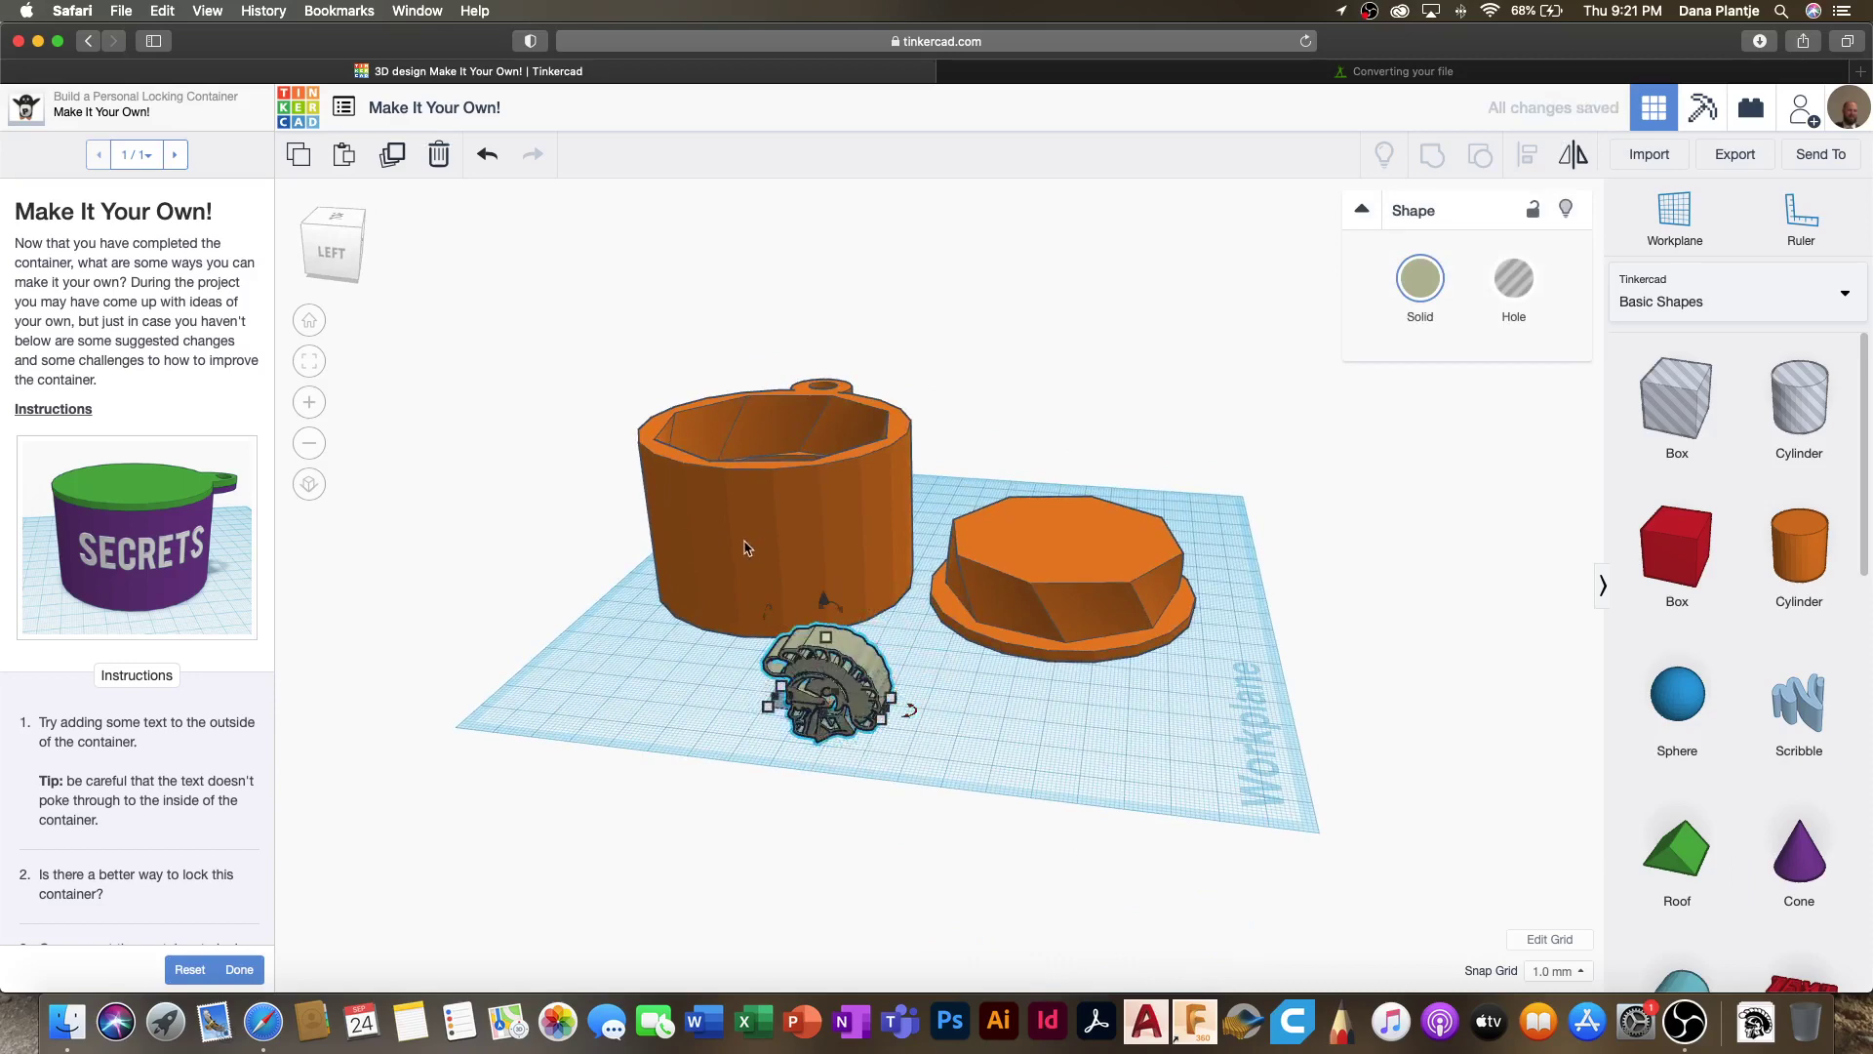
Step: Align the logo and container by their centres along the wall and in height, and by their outer edges on the logo side
right_click_drag(915, 665, 687, 522)
left_click_drag(632, 476, 807, 606)
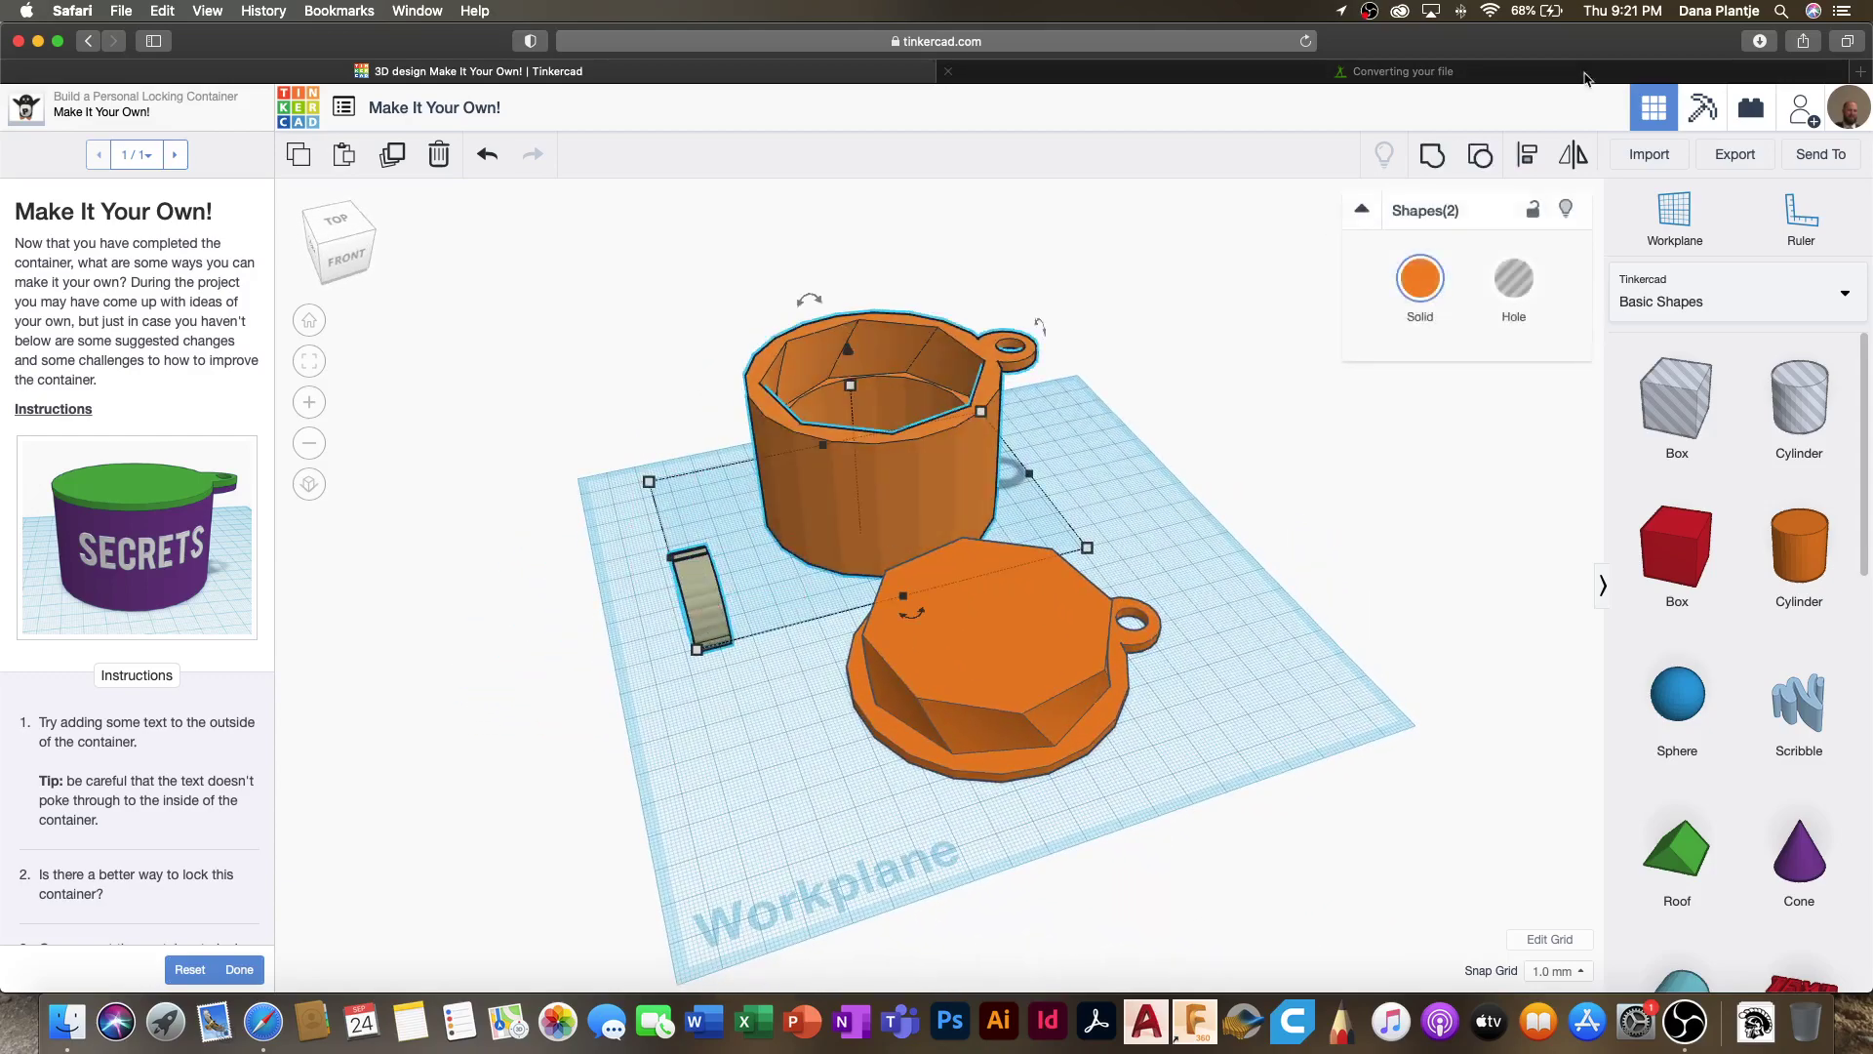
left_click(1529, 155)
left_click(642, 565)
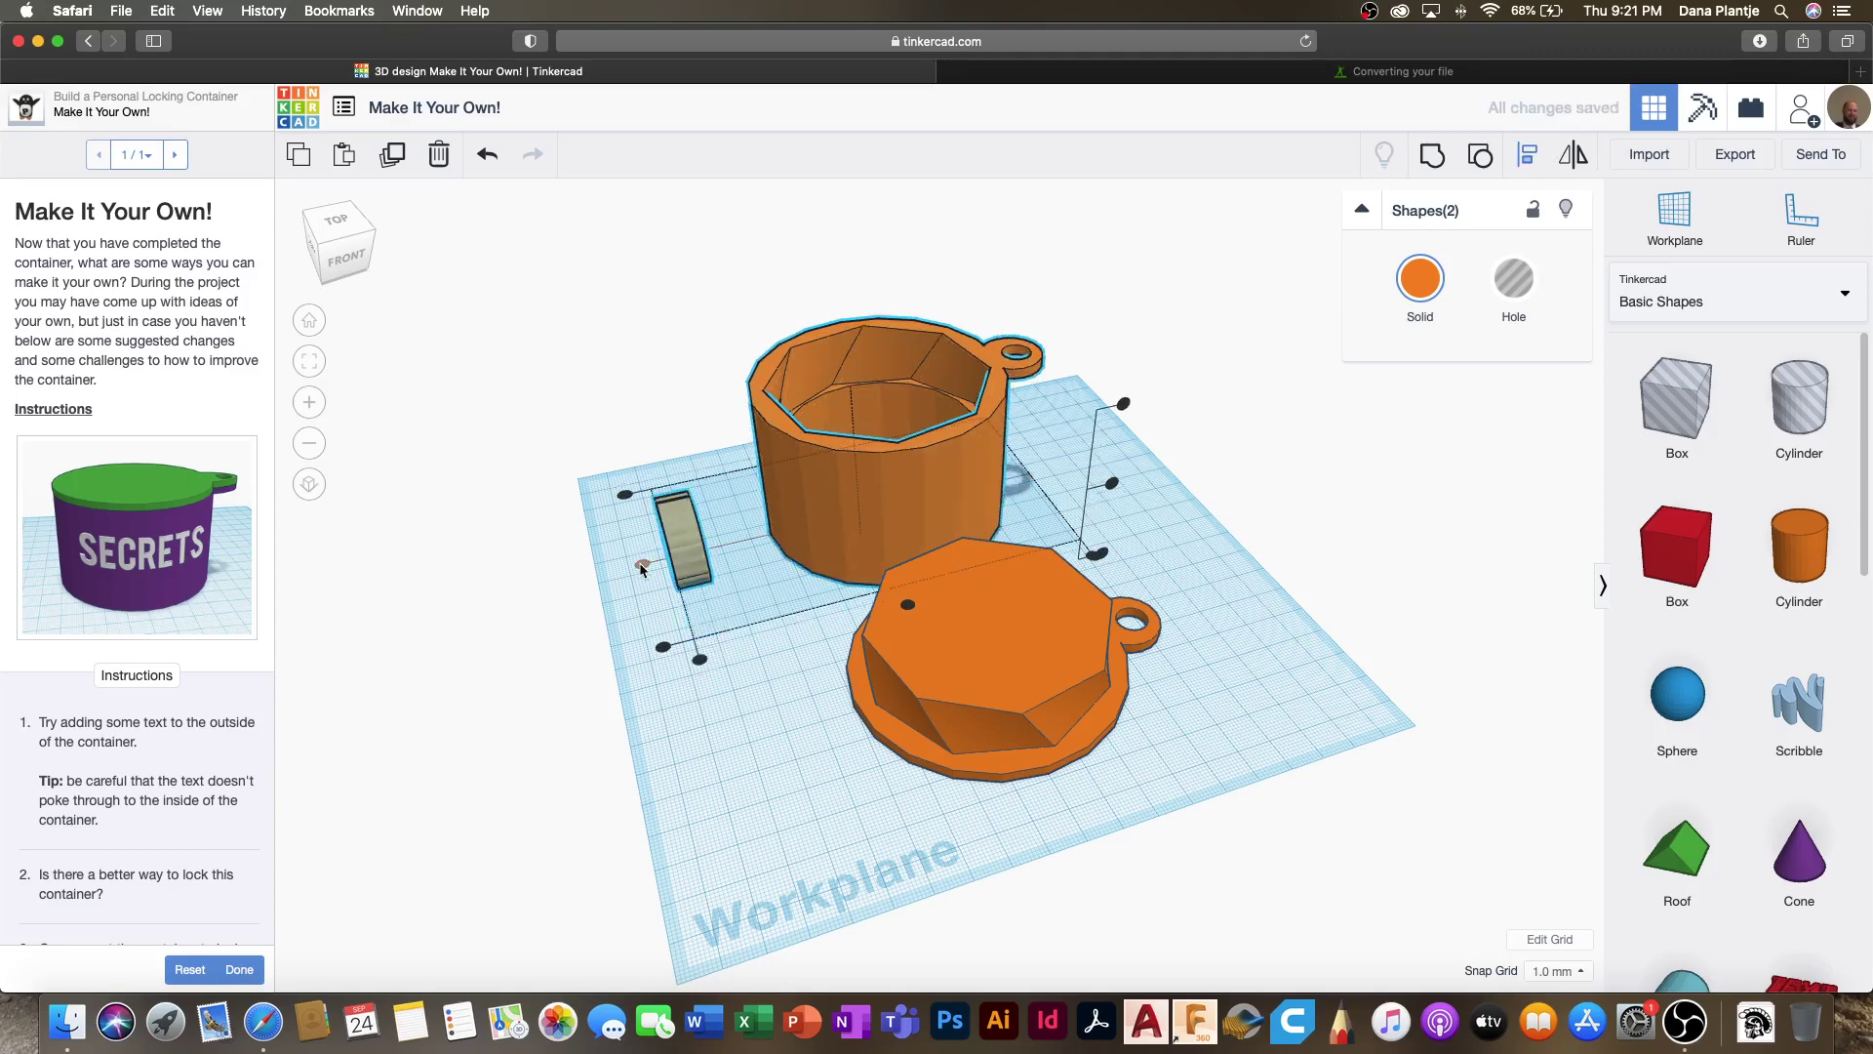
left_click(700, 659)
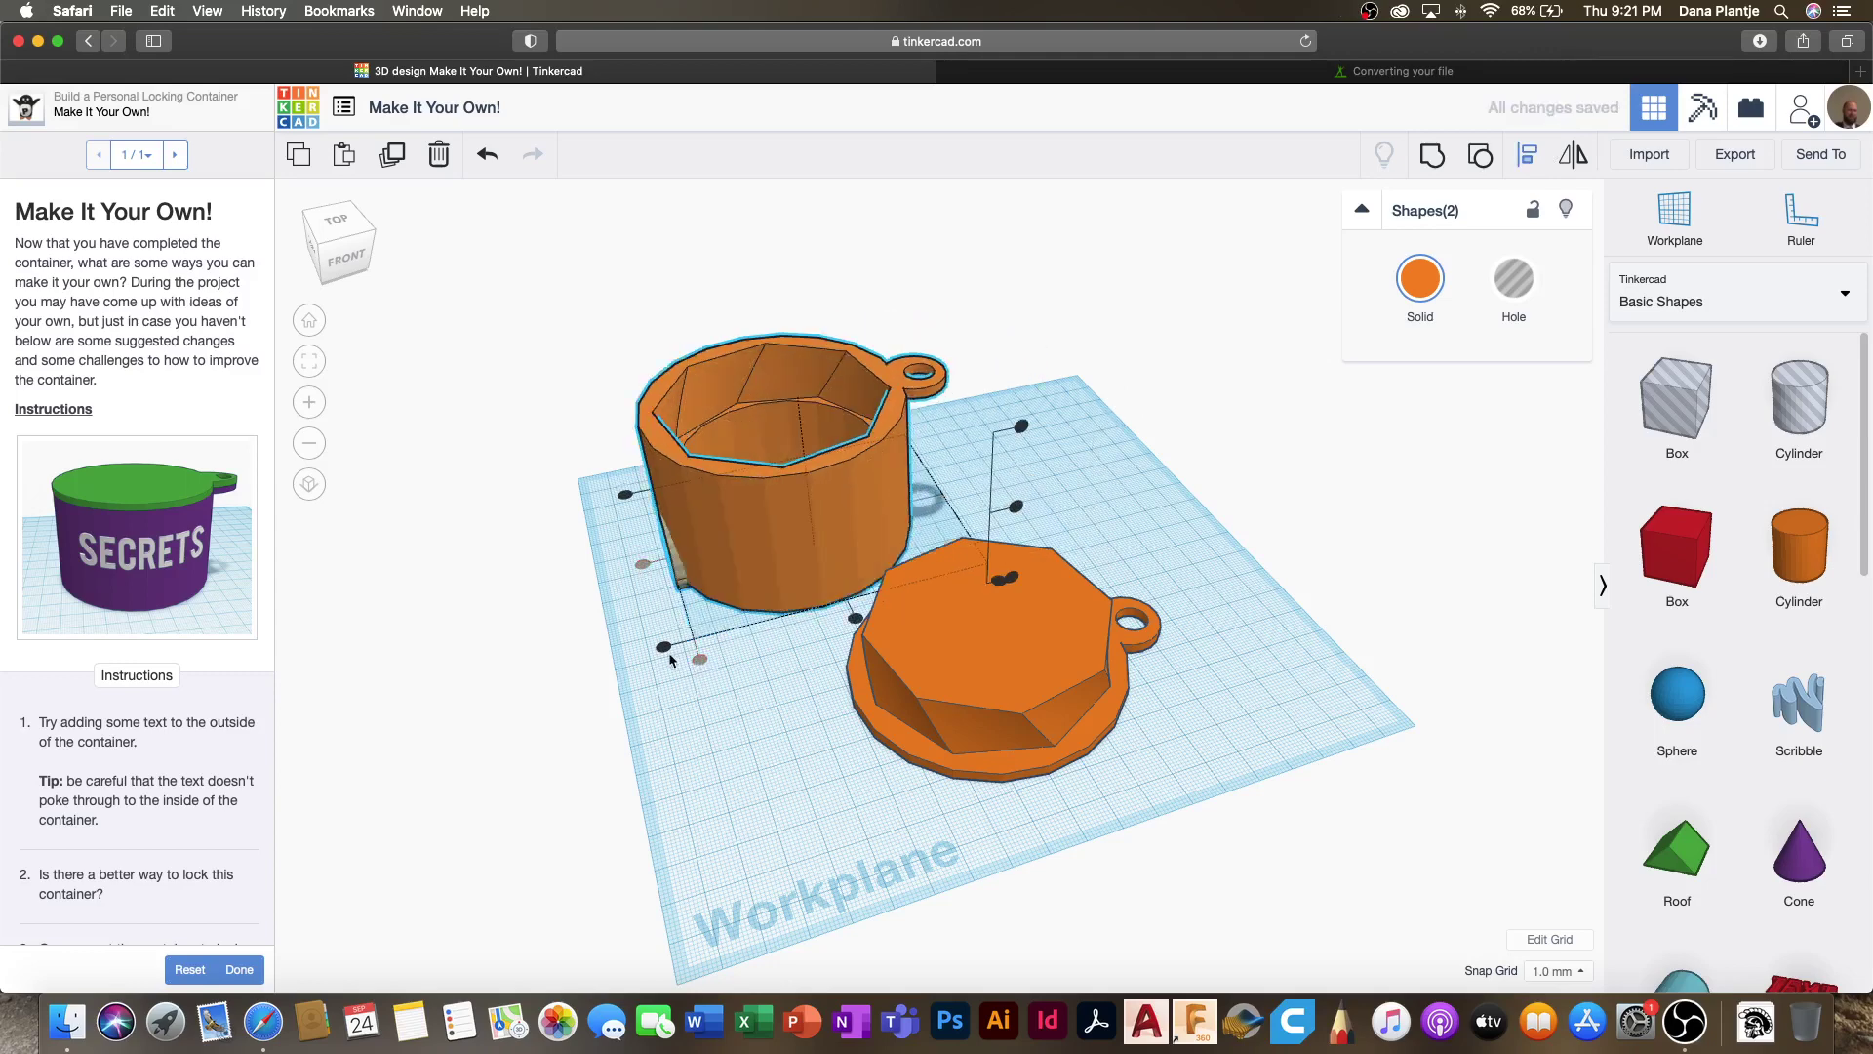
left_click(1016, 506)
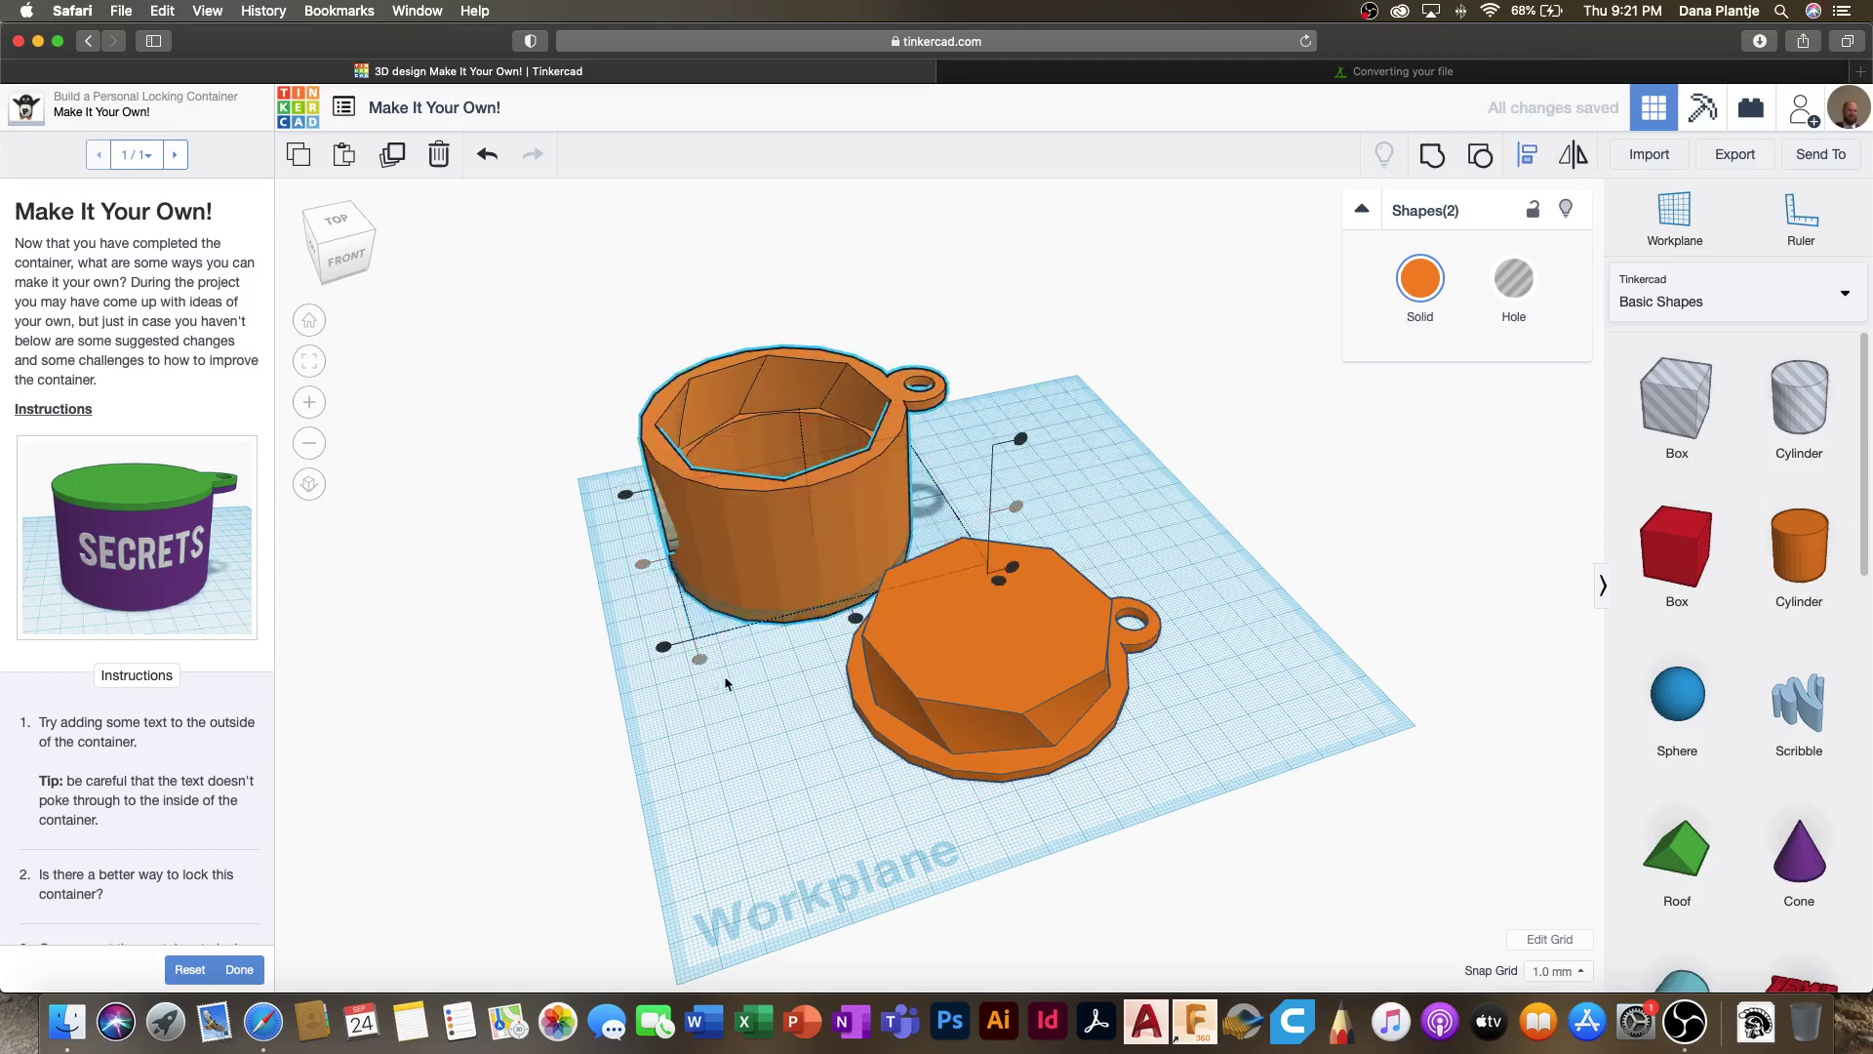
right_click_drag(726, 670, 976, 622)
scroll(752, 624, "up", 2)
scroll(752, 625, "down", 5)
scroll(752, 624, "up", 5)
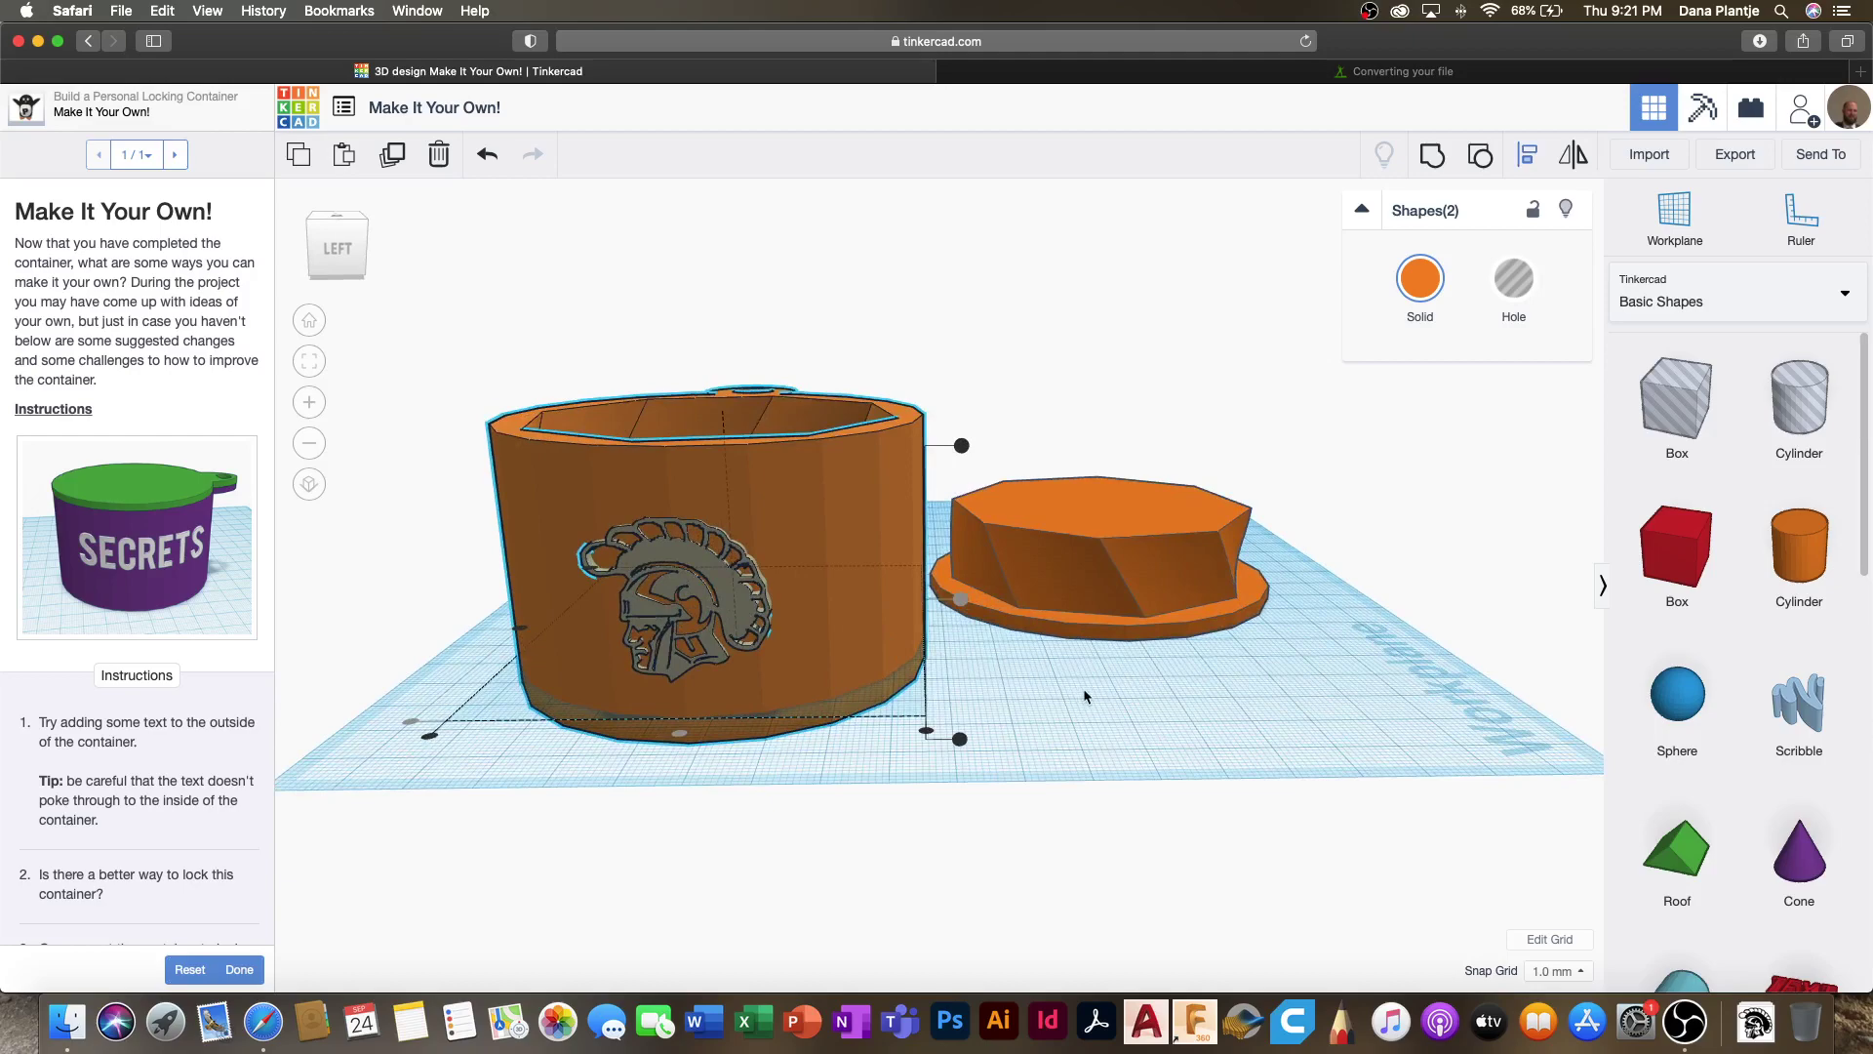
left_click(1079, 691)
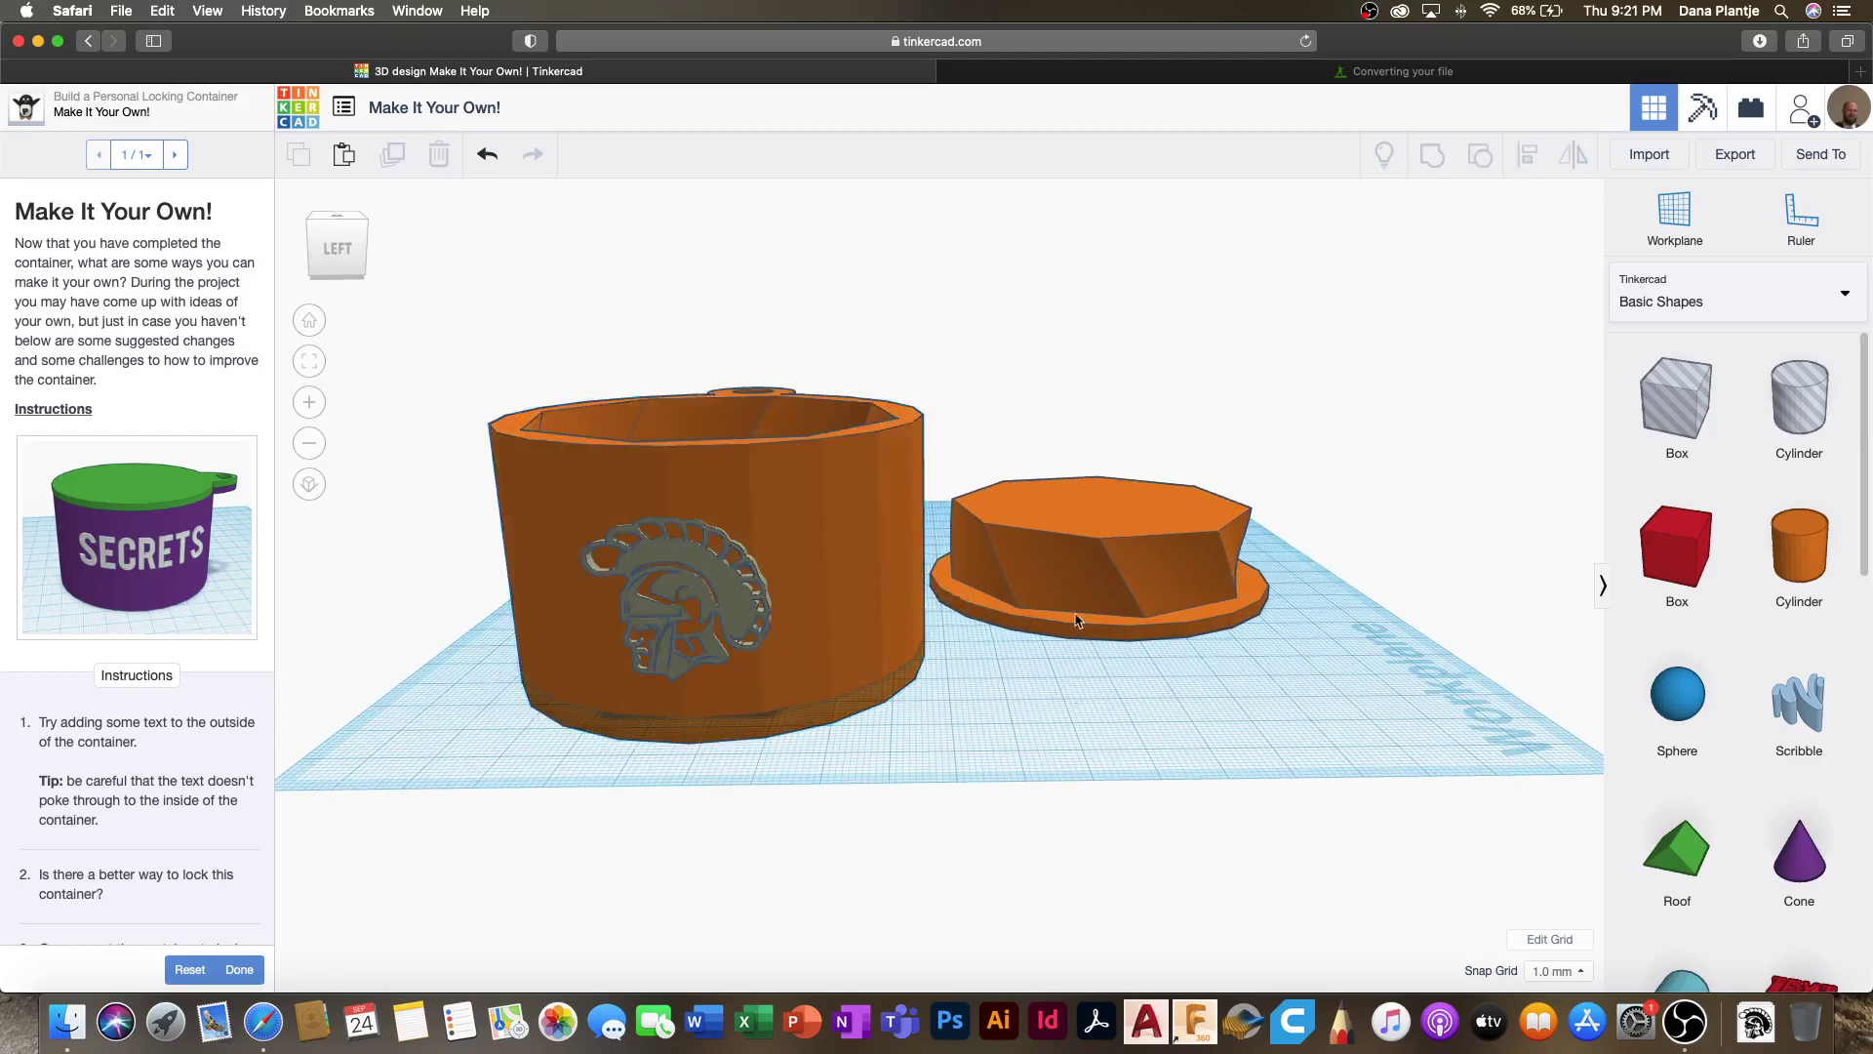
Step: Nudge the helmet logo outward so it protrudes from the container's side wall
left_click(717, 579)
right_click_drag(717, 580, 631, 647)
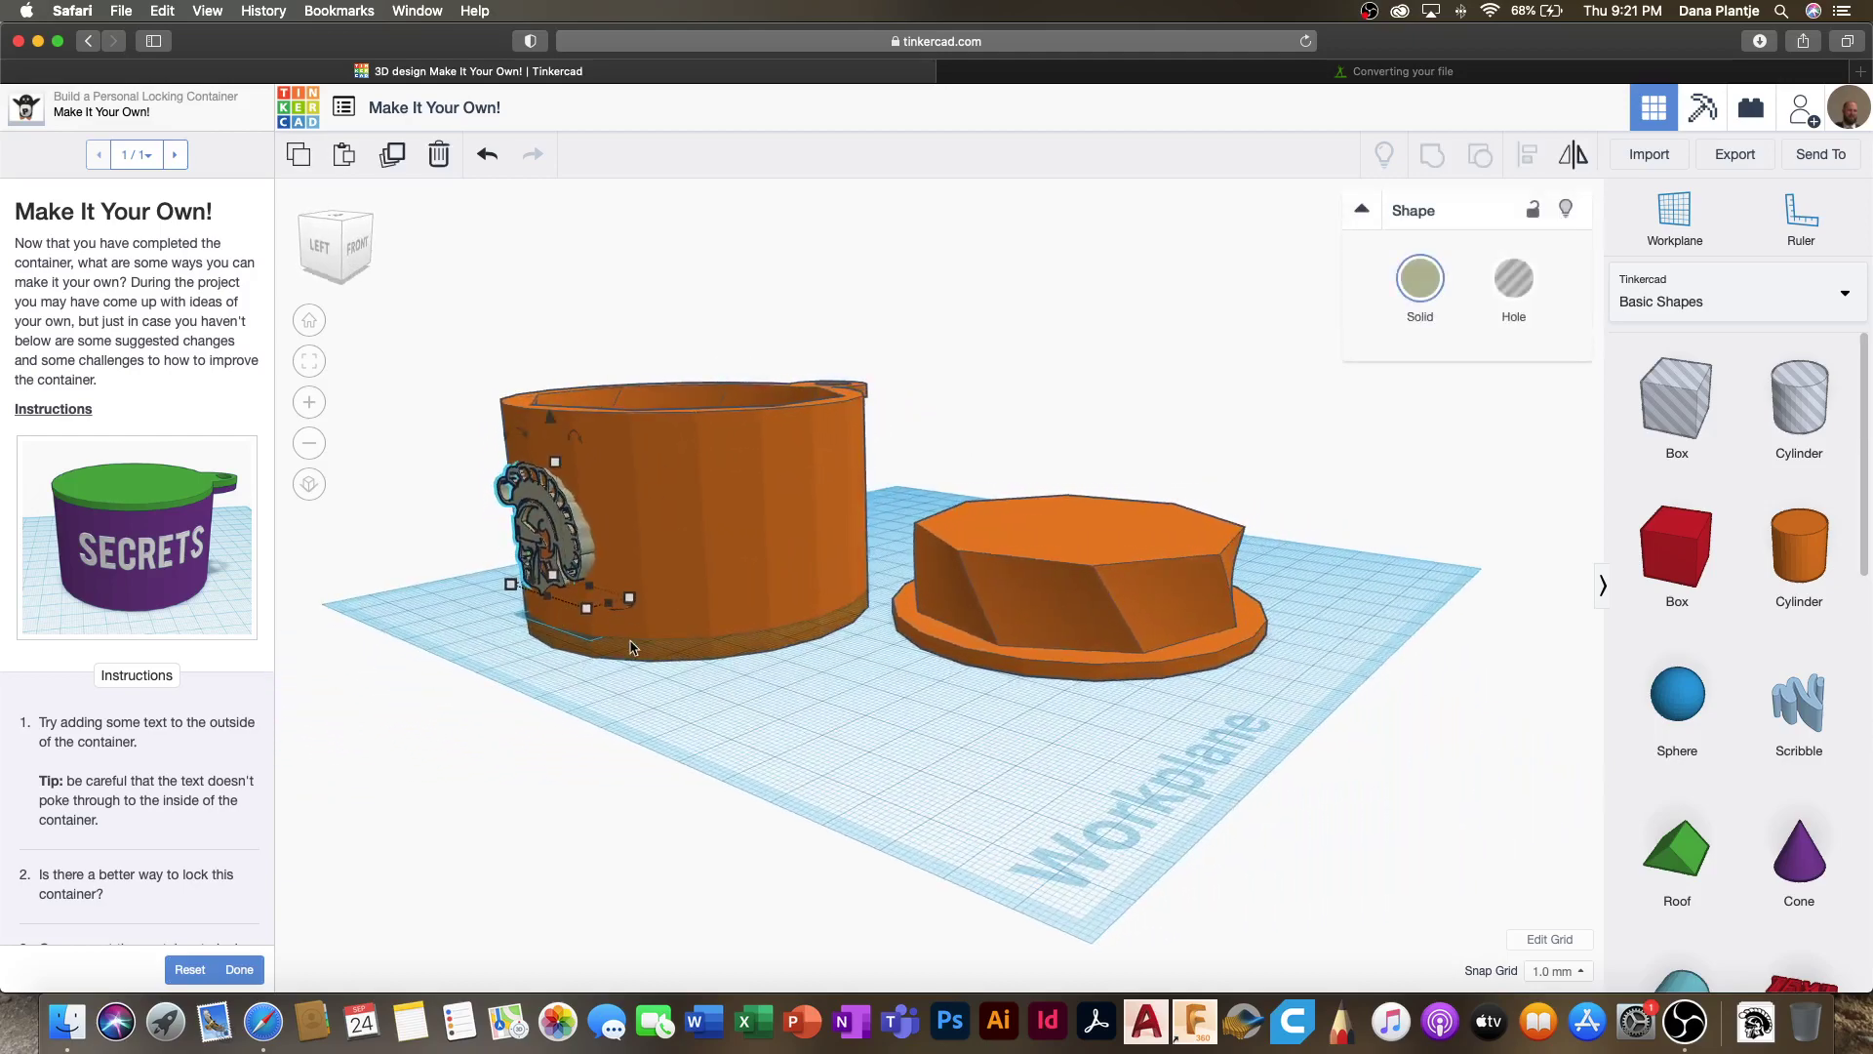
key("Left")
key("Right")
mouse_move(546, 594)
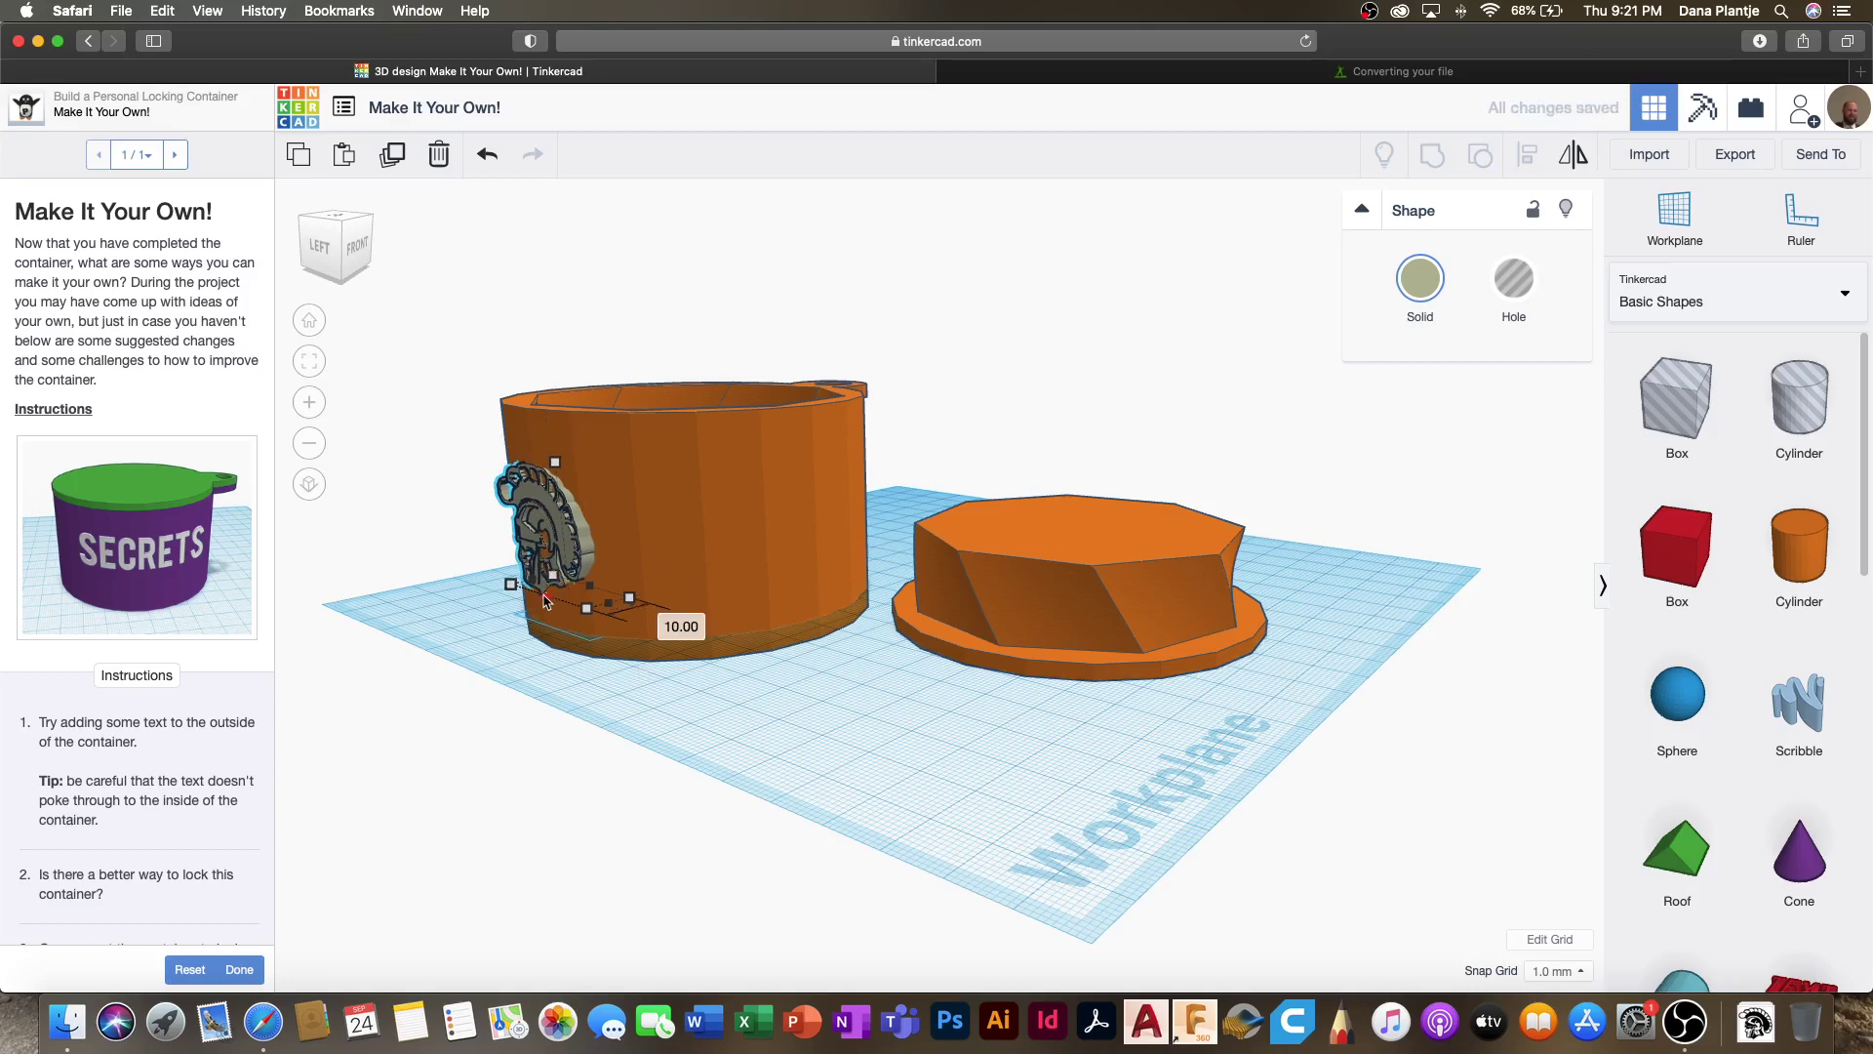
left_click_drag(540, 598, 540, 604)
Step: Shrink the logo's thickness from its inner side to 7 mm and further to 4 mm, keeping it out of the container's interior
right_click_drag(675, 710, 751, 847)
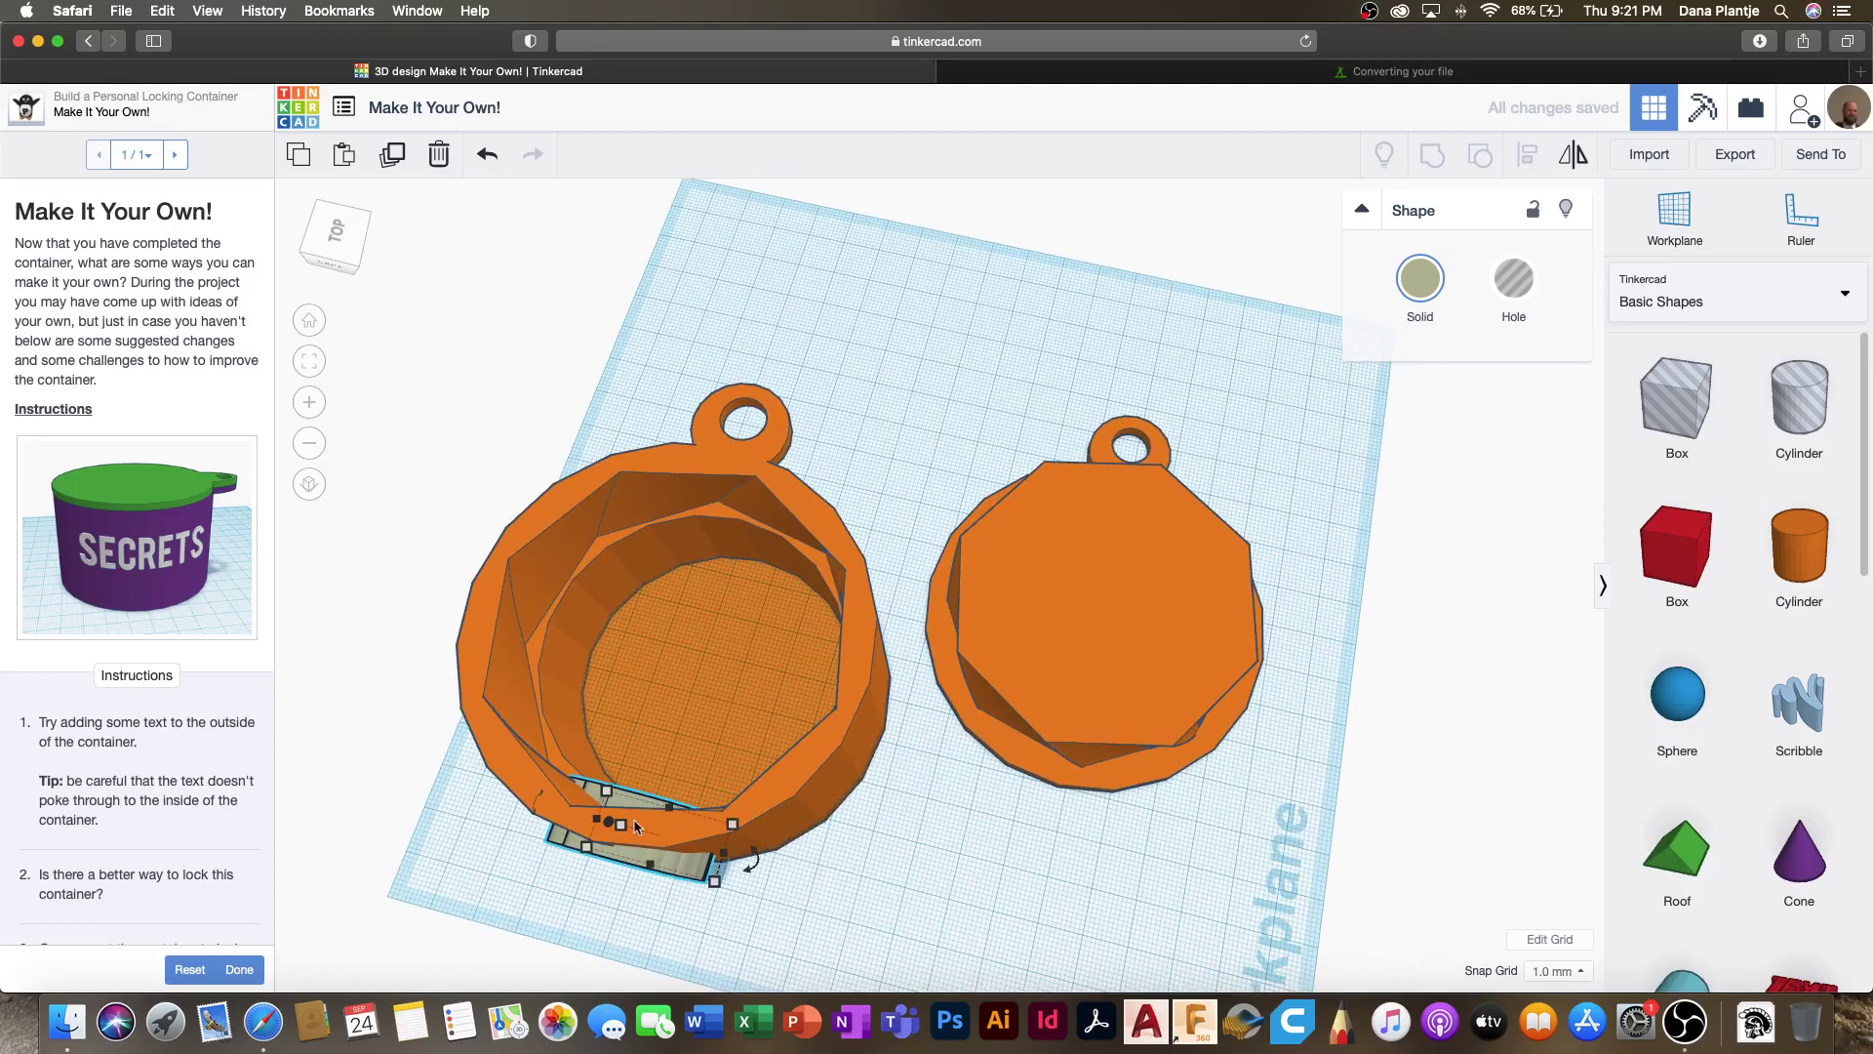
left_click_drag(662, 821, 657, 834)
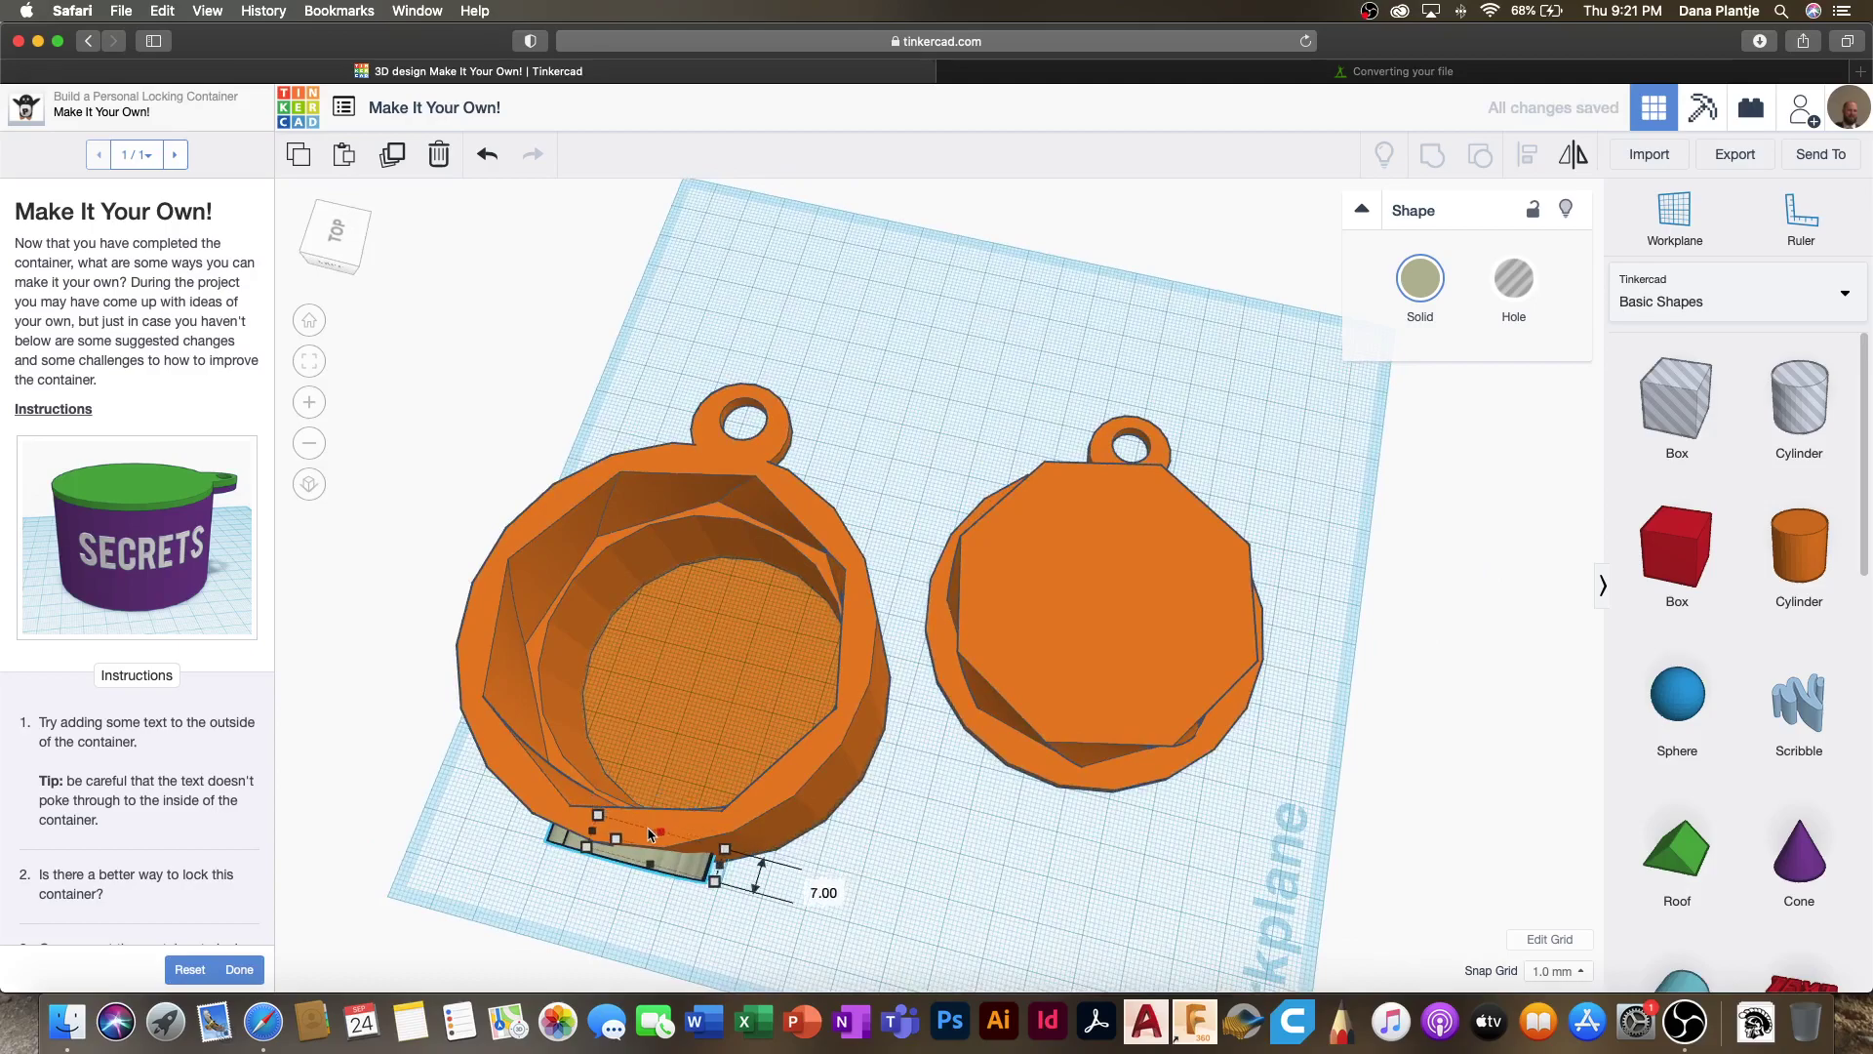
right_click_drag(710, 857, 1170, 724)
left_click_drag(1298, 683, 1313, 690)
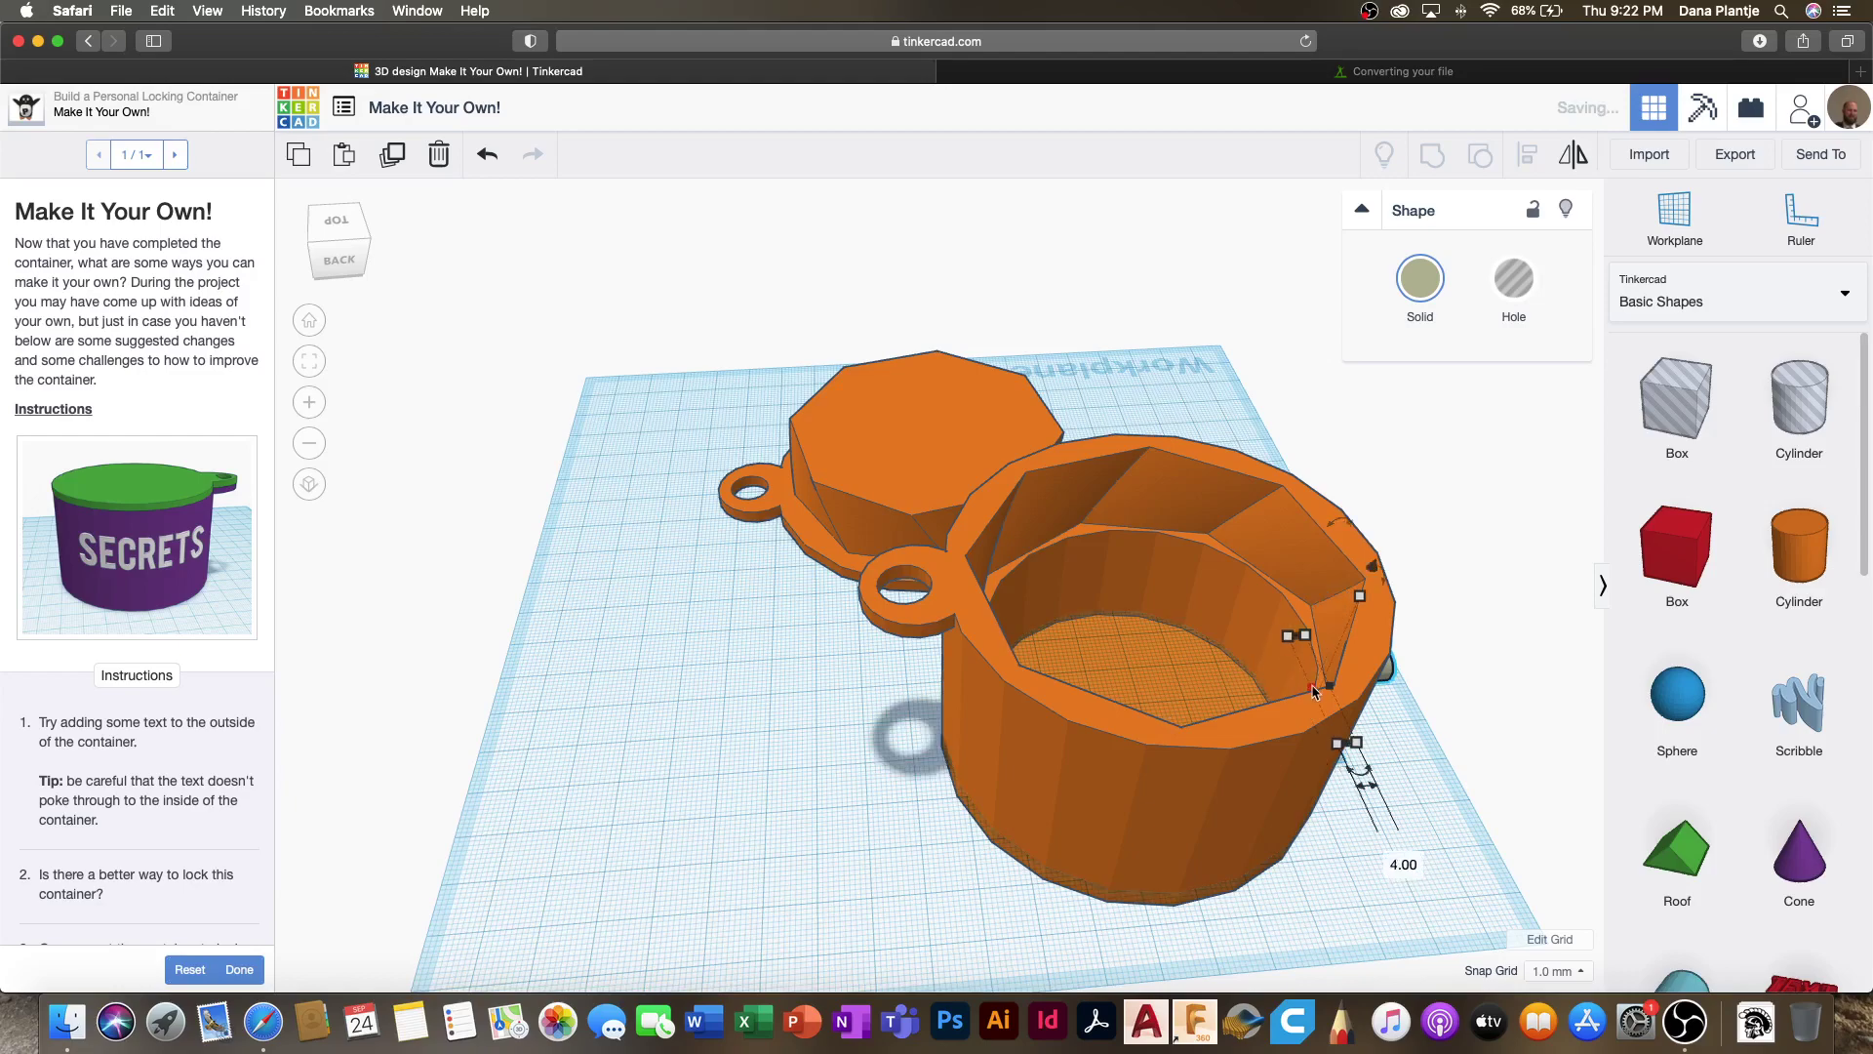
left_click(1400, 739)
Step: Try to engrave the helmet logo into the container wall by making it a hole grouped with the container, and undo the grouping
right_click_drag(1401, 740, 993, 631)
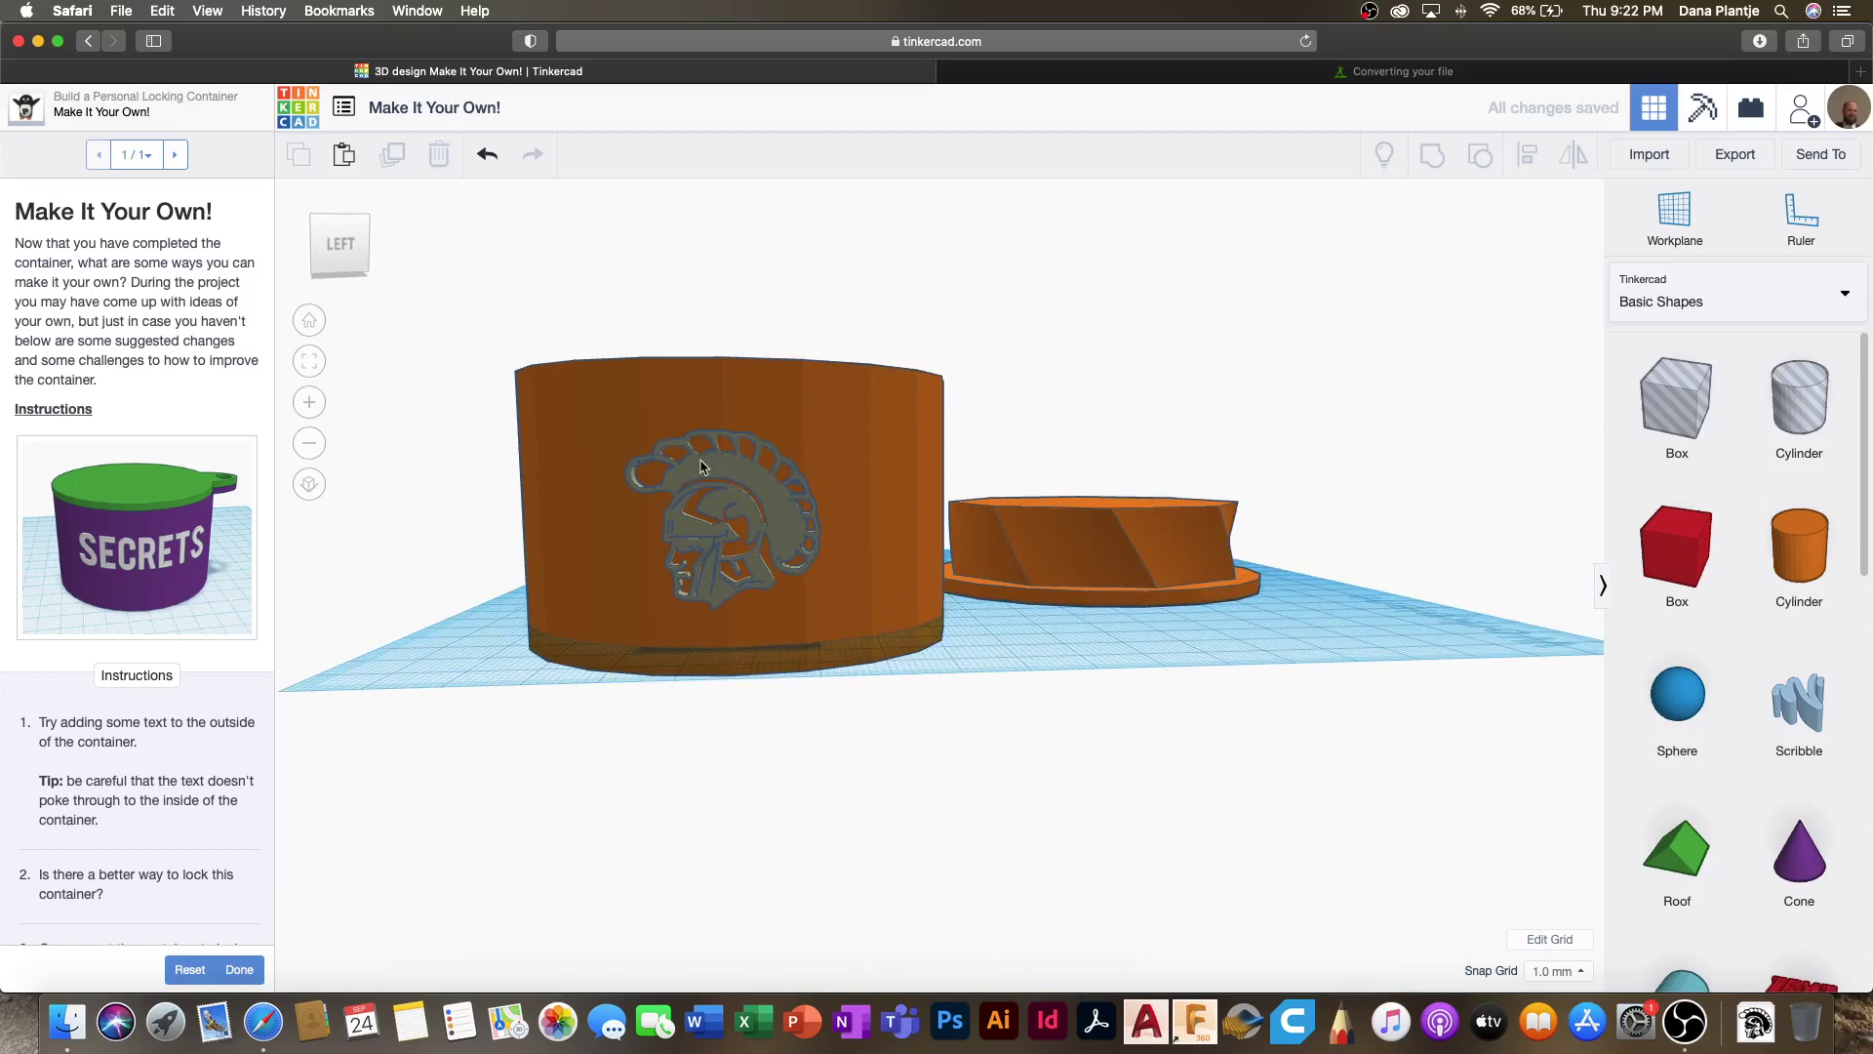
right_click_drag(730, 618, 716, 685)
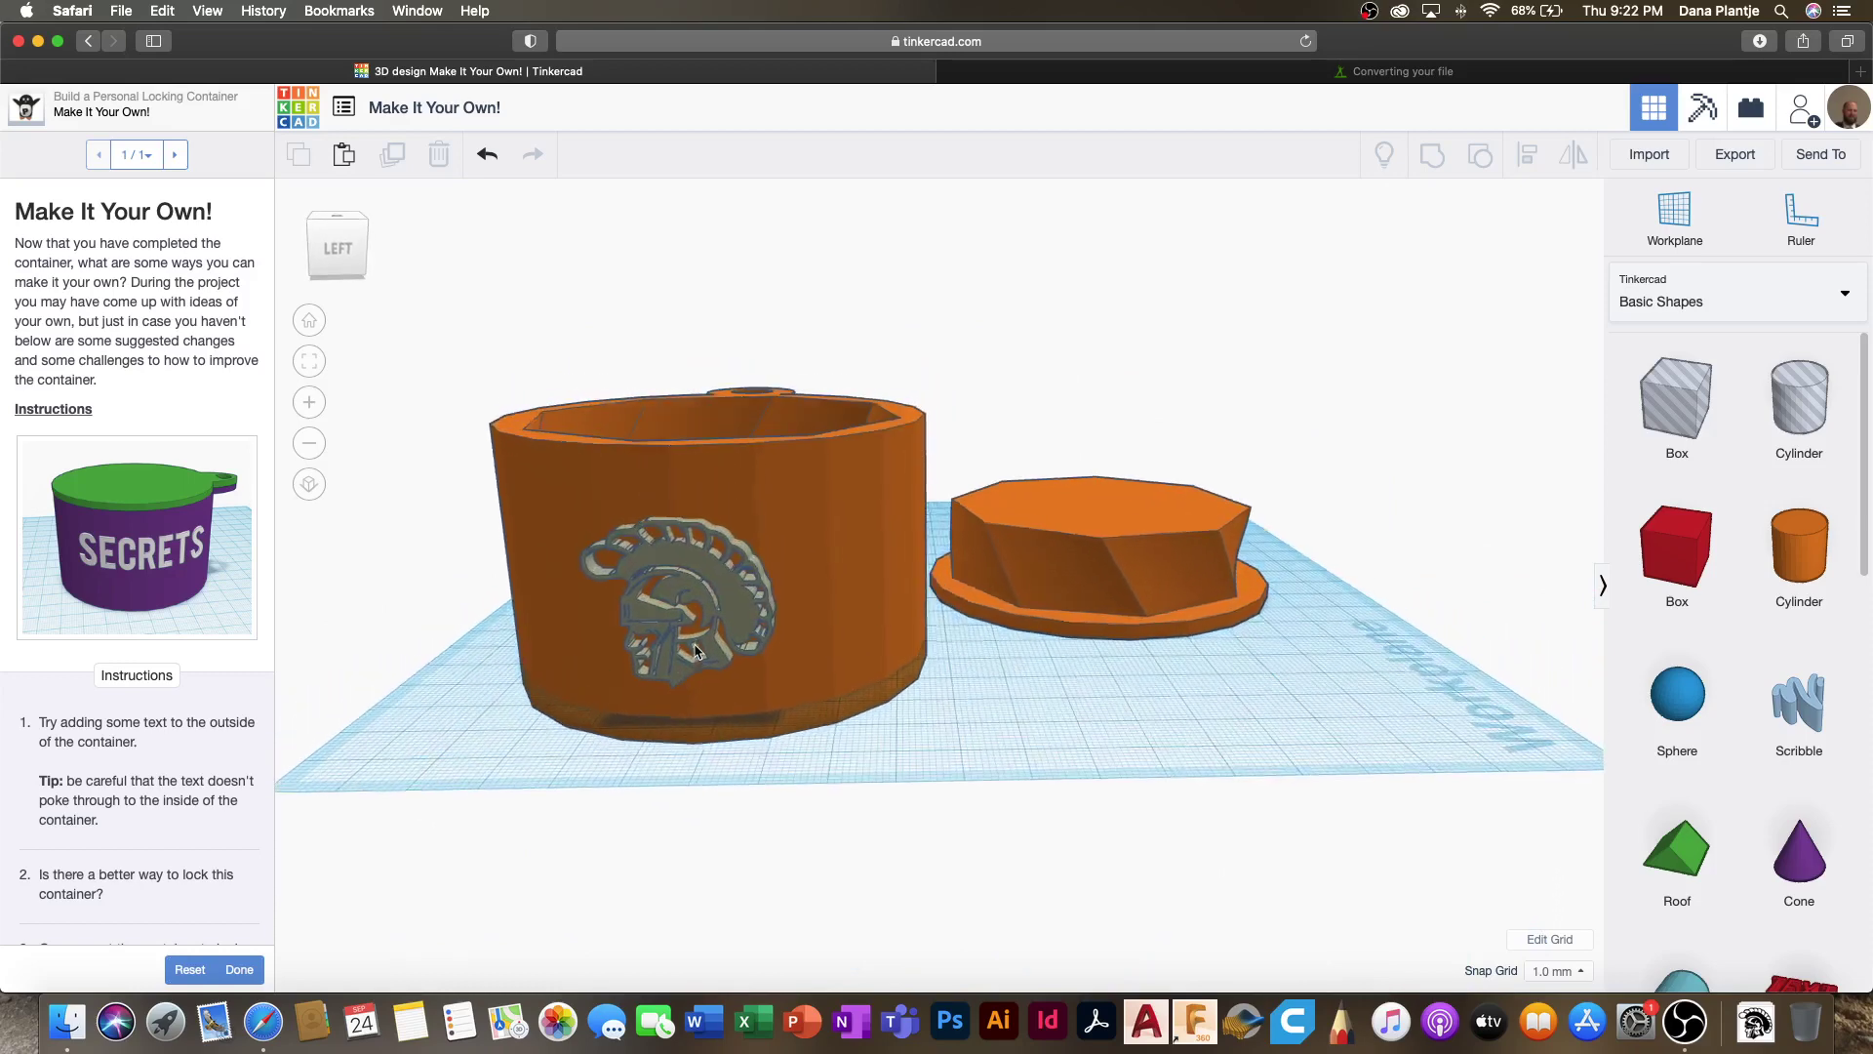
left_click(716, 578)
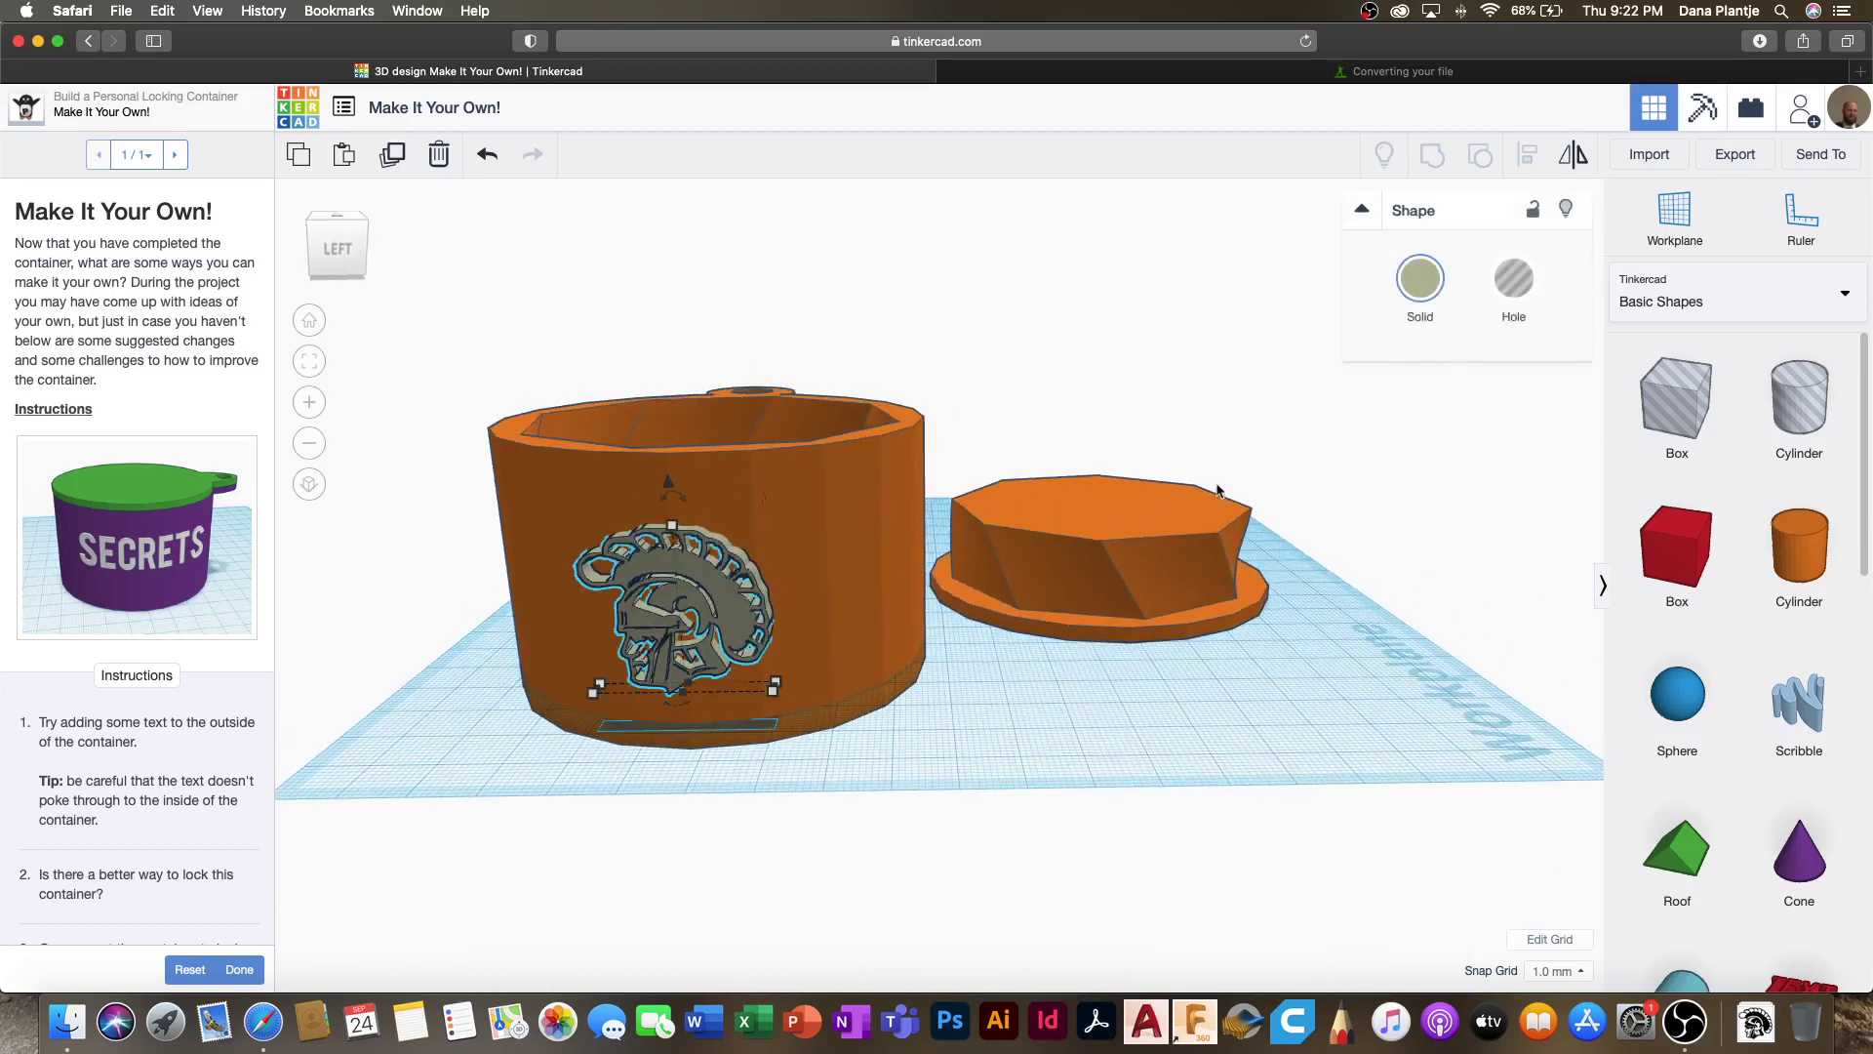
left_click(1513, 278)
left_click_drag(877, 748, 652, 542)
left_click(1431, 156)
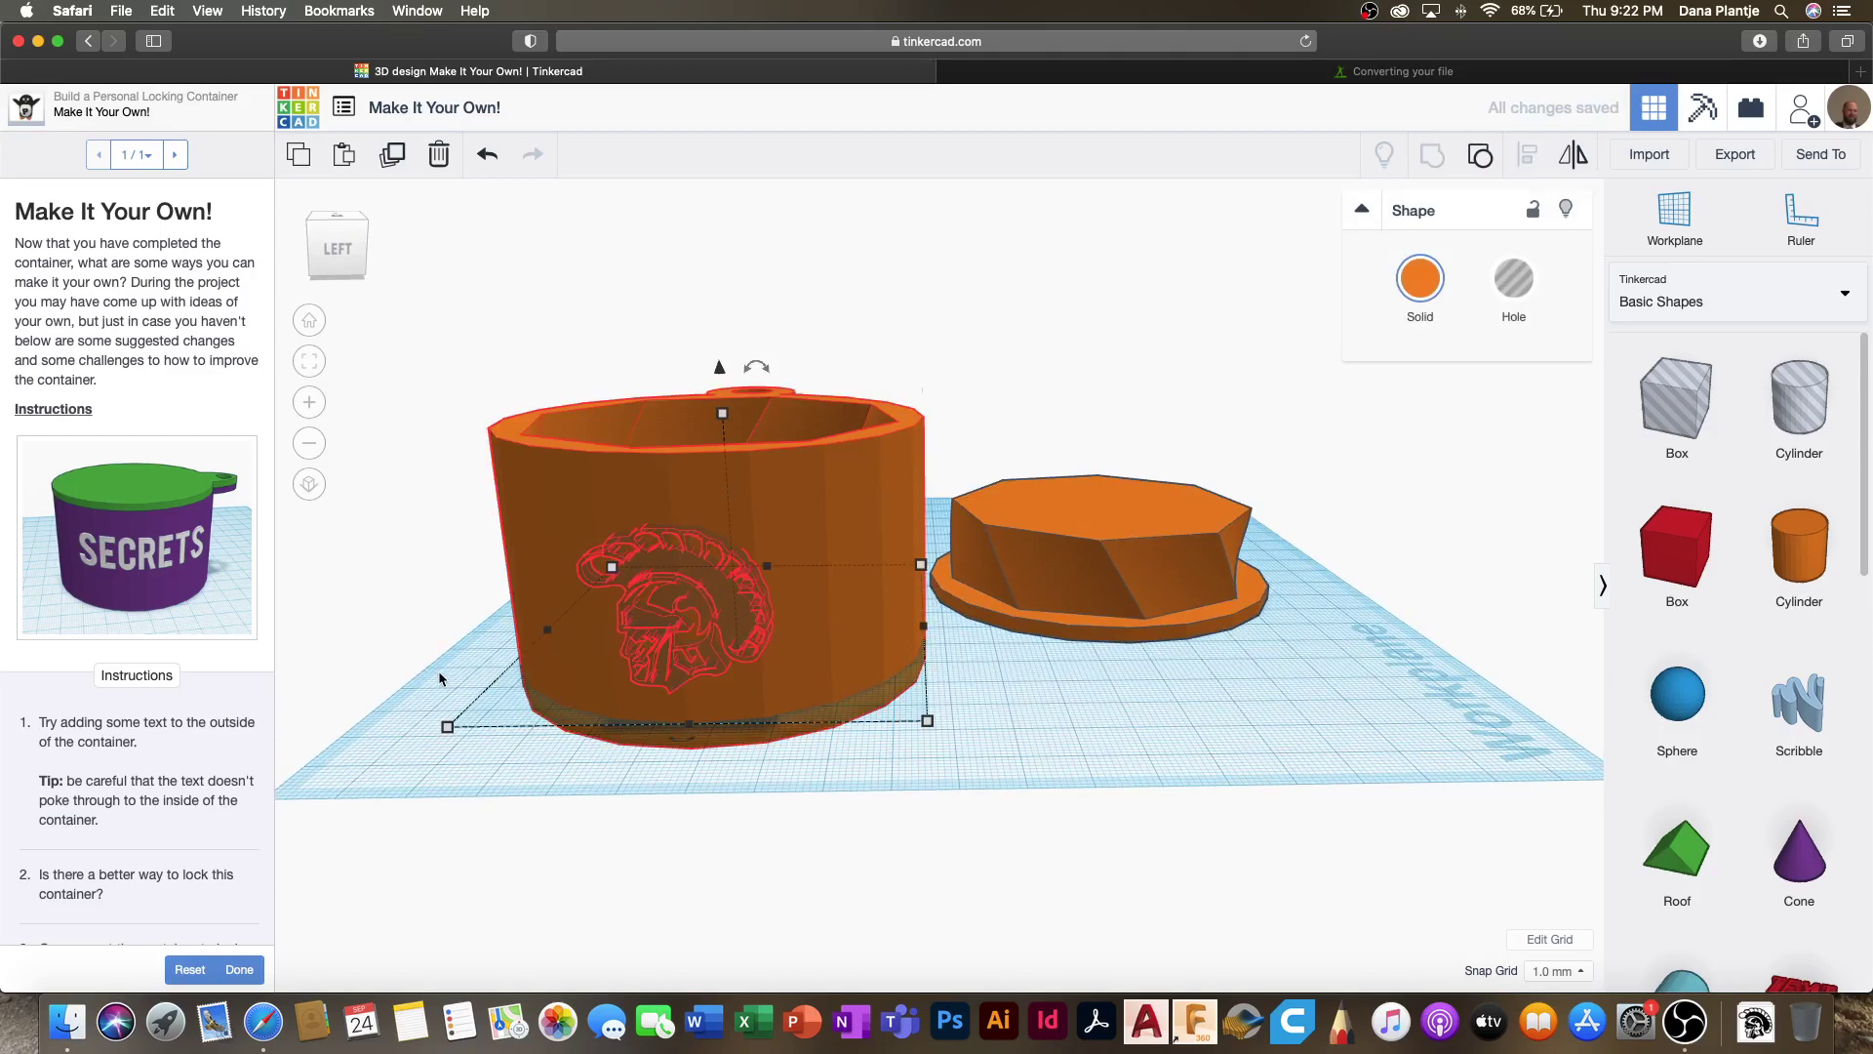
right_click_drag(680, 610, 700, 603)
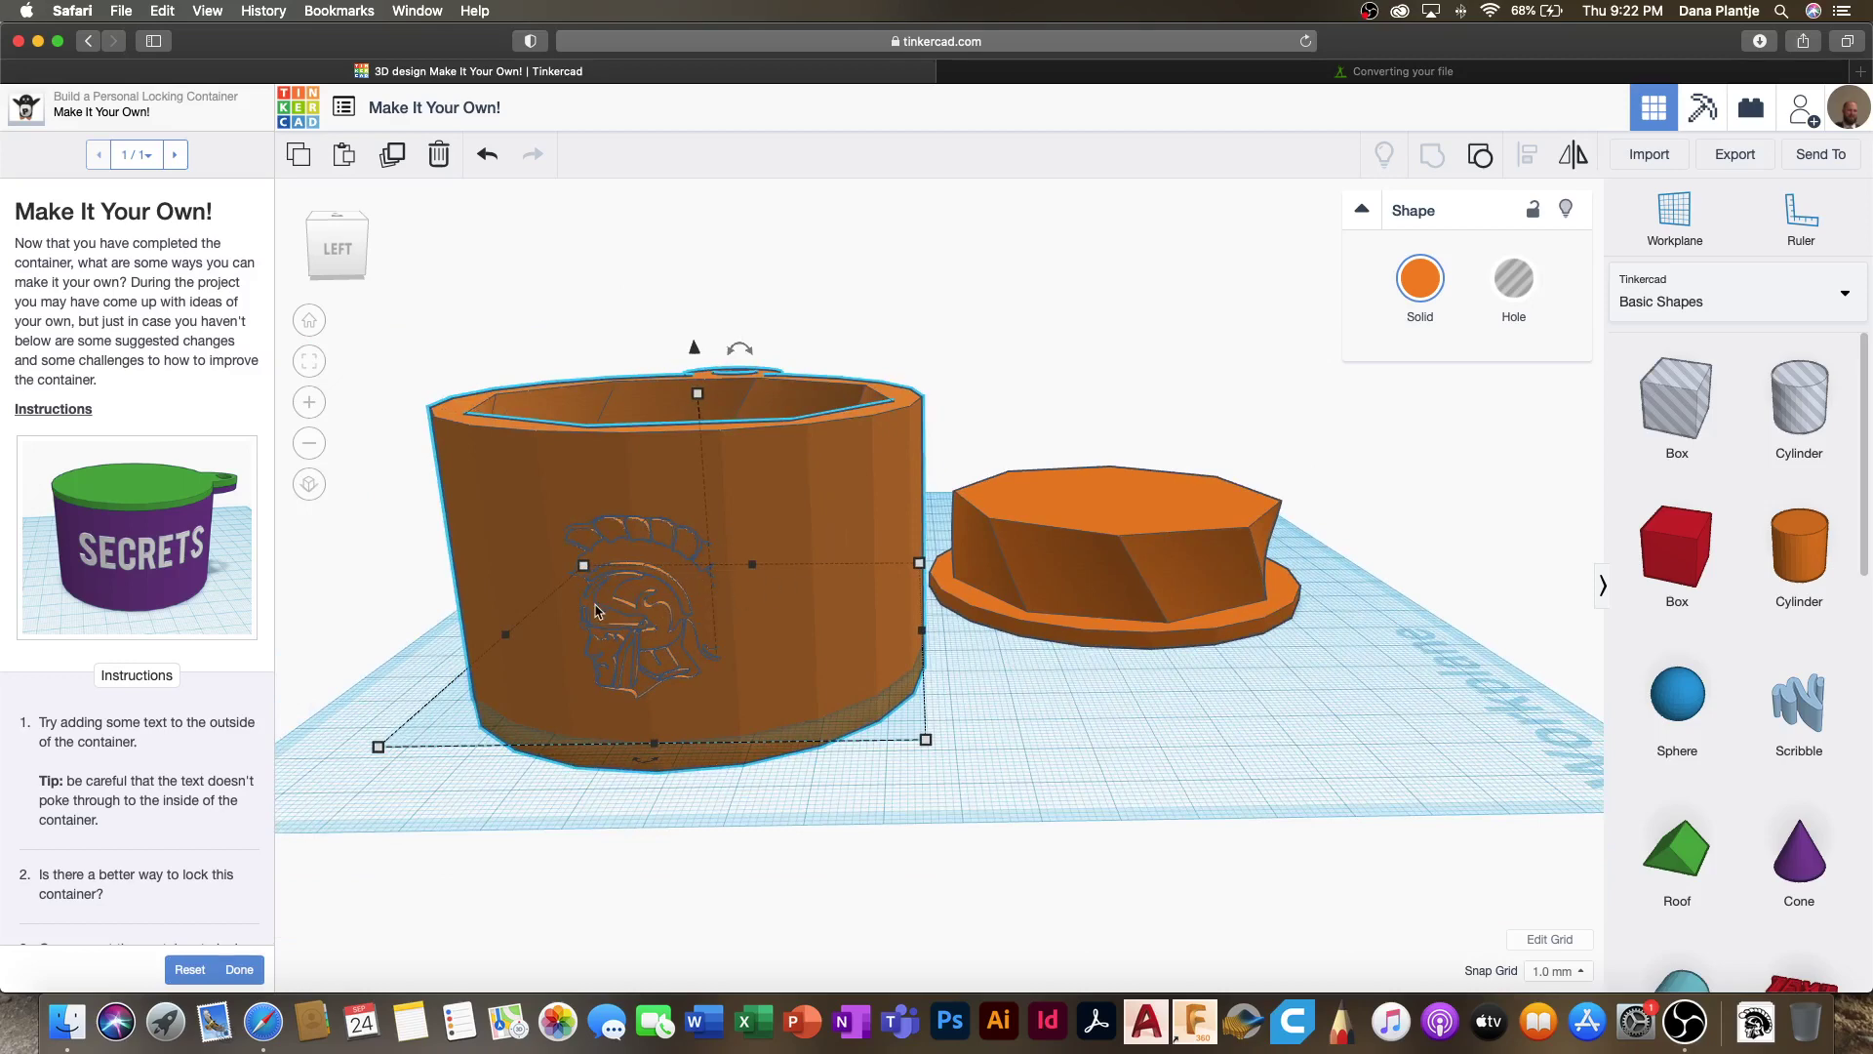
left_click(487, 154)
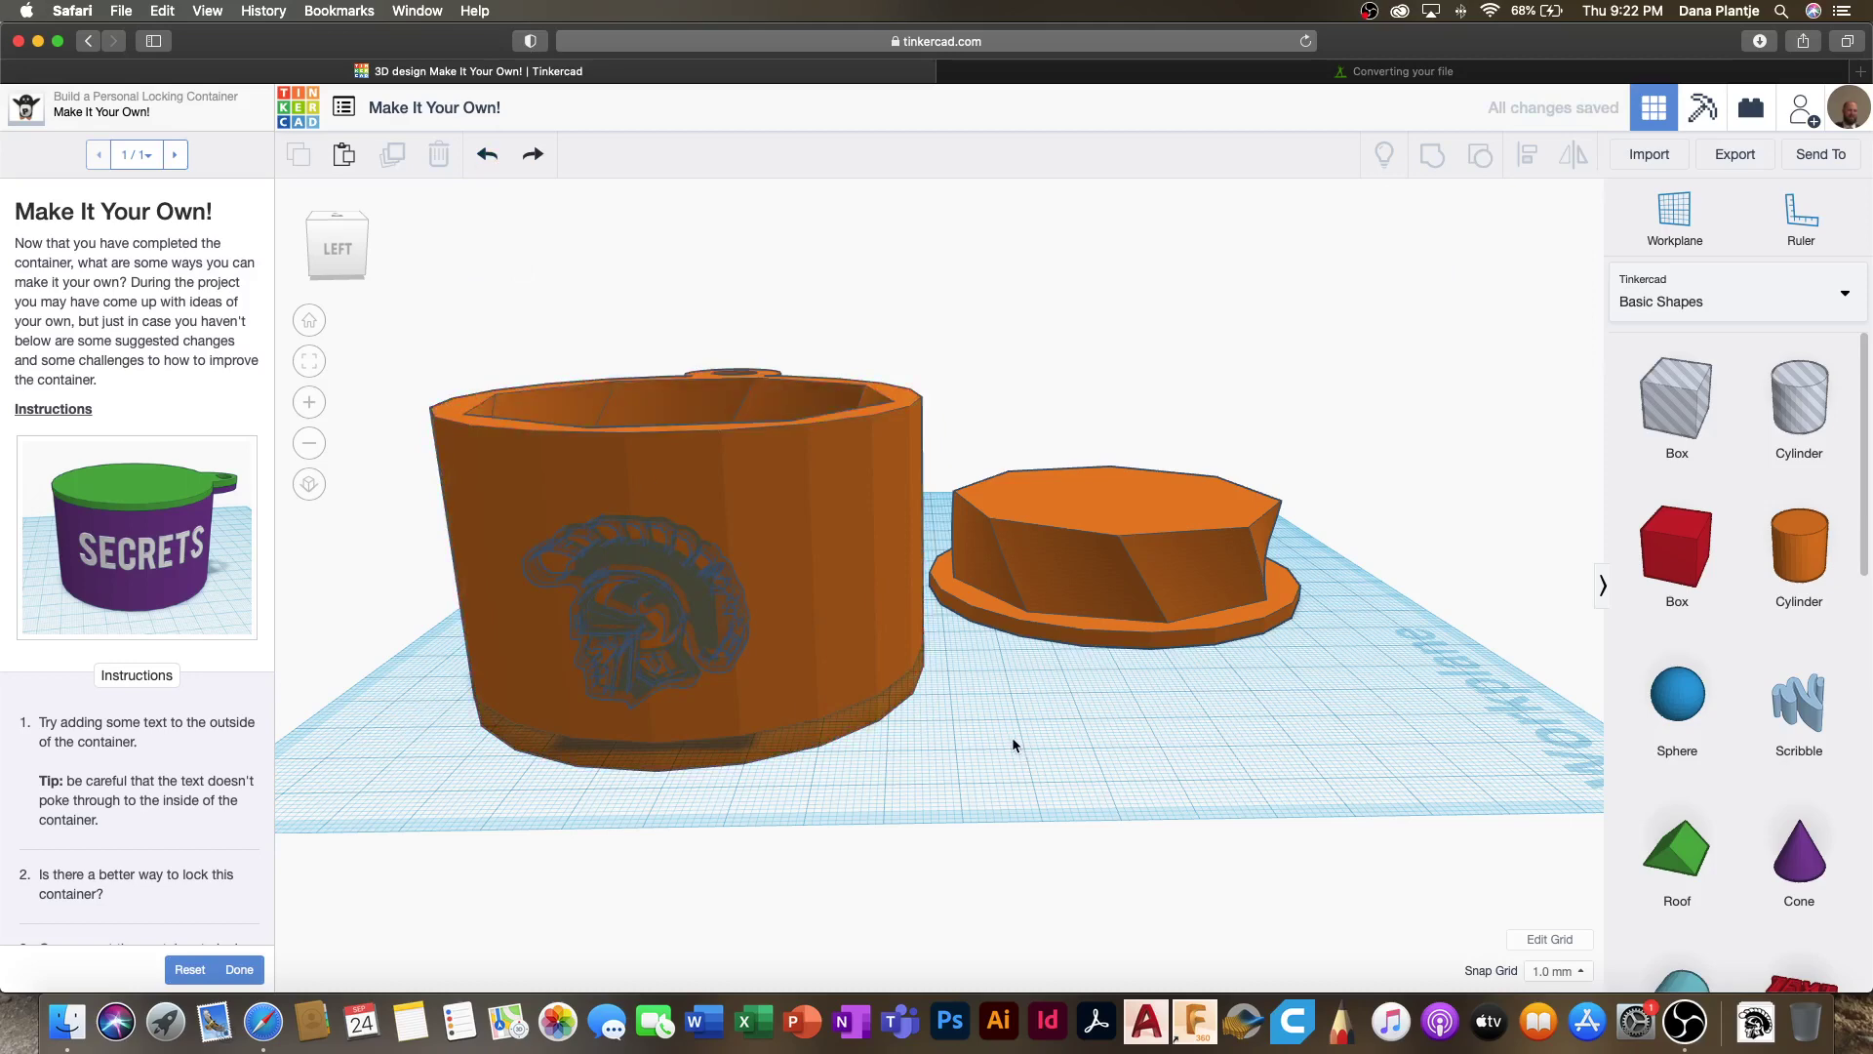
Step: Turn the helmet logo back into a solid and group it with the container as a raised emblem
left_click(697, 590)
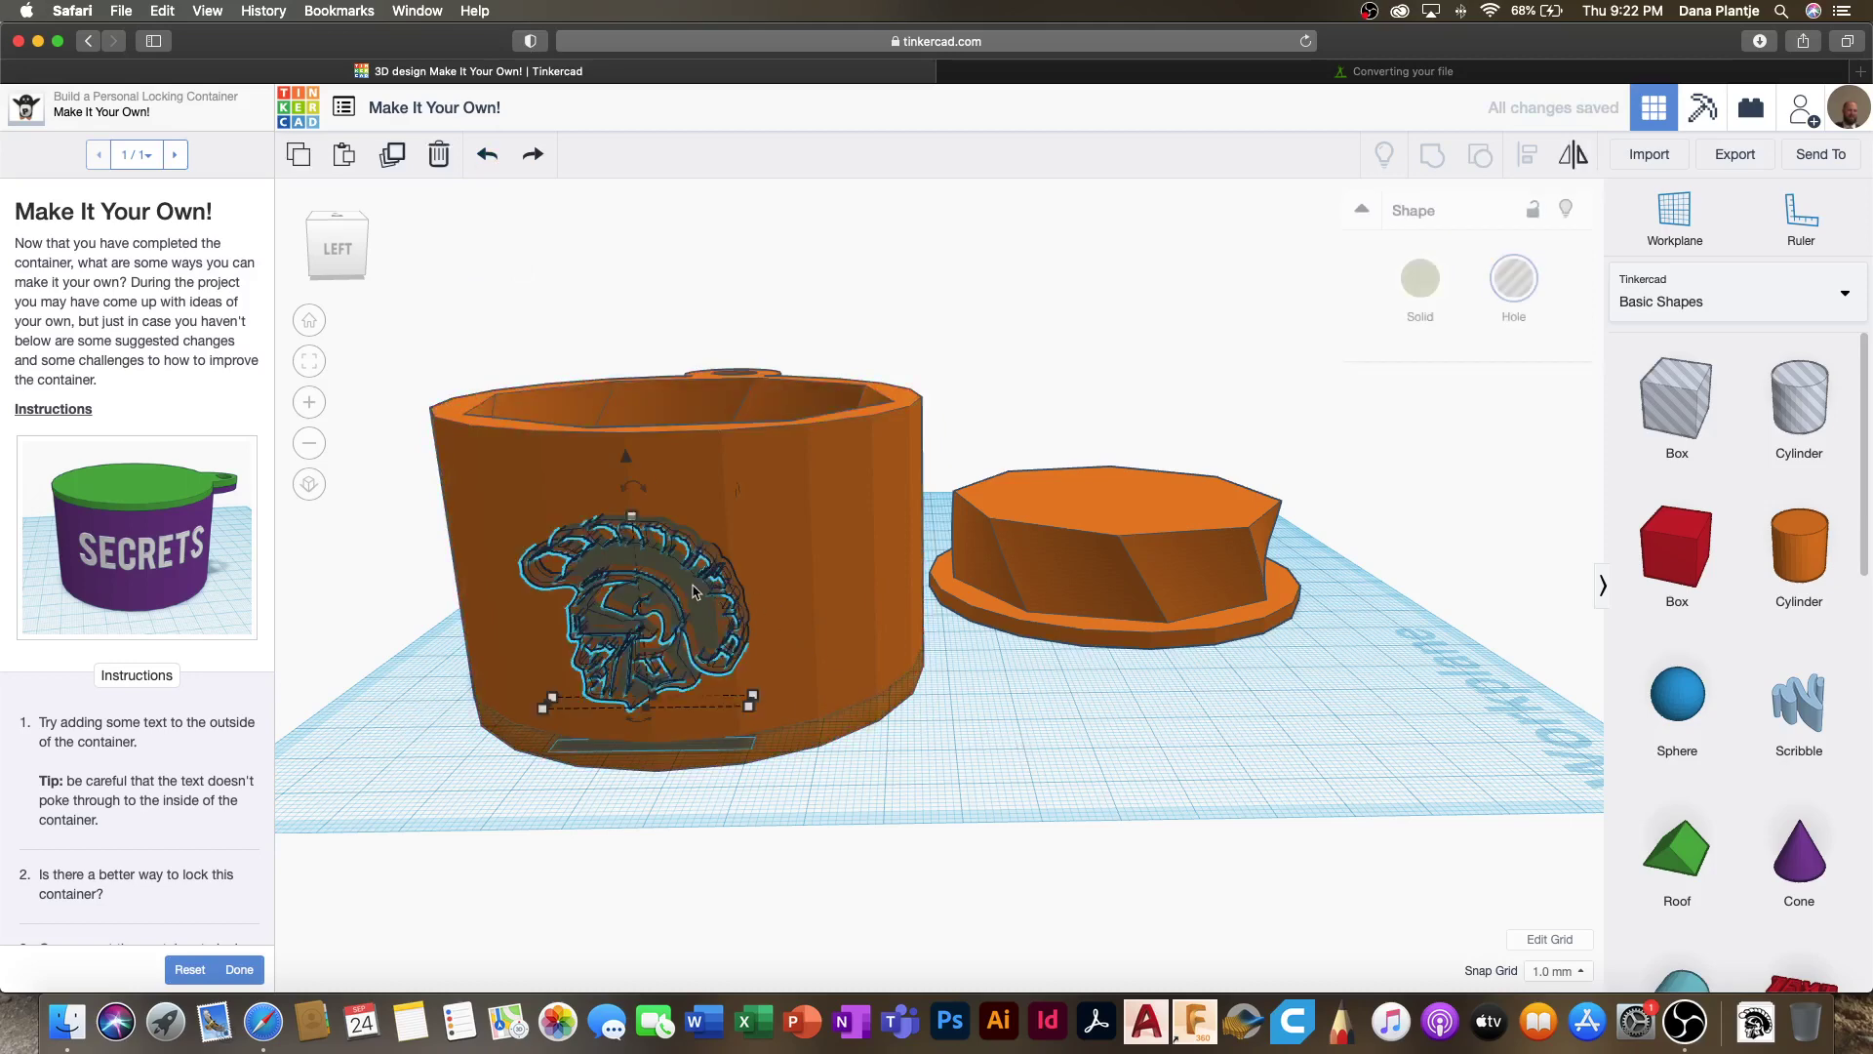
left_click(1420, 278)
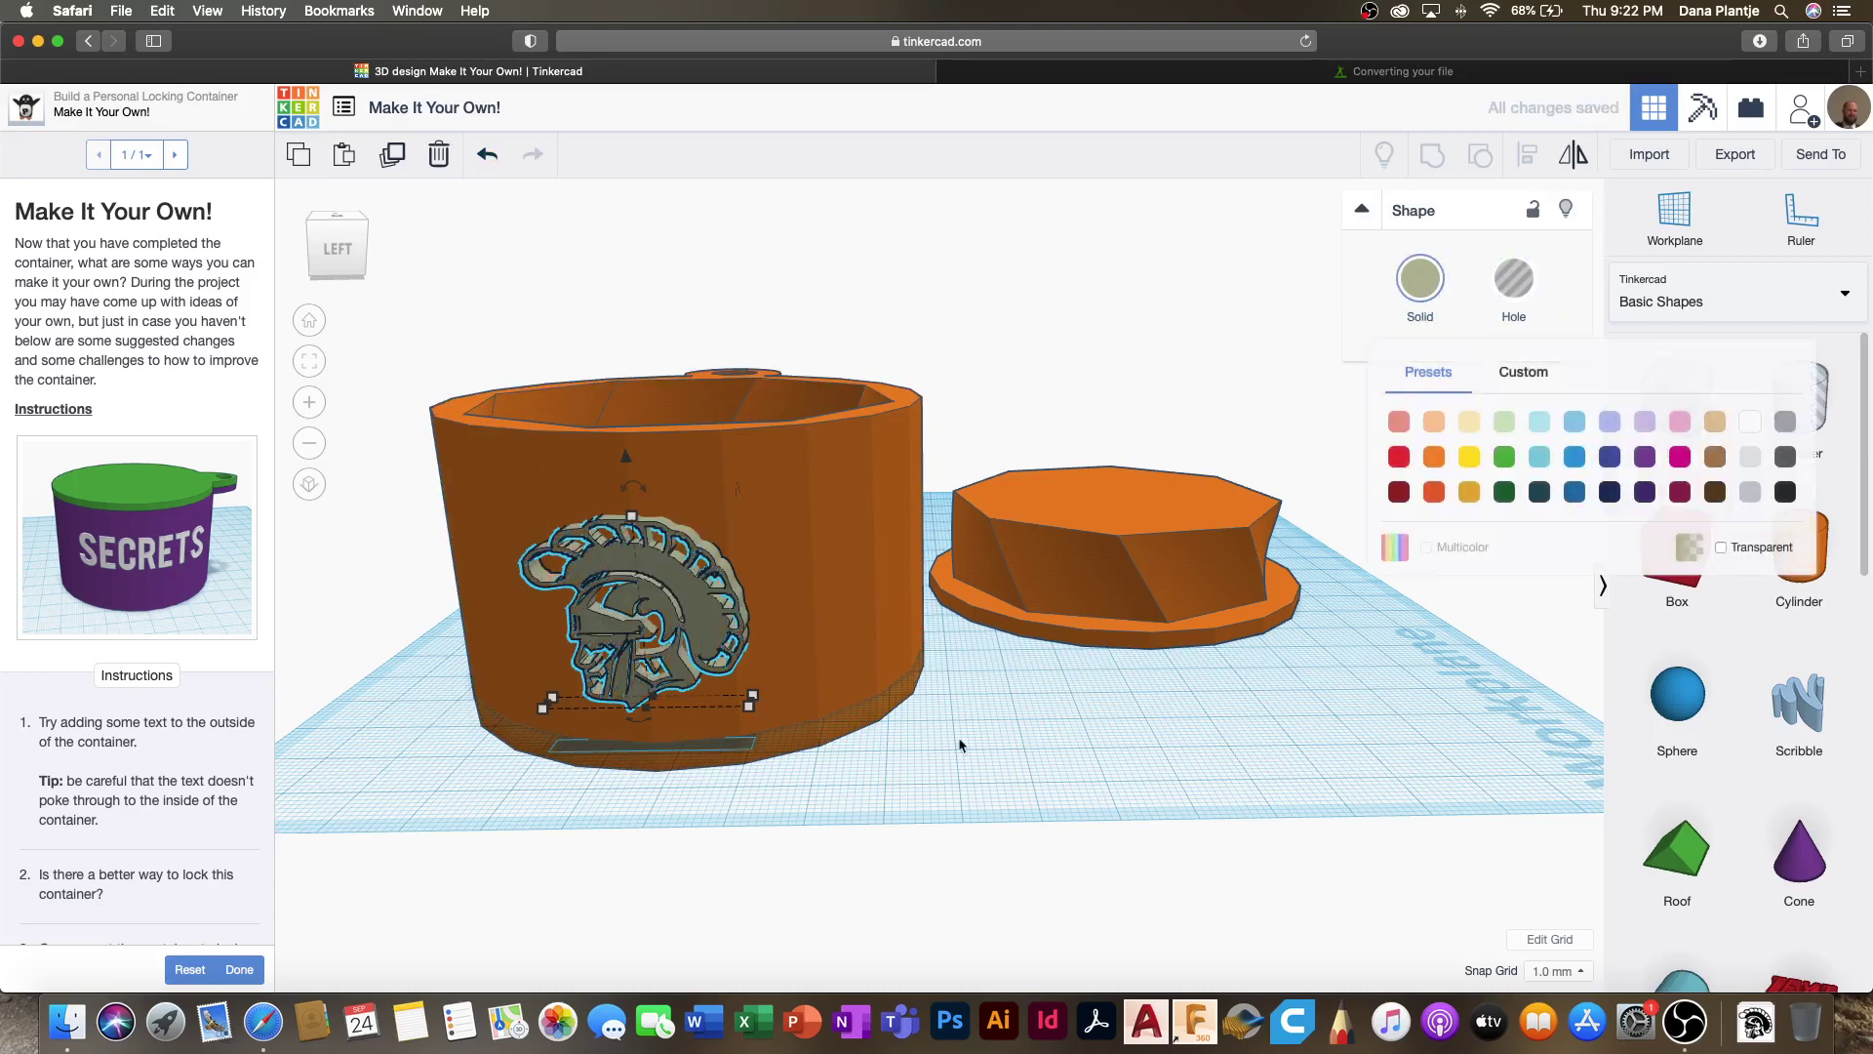
left_click(767, 522, "shift")
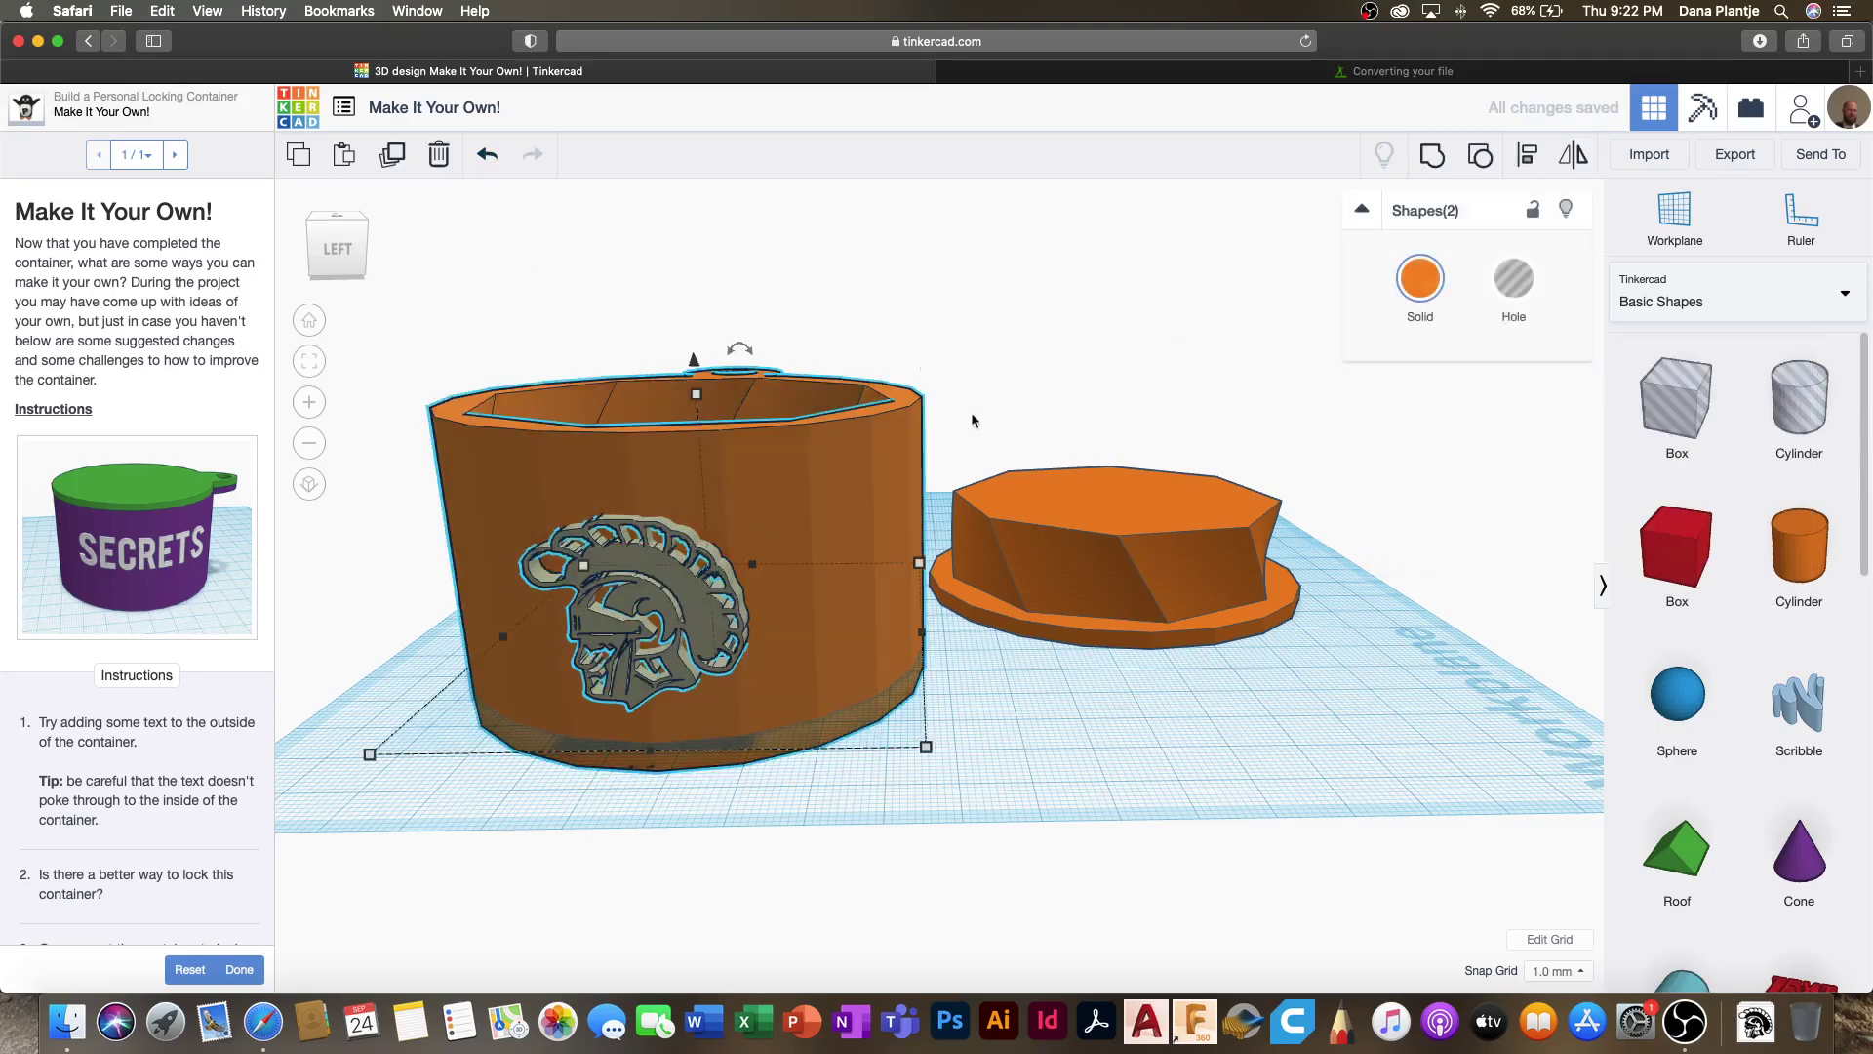
left_click(1432, 154)
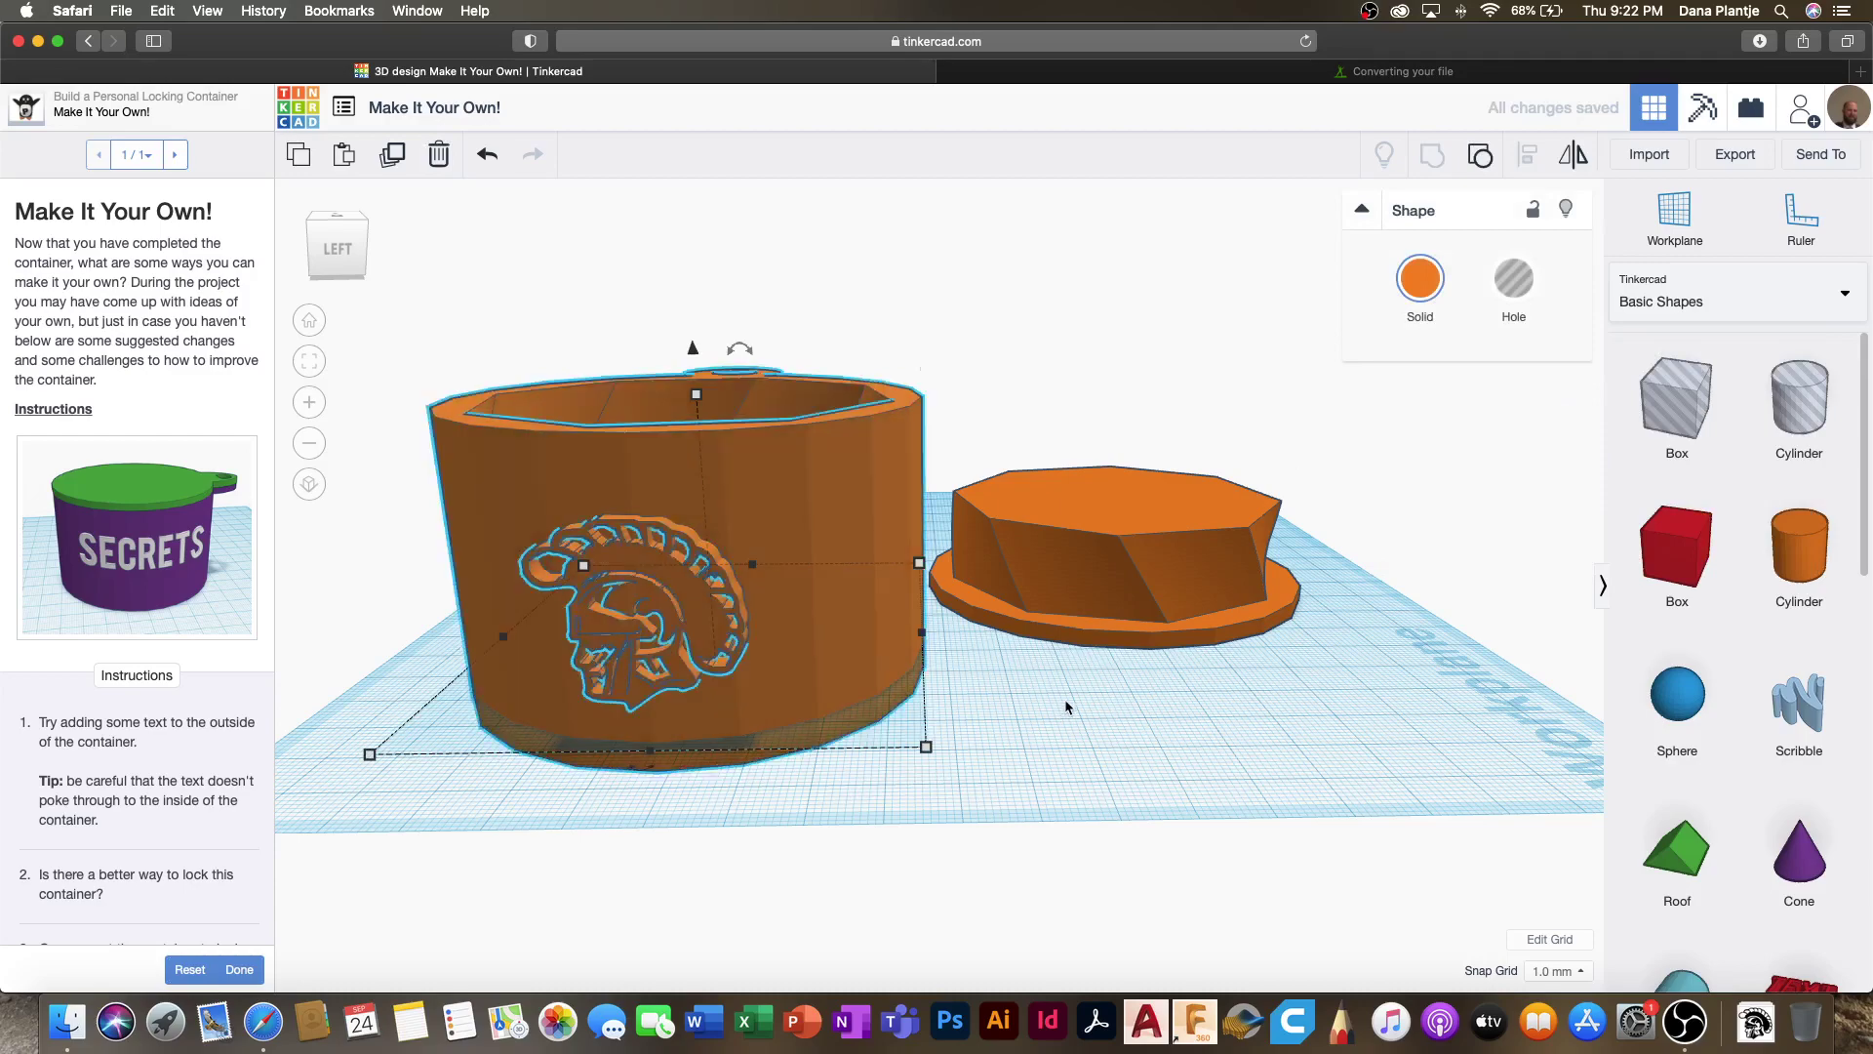
Step: Set the grouped container with its logo flush on the workplane
left_click(1010, 713)
mouse_move(778, 726)
right_mouse_down()
mouse_move(870, 669)
mouse_move(943, 710)
mouse_move(751, 704)
right_mouse_up()
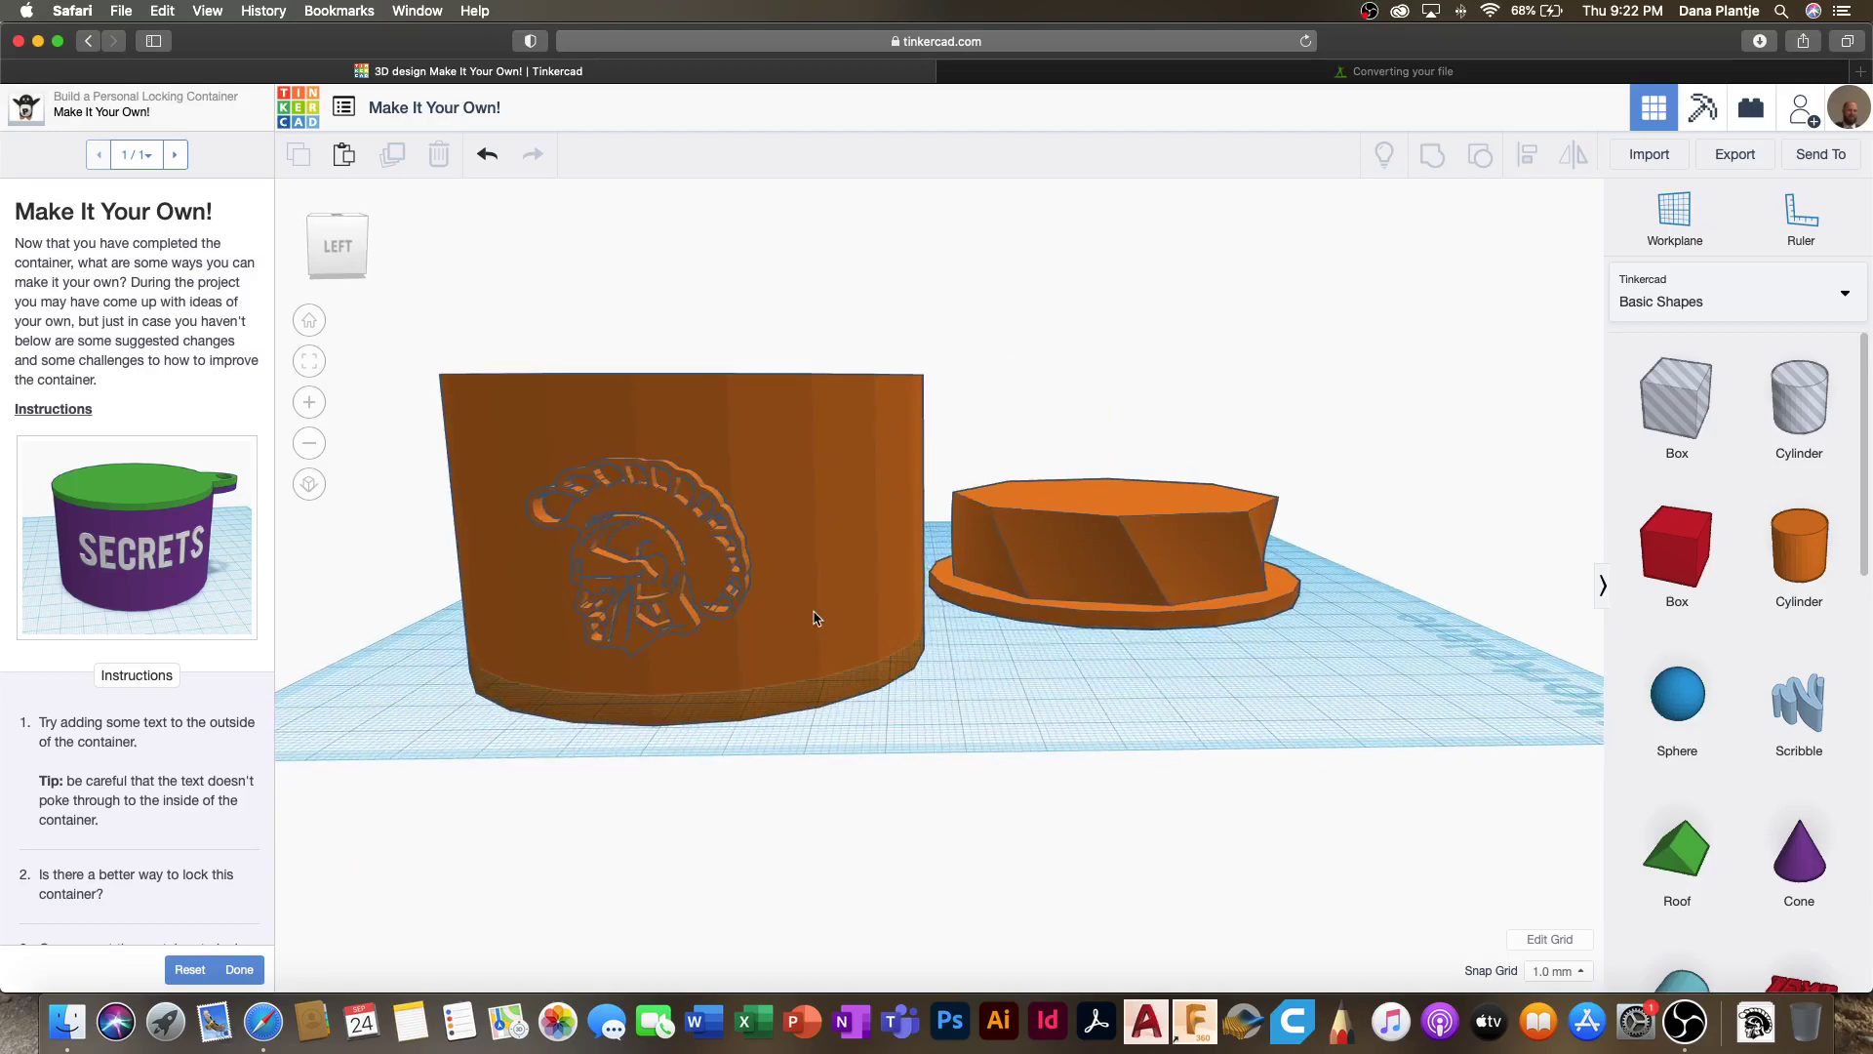
left_click(816, 618)
key("d")
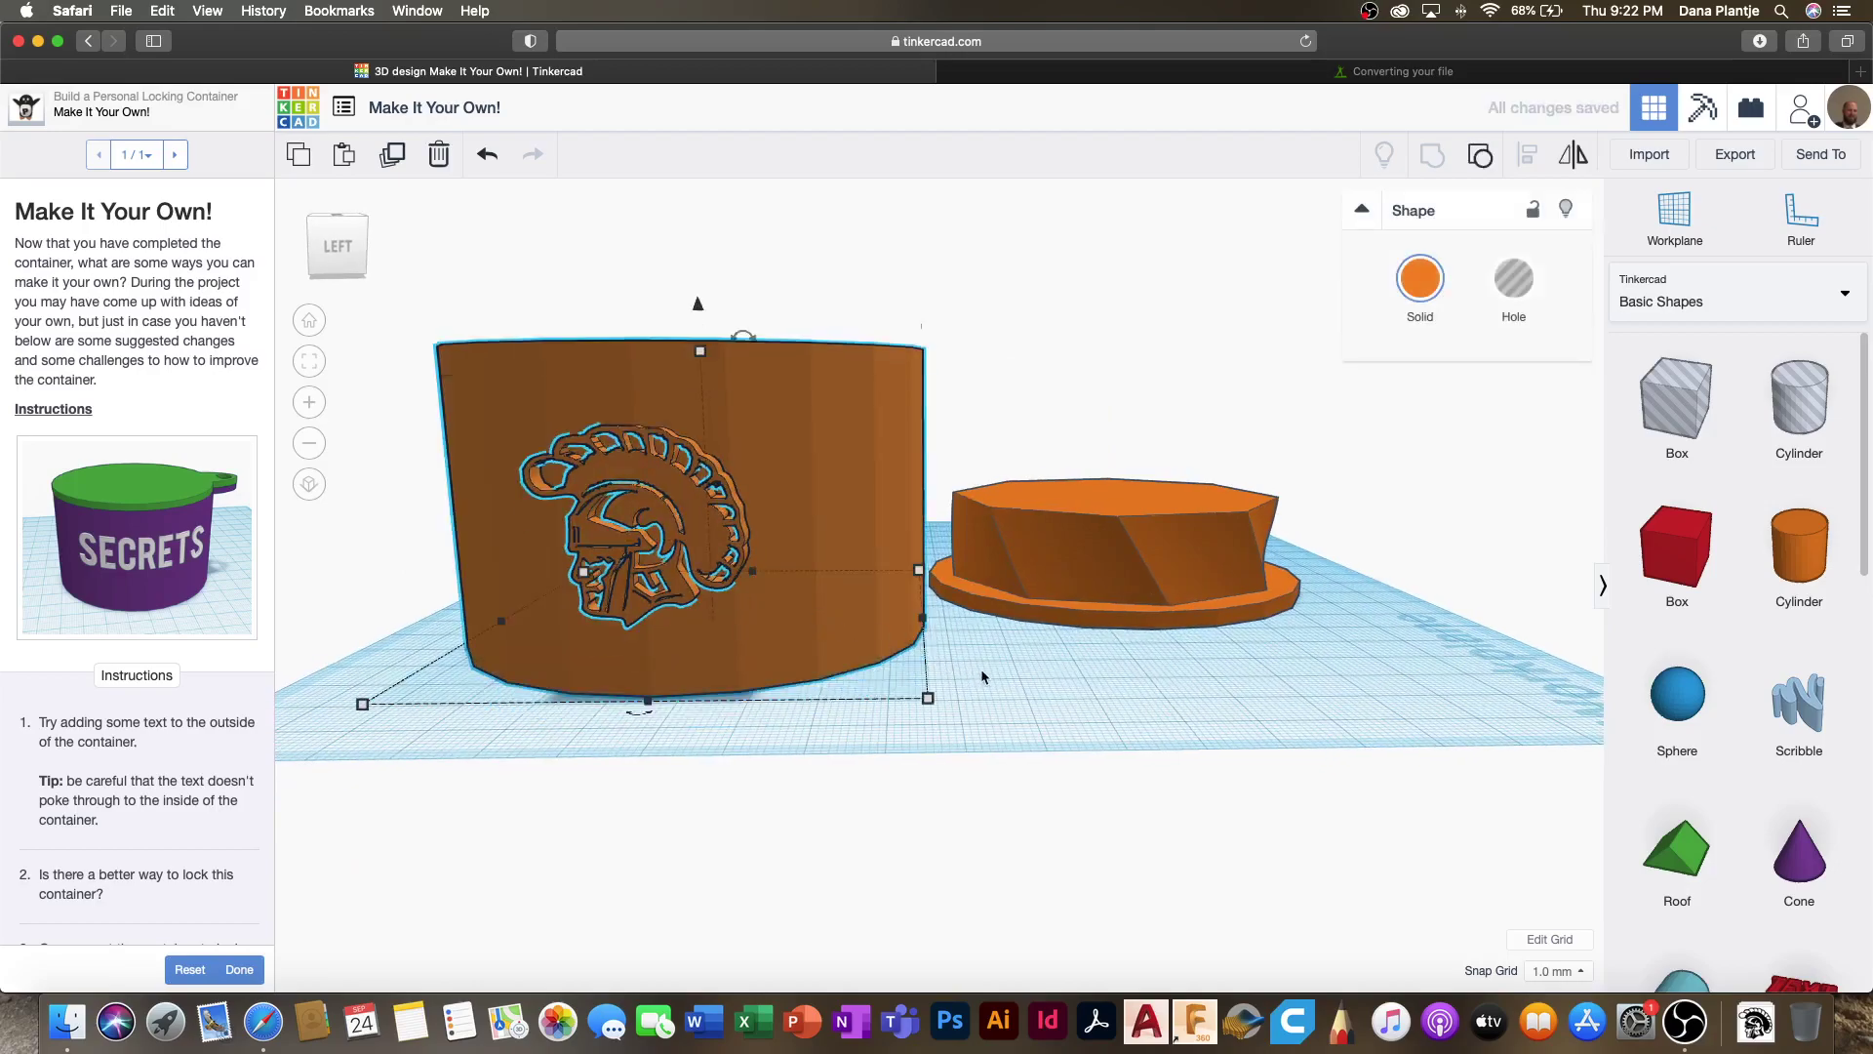
Step: Export only the selected container with its logo as an STL file for 3D printing
right_click_drag(993, 671, 856, 713)
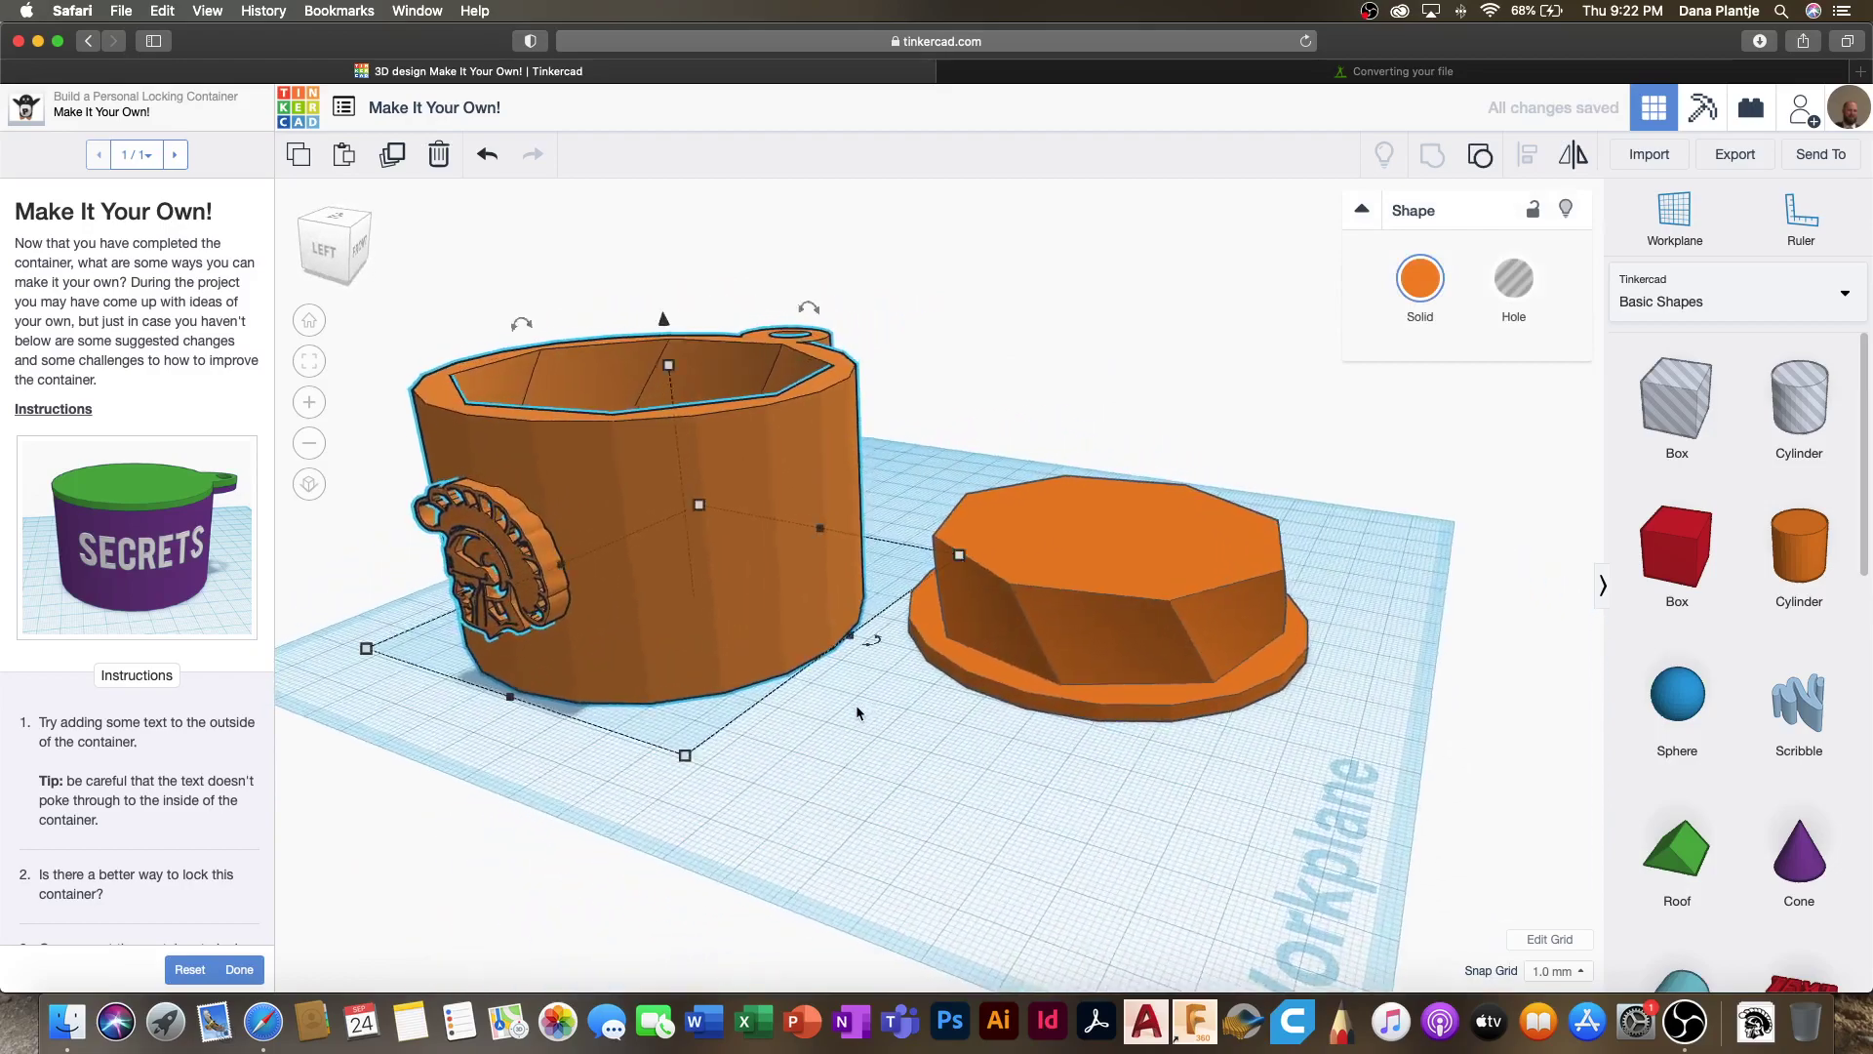
left_click(1734, 154)
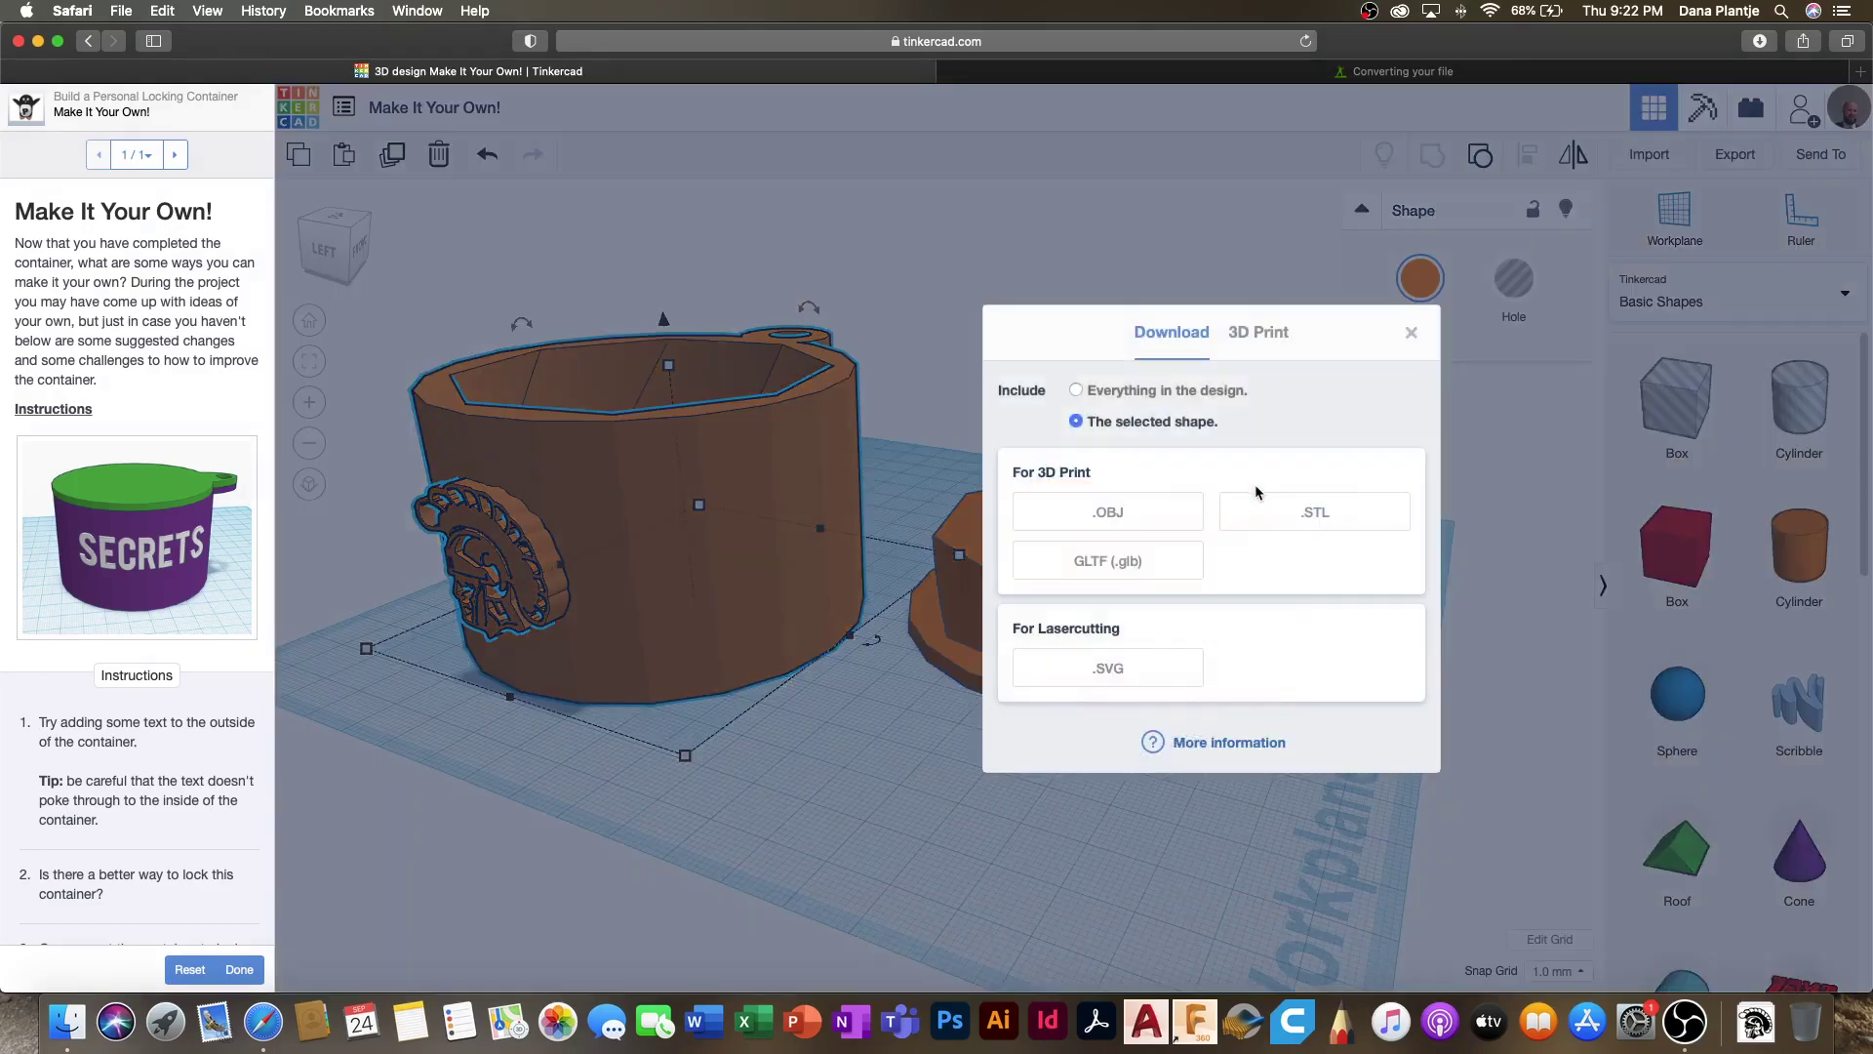
left_click(1322, 516)
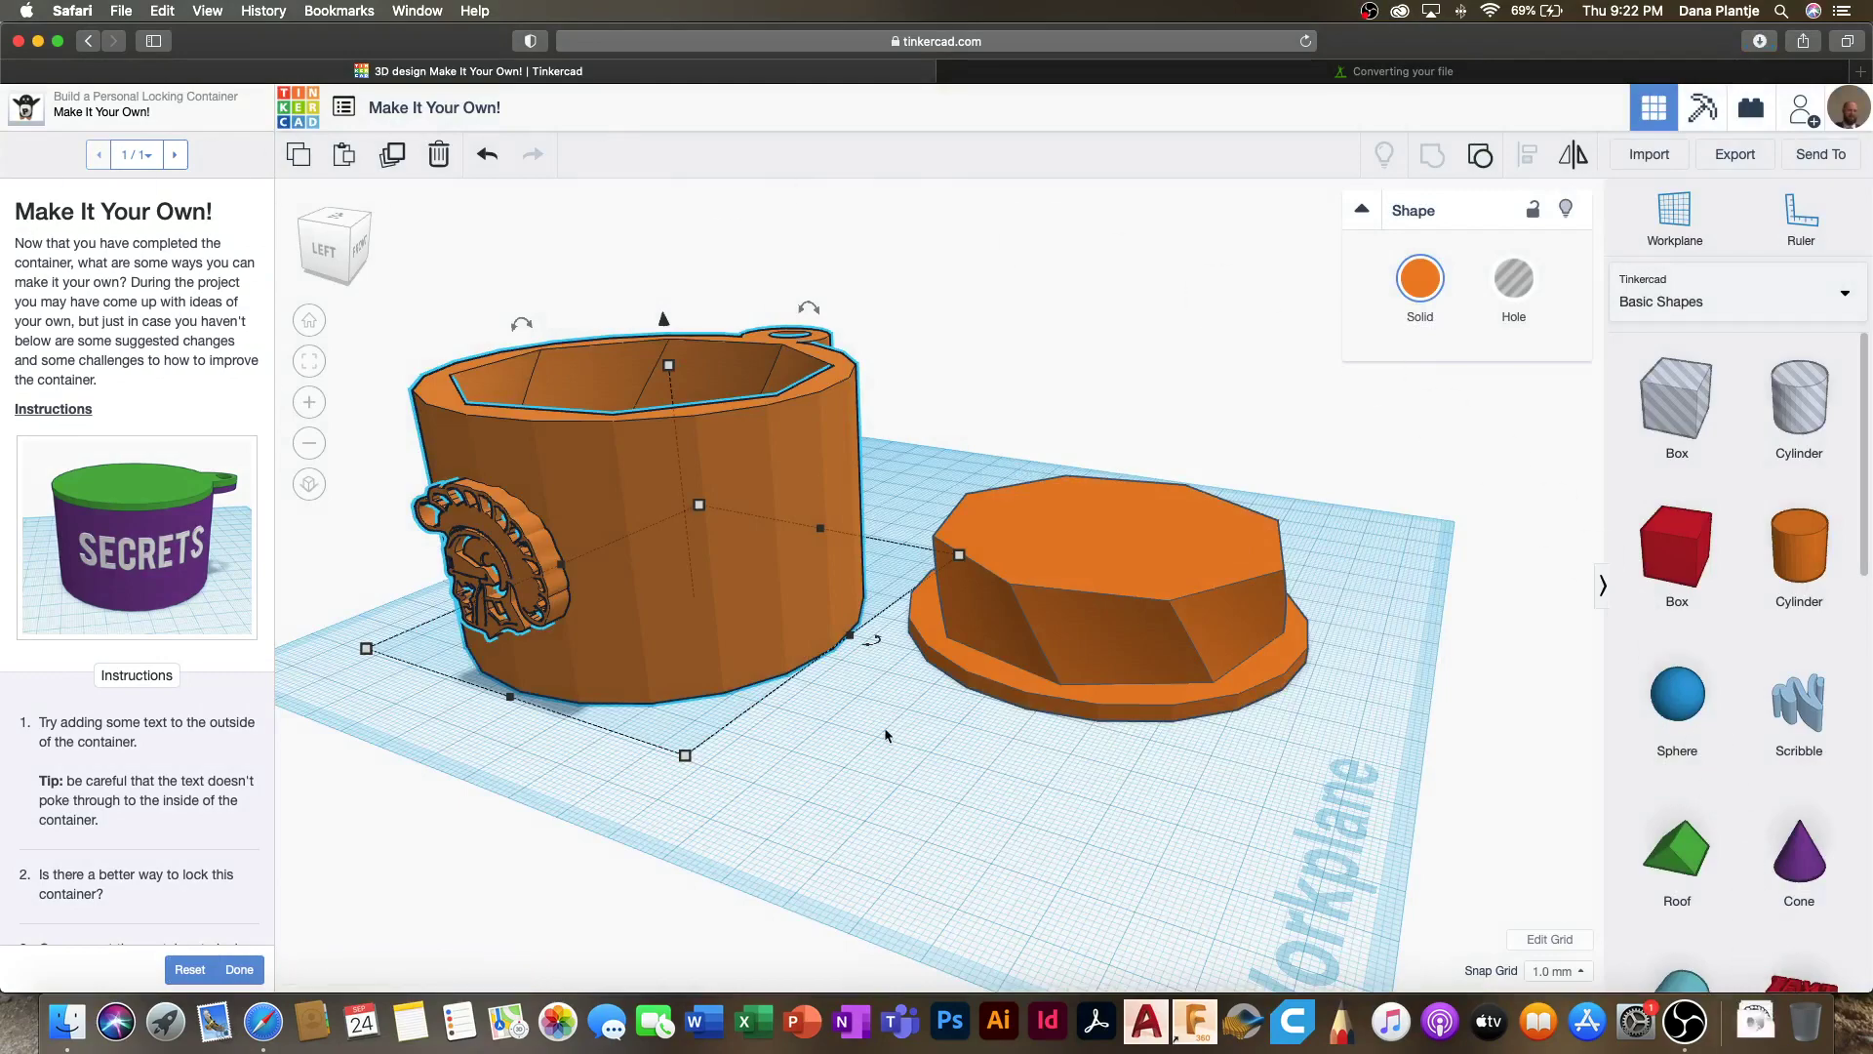
right_click_drag(871, 742, 956, 739)
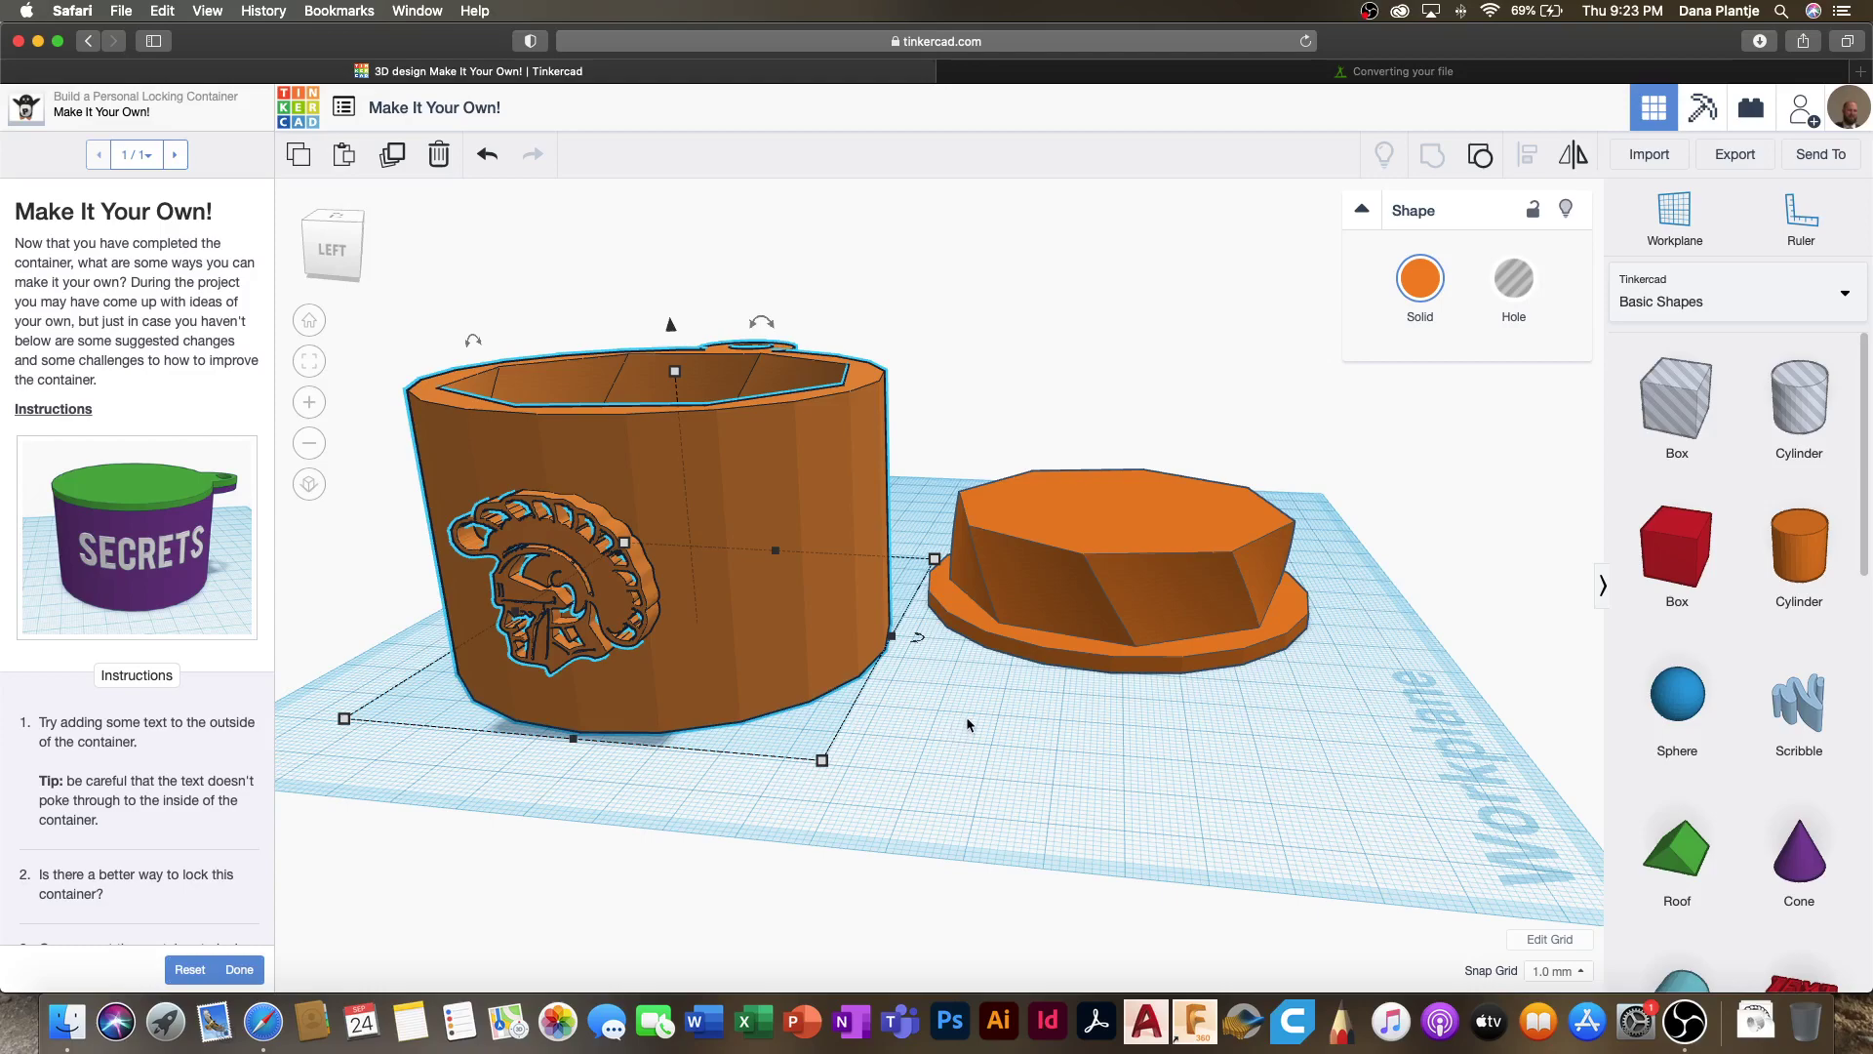
right_click_drag(965, 716, 669, 704)
scroll(672, 704, "down", 5)
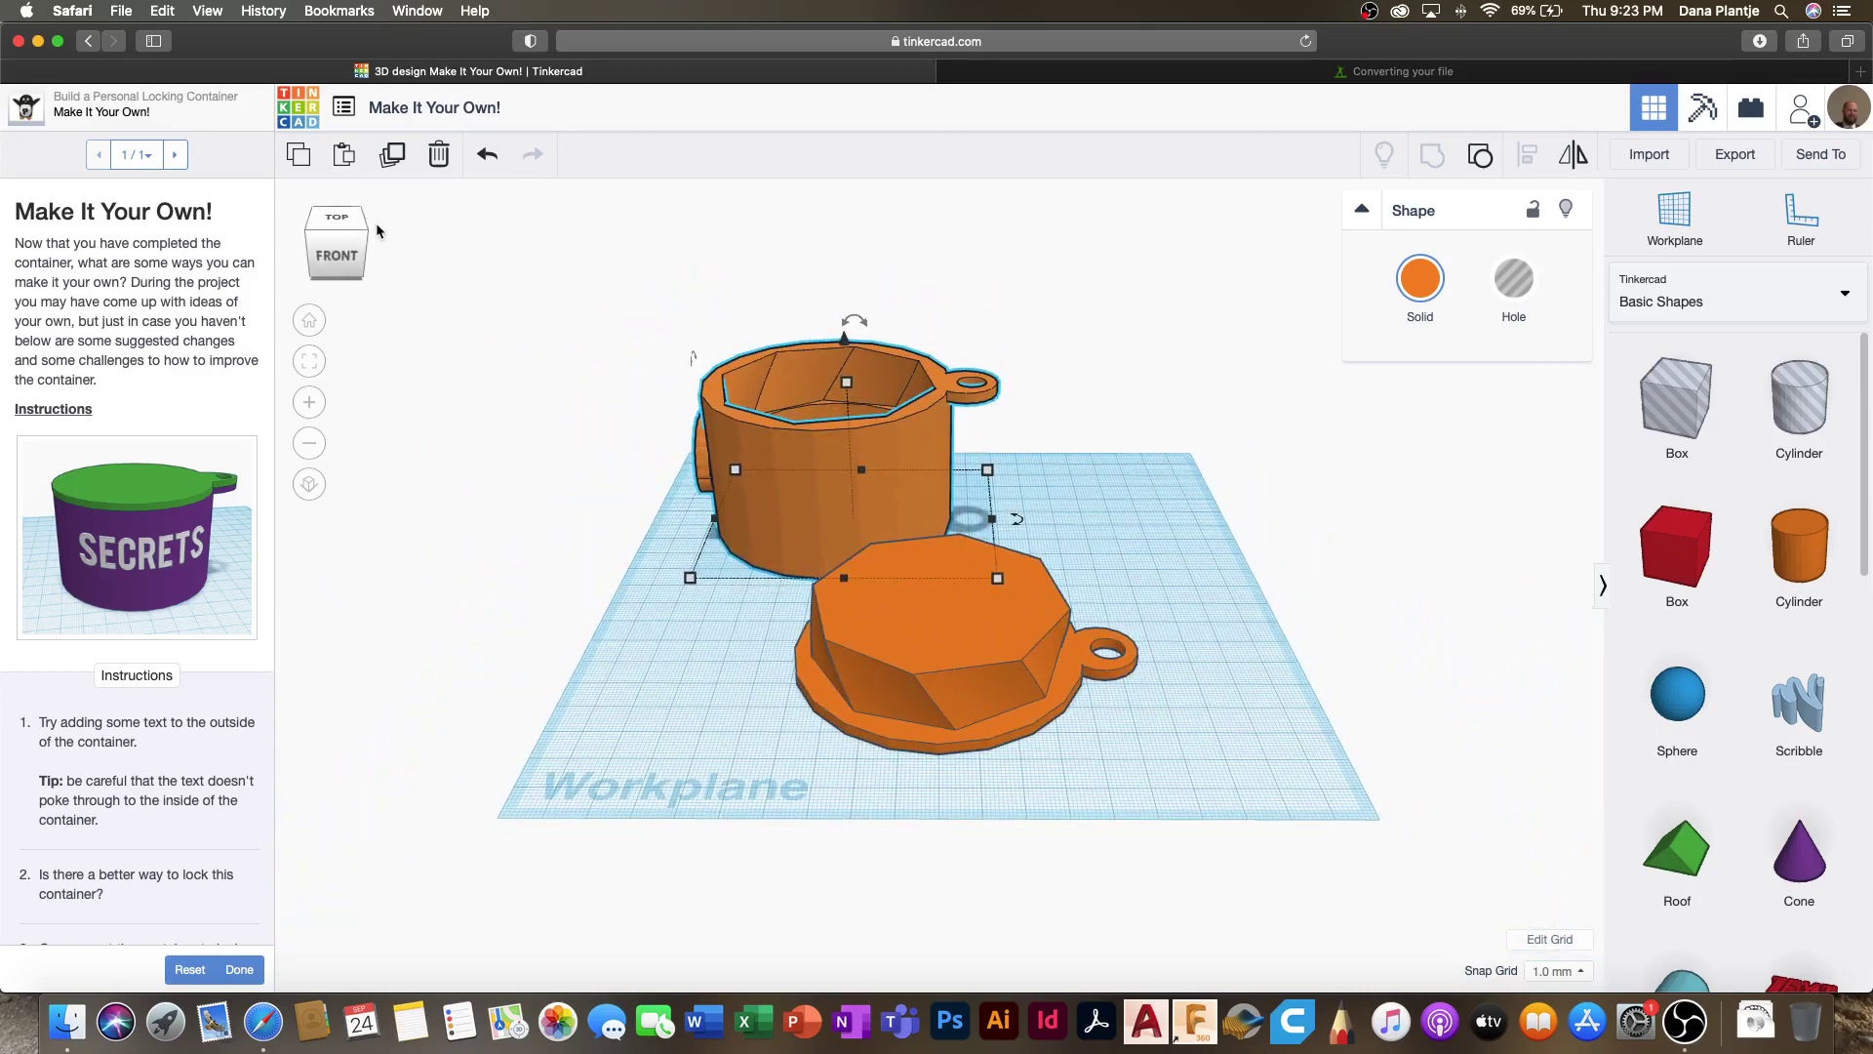